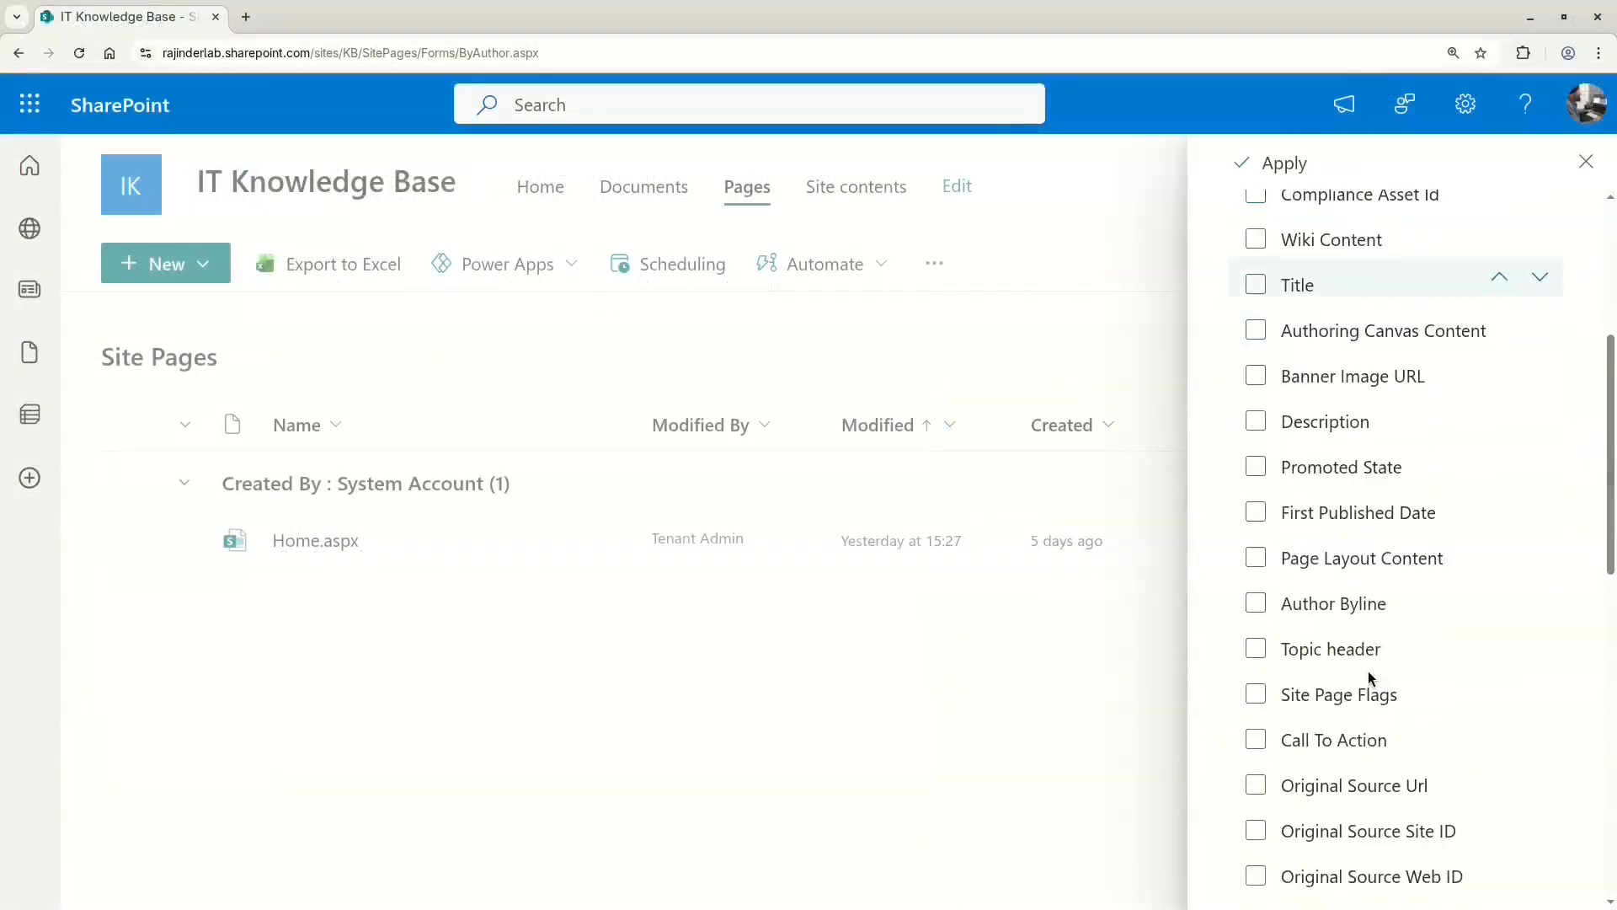
scroll(1371, 677, "down", 4)
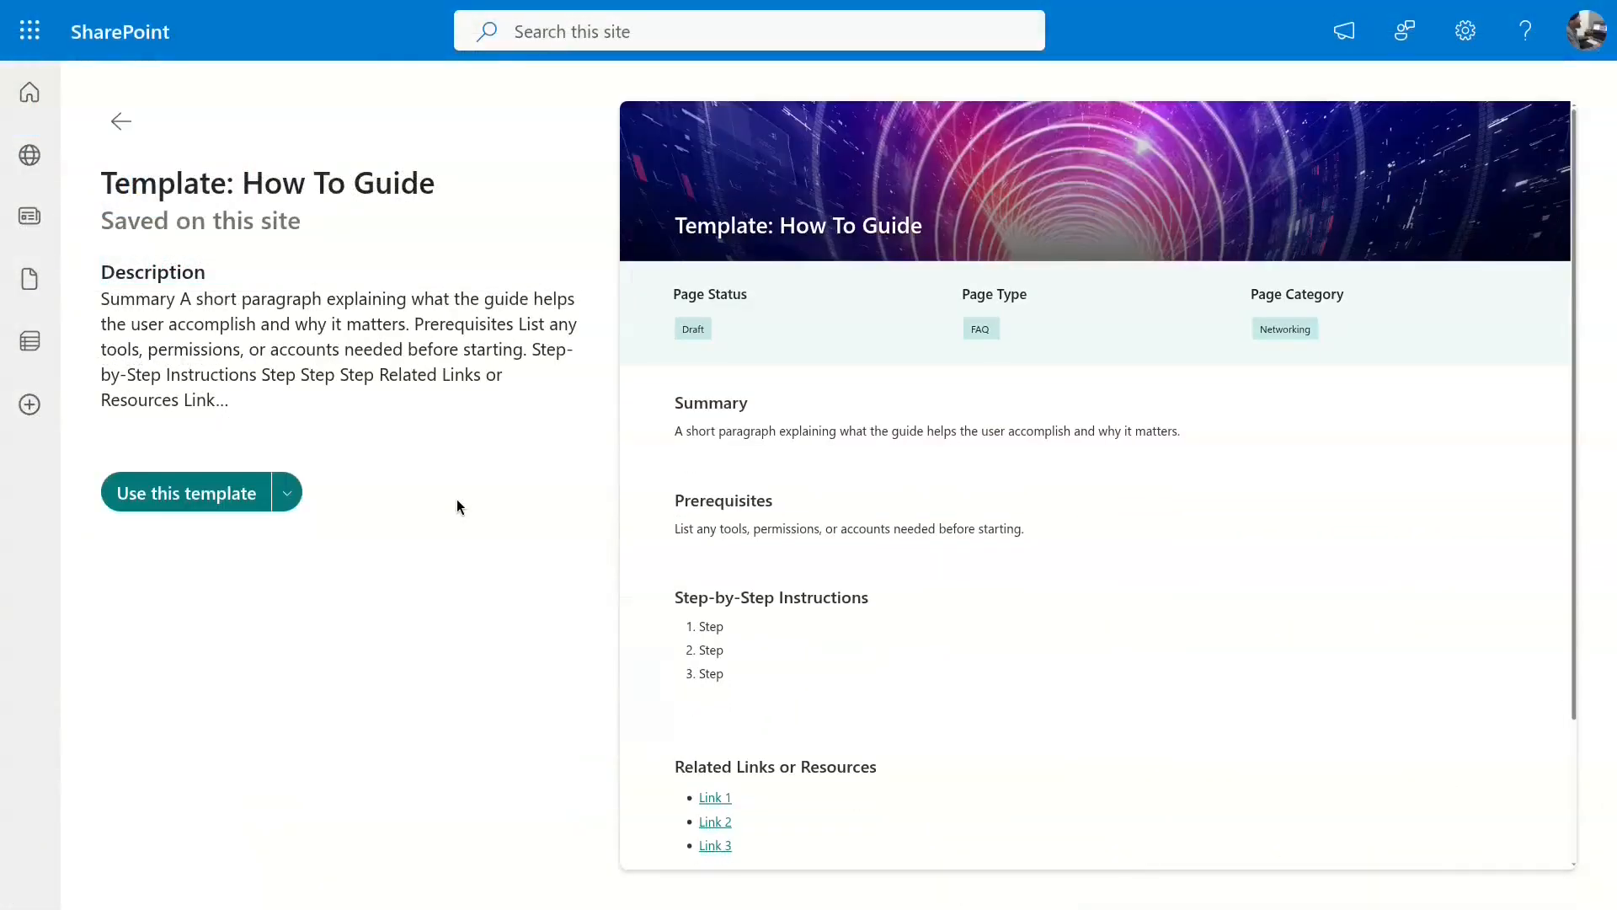
left_click(122, 123)
left_click(712, 482)
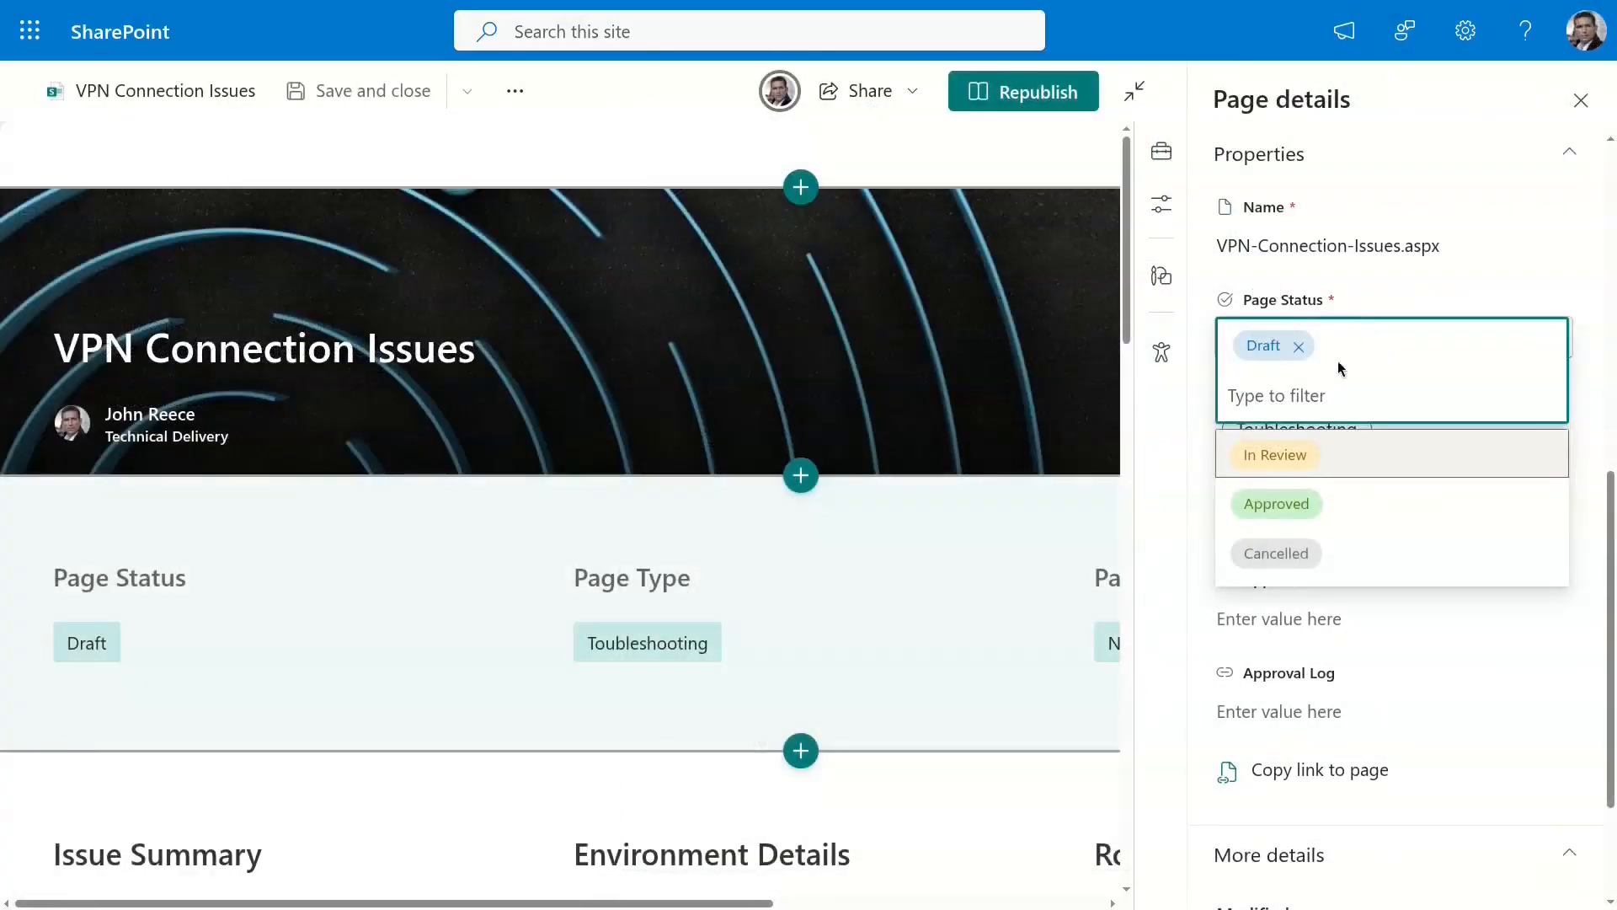
Set the Page Status of the VPN Connection Issues page to In Review.
left_click(1316, 456)
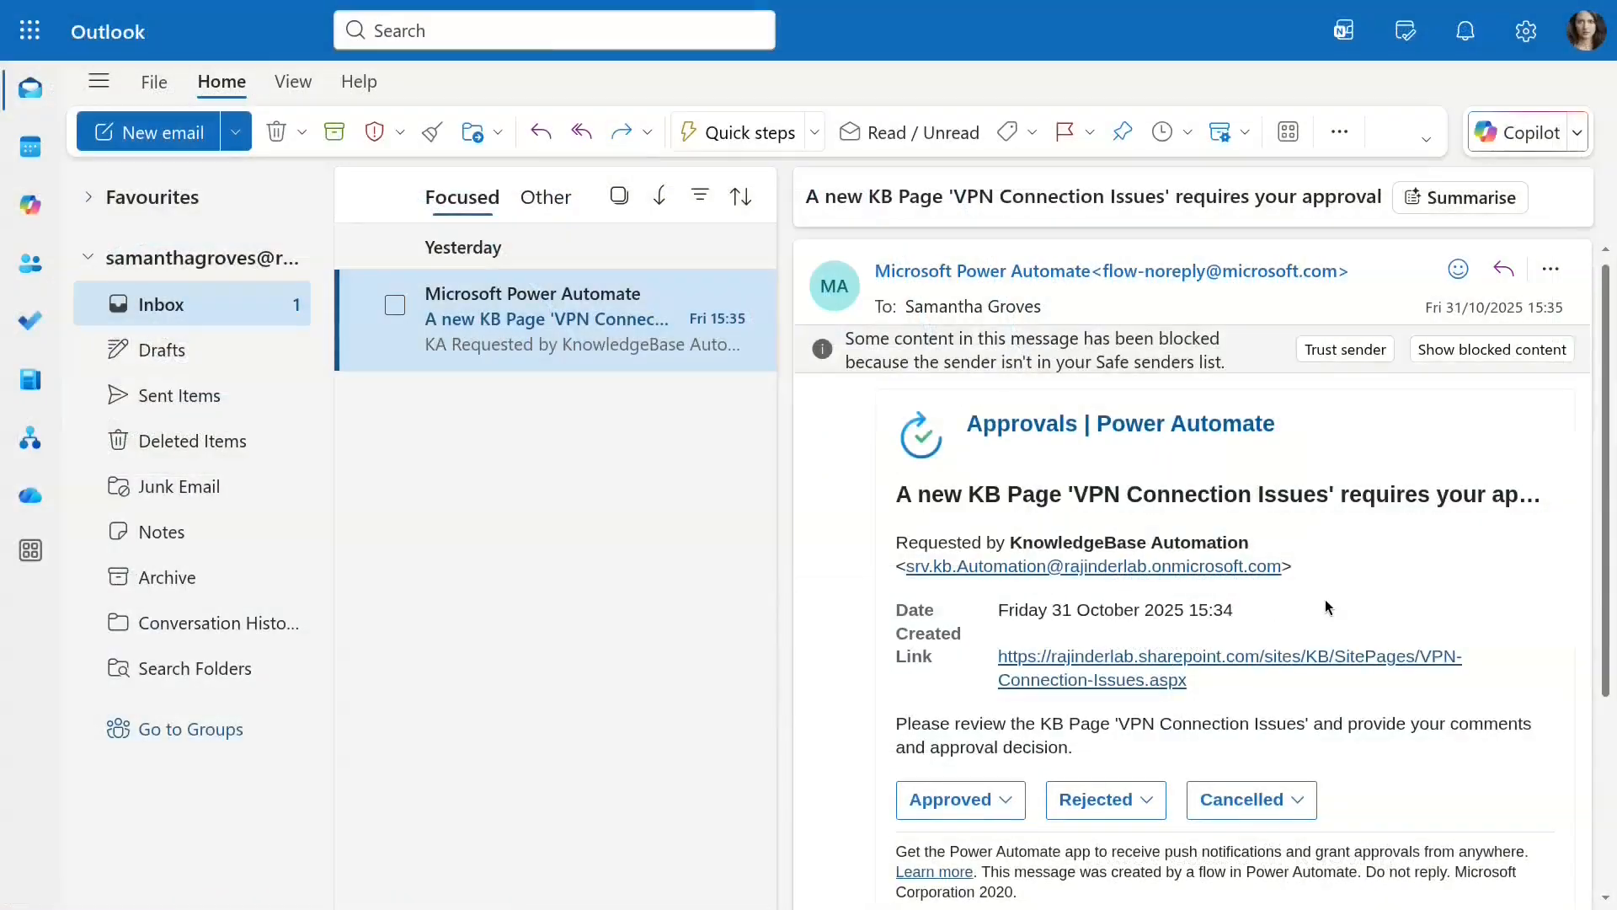
Switch to Outlook and submit an Approved response to the approval request for the KB page 'VPN Connection Issues'.
scroll(1038, 534, "down", 3)
left_click(1006, 524)
left_click(975, 654)
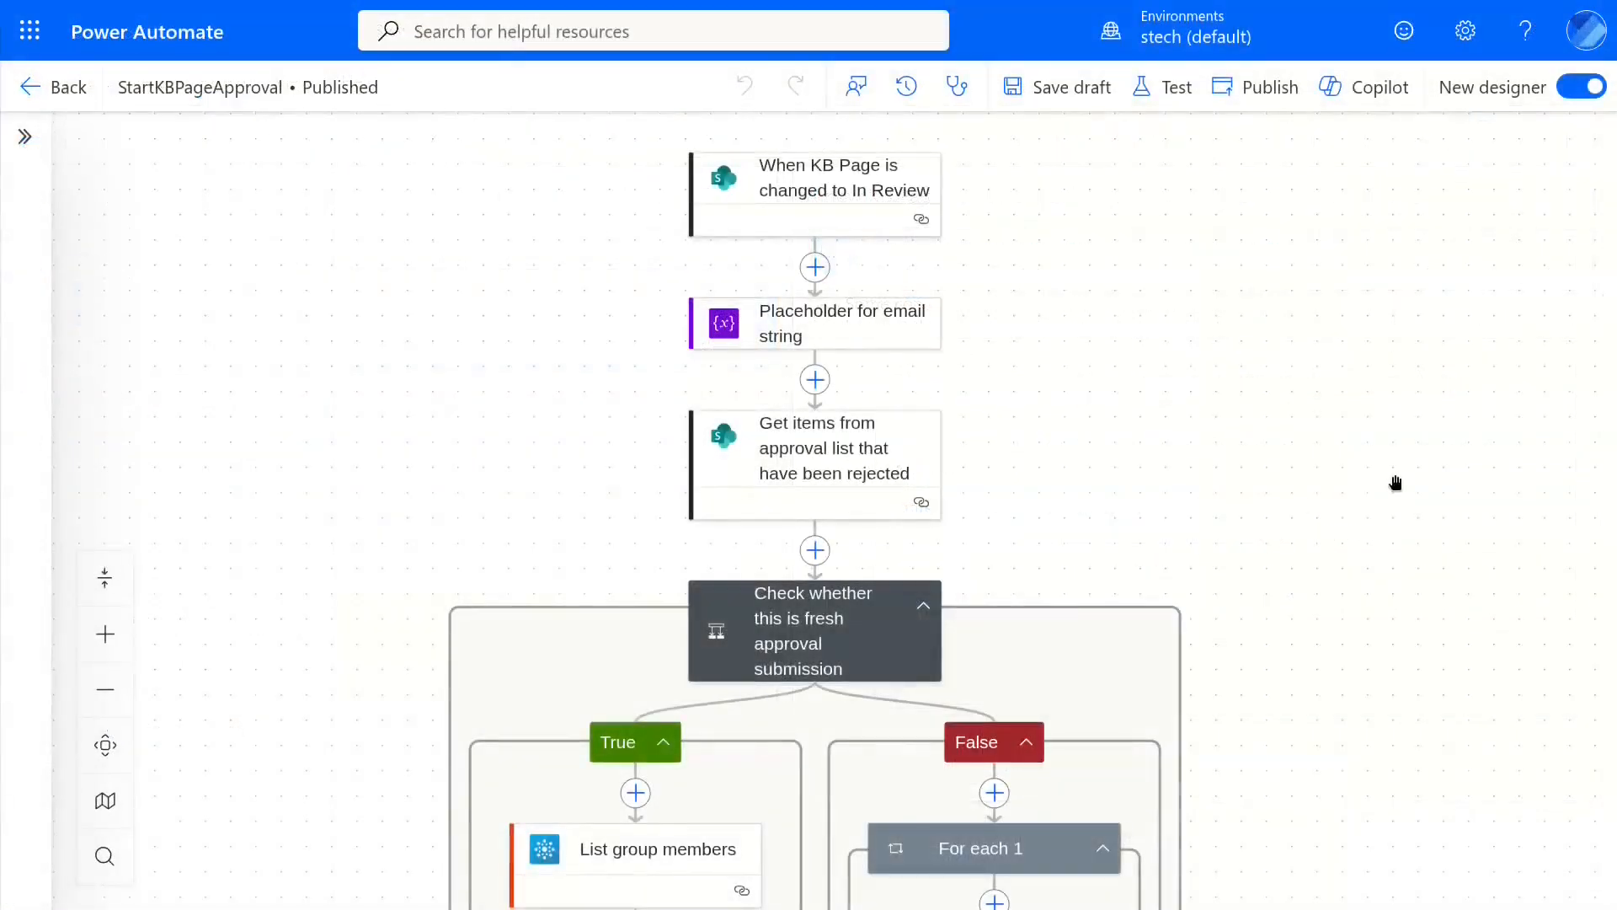
Switch to Power Automate and examine the StartKBPageApproval flow from its trigger down to the outcome checks.
scroll(1396, 483, "down", 10)
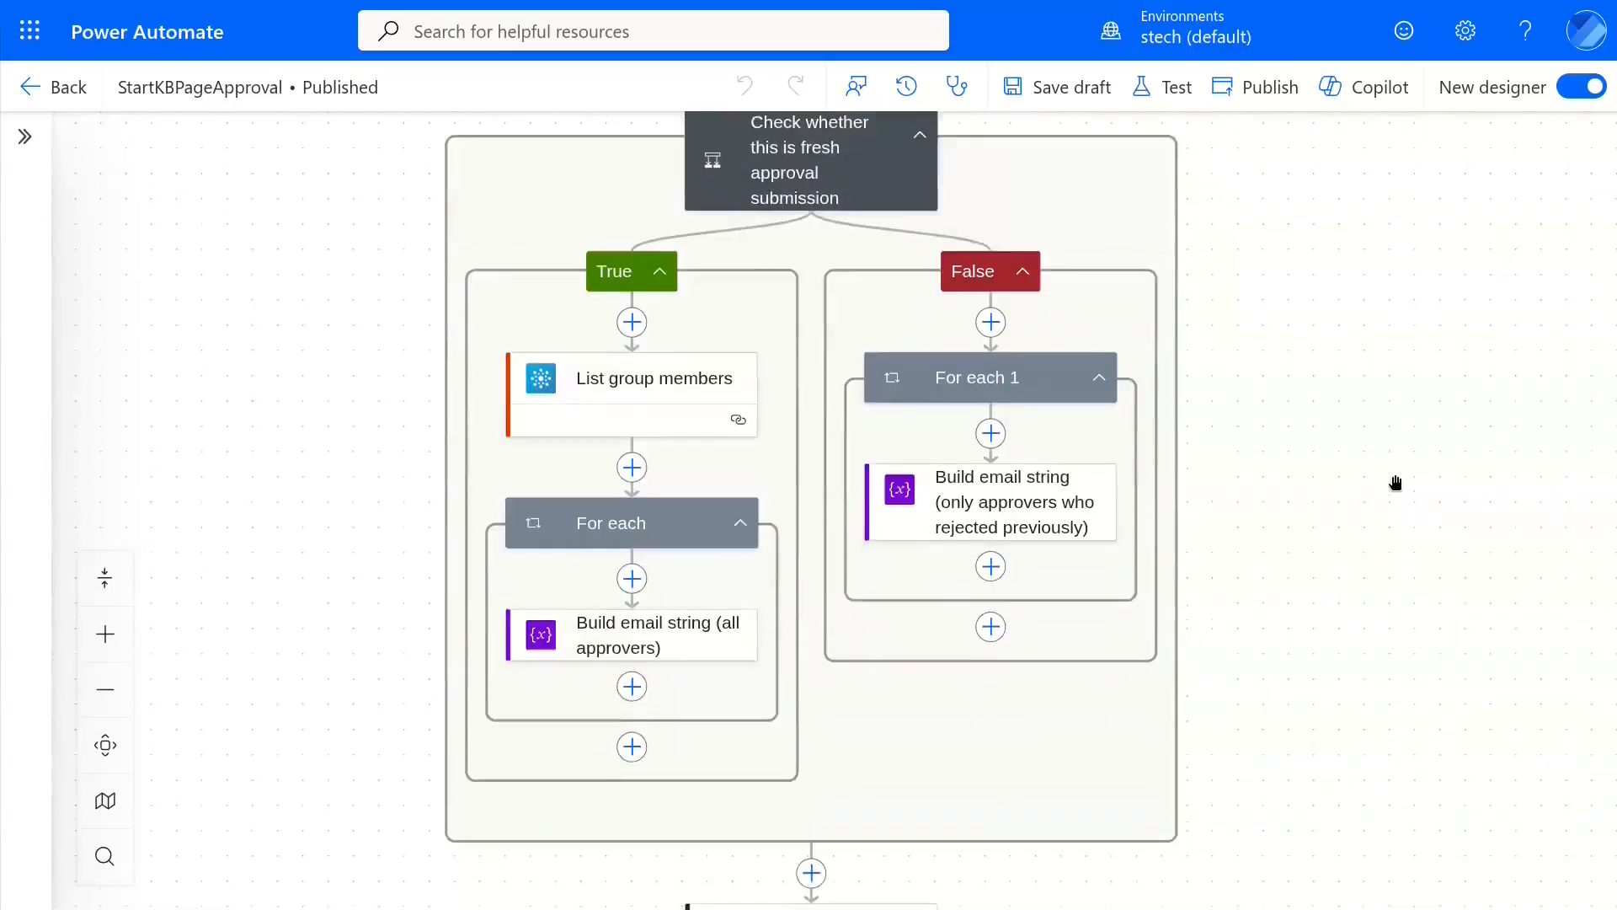
scroll(1396, 483, "down", 10)
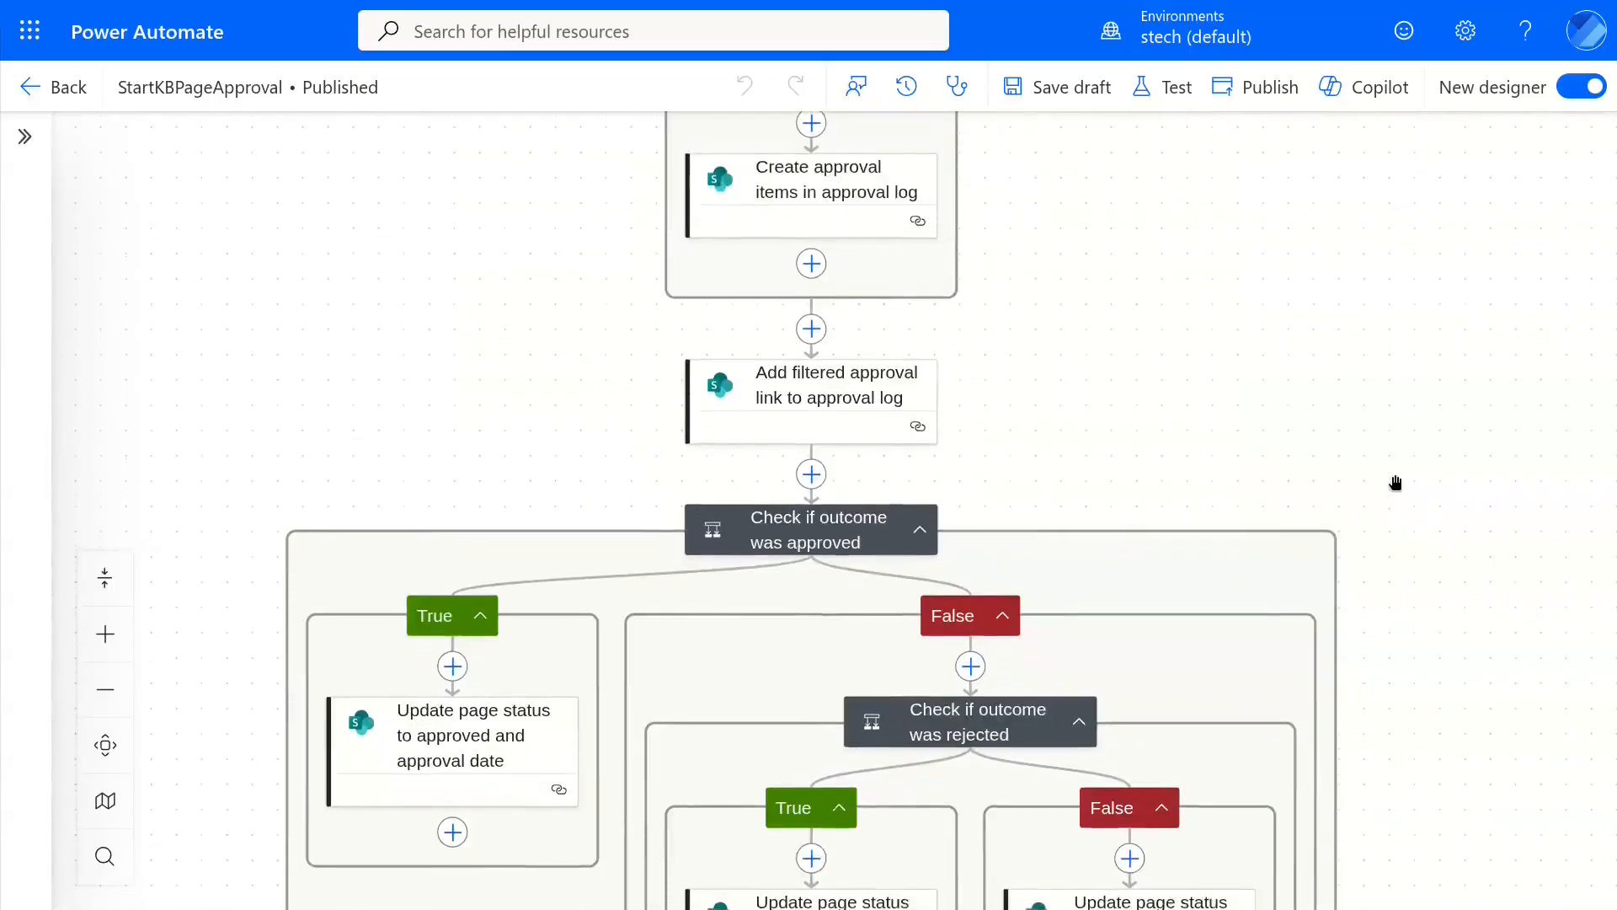
scroll(1396, 482, "down", 3)
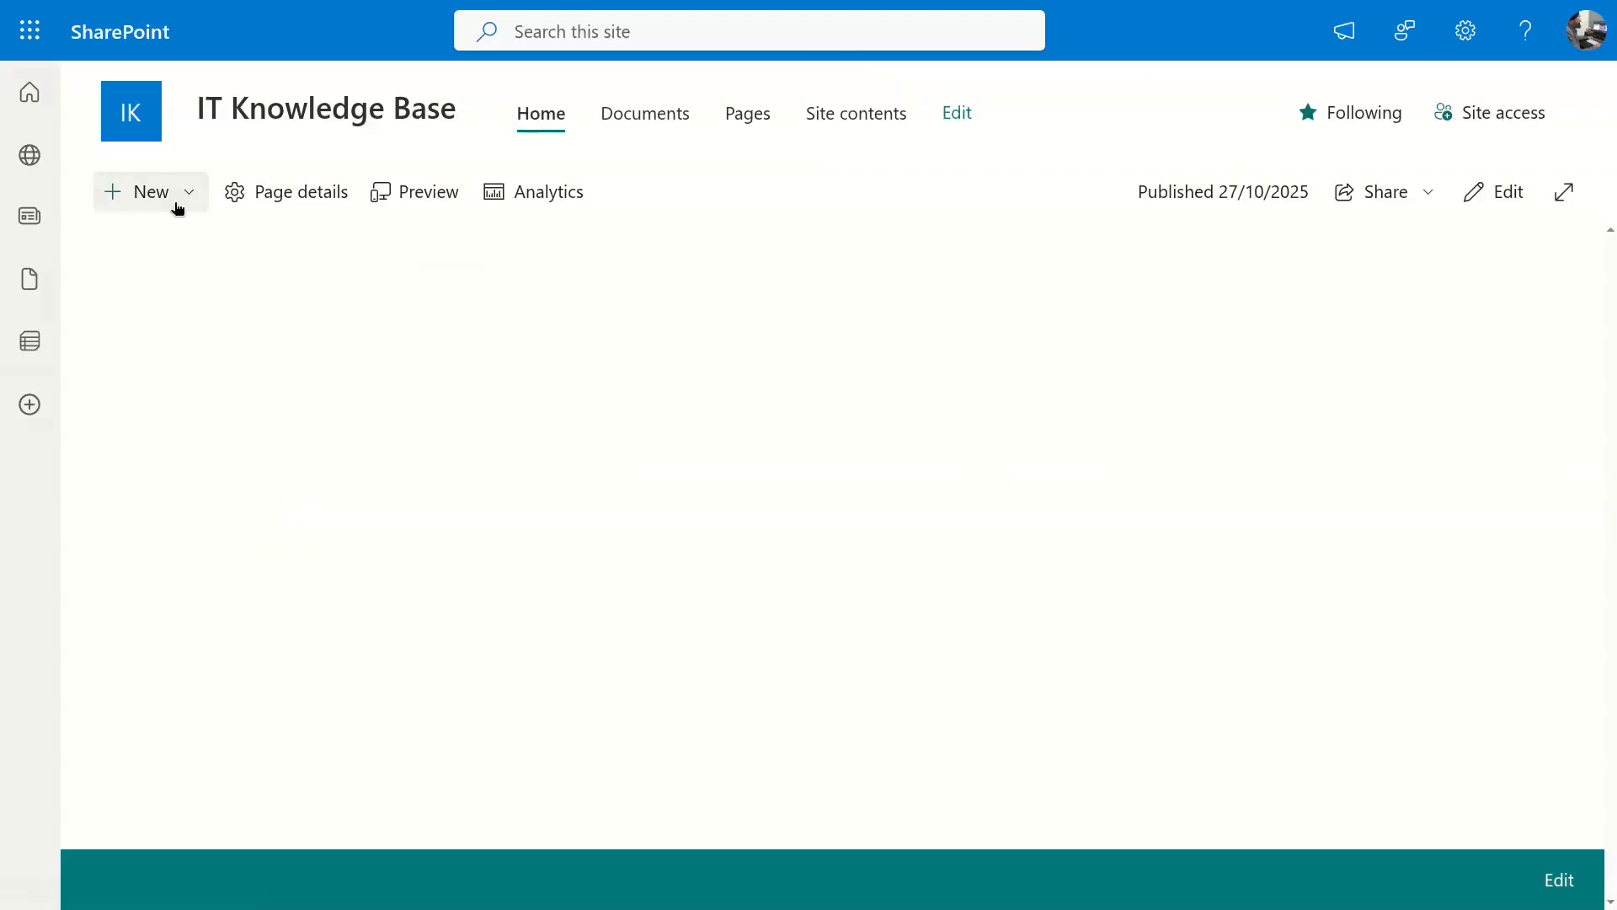
On the IT Knowledge Base SharePoint site, create a blank list named "KB Pages Approval Log".
left_click(174, 204)
left_click(164, 252)
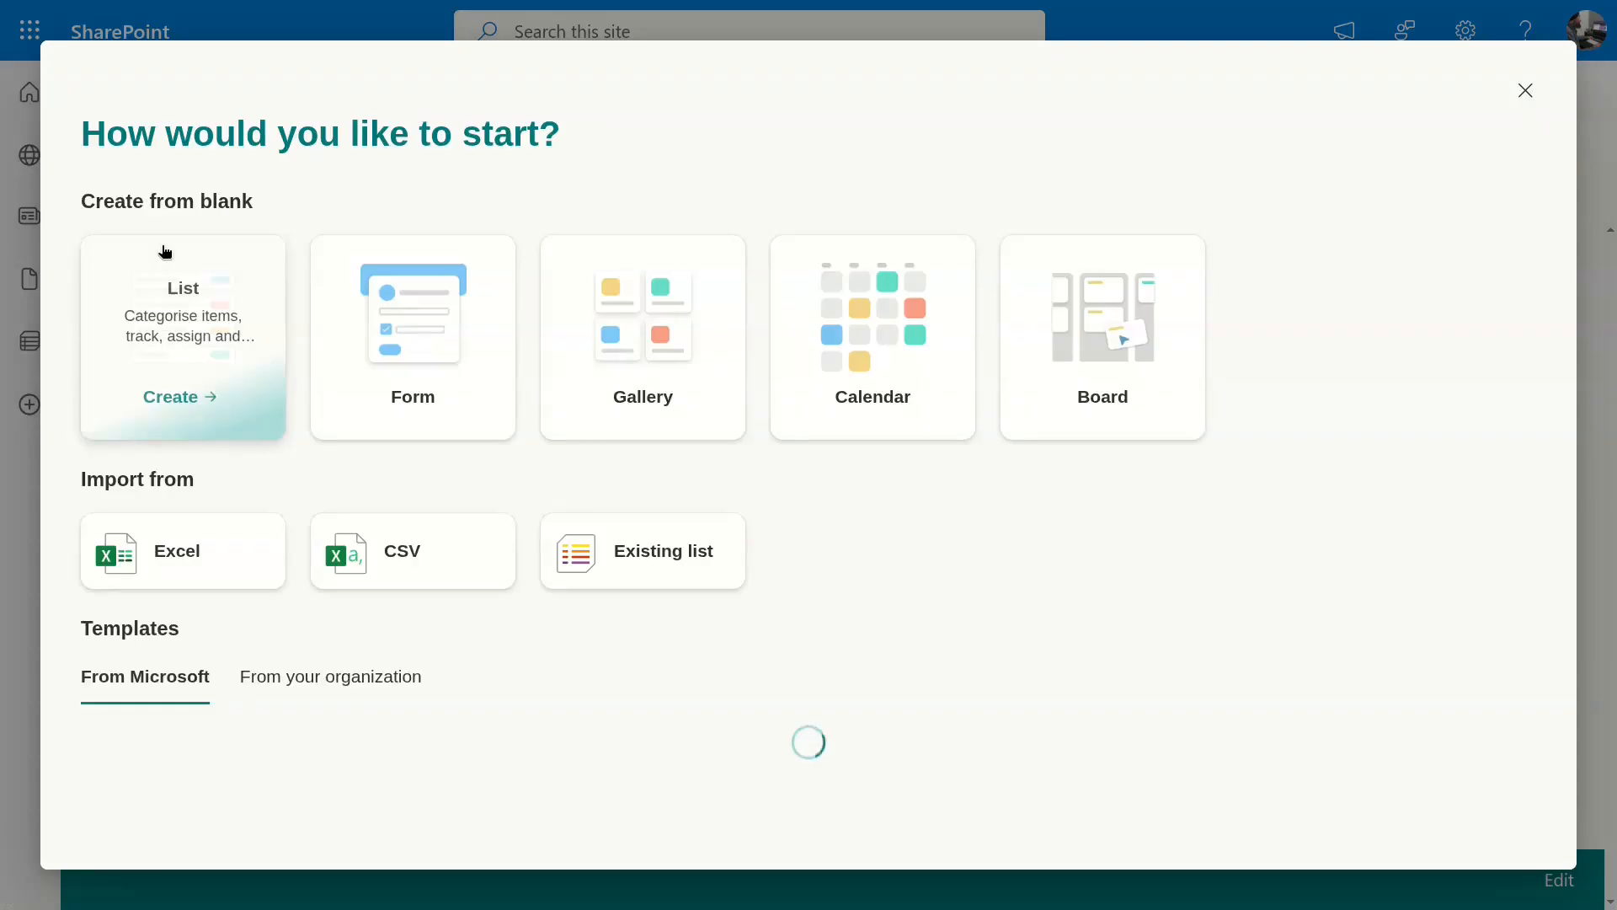
left_click(208, 393)
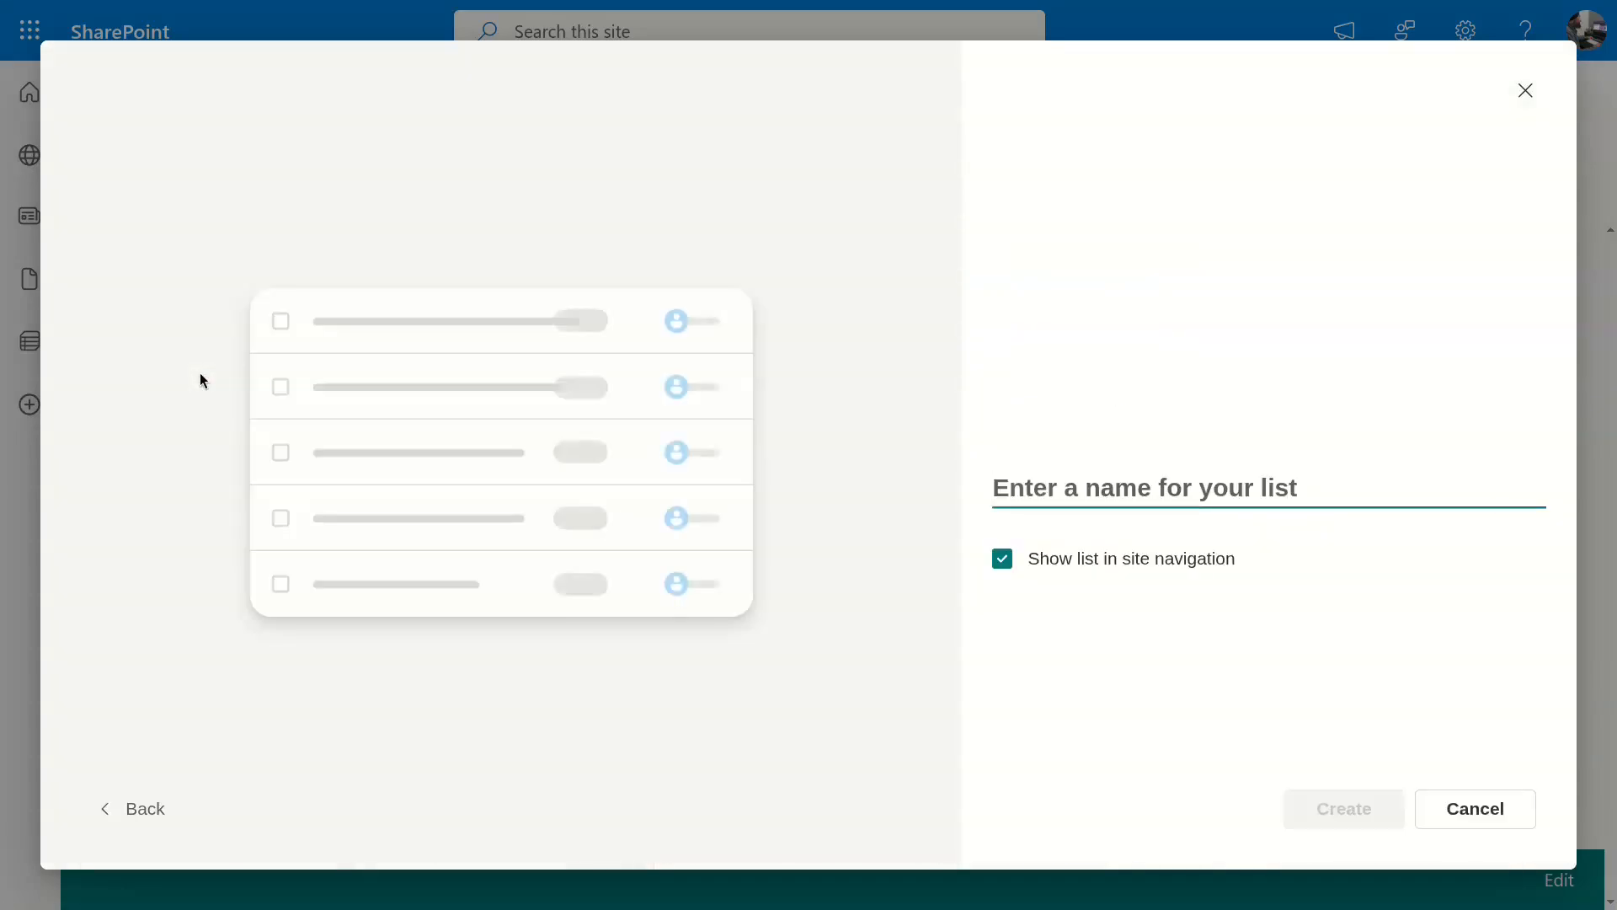
left_click(1082, 488)
type("KB Pages Approval Log")
left_click(1348, 807)
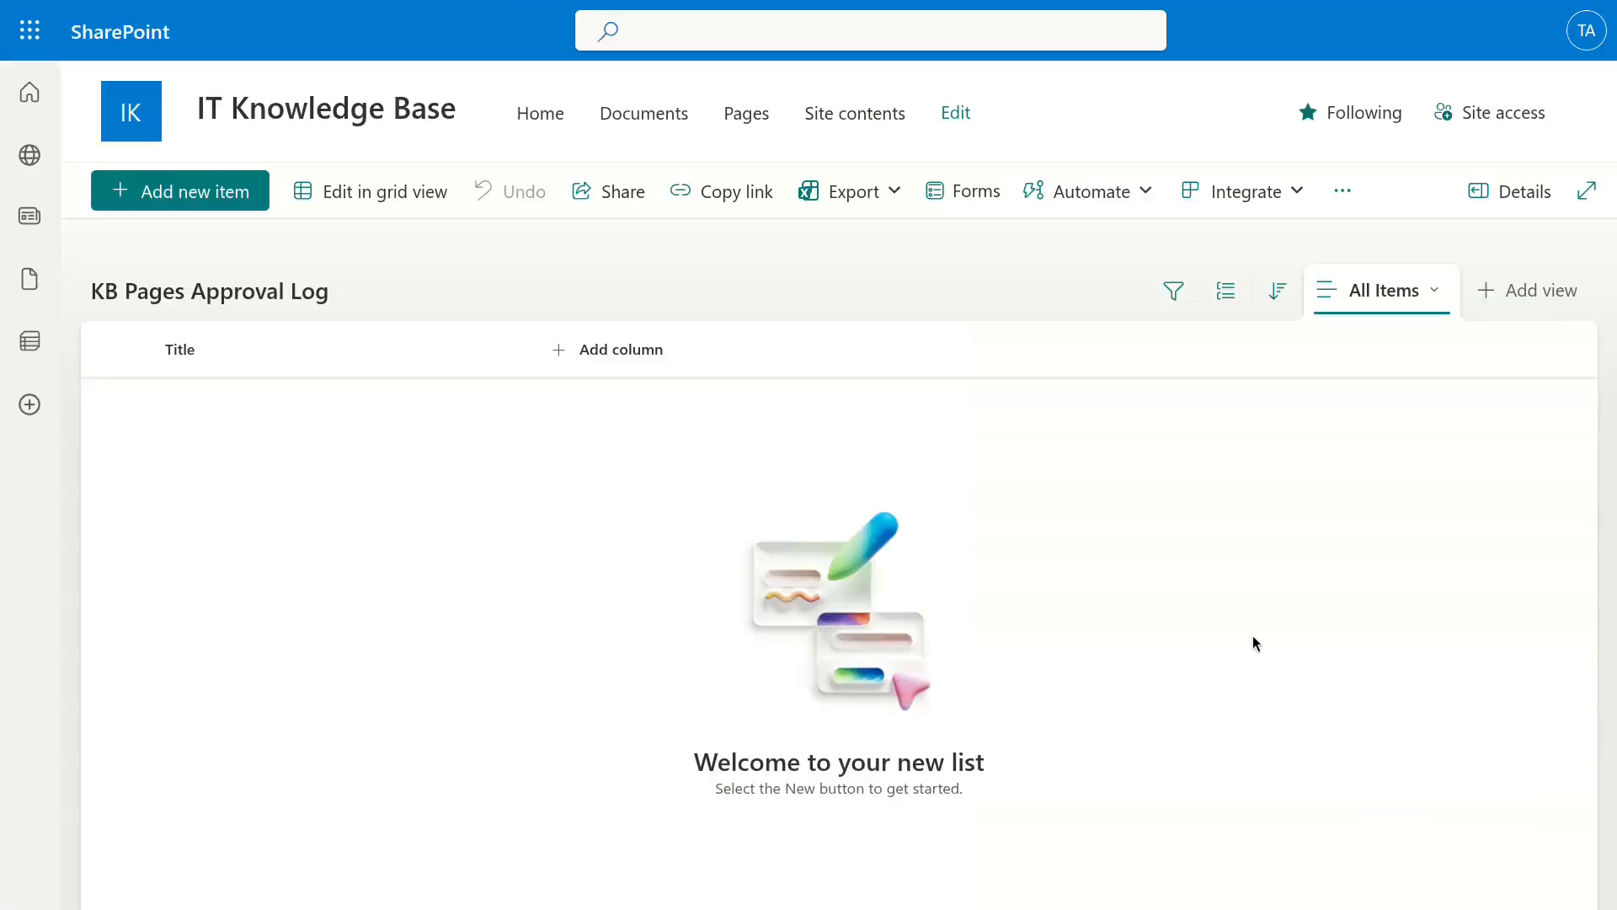
Add a Number column named "Page ID" with 0 decimal places to the list.
left_click(621, 352)
left_click(1059, 676)
left_click(1045, 800)
left_click(1289, 163)
type("Page ID")
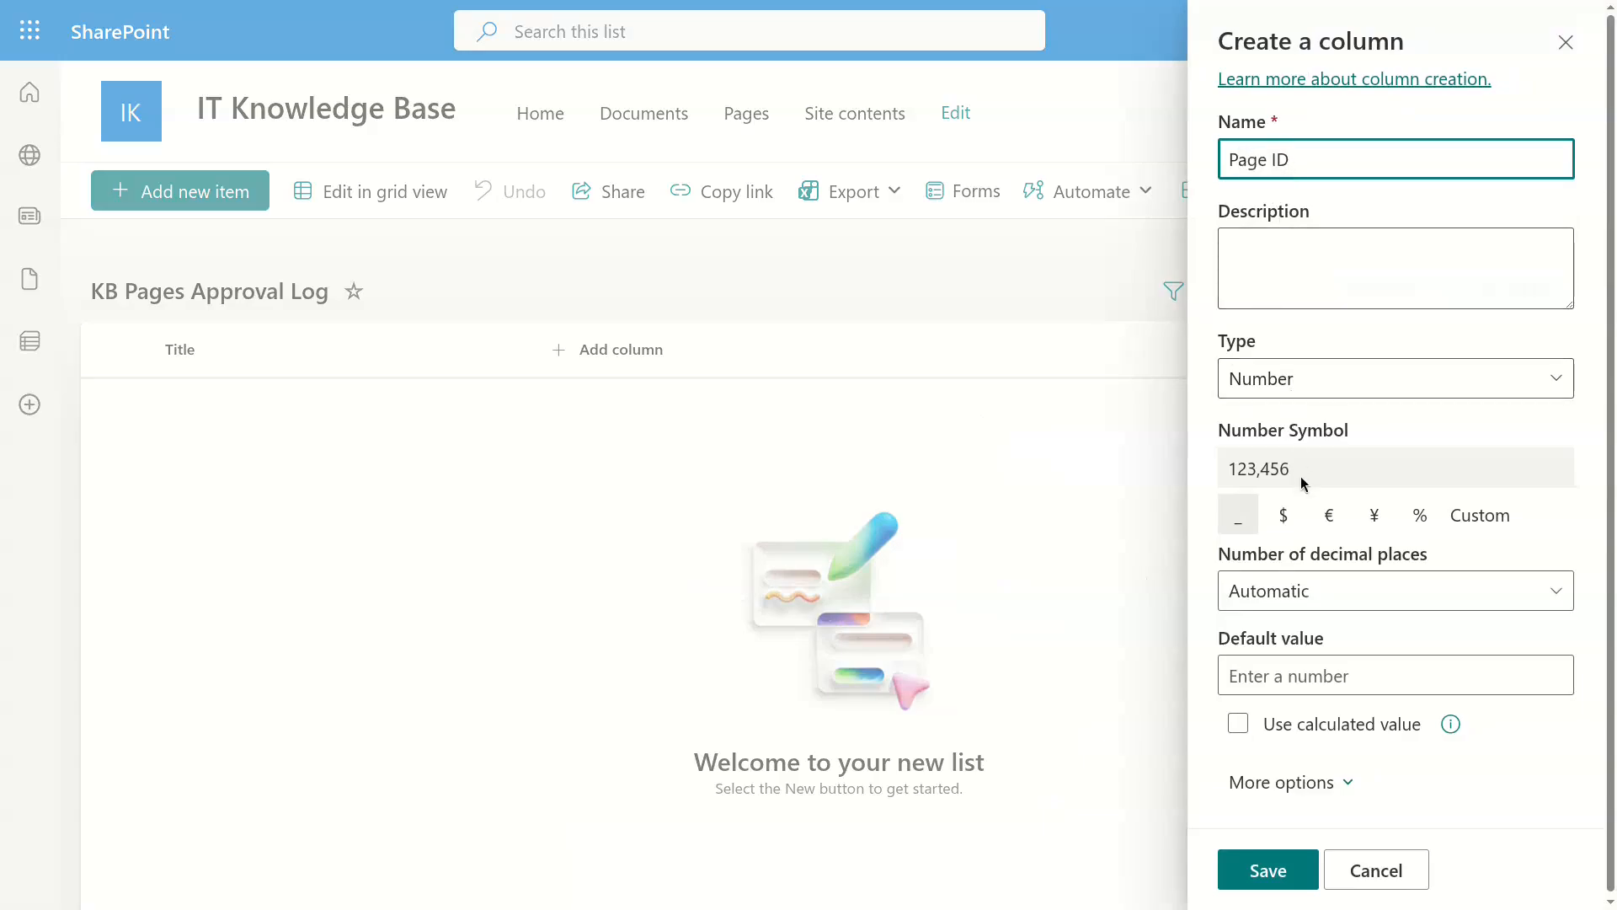
left_click(1289, 594)
left_click(1292, 333)
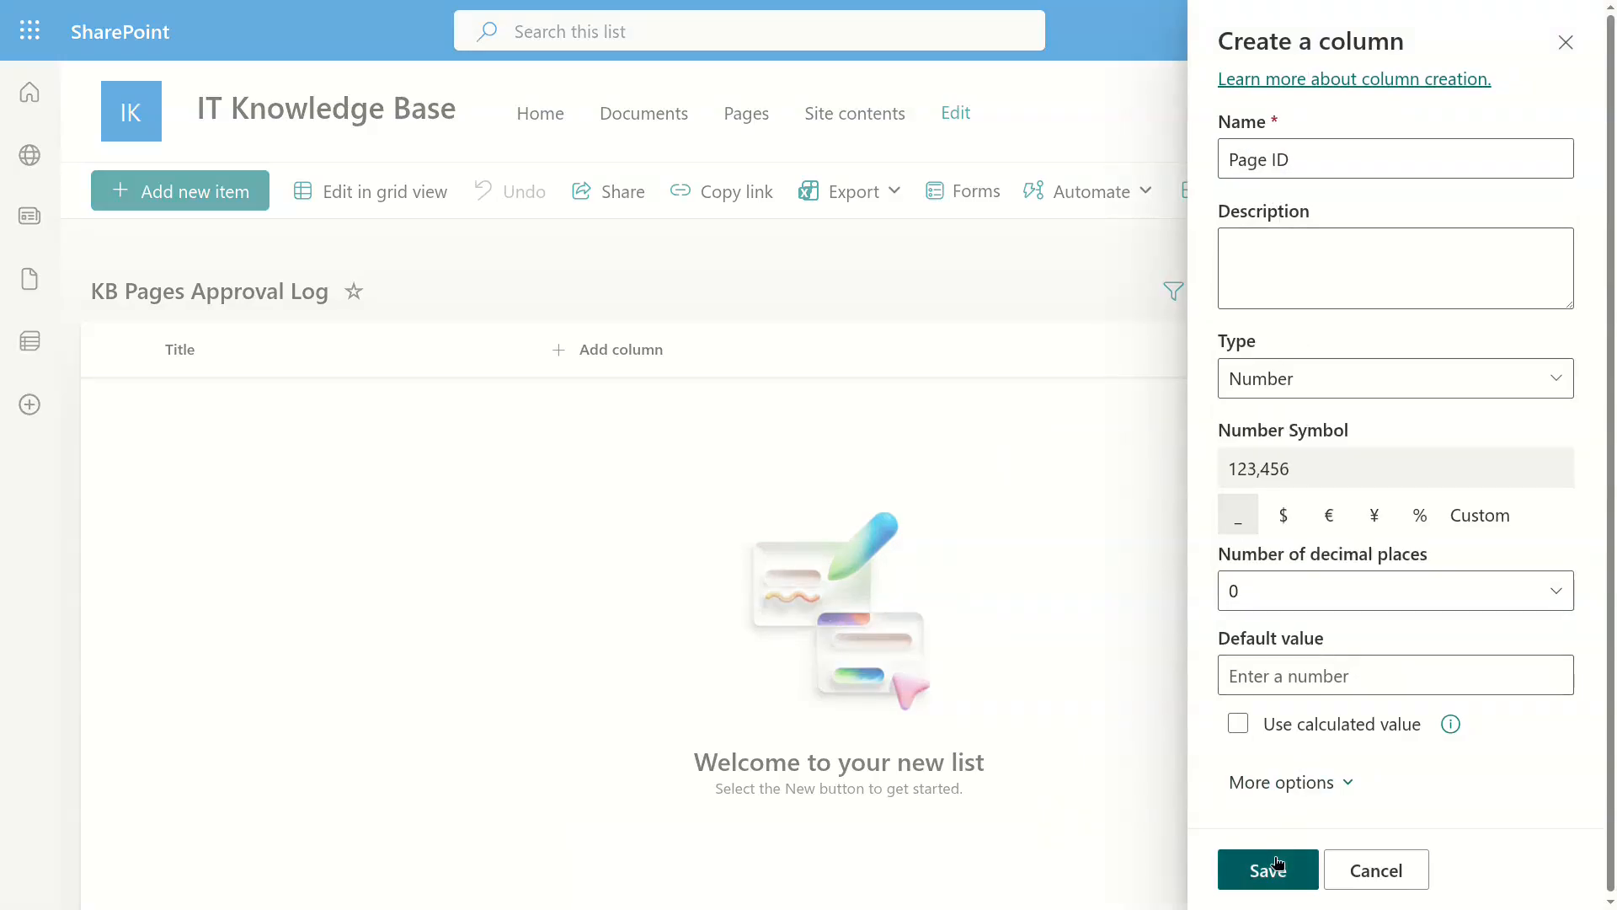
left_click(1268, 869)
Move the Page ID column in front of the Title column.
left_click(560, 351)
left_click(563, 367)
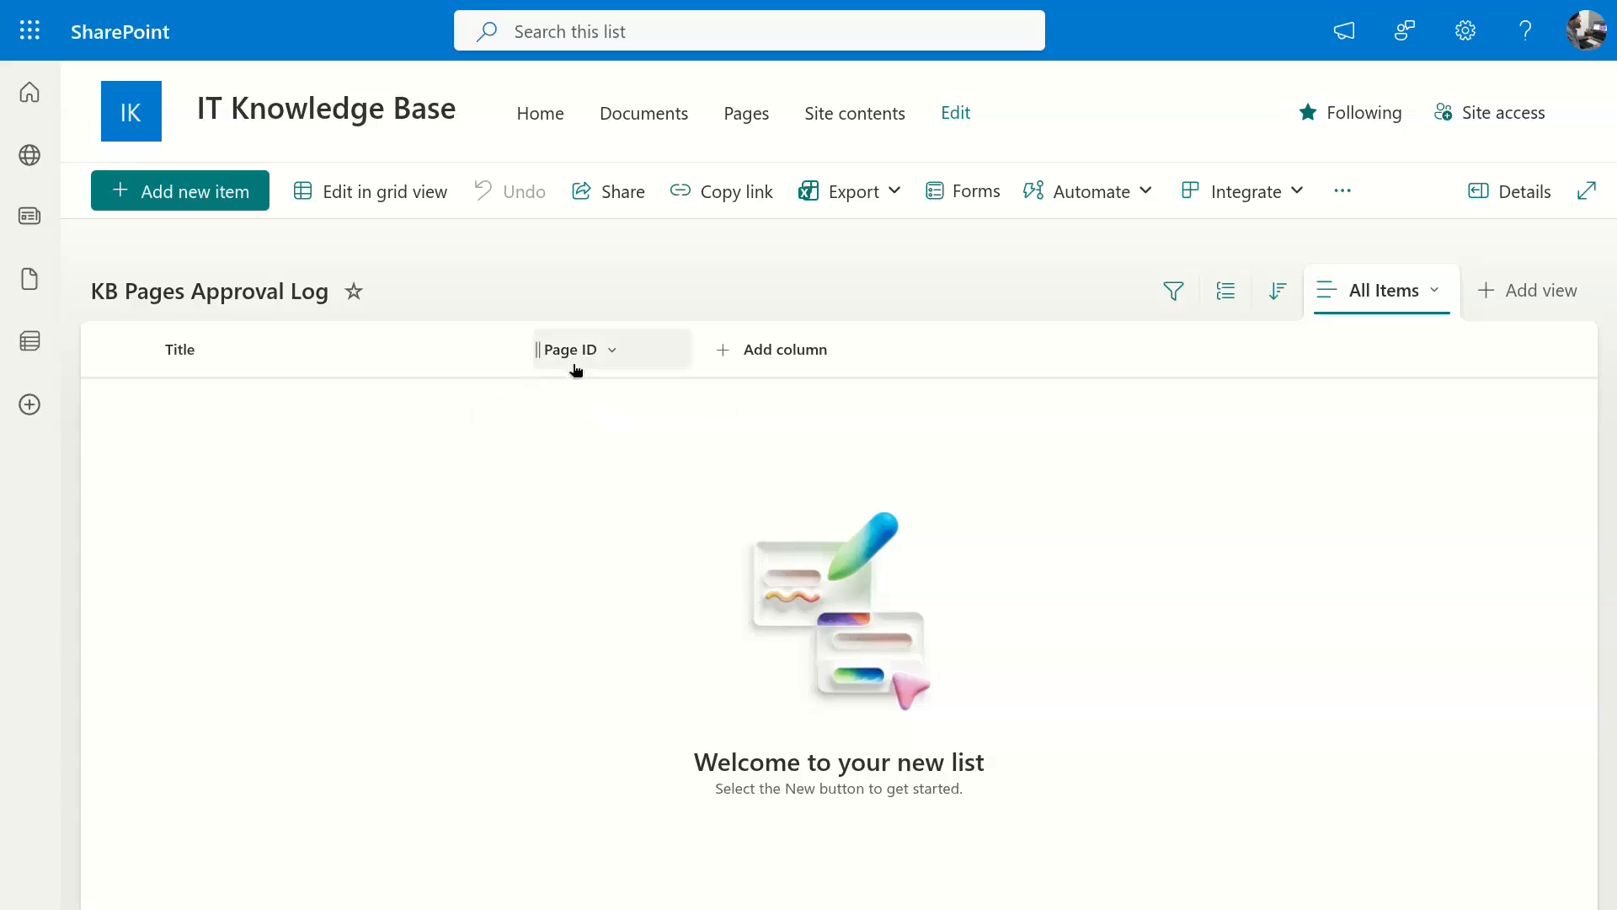
left_click_drag(571, 363, 196, 360)
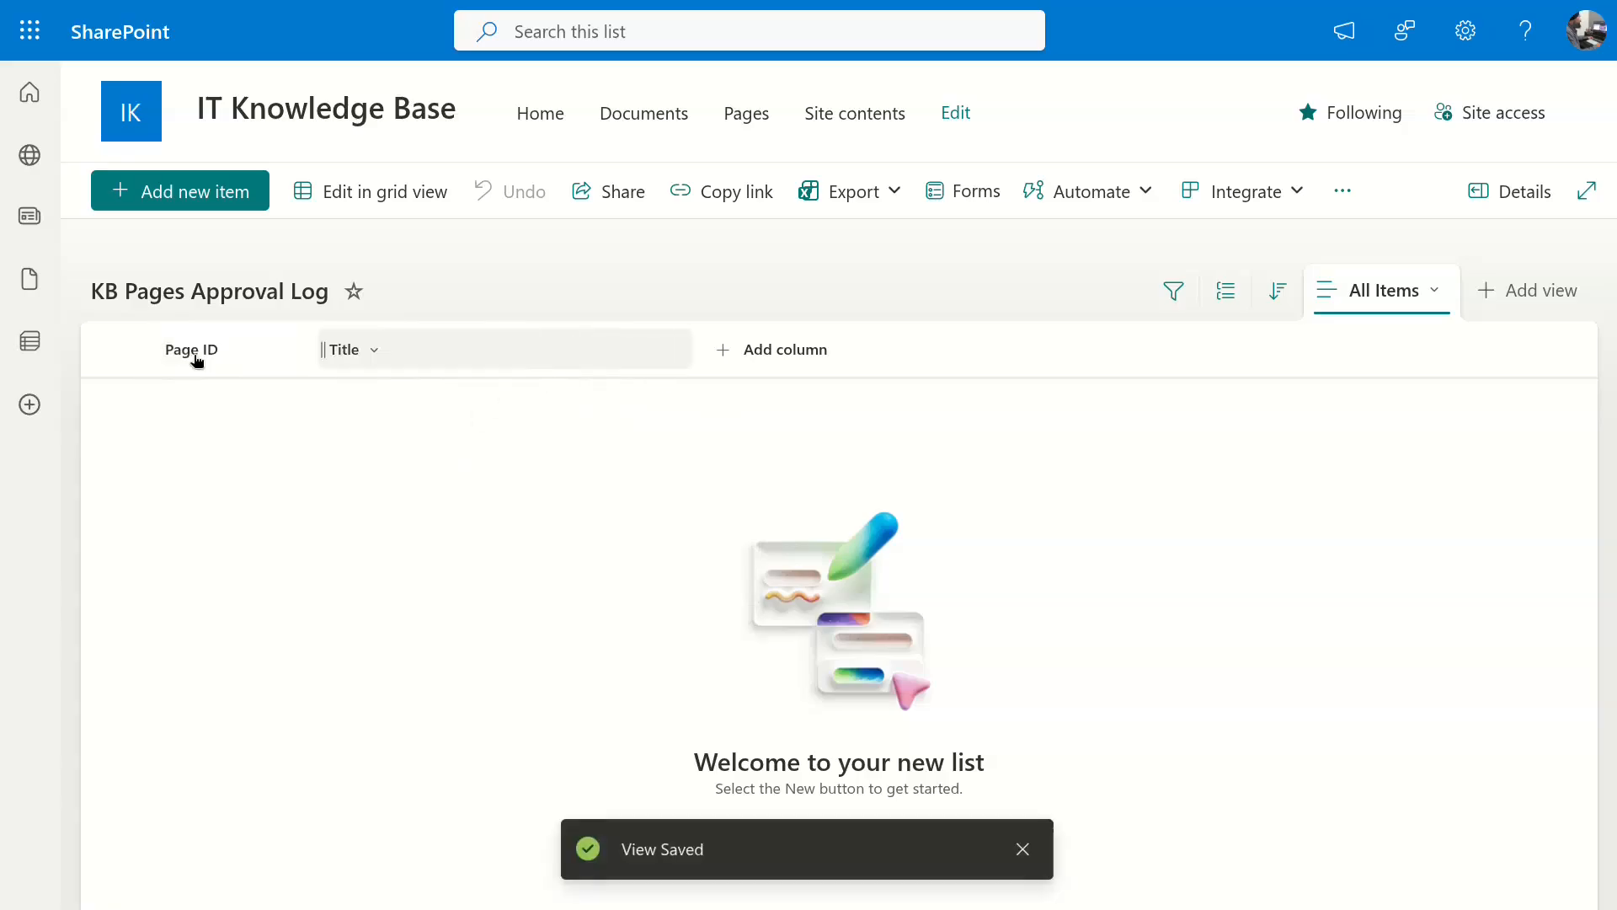
Rename the Title column as "Page Title".
left_click(364, 371)
mouse_move(466, 578)
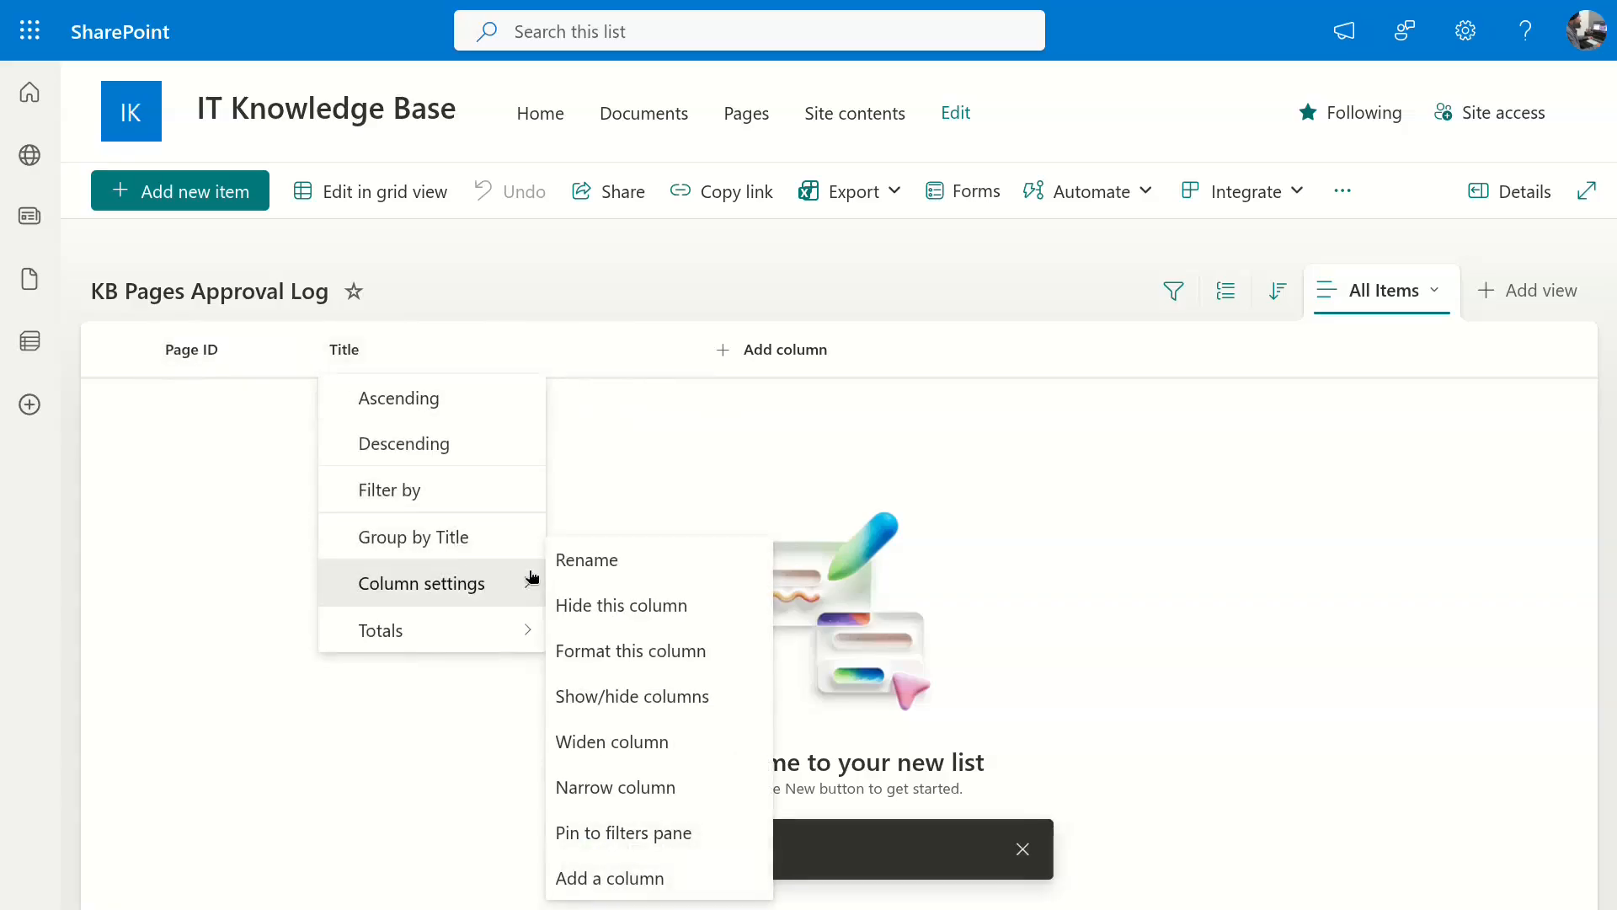
left_click(666, 560)
left_click(620, 476)
type("Page Title")
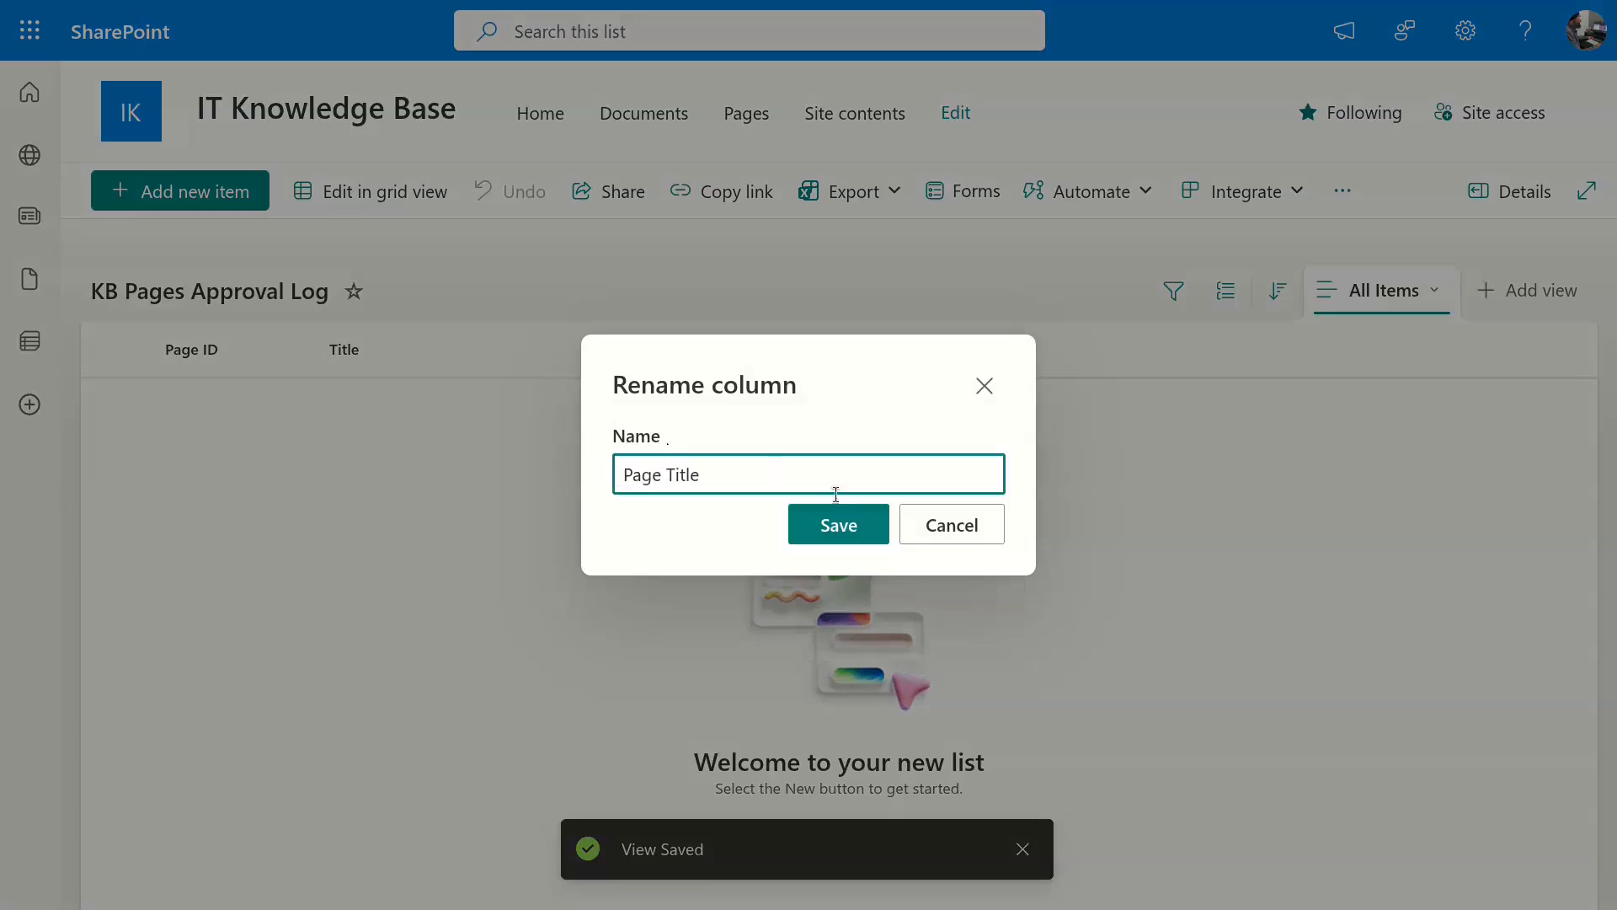
left_click(844, 523)
Add a Hyperlink column named "Page Link" to the list.
left_click(785, 350)
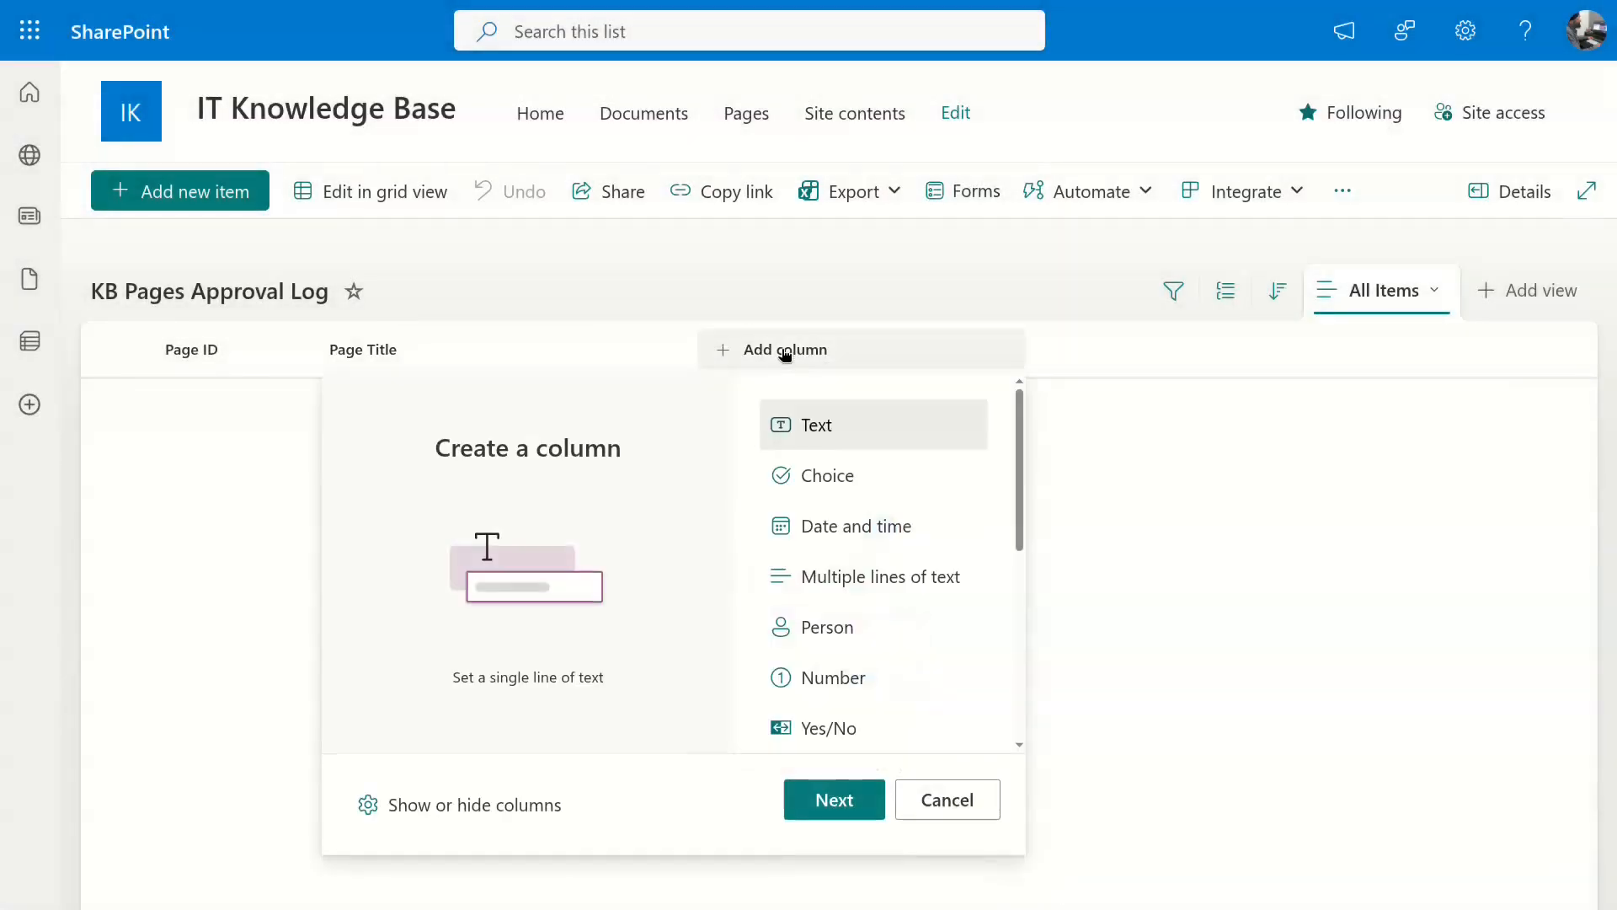
scroll(880, 657, "down", 1)
scroll(880, 658, "down", 1)
left_click(856, 661)
left_click(838, 800)
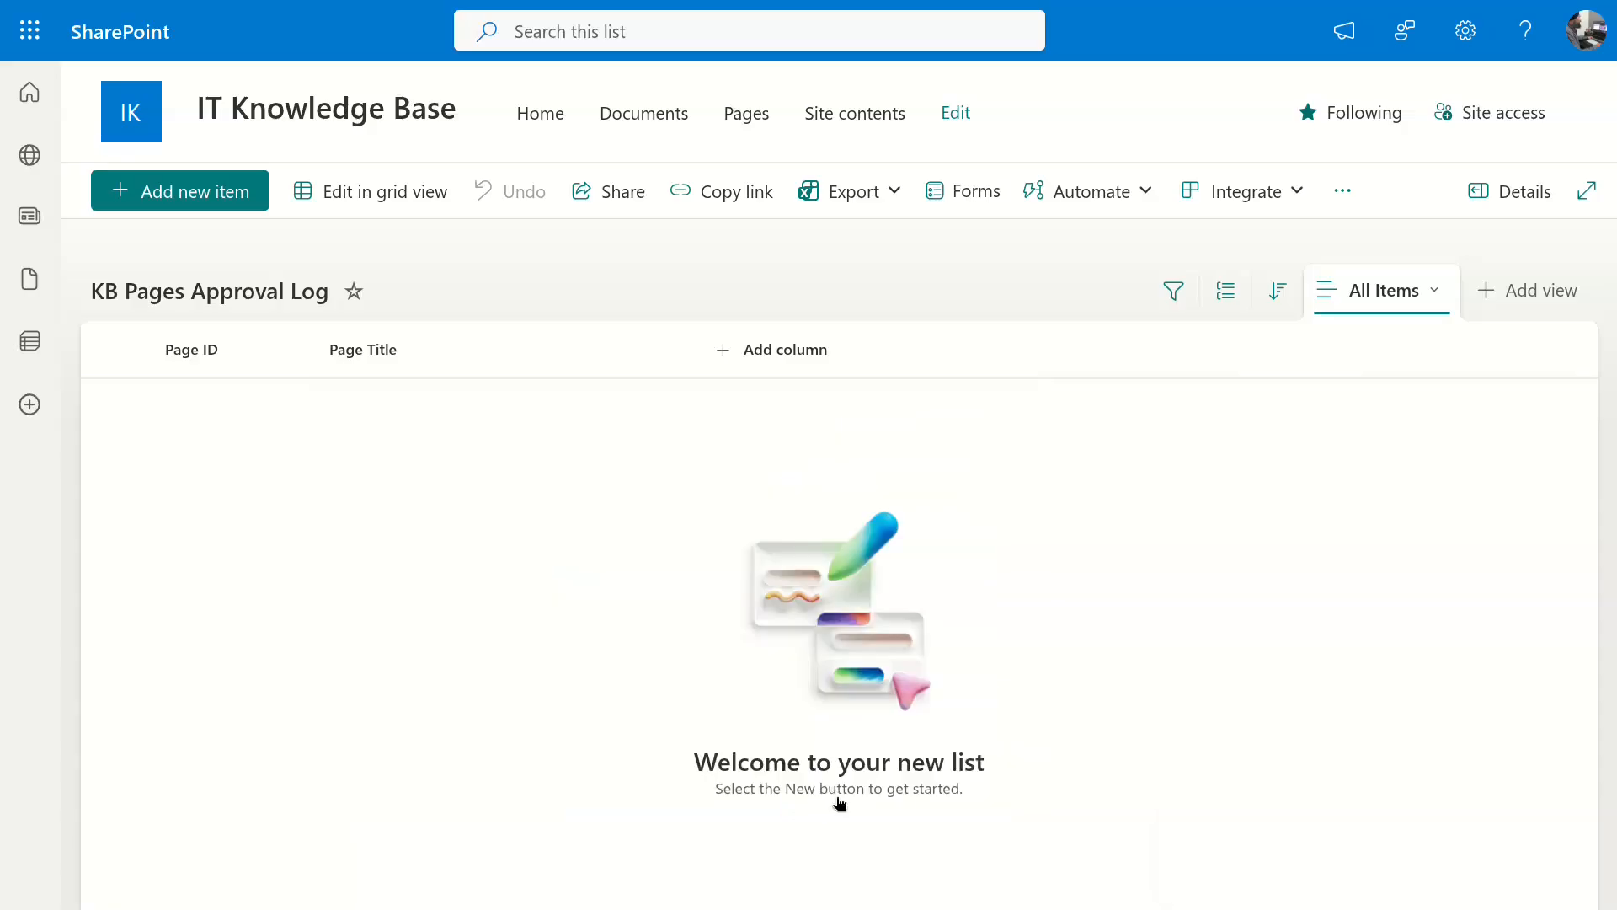
left_click(1270, 155)
type("Page Link")
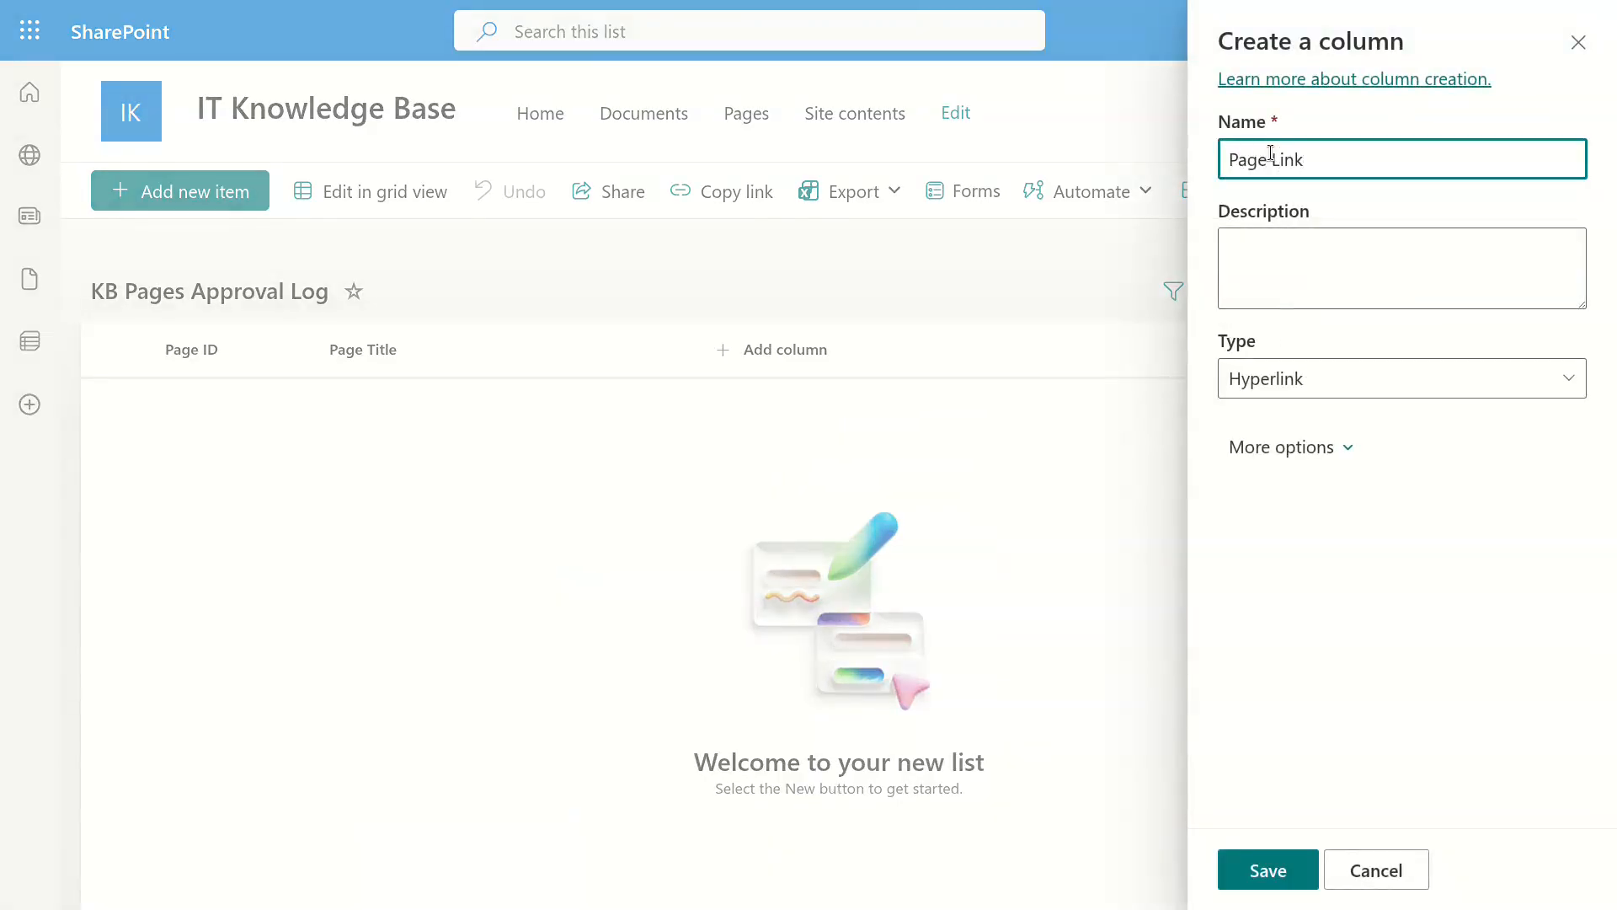
left_click(1256, 871)
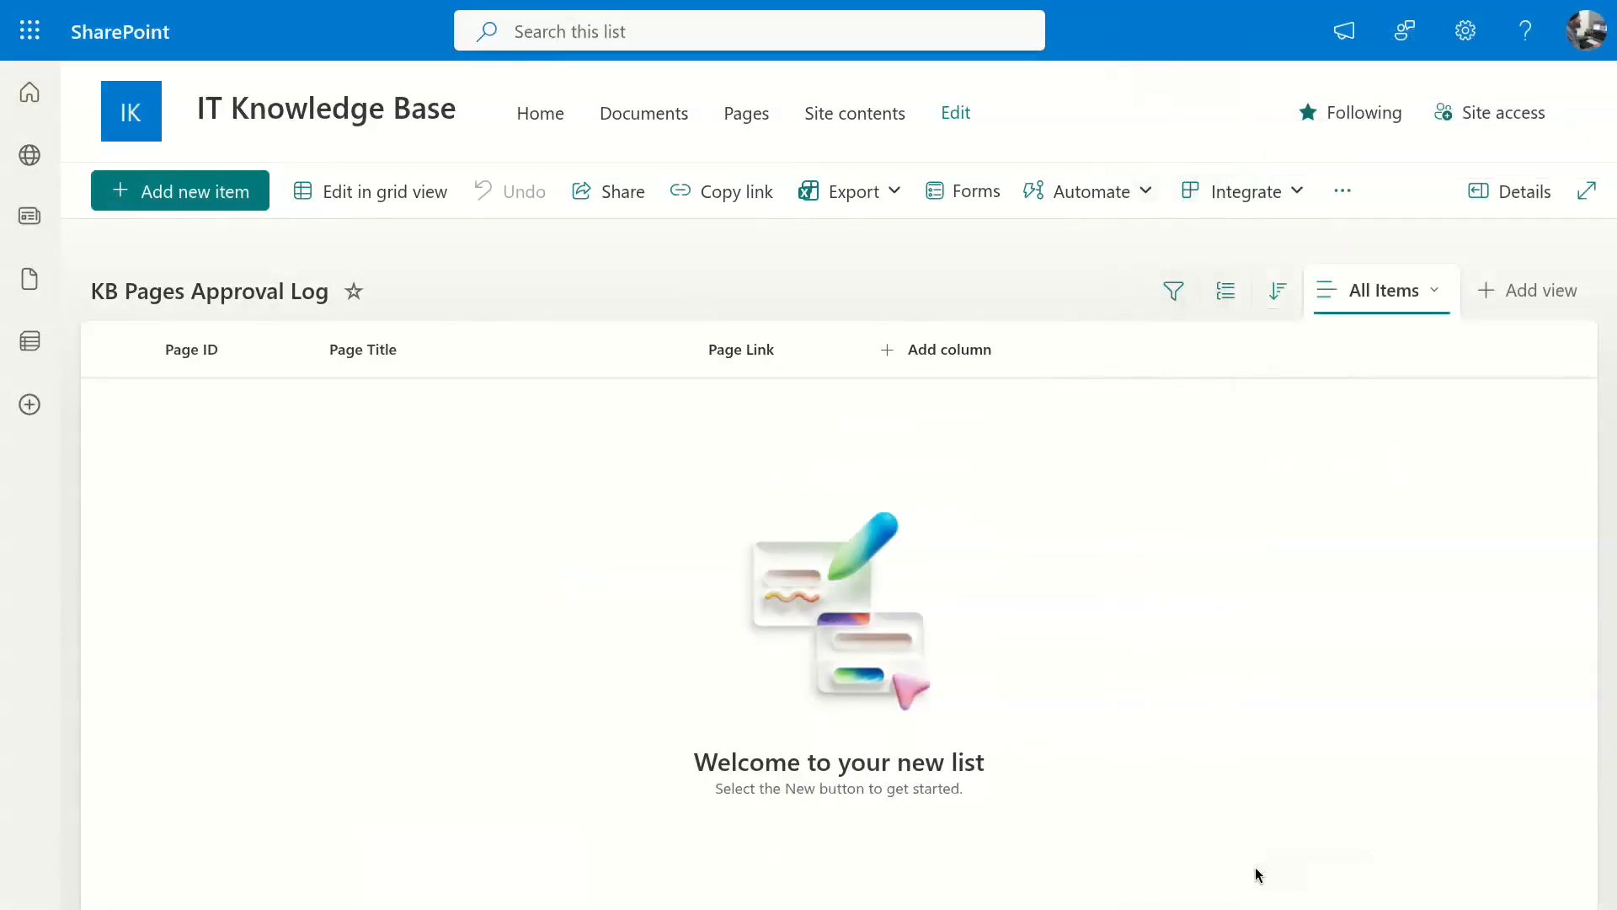
Add a single-line text column named "Approver Name" to the list.
left_click(968, 354)
left_click(1000, 797)
left_click(1361, 160)
type("Approver Name")
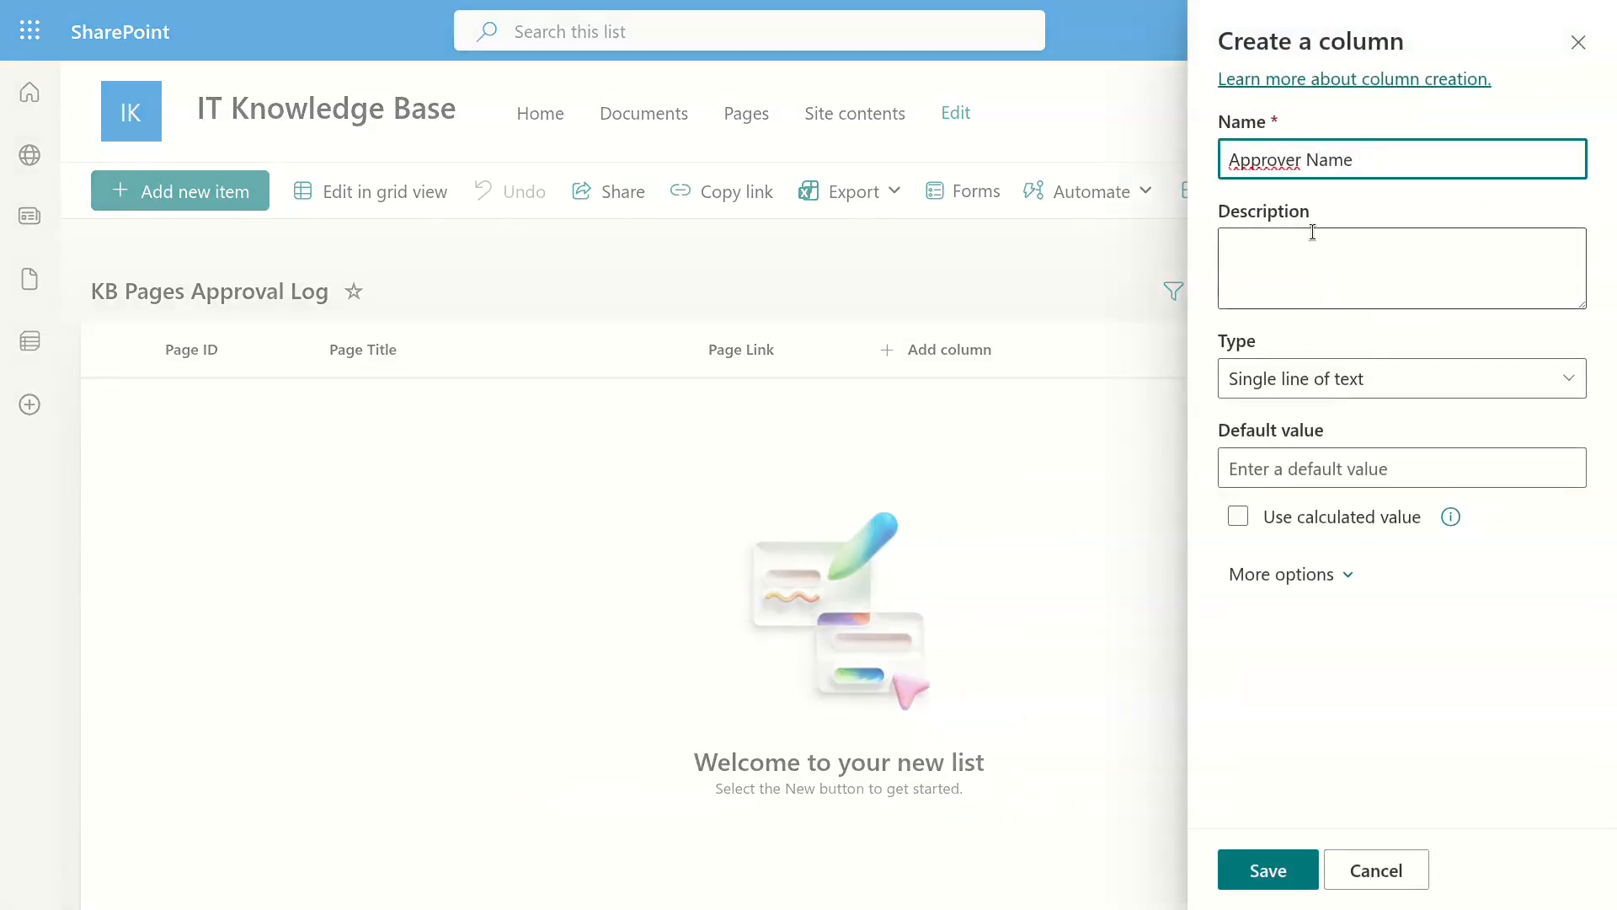
left_click(1242, 877)
Add a single-line text column named "Approval Status" to the list.
left_click(1155, 365)
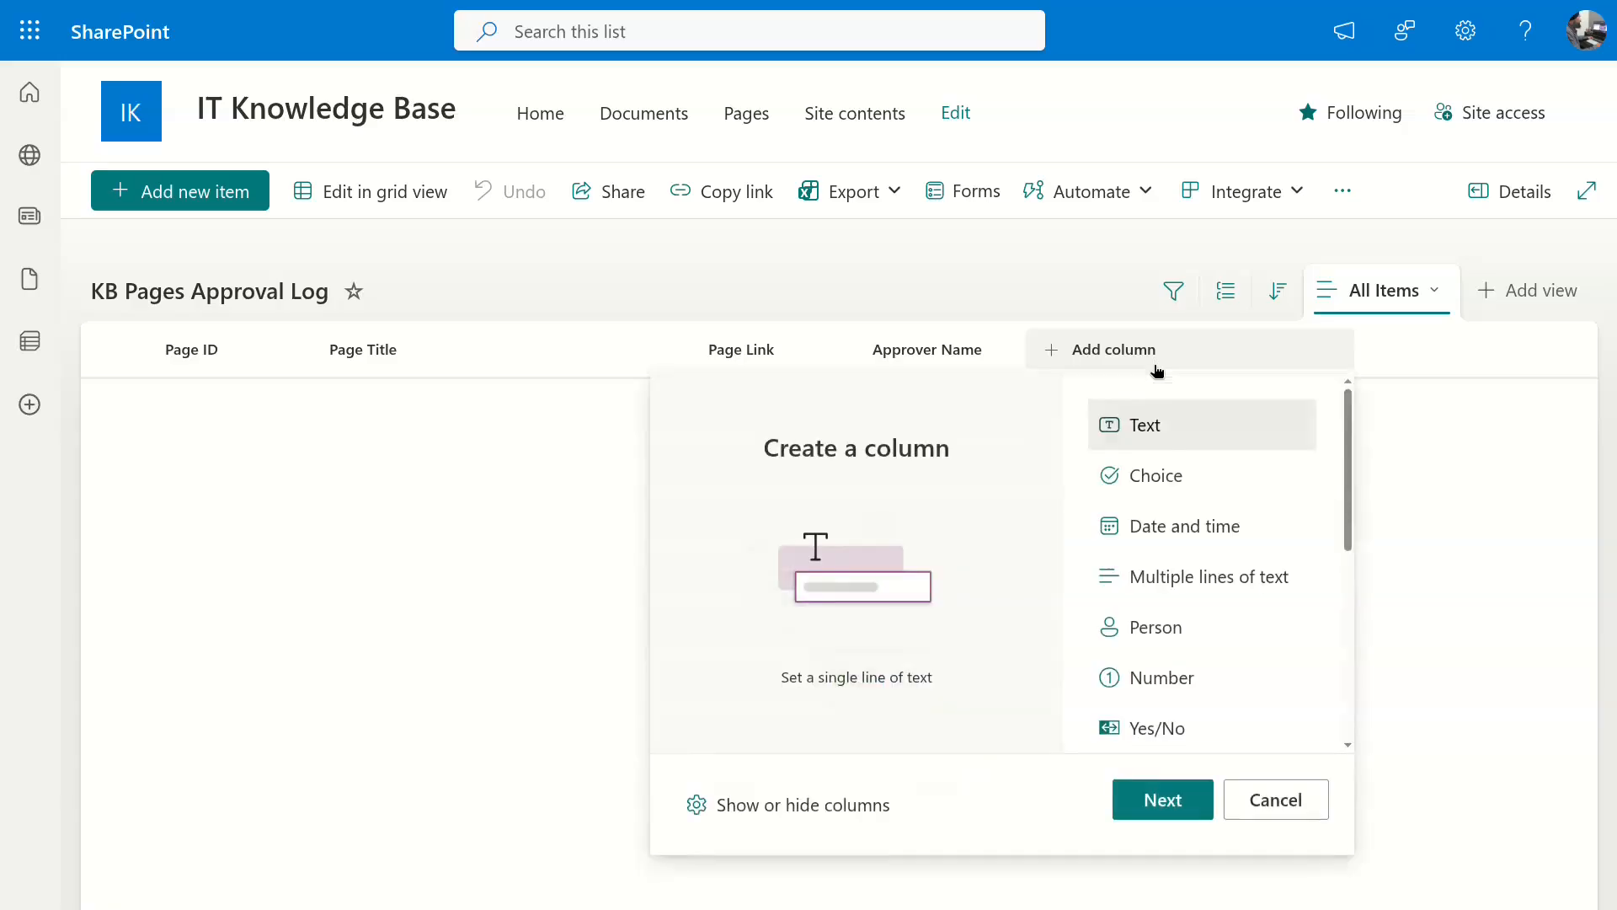
left_click(1142, 810)
left_click(1316, 153)
type("Approval Status")
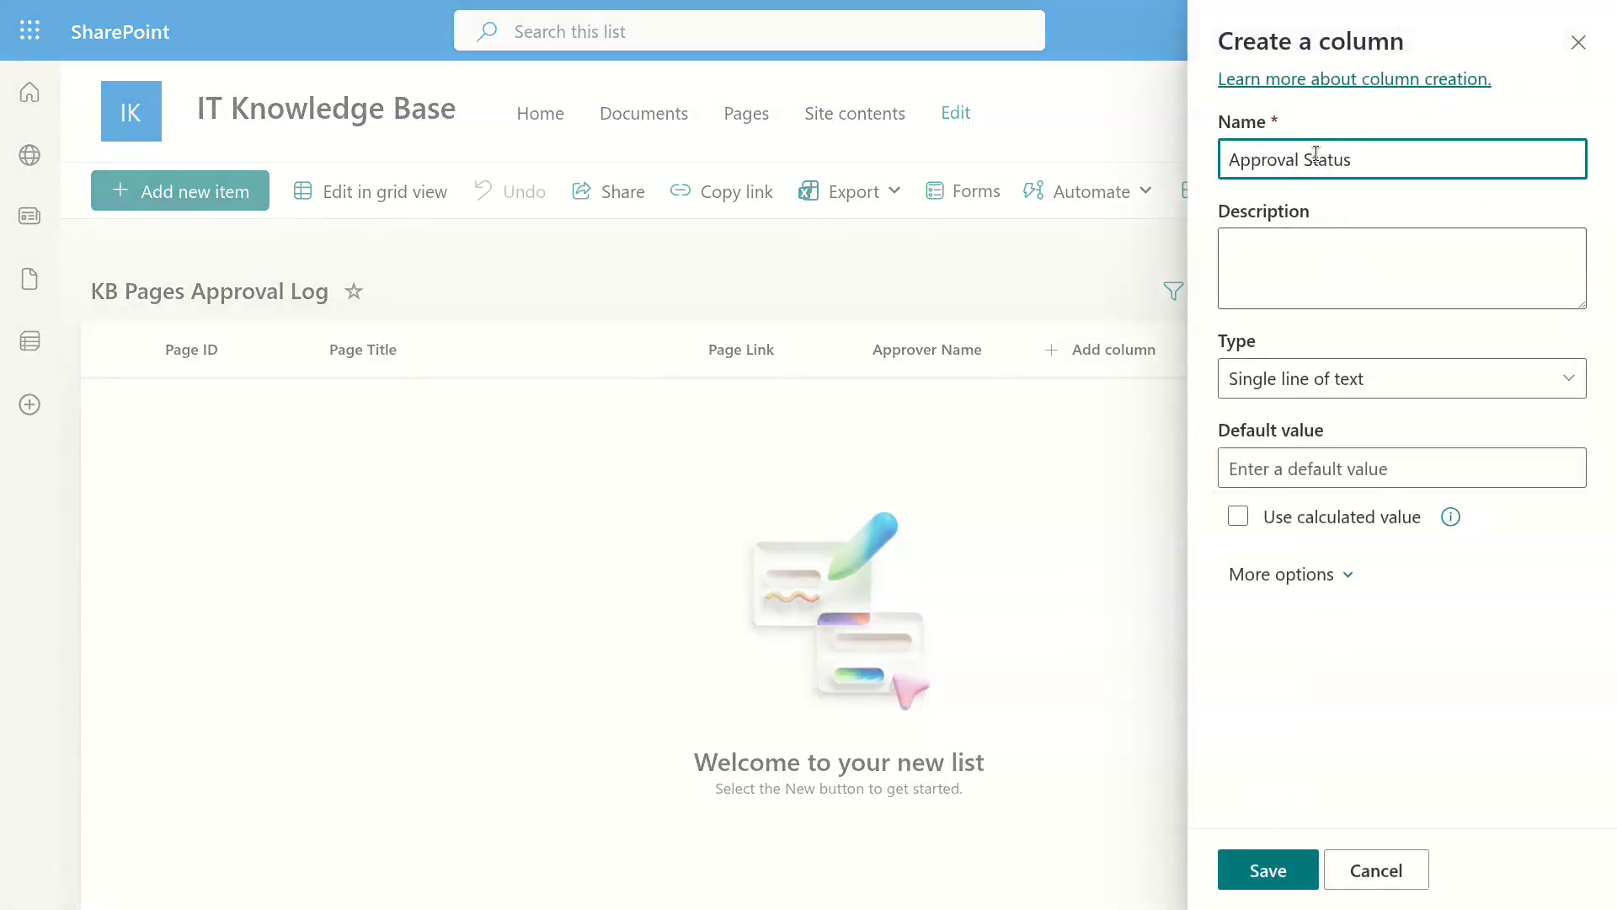
left_click(1270, 868)
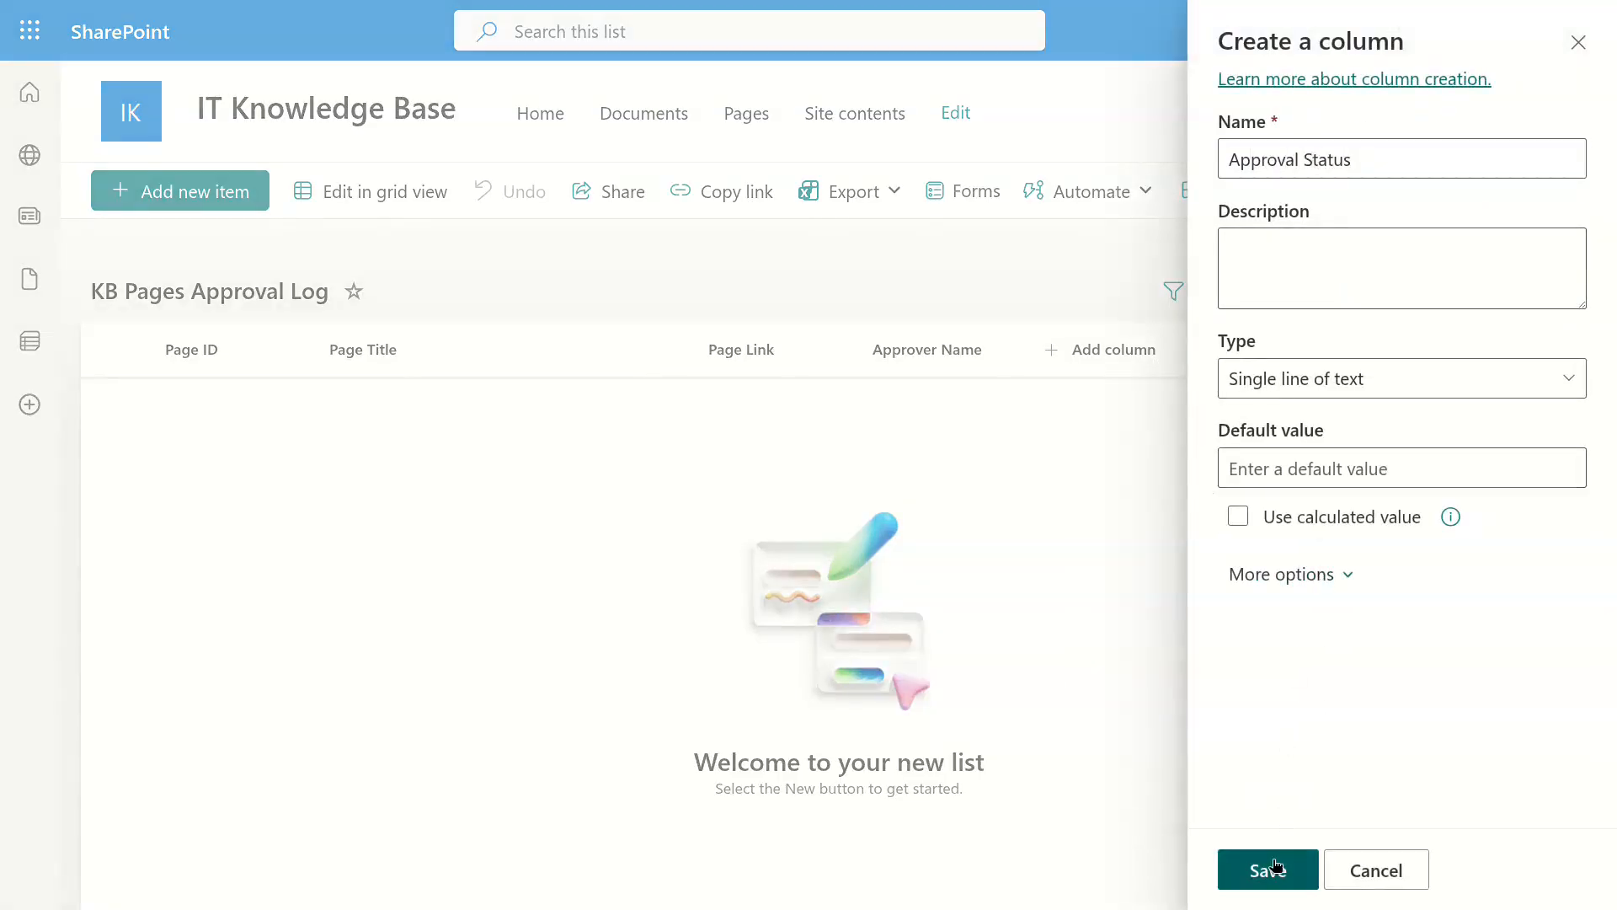
Show the built-in Created column in the All Items view.
left_click(1268, 349)
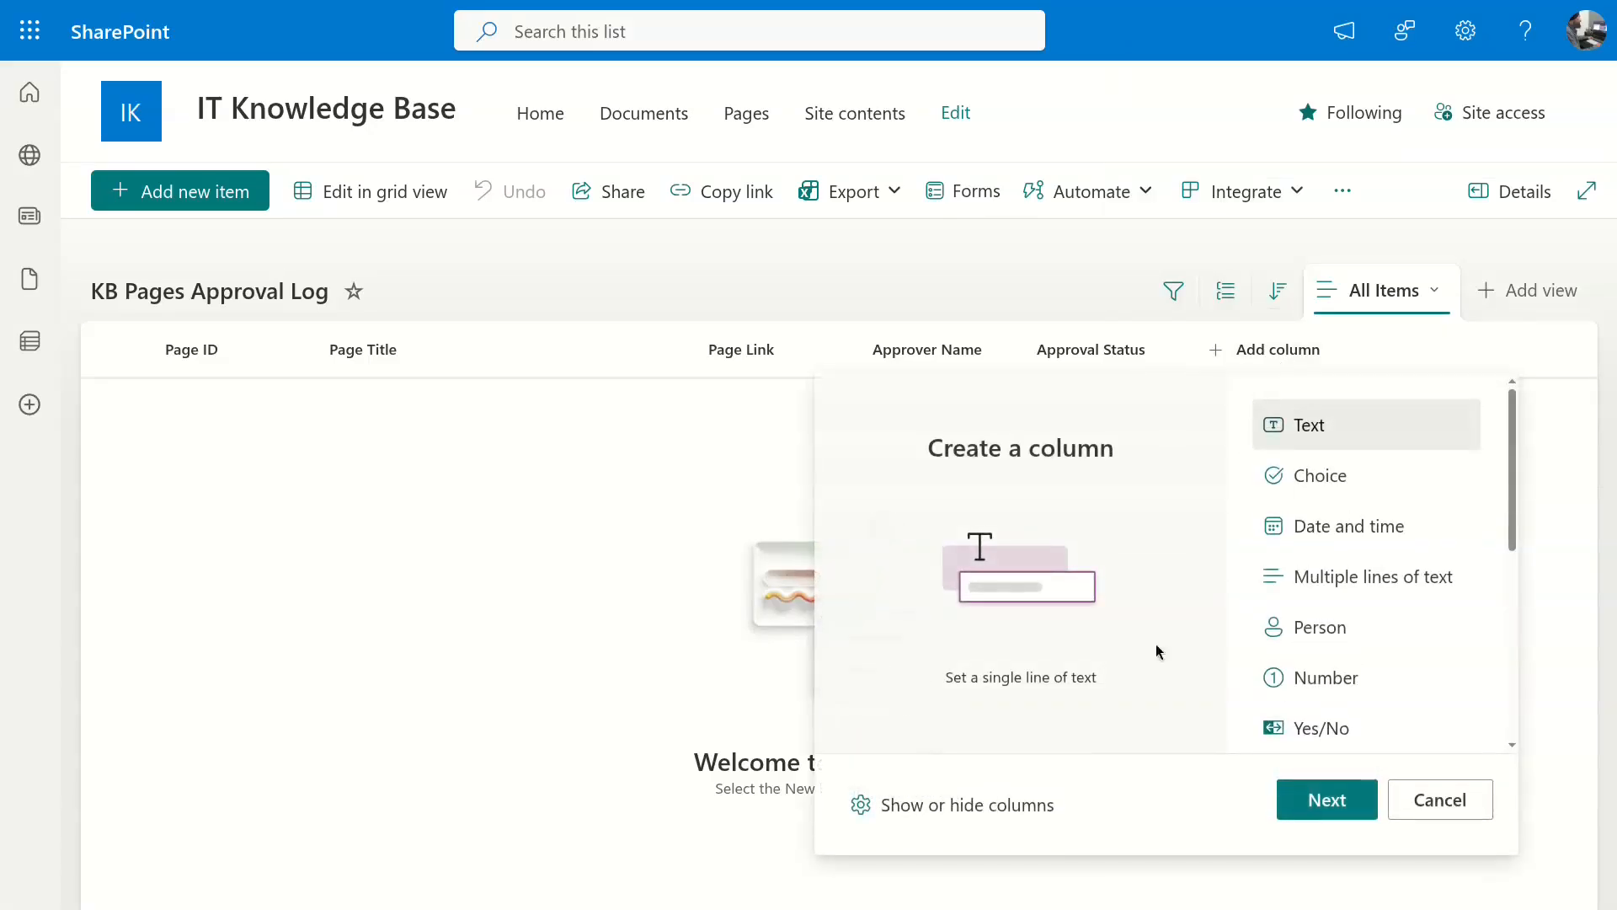
left_click(1000, 807)
left_click(1255, 569)
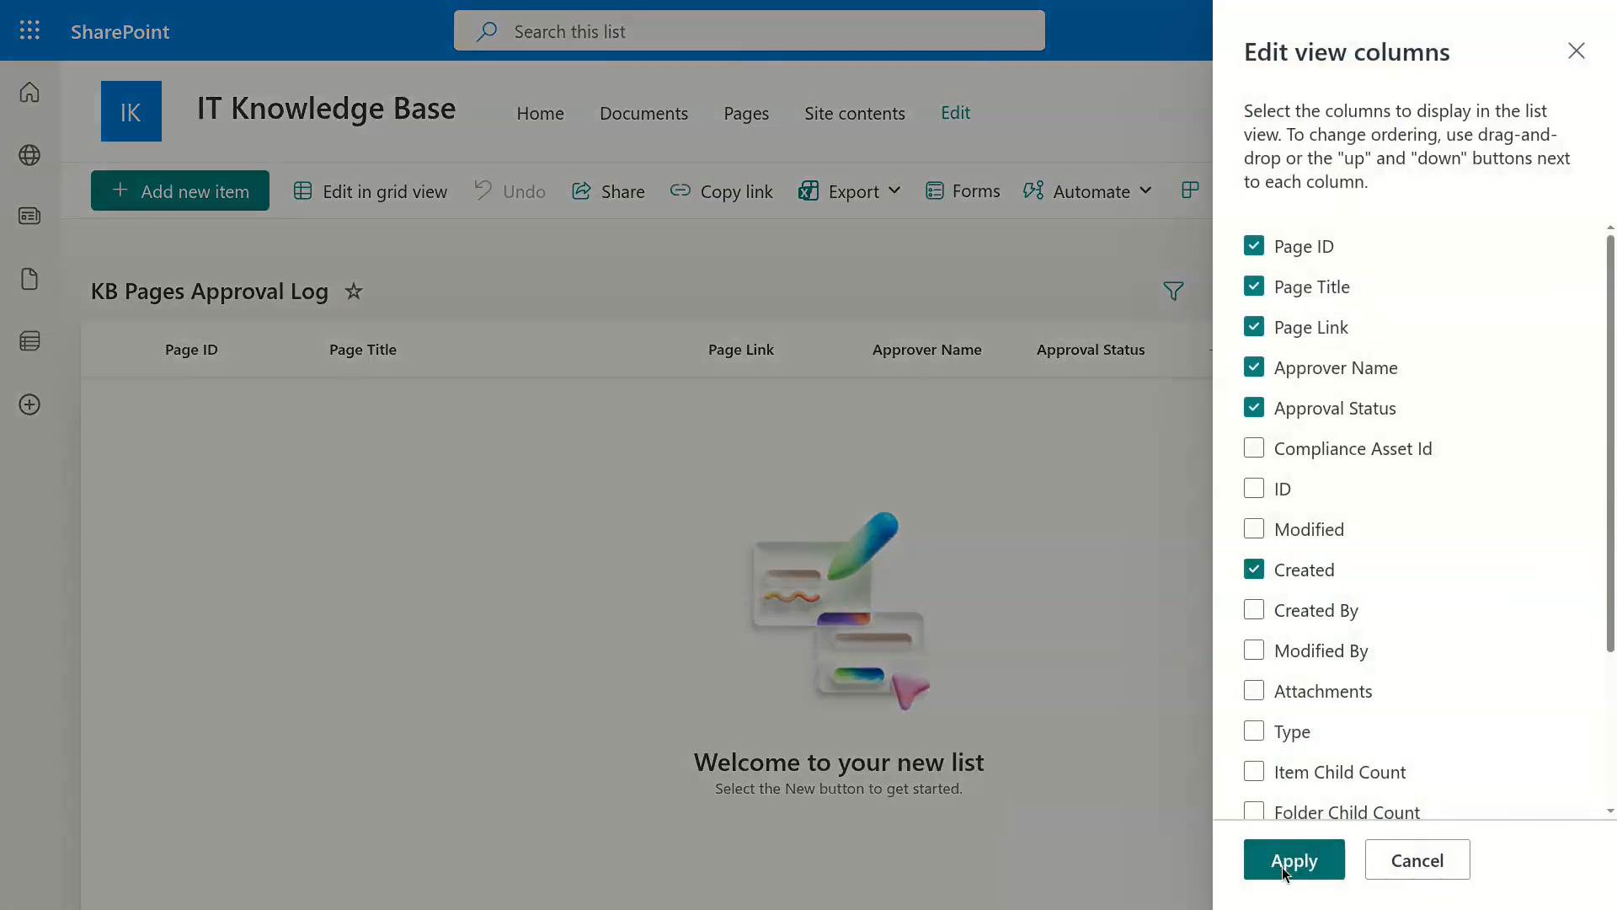
left_click(1283, 867)
Rename the Created column as "Review Date" in the list settings and return to the list.
left_click(1466, 30)
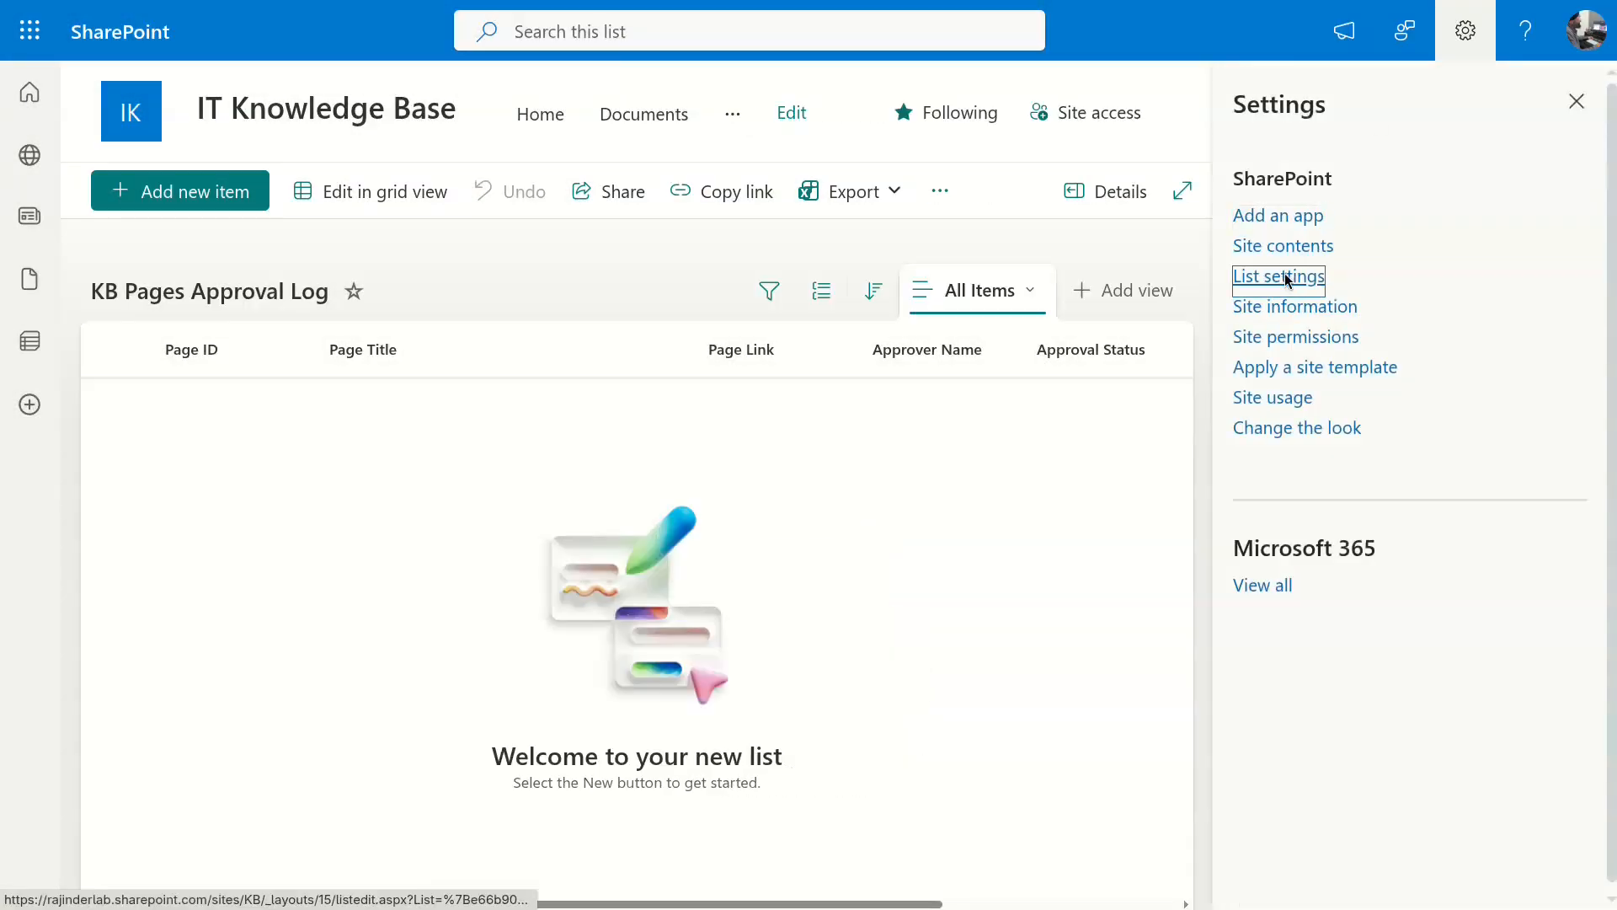
left_click(1287, 278)
scroll(565, 564, "down", 2)
left_click(321, 745)
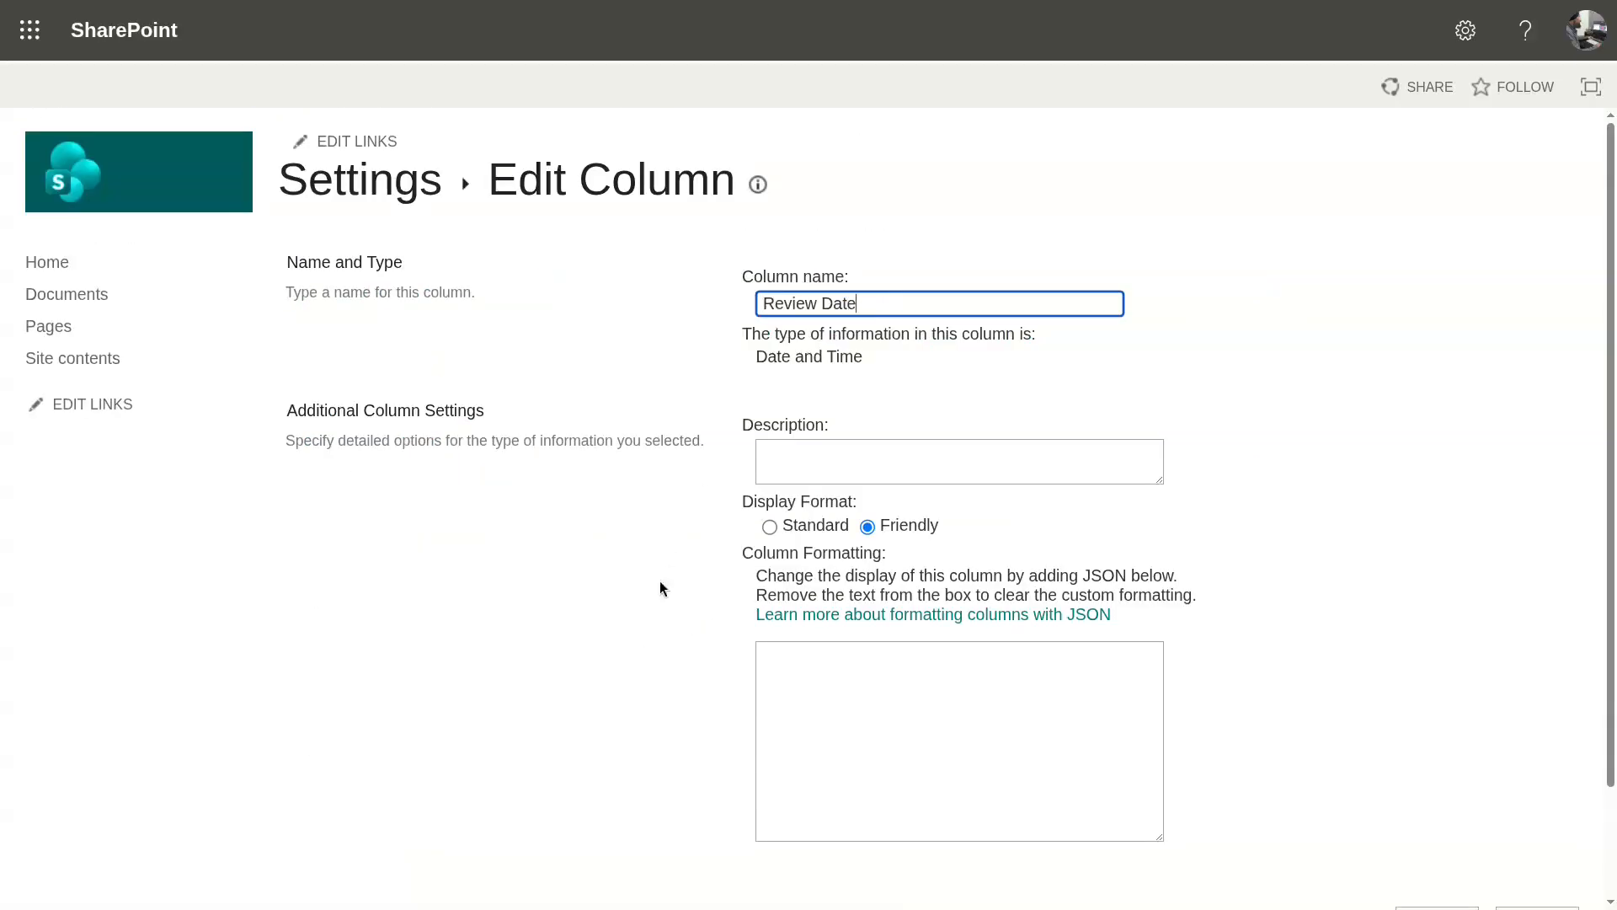
scroll(665, 548, "down", 2)
left_click(1446, 800)
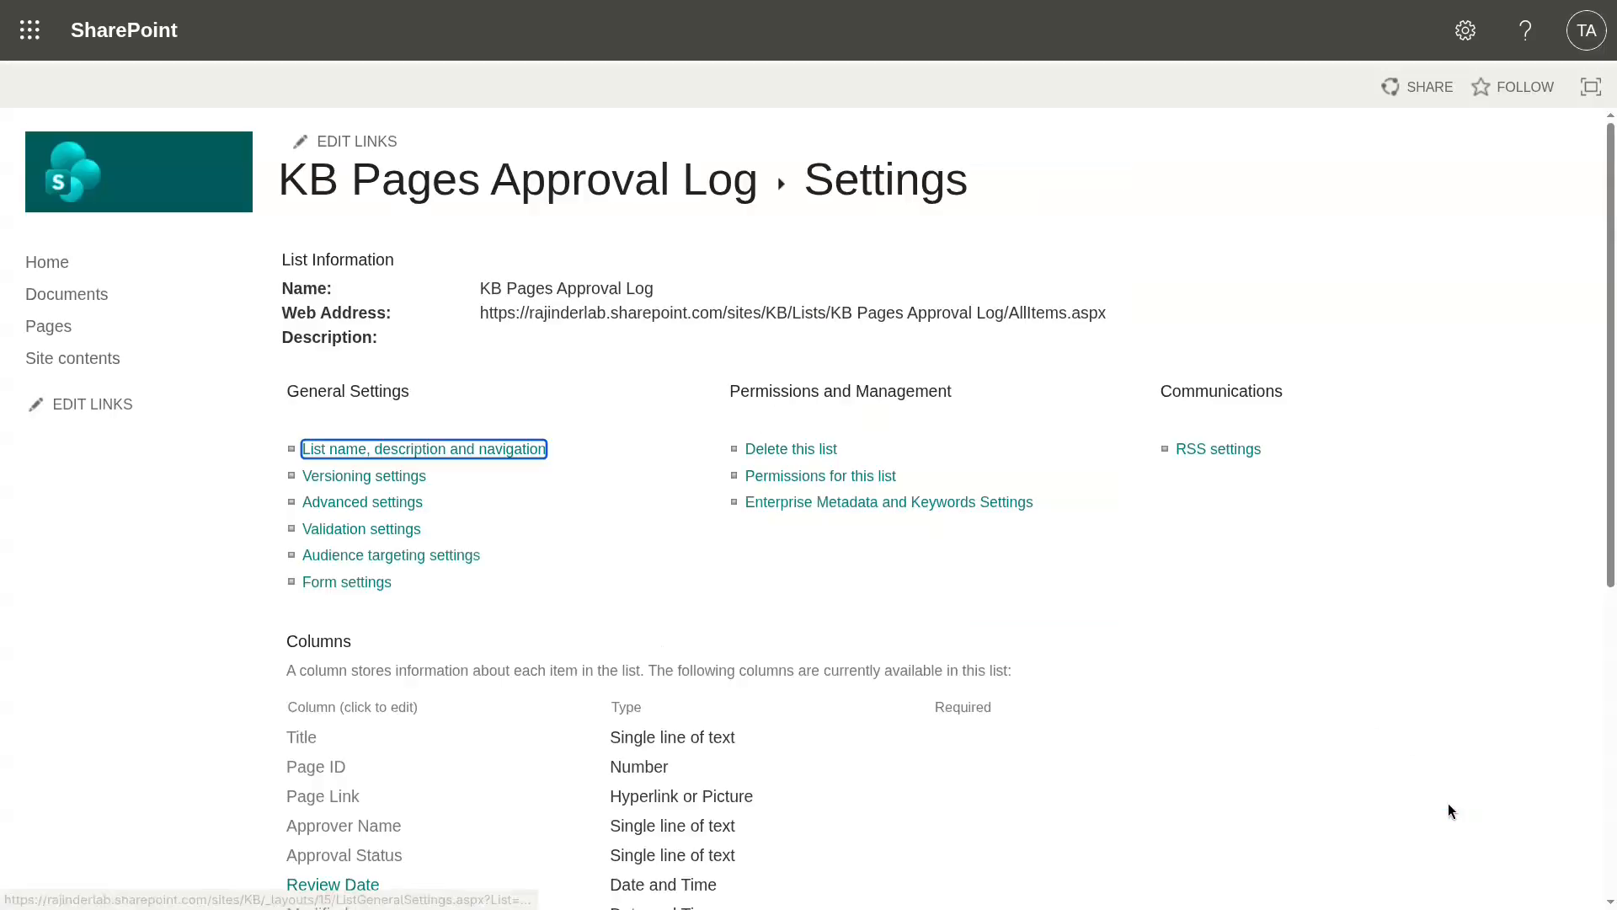
left_click(469, 190)
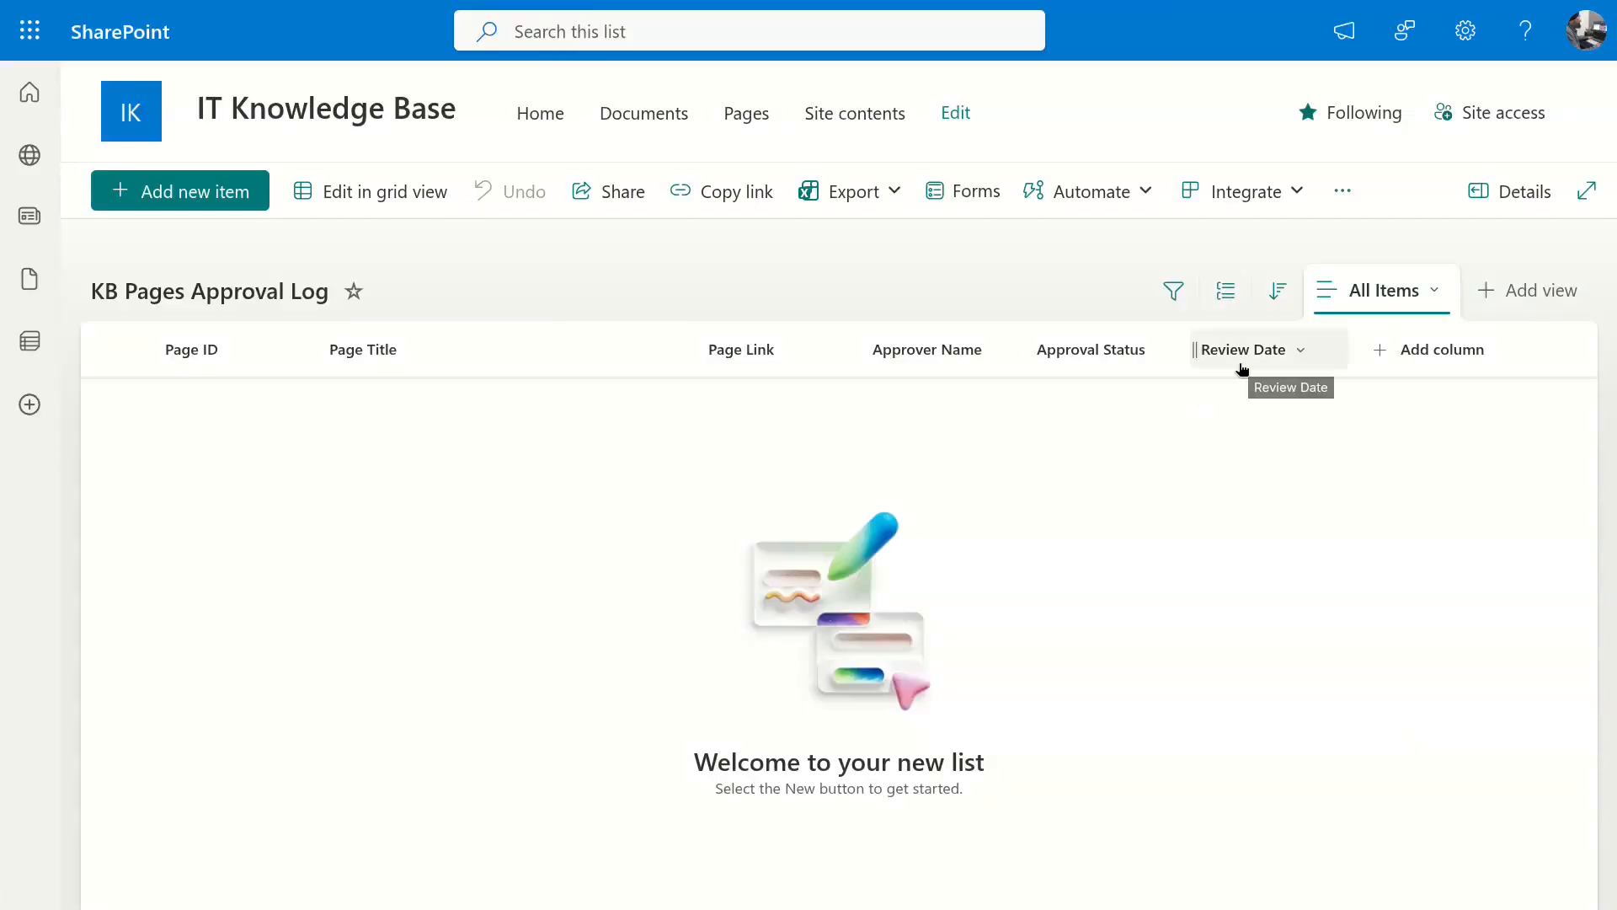
Add a Multiple lines of text column named "Review Comments" to the list.
left_click(1382, 349)
left_click(1390, 576)
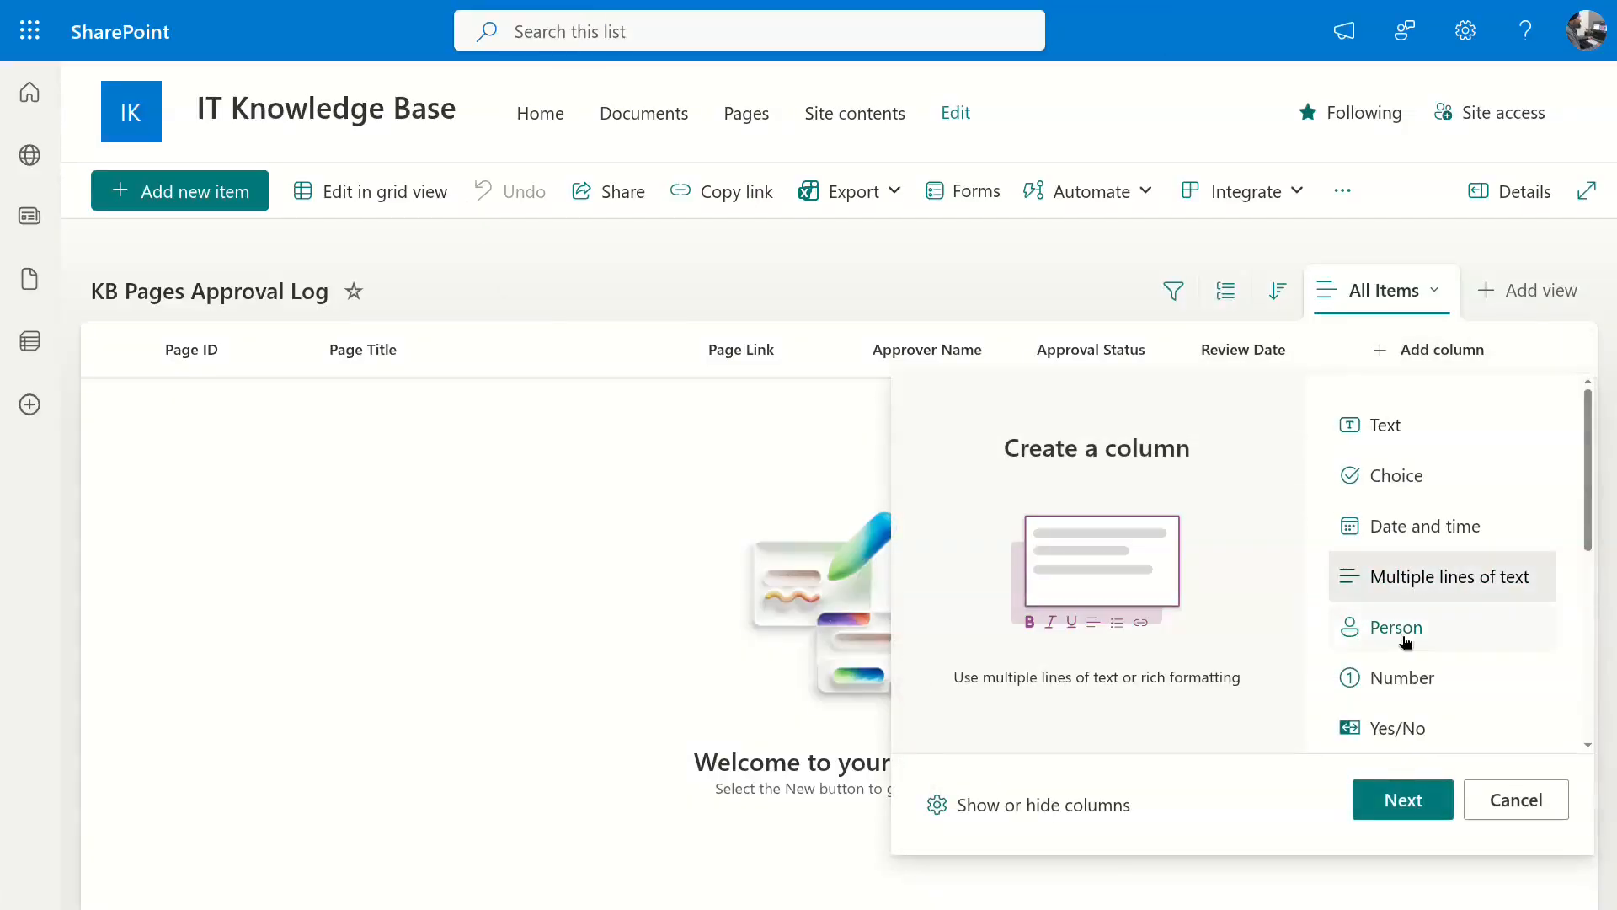
left_click(1403, 799)
left_click(1240, 159)
type("Review Comments")
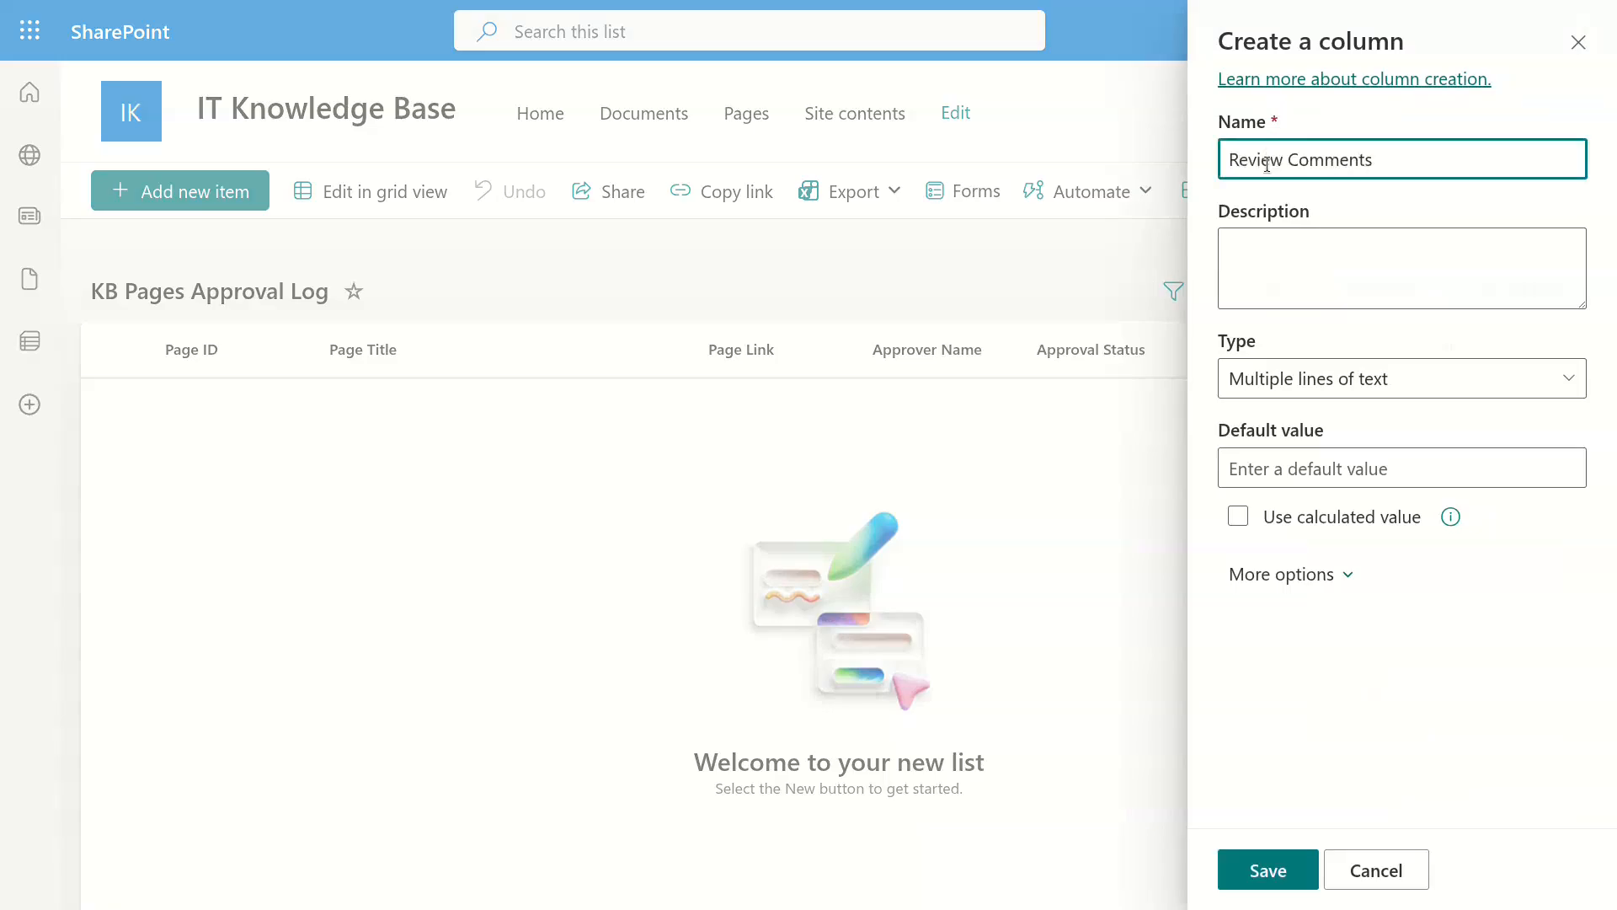
left_click(1266, 870)
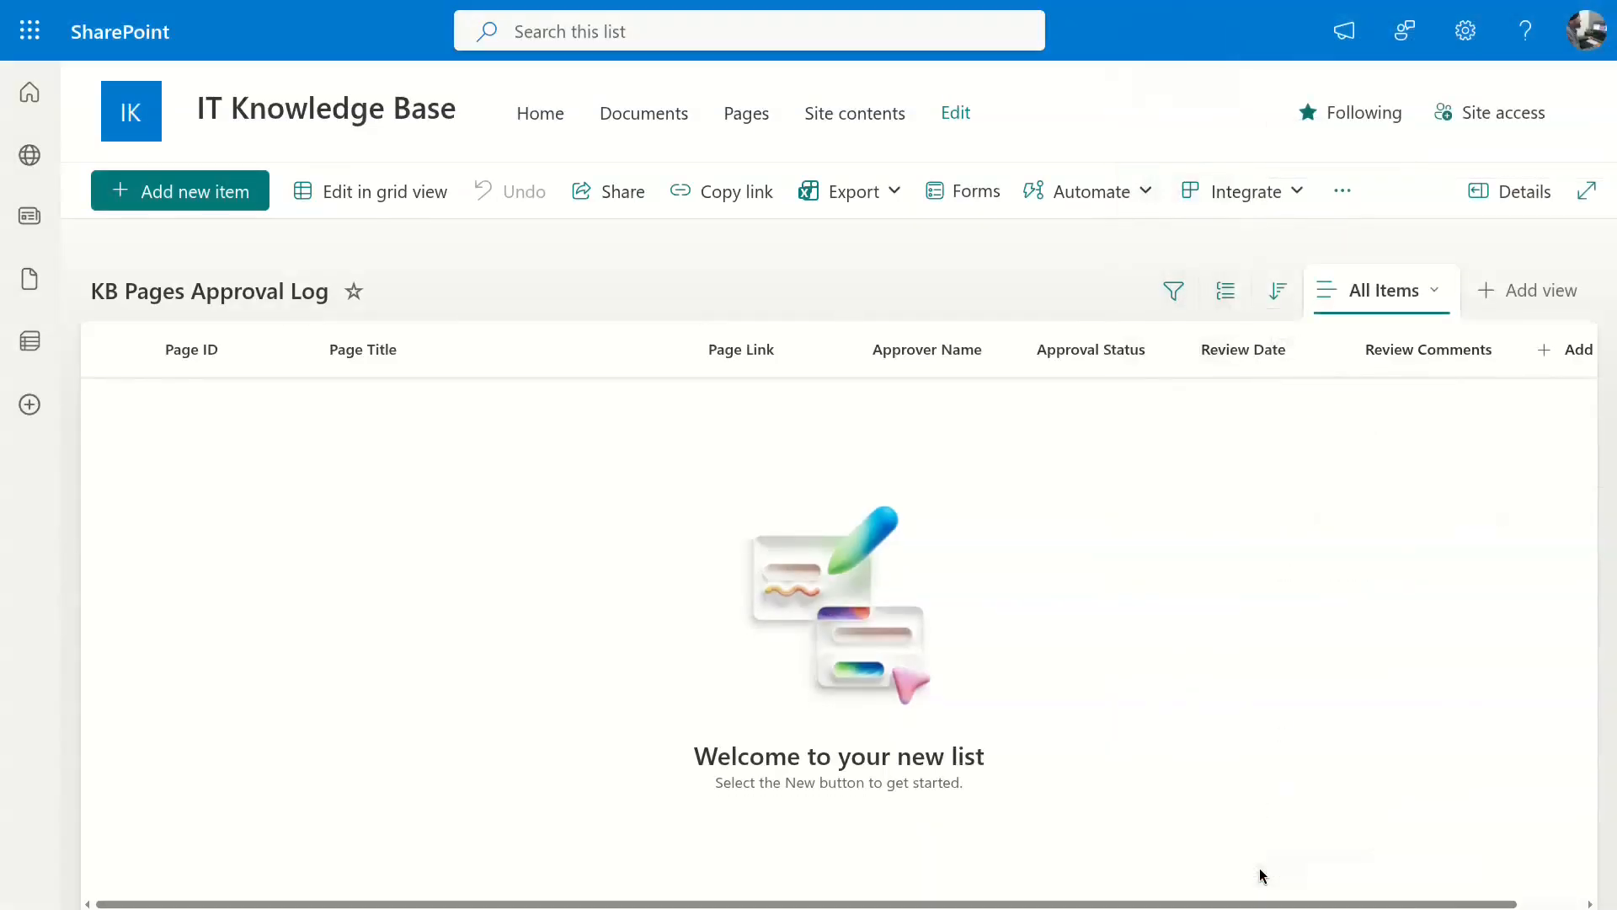
Add a single-line text column named "Approver Email" to the list.
left_click(1508, 349)
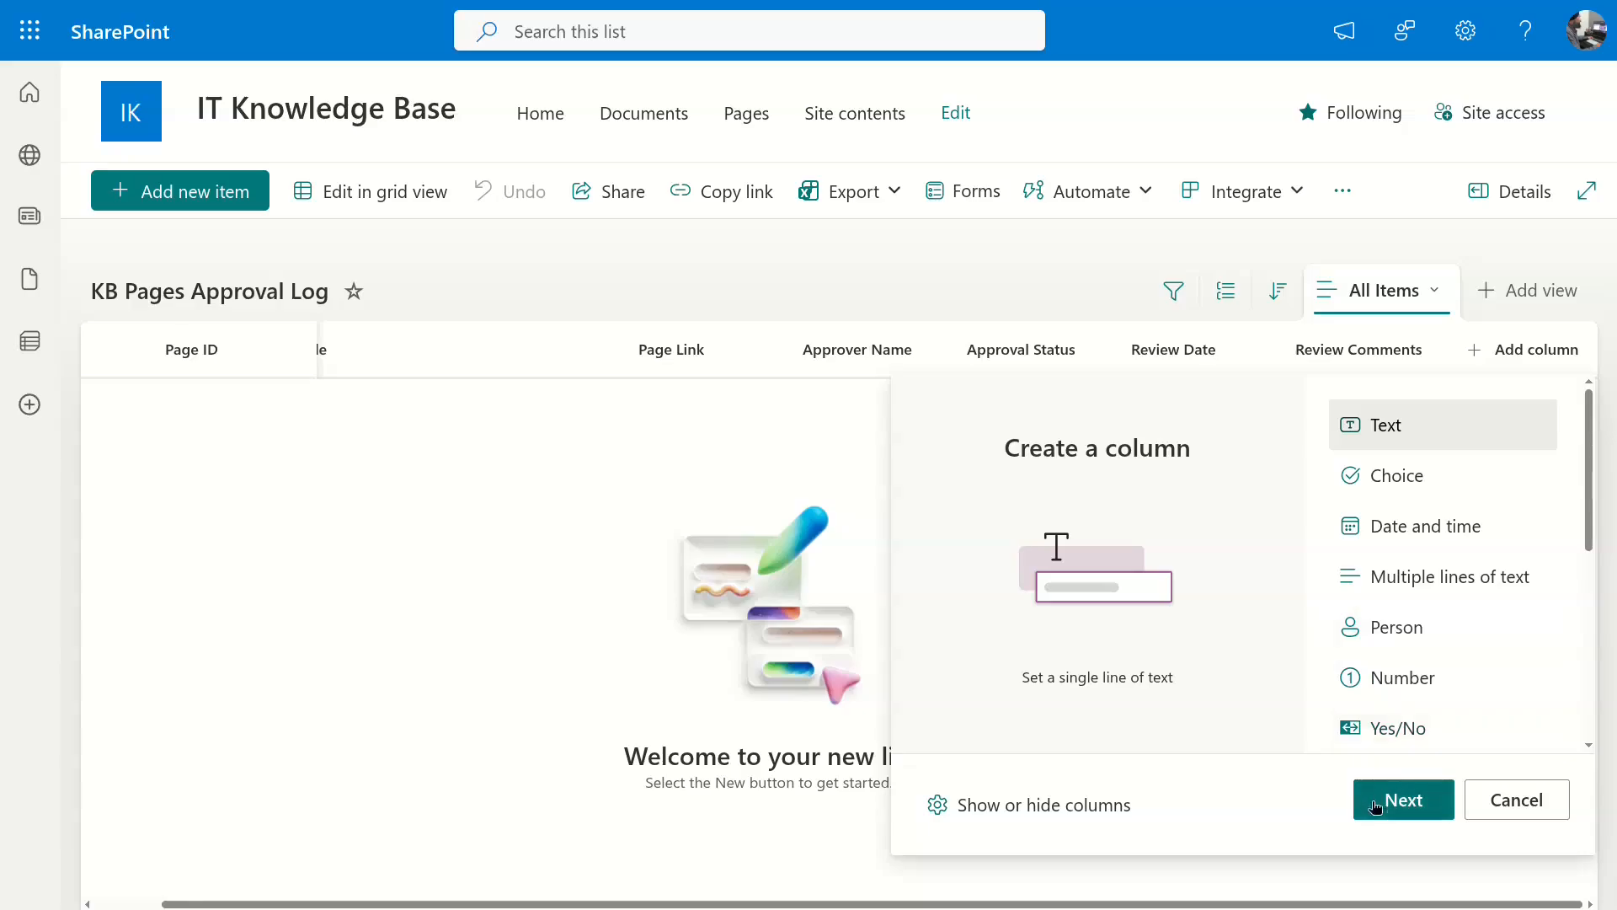
left_click(1401, 799)
left_click(1337, 166)
type("Approver E")
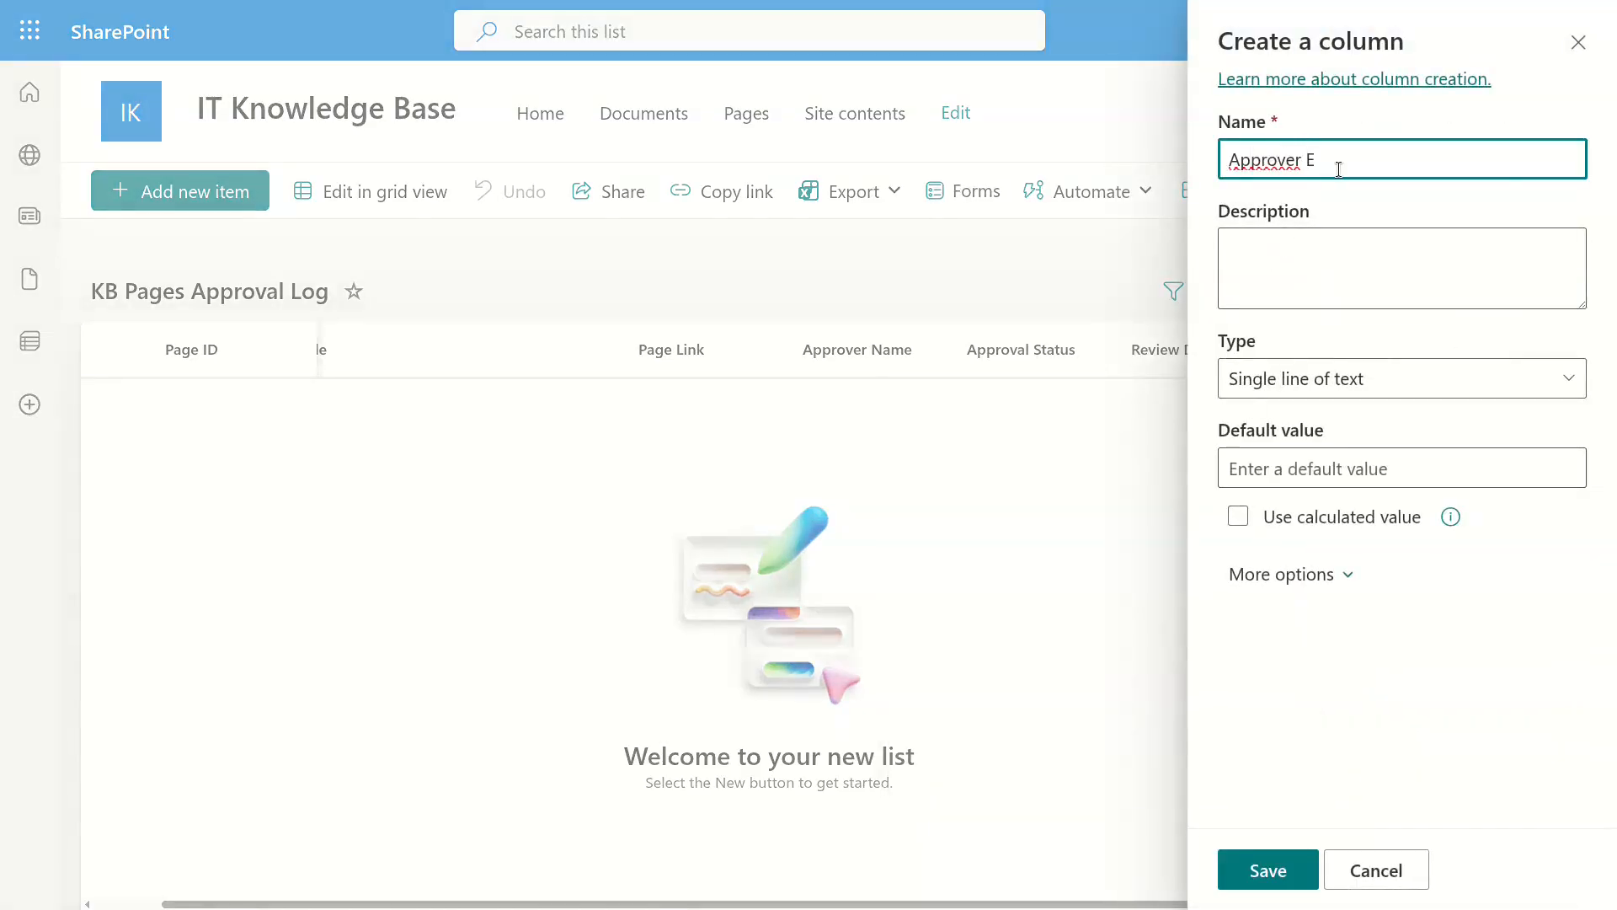
type("mail")
left_click(1260, 876)
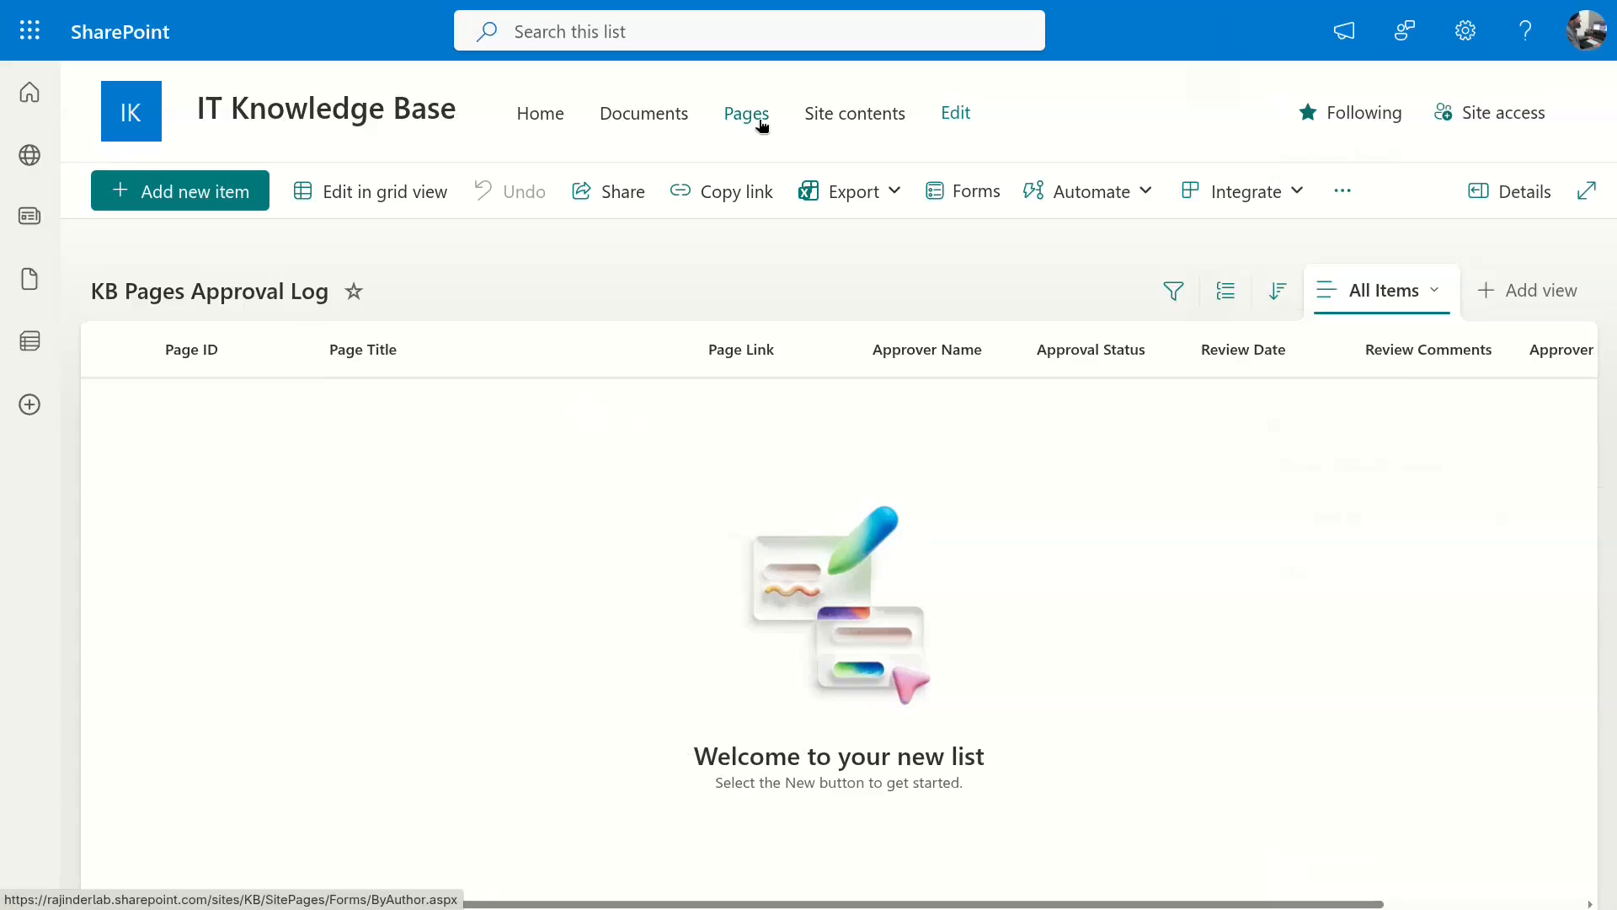
Create a public list view named "Home" in the Site Pages library.
left_click(820, 127)
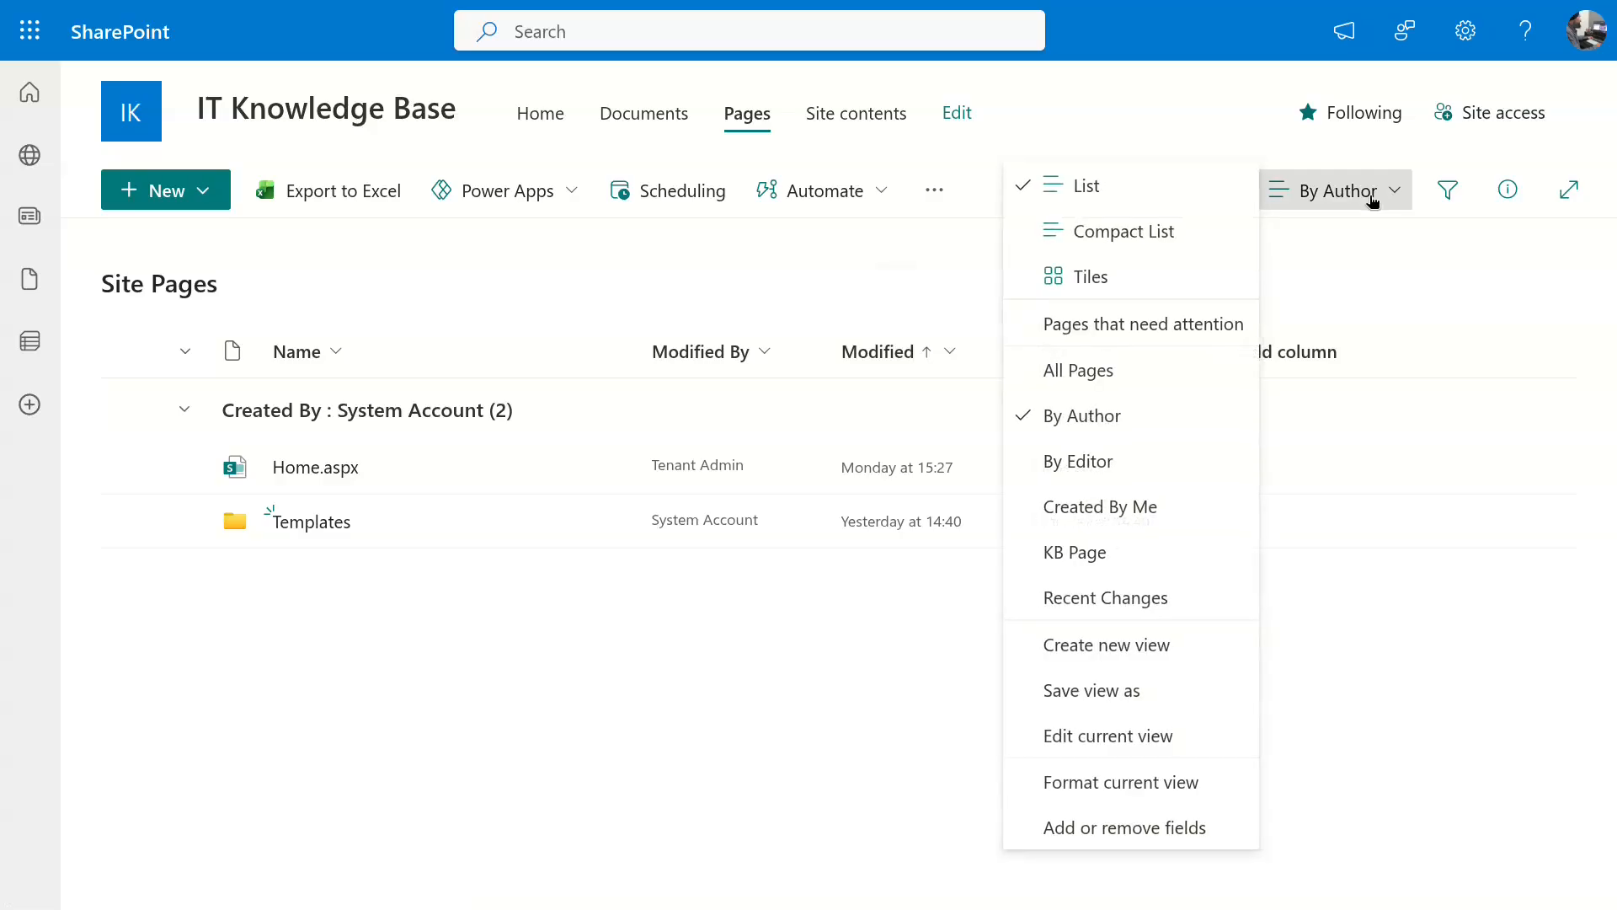
left_click(1135, 645)
left_click(853, 362)
type("Home")
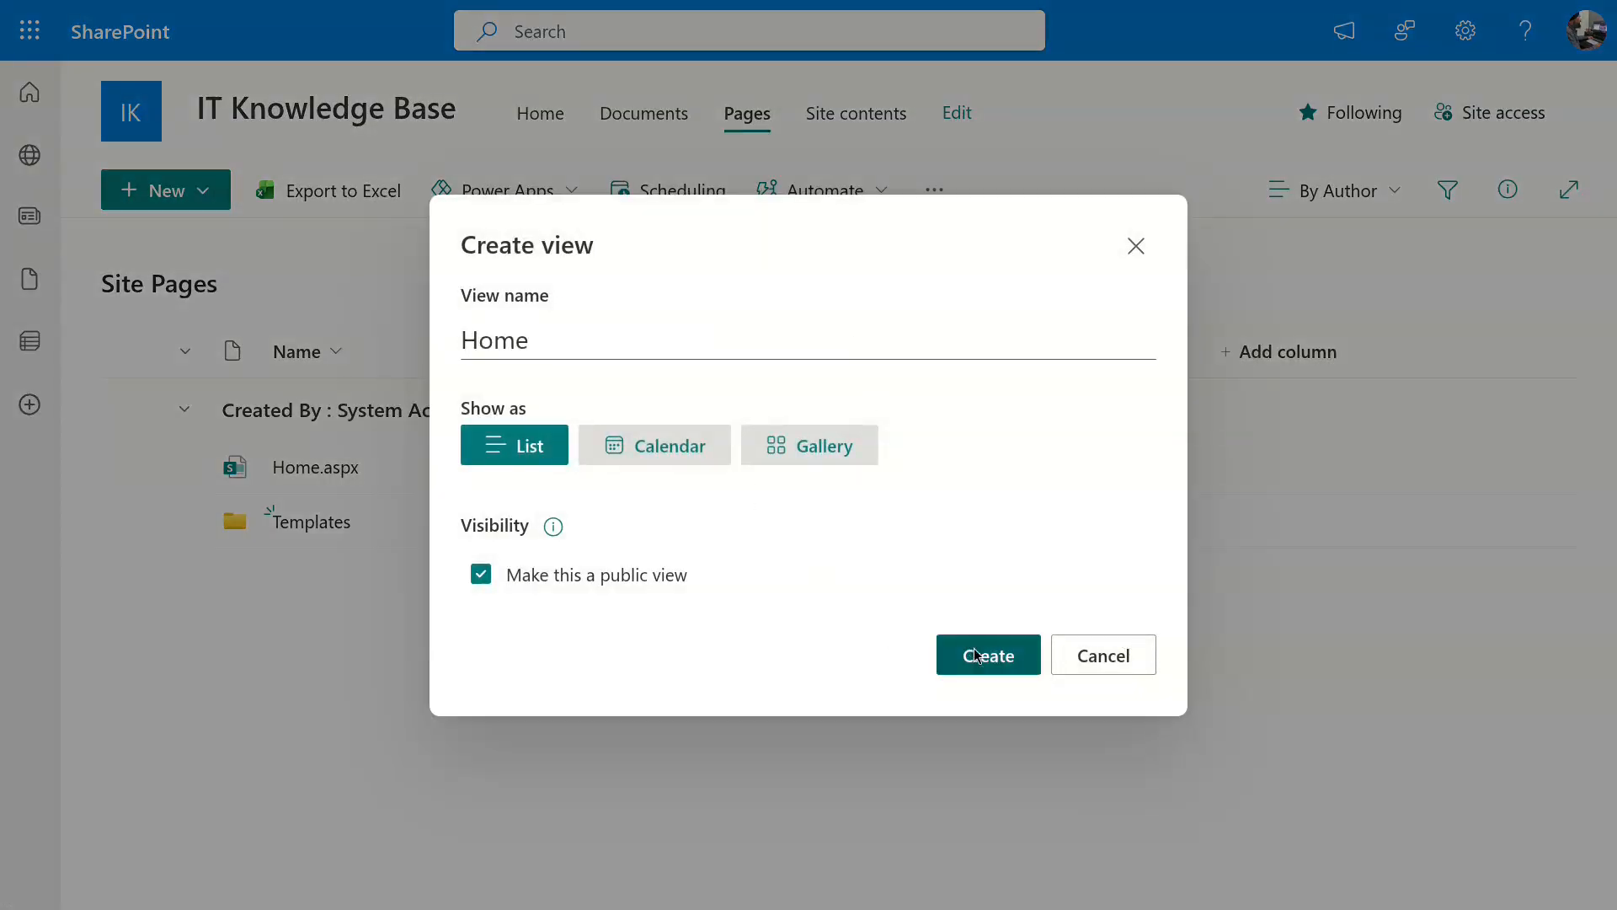
left_click(977, 655)
Hide the Type, Name, Modified By and Modified columns in the Home view.
left_click(1266, 353)
left_click(1256, 282)
left_click(1256, 327)
left_click(1256, 373)
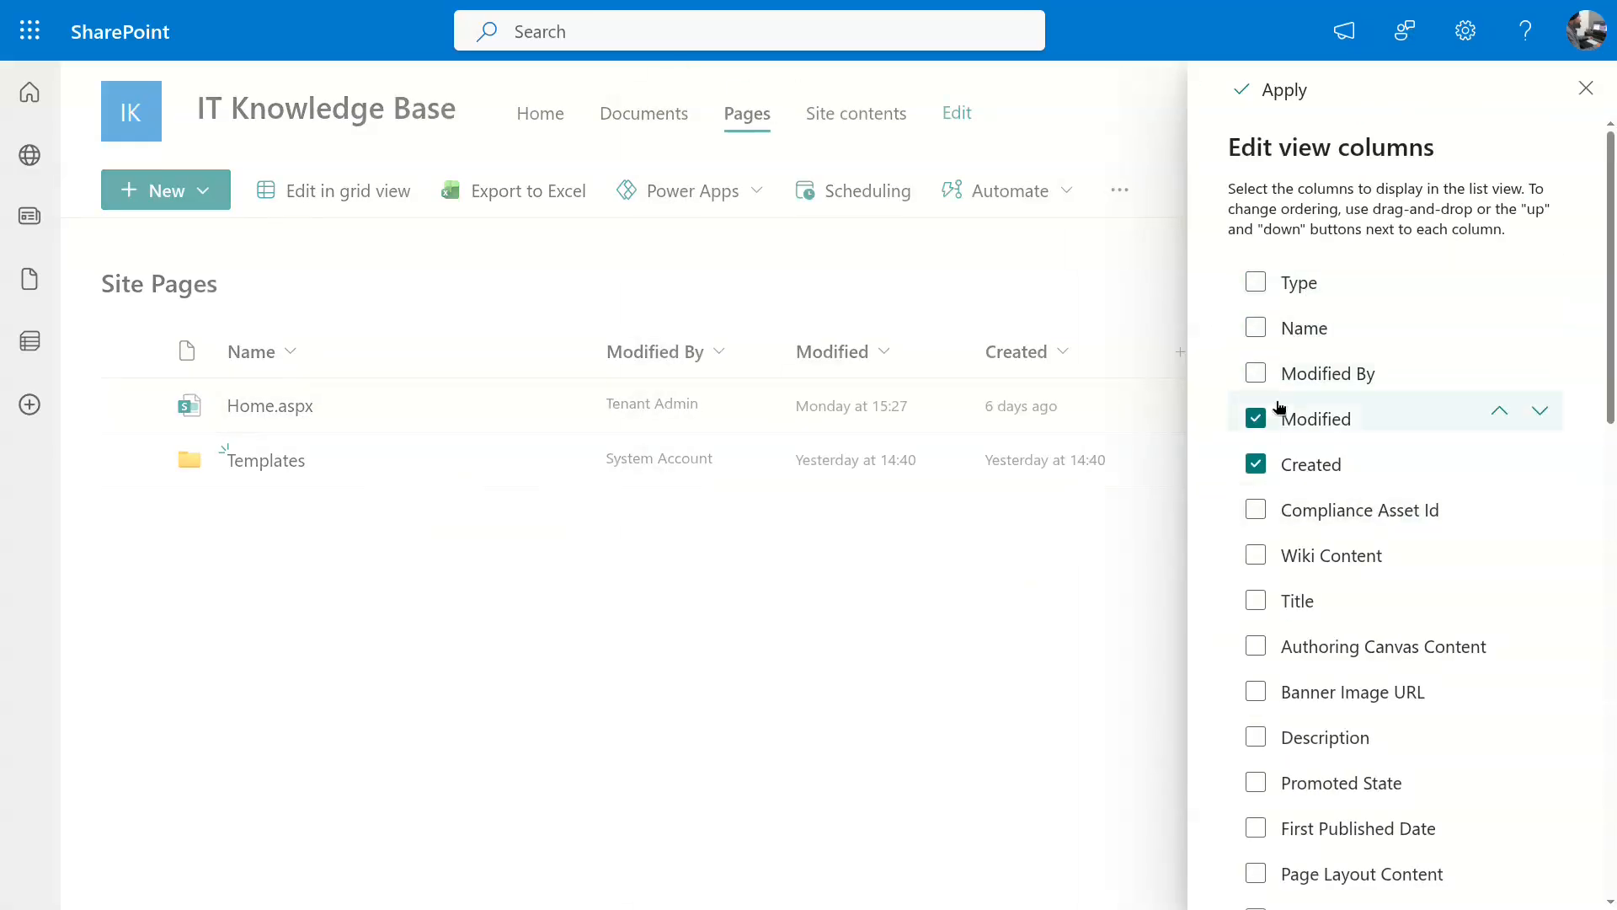
left_click(1256, 419)
Show the Title, Page Type, Page Category, Approval Date, Approval Log, ID and Created By columns and apply the view changes.
scroll(1254, 462, "down", 3)
left_click(1256, 304)
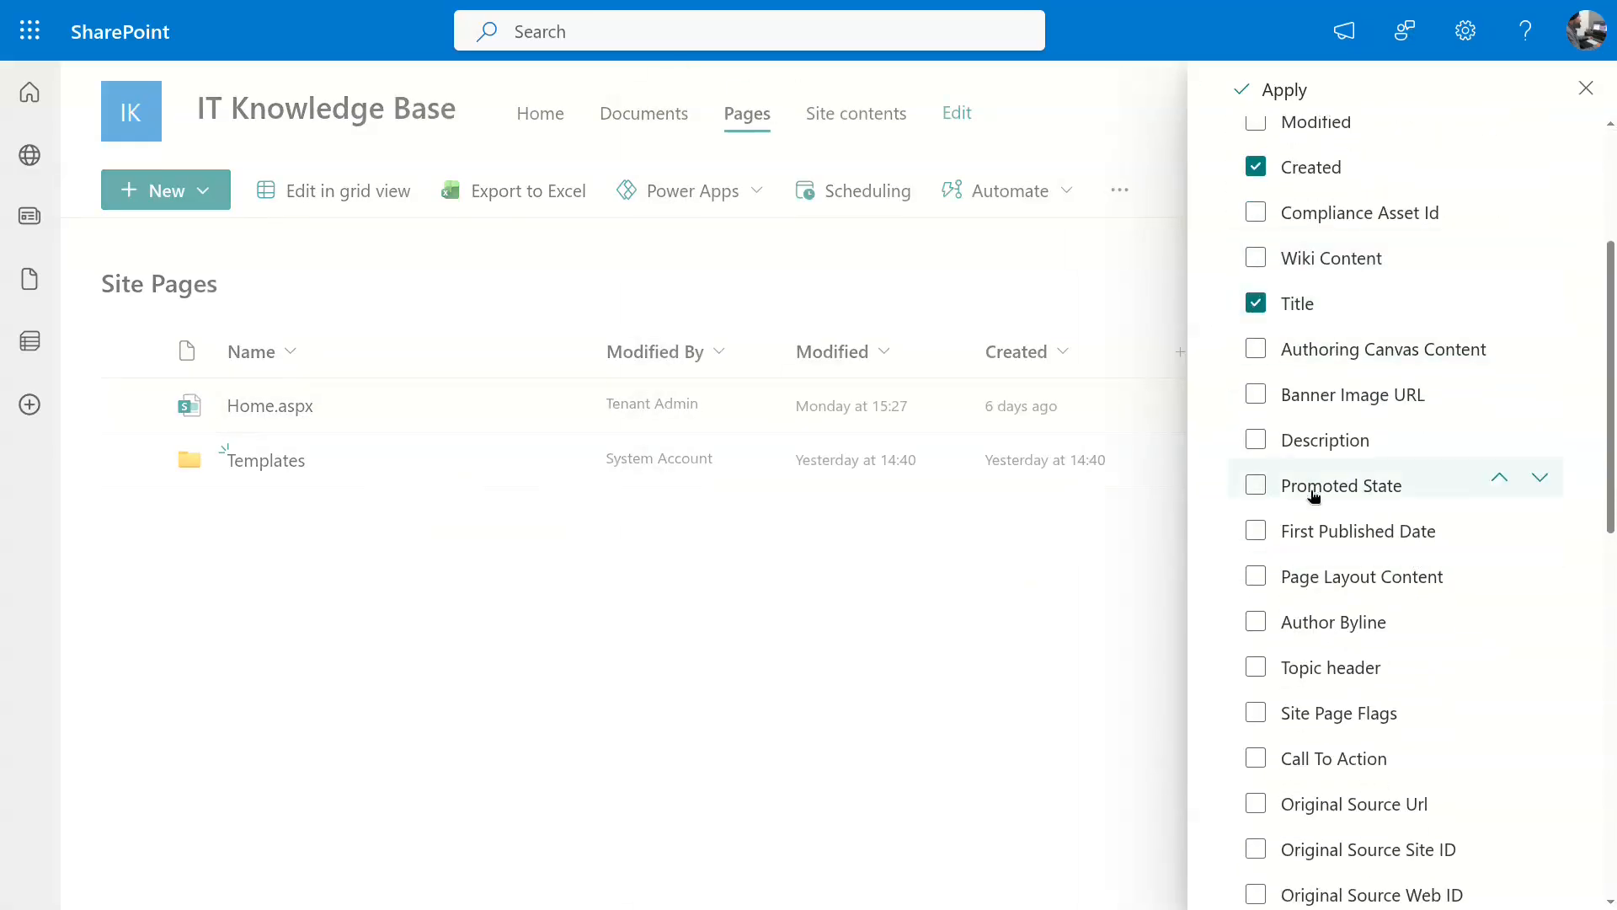
scroll(1365, 640, "down", 4)
left_click(1289, 688)
left_click(1289, 734)
left_click(1289, 779)
left_click(1289, 825)
left_click(1289, 869)
scroll(1433, 758, "down", 3)
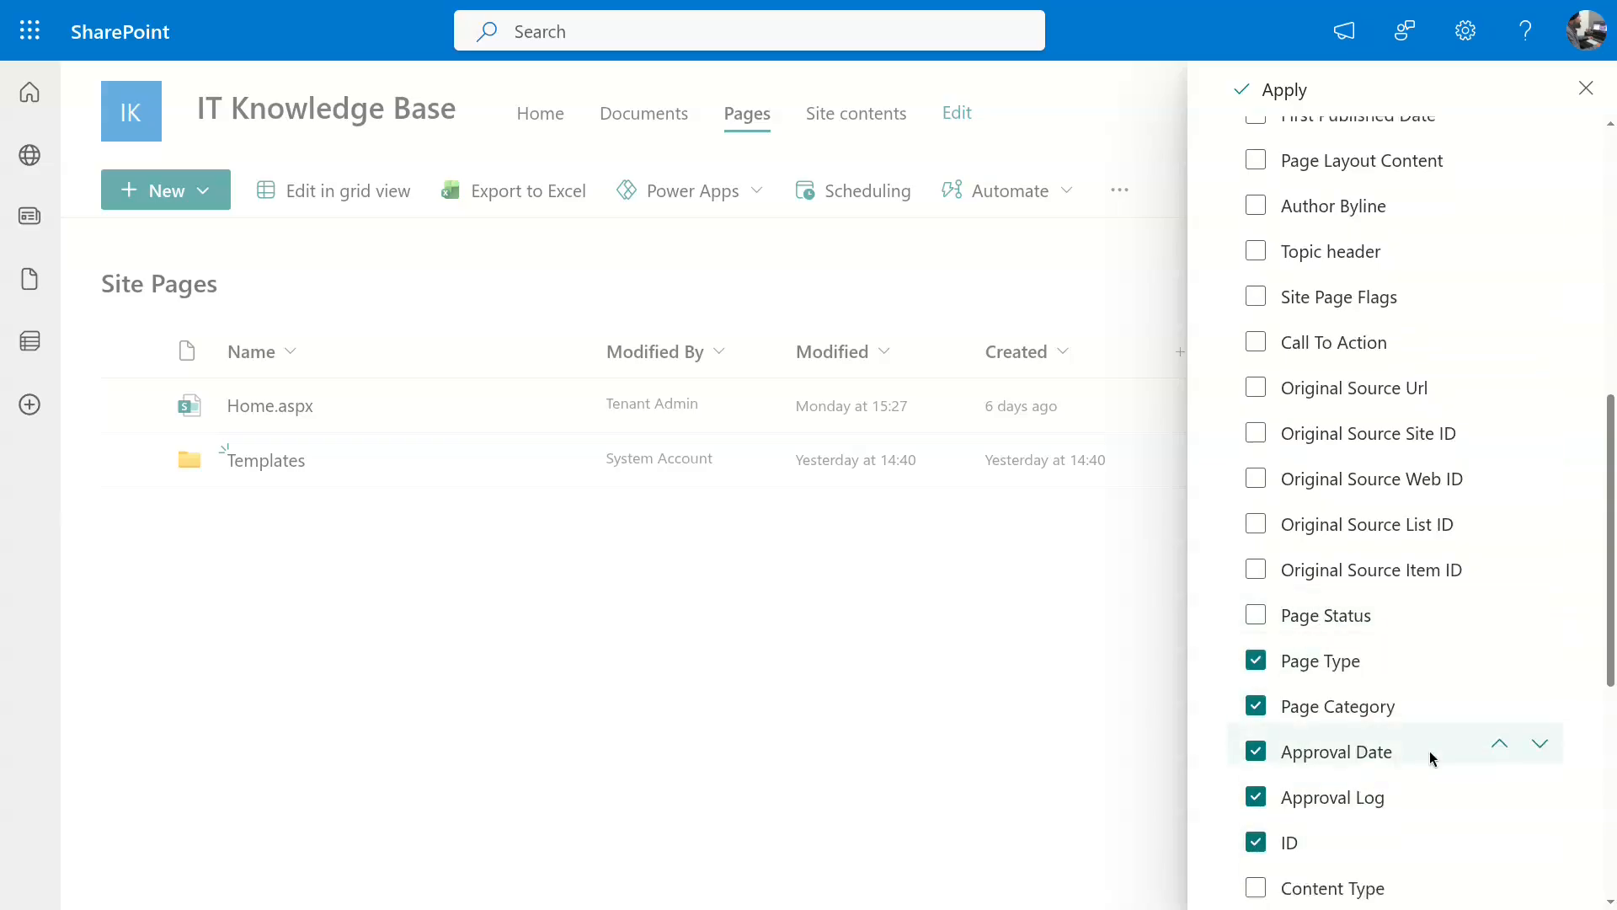
left_click(1258, 649)
scroll(1267, 624, "down", 3)
left_click(1273, 89)
Edit the Home view's settings to put the ID column in position 1.
left_click(1509, 351)
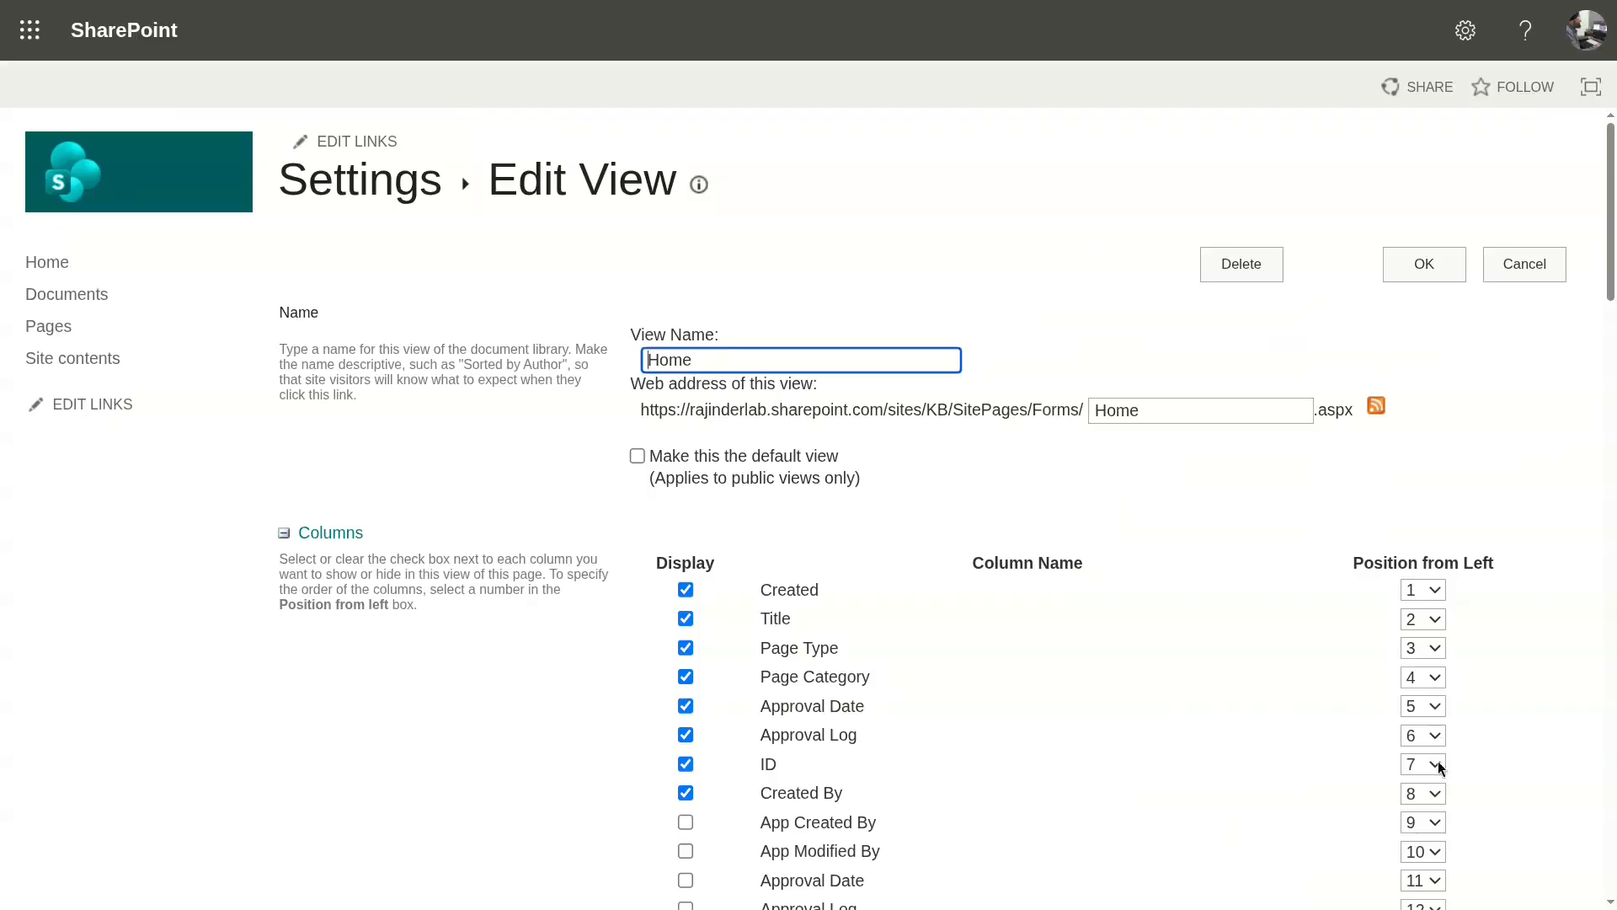
left_click(1439, 767)
left_click(1417, 244)
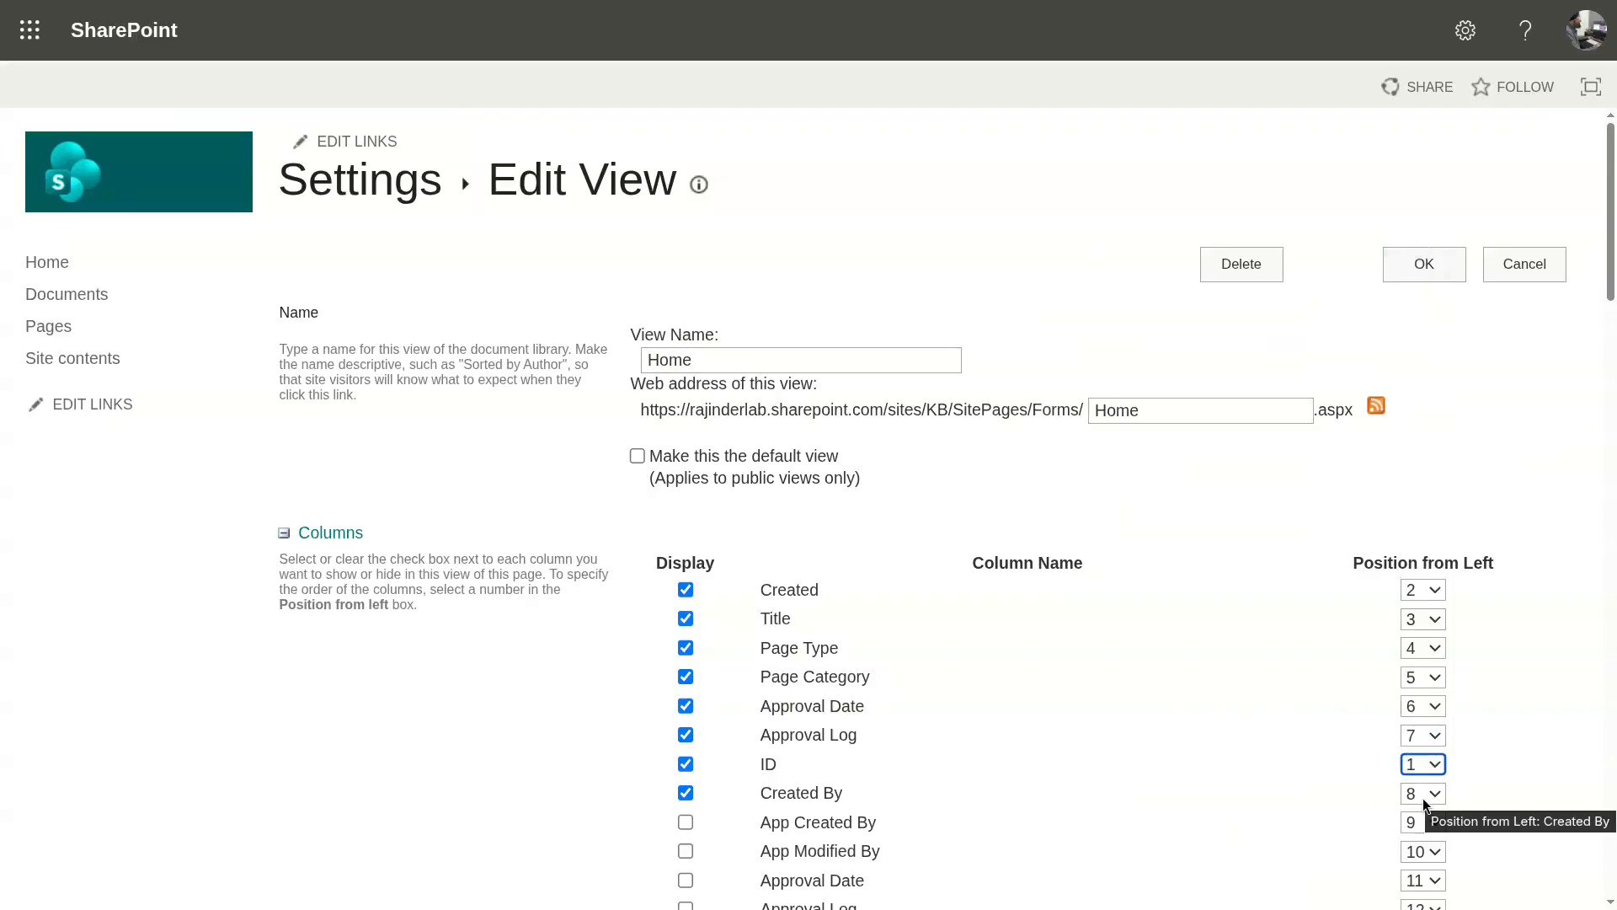
Filter the Home view to pages whose Page Status is equal to Approved and save the view.
scroll(1245, 787, "down", 20)
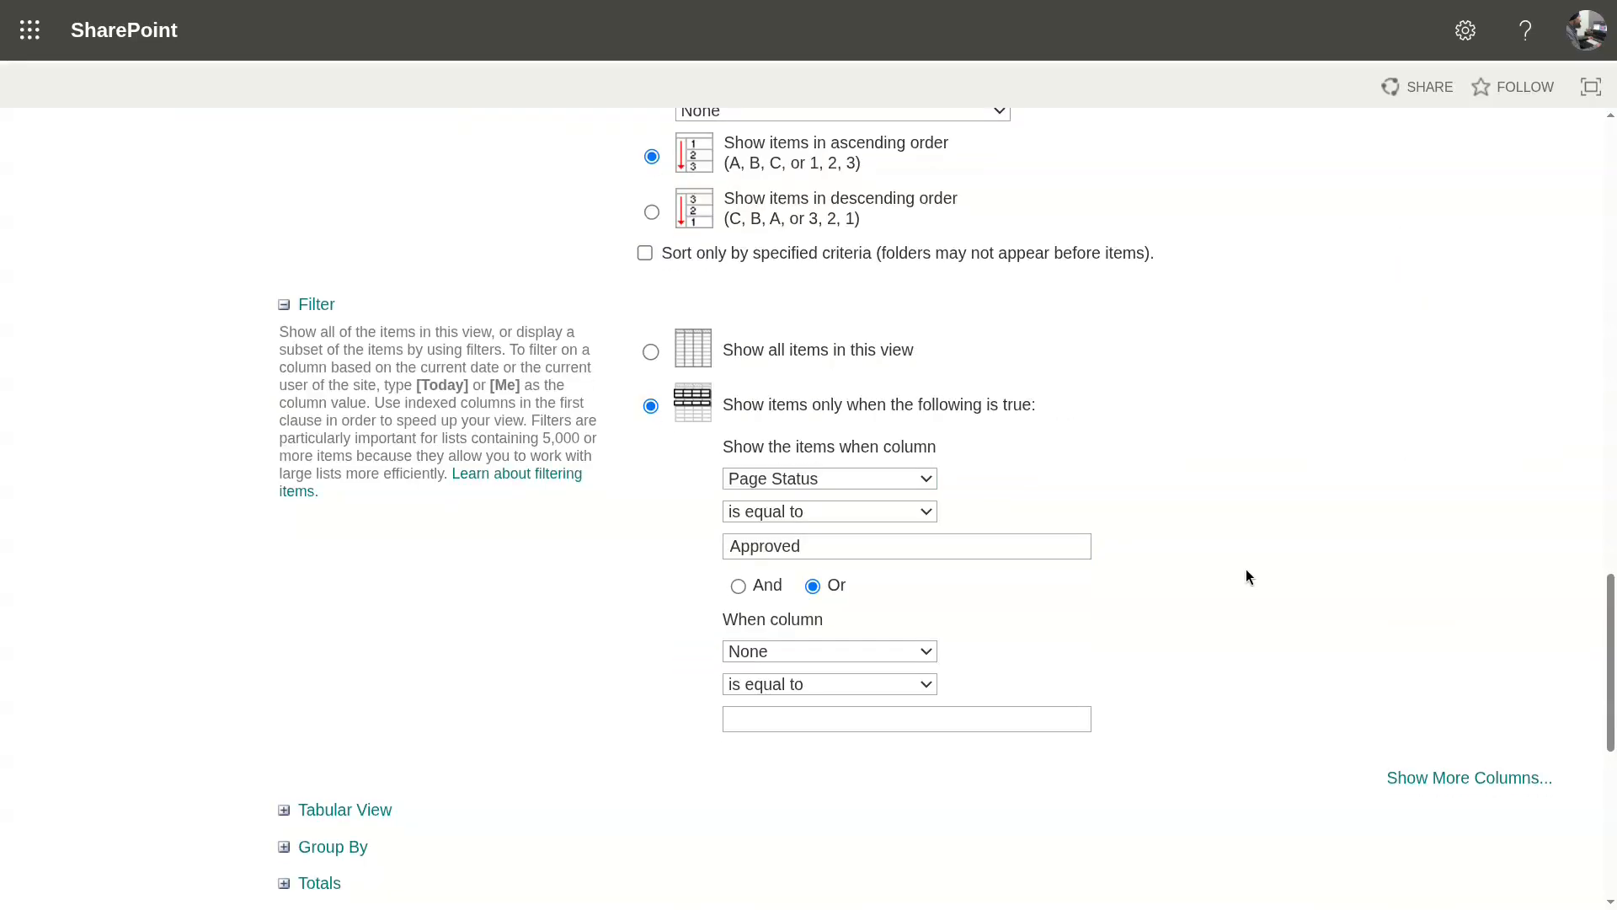
scroll(1246, 568, "down", 8)
left_click(1424, 773)
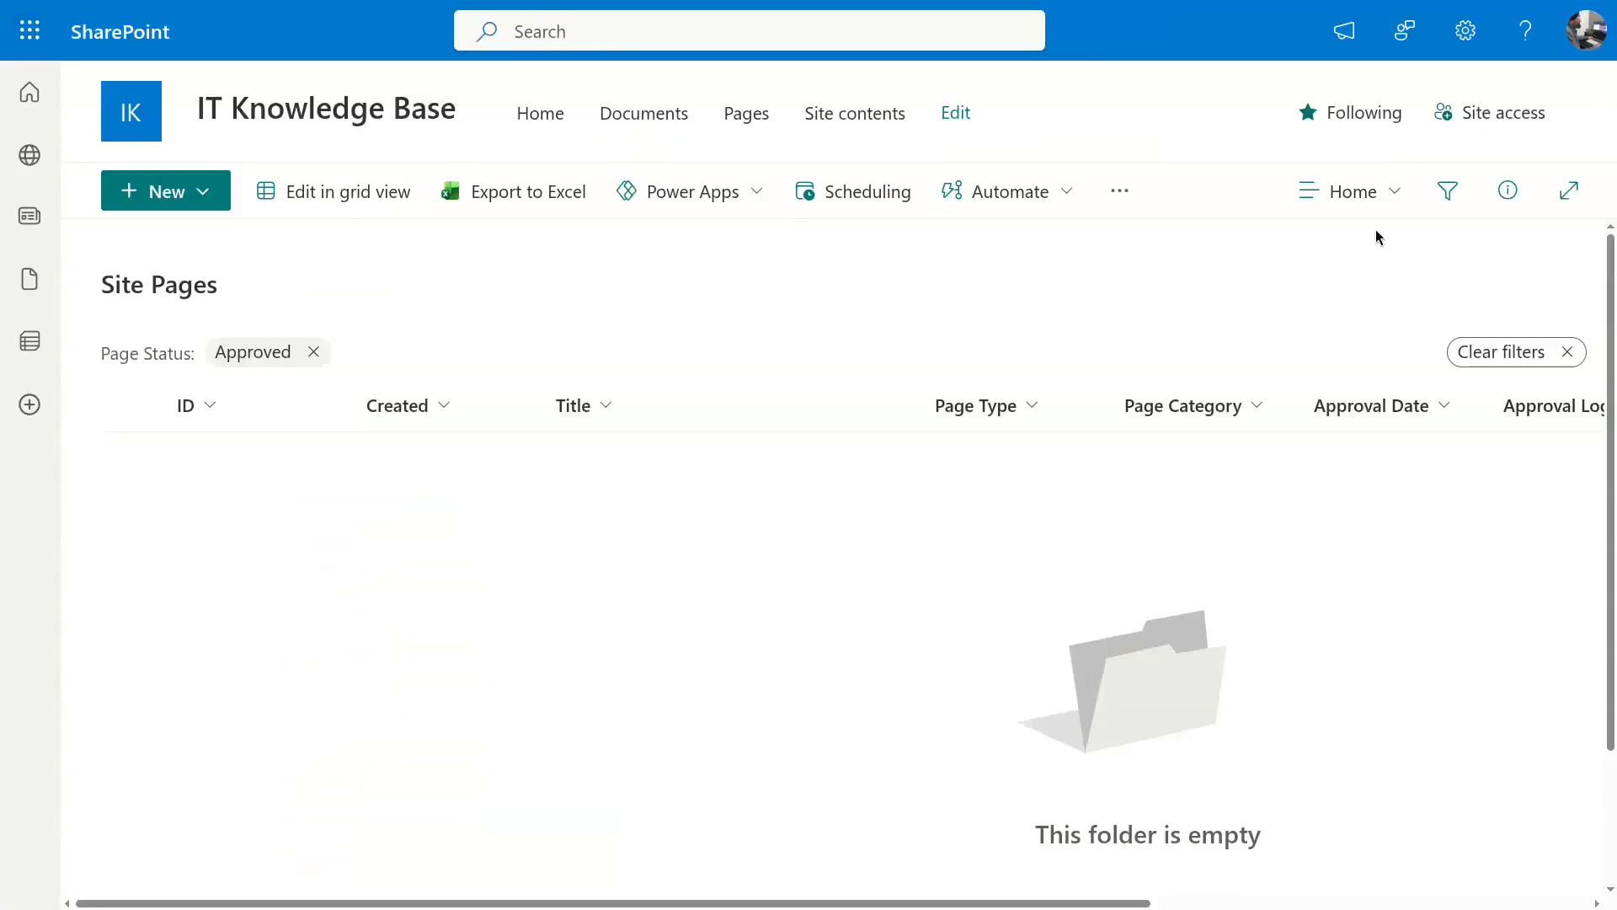
Create a public list view named "AdminHome" in the Site Pages library.
left_click(1382, 195)
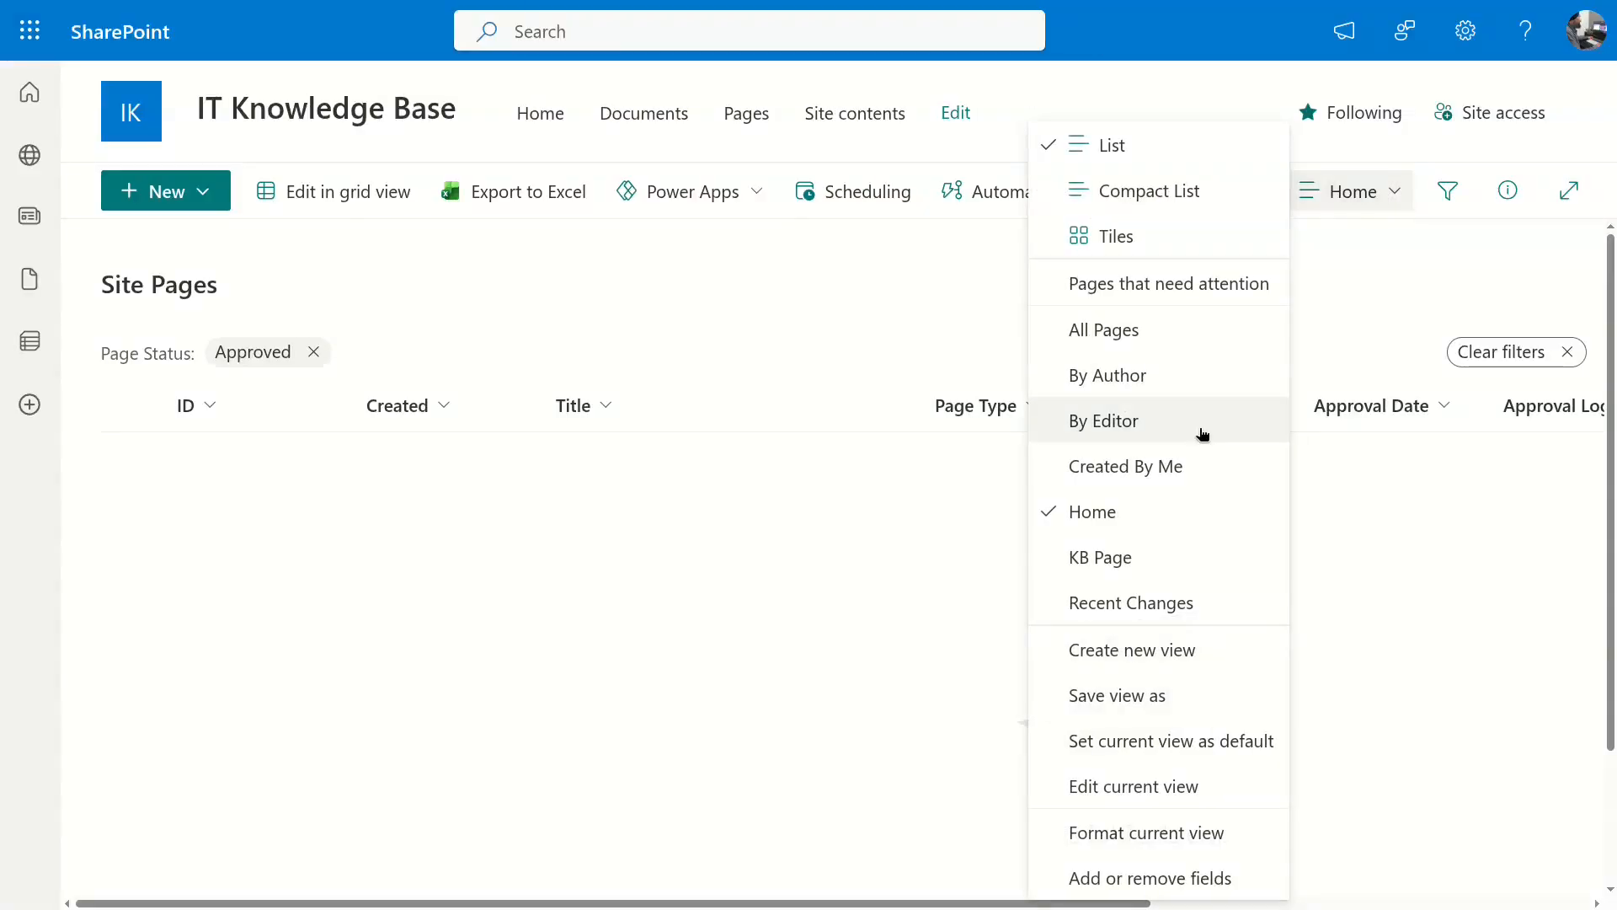
left_click(1108, 652)
left_click(775, 342)
type("AdminHome")
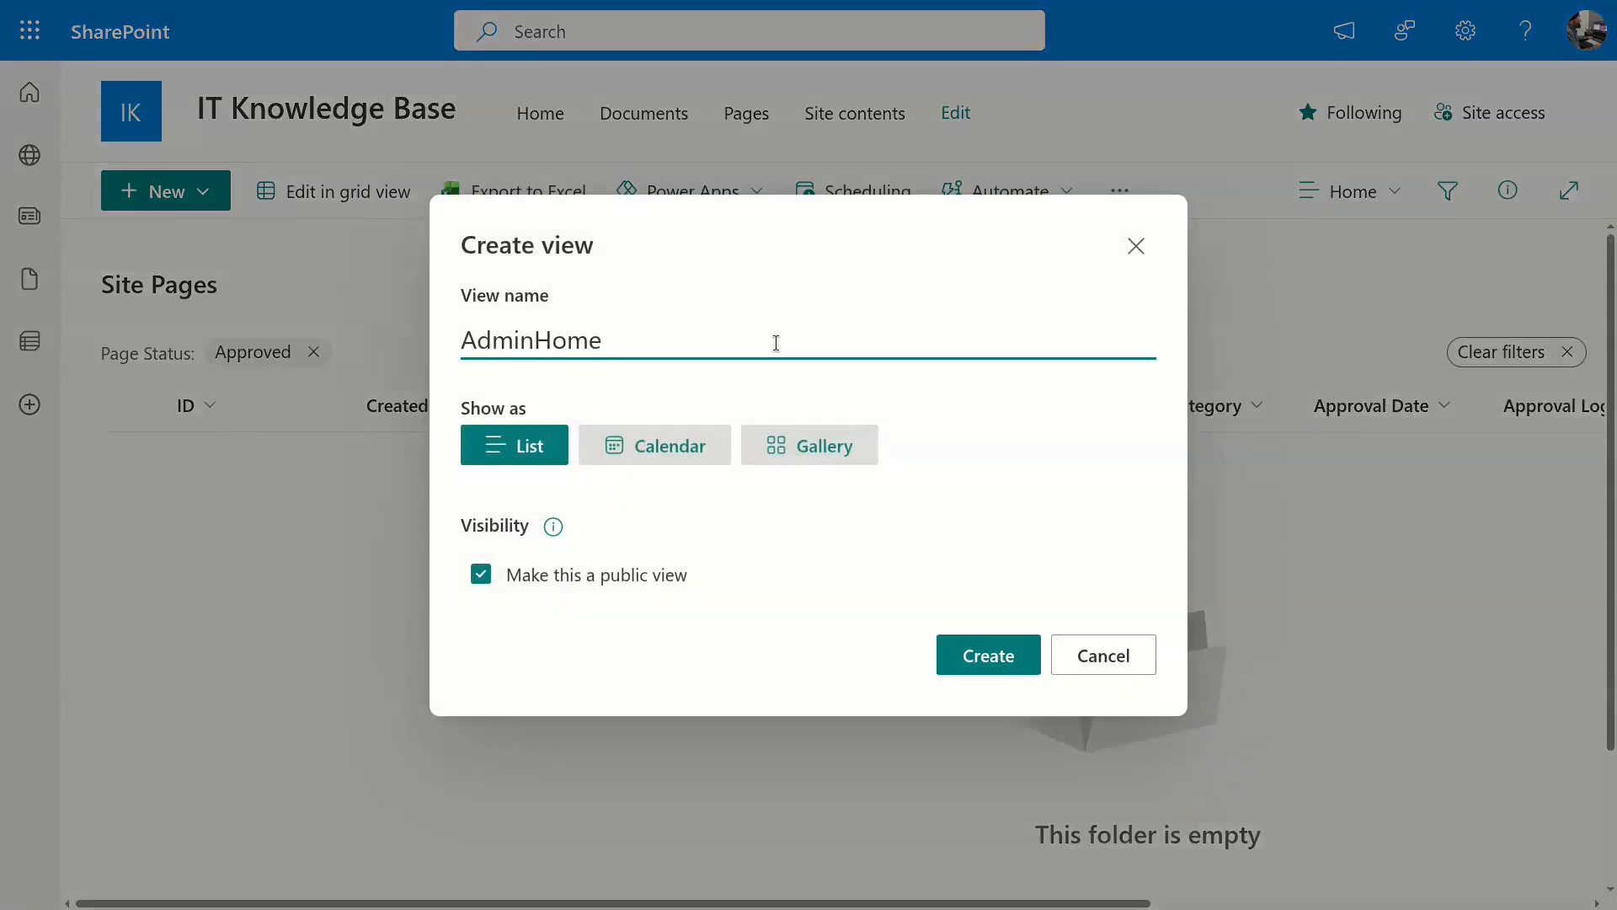
left_click(999, 659)
Edit the AdminHome view's settings to show only pages whose Page Status is not equal to Approved.
left_click(1240, 352)
left_click(961, 805)
left_click(1295, 321)
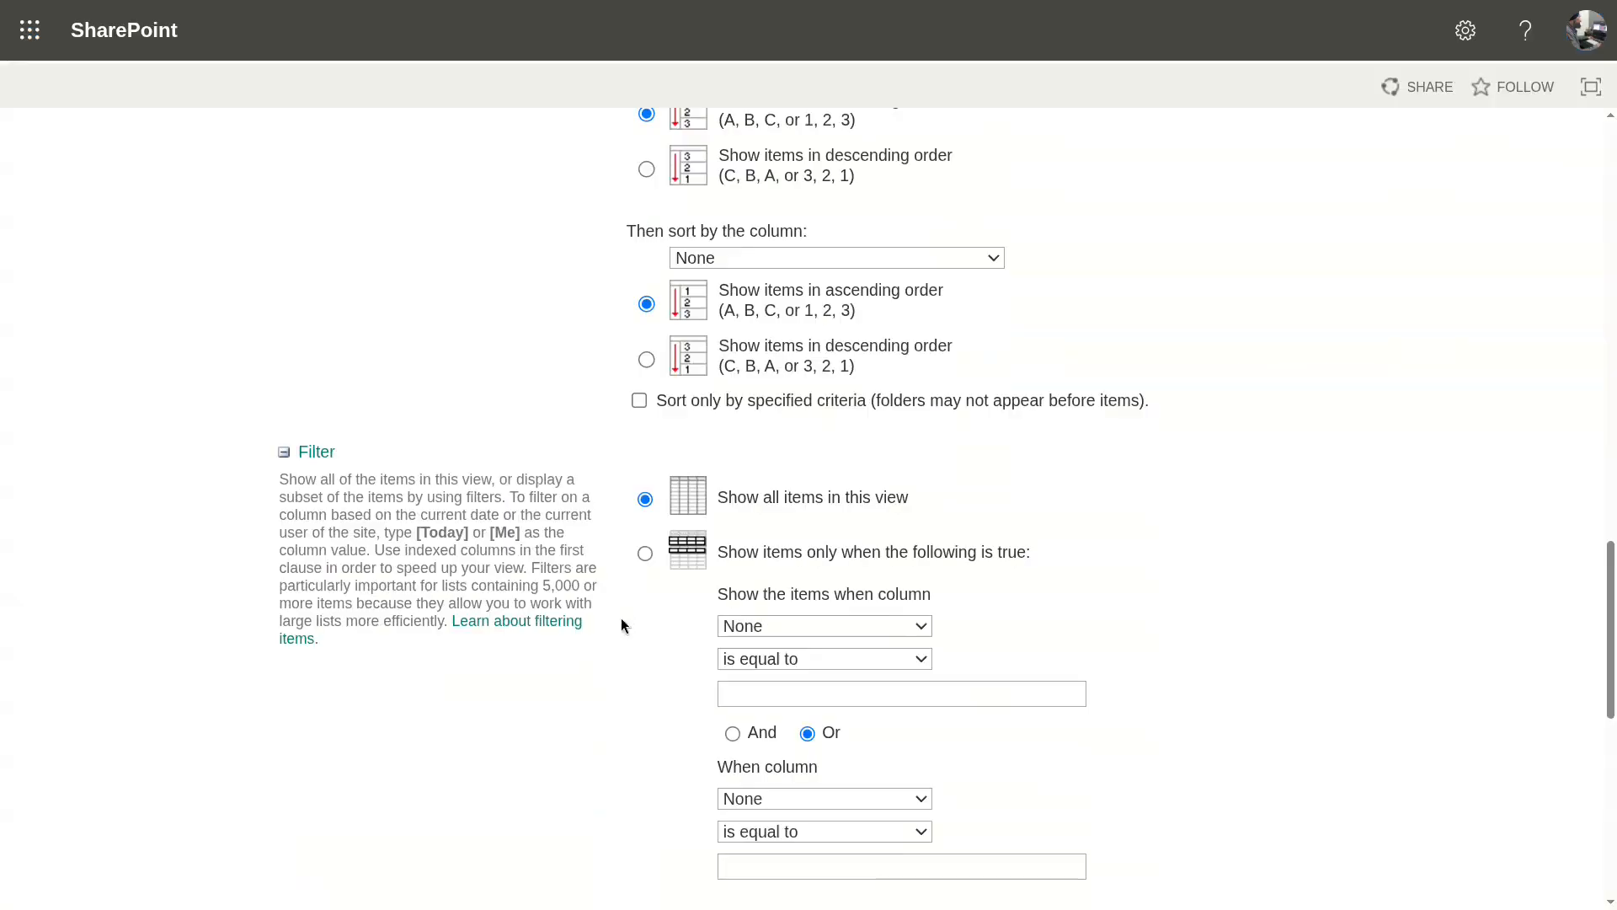
left_click(880, 626)
left_click(780, 601)
left_click(800, 659)
left_click(804, 698)
left_click(836, 696)
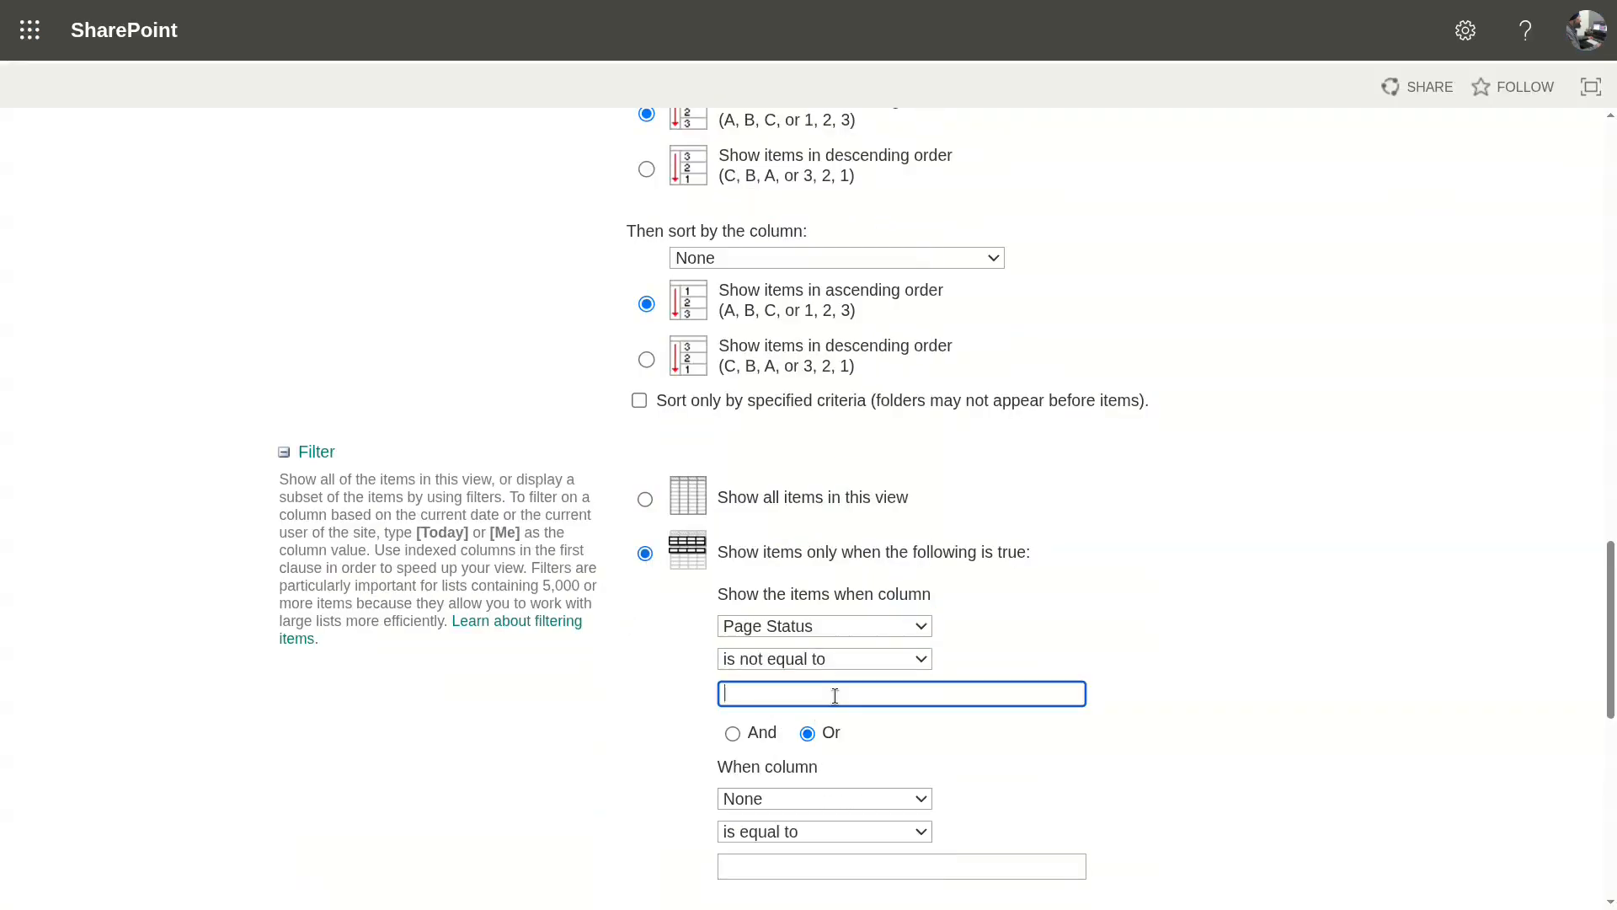
Add an And condition that Content Type is equal to KB Page and save the AdminHome view.
left_click(735, 734)
scroll(809, 641, "down", 3)
left_click(829, 540)
scroll(866, 406, "down", 5)
scroll(866, 406, "up", 5)
left_click(809, 253)
left_click(793, 608)
type("KB Page")
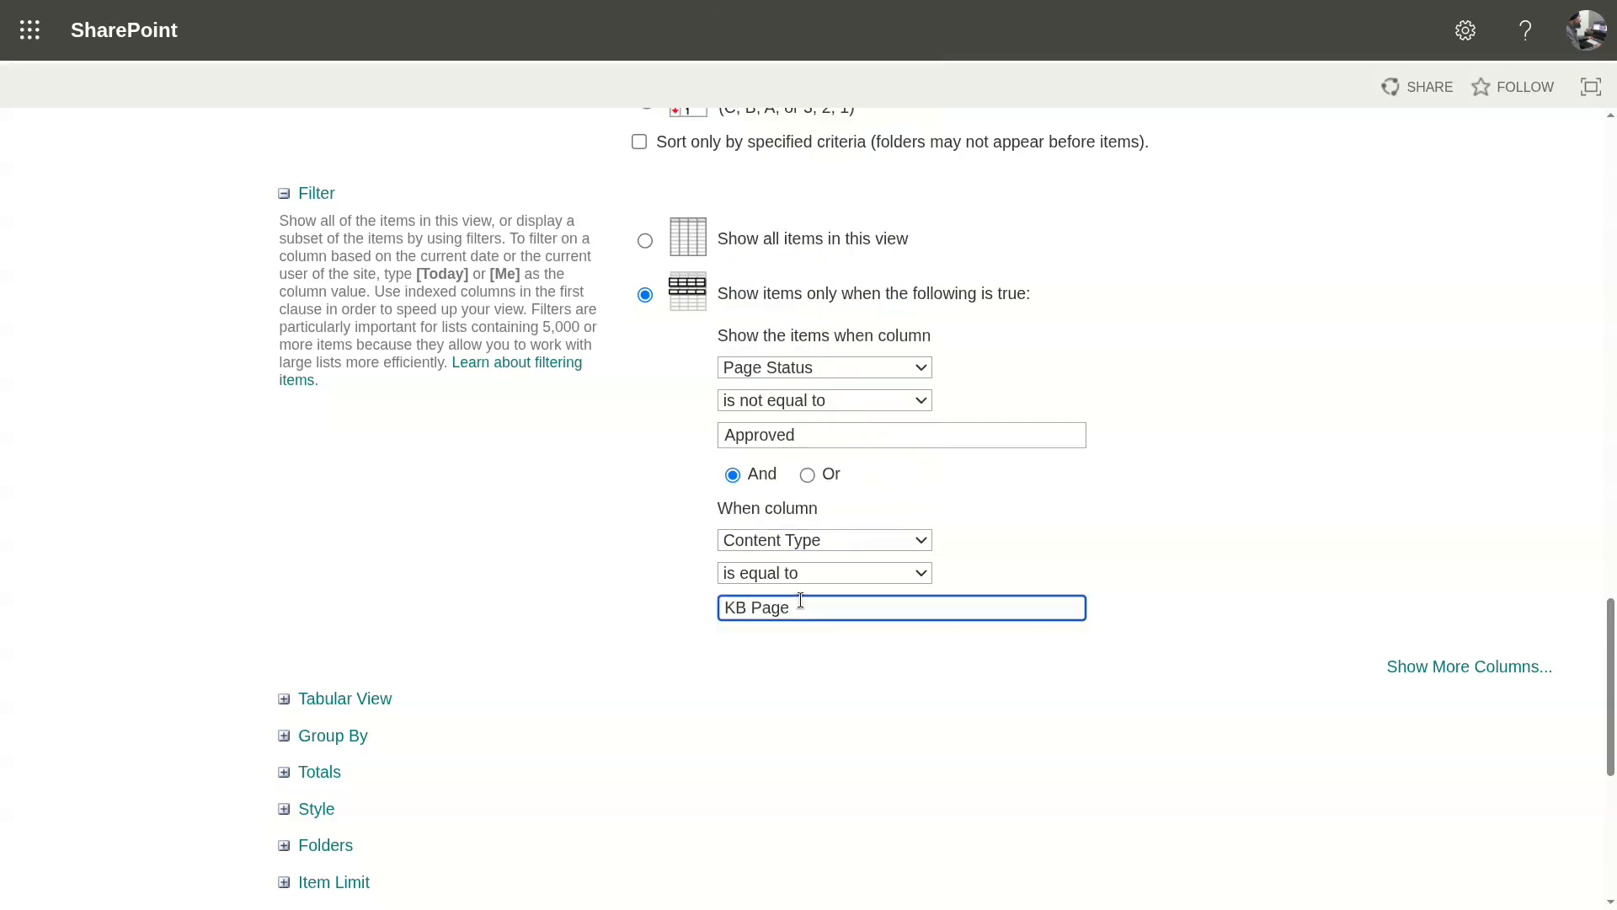
scroll(1196, 543, "down", 1)
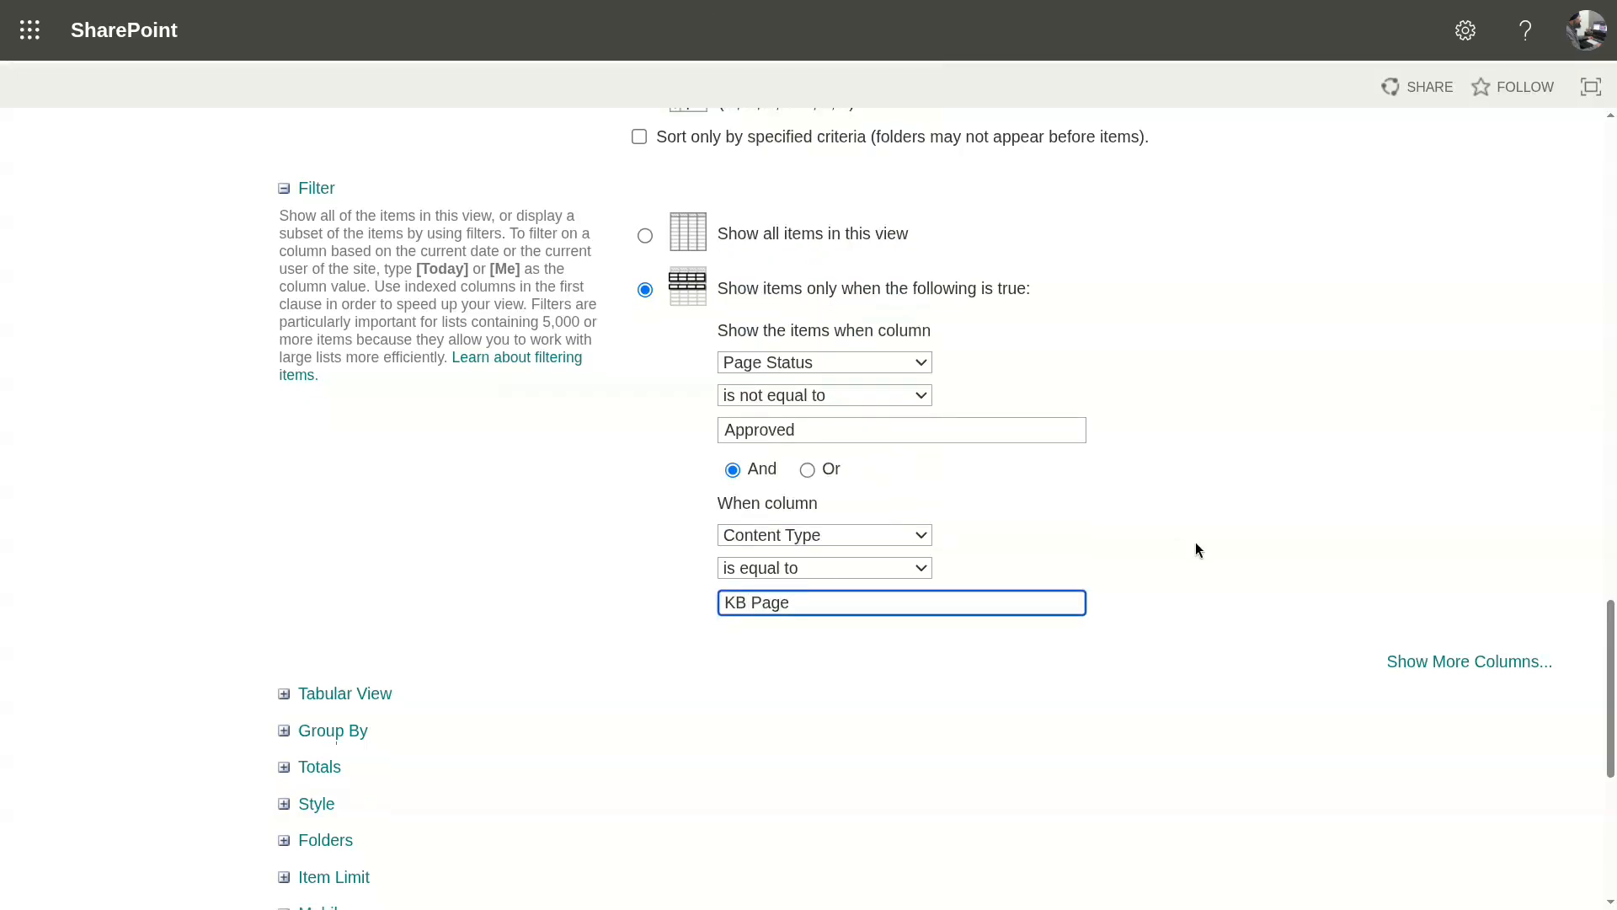
scroll(1195, 547, "down", 6)
left_click(1424, 773)
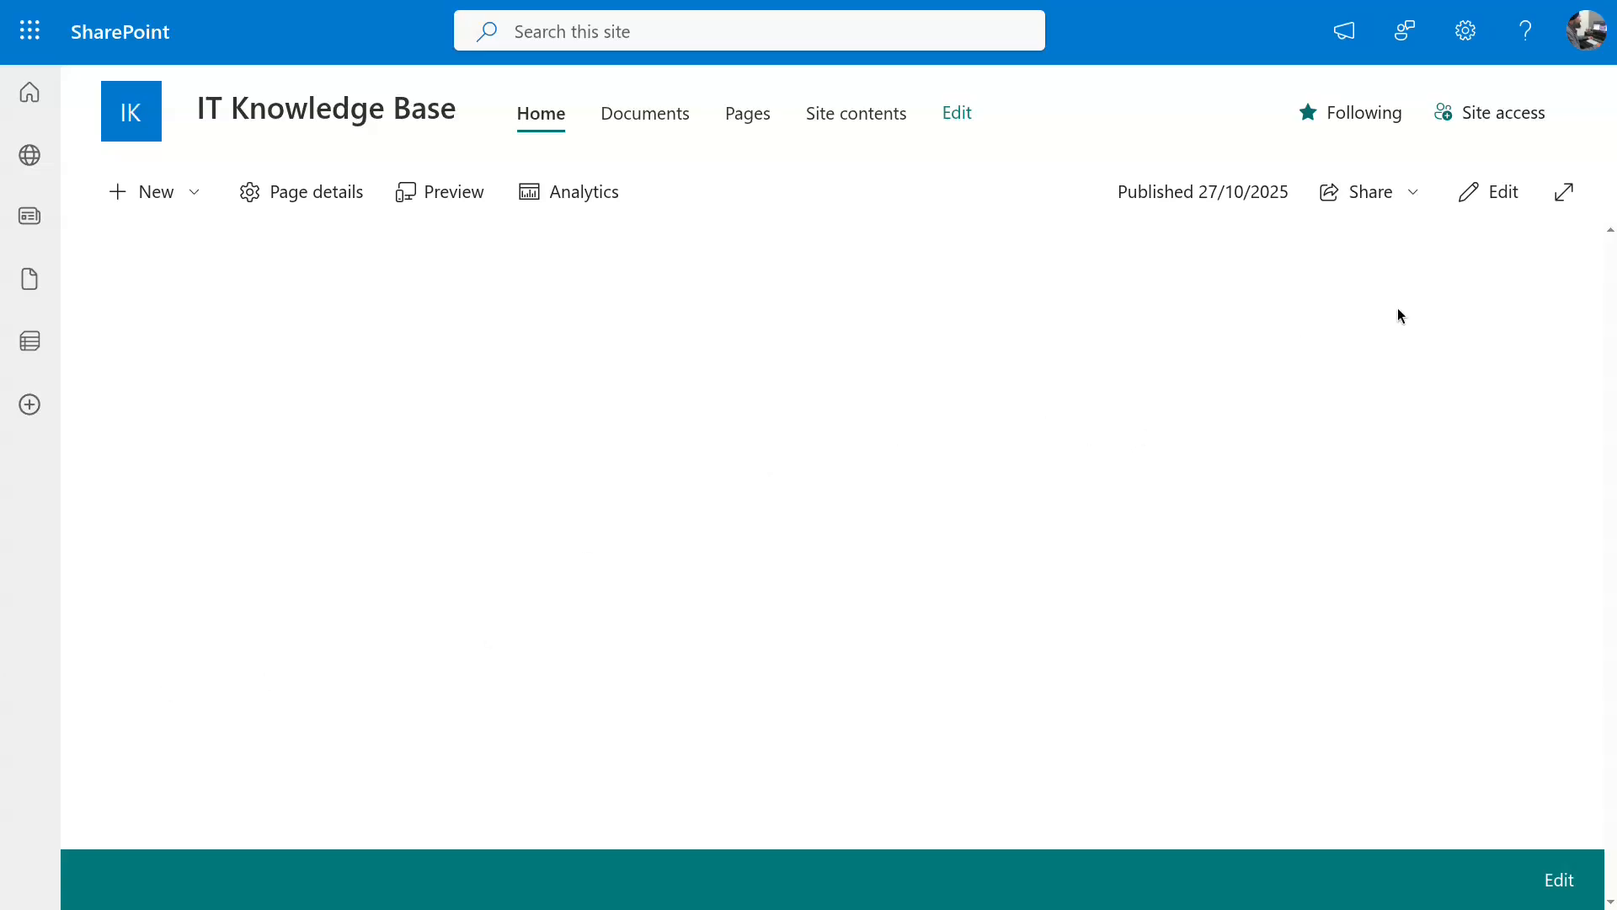
Edit the site's home page and add an Editorial card web part to the first section.
left_click(1480, 207)
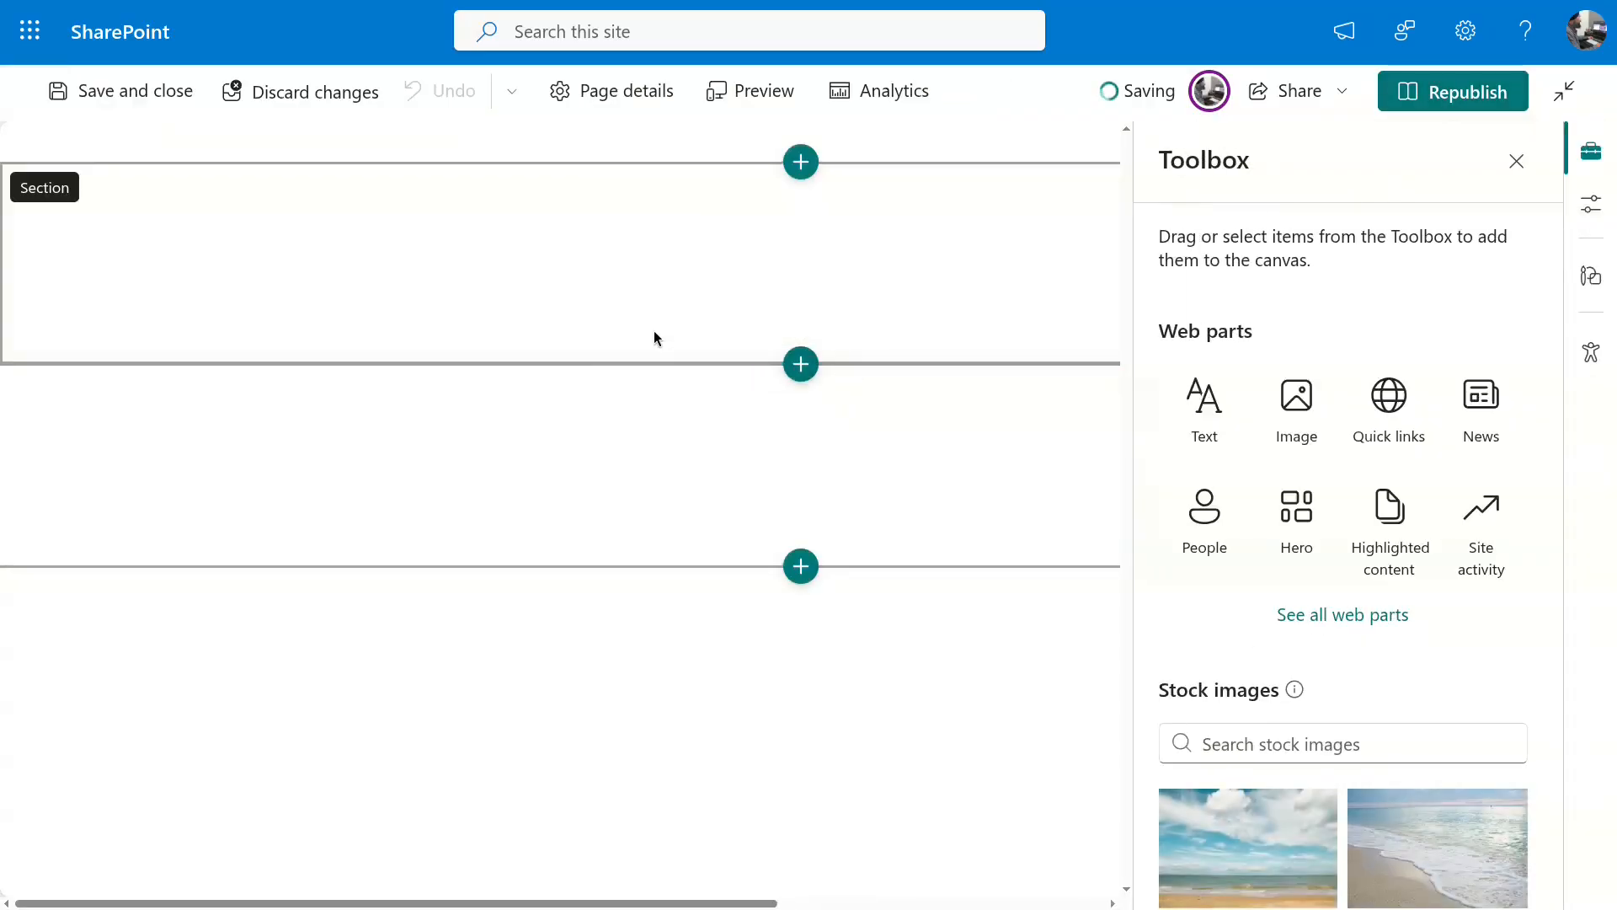
left_click(799, 203)
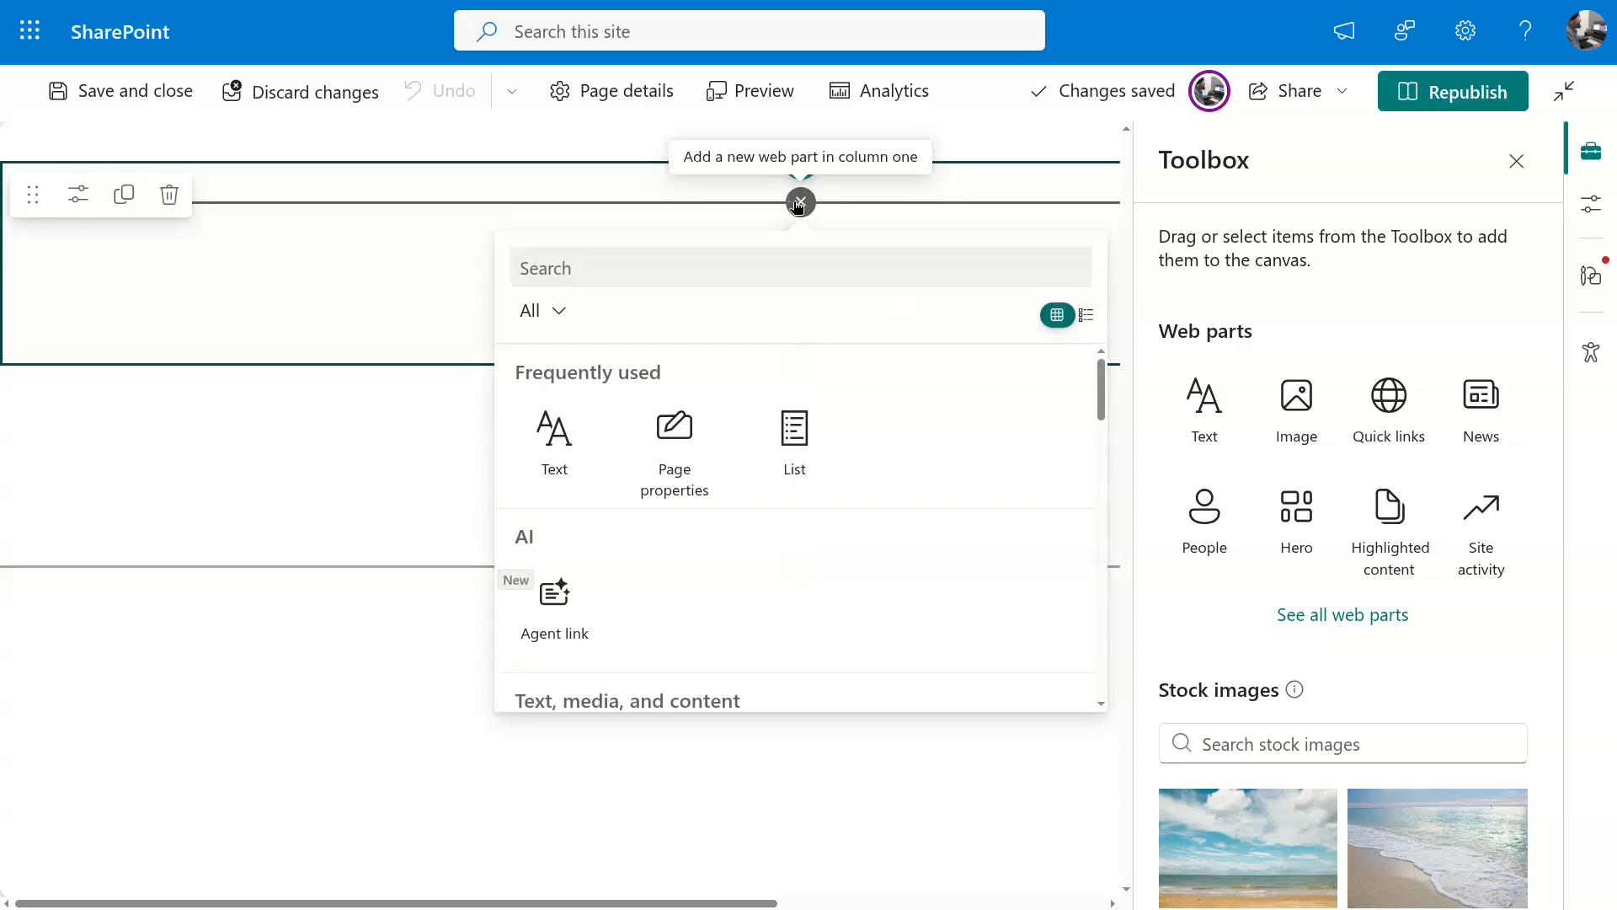
scroll(679, 548, "down", 3)
left_click(1036, 501)
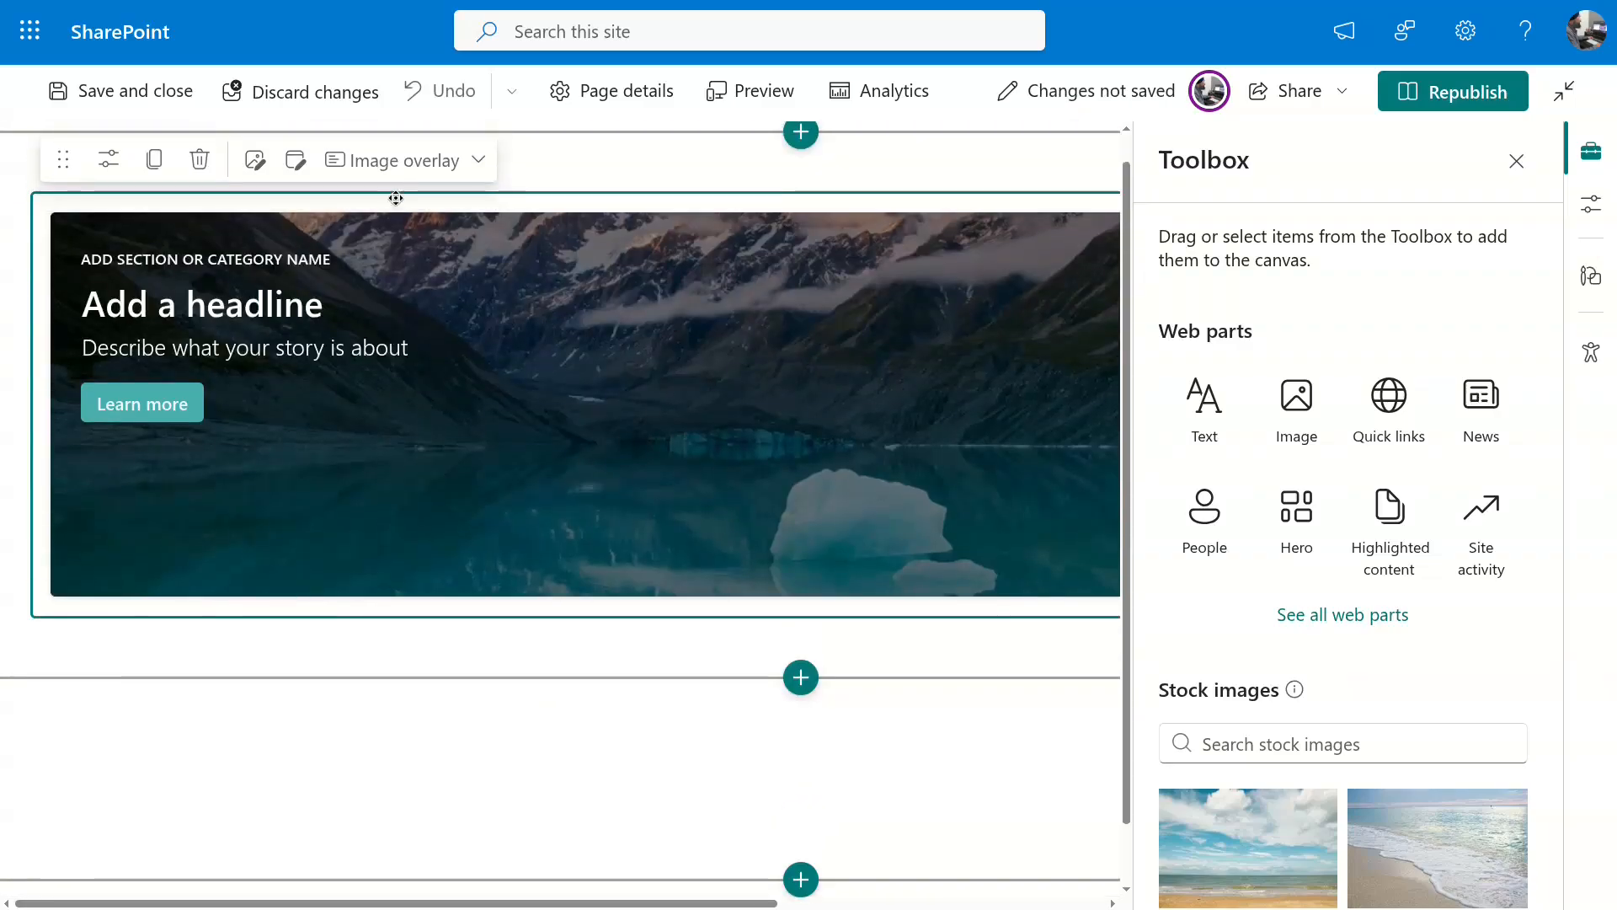
Search the stock images for "library" and insert the bookshelf photo as the card's image.
left_click(255, 161)
left_click(231, 285)
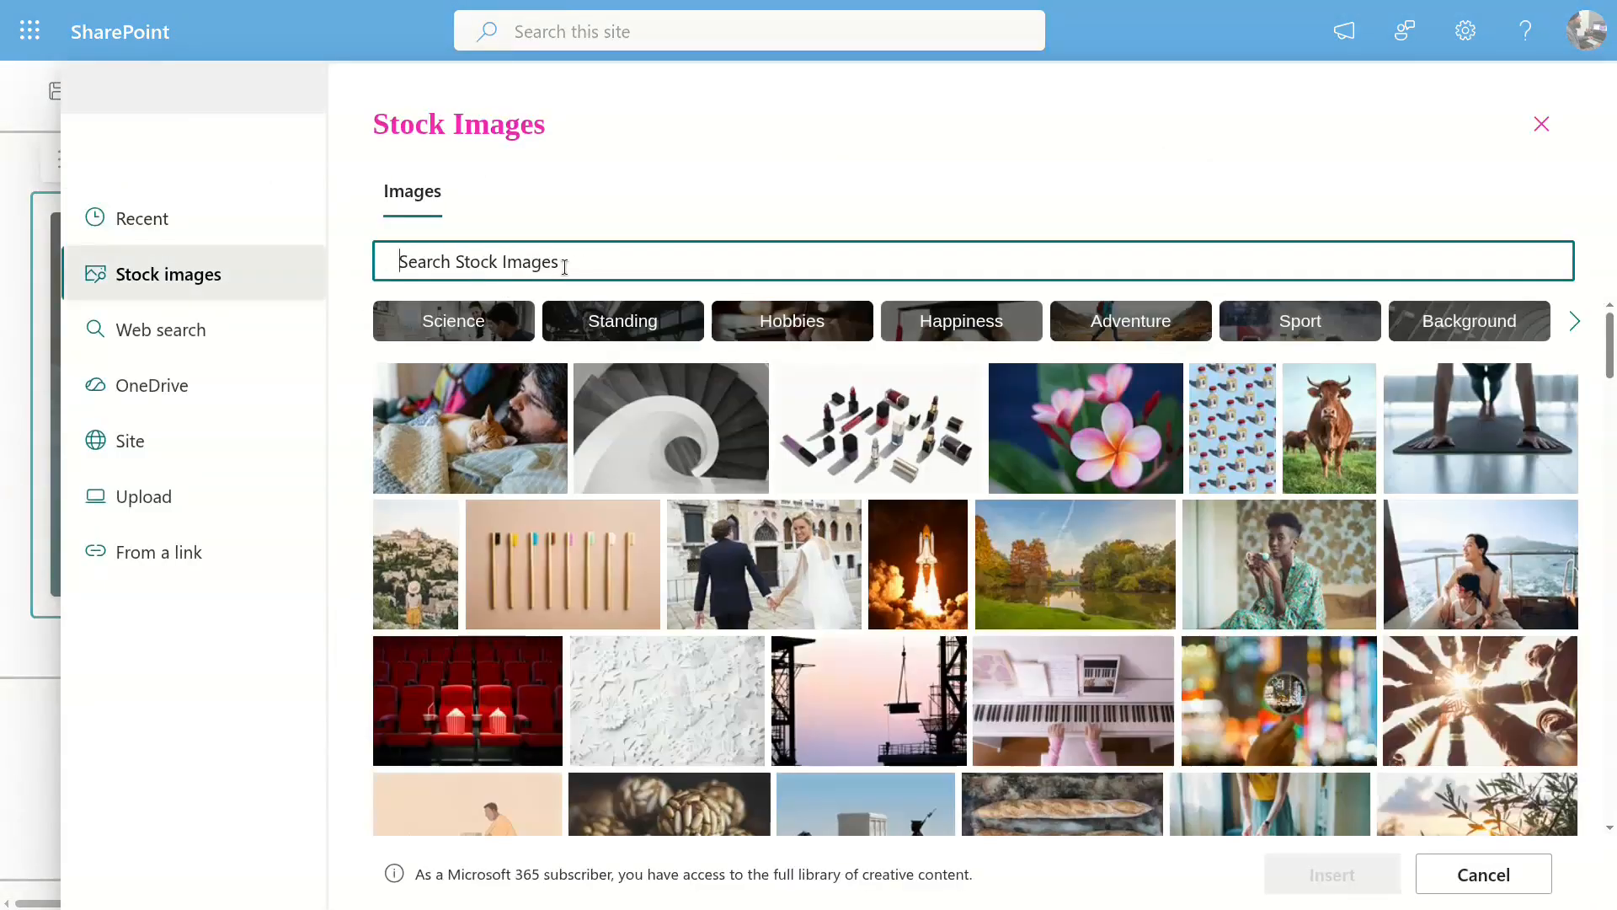
type("ibrary")
left_click(477, 395)
left_click(1332, 875)
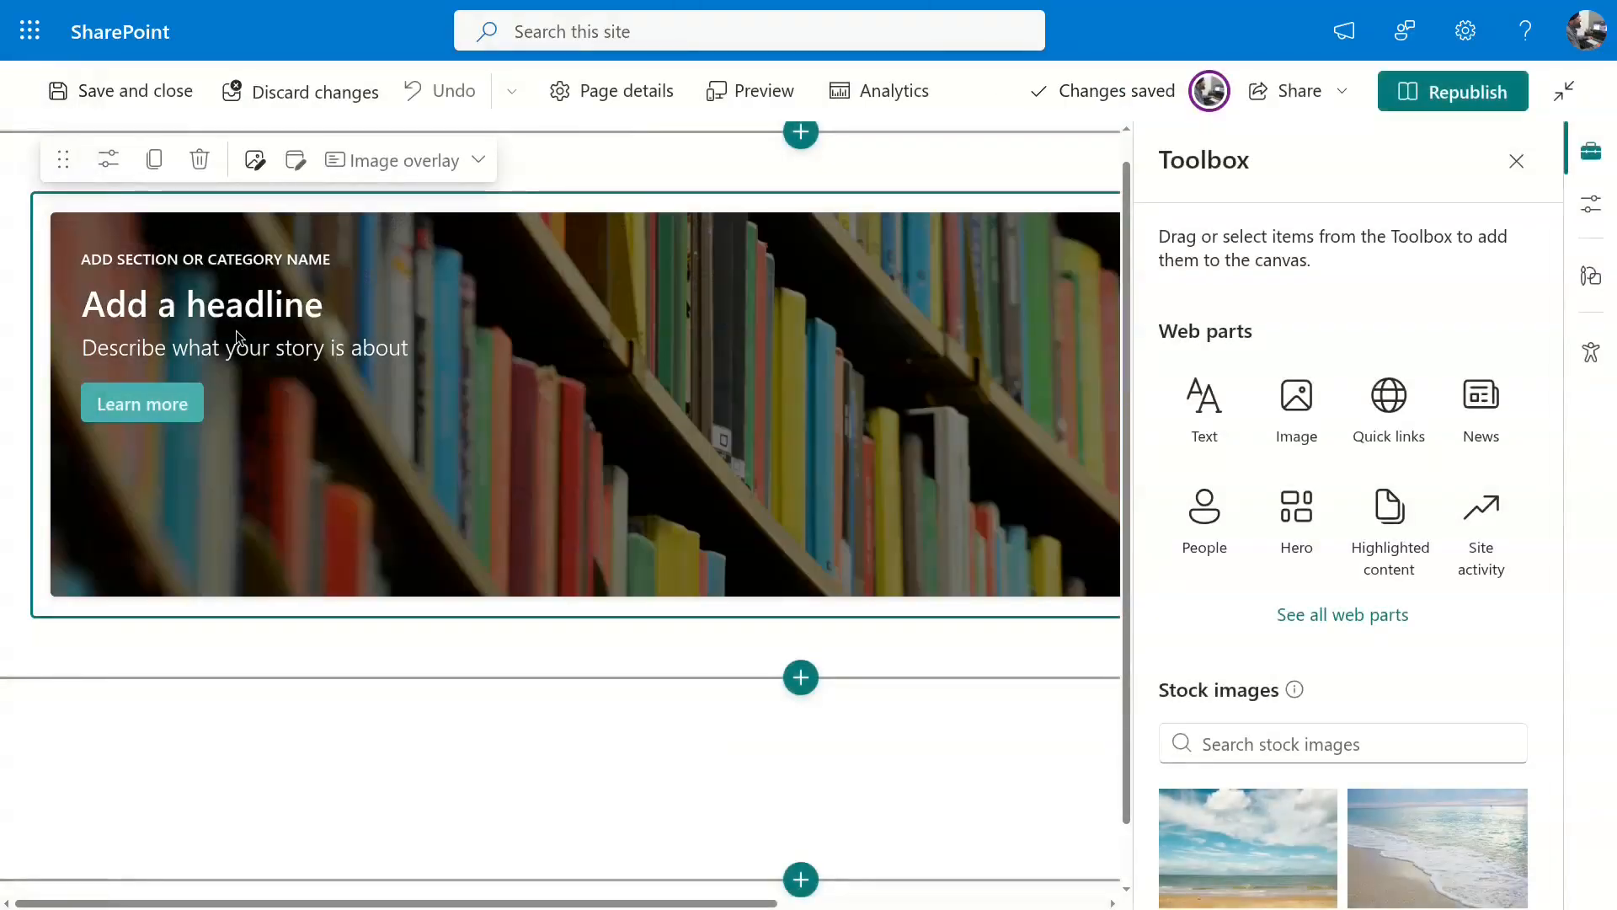
Fill in the card with preheader "KB Pages", headline "Knowledge Base Library" and description "Search and View approved pages".
left_click(309, 268)
type("k")
left_click(278, 303)
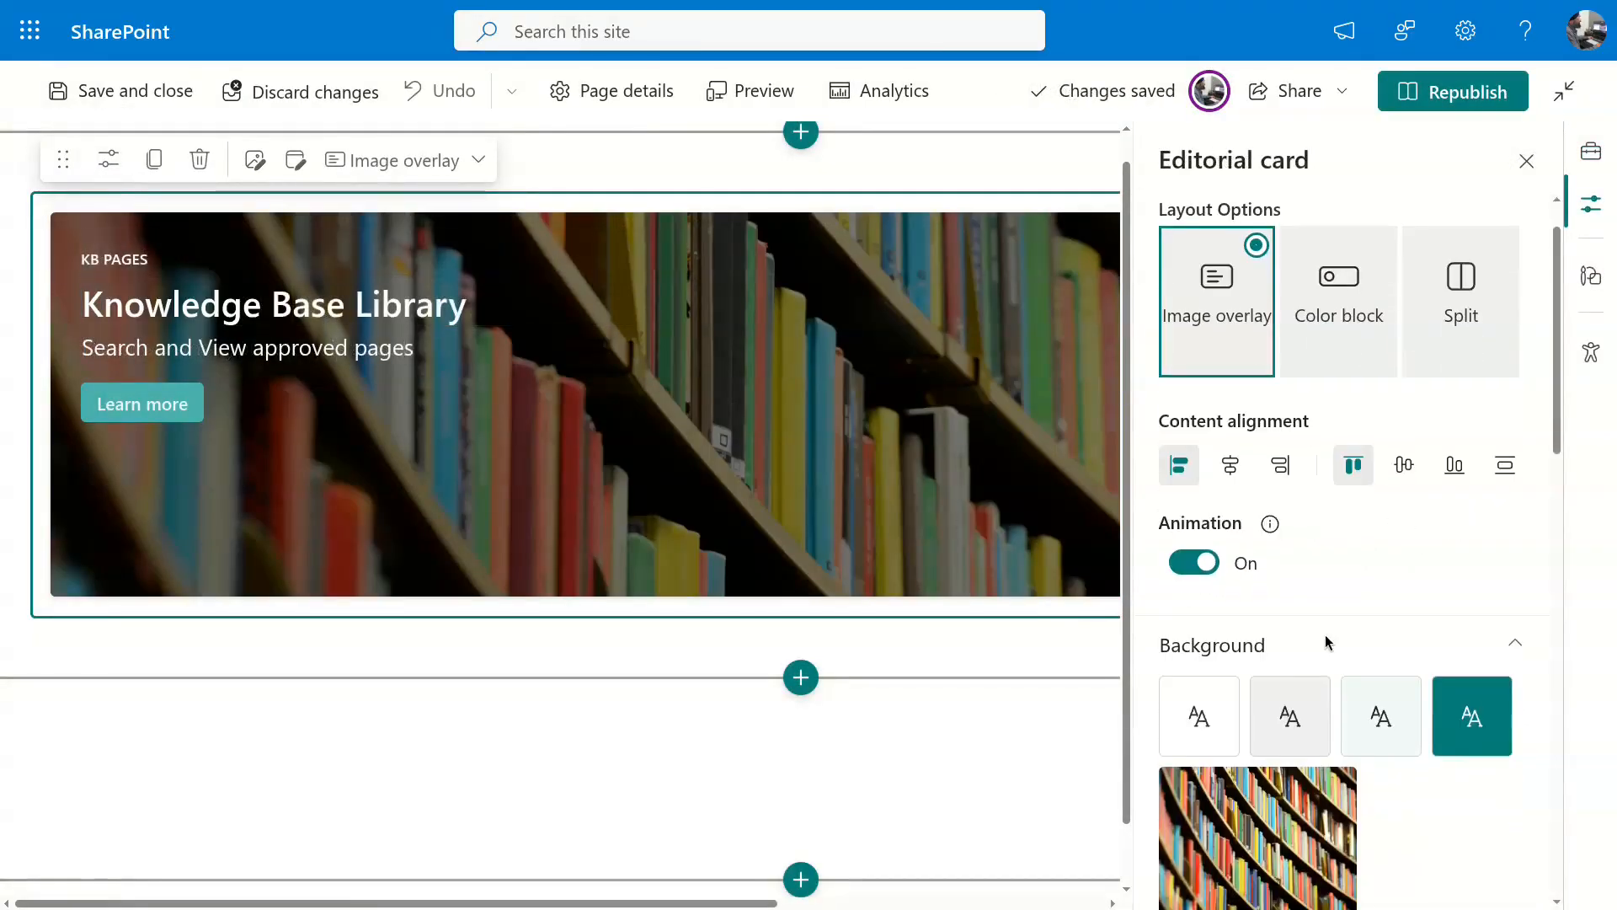
scroll(1330, 638, "down", 5)
type("AdminPage")
left_click(1303, 827)
type("Admin V")
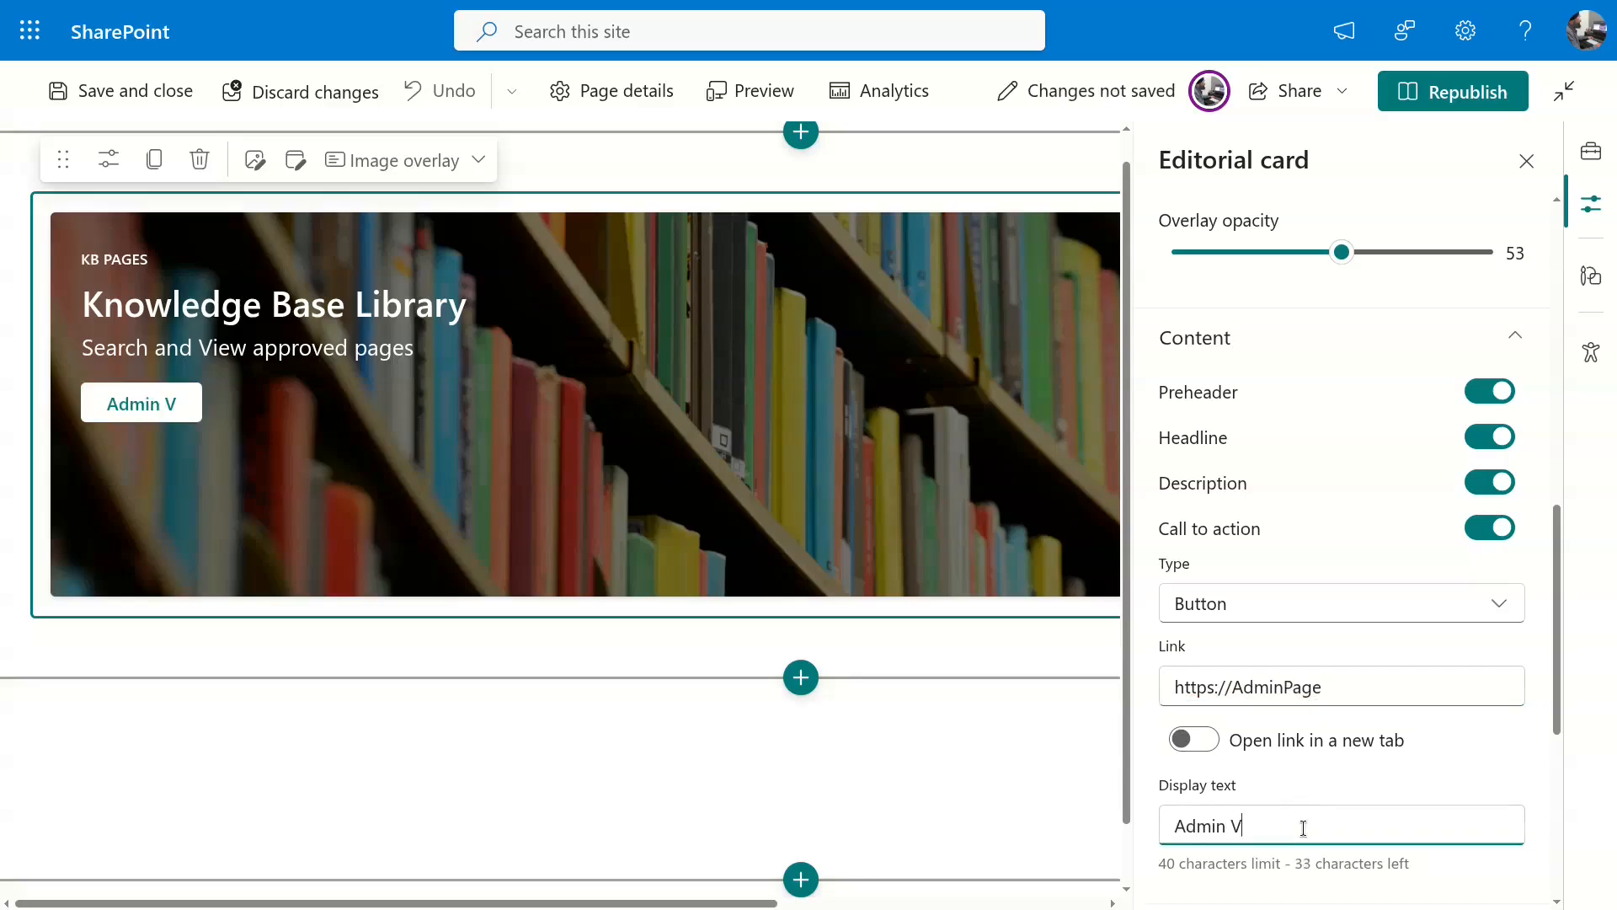
type("iew")
scroll(1302, 821, "down", 2)
left_click(1194, 600)
scroll(843, 598, "down", 1)
Add a Document library web part for Site Pages to the section below the card.
left_click(185, 662)
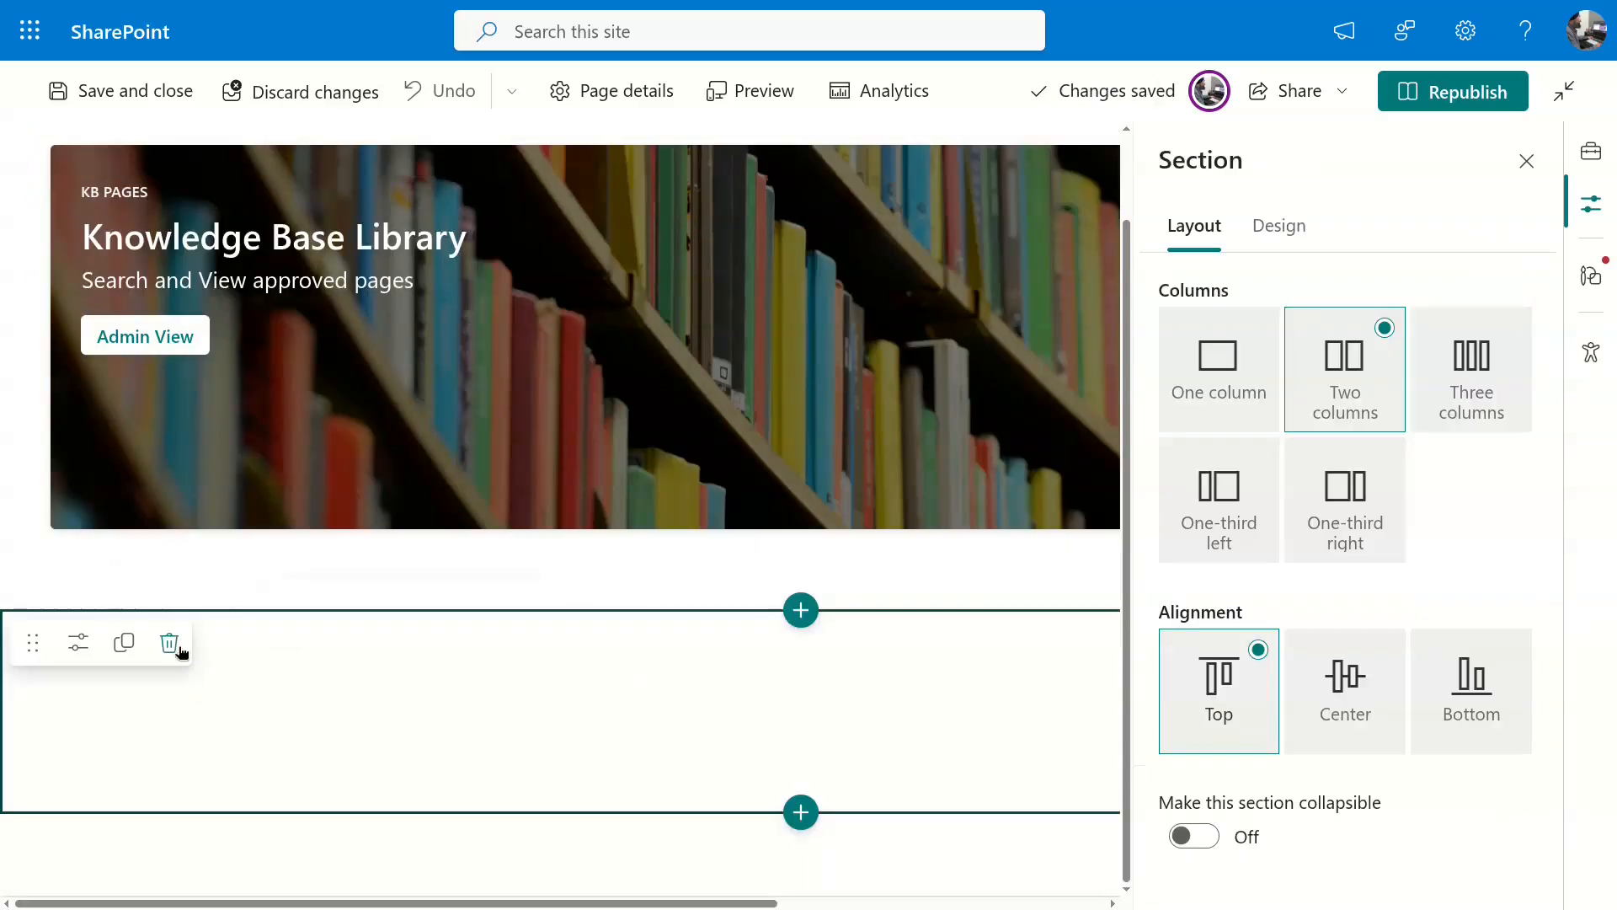
left_click(801, 748)
scroll(770, 533, "down", 6)
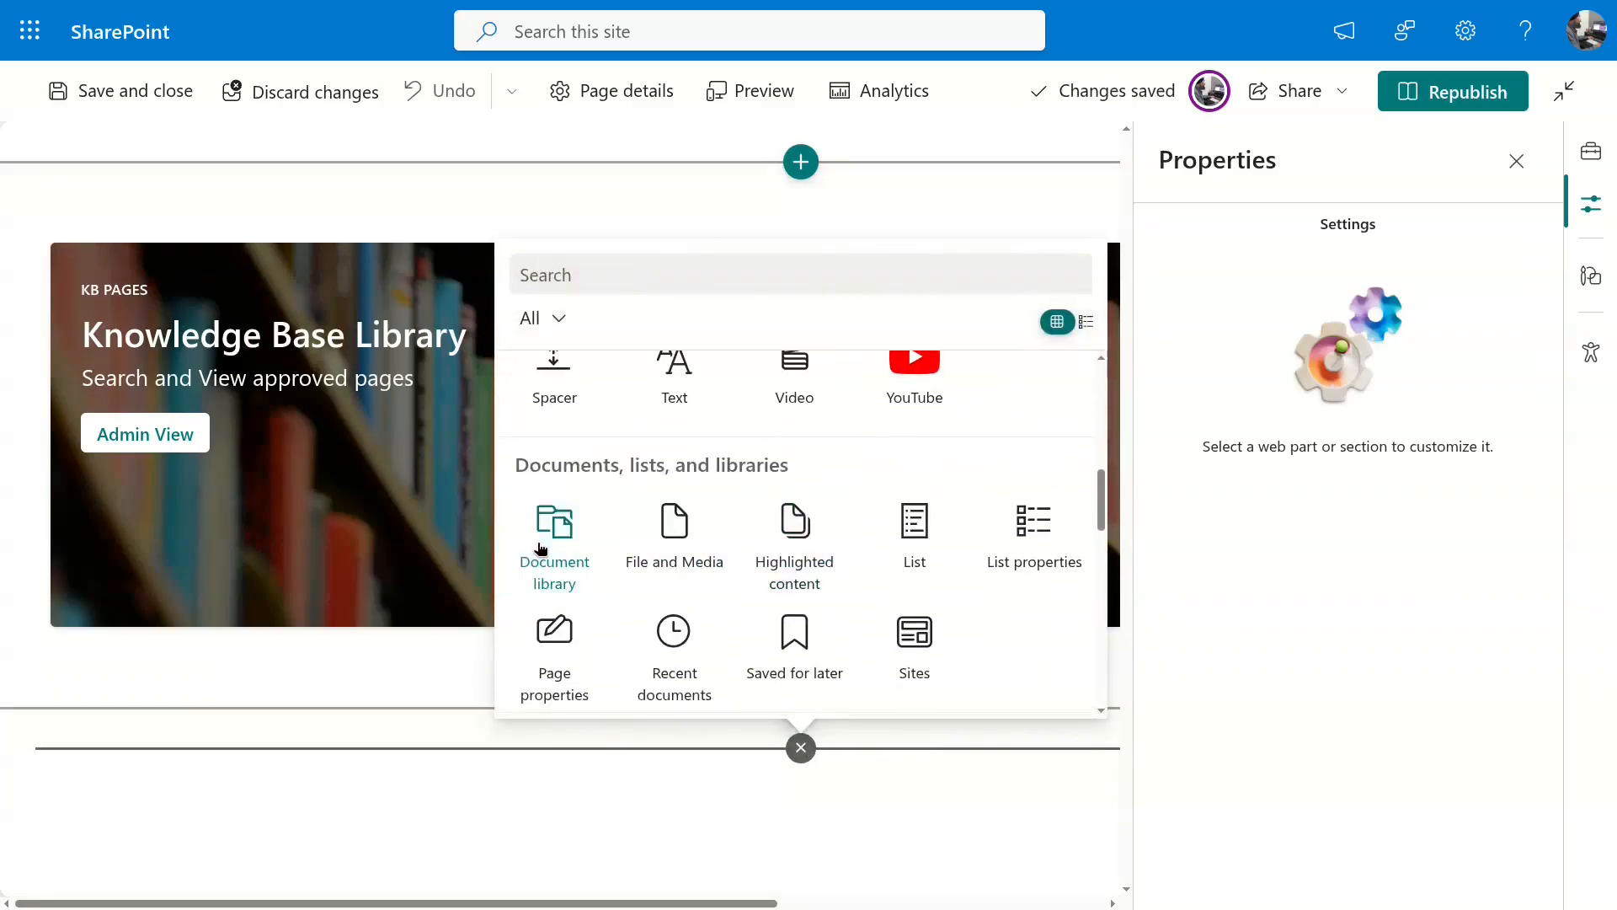
left_click(542, 548)
left_click(376, 584)
Set the document library web part to the Home view and apply it.
left_click(1237, 351)
left_click(1208, 606)
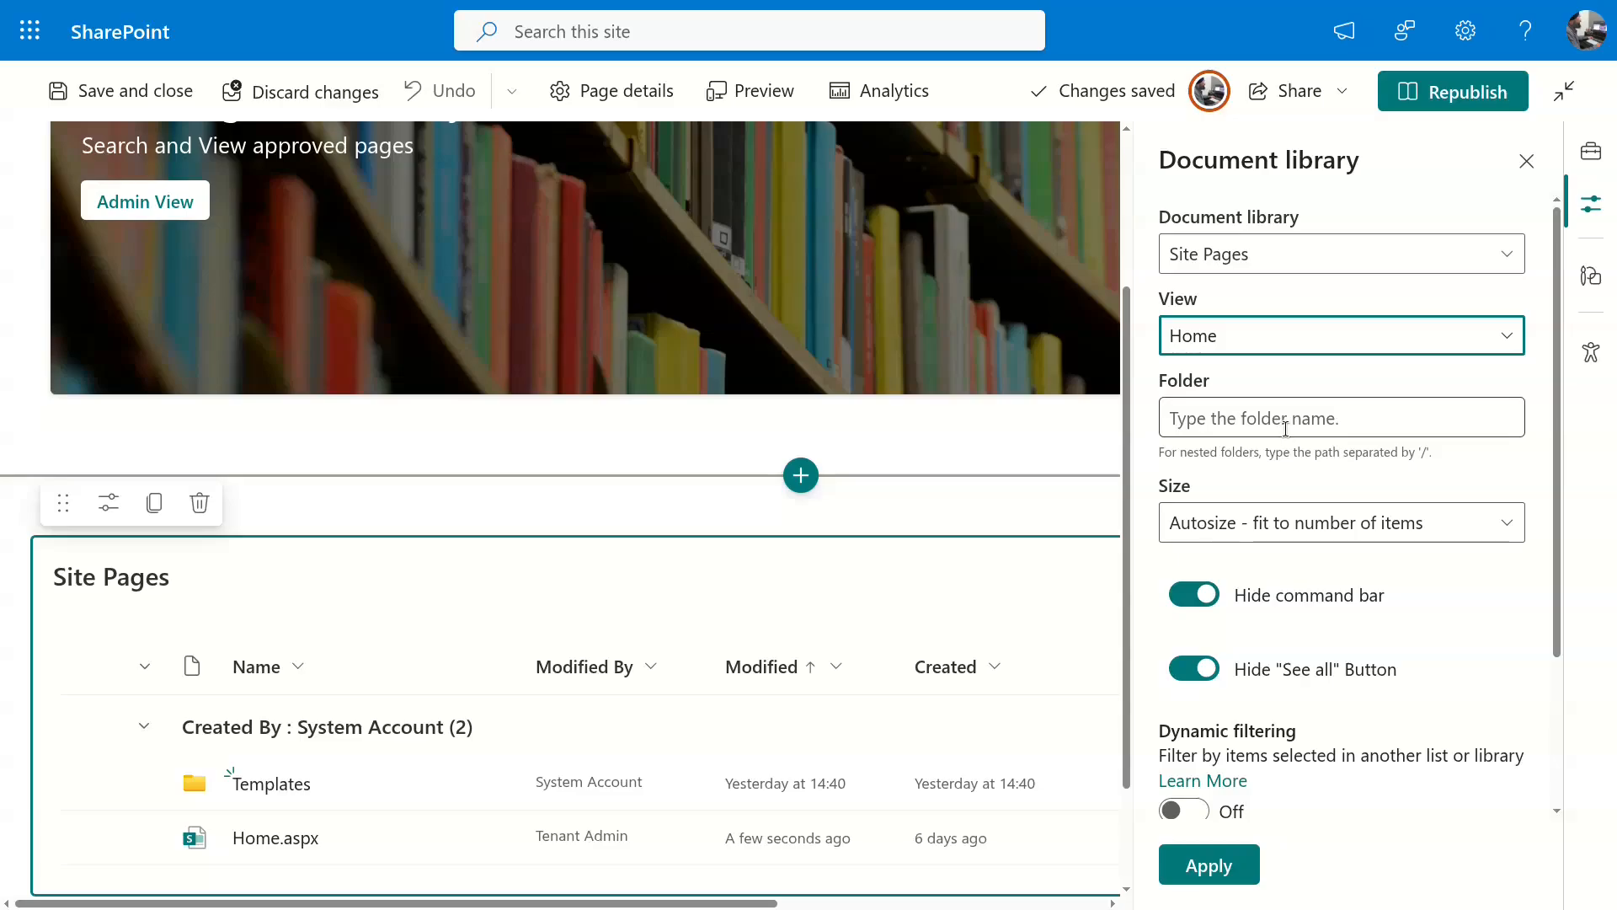
left_click(1236, 860)
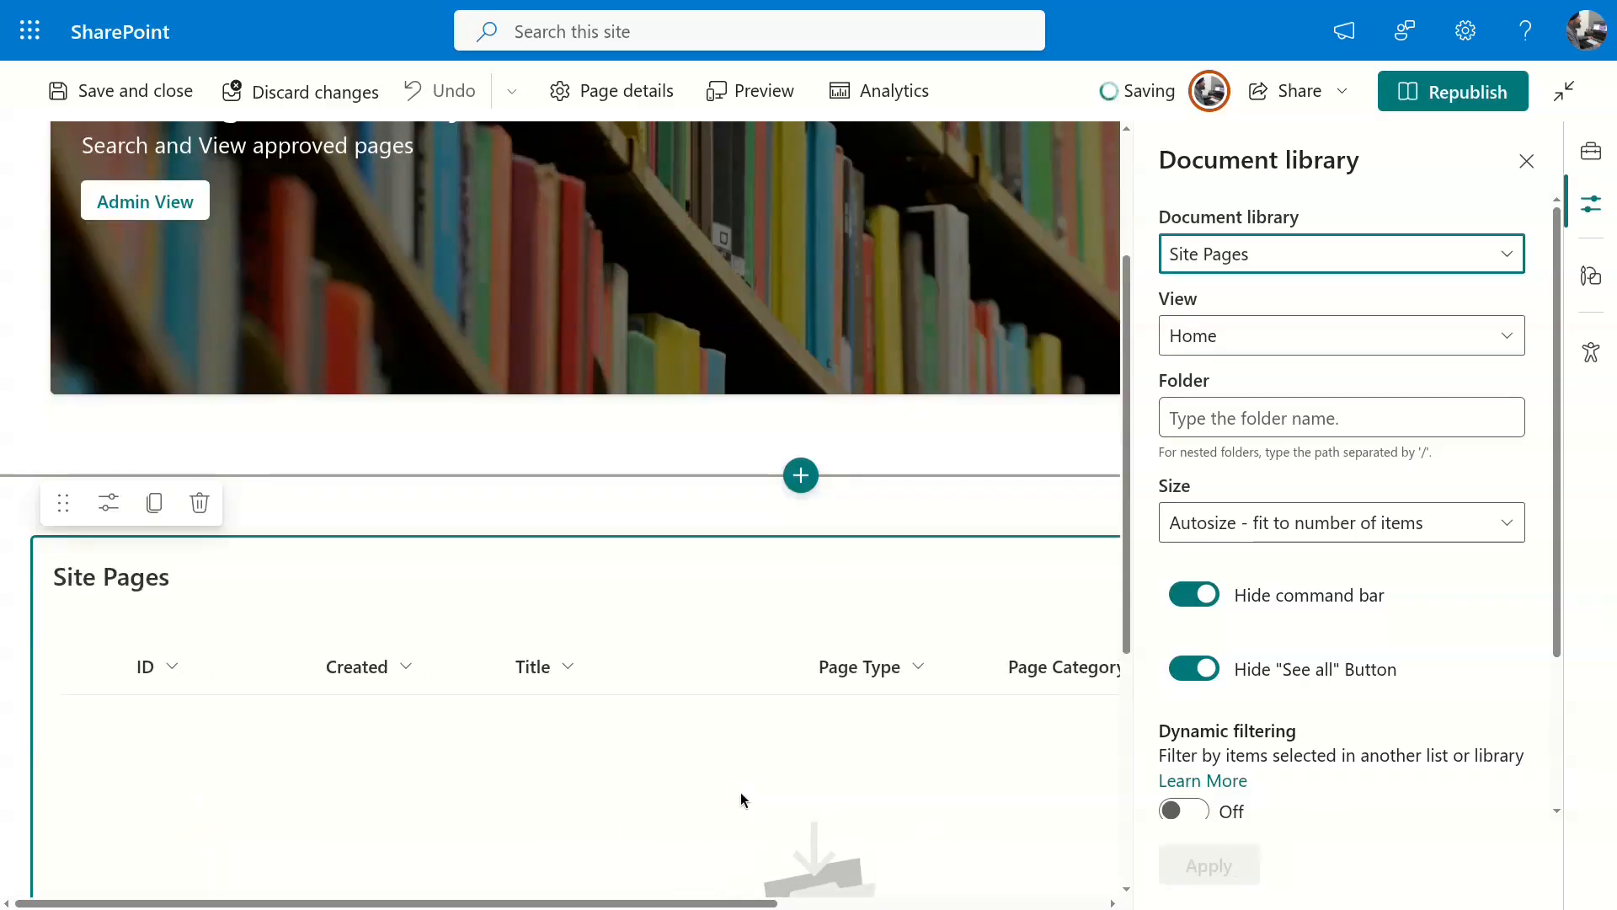
Retitle the library web part "Approved Pages" and republish the home page.
left_click(97, 578)
key("BackSpace")
key("BackSpace")
key("BackSpace")
key("BackSpace")
type("Approved")
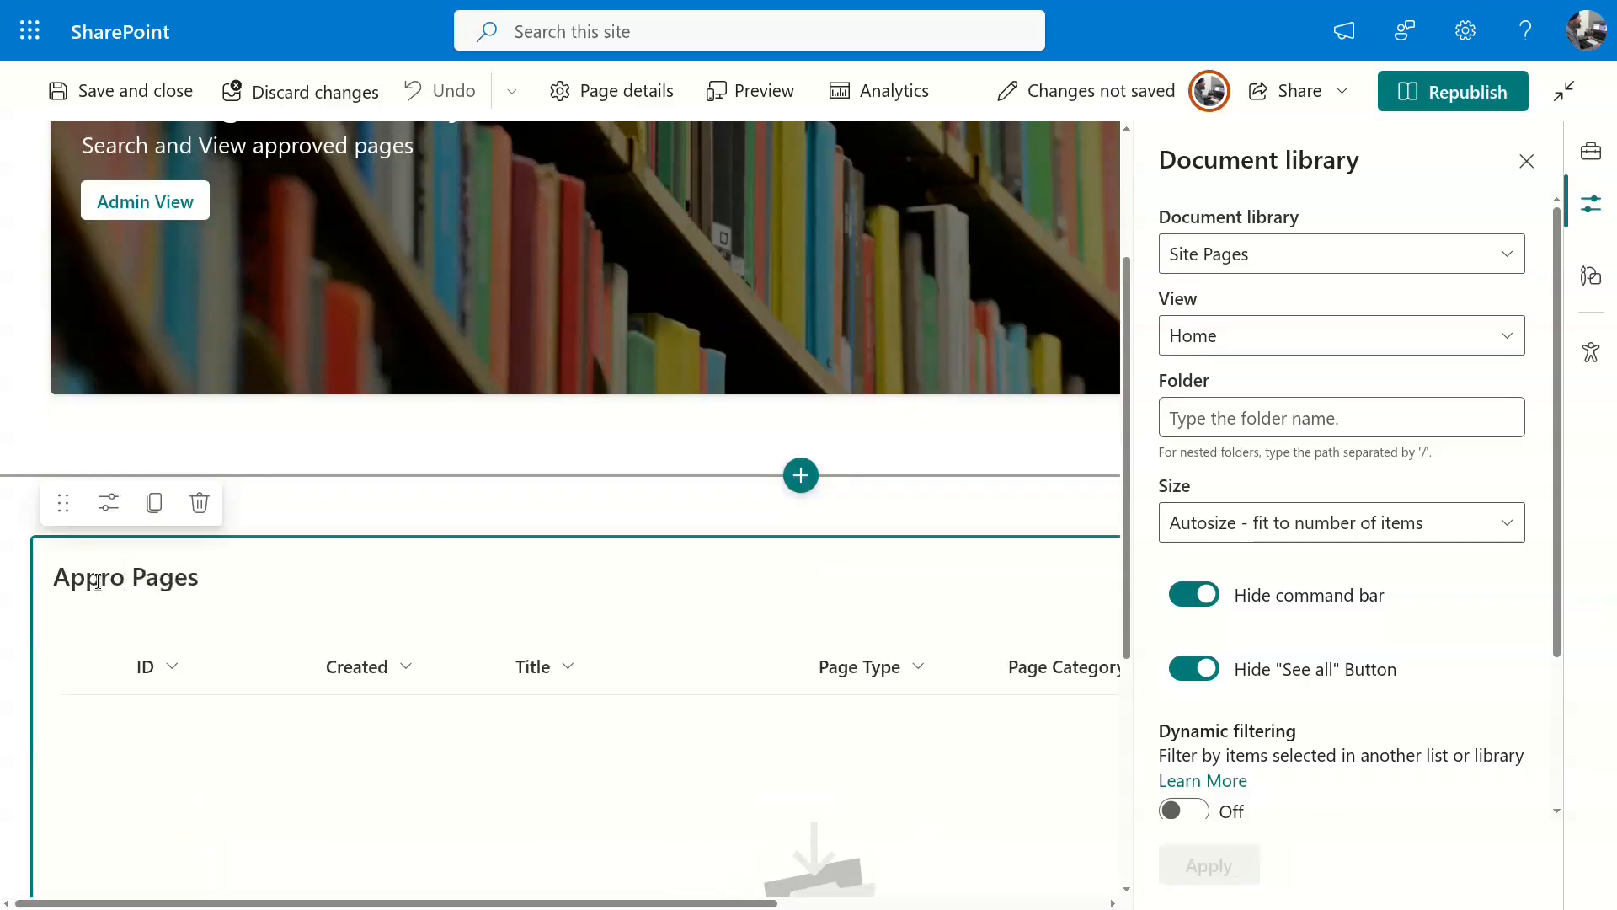
left_click(1439, 99)
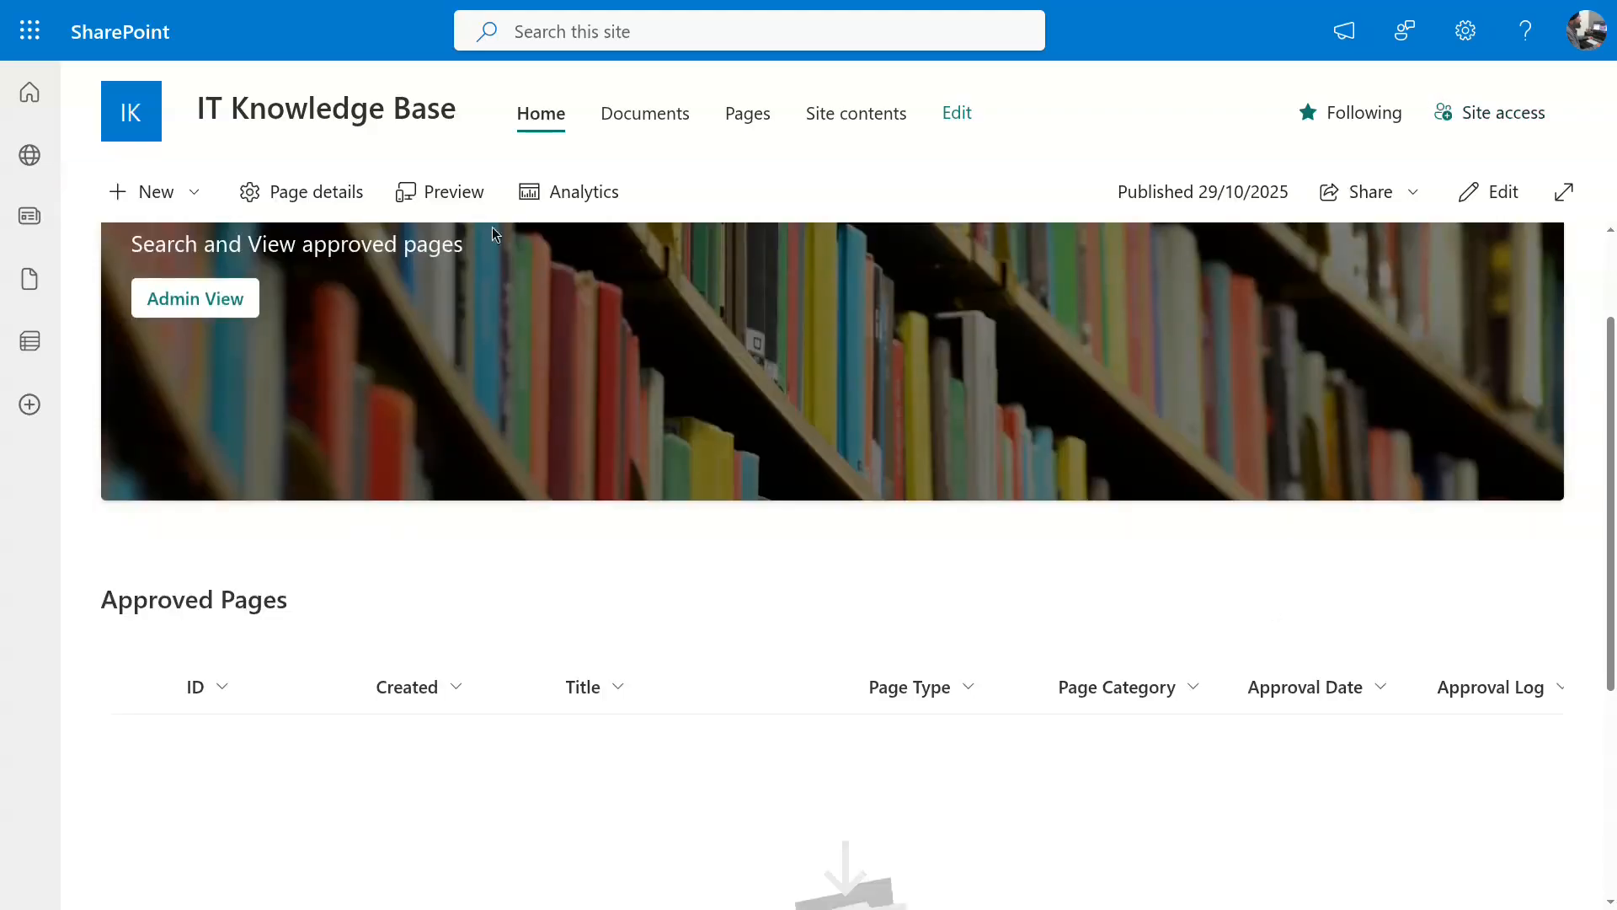
Preview the republished home page and check its banner and Approved Pages list.
left_click(448, 192)
scroll(859, 480, "down", 5)
scroll(855, 476, "up", 5)
left_click(141, 192)
scroll(332, 402, "up", 2)
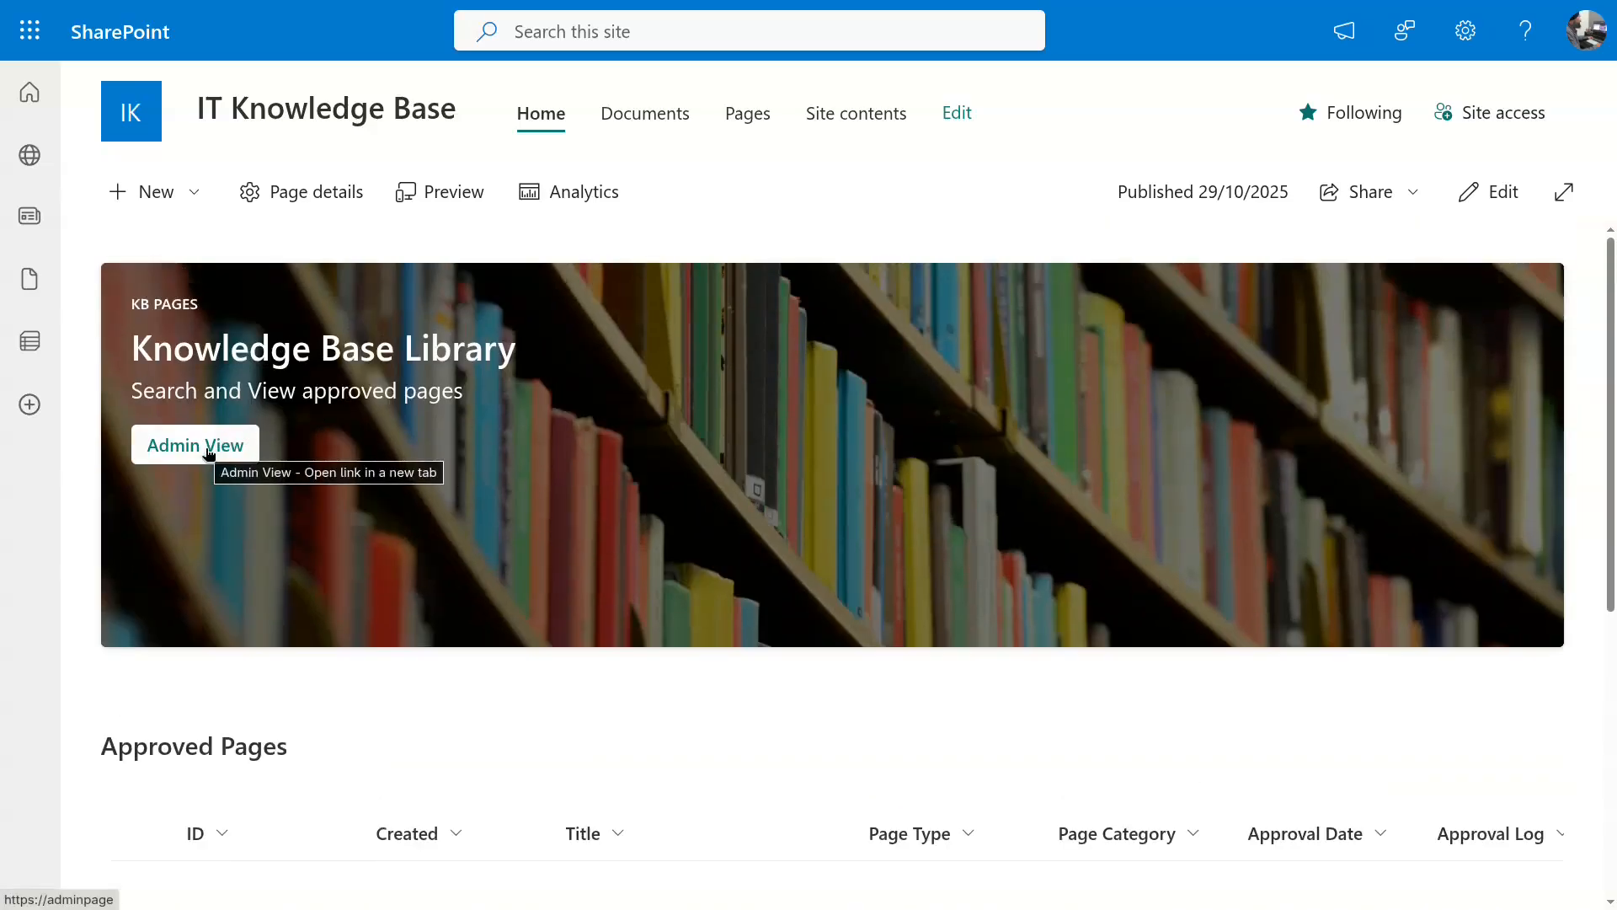
Create a new site page and add an Editorial card web part to its first section.
left_click(193, 194)
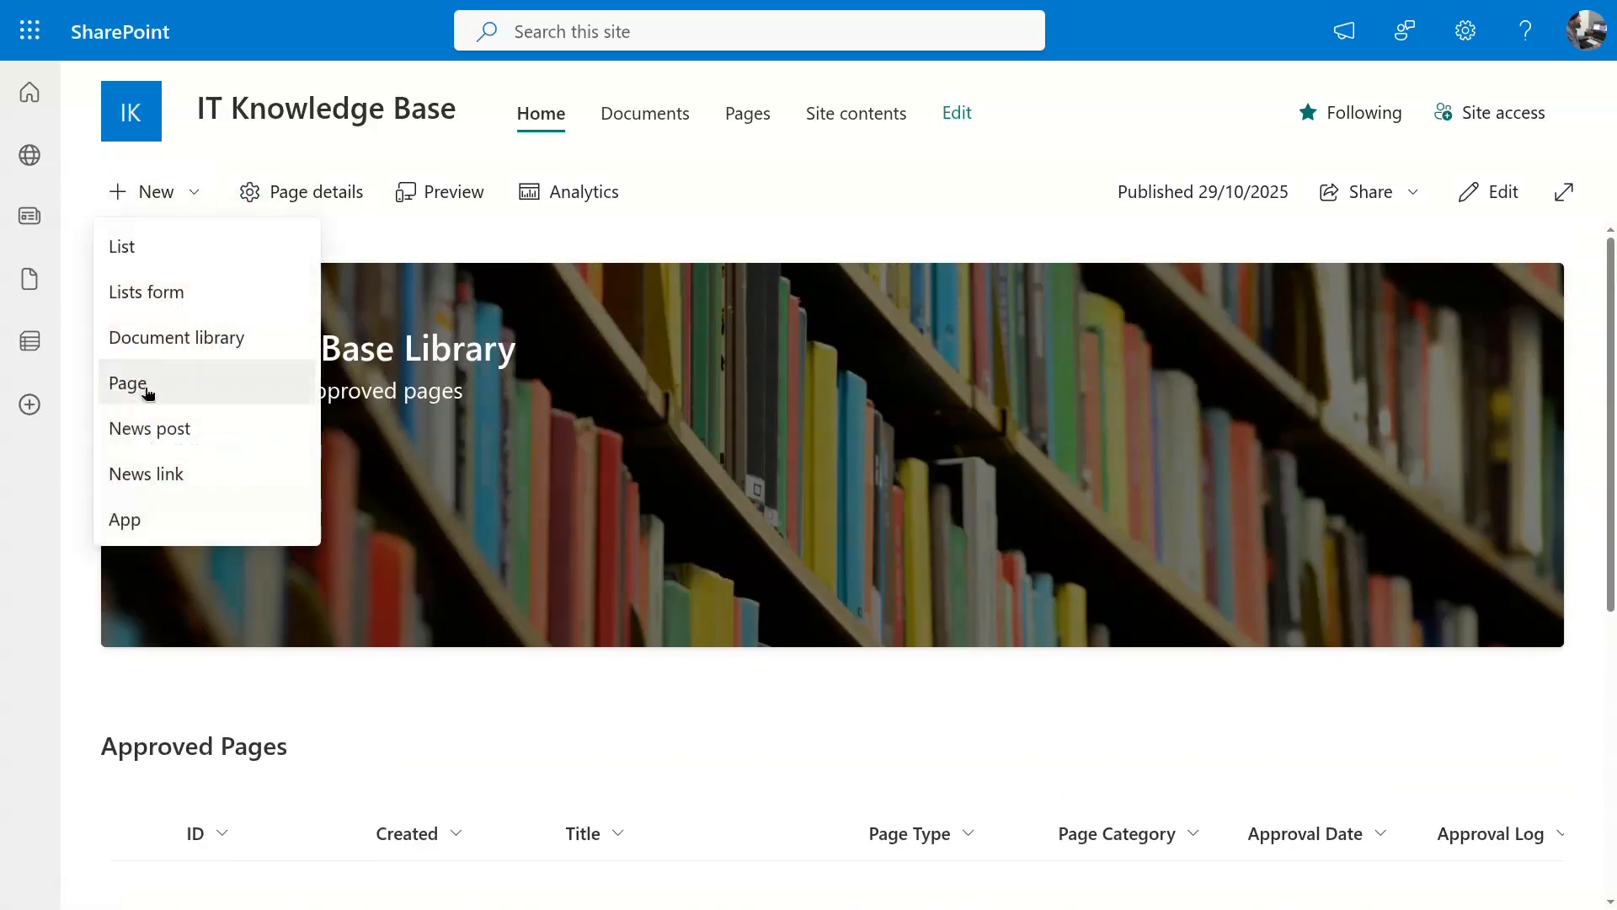
left_click(145, 383)
left_click(774, 228)
left_click(802, 202)
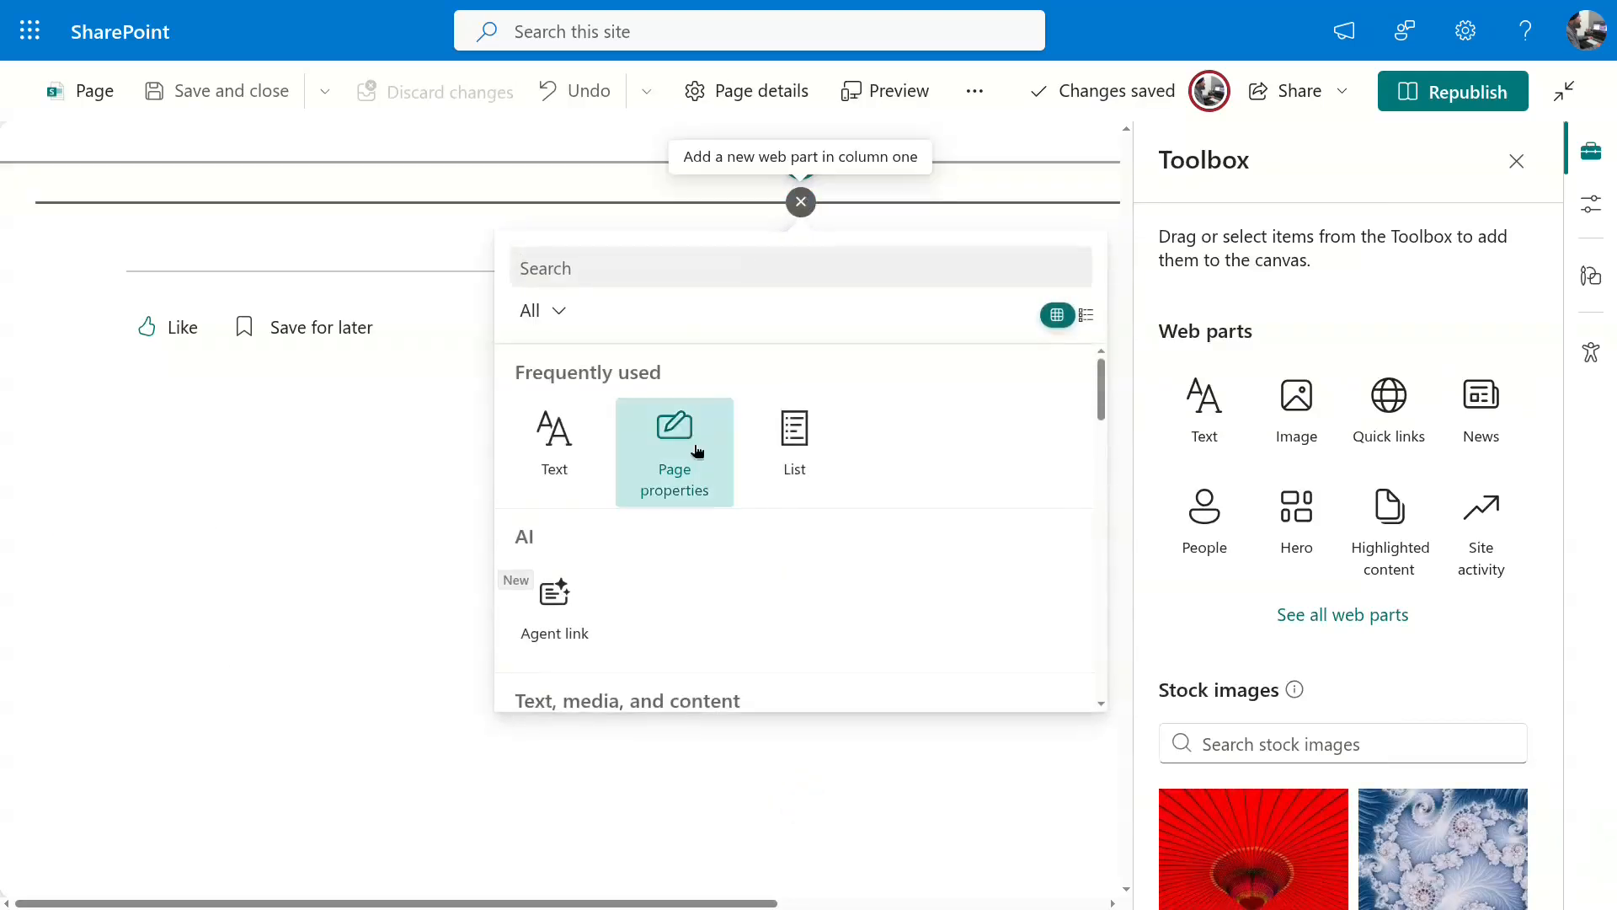
scroll(697, 452, "down", 2)
left_click(977, 526)
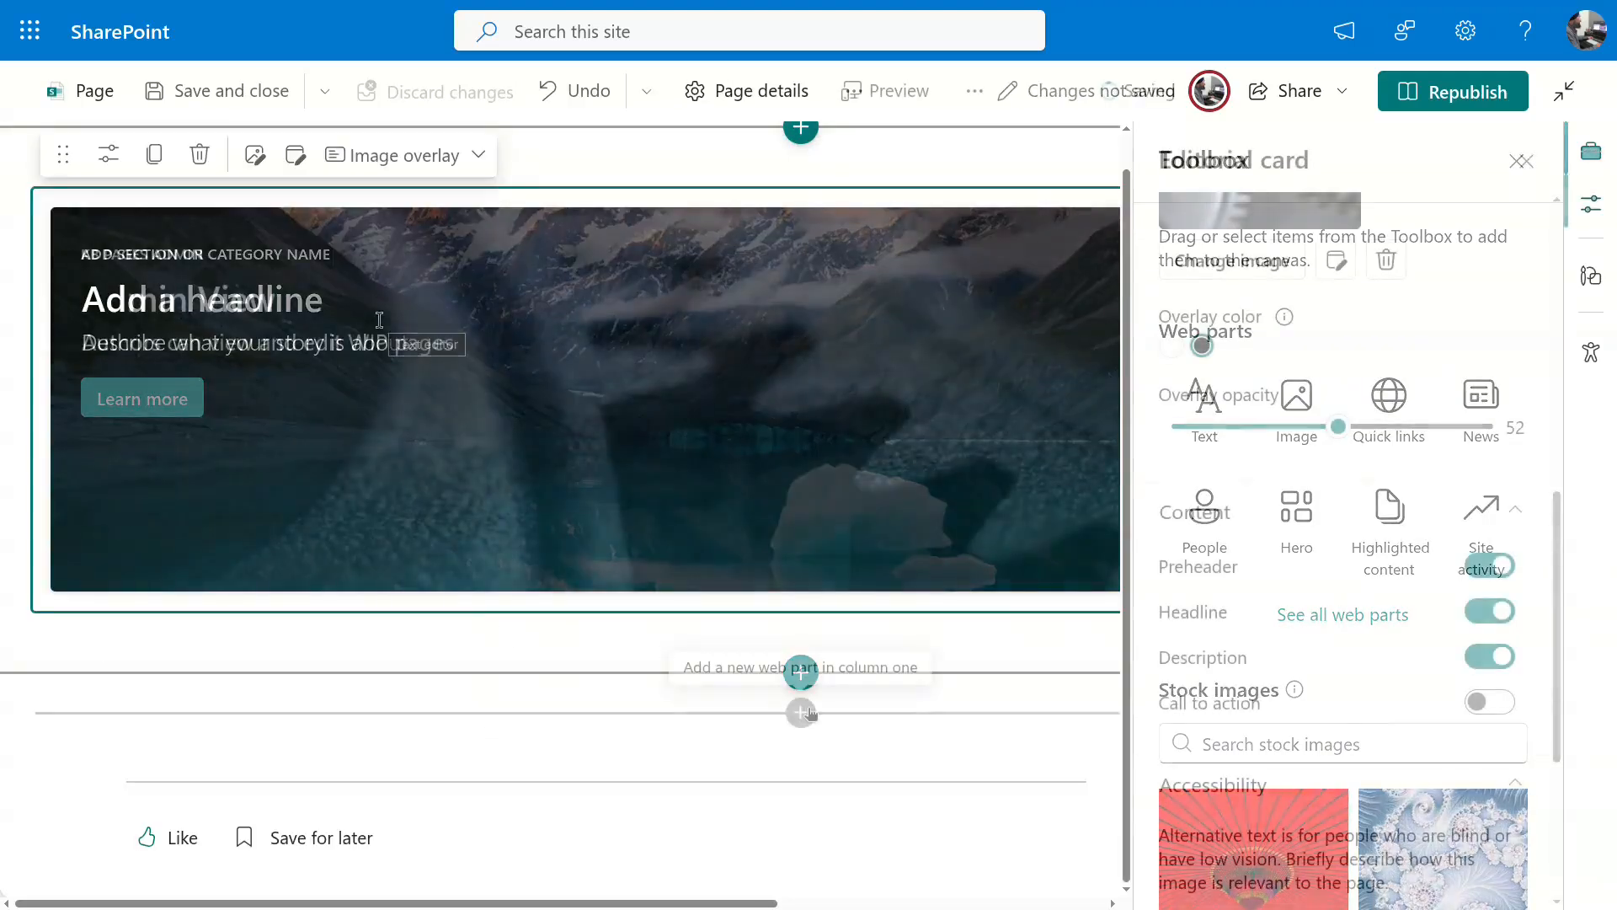
Add a Document library web part for Site Pages below the card and hide its command bar and "See all" button.
scroll(515, 408, "down", 5)
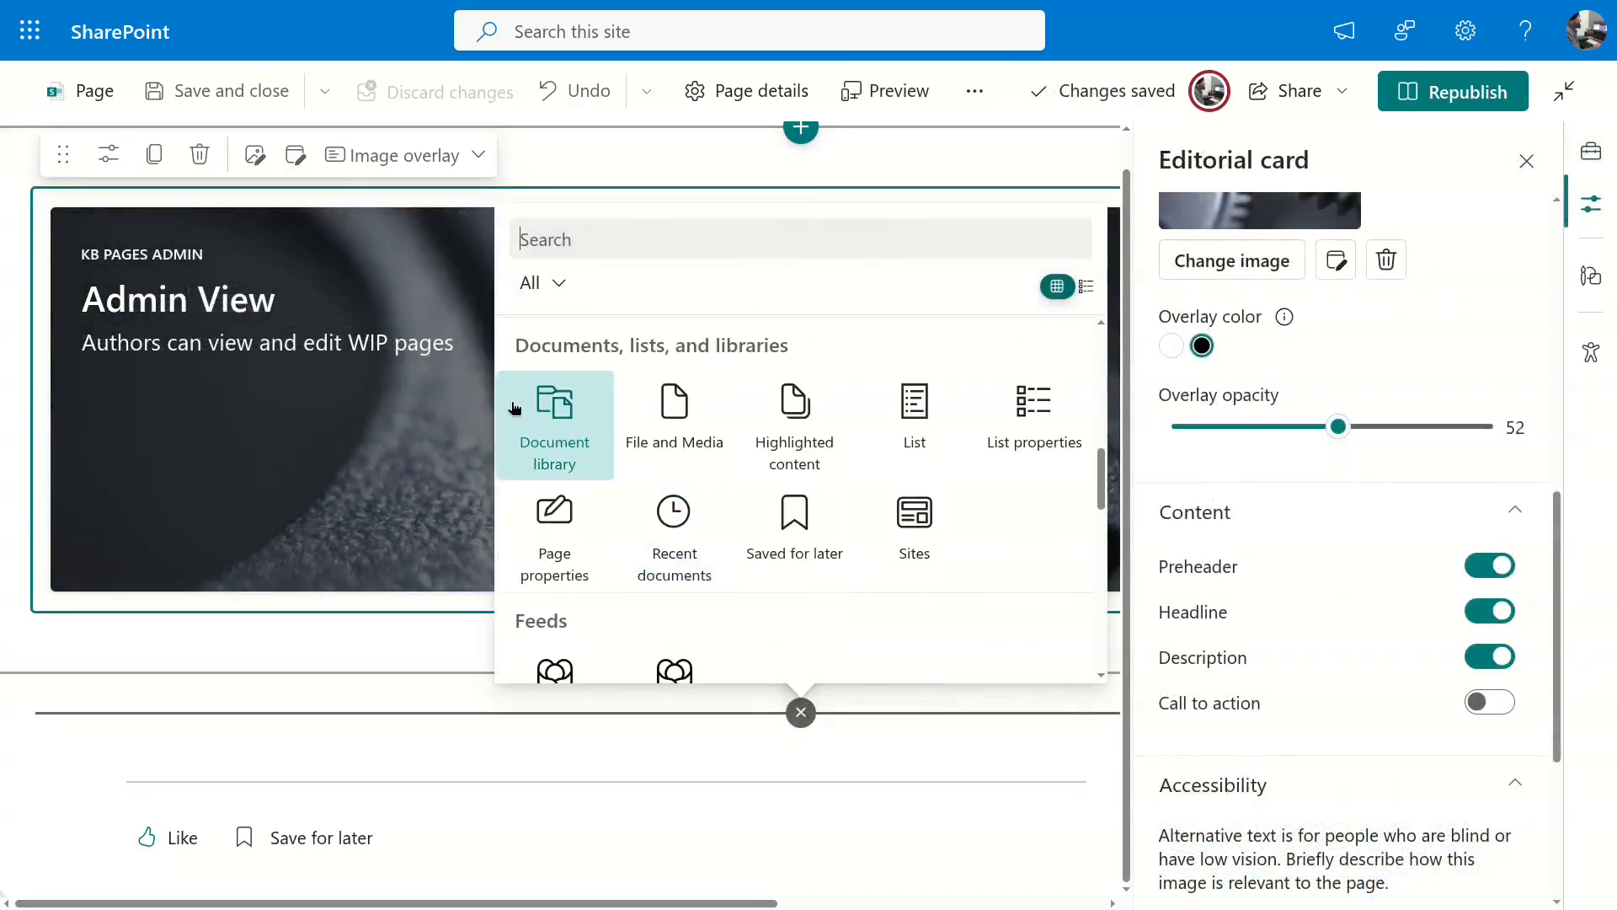
left_click(515, 409)
left_click(368, 588)
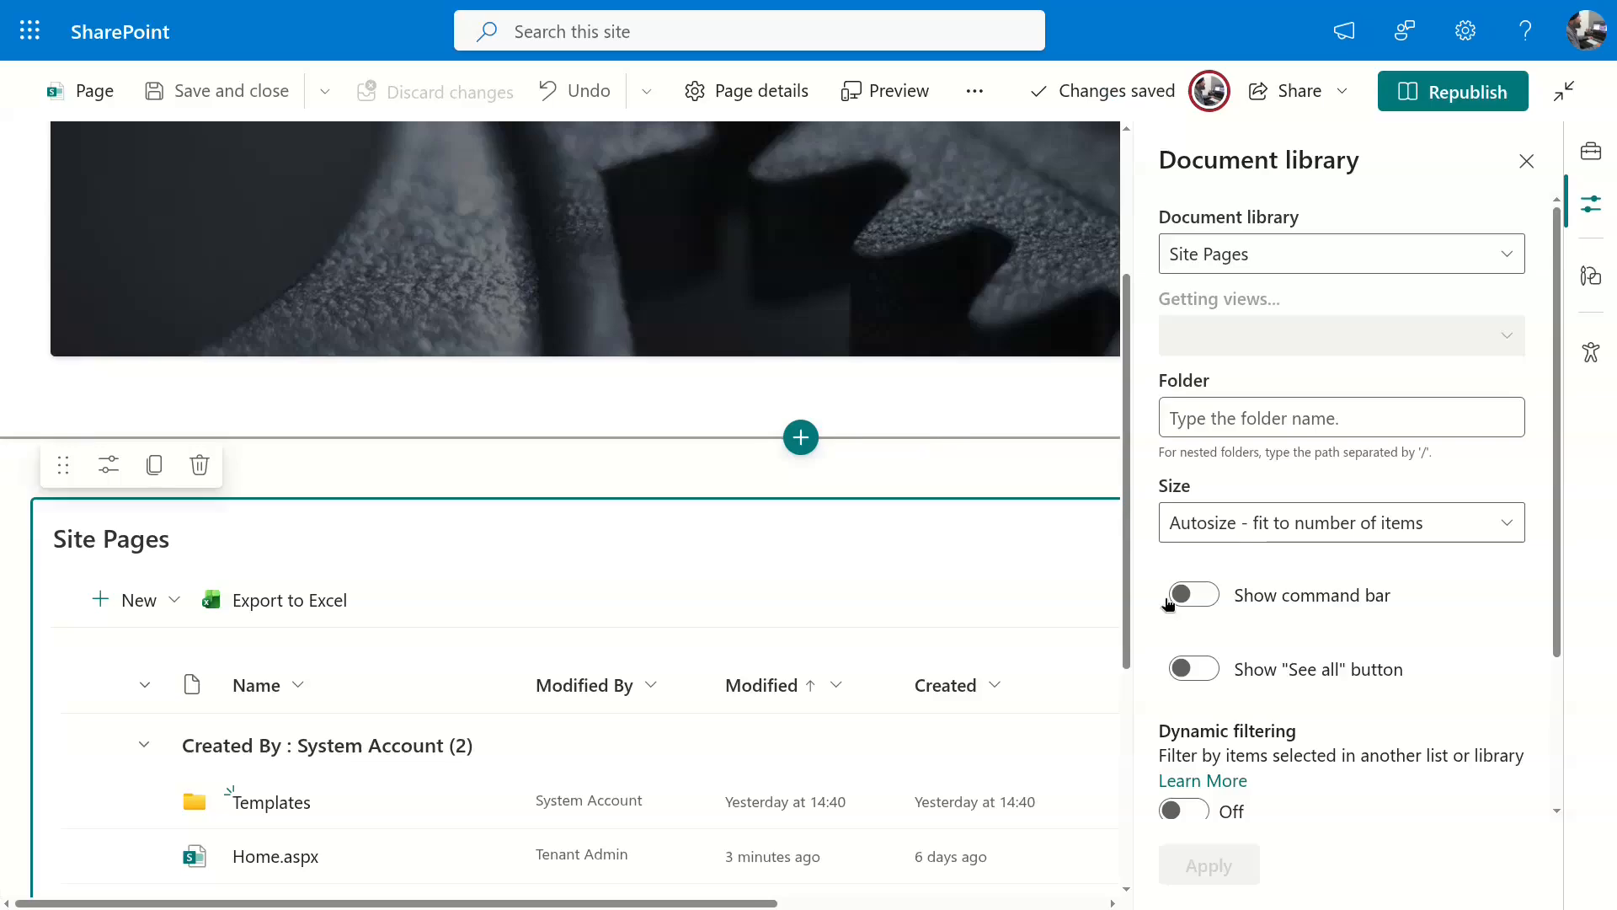
left_click(1194, 595)
left_click(1194, 668)
left_click(1209, 867)
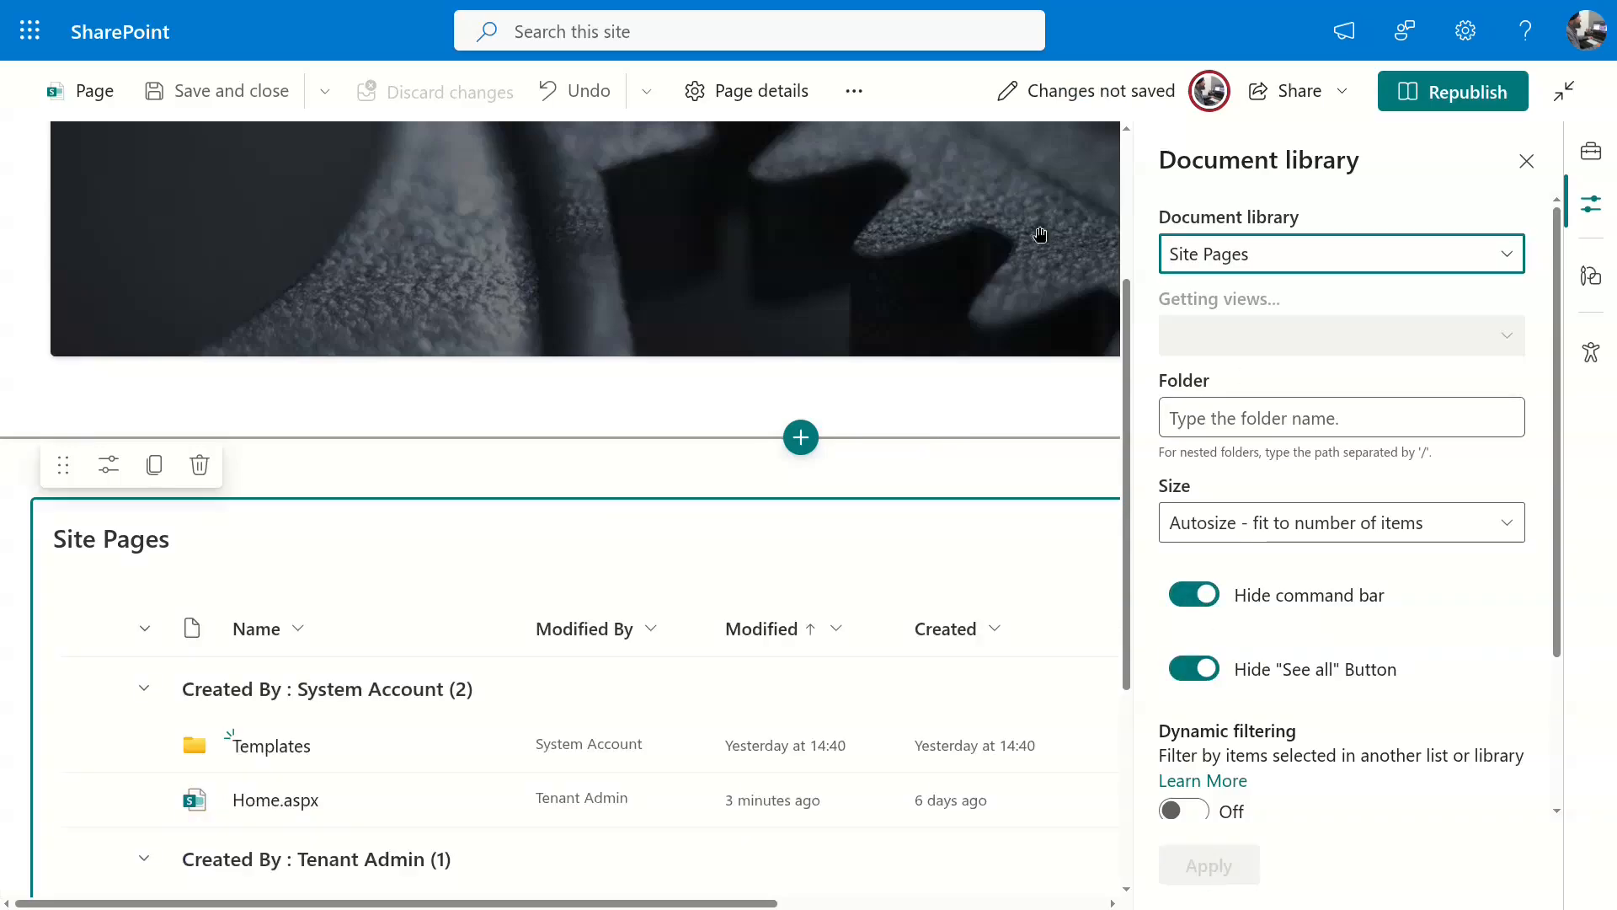
Set the library web part to the AdminHome view and retitle it "WIP Pages".
left_click(1292, 337)
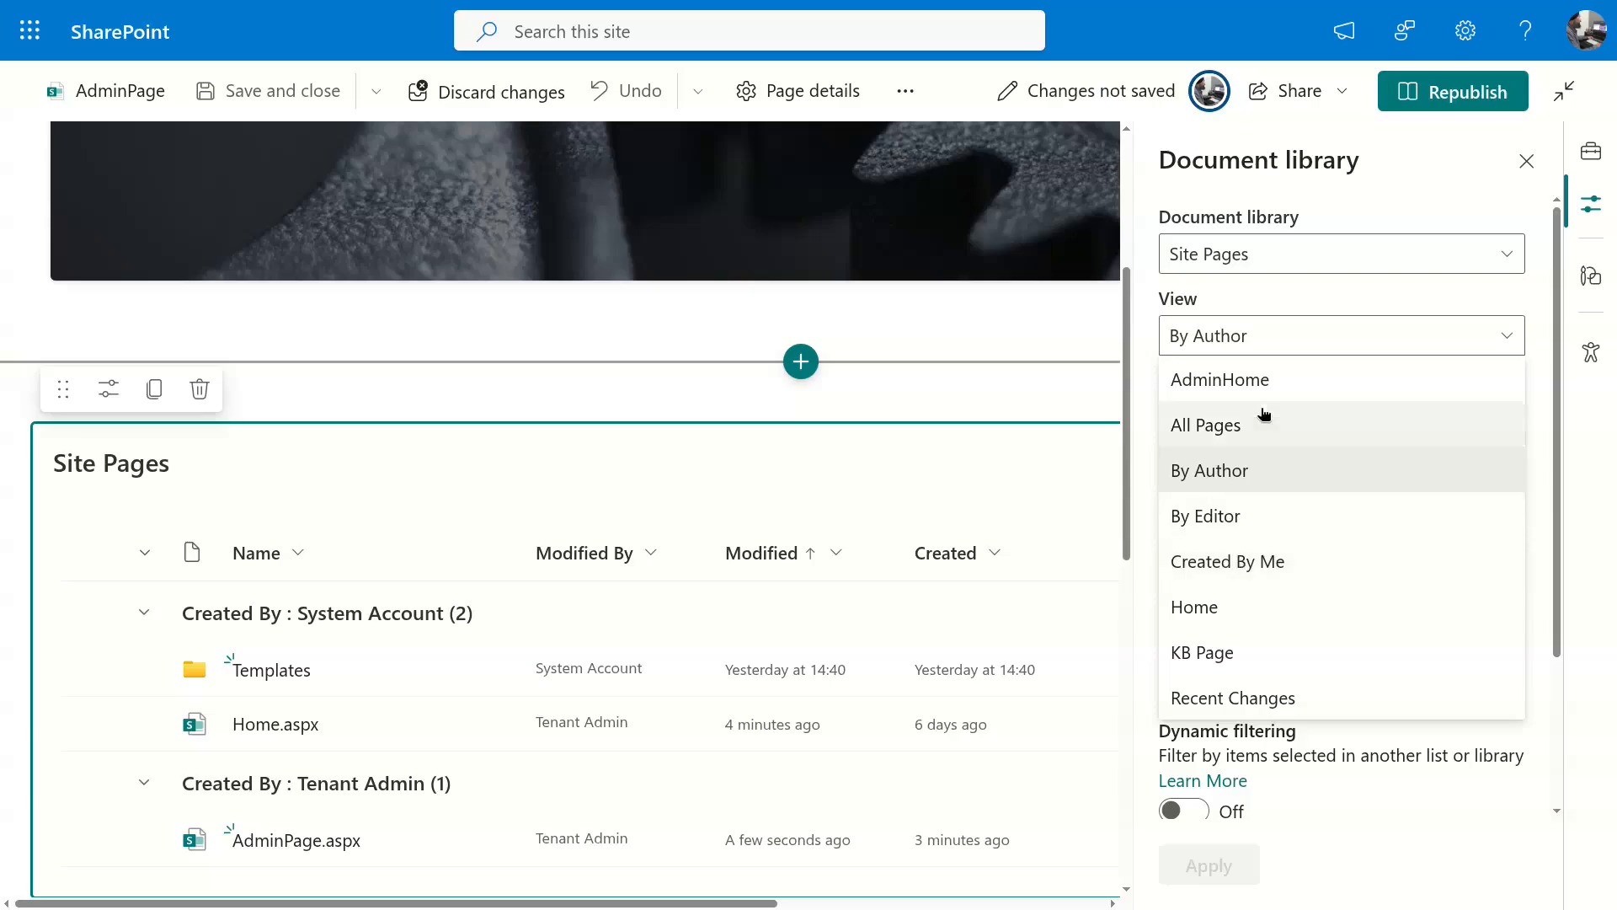
left_click(1196, 375)
left_click(1207, 868)
double_click(96, 472)
key("BackSpace")
type("WIP")
Give the editorial card a call-to-action button labelled "Create new KB page" that links to the site's /_layouts/15/createpagefromtemplate.aspx, and republish the page.
scroll(502, 795, "up", 4)
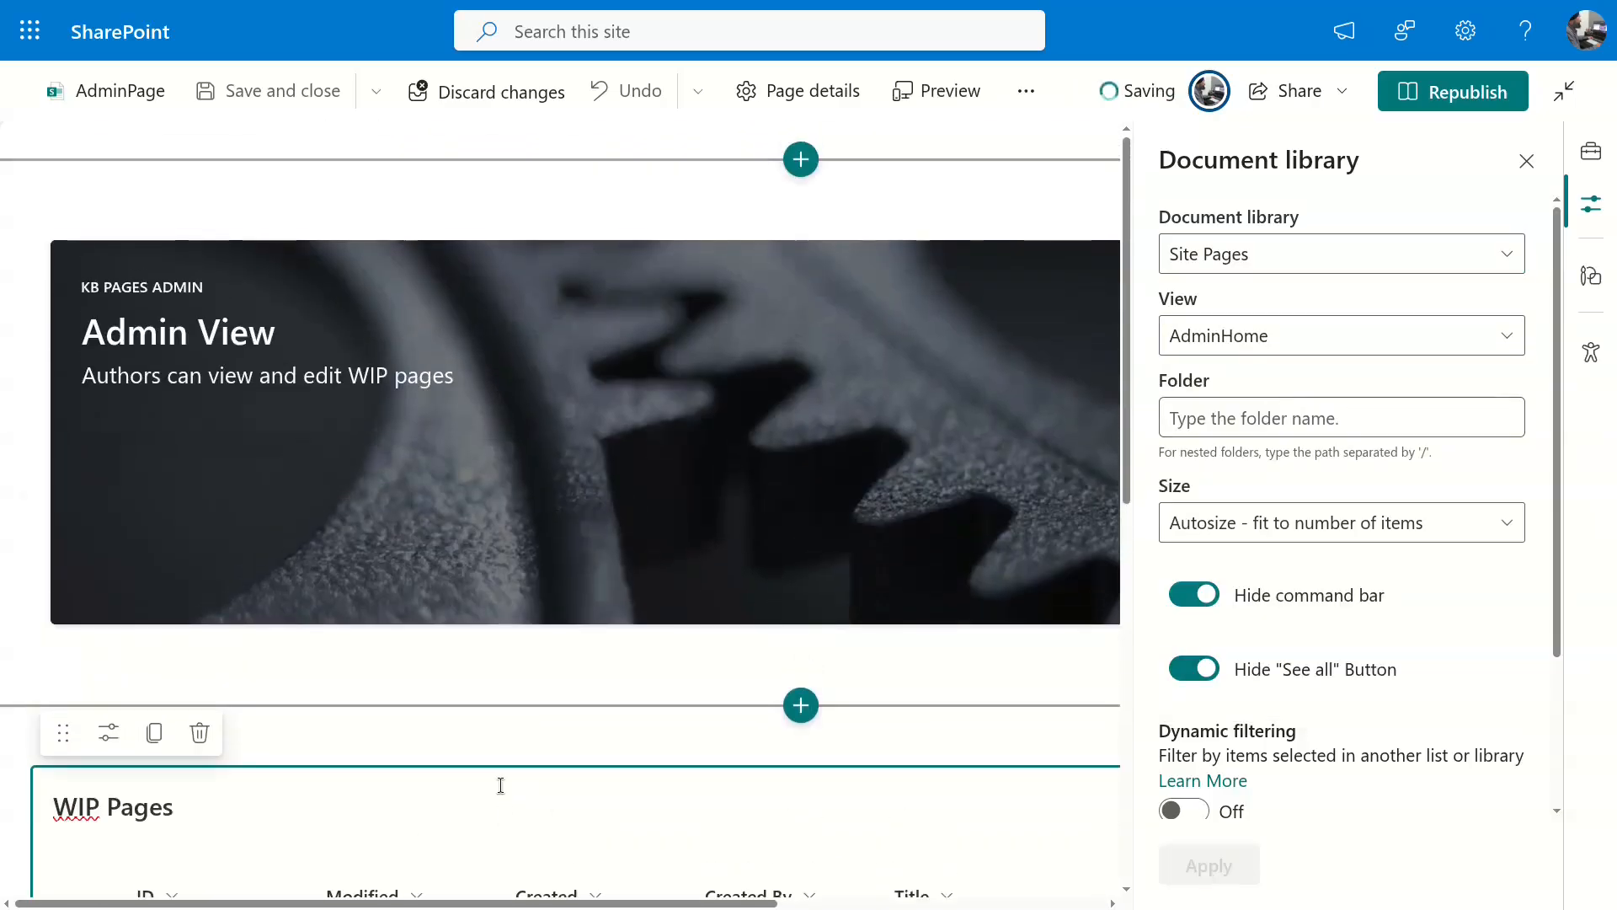
left_click(1271, 534)
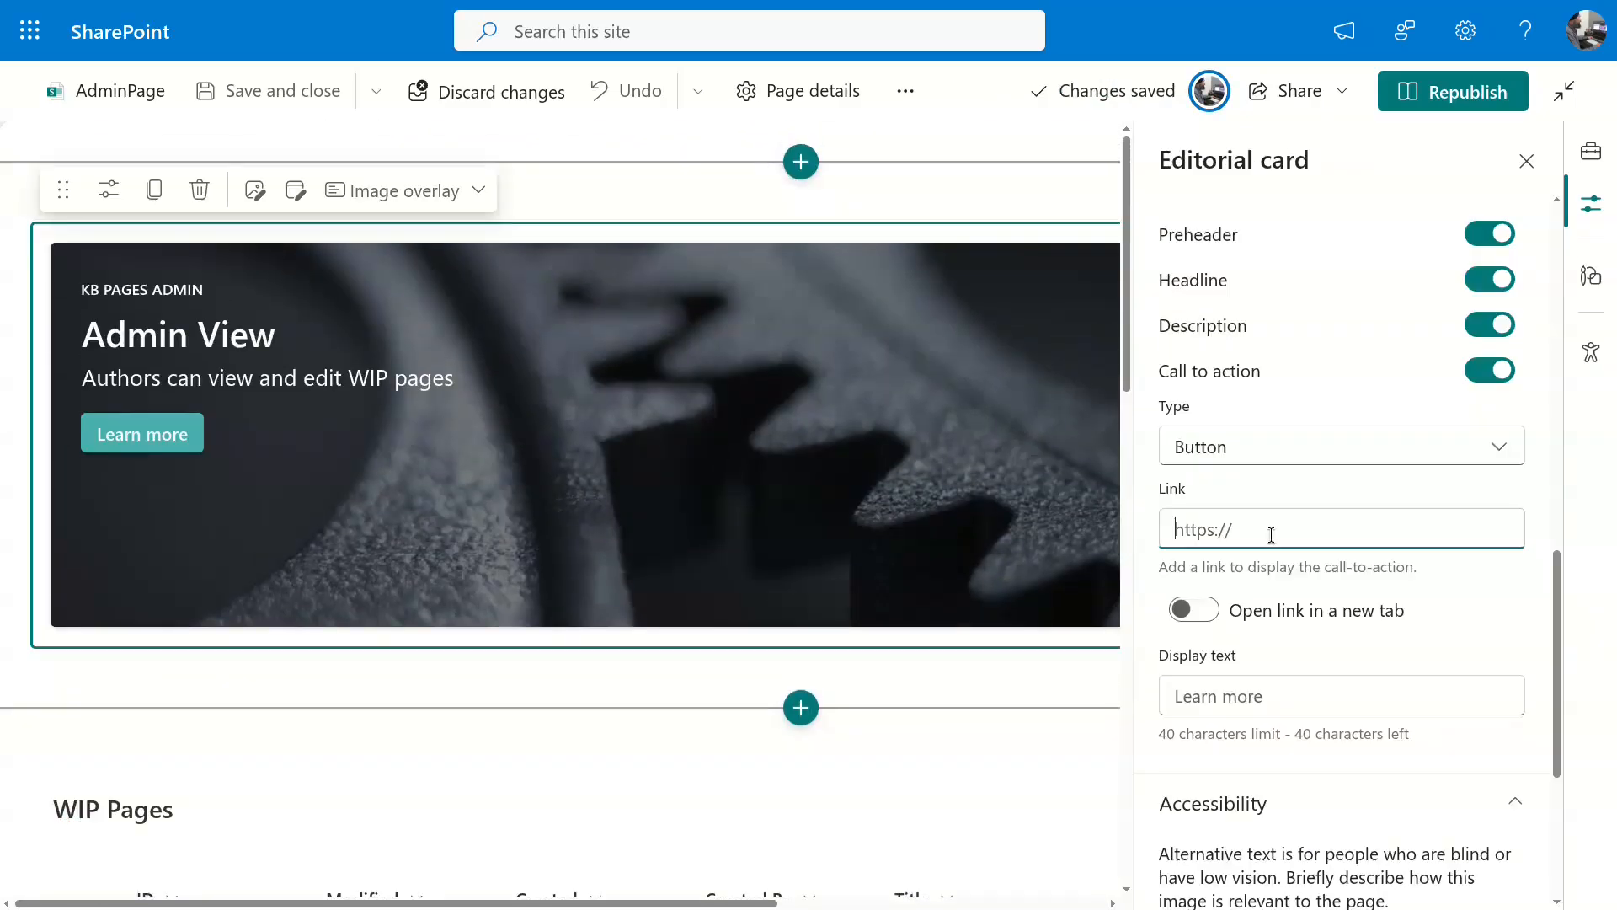
key("ctrl+v")
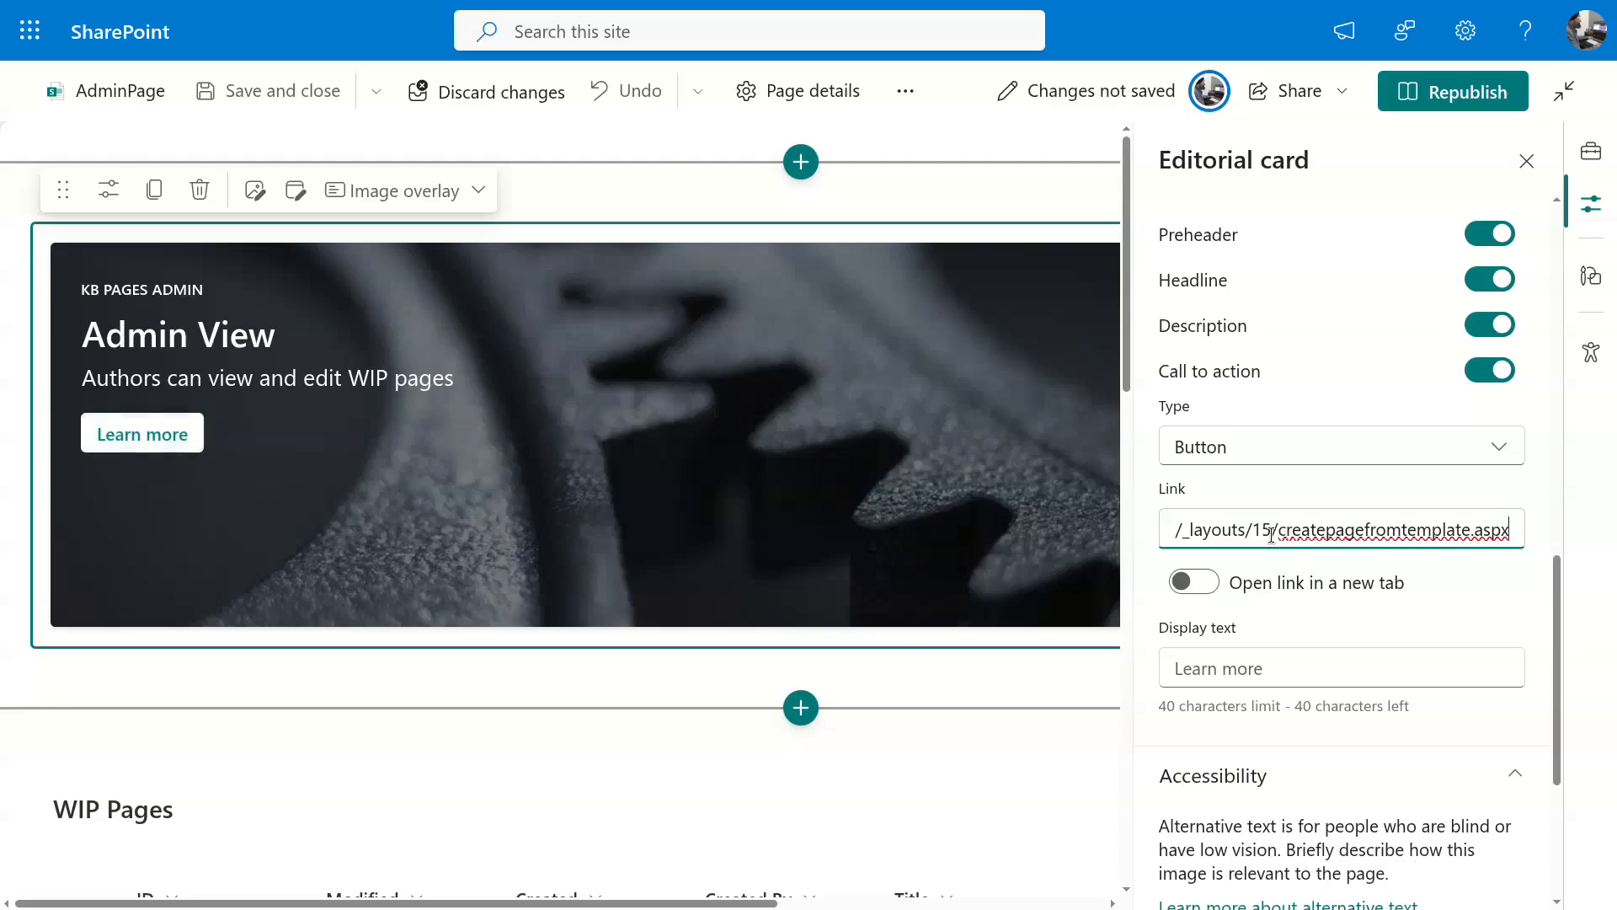
left_click(1291, 658)
type("Create new KB ")
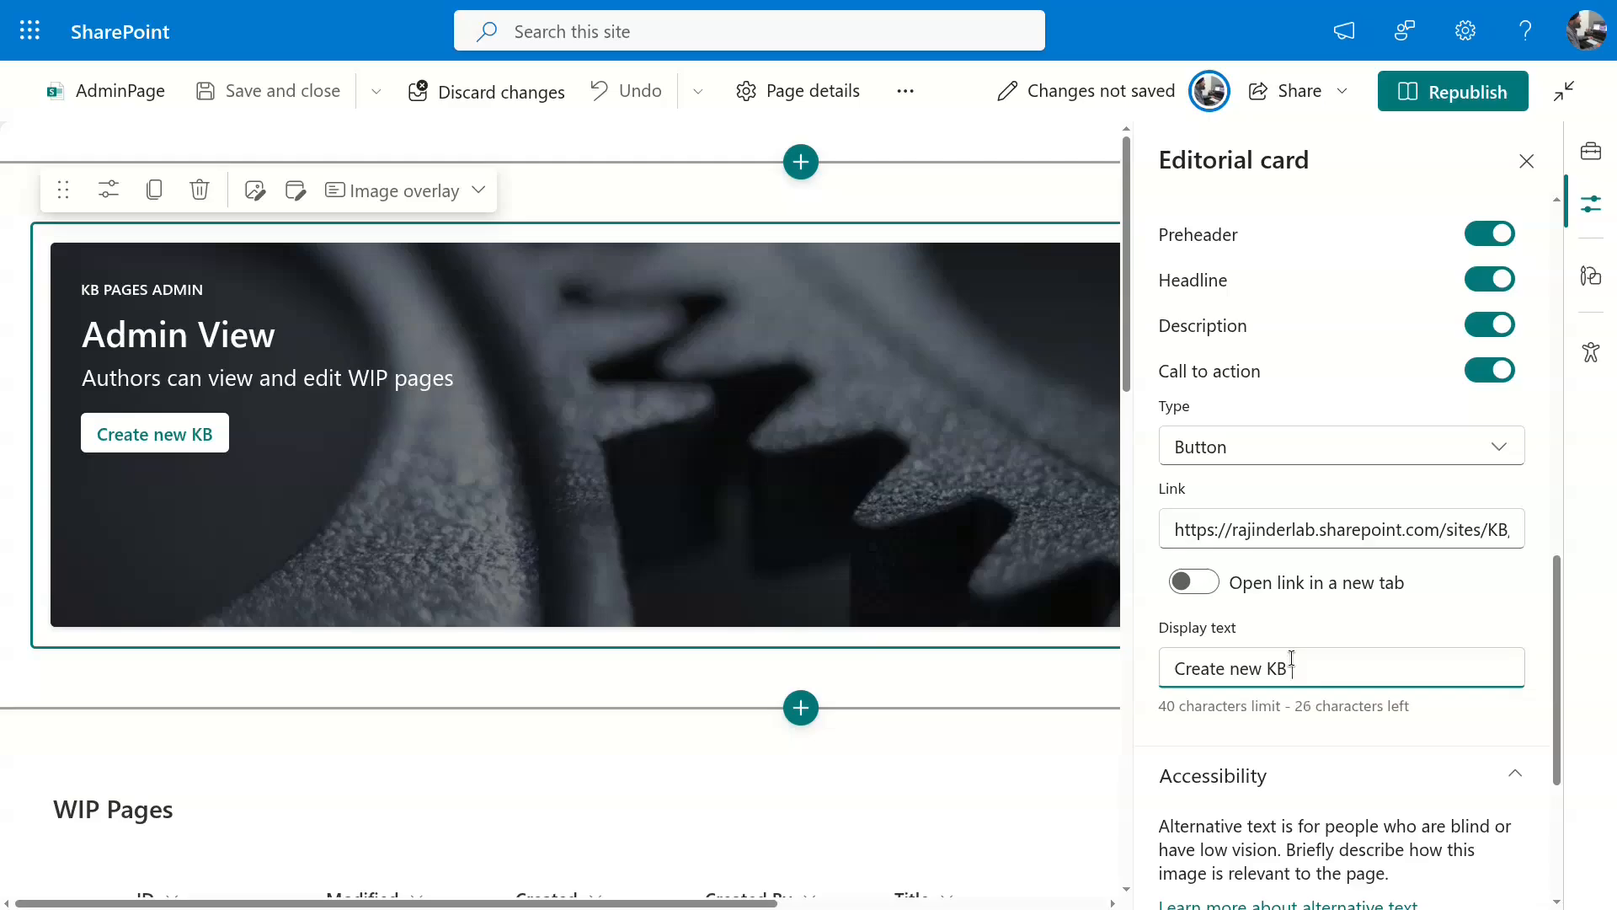
type("page")
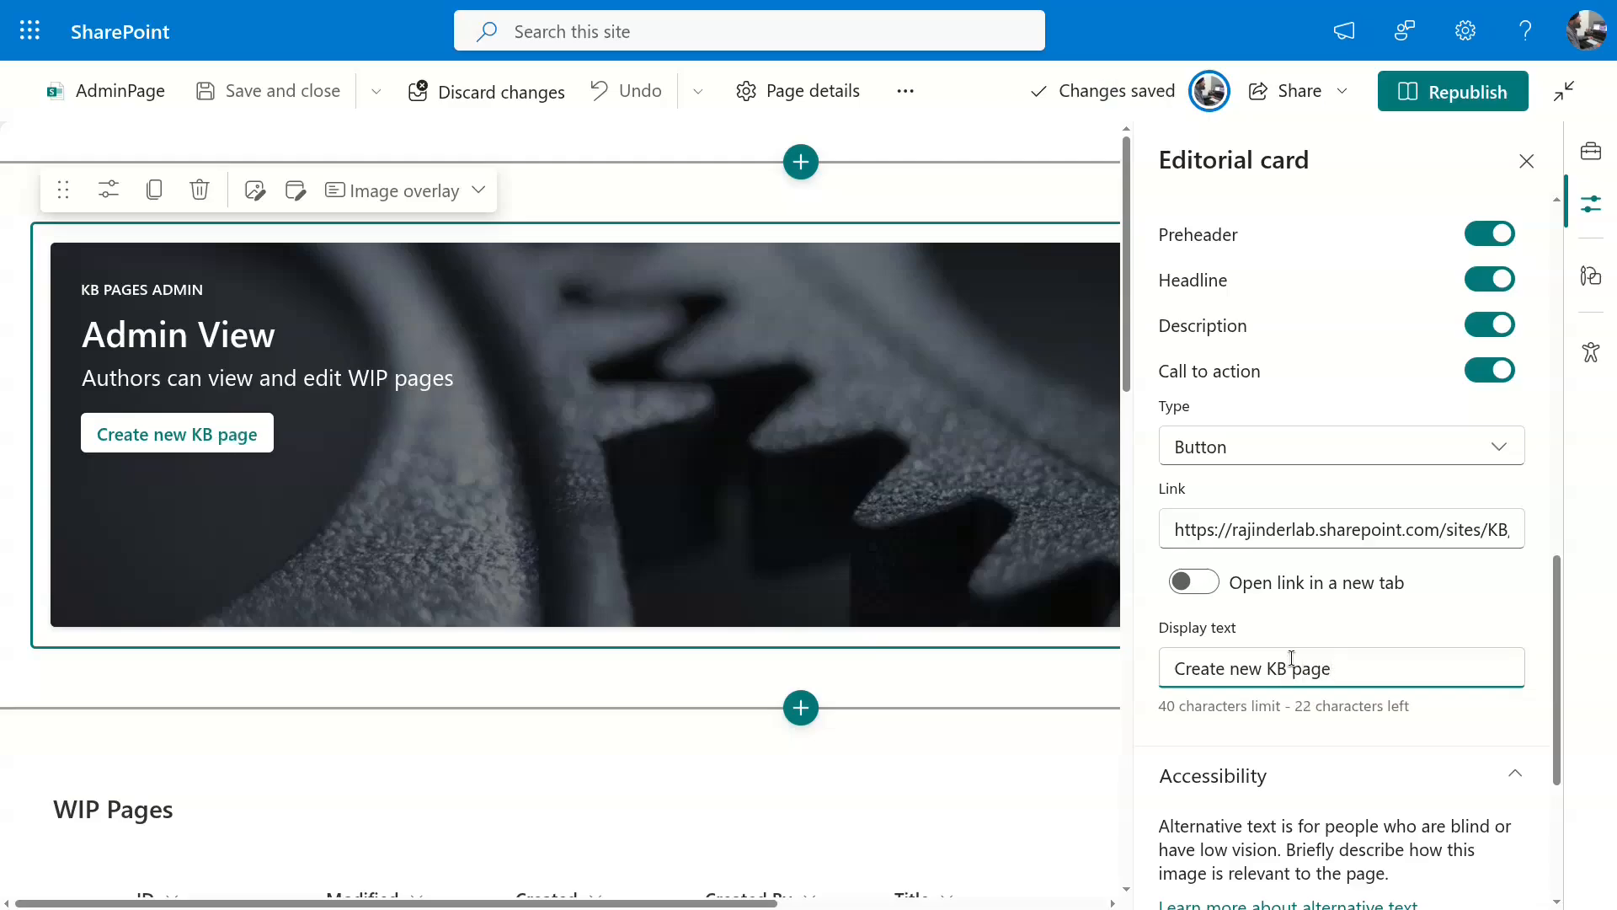
left_click(1453, 91)
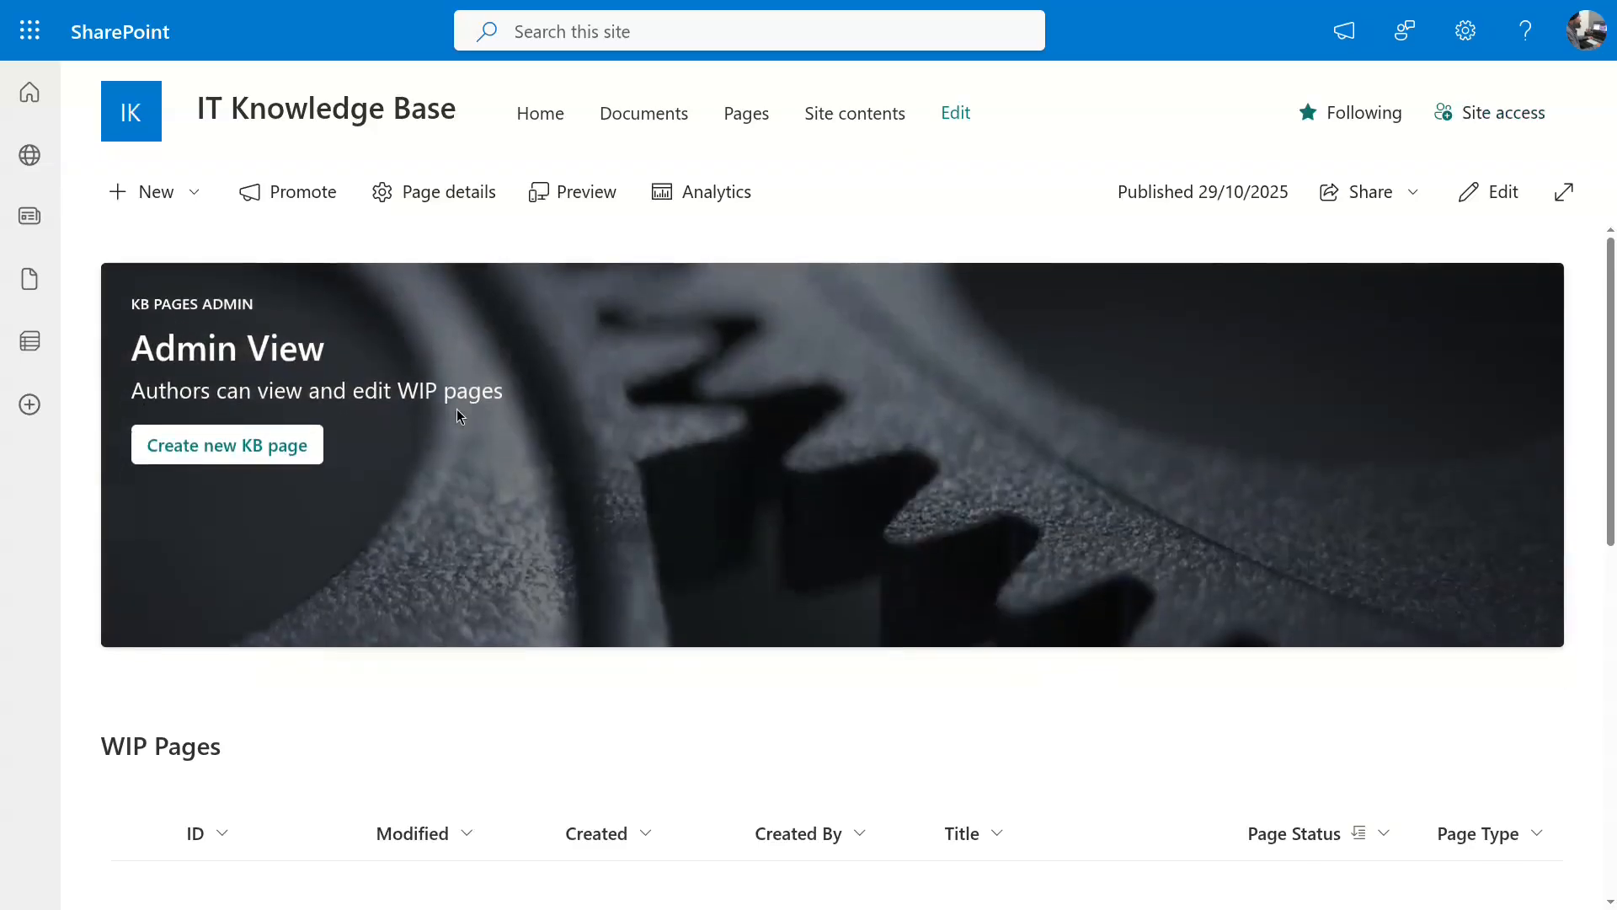
Open the advanced permission settings for AdminPage.aspx from its access management in the Site Pages library.
left_click(283, 458)
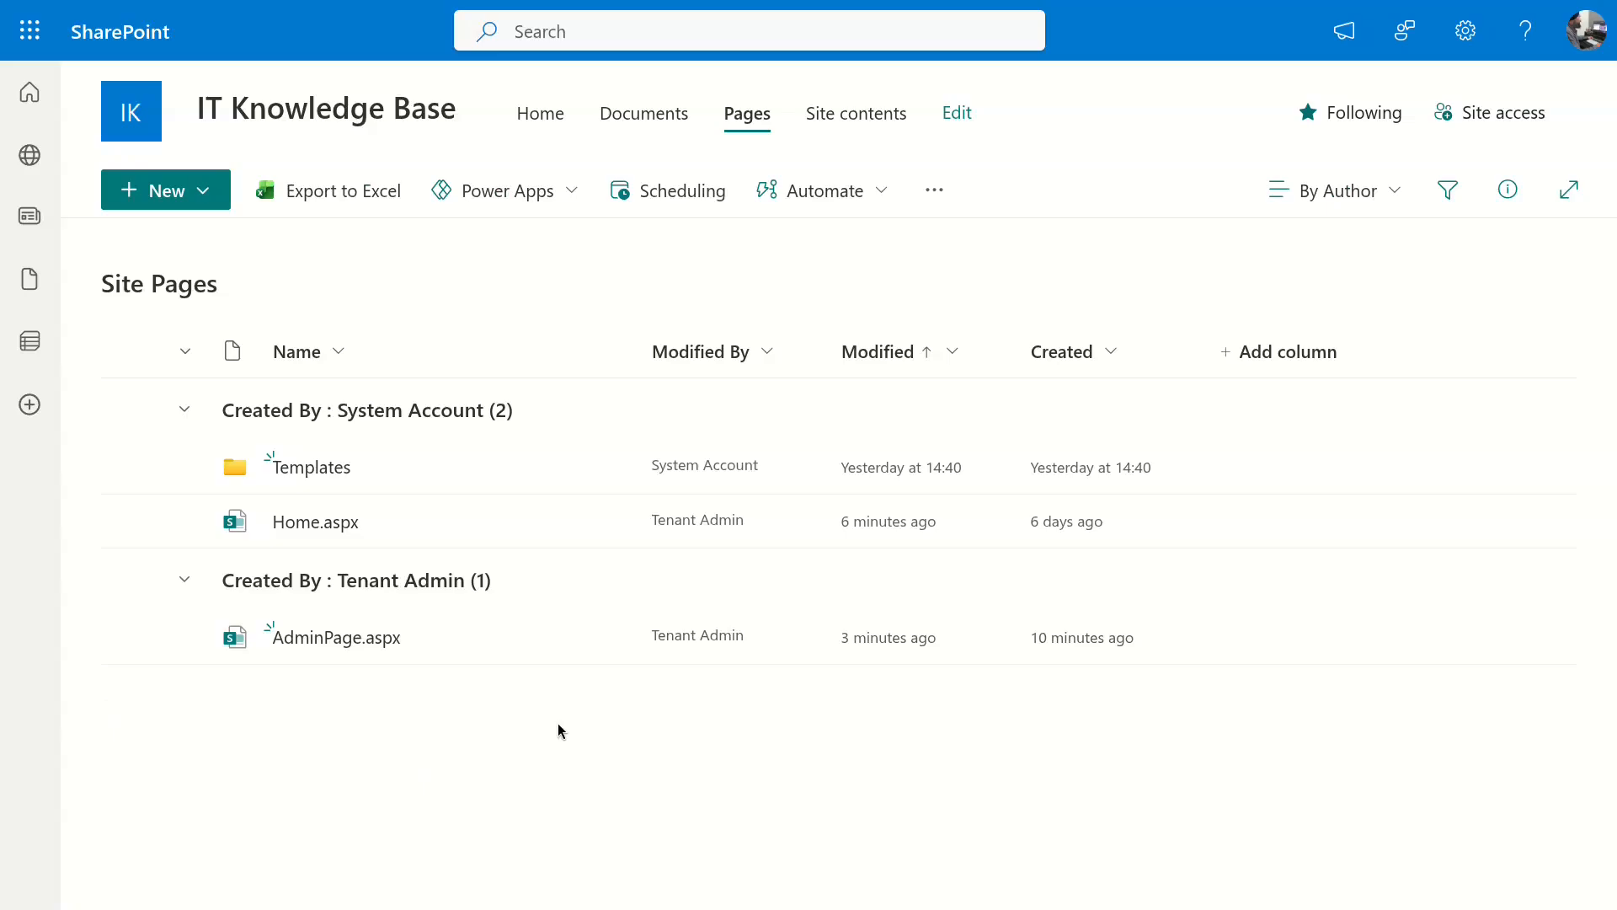
left_click(604, 640)
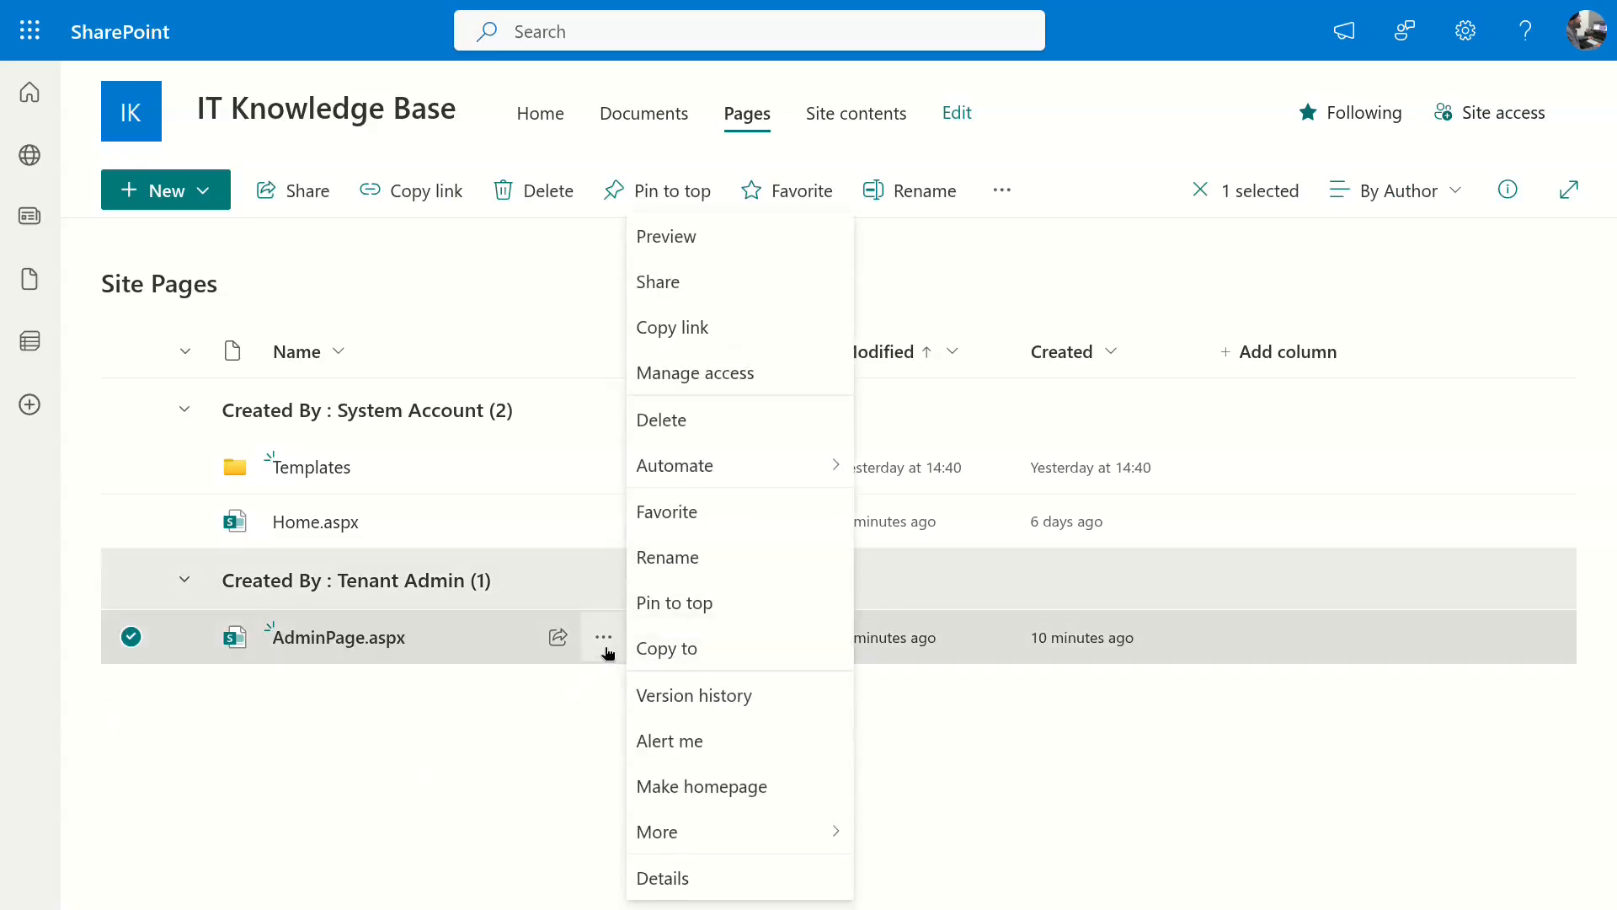
left_click(748, 373)
left_click(702, 230)
left_click(1016, 97)
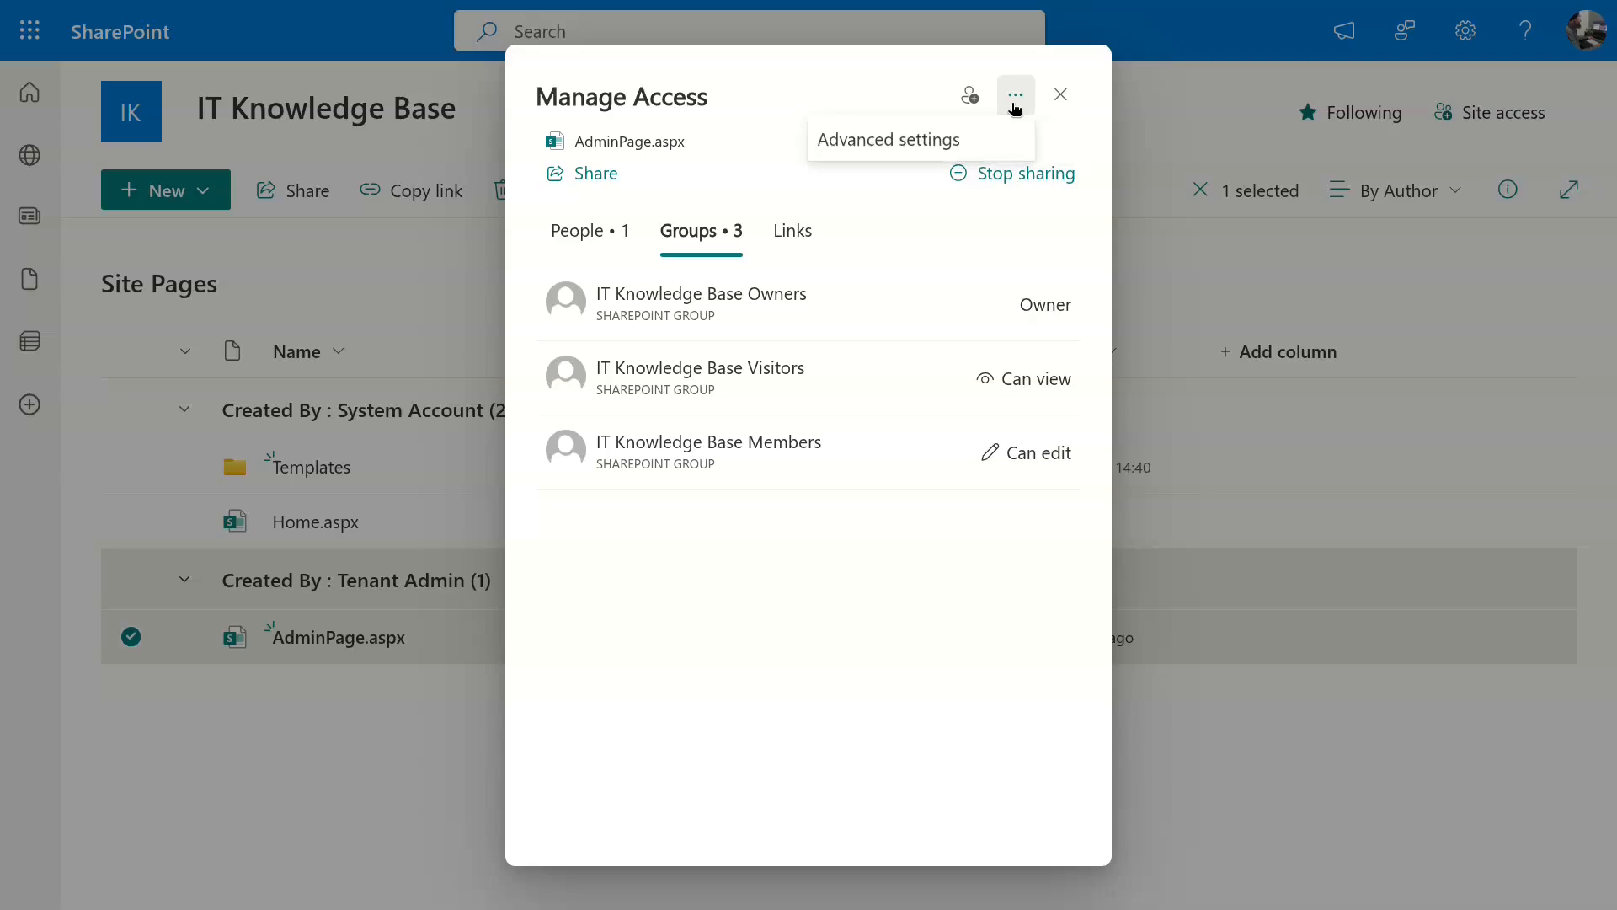
left_click(963, 139)
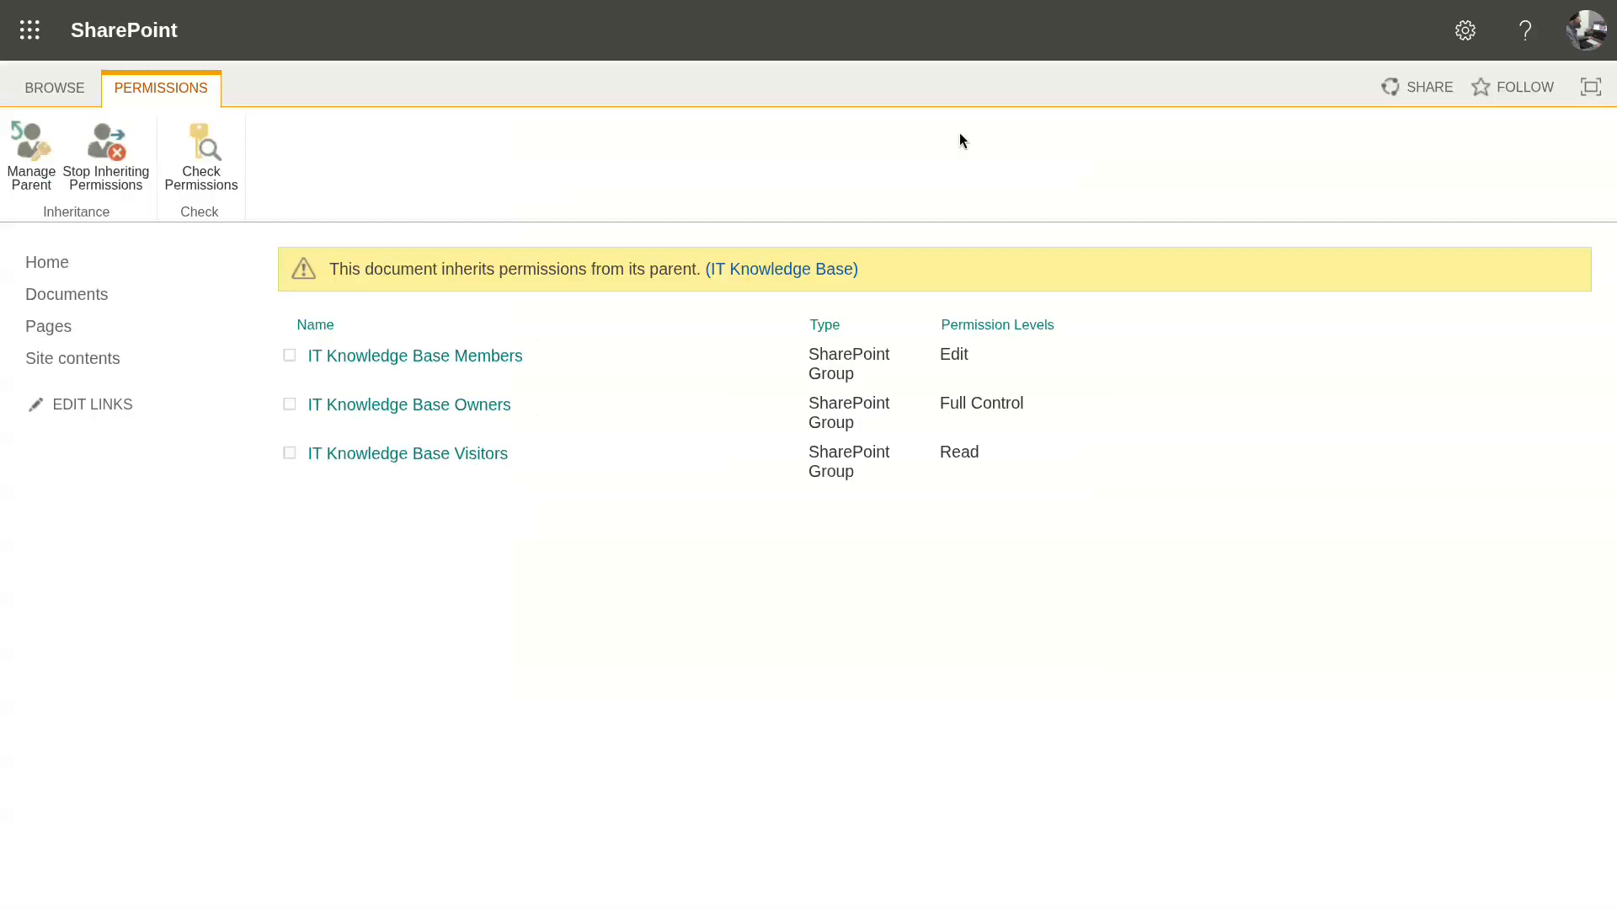
Stop AdminPage from inheriting permissions and remove all of its existing SharePoint groups.
left_click(131, 165)
left_click(958, 113)
left_click(298, 326)
left_click(325, 170)
left_click(928, 129)
Grant kb.Owners the Edit permission level on AdminPage, with the email invitation turned off.
left_click(141, 156)
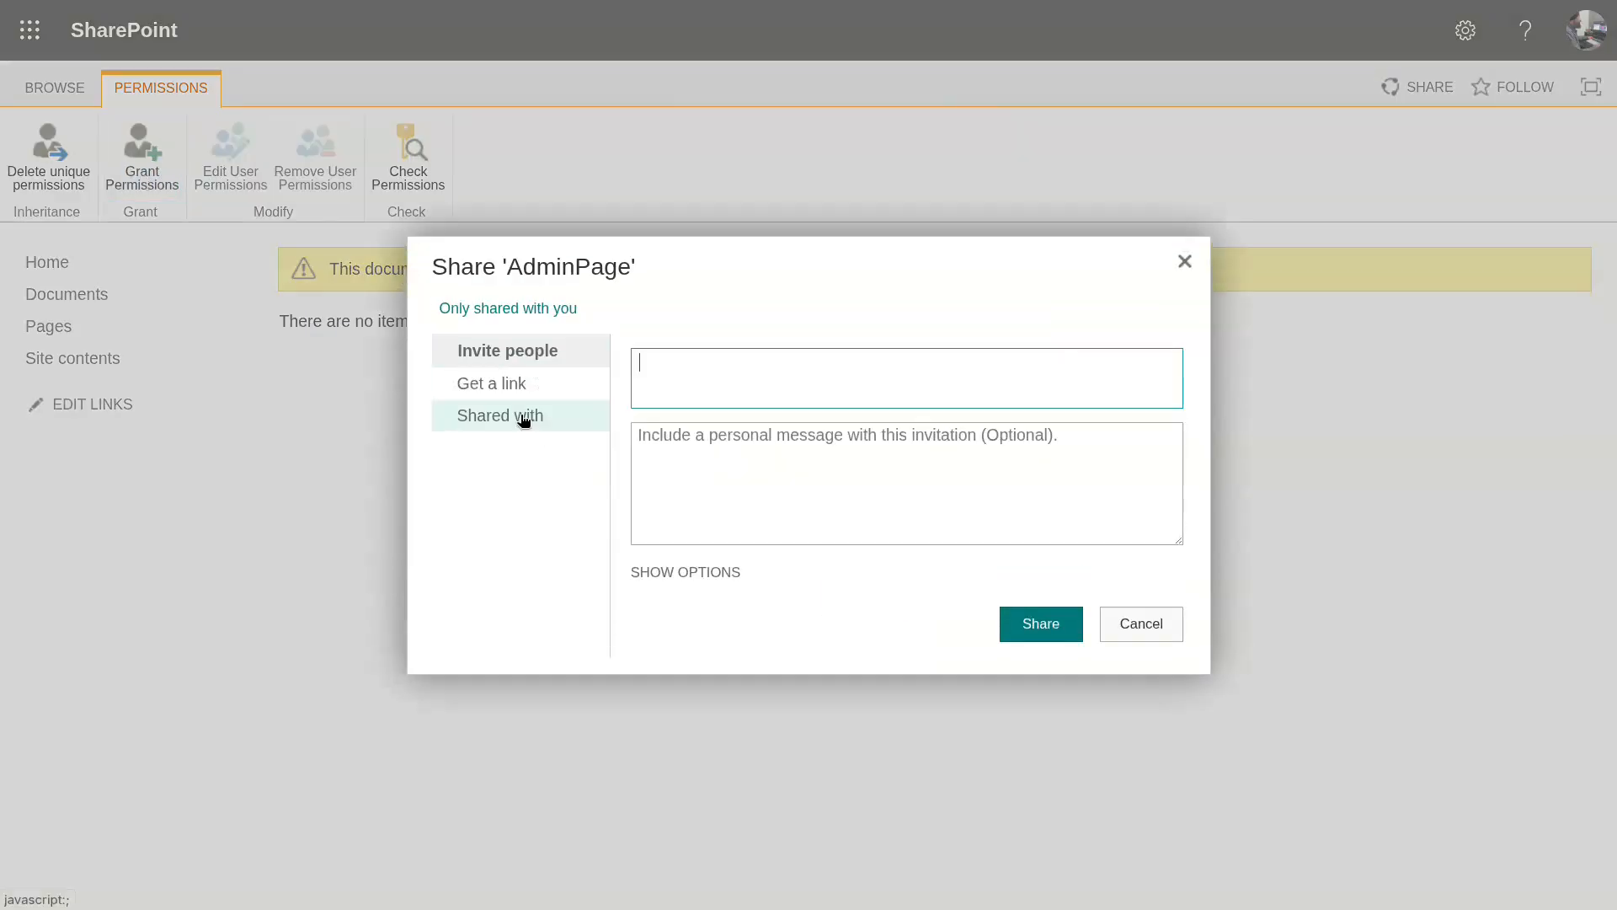
left_click(686, 572)
left_click(716, 556)
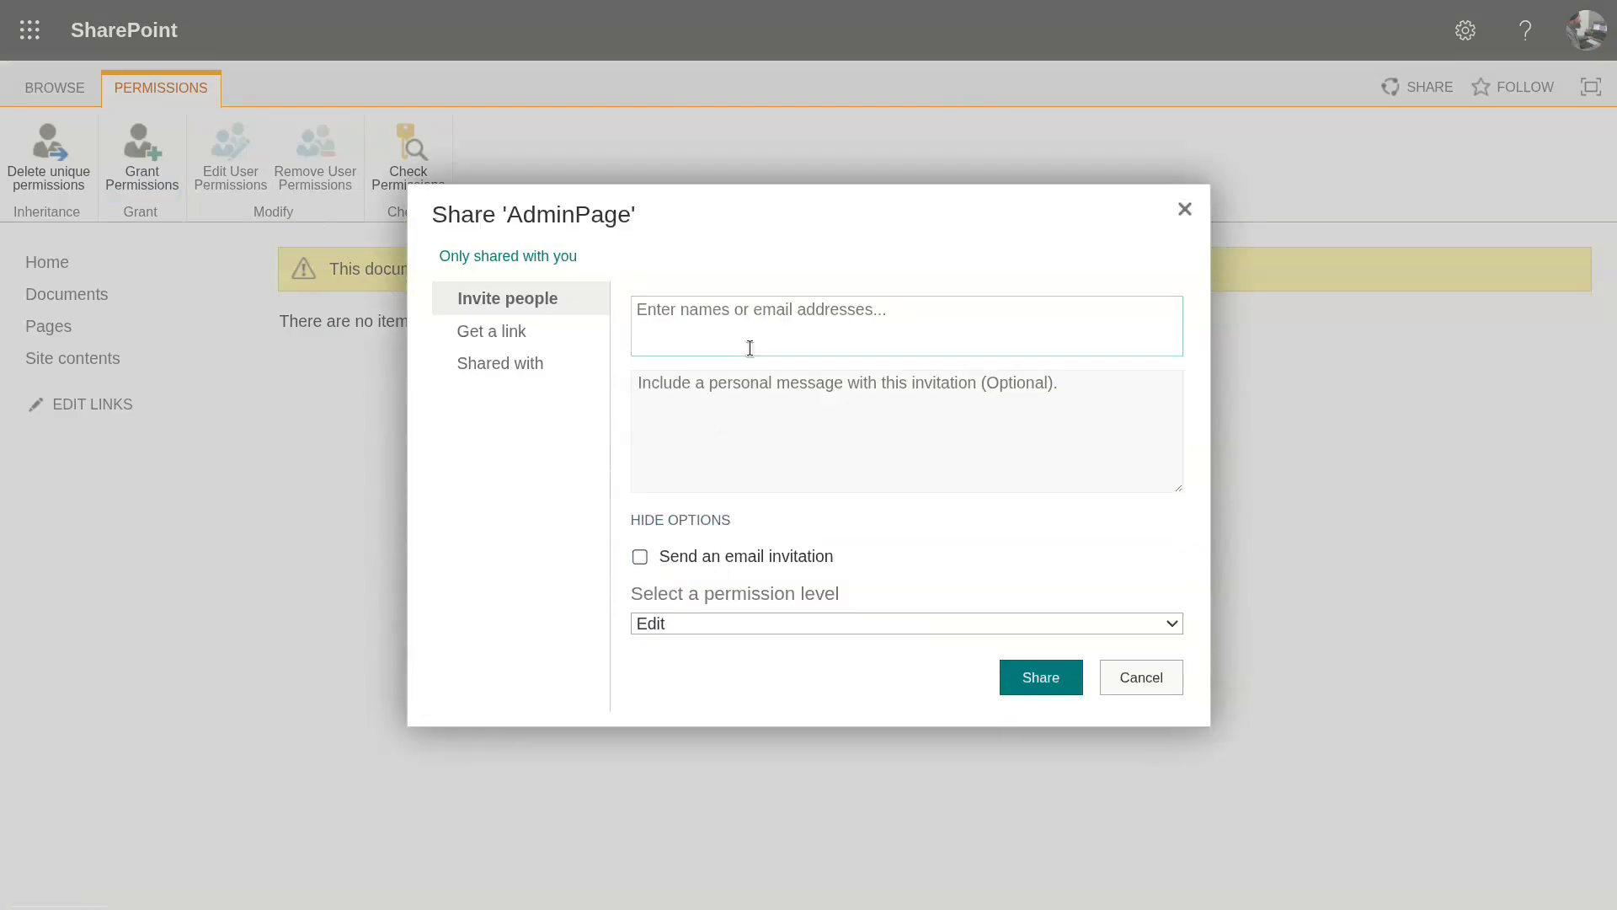
left_click(825, 332)
type("kb.own")
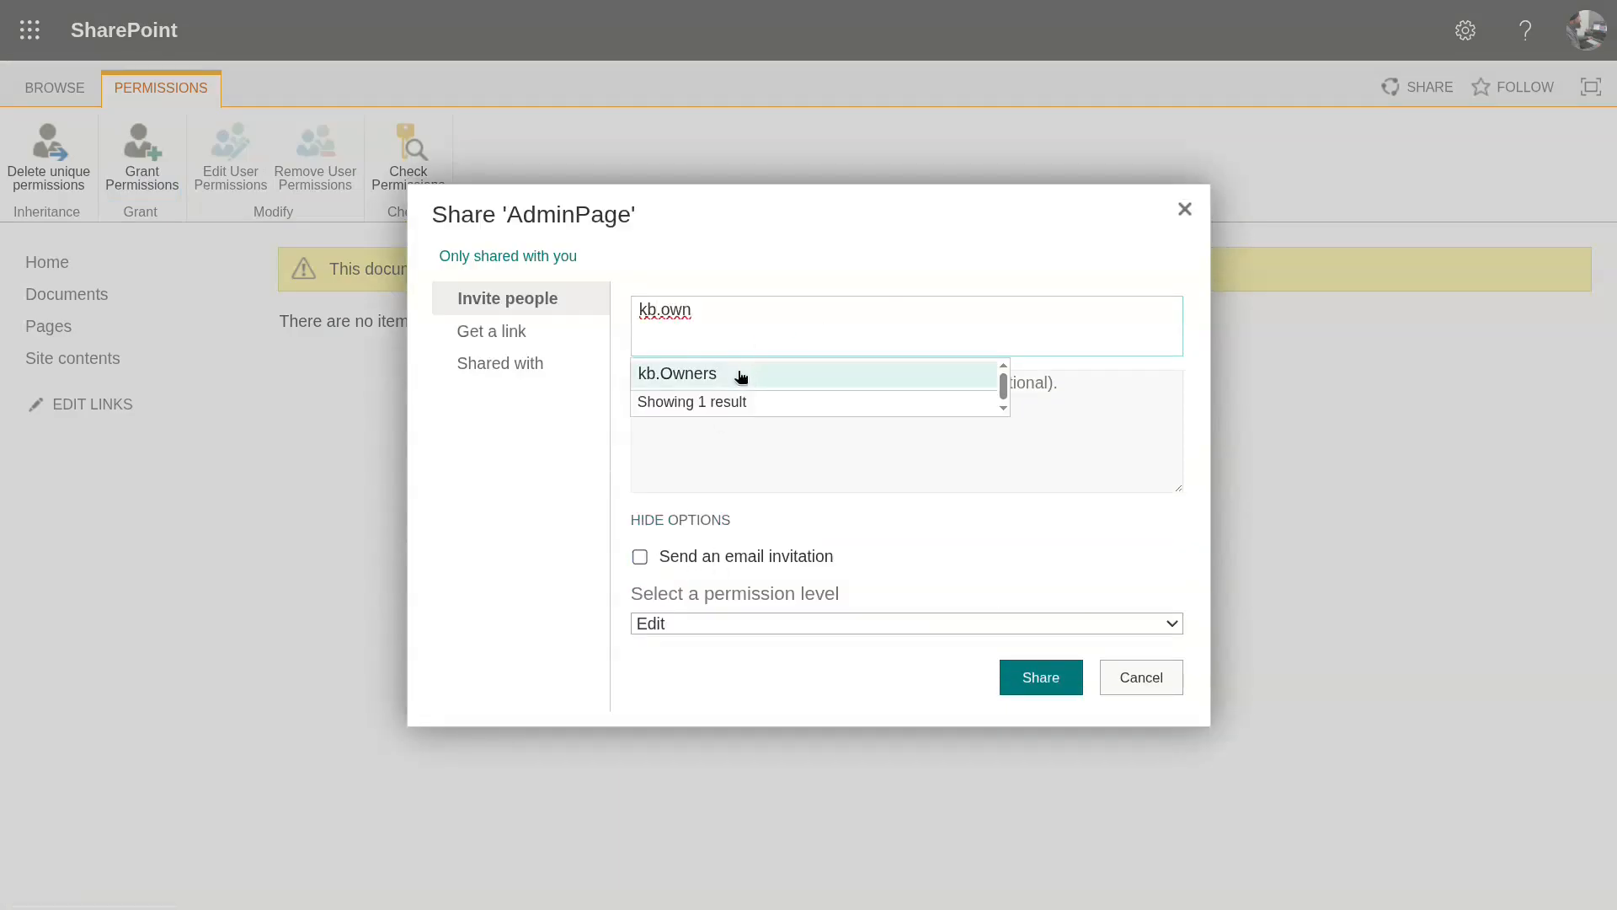
left_click(740, 376)
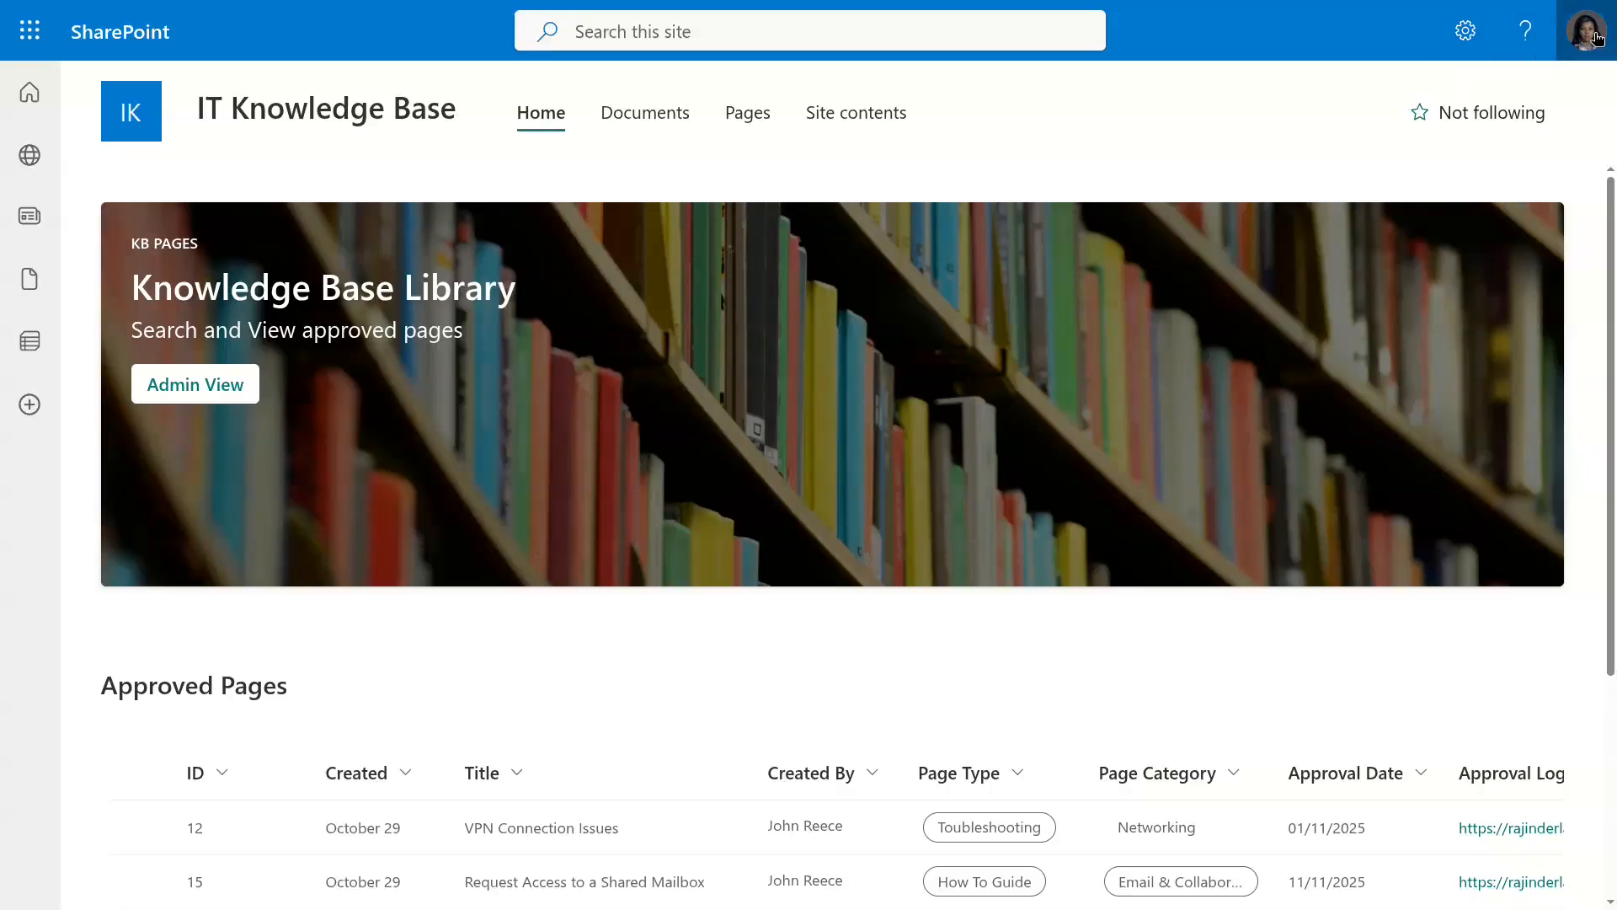
Check the signed-in account on the home page and follow its Admin View link to test access.
left_click(1597, 38)
left_click(1595, 41)
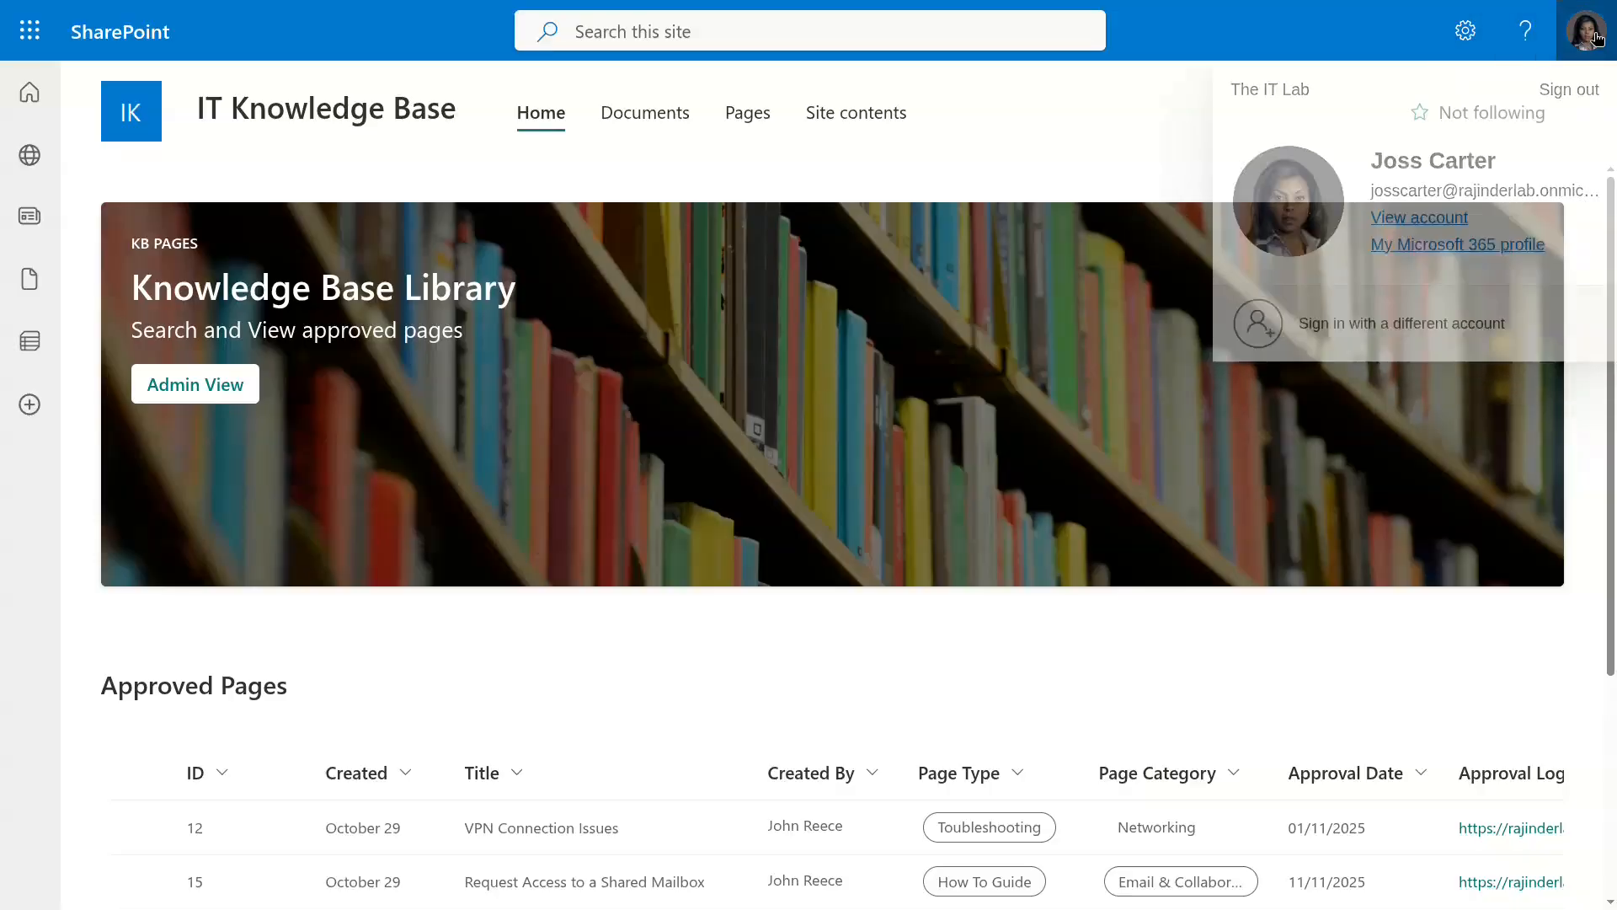
left_click(226, 398)
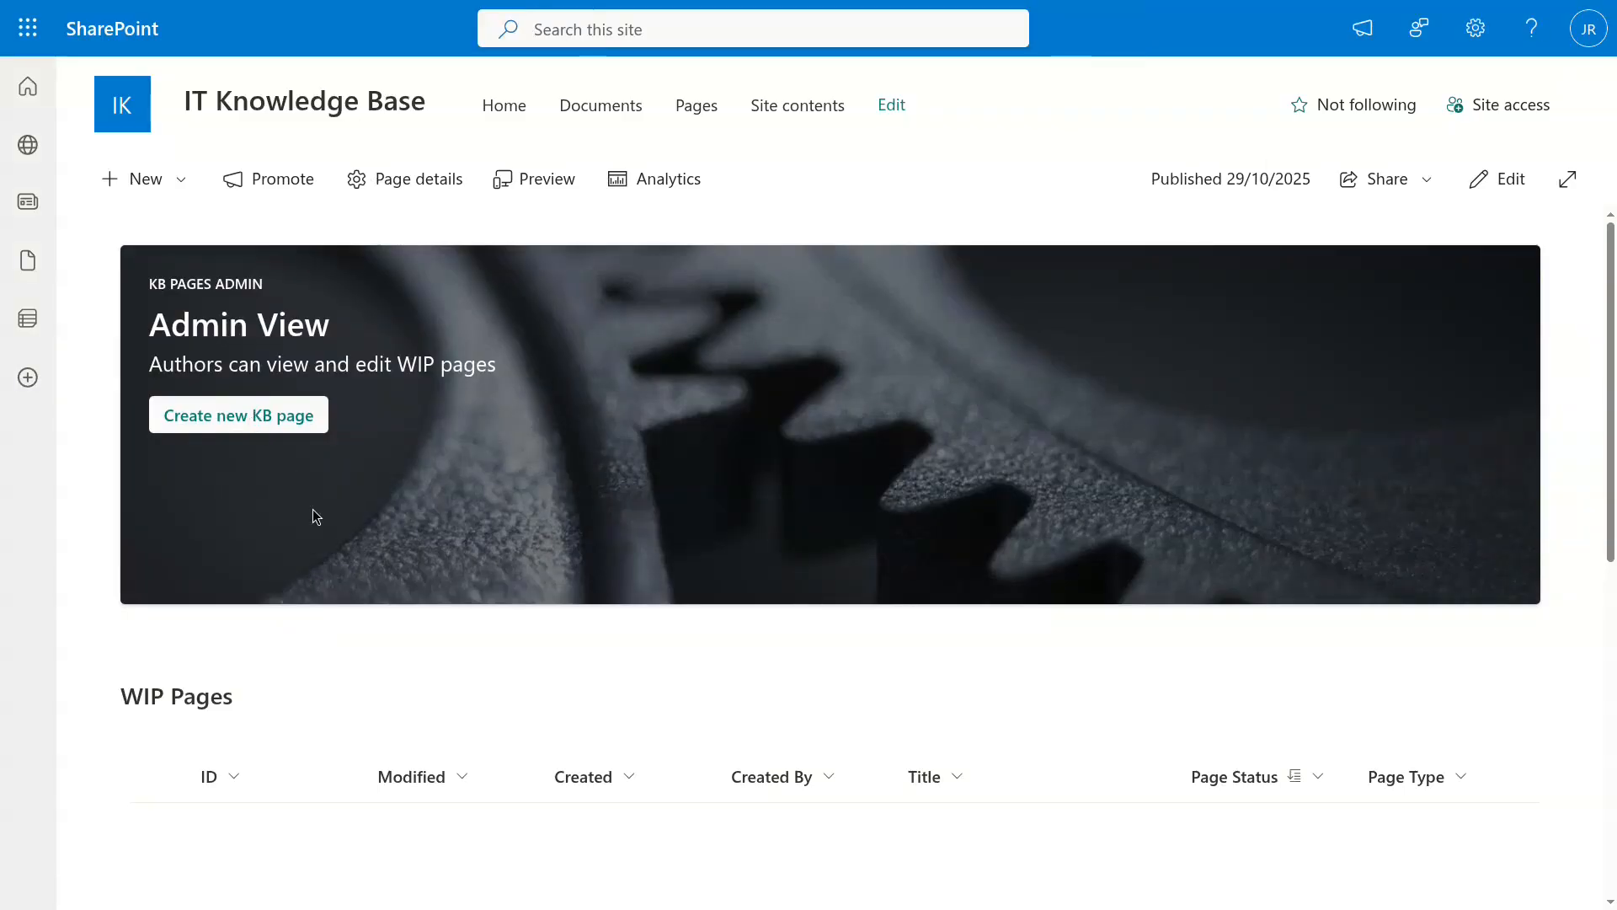
Create a new KB page from the Troubleshooting template saved on the site.
left_click(281, 414)
left_click(567, 443)
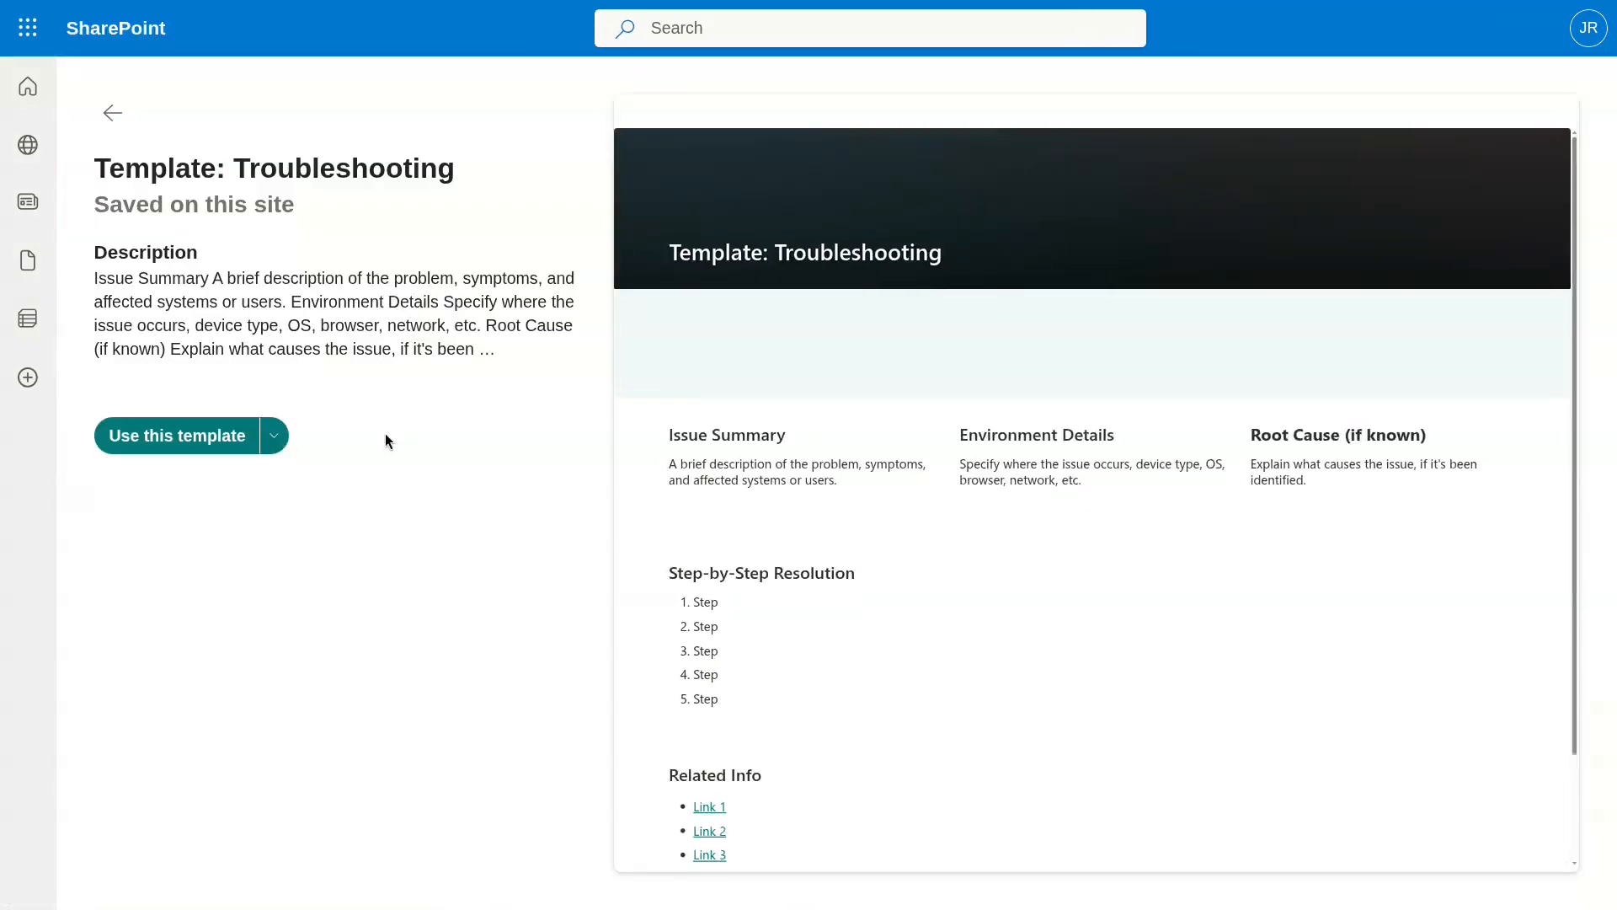
left_click(209, 438)
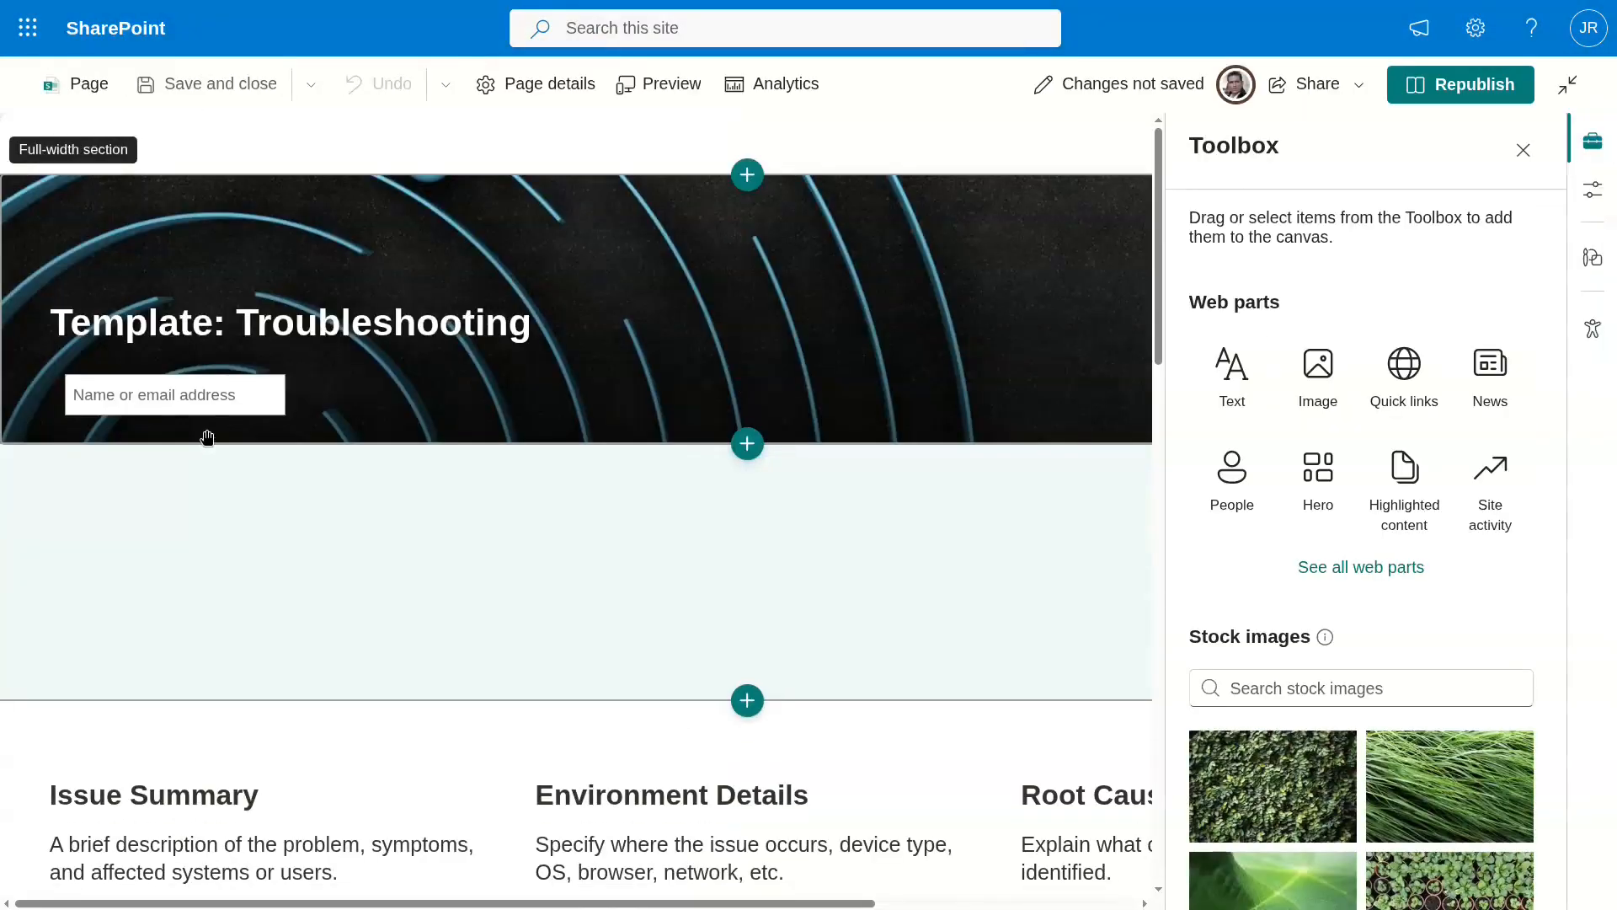
Replace the banner title of the new page with "VPN Connection Issues".
double_click(326, 326)
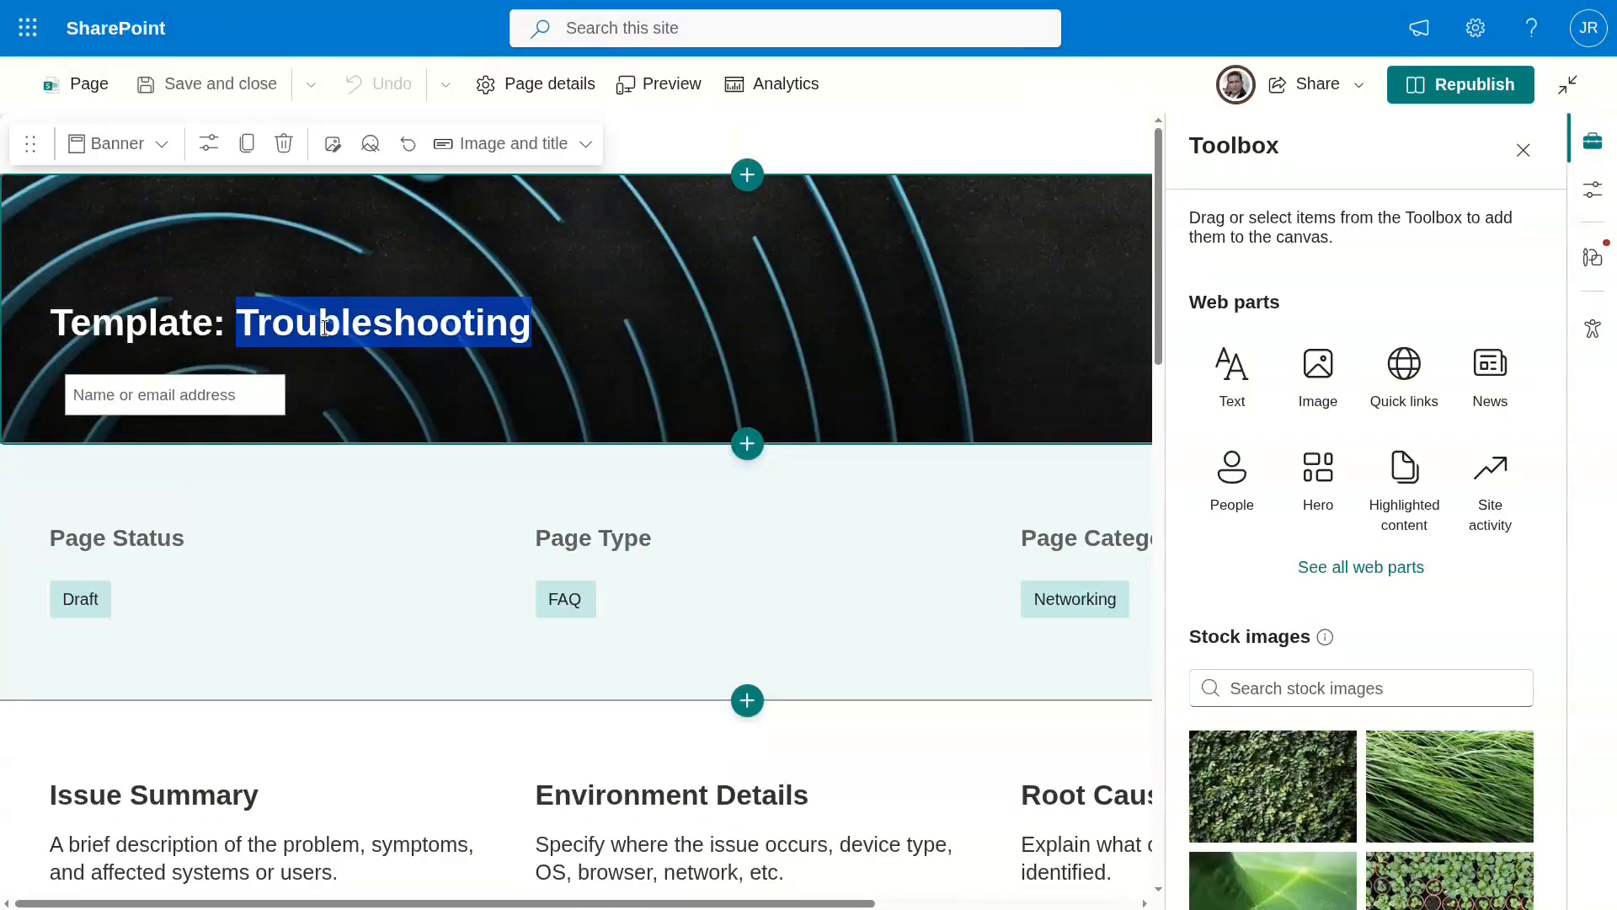
key("BackSpace")
key("BackSpace")
key("BackSpace")
key("BackSpace")
key("BackSpace")
key("BackSpace")
key("BackSpace")
key("BackSpace")
key("BackSpace")
key("BackSpace")
key("BackSpace")
type("VPN Connection Issues")
Enter the page author's name in the banner and select the matching person.
left_click(172, 395)
type("joh")
left_click(176, 448)
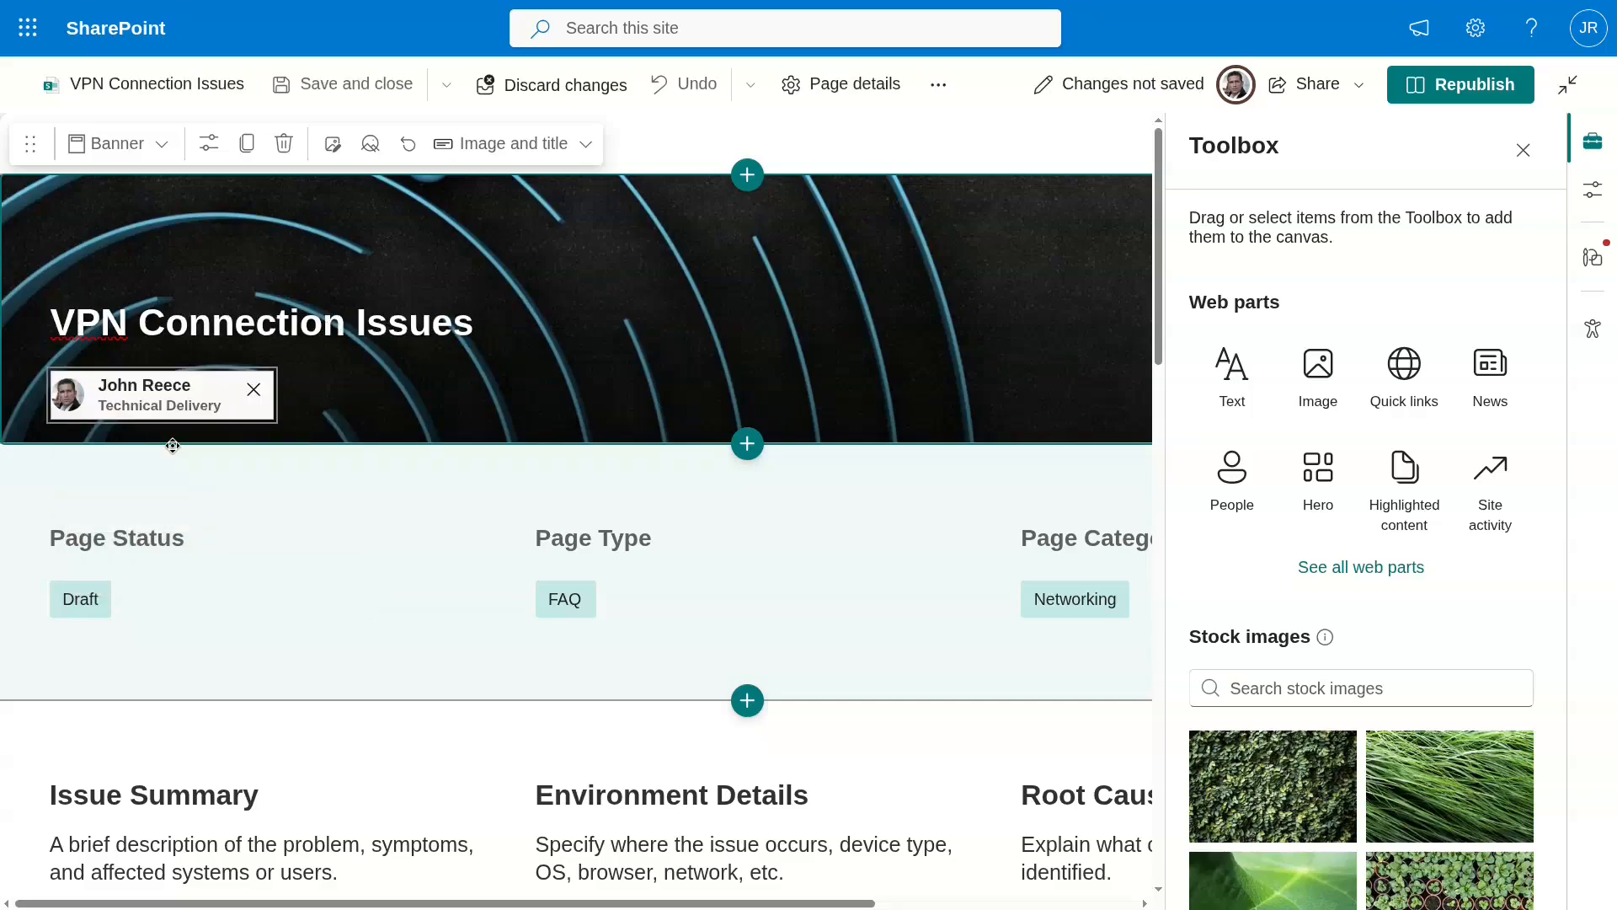
Set the Page Type property to "Toubleshooting", leave Page Status as Draft, and republish the page.
scroll(504, 645, "down", 5)
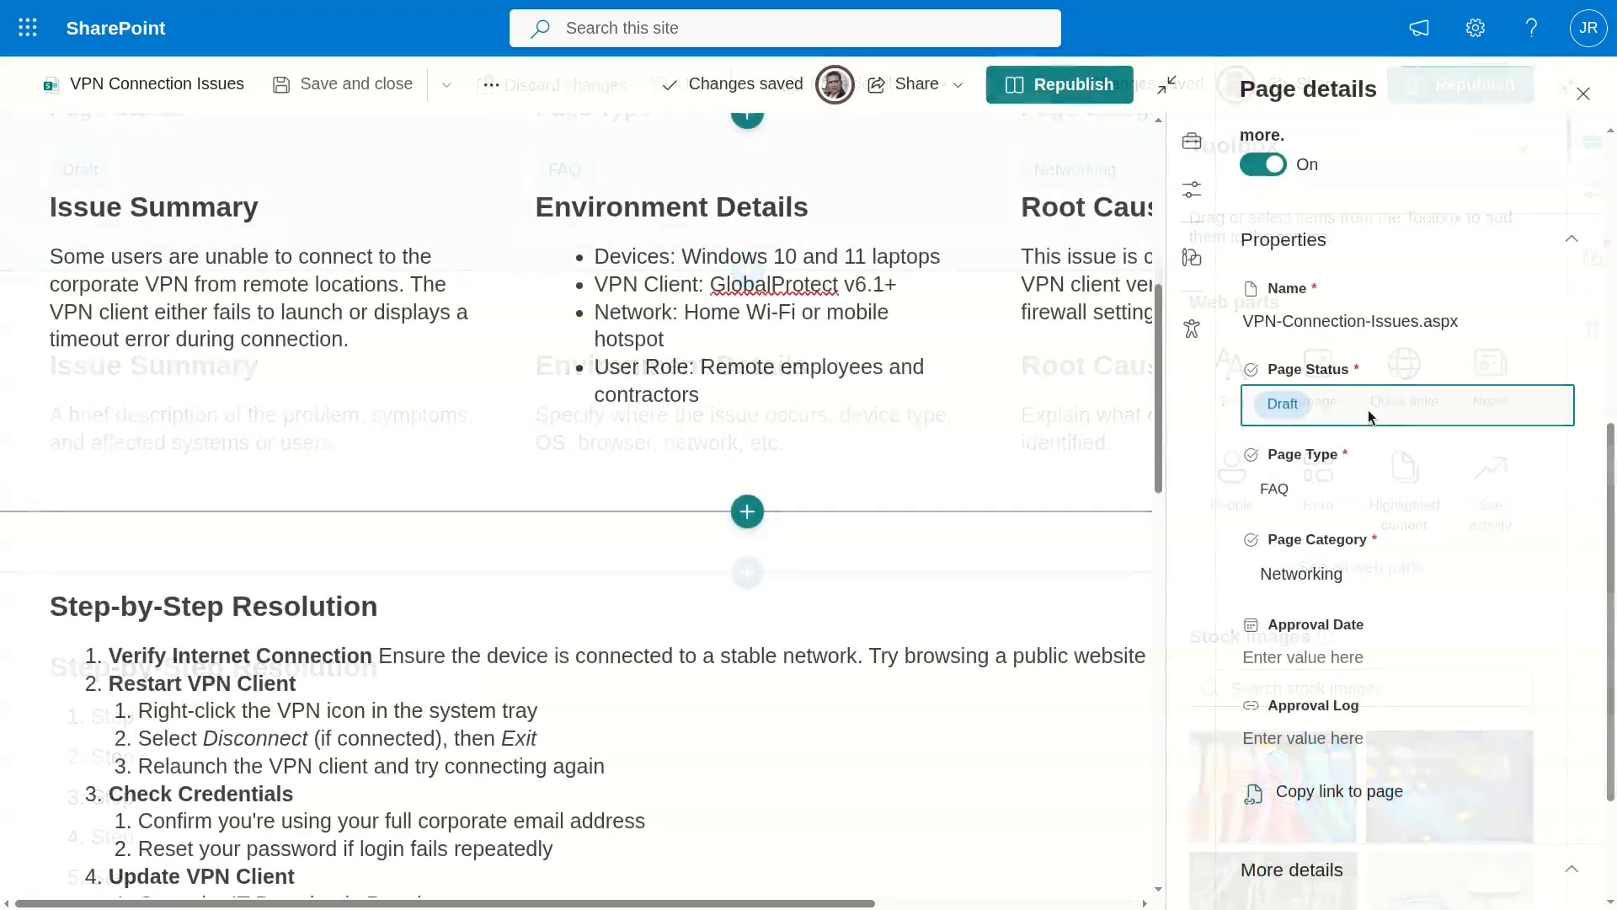
left_click(1368, 410)
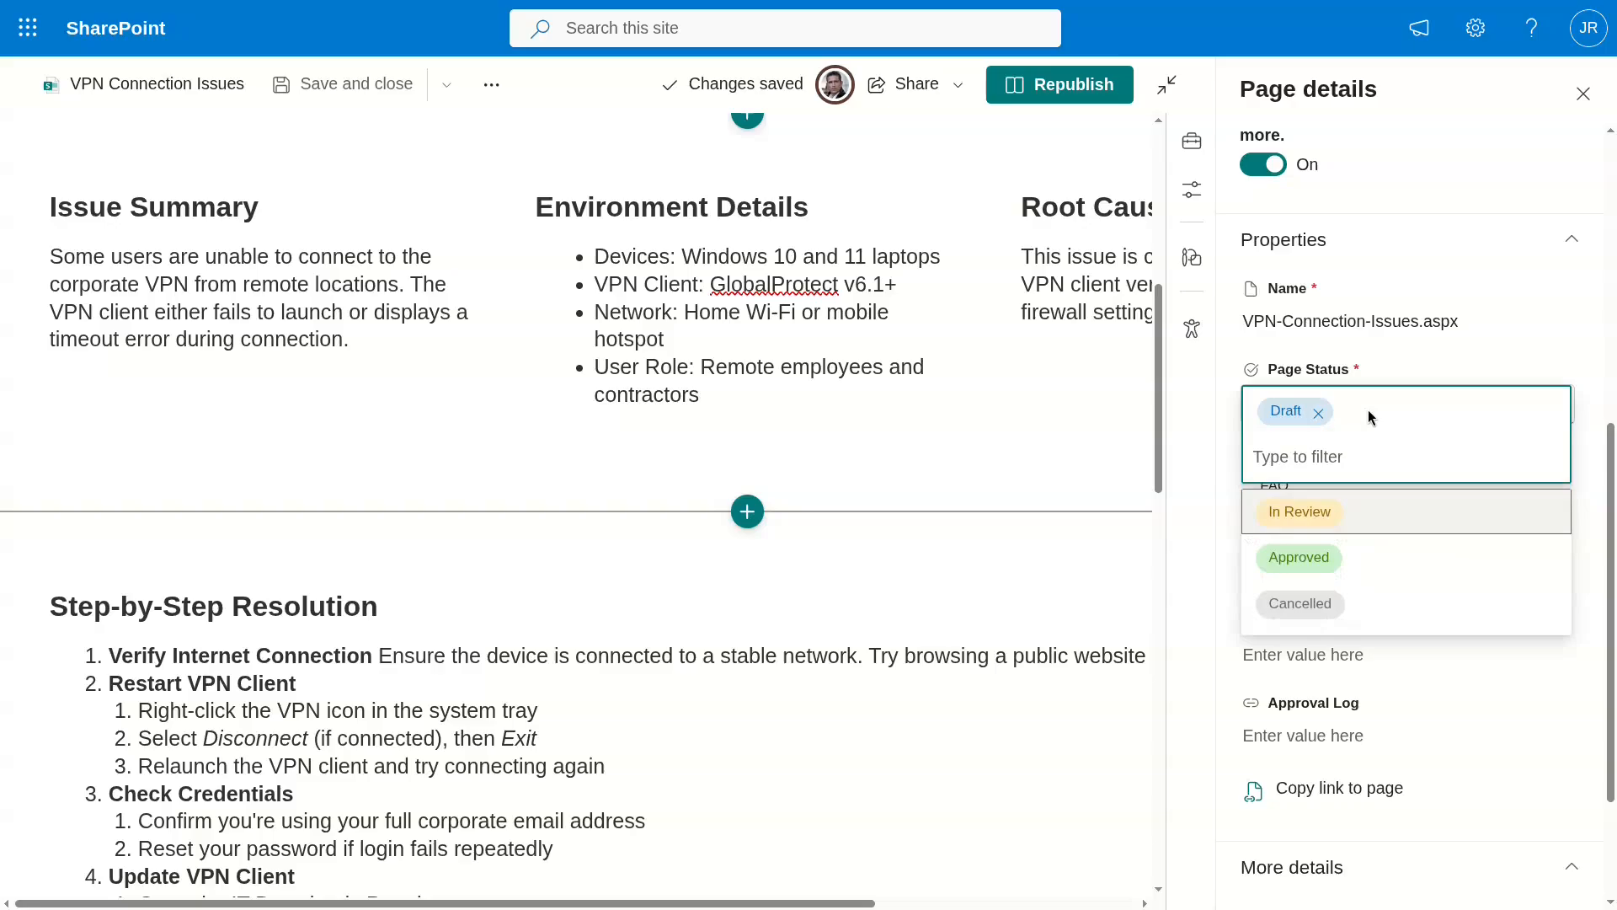
left_click(1503, 343)
left_click(1295, 492)
type("Toubleshooting")
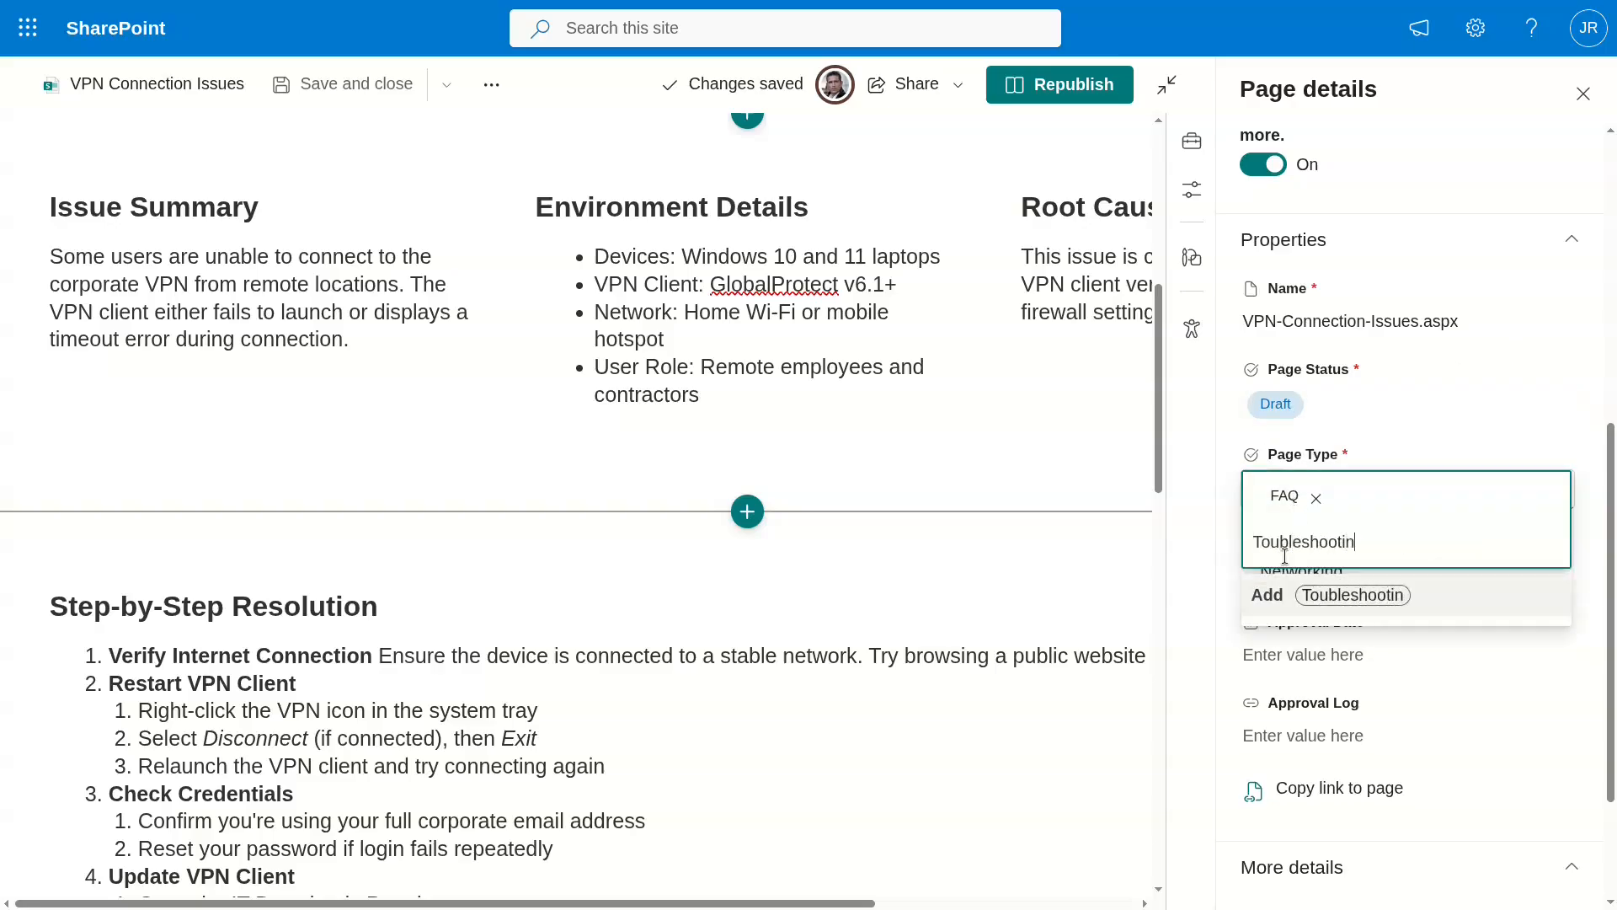
left_click(1281, 598)
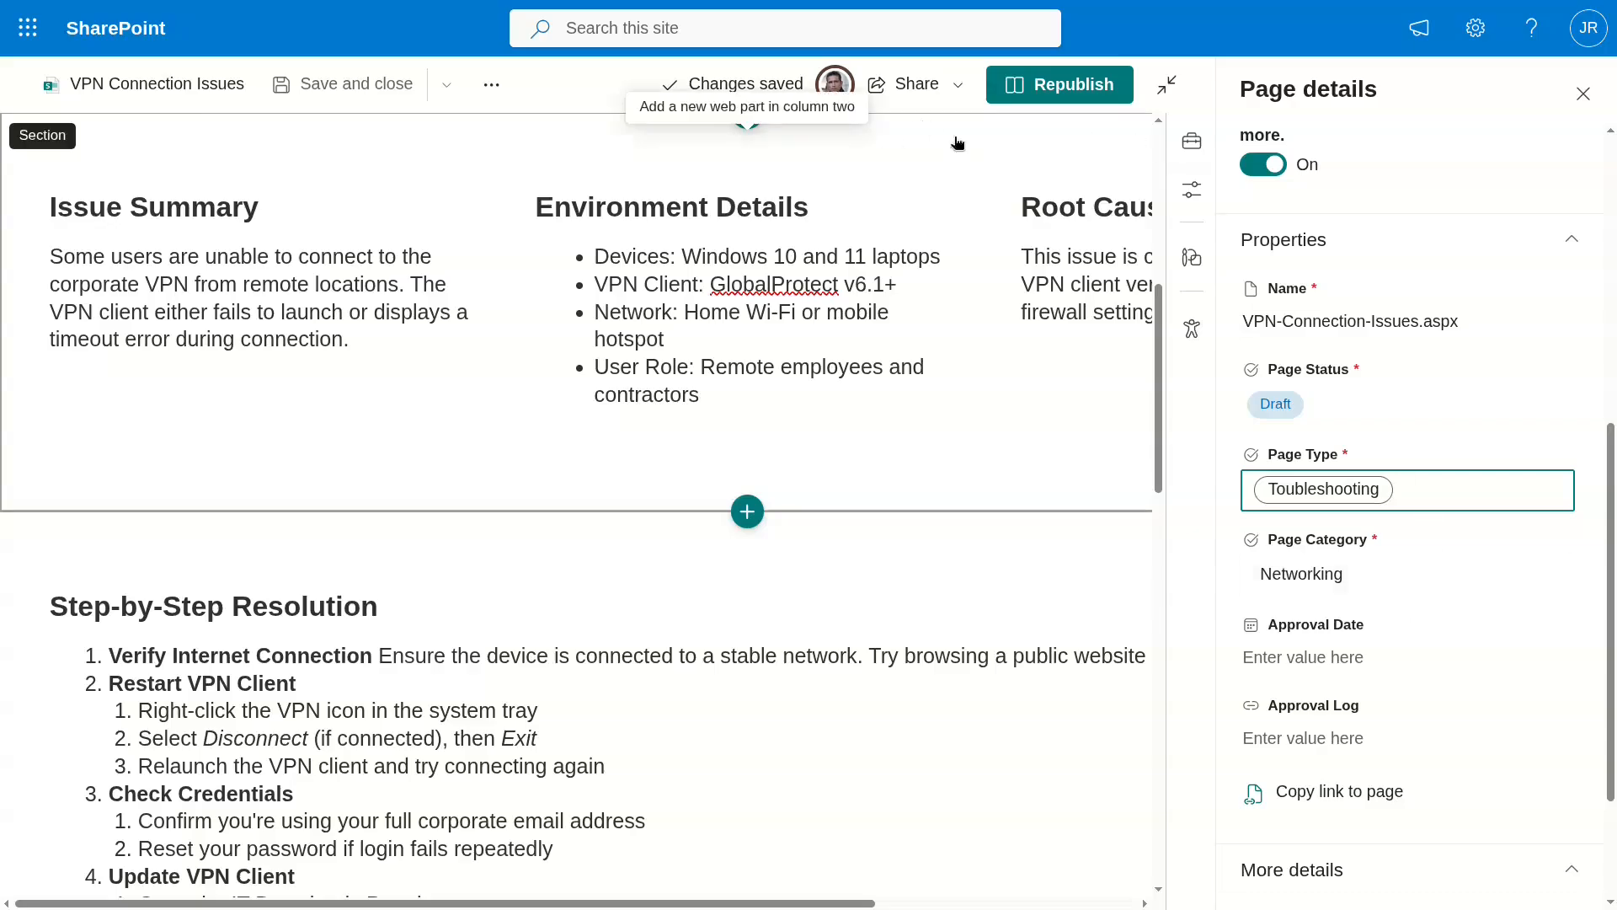
left_click(1077, 84)
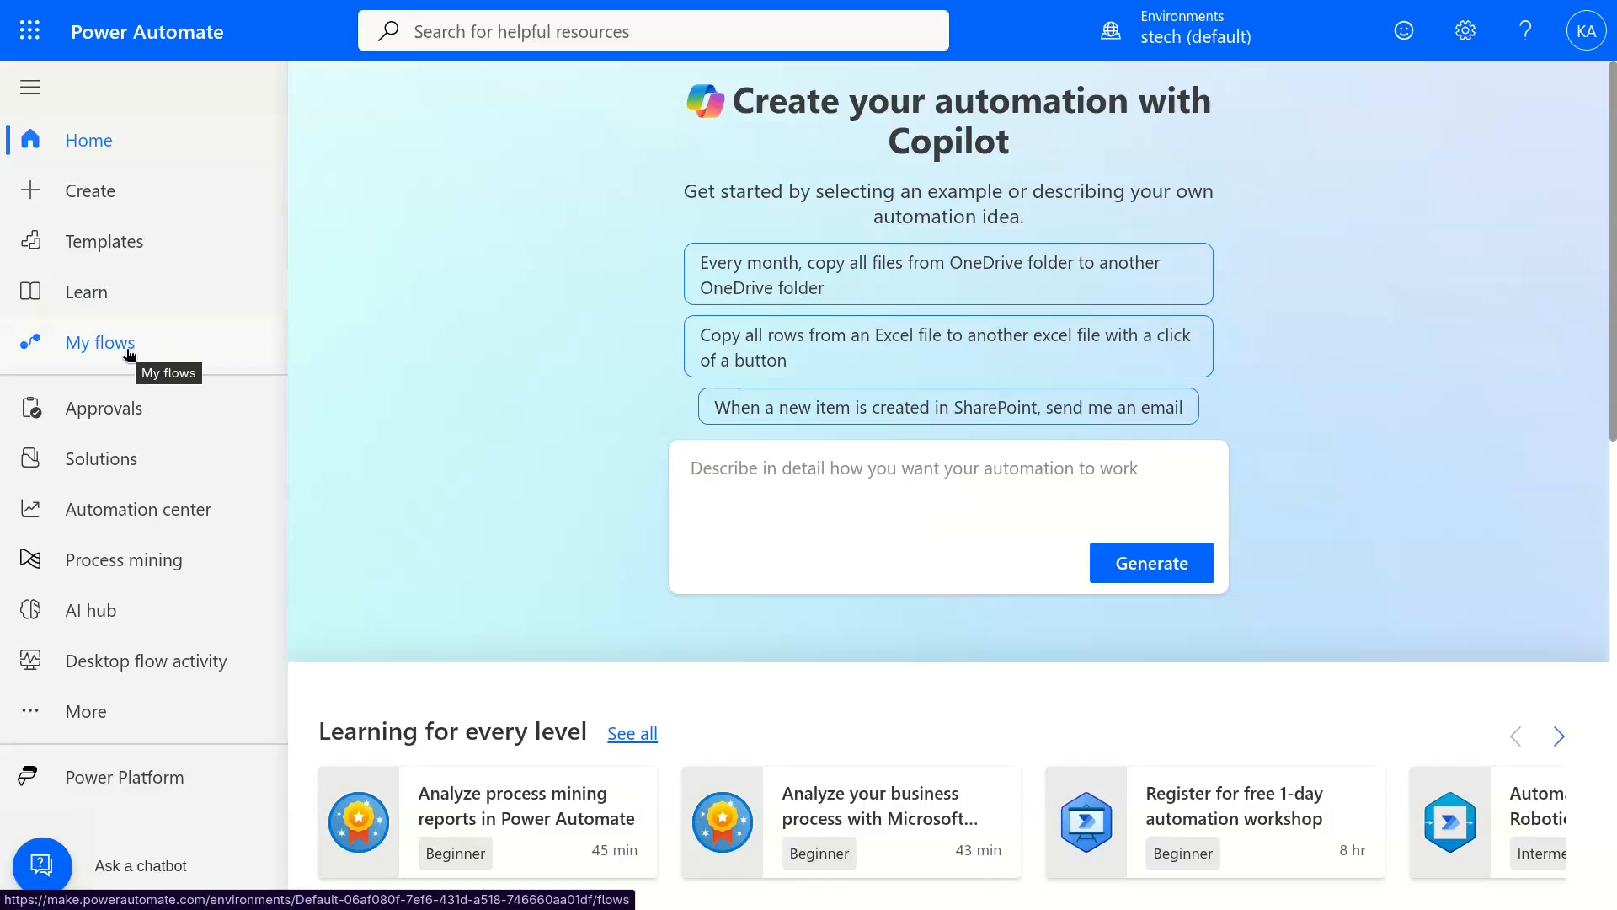
Create a blank cloud flow and name it StartKBPageApproval.
left_click(133, 347)
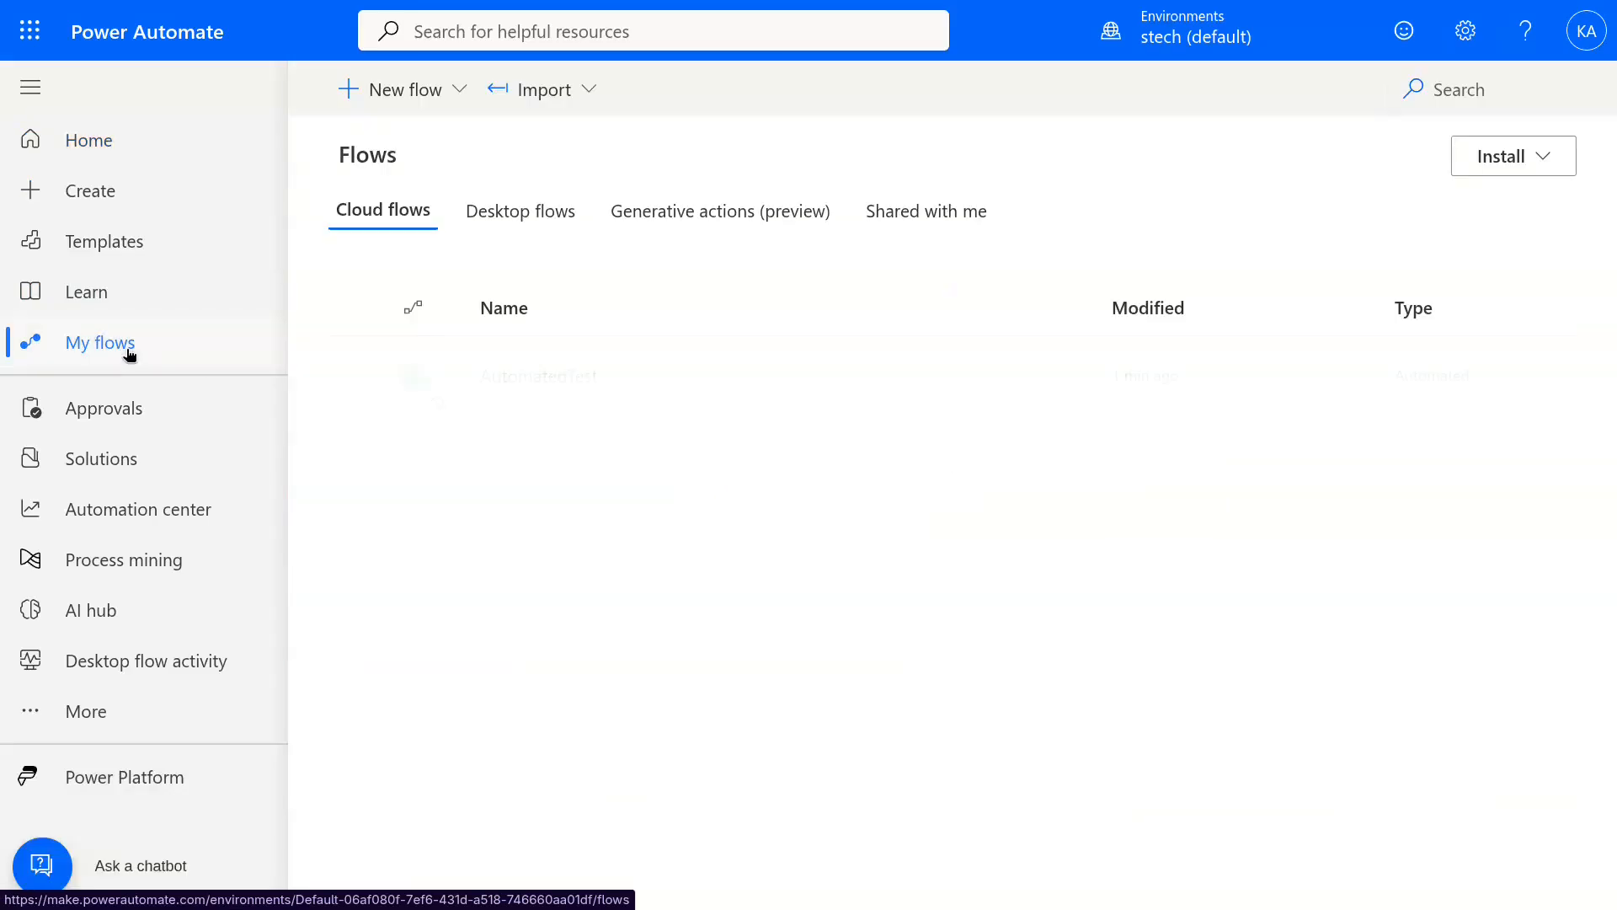
left_click(406, 91)
left_click(404, 370)
left_click(1087, 780)
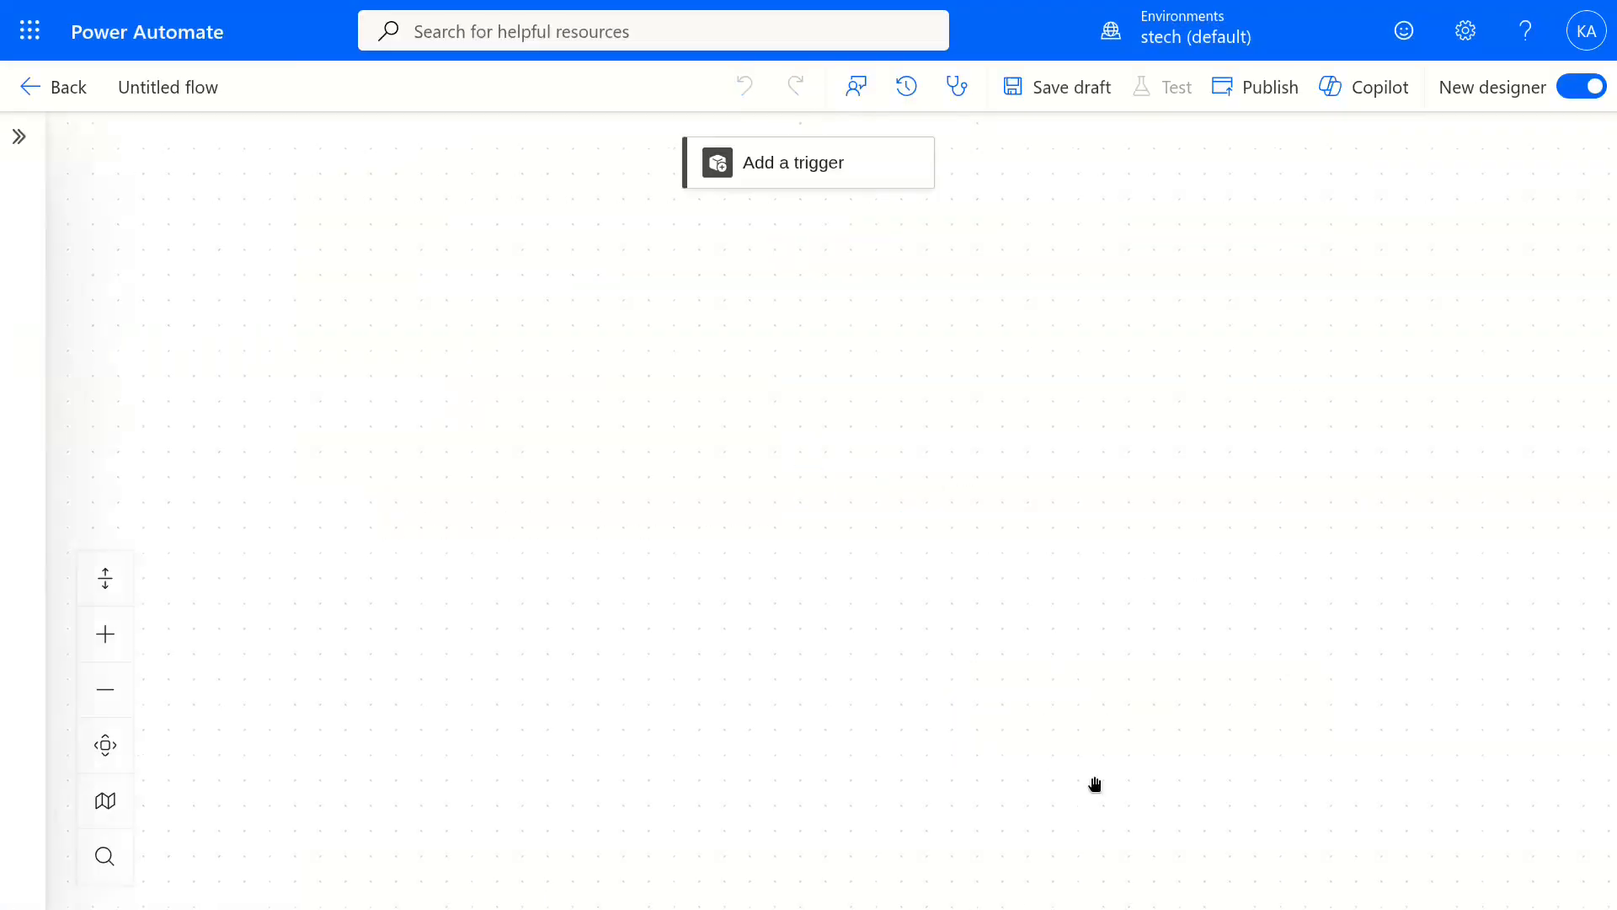
type("Star")
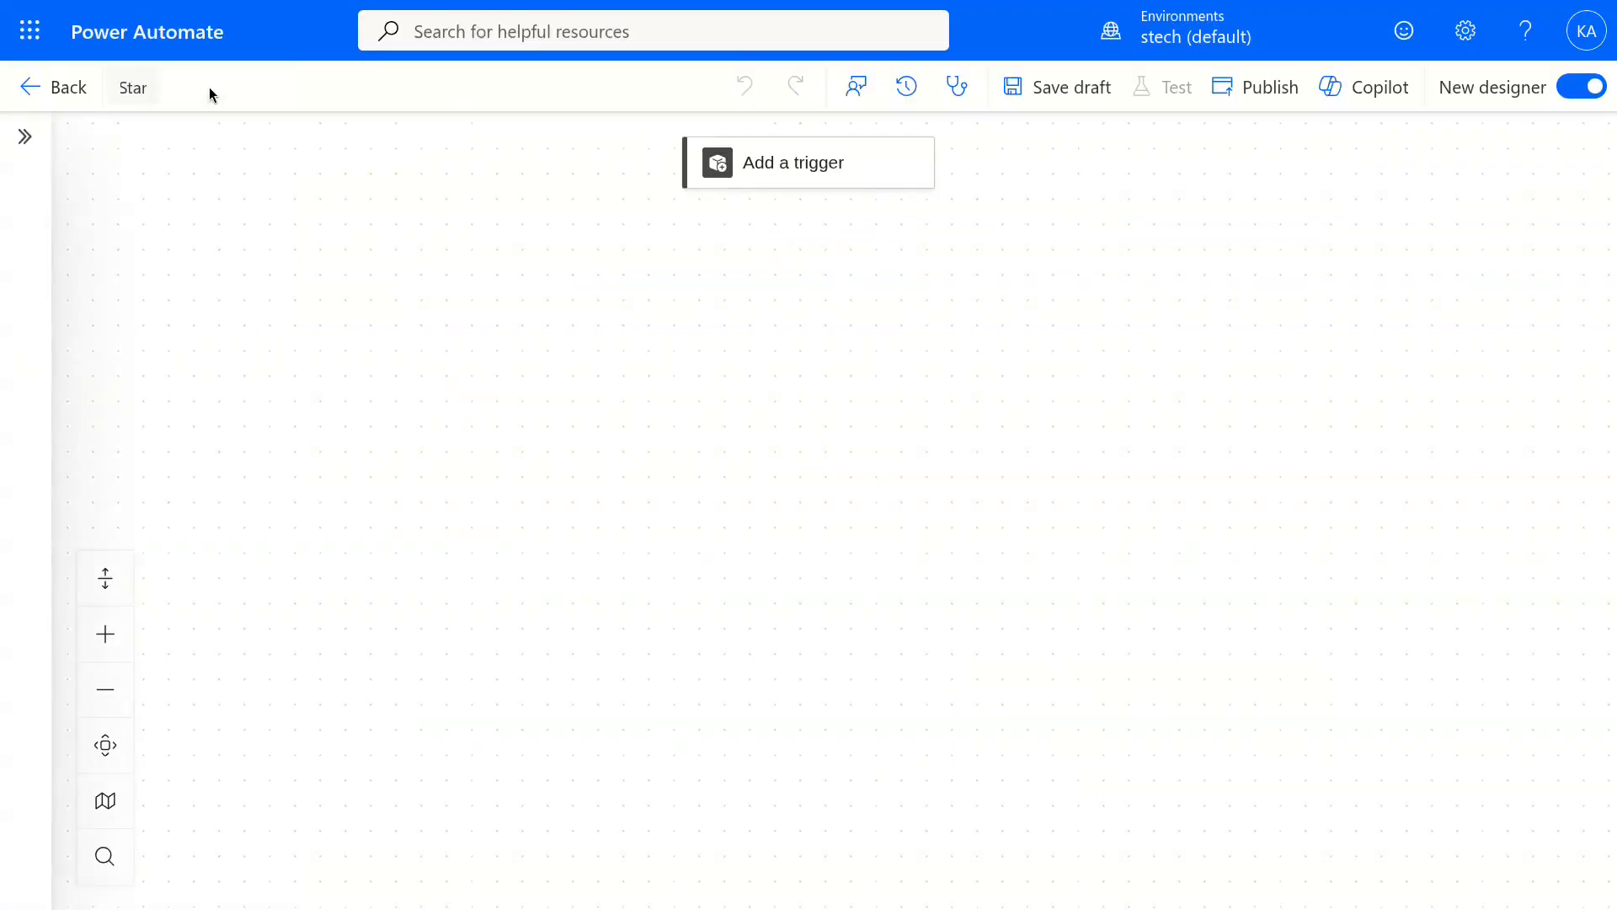
type("tKBPageApproval")
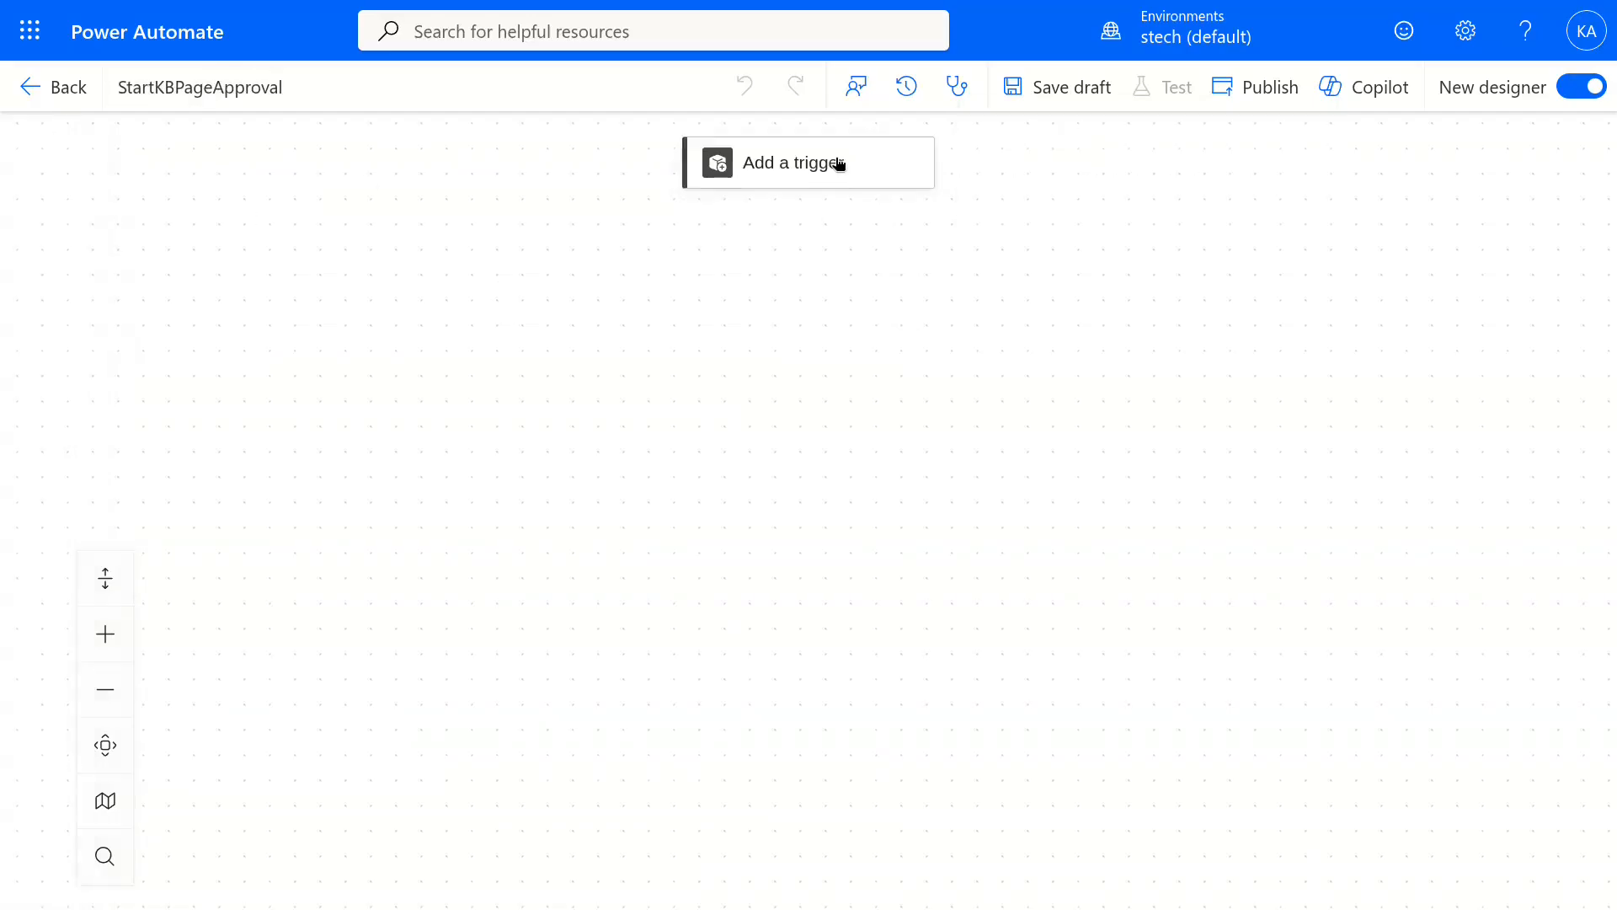
Add the SharePoint trigger "When an item or a file is modified" to the flow.
left_click(838, 163)
type("sharepoint file modified")
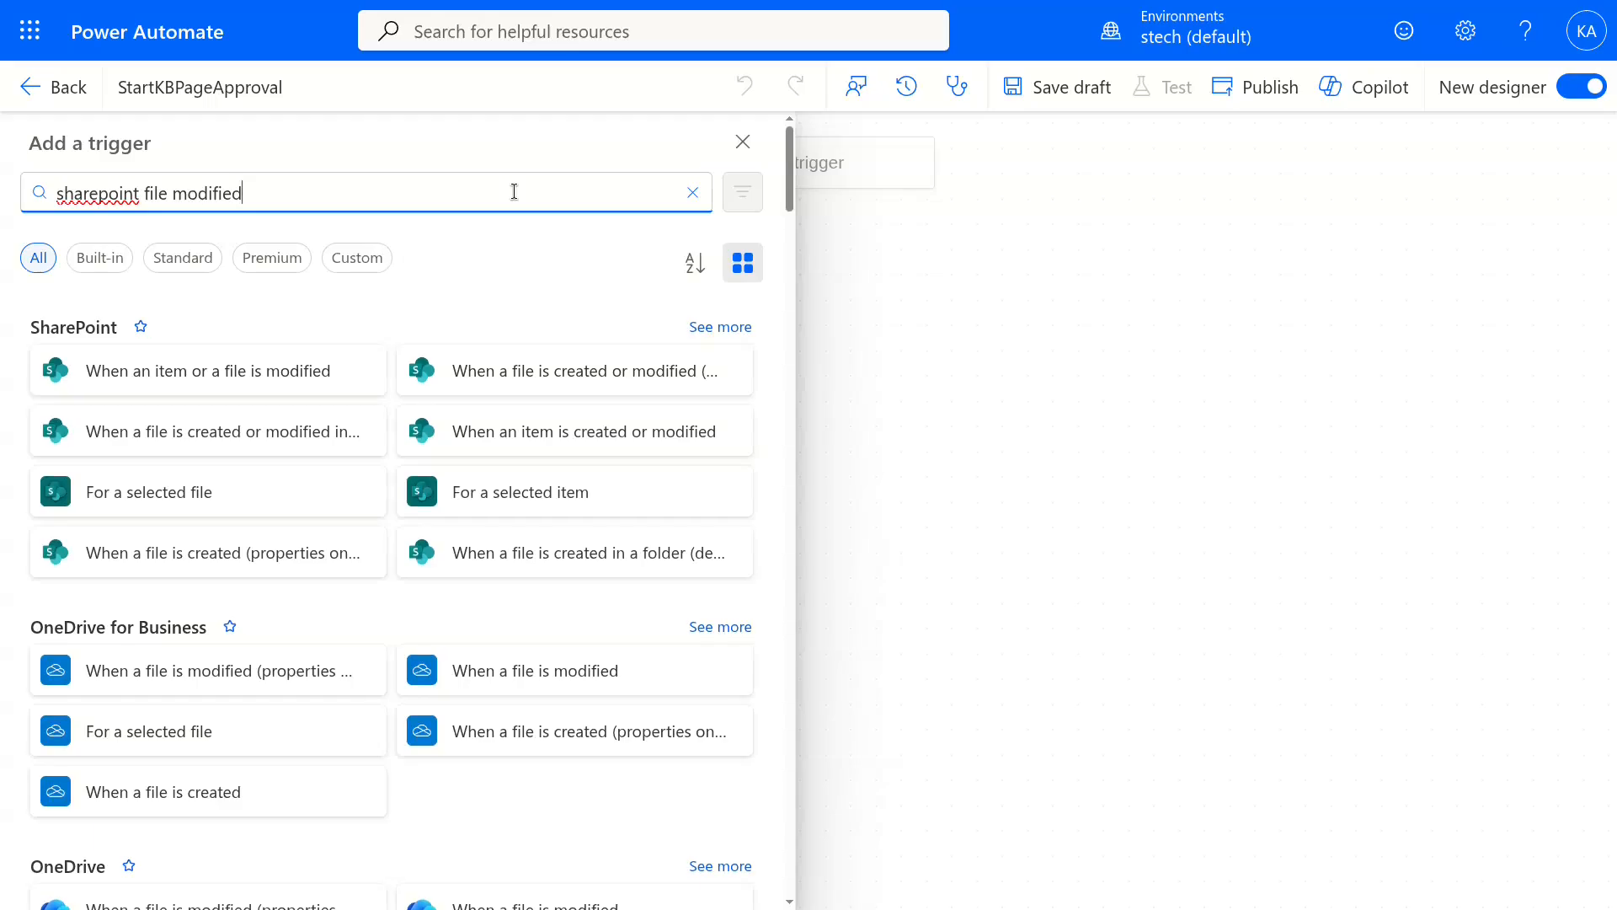
left_click(231, 375)
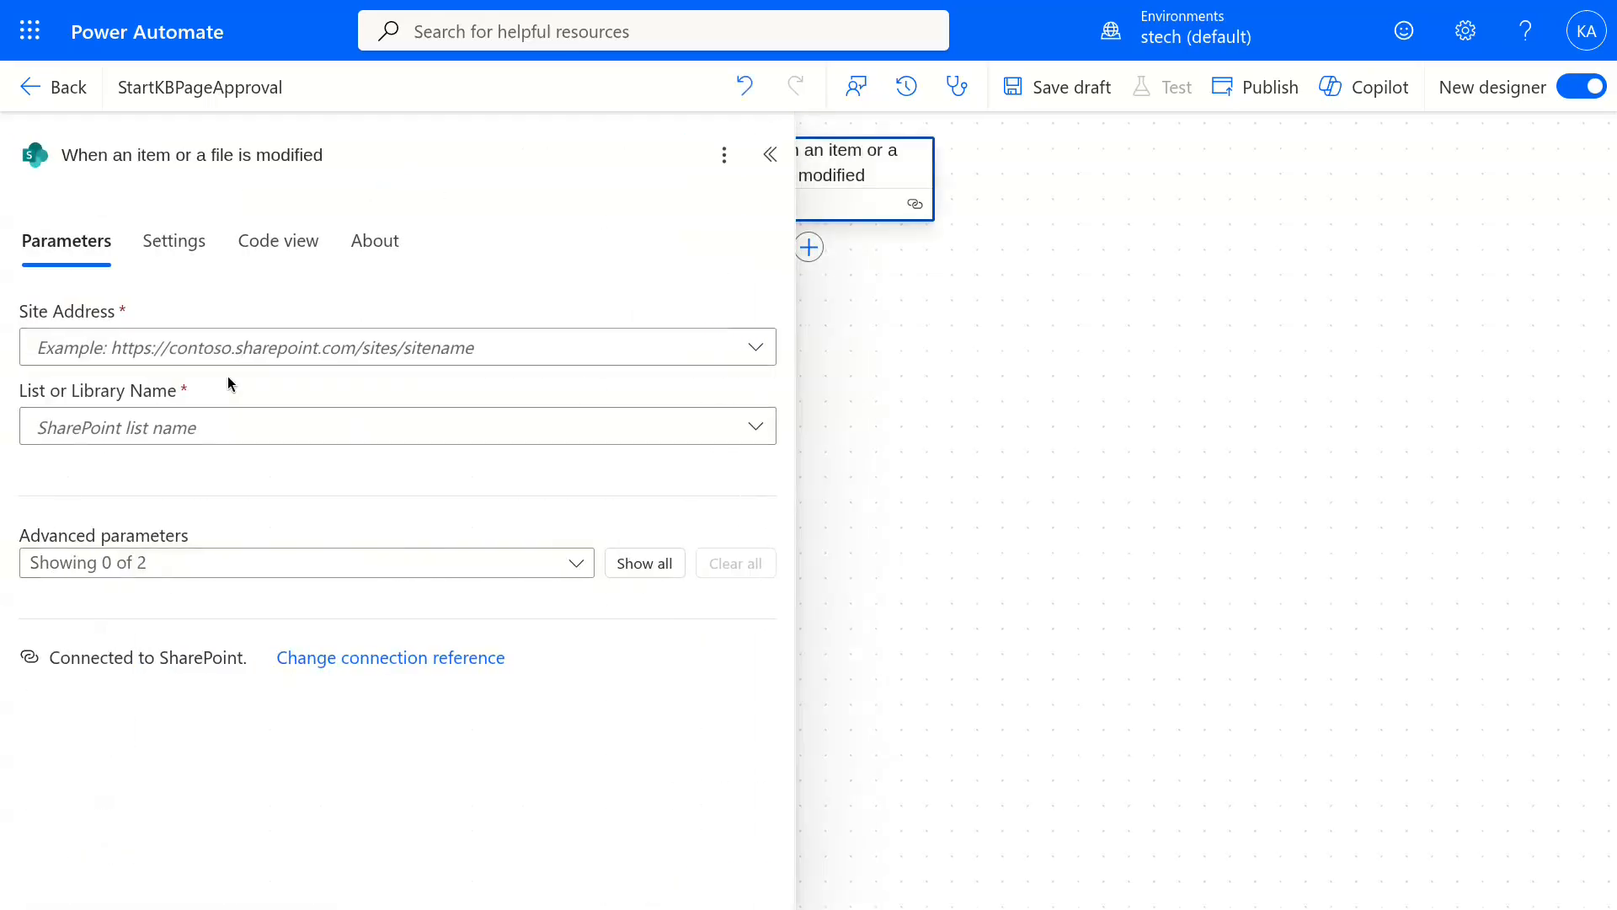
left_click(758, 349)
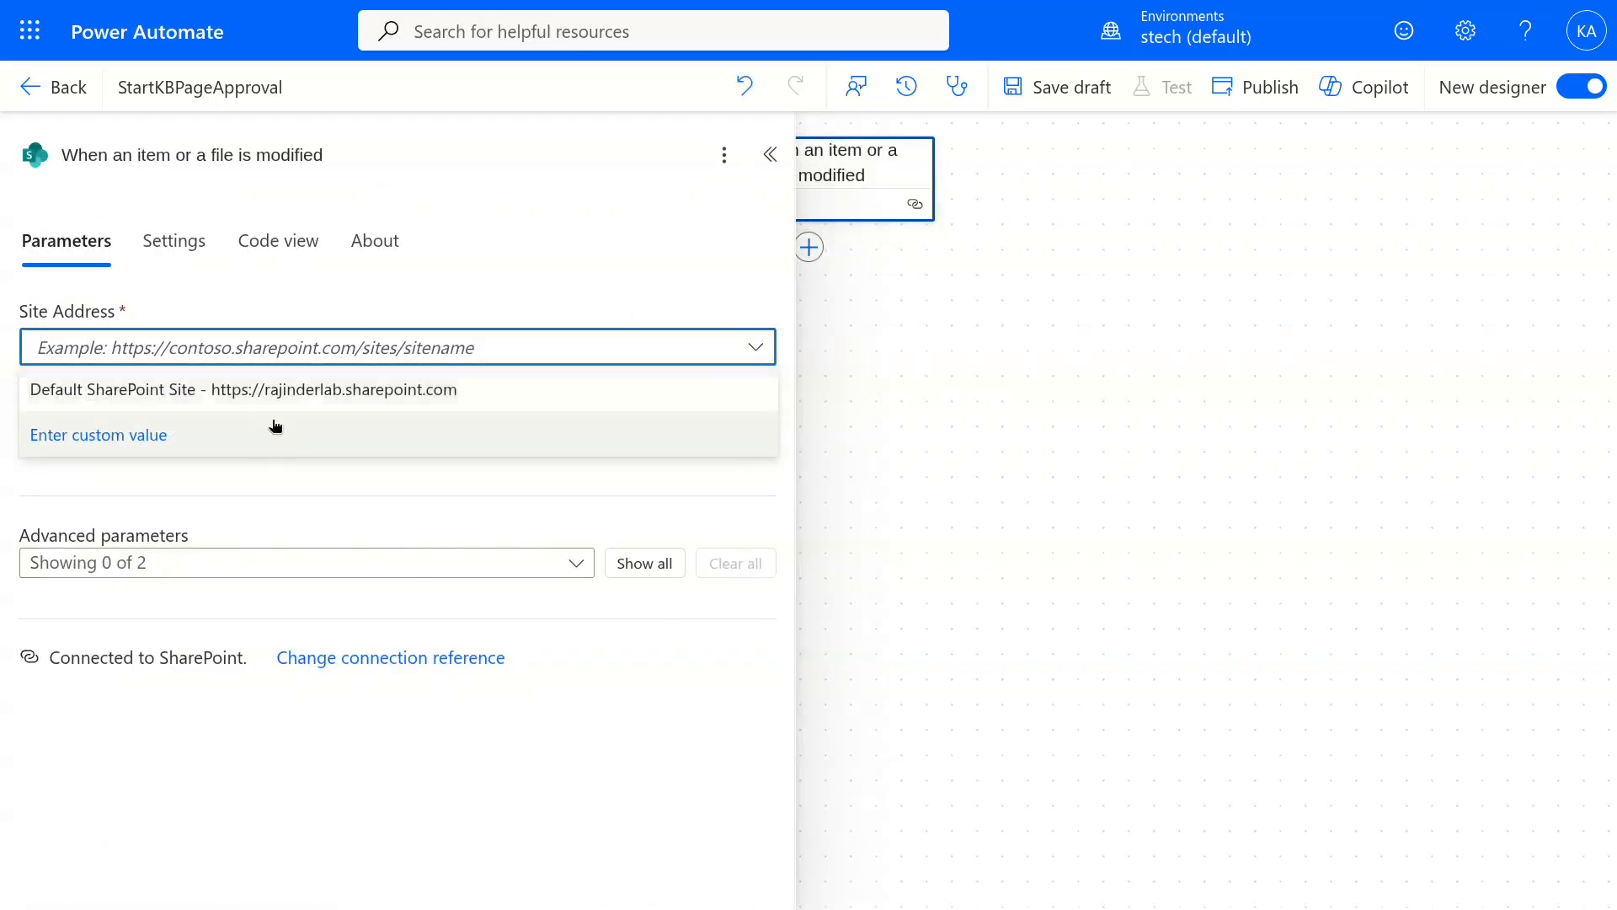
left_click(246, 433)
type("https://rajinderlab.sharepoint.com/sites/")
type("KB")
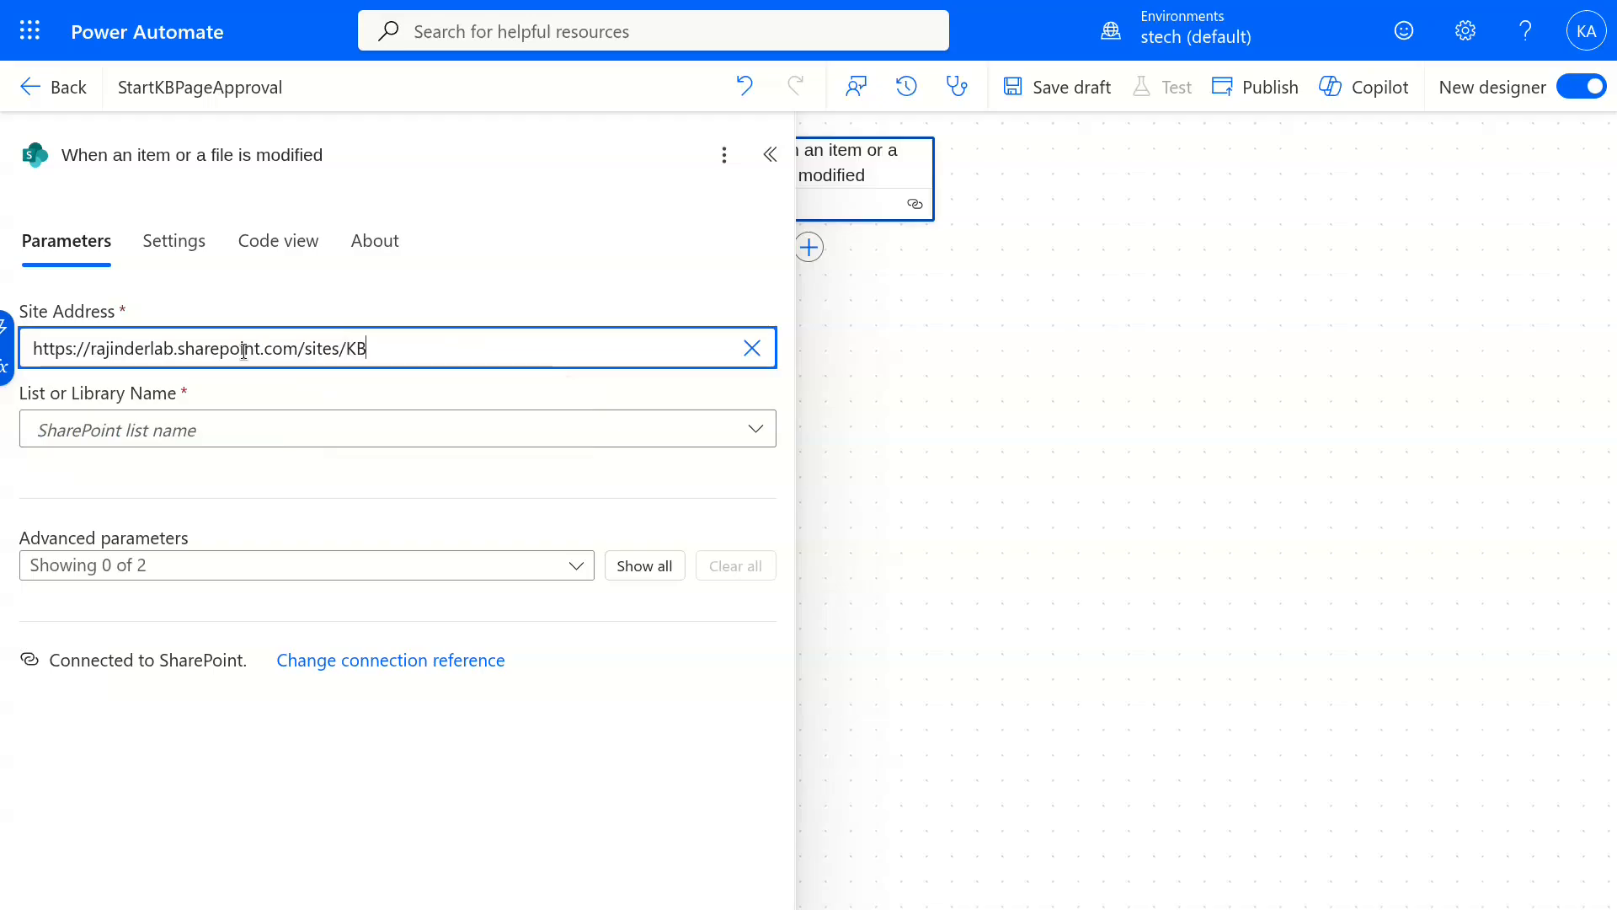
left_click(249, 492)
left_click(508, 438)
left_click(148, 562)
type("Site Pages")
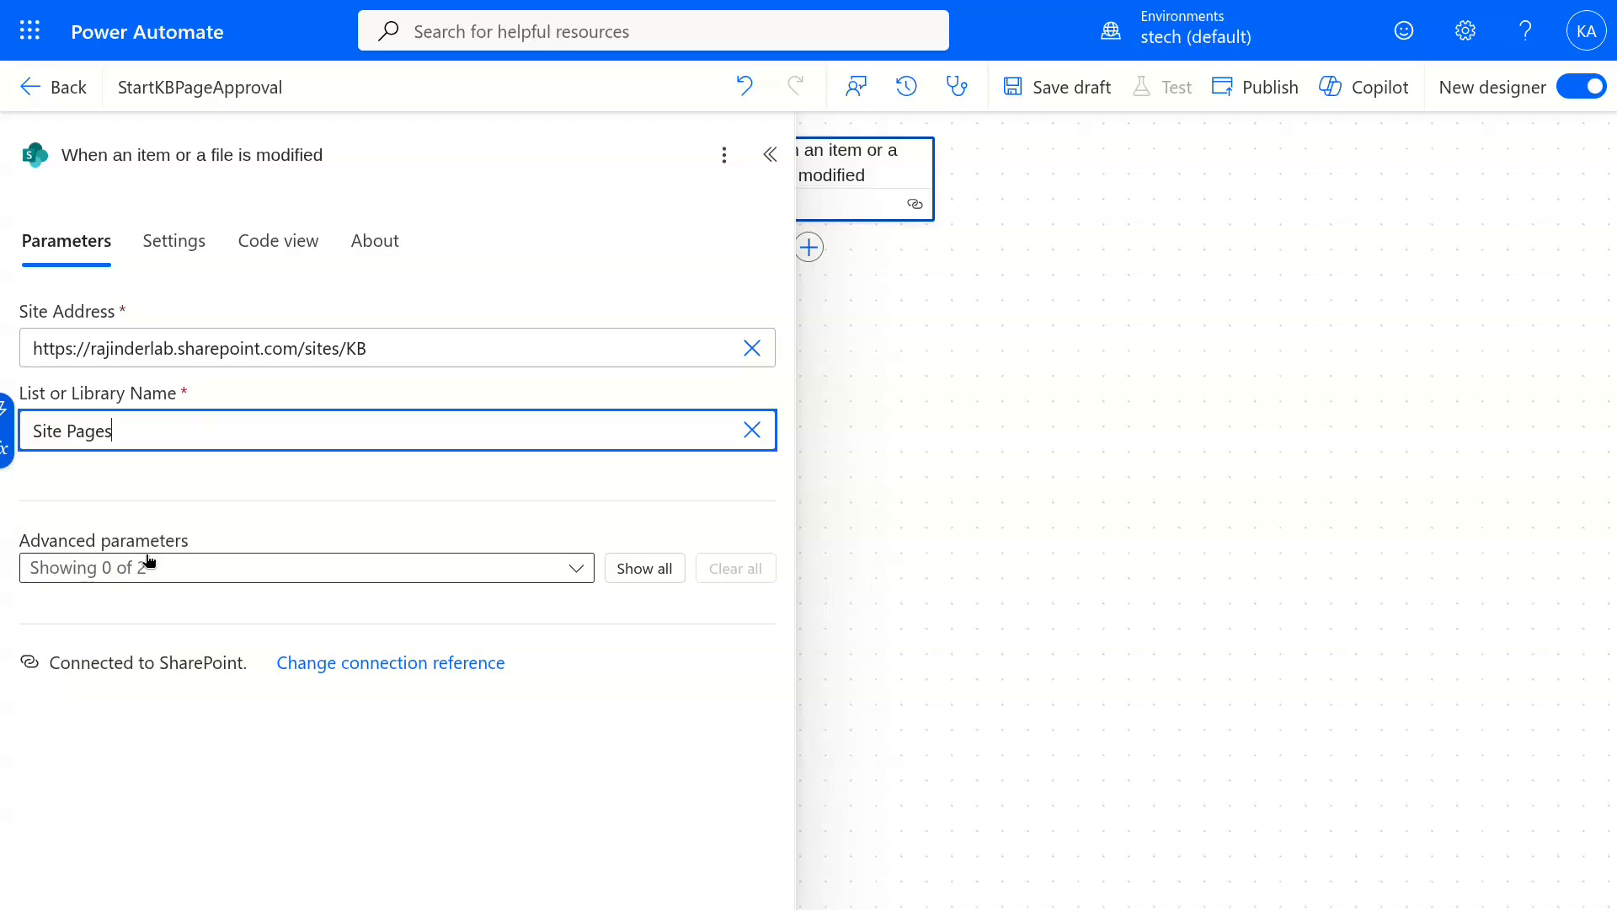
left_click(311, 485)
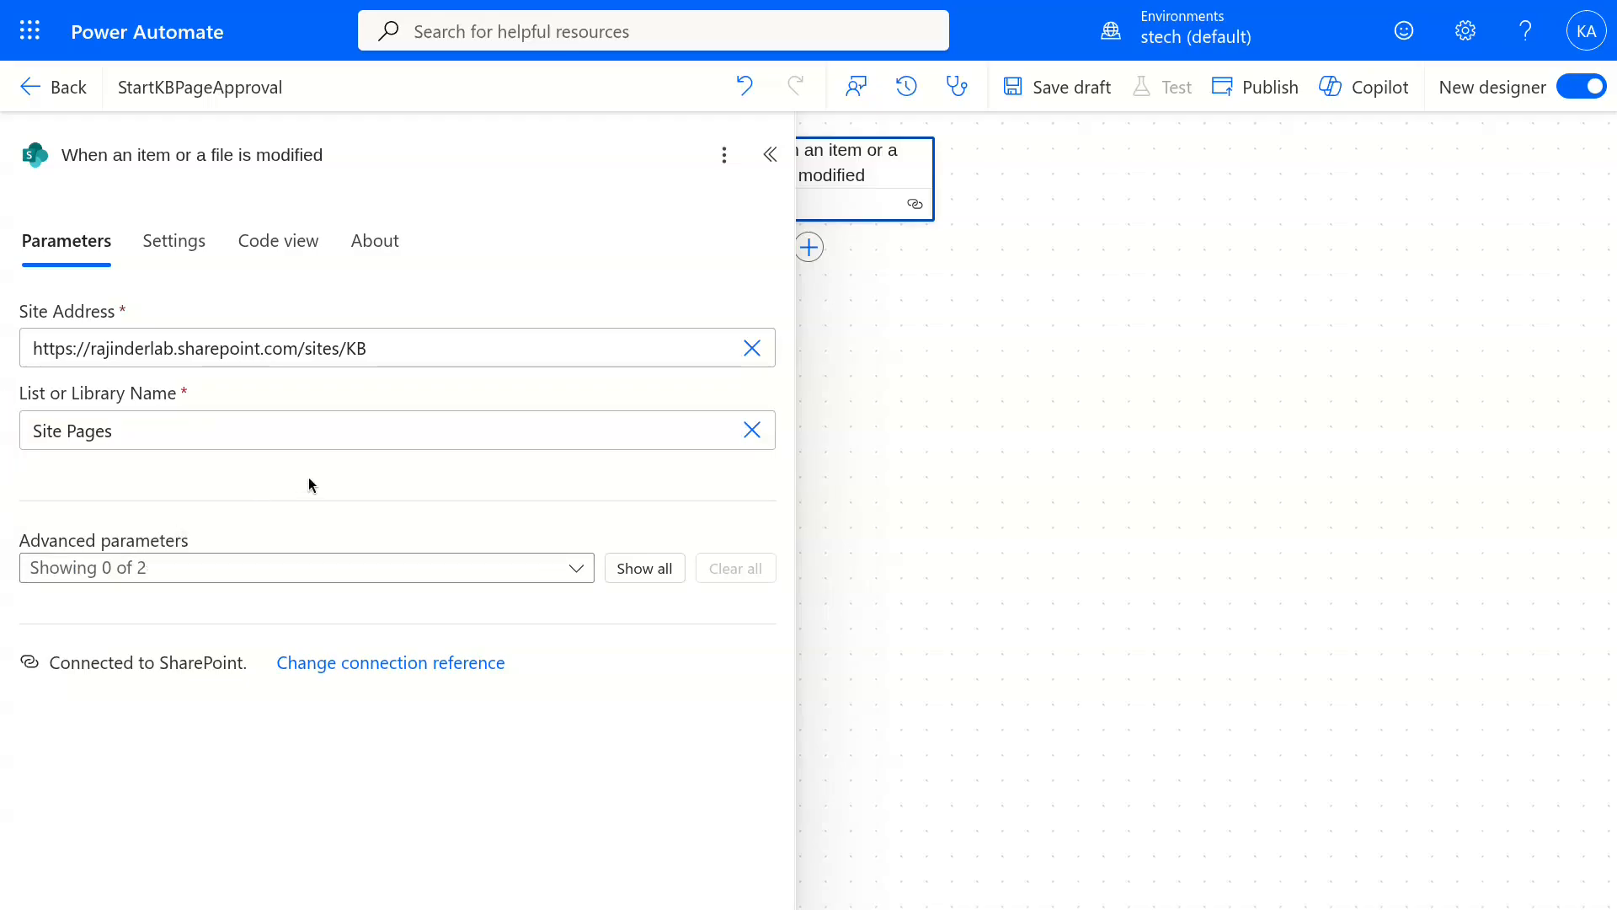
left_click(311, 253)
left_click(529, 715)
key("shift+Left")
key("shift+Left")
key("shift+Left")
key("shift+Left")
key("shift+Left")
key("shift+Left")
key("shift+Left")
key("shift+Left")
key("shift+Left")
key("shift+Left")
key("shift+Left")
key("shift+Left")
key("shift+Left")
key("shift+Left")
key("shift+Left")
key("shift+Left")
key("shift+Left")
key("shift+Left")
key("shift+Left")
key("shift+Left")
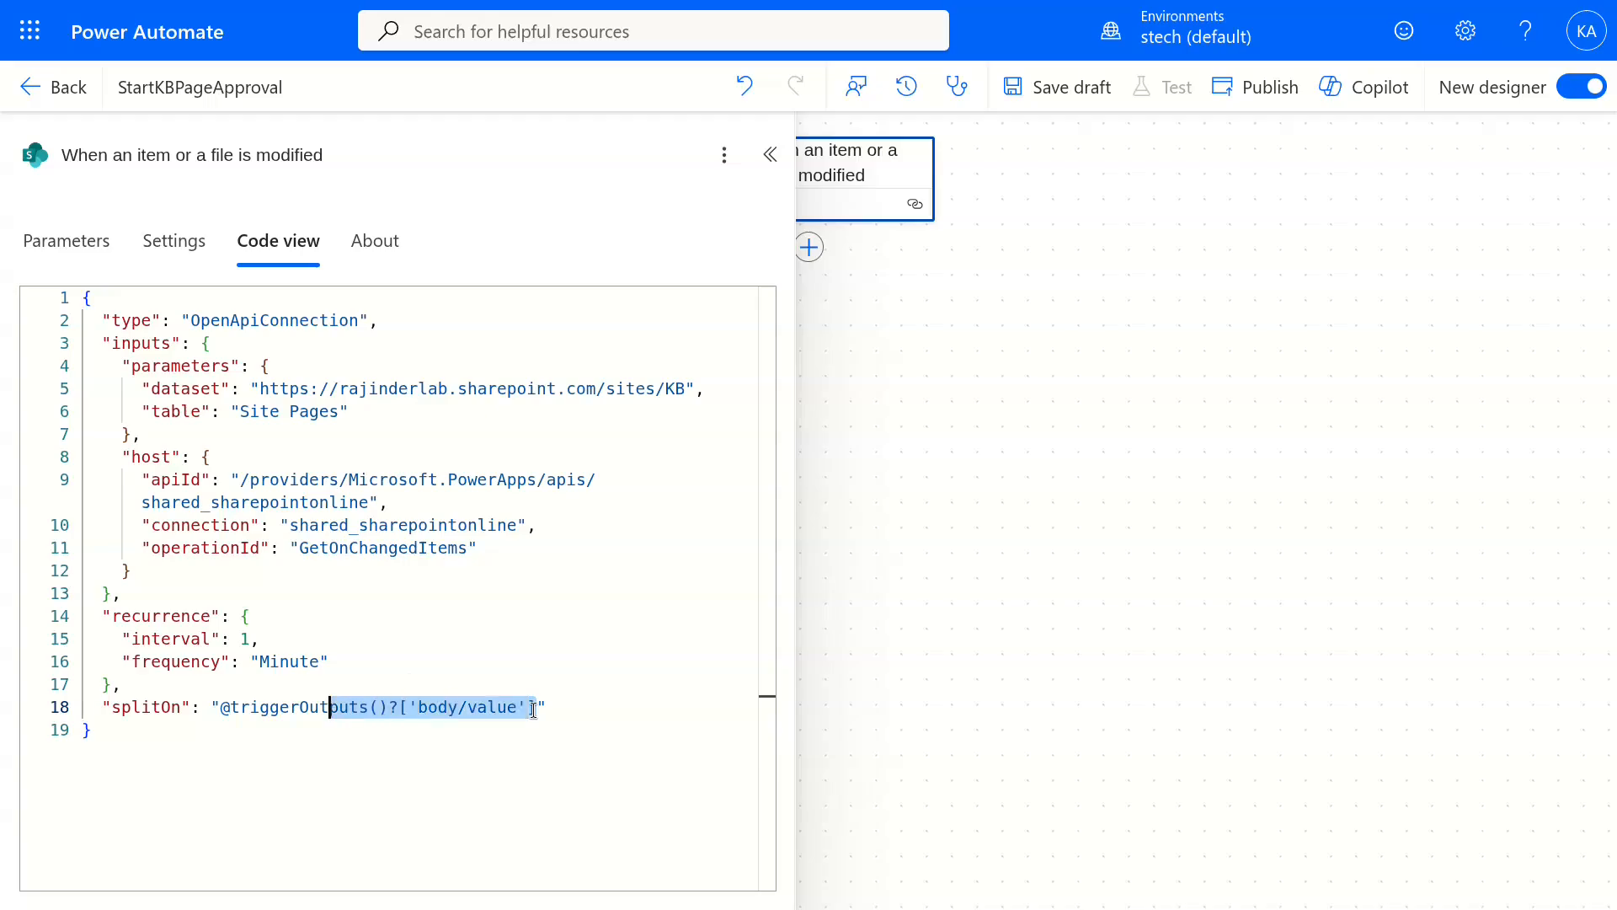
key("shift+Left")
key("shift+Left")
key("shift+Left")
key("shift+Left")
key("shift+Left")
key("shift+Left")
key("shift+Left")
key("shift+Left")
key("shift+Left")
key("shift+Left")
key("shift+Left")
key("ctrl+c")
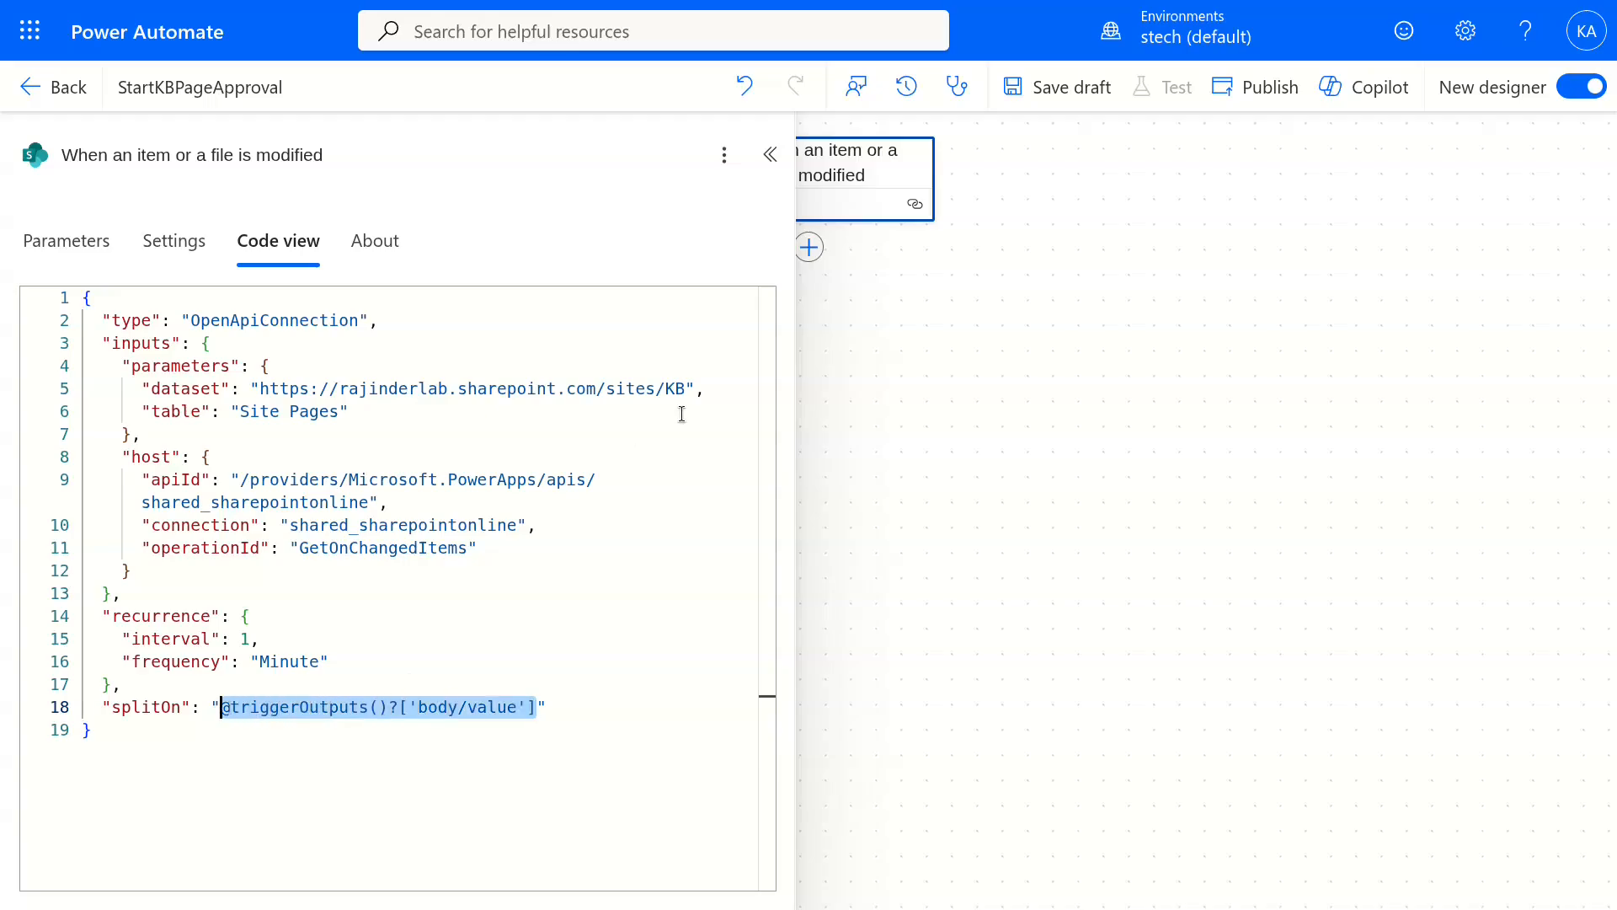
left_click(174, 245)
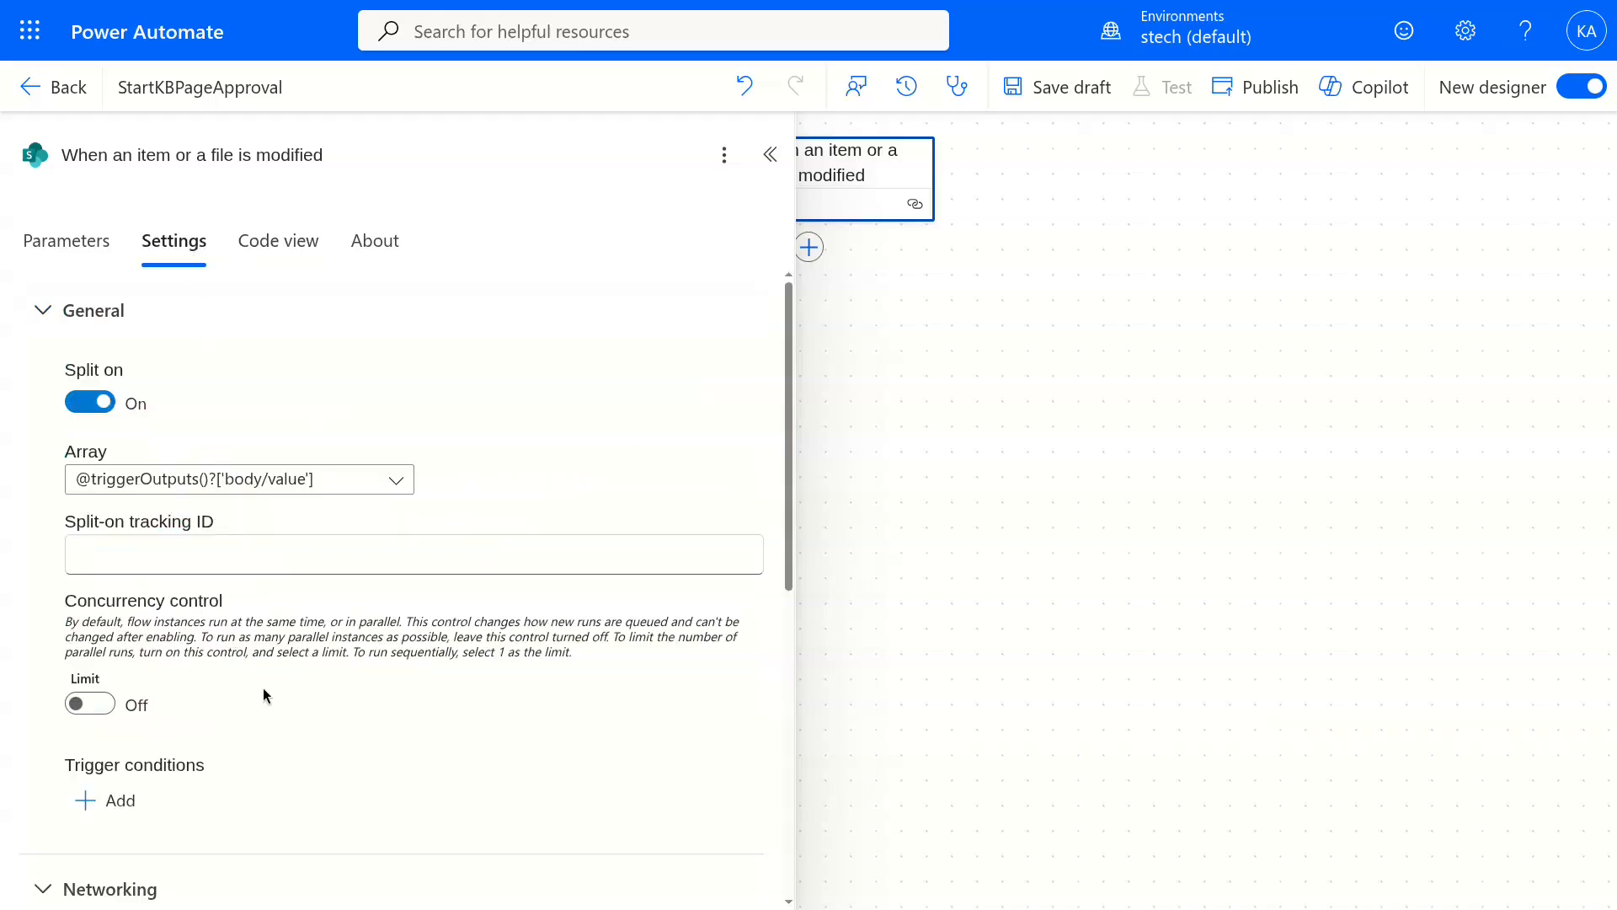
scroll(237, 656, "down", 3)
left_click(118, 596)
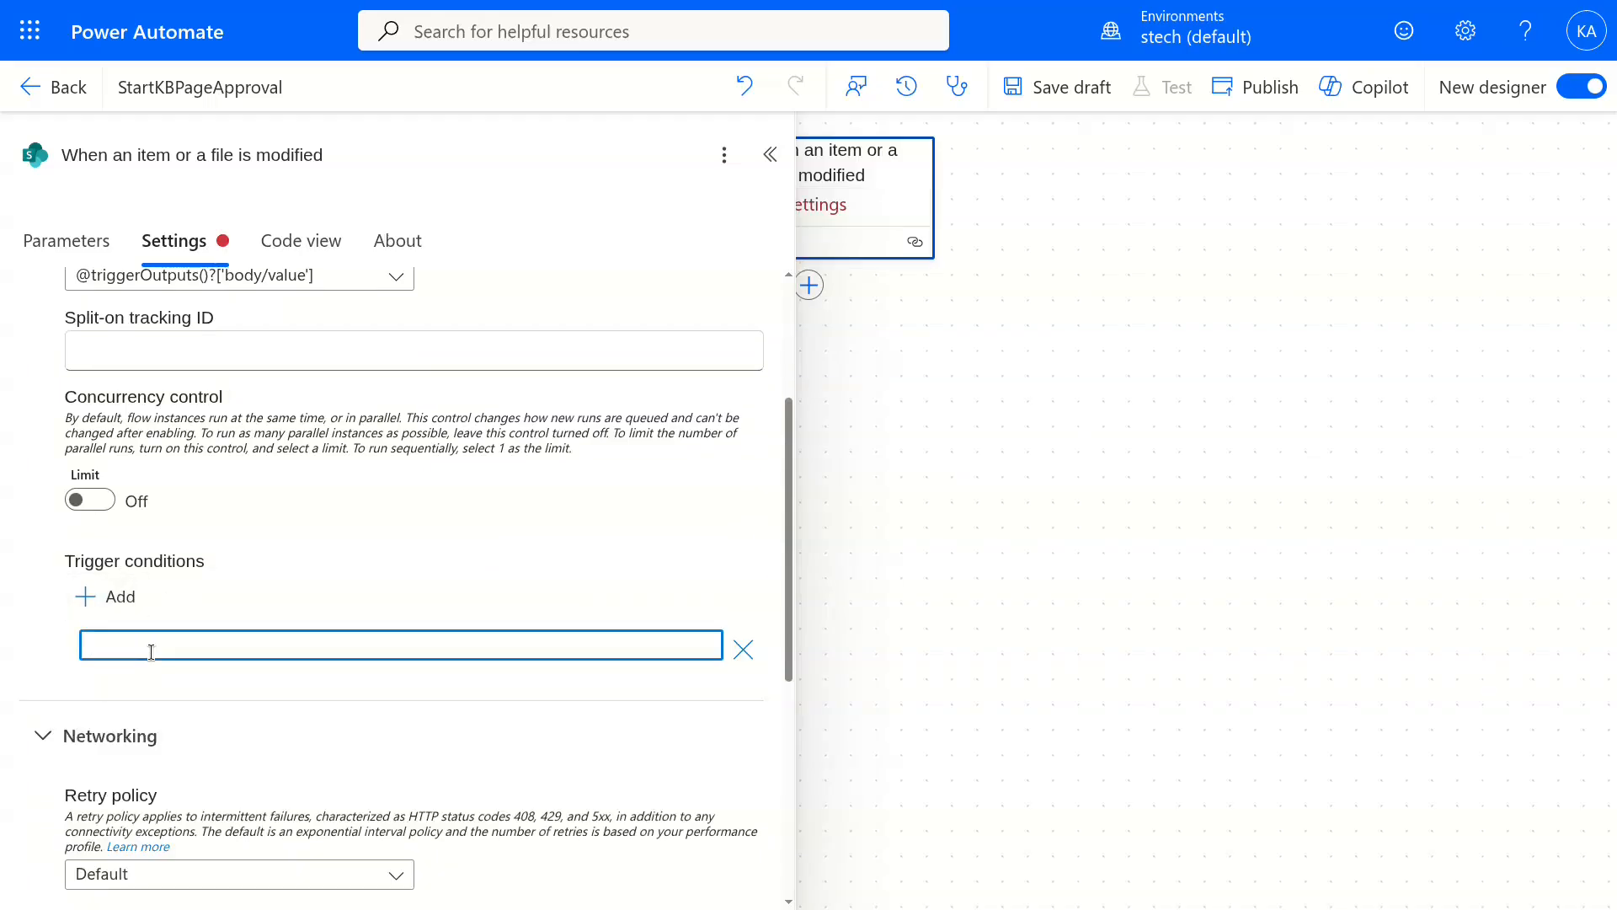
key("ctrl+v")
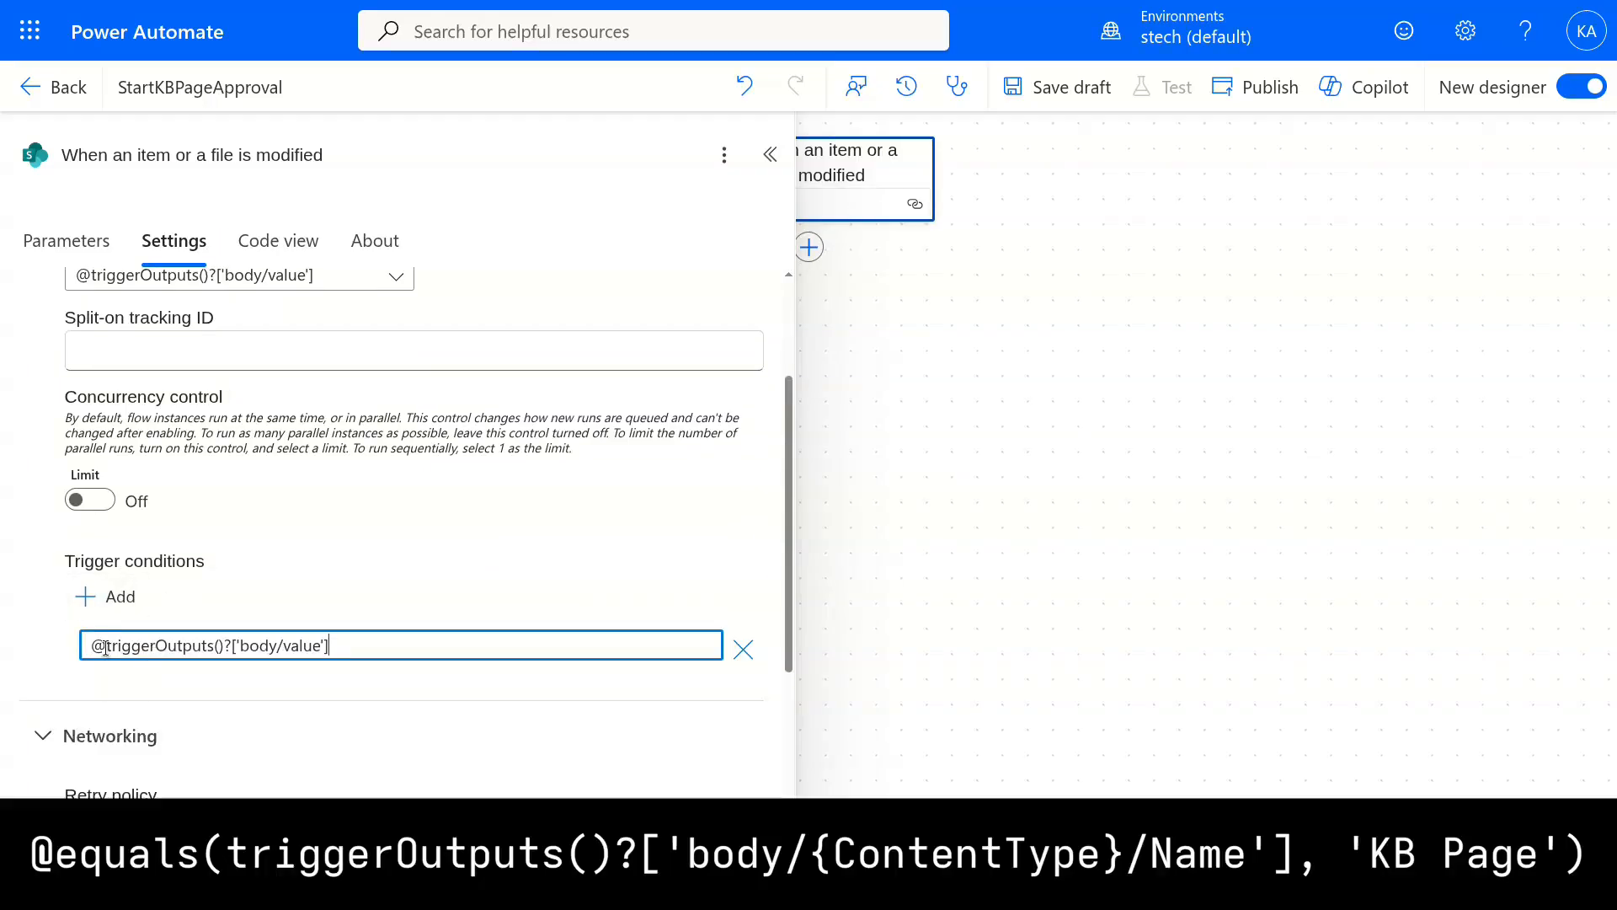
key("Escape")
left_click(101, 645)
type("equals(")
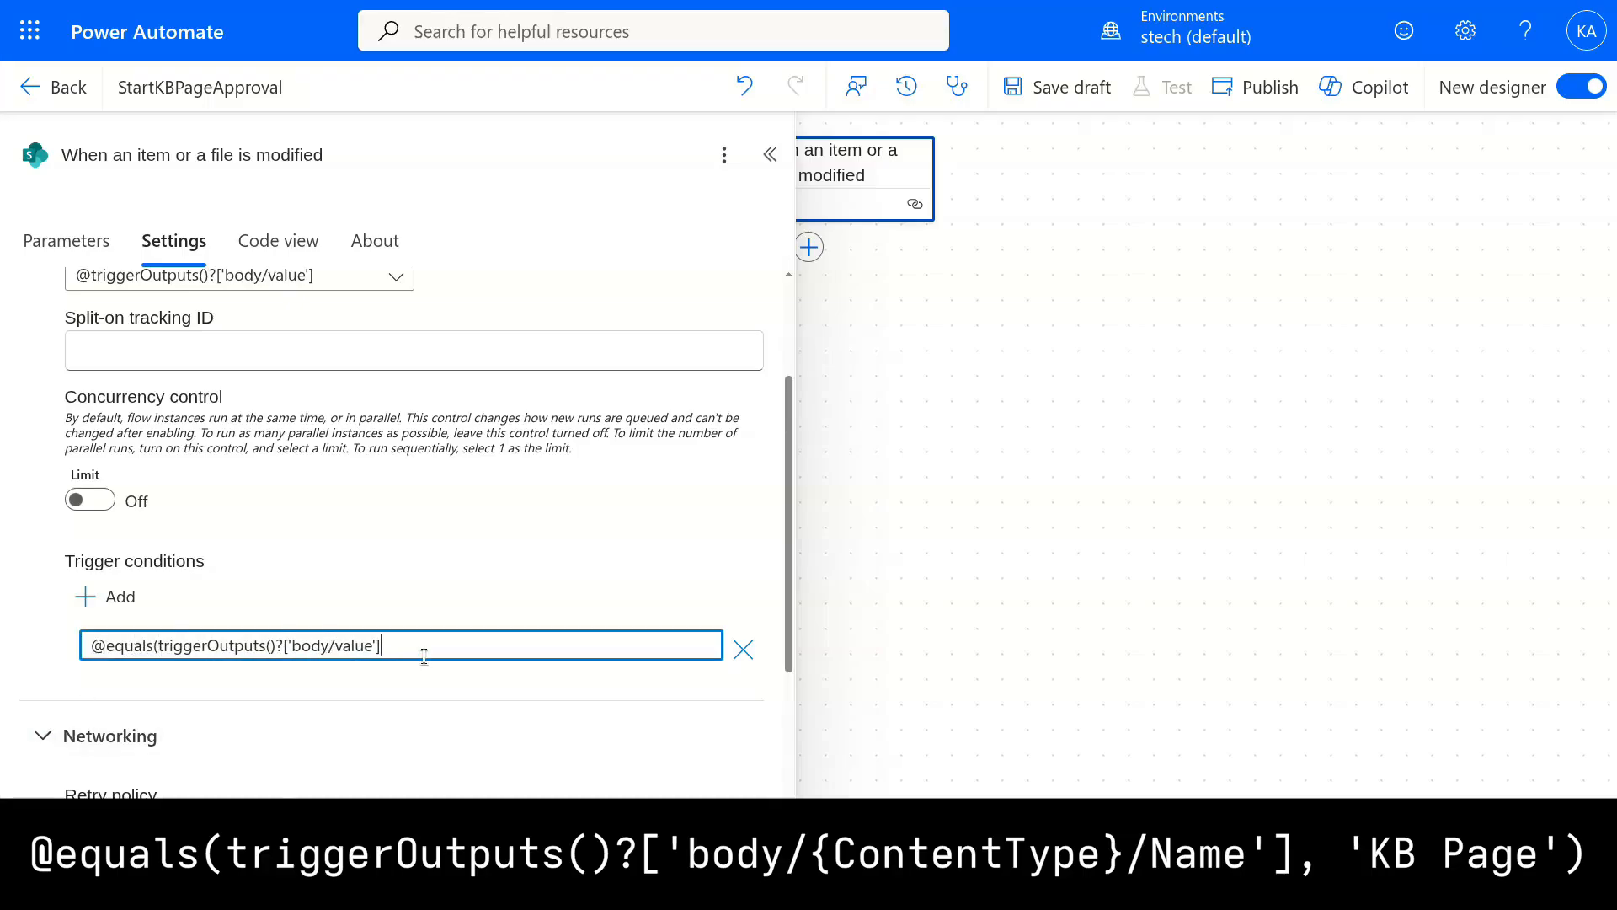
double_click(360, 647)
type("{}ContentType/Name', 'KB Pag")
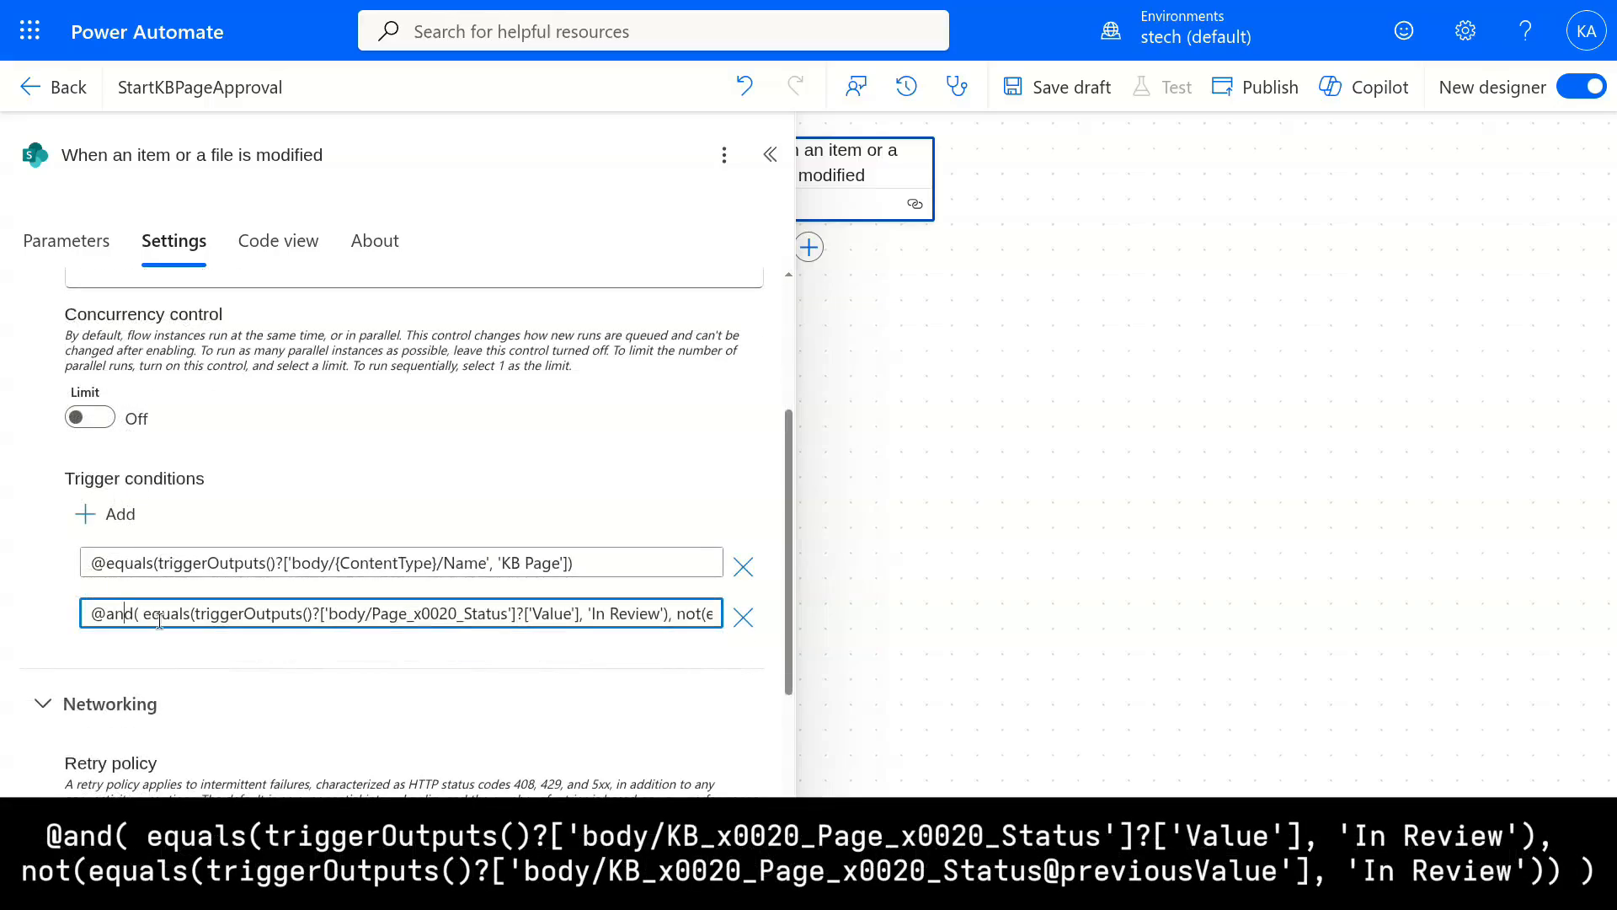
Examine the second trigger condition's expression, covering the Page Status value, the previousValue check and the 'In Review' comparisons.
double_click(127, 613)
triple_click(376, 617)
double_click(376, 618)
double_click(548, 618)
double_click(446, 617)
left_click_drag(403, 617, 469, 617)
double_click(364, 613)
double_click(501, 613)
scroll(503, 613, "right", 5)
double_click(447, 614)
double_click(579, 614)
scroll(579, 613, "right", 2)
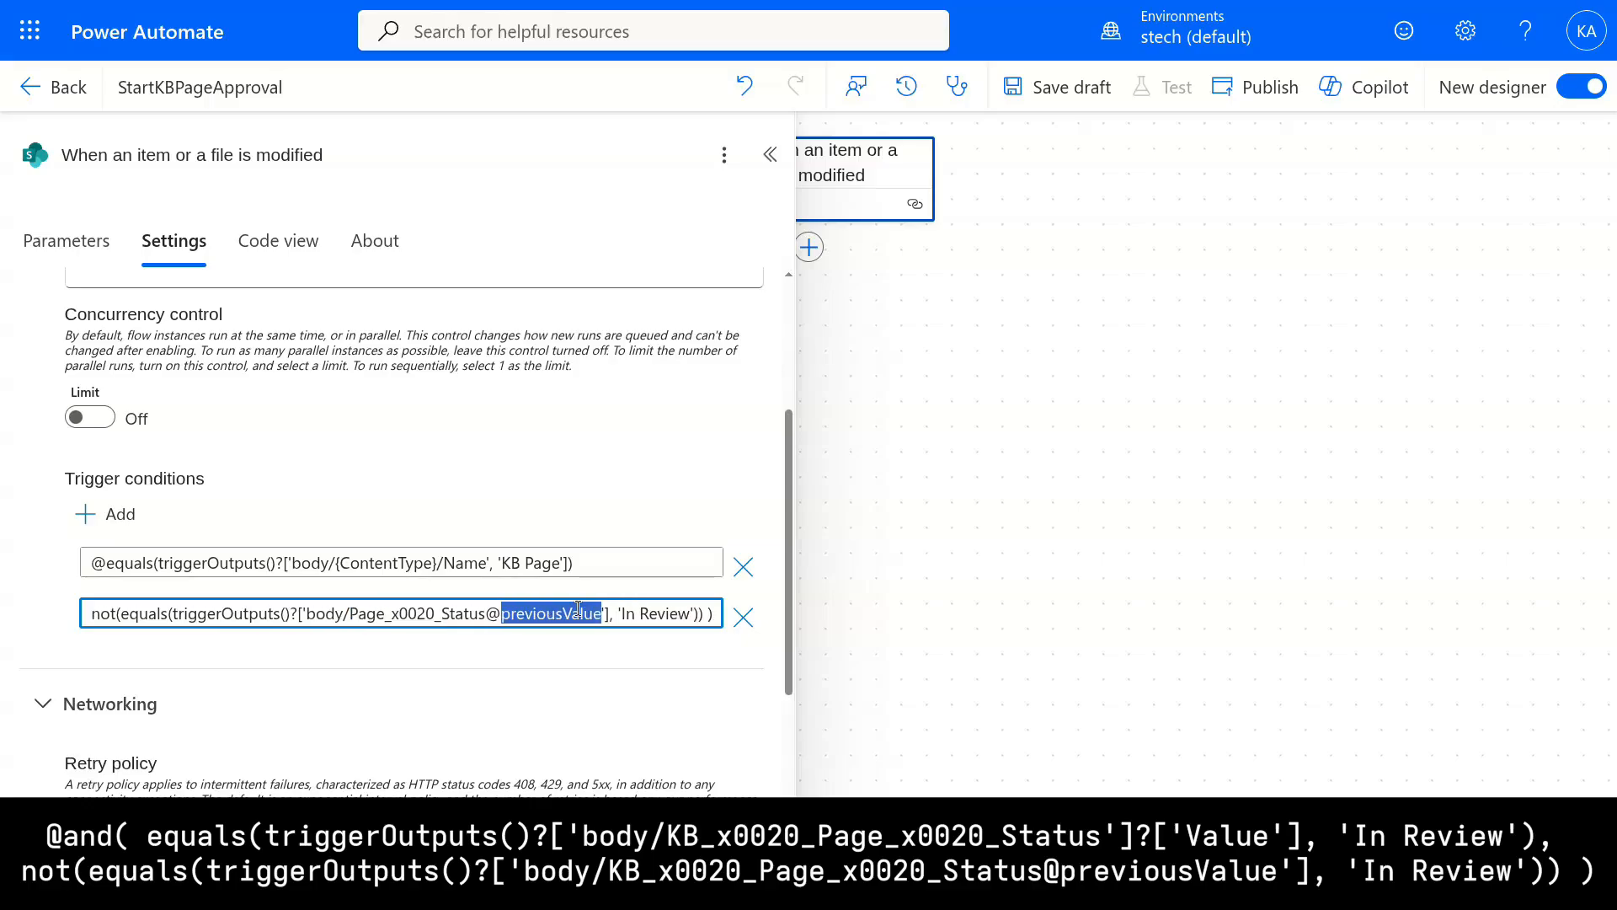
left_click_drag(621, 614, 689, 614)
left_click(693, 451)
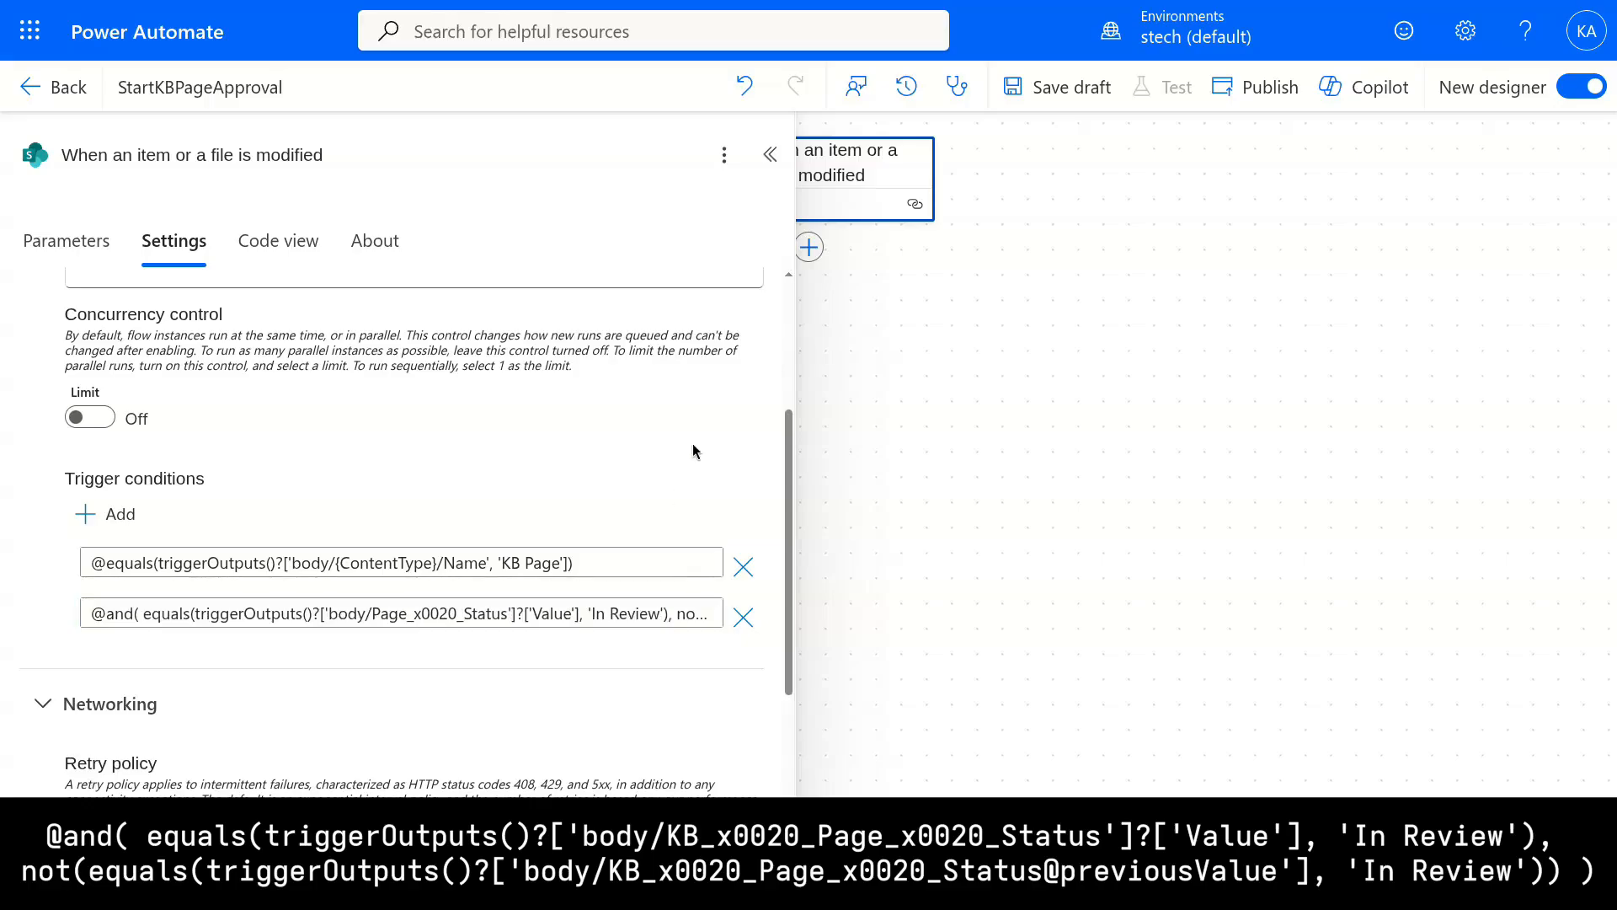
Save the flow as a draft and add an Initialize variable action below the trigger.
left_click(1049, 93)
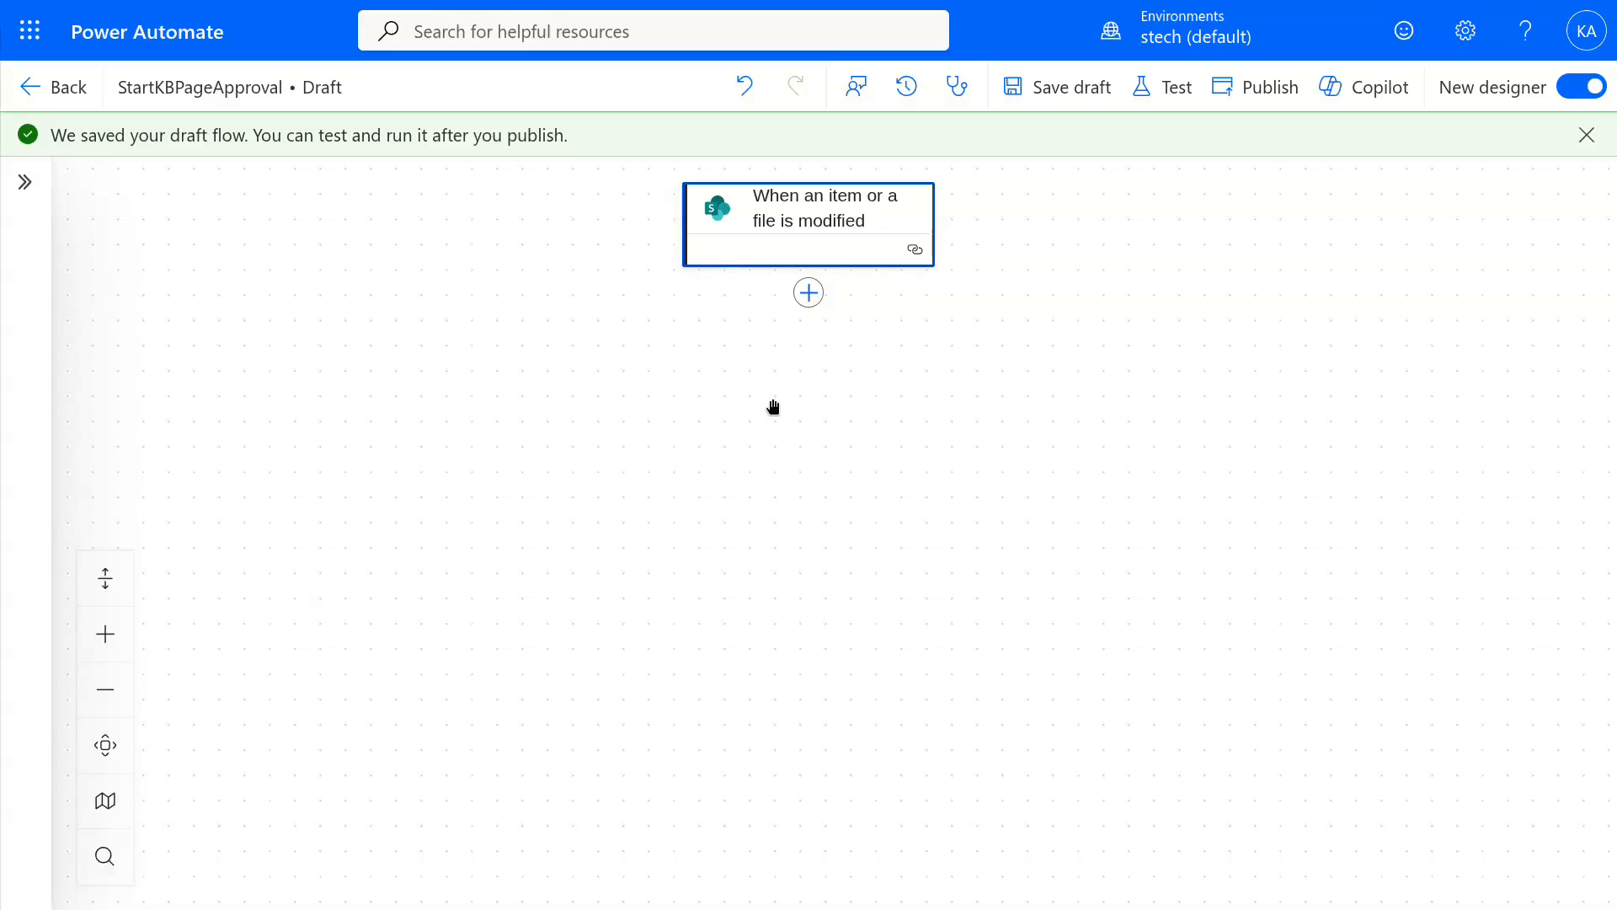
left_click(809, 294)
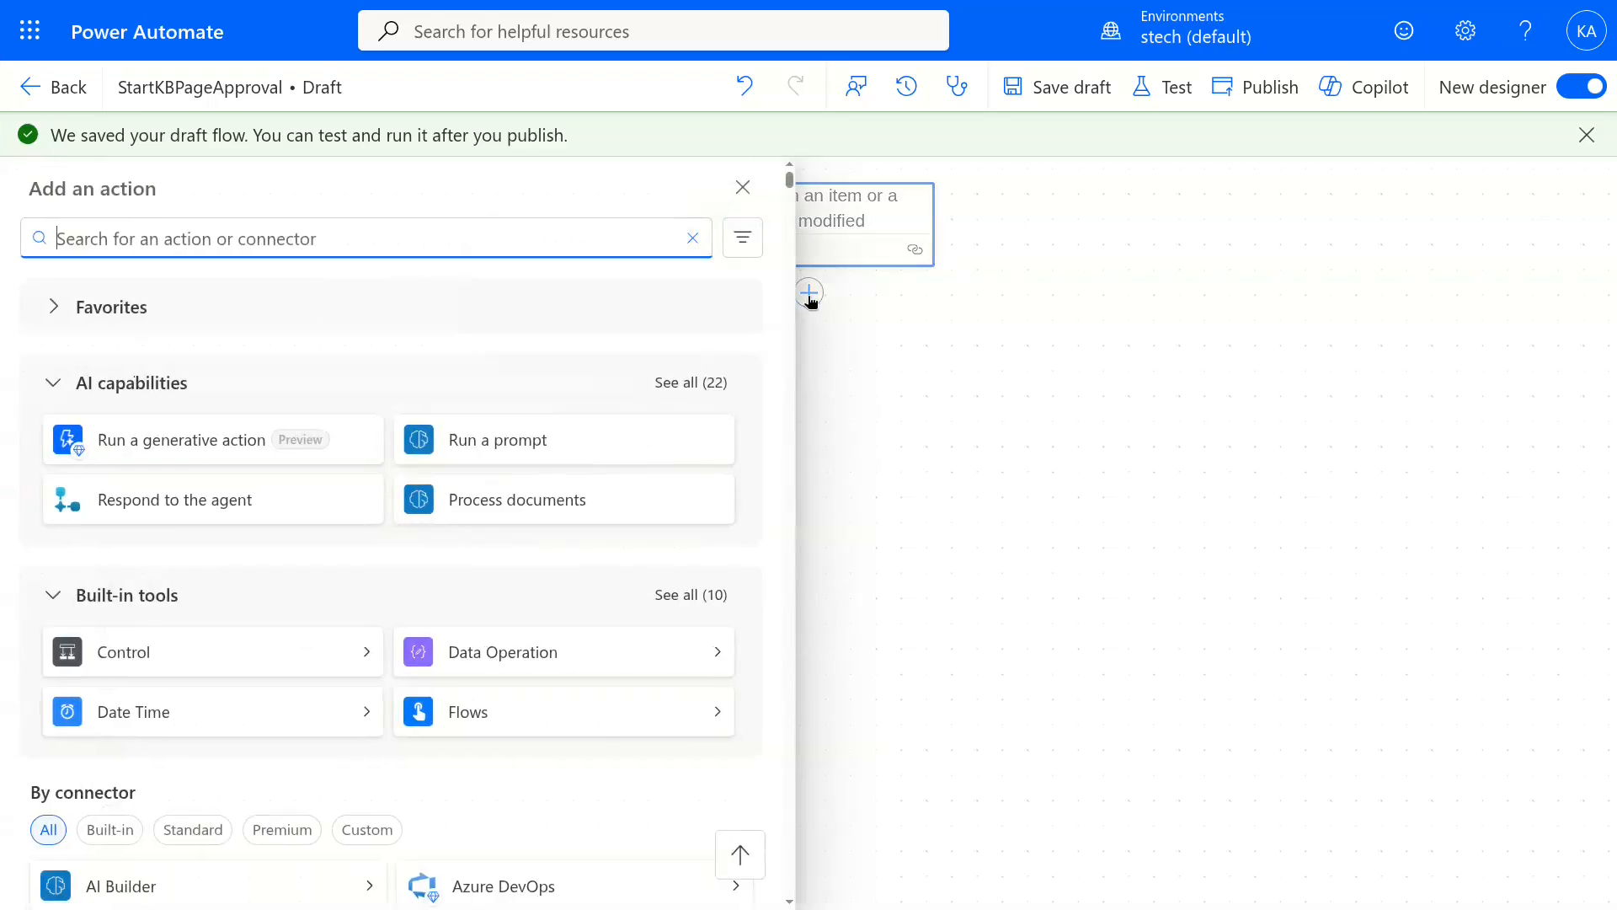
type("inii")
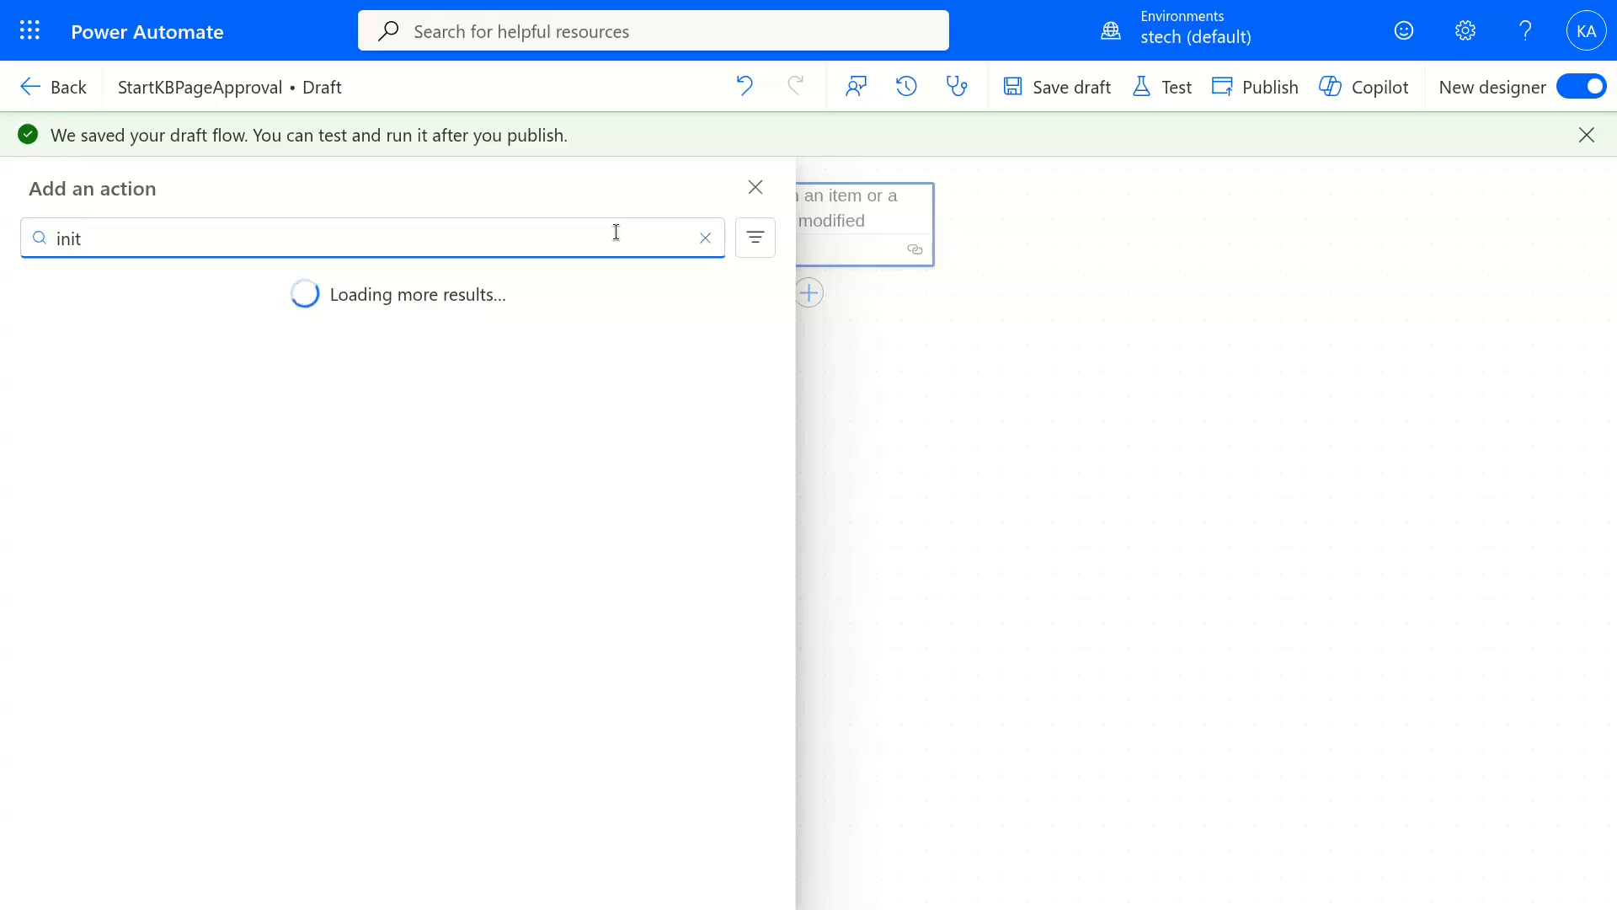
left_click(238, 539)
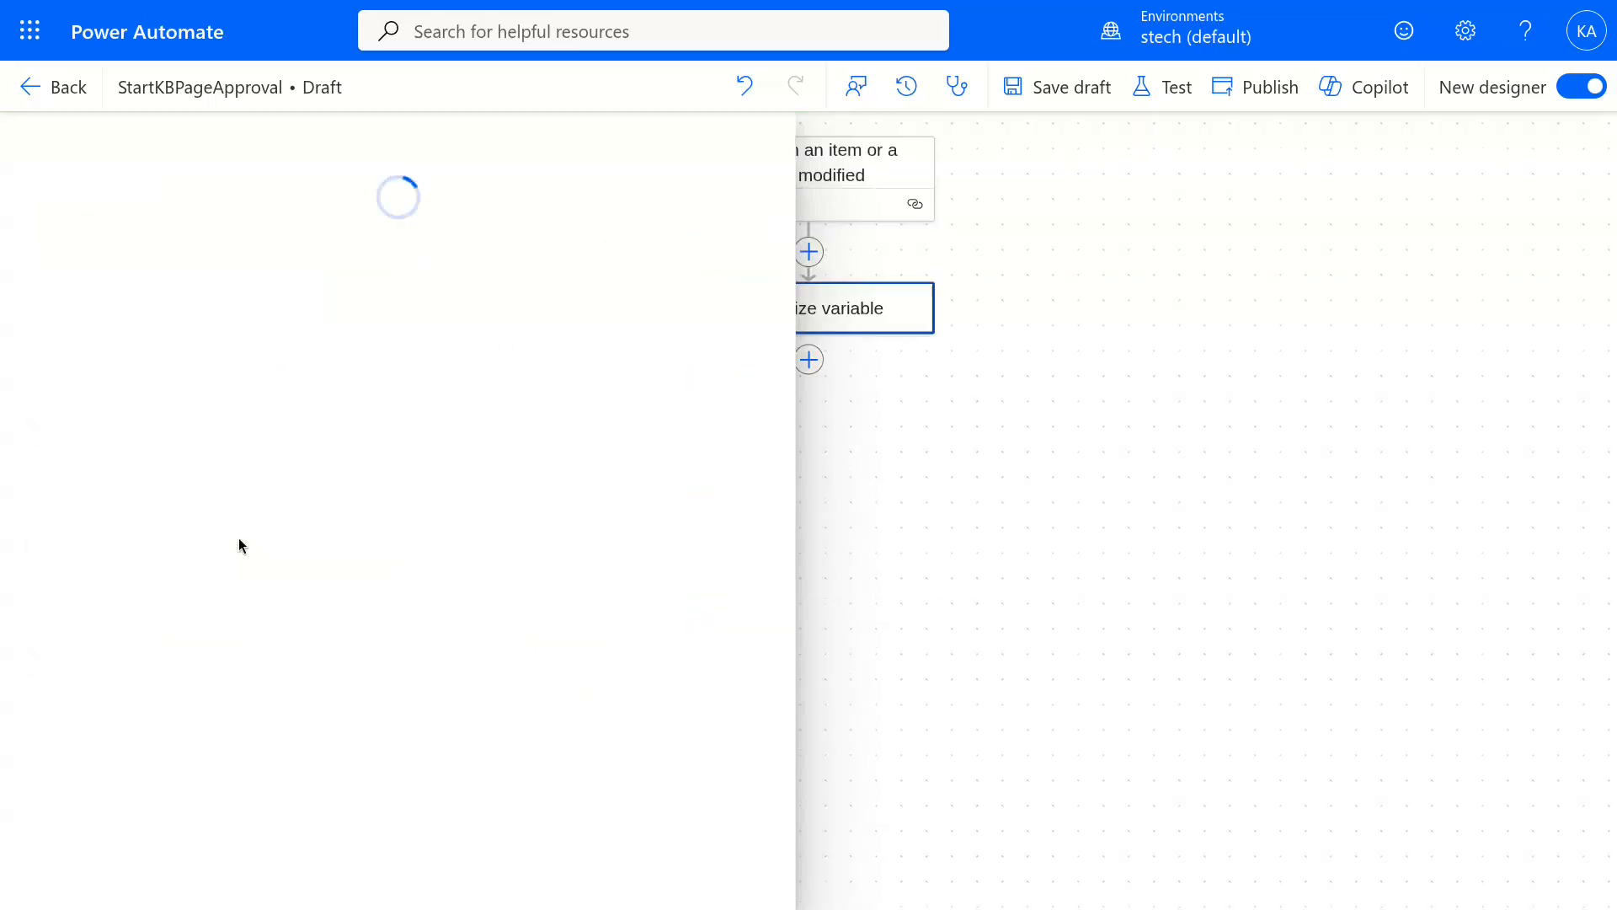
Name the variable "Get Approver Emails", set its type to String, and save the draft.
left_click(238, 348)
type("Get Approver Emails")
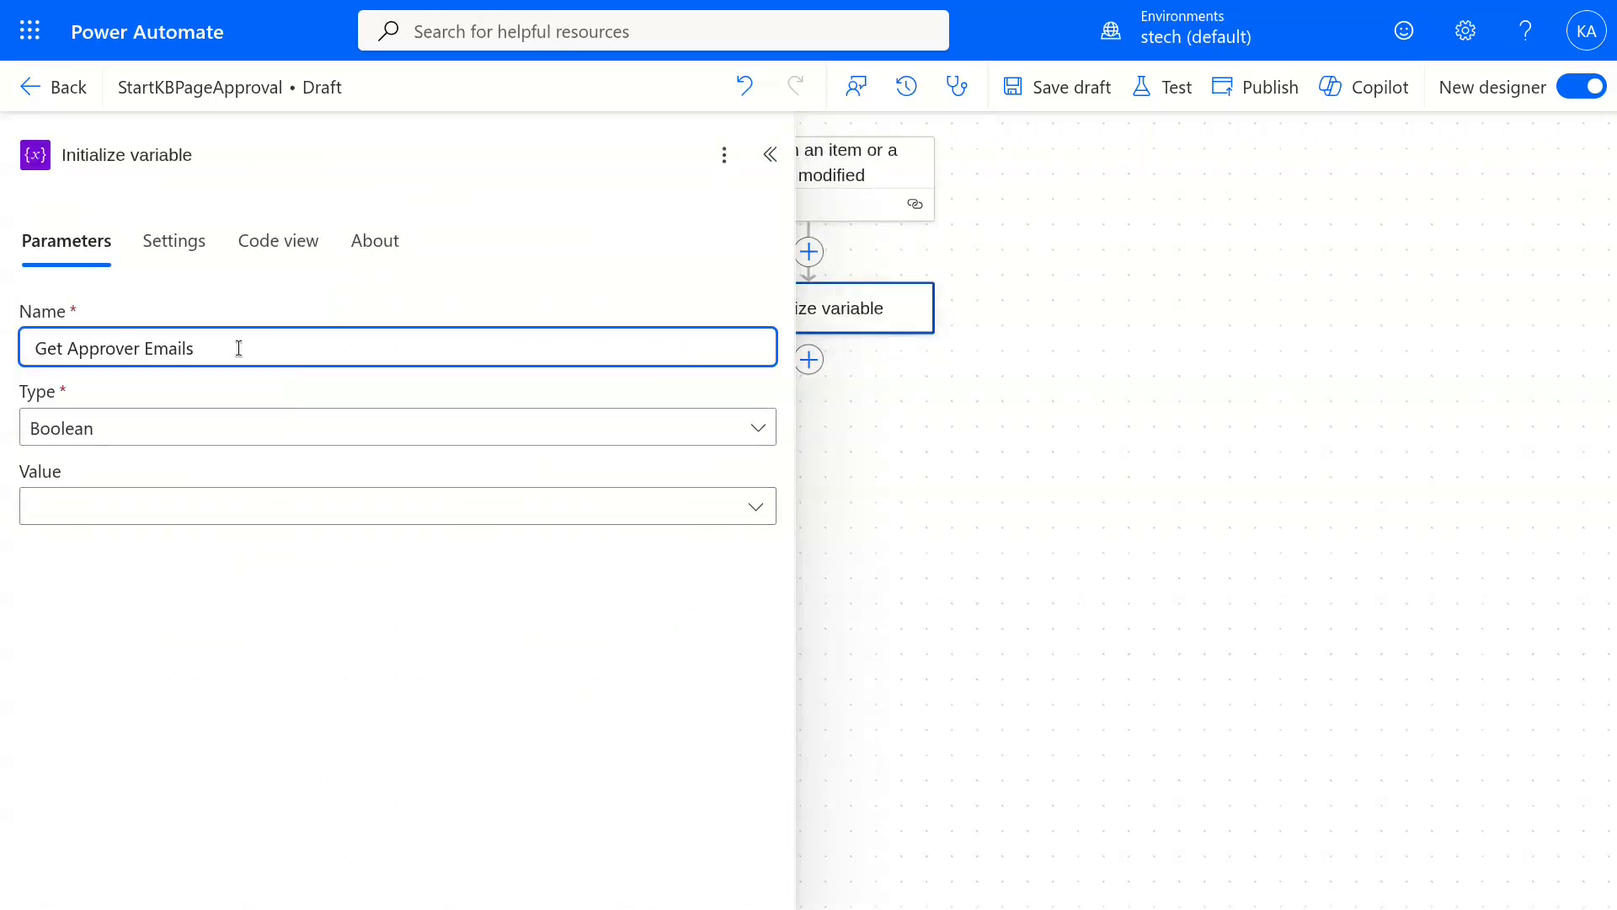
left_click(202, 415)
left_click(102, 616)
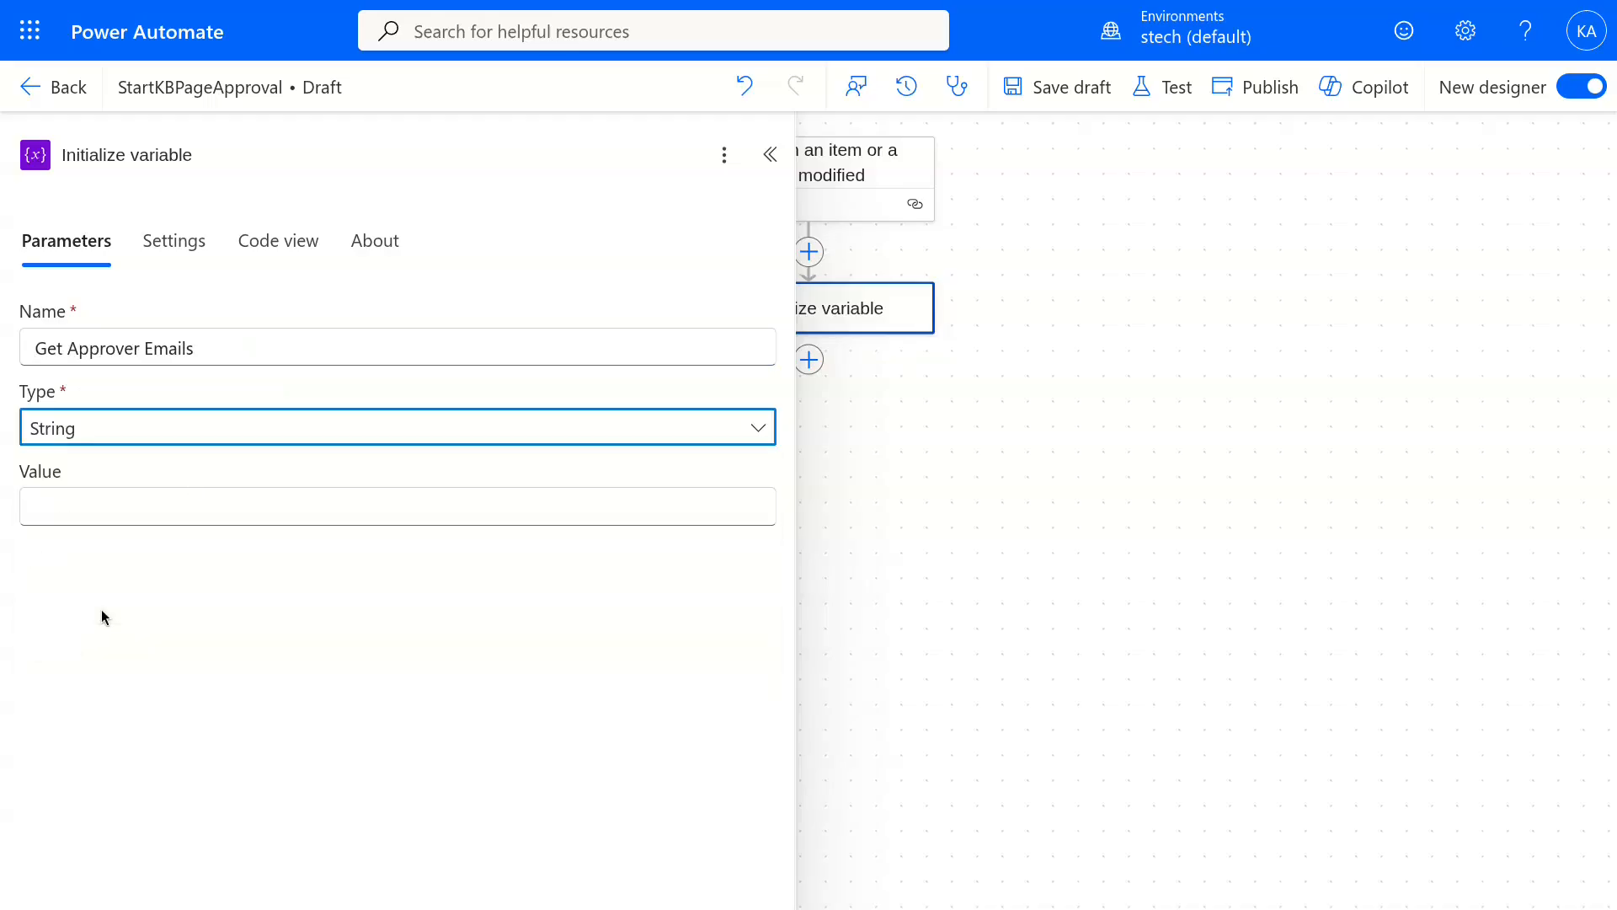
left_click(770, 154)
left_click(1071, 86)
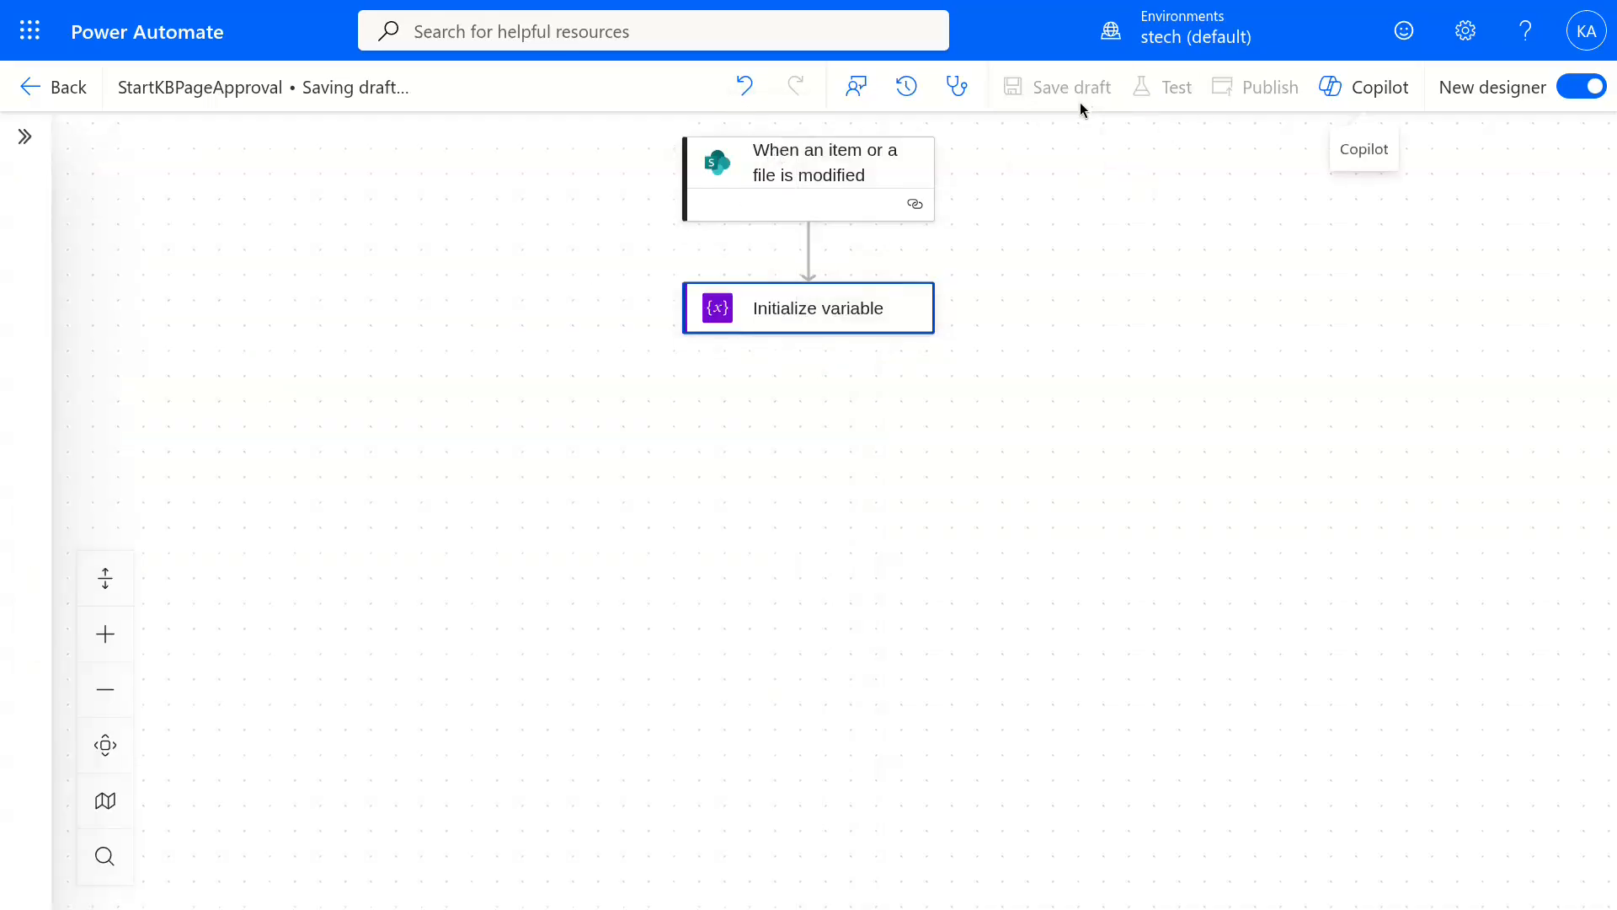
Add a SharePoint Get items action below the Initialize variable action.
left_click(809, 406)
type("shae")
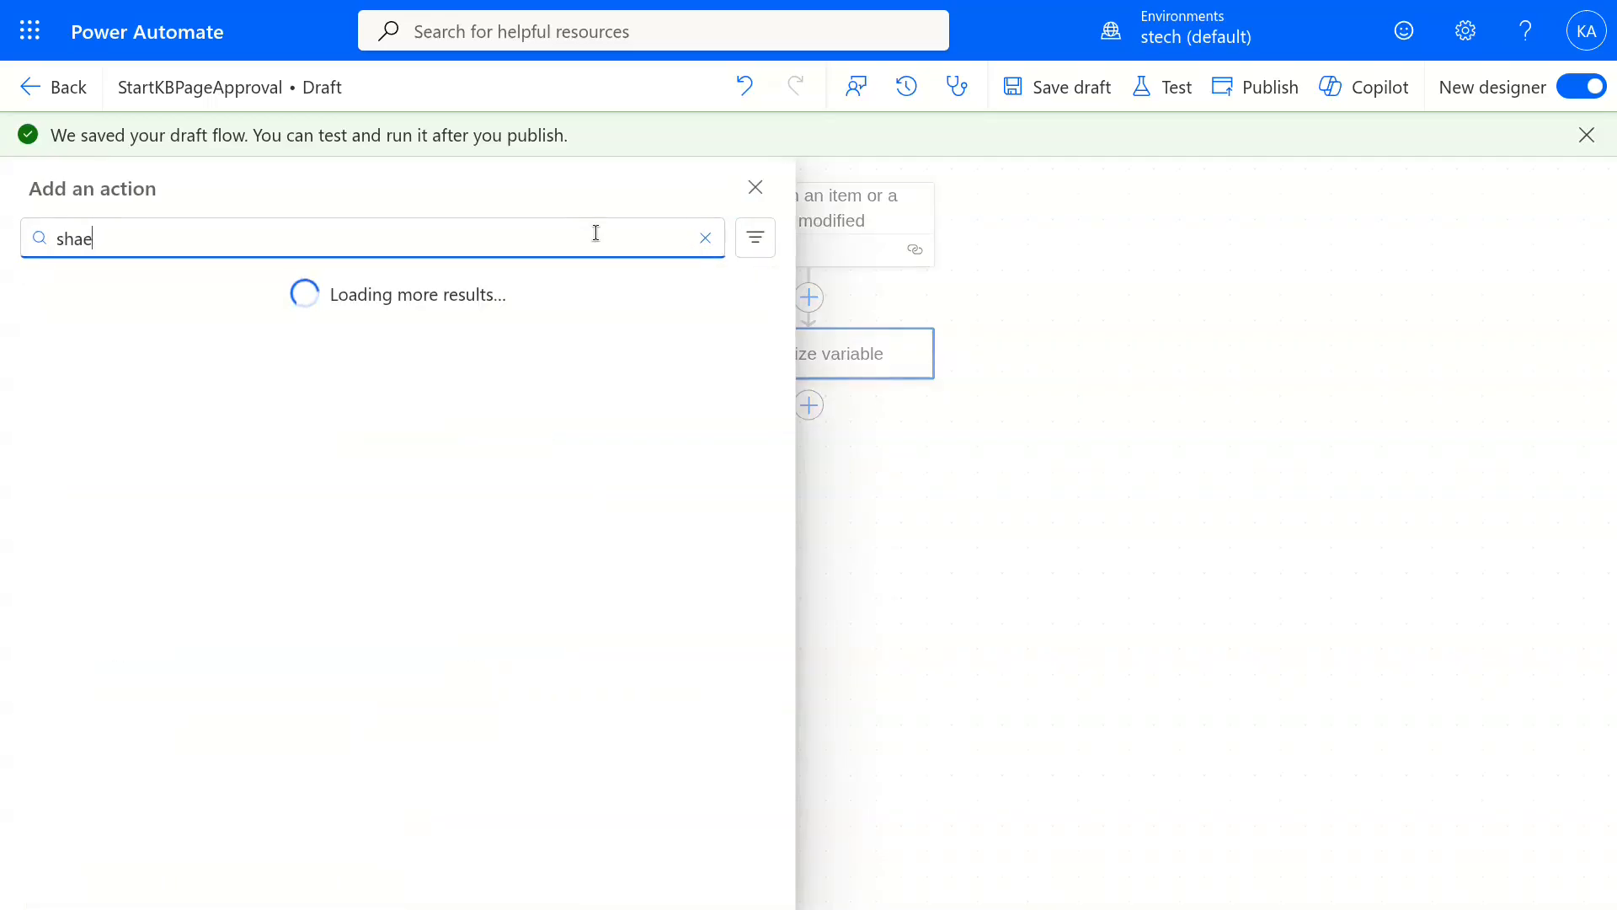
key("BackSpace")
type("repoint get items")
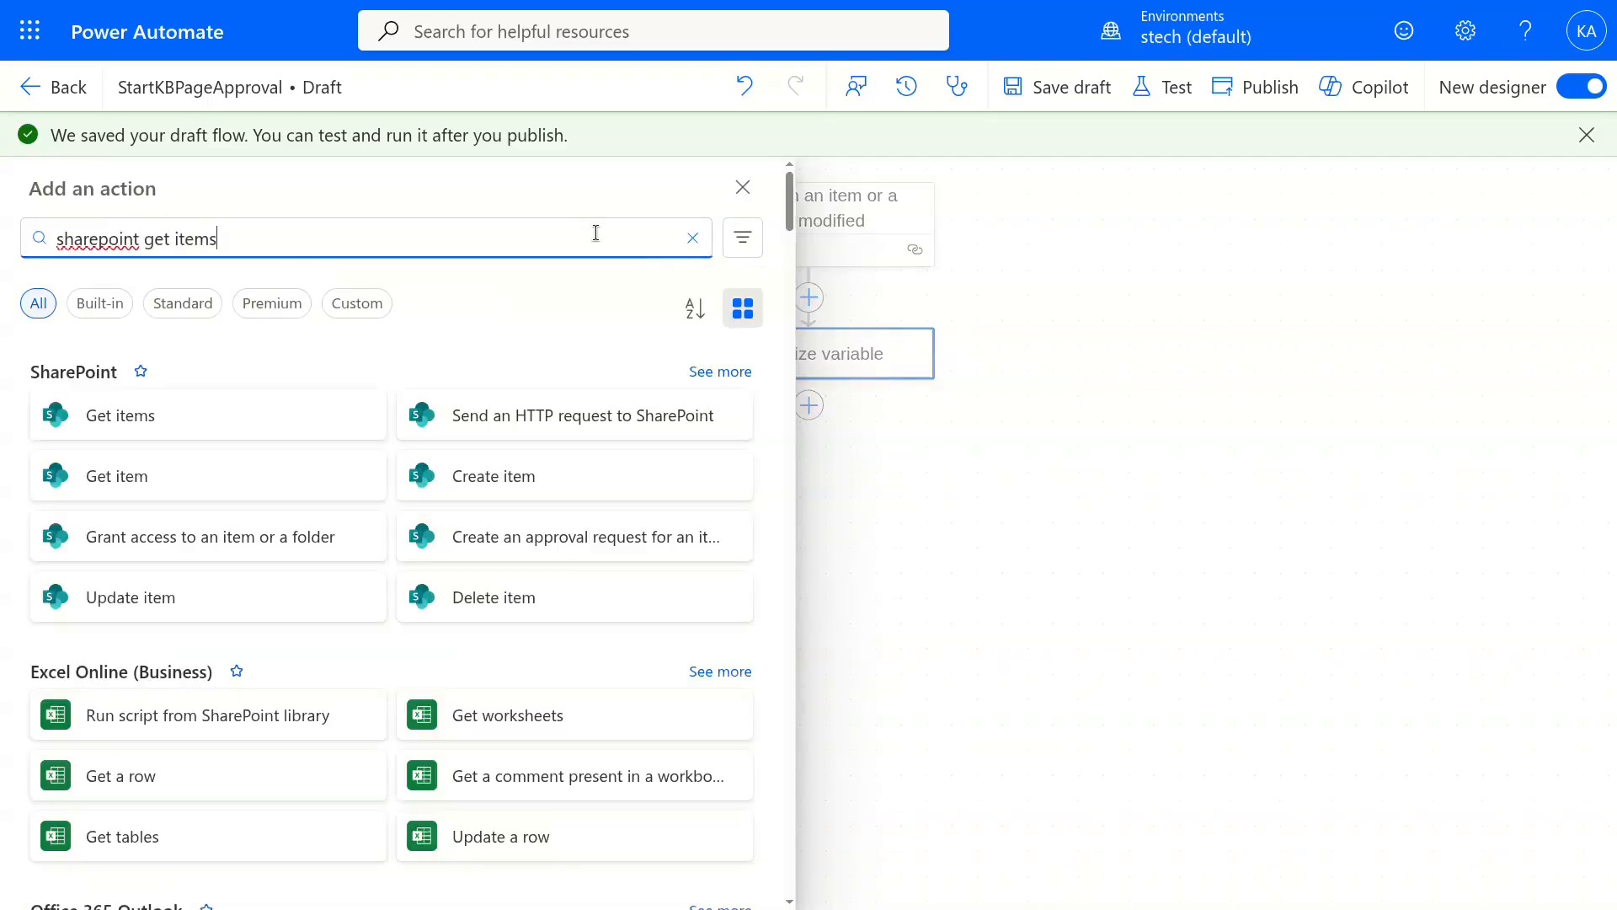
left_click(170, 429)
left_click(214, 352)
left_click(222, 399)
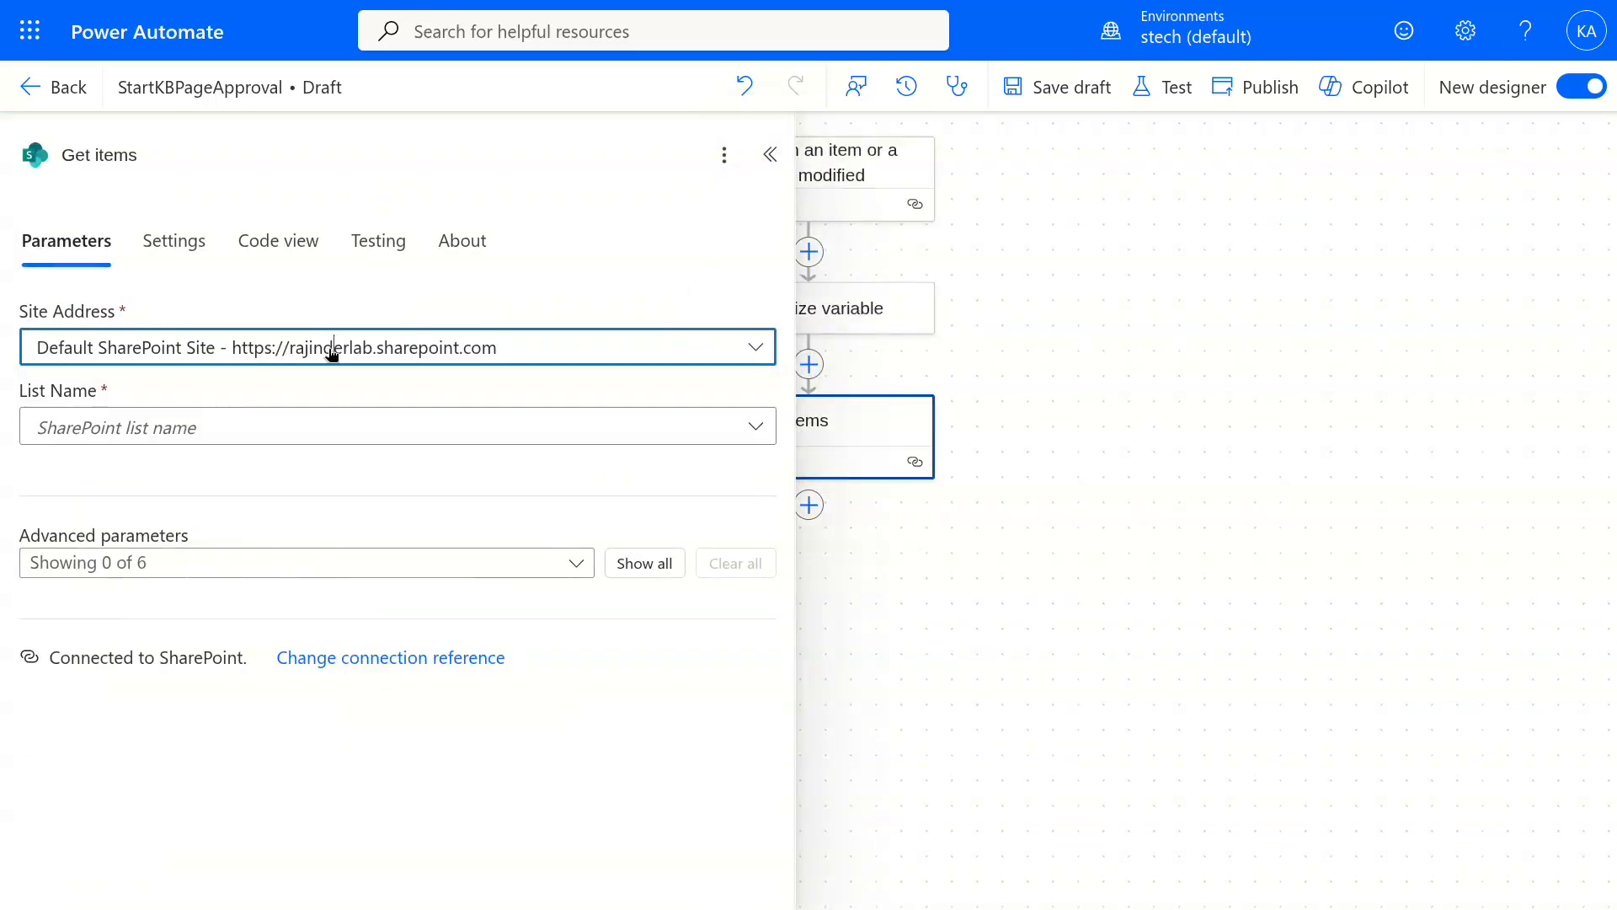
left_click(332, 354)
left_click(182, 436)
type("https://rajinderlab.sharepoint.com/sites/")
type("KB")
left_click(328, 435)
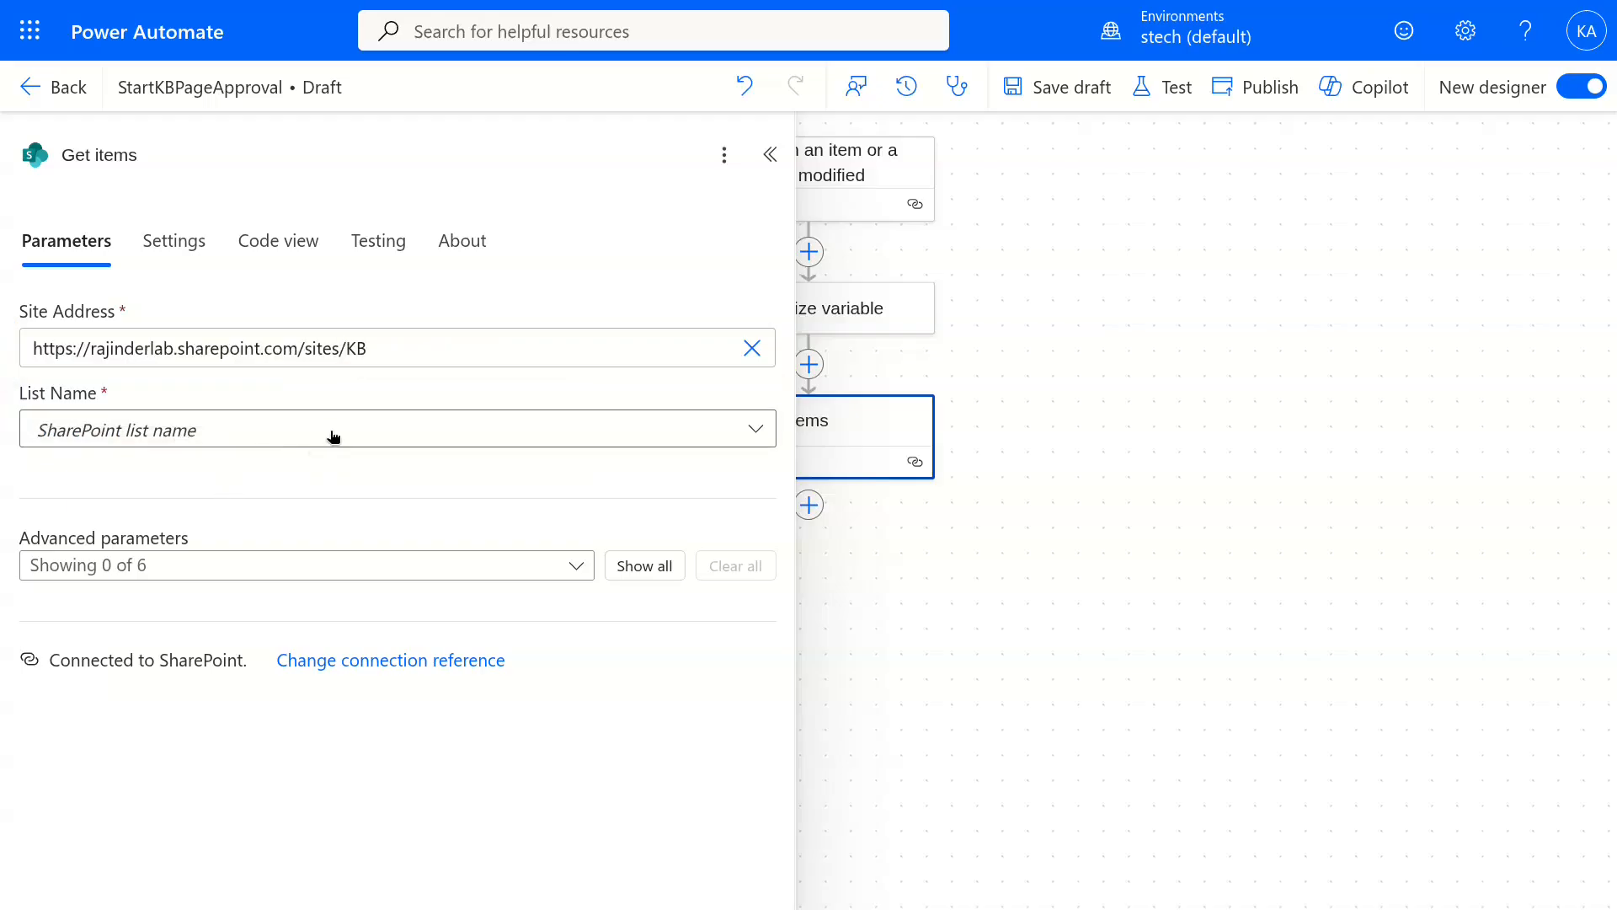
left_click(211, 470)
Filter Get items with PageID eq the trigger's ID and ApprovalStatus eq 'Rejected', and save the draft.
left_click(576, 565)
left_click(84, 299)
left_click(332, 614)
left_click(161, 670)
type("PageID eq")
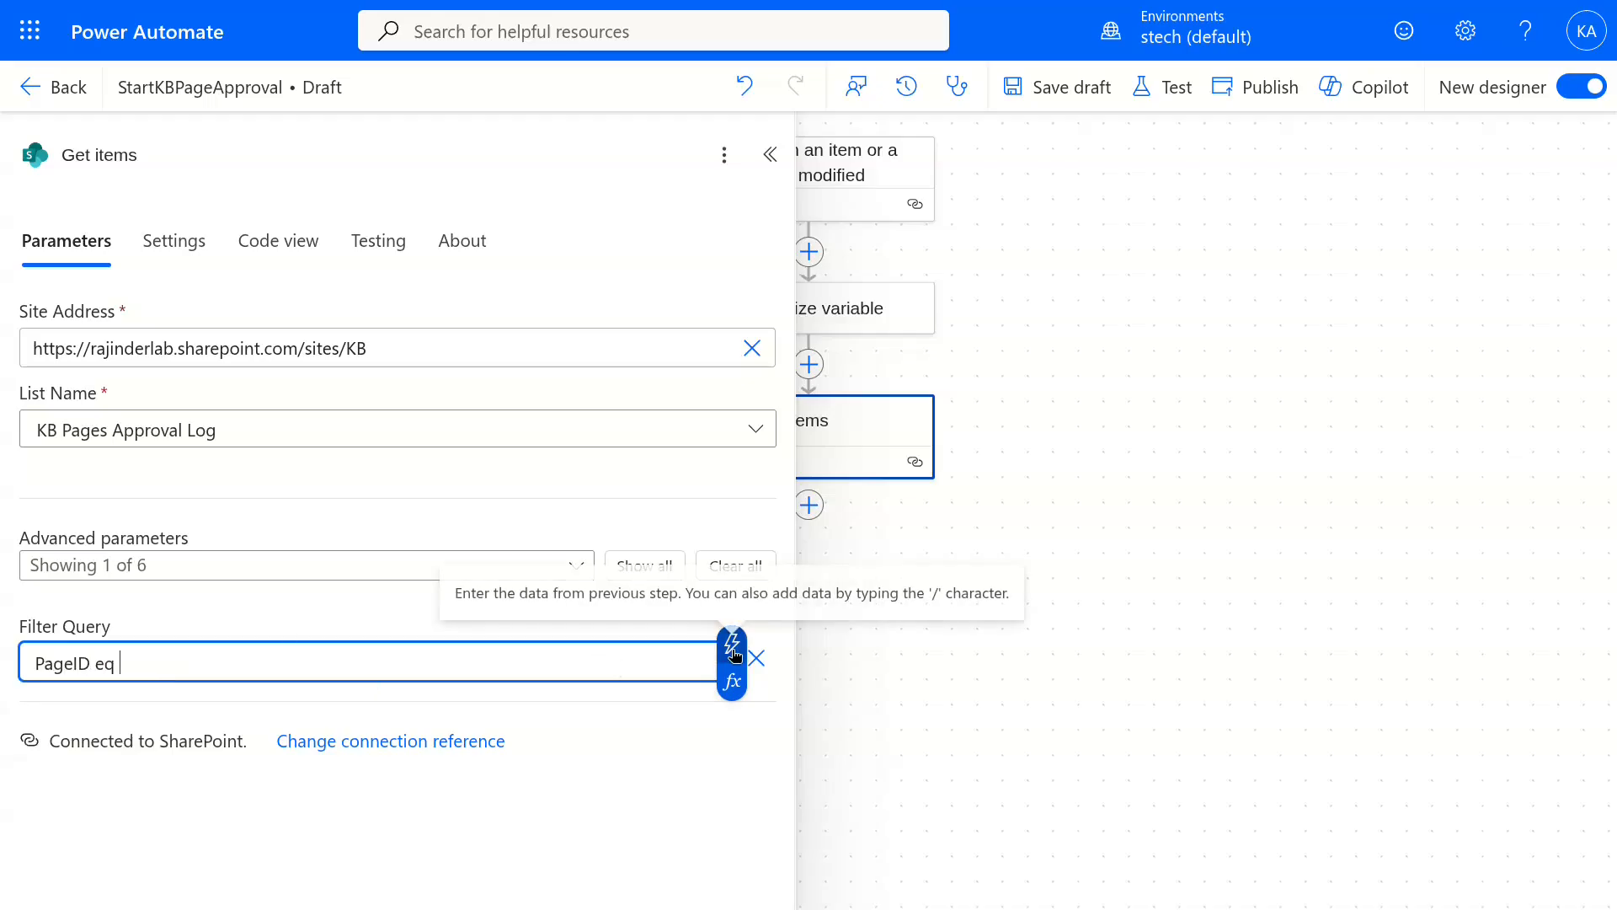
left_click(729, 647)
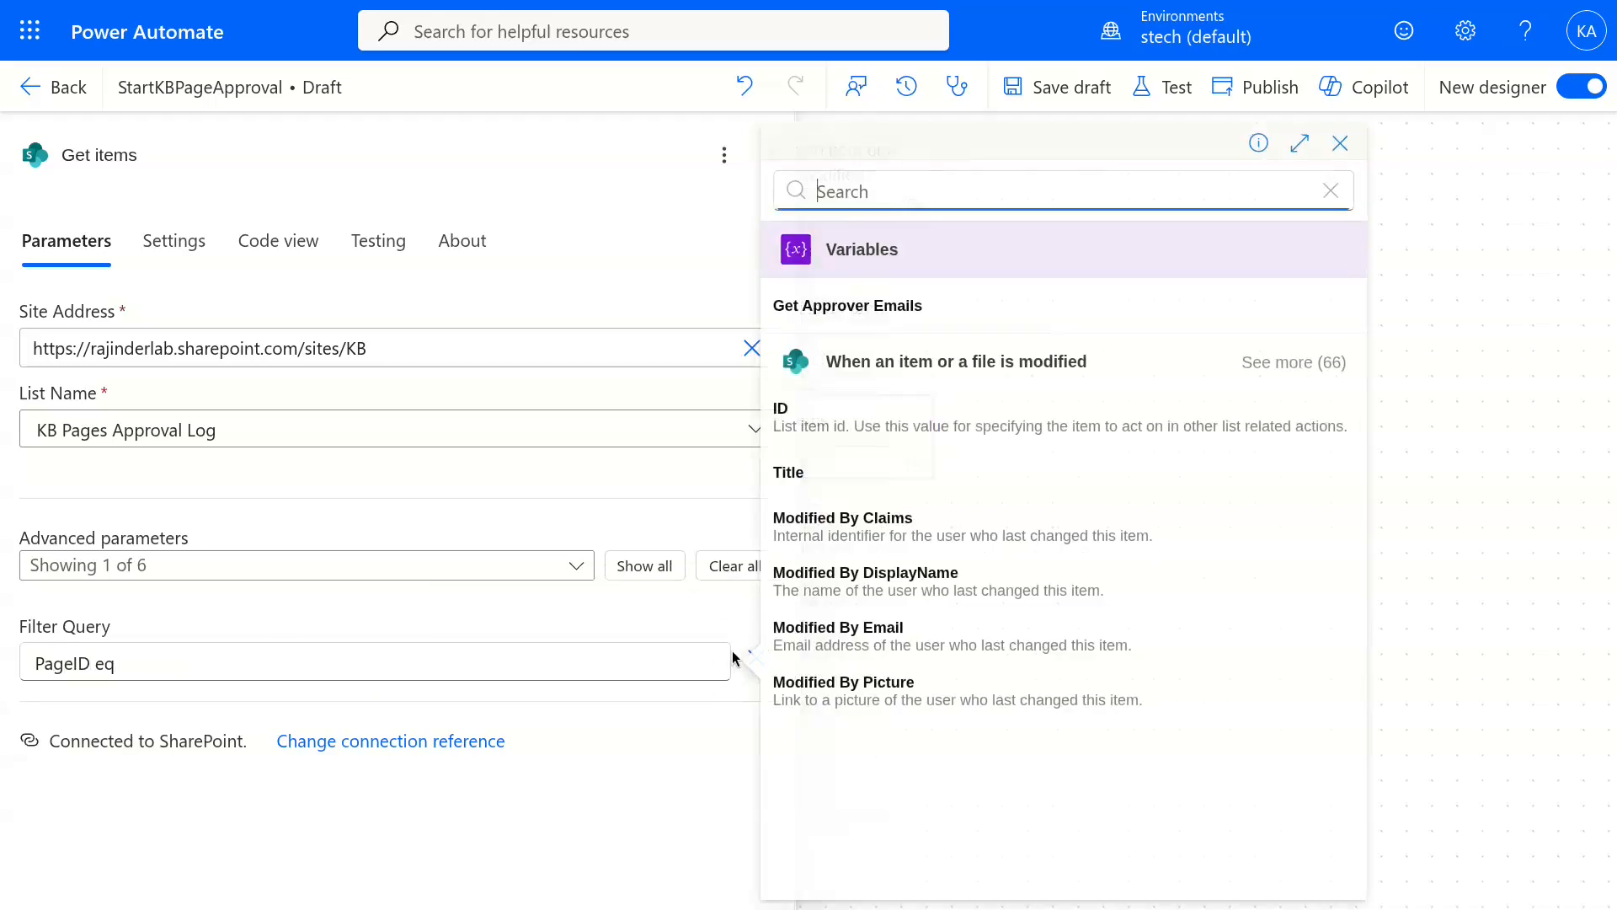
left_click(870, 426)
type("and ApprovalStatus eq")
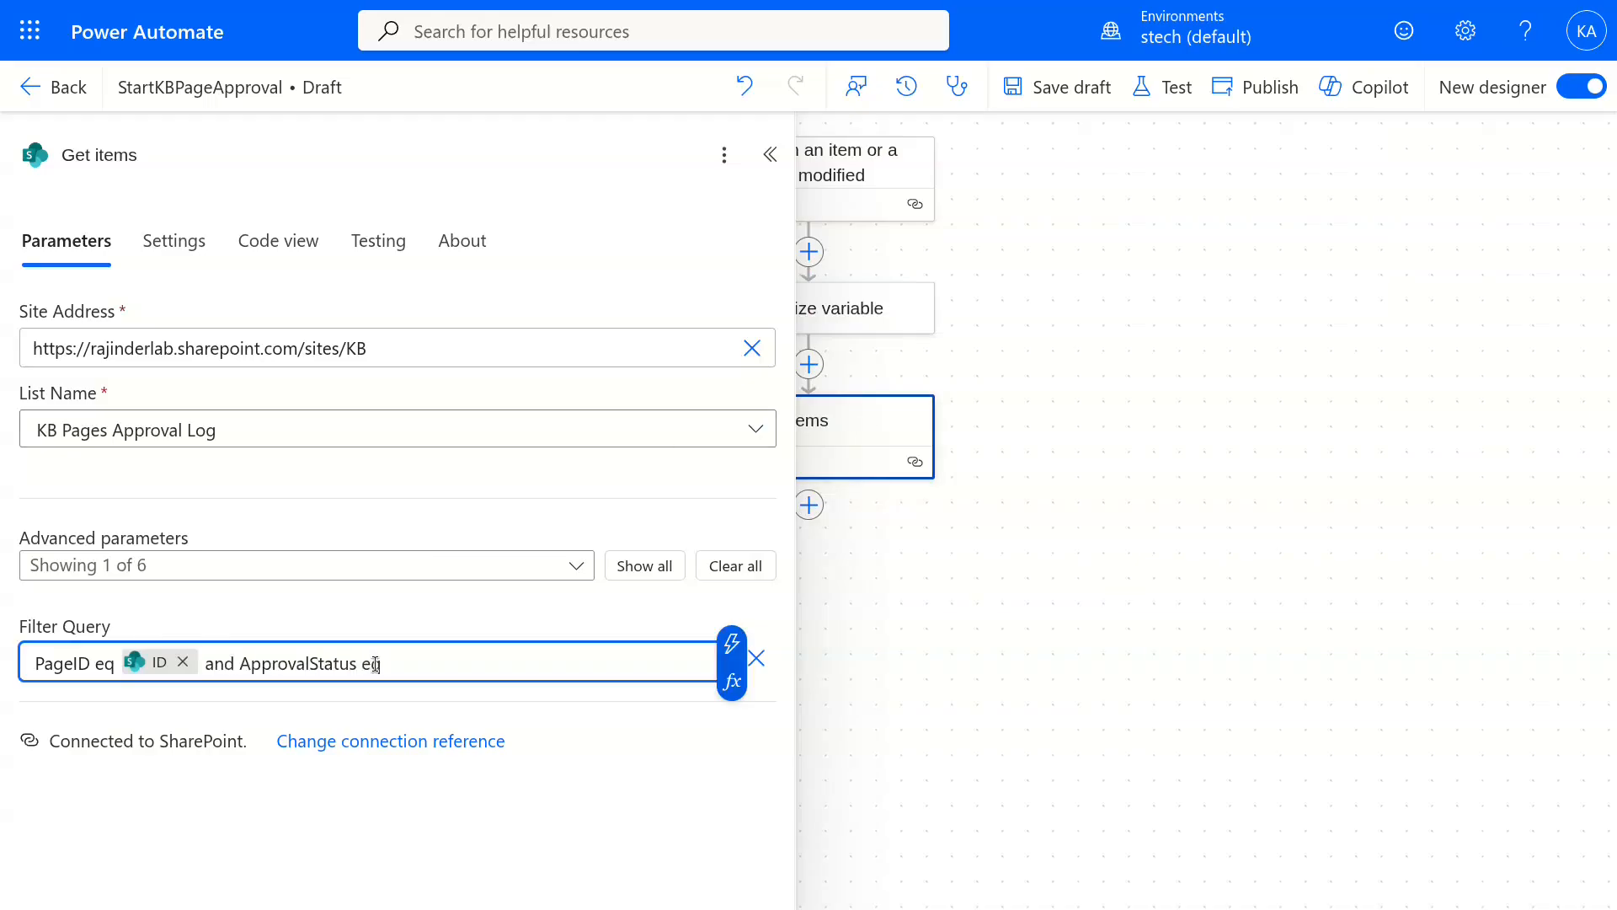
type(" 'Rejected'")
left_click(770, 155)
left_click(1058, 88)
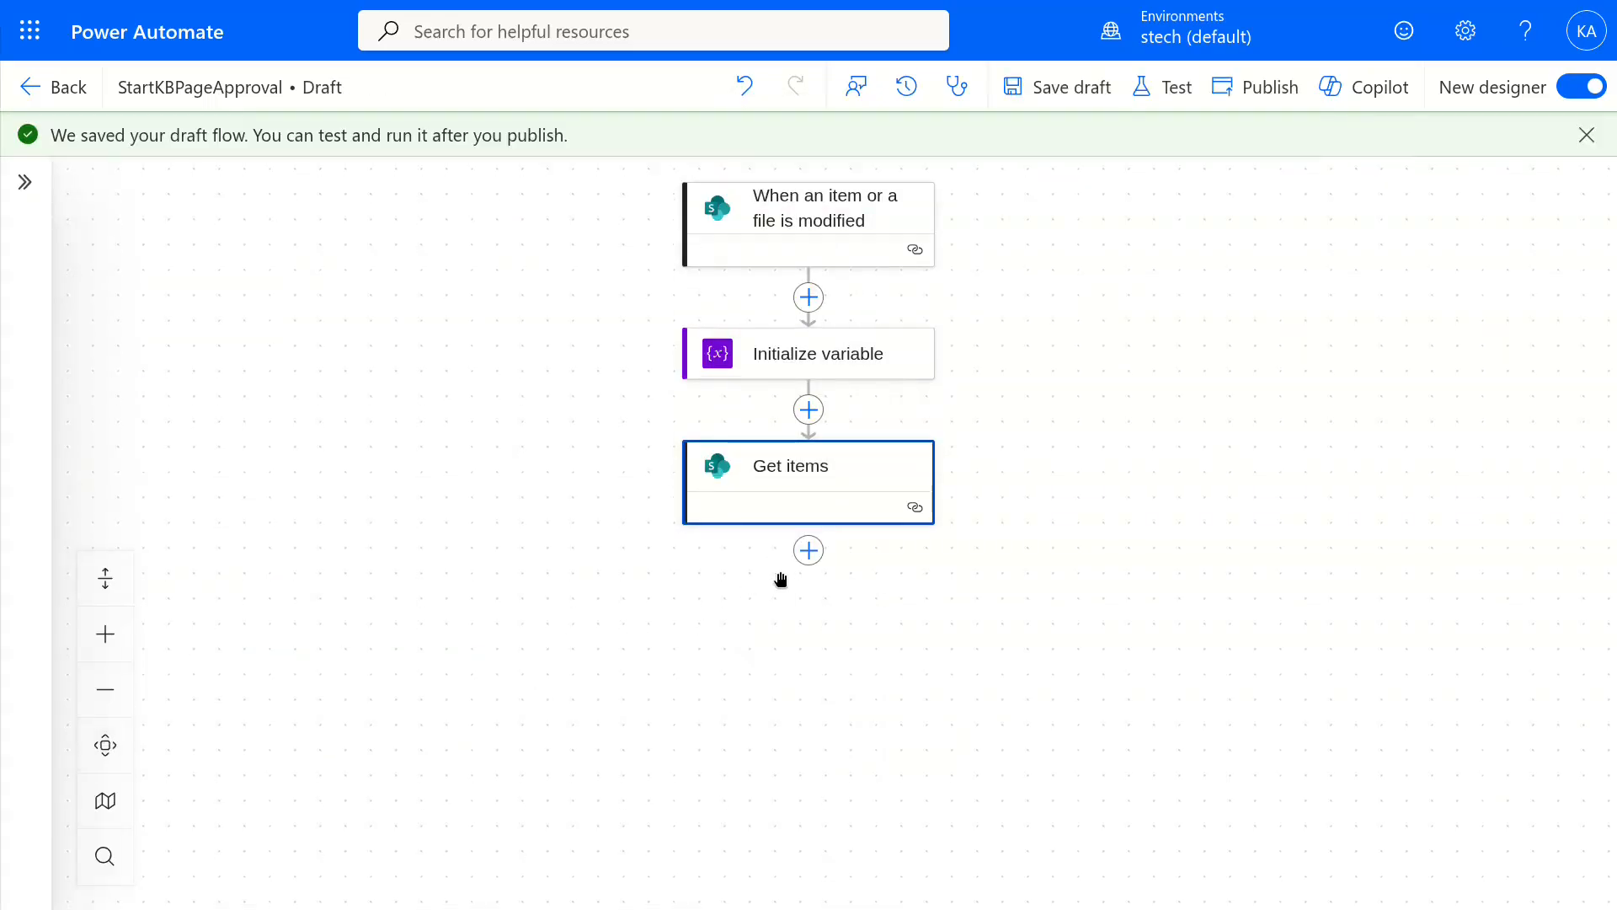
Add a Condition control action below the Get items action.
left_click(808, 550)
left_click(217, 655)
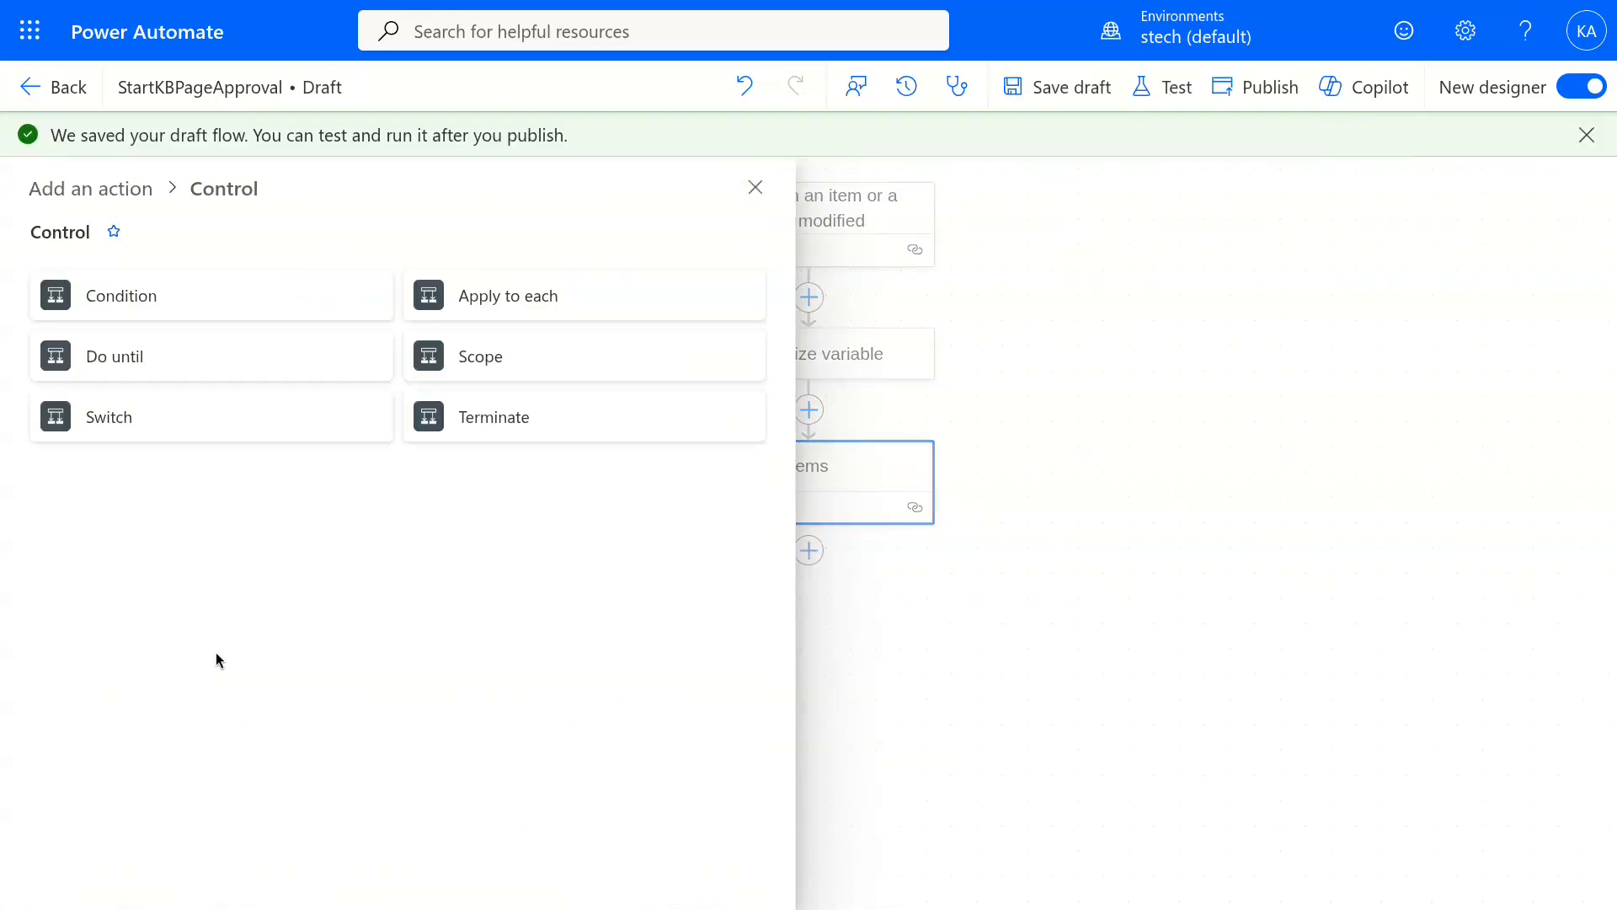
left_click(155, 301)
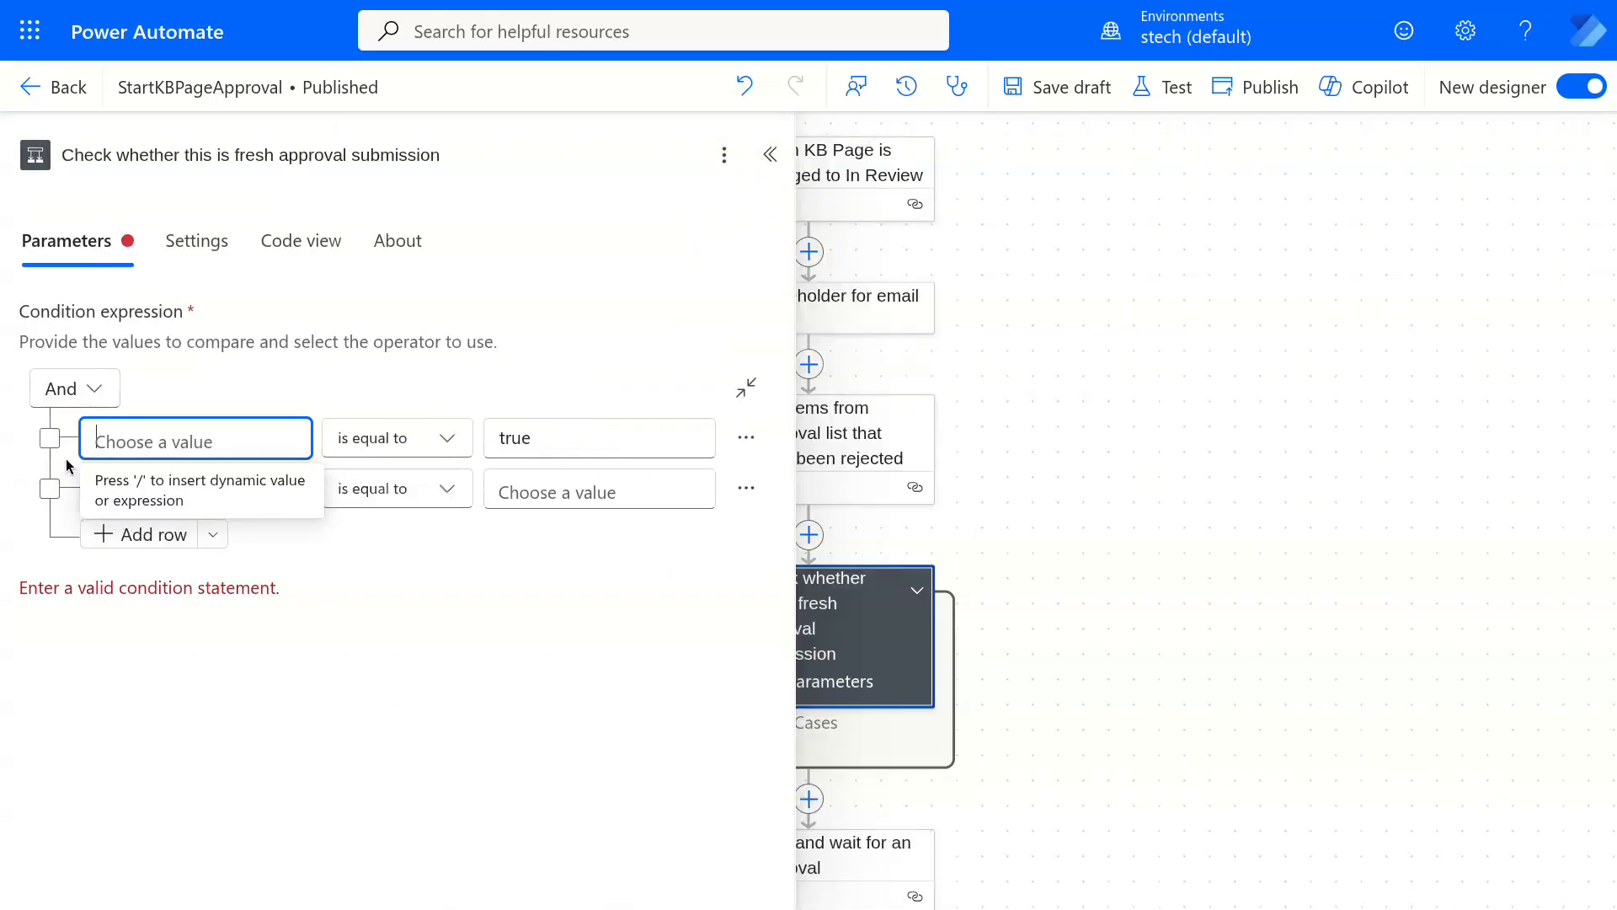
Build the condition's first comparison as an empty() expression on the Get items body/value, compared with true.
left_click(65, 466)
type("empty")
left_click(487, 214)
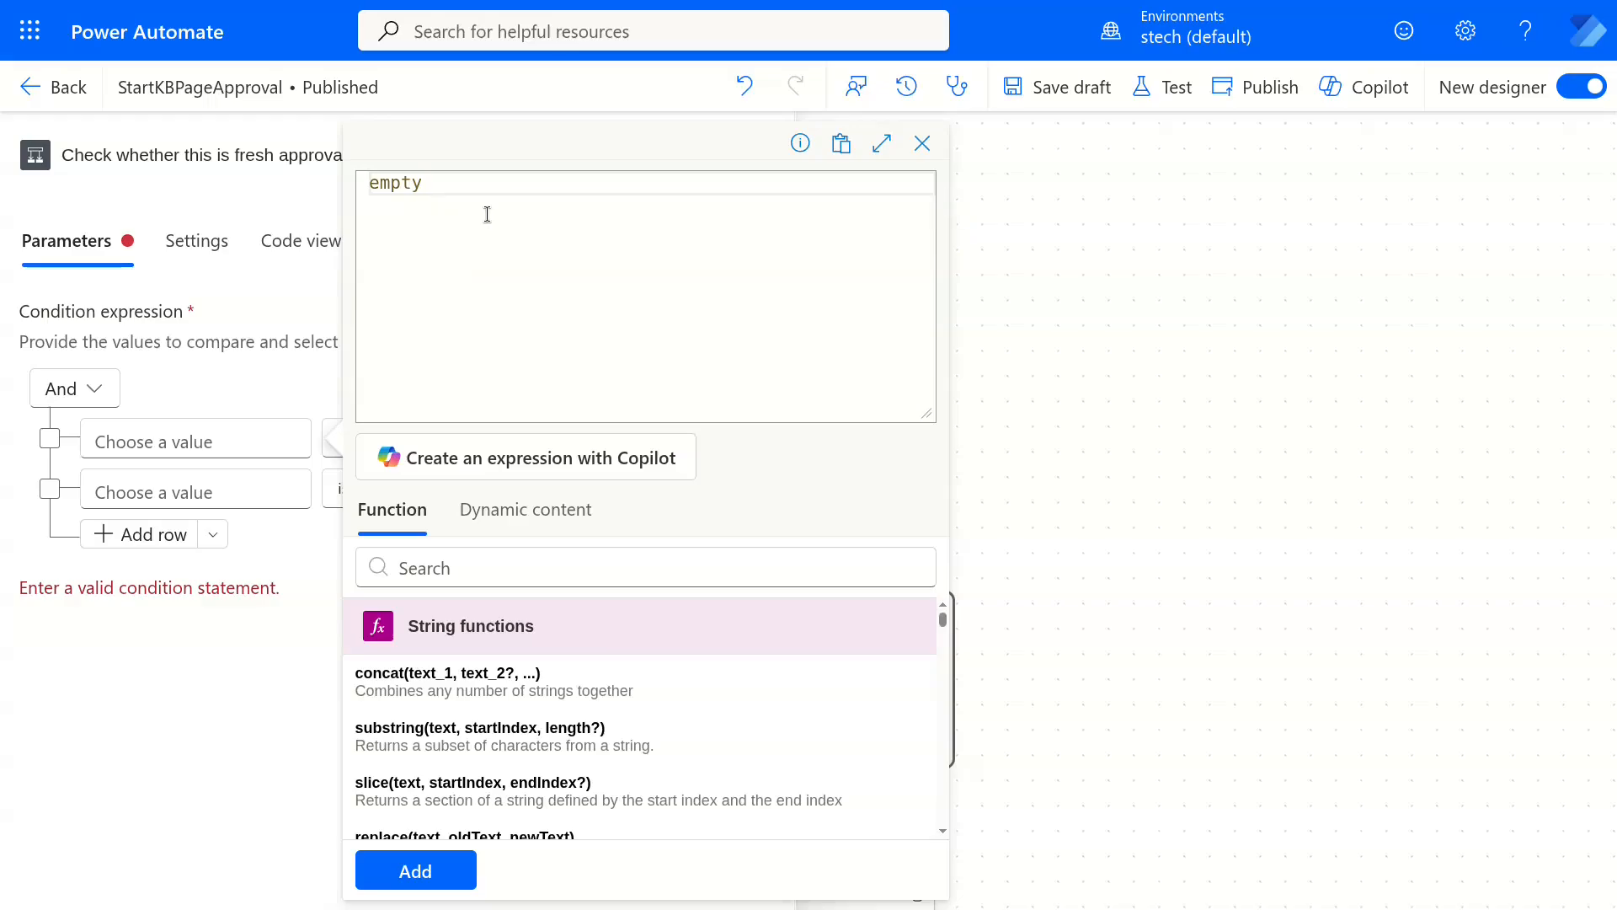
left_click(498, 520)
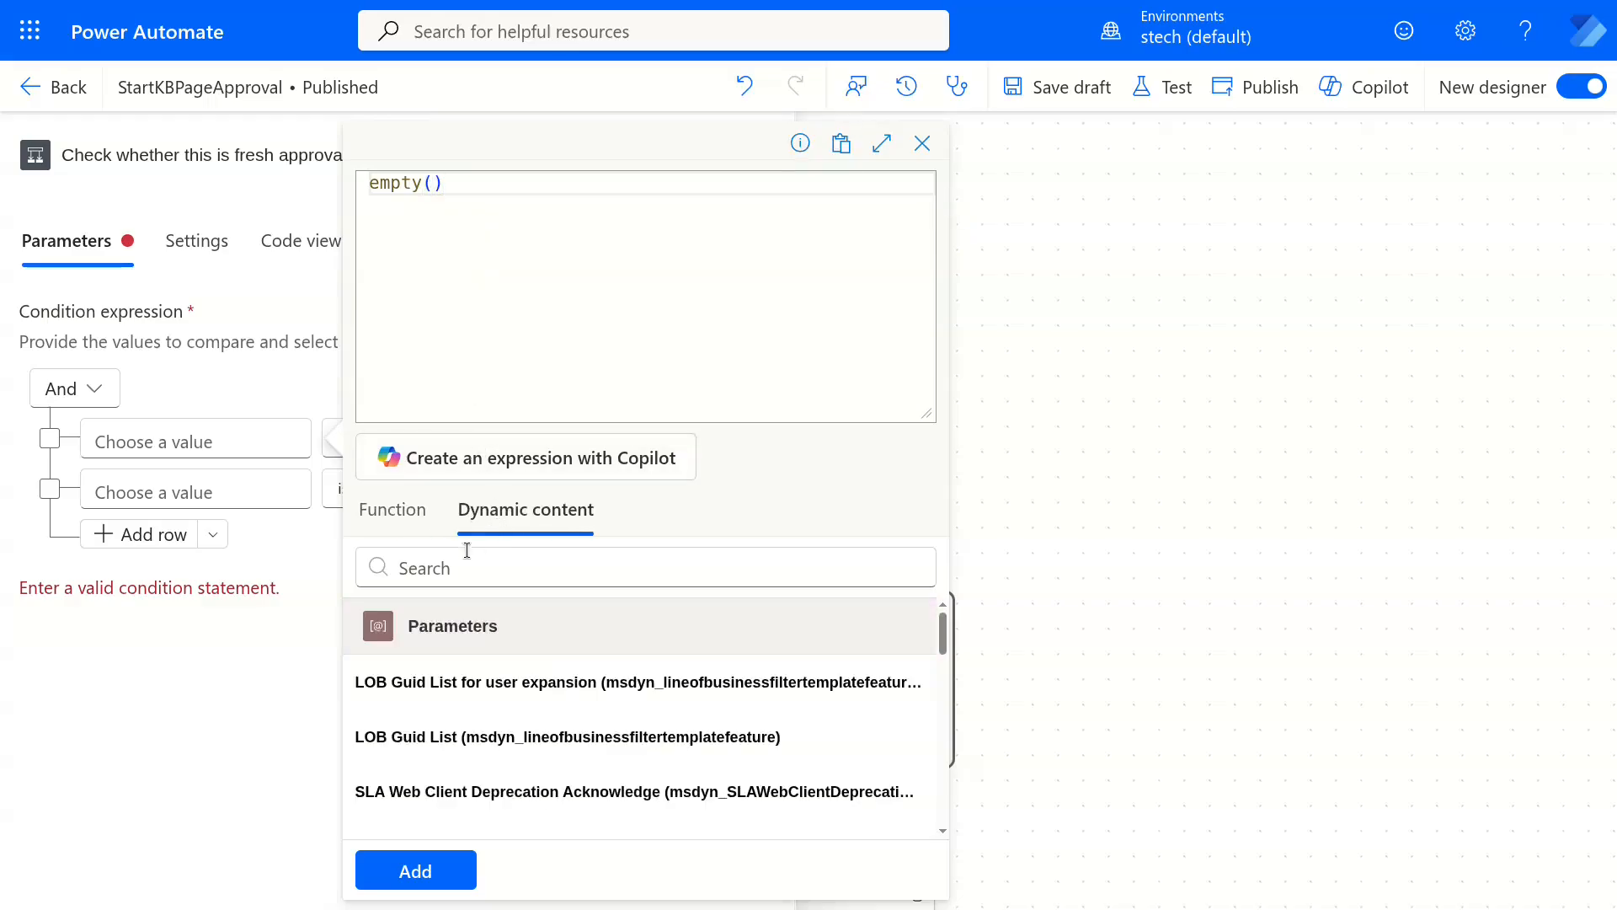
type("get items")
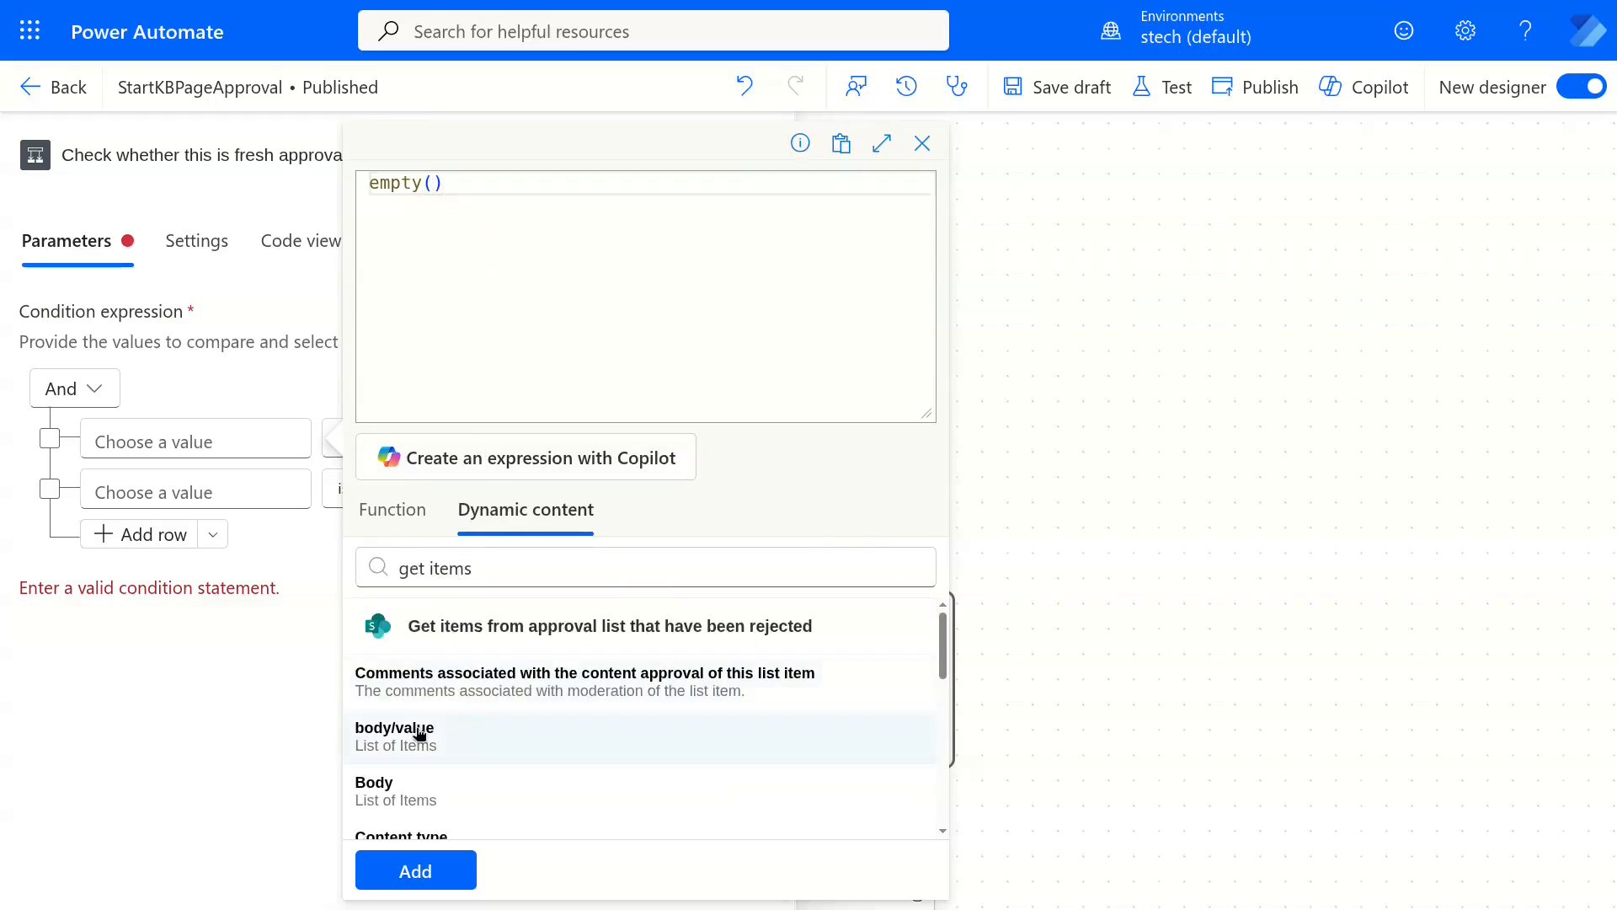
left_click(426, 729)
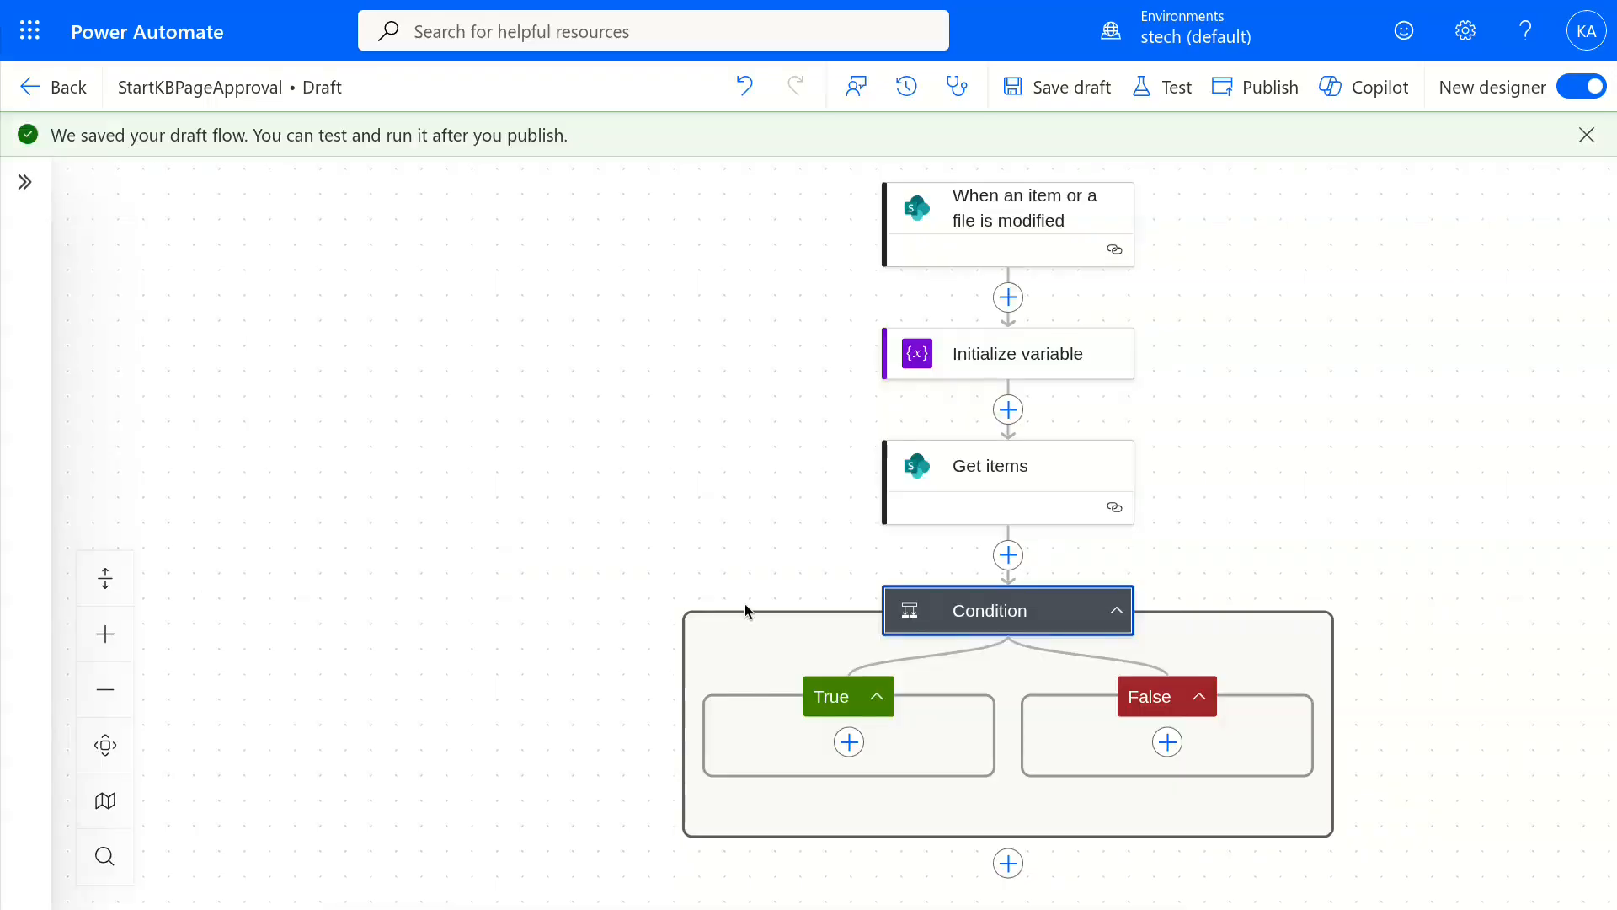
Add an Office 365 Groups List group members action to the True branch with Group Id f4521de2-4954-4f28-af5d-9e312b511735.
scroll(754, 547, "down", 3)
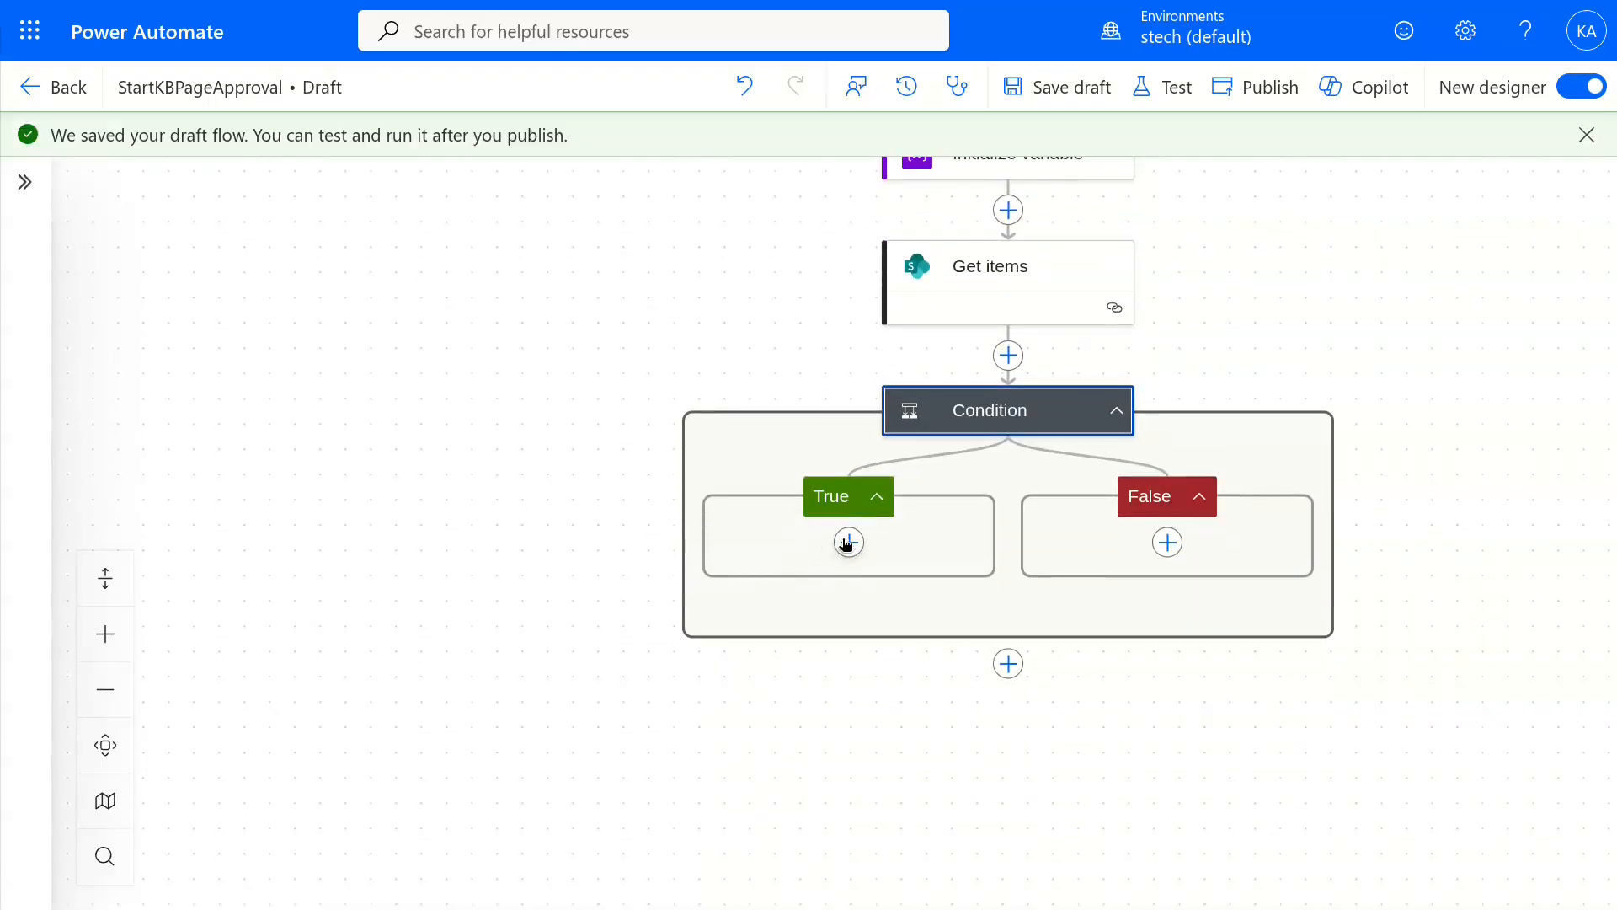
left_click(847, 542)
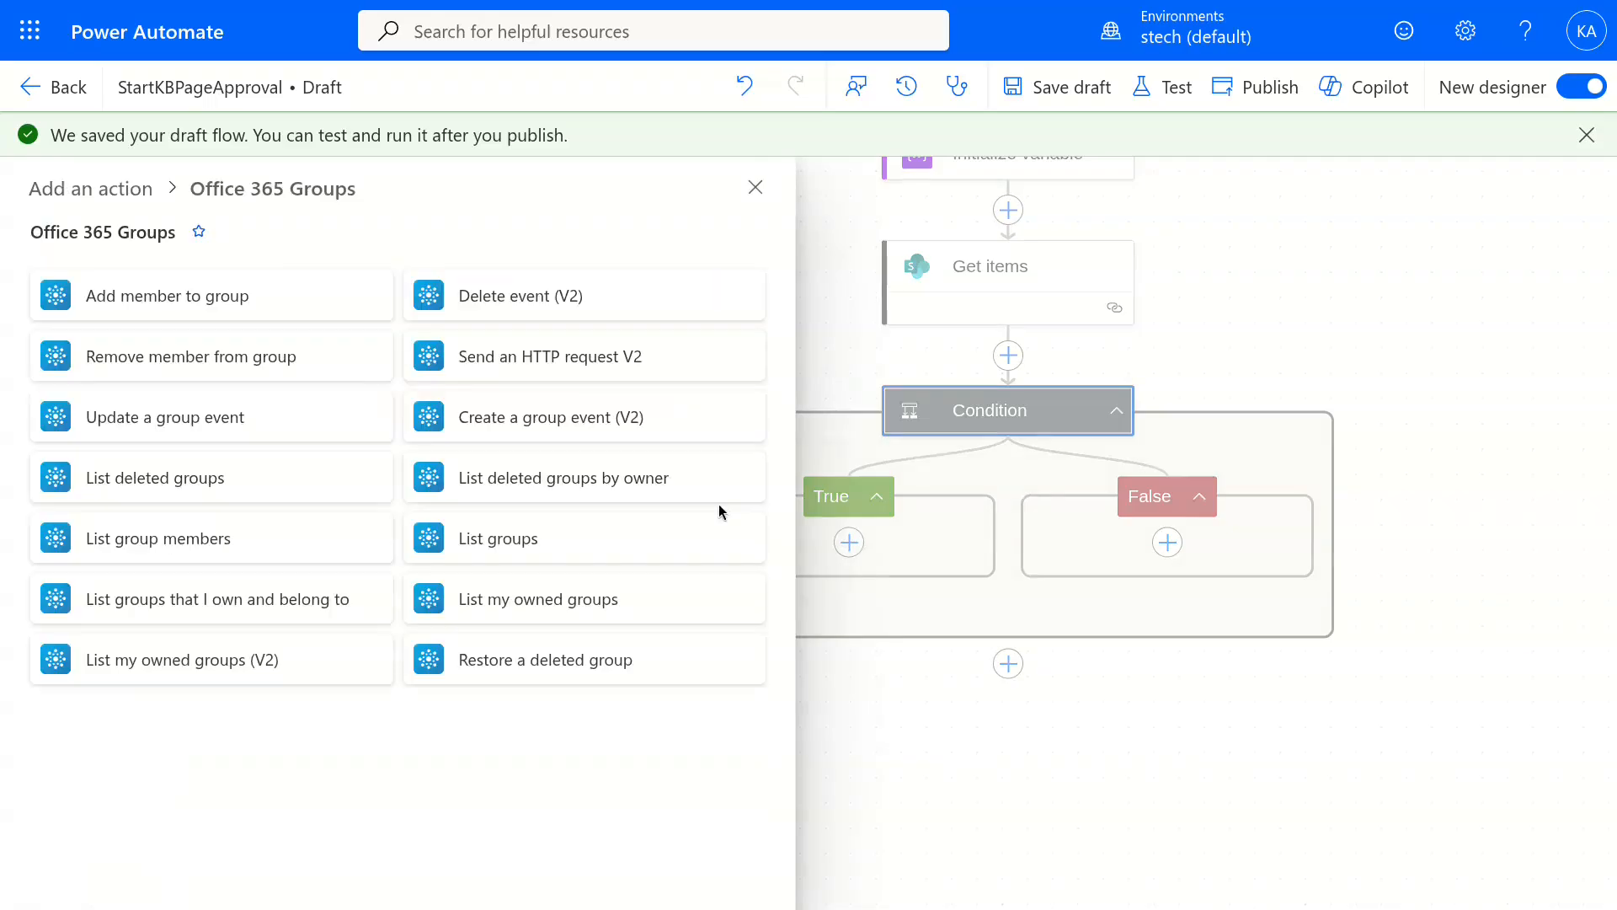
left_click(227, 537)
left_click(447, 349)
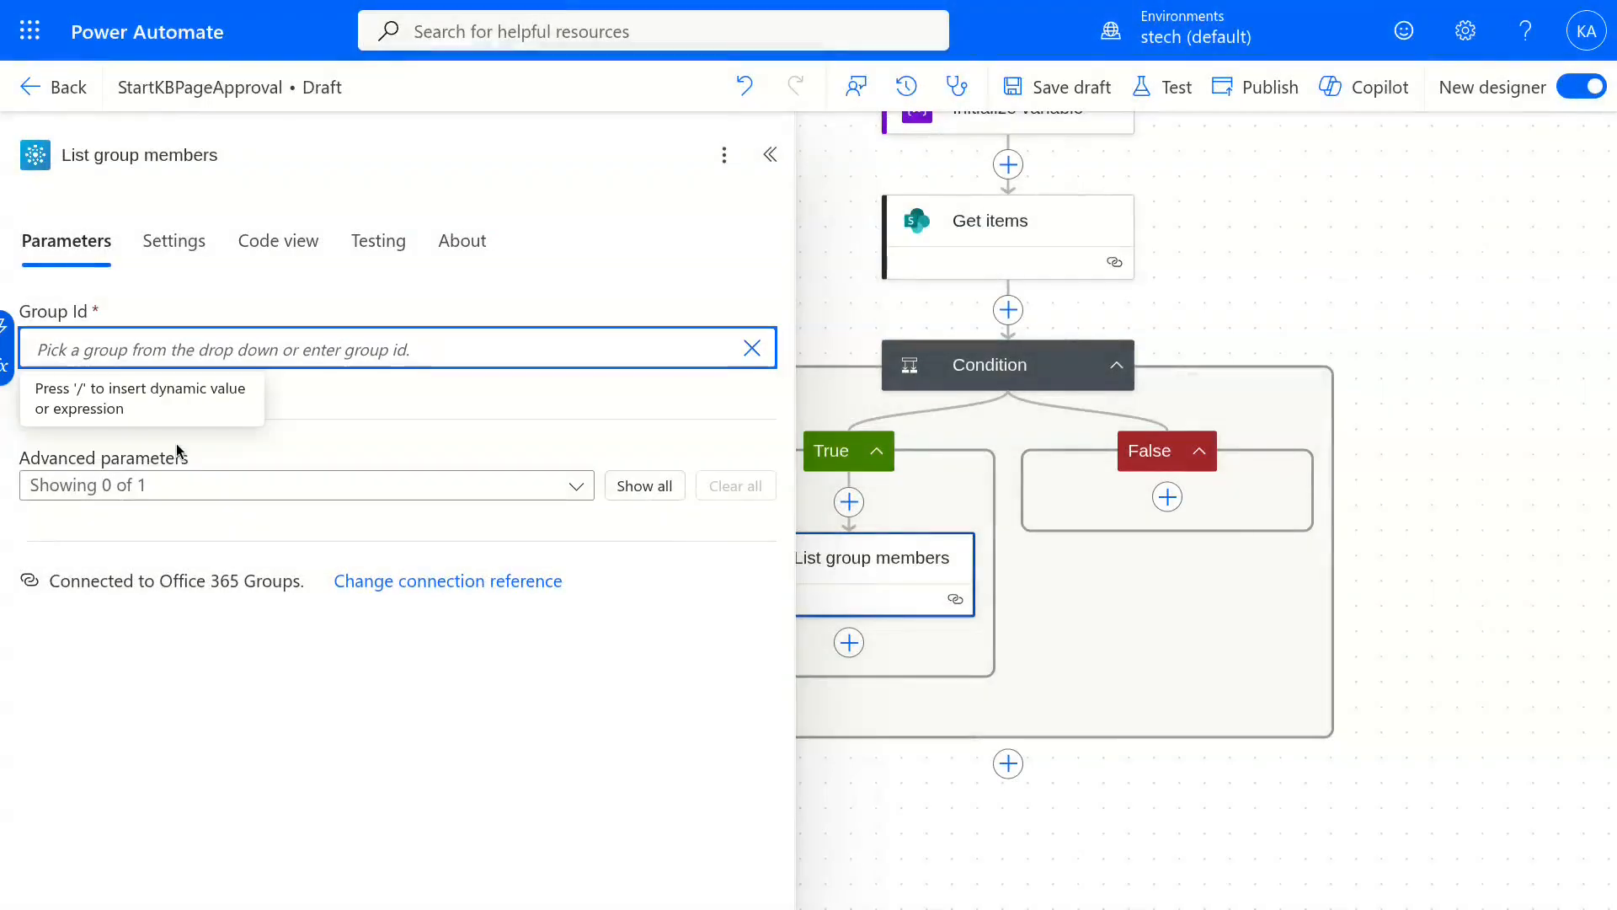
type("f4521de2-4954-4f28-af5d-9e312b511735")
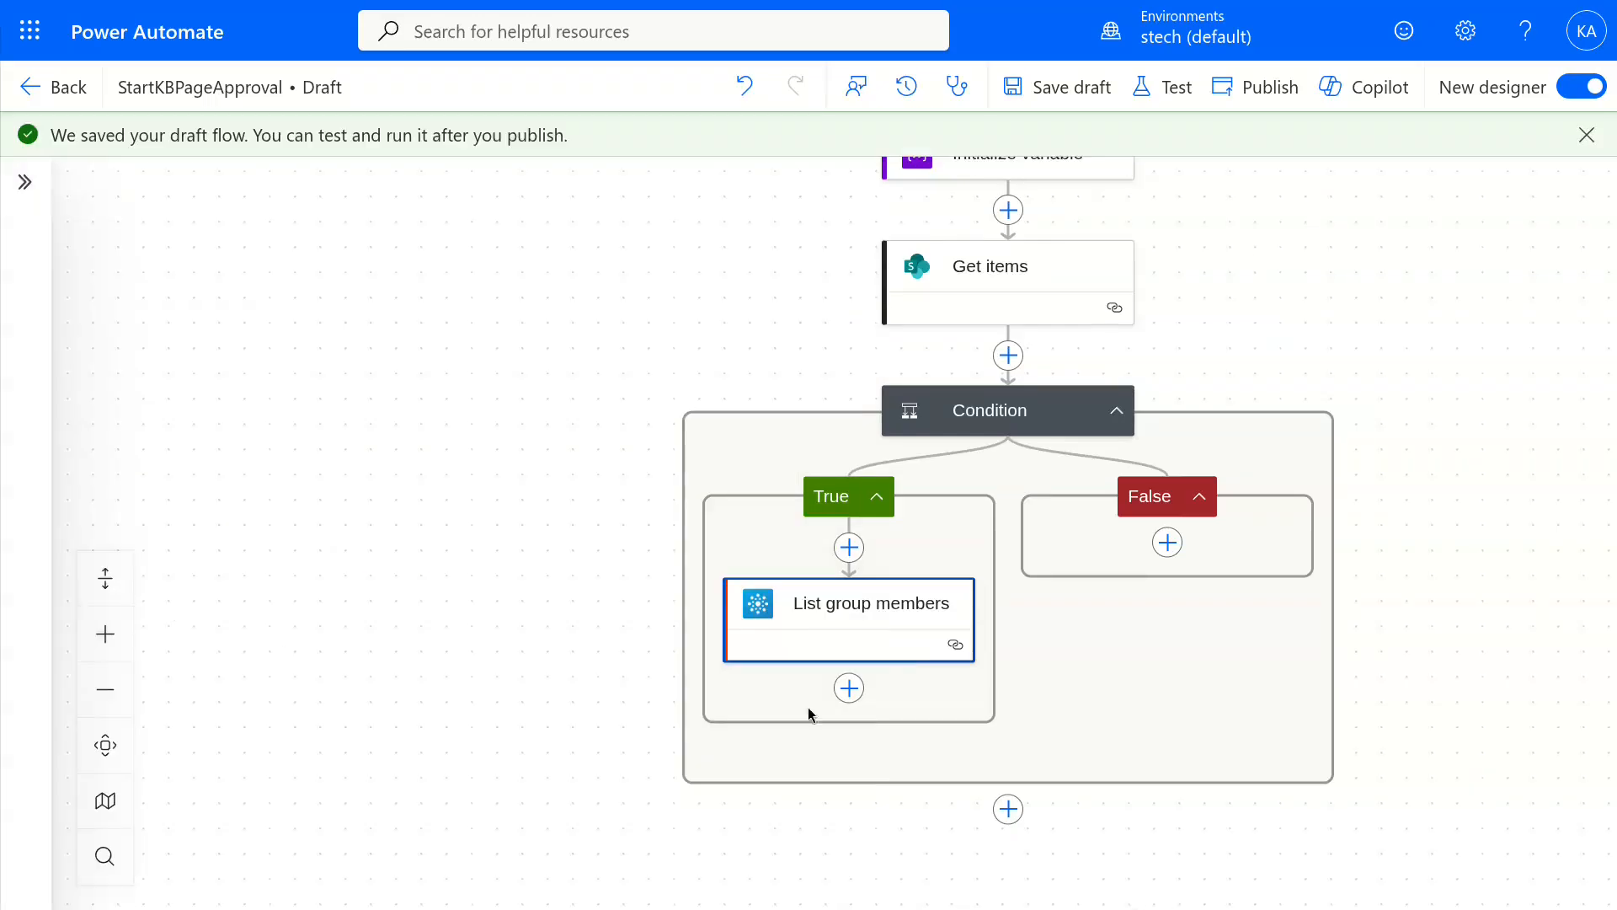
Add an Append to string variable action after List group members and select the Get Approver Emails variable.
left_click(850, 688)
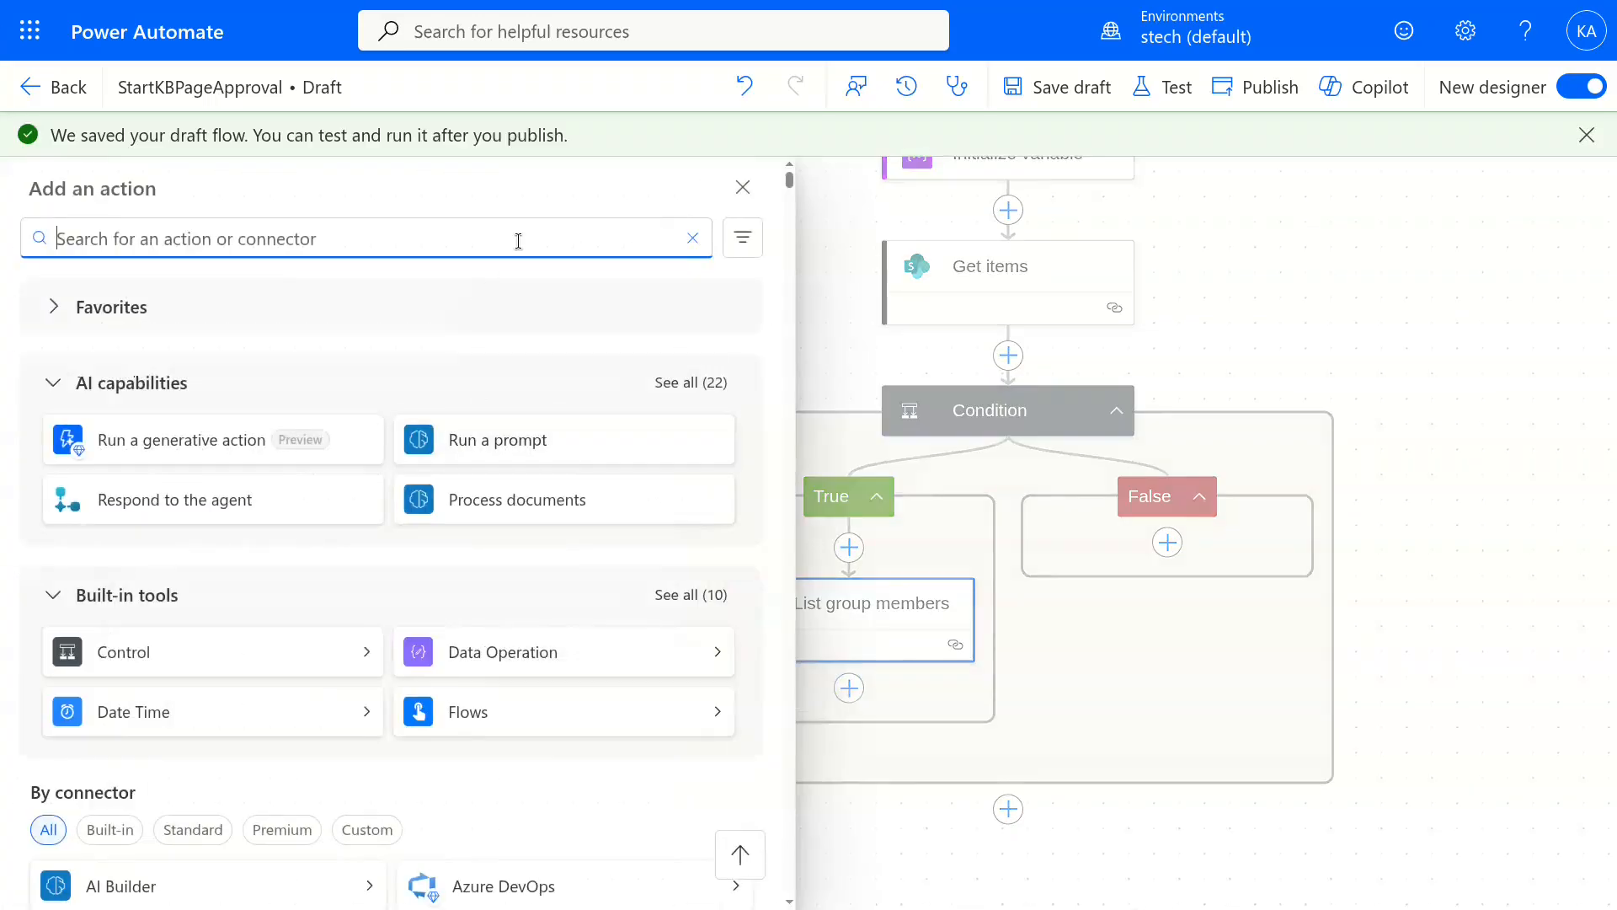
type("append to string")
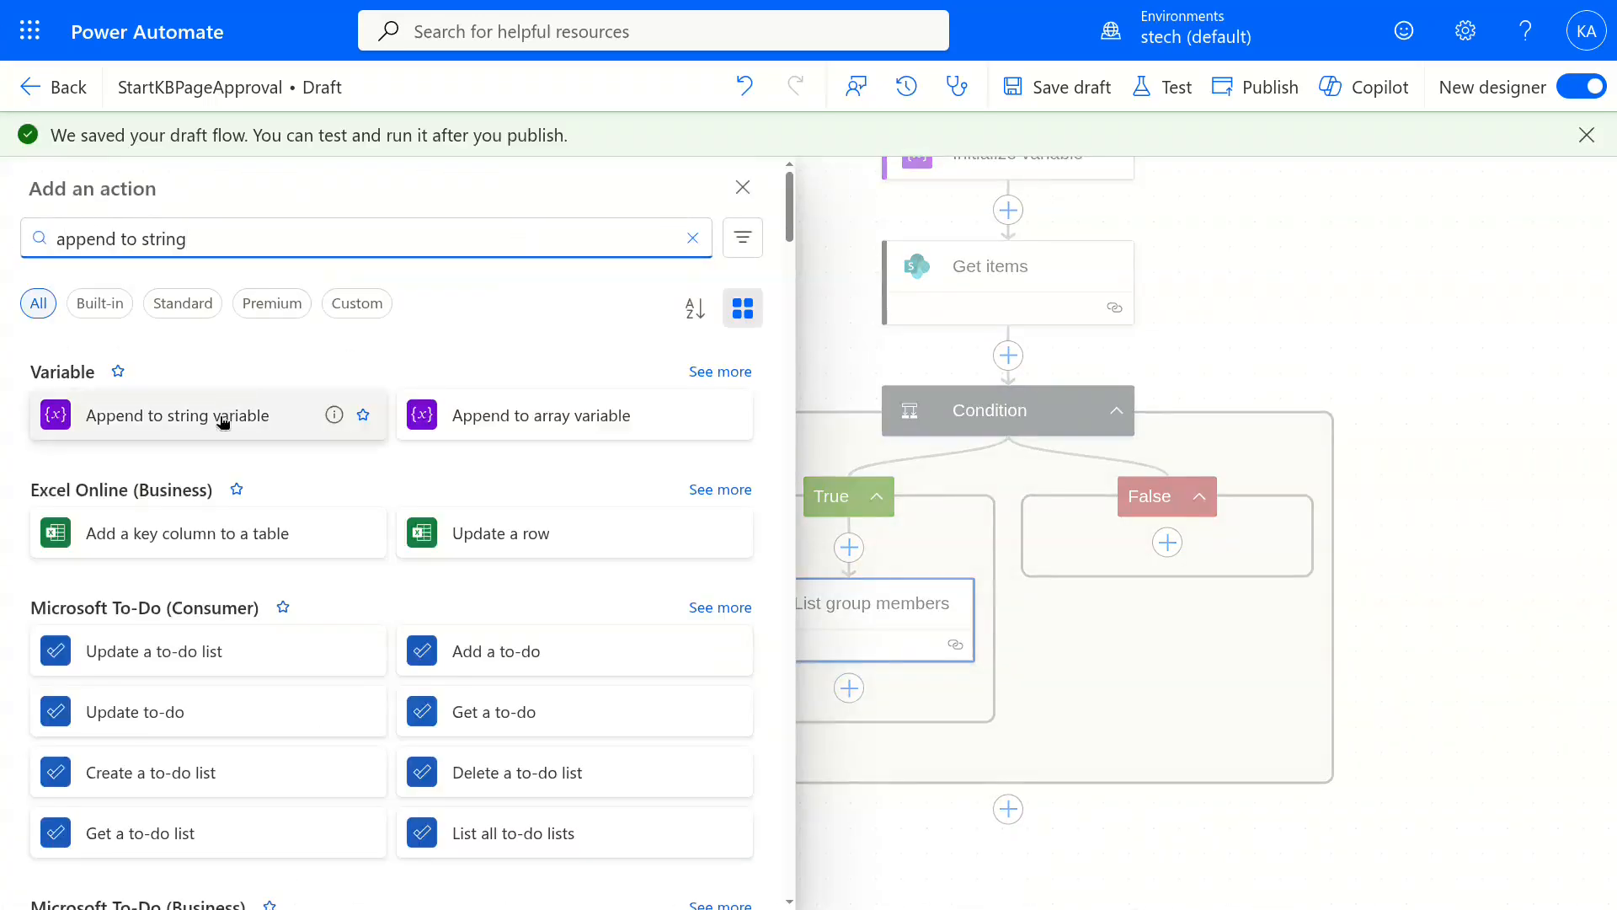
left_click(220, 417)
left_click(758, 349)
left_click(674, 385)
Set the appended value to the group members' Mail and check the input of the surrounding For each loop.
left_click(234, 421)
left_click(775, 408)
left_click(983, 596)
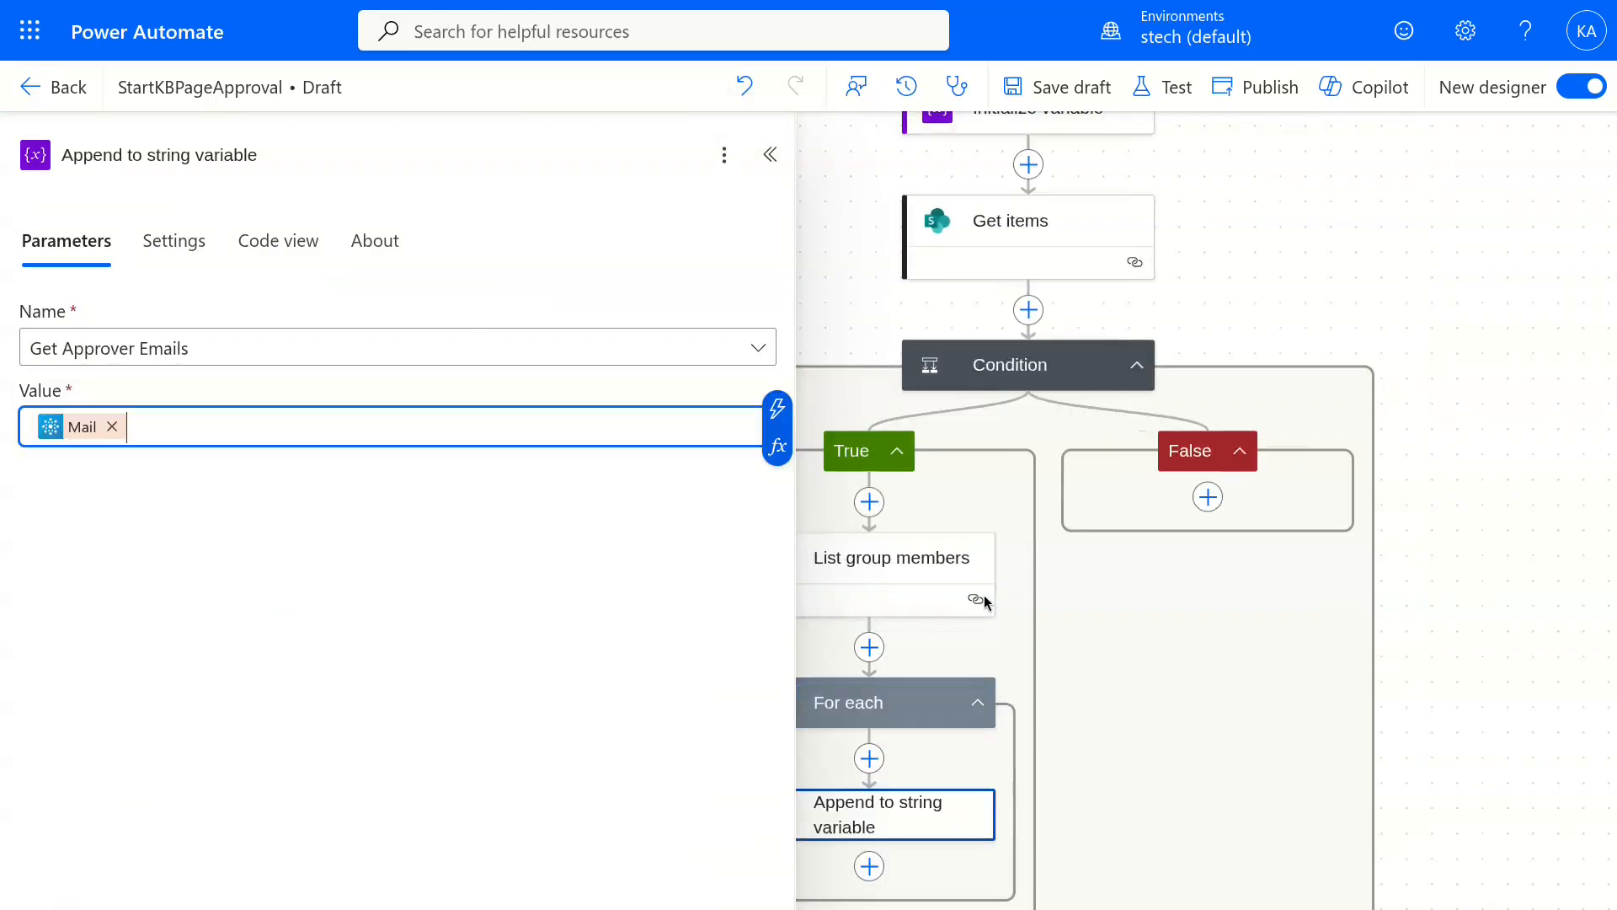
left_click(770, 154)
left_click(935, 698)
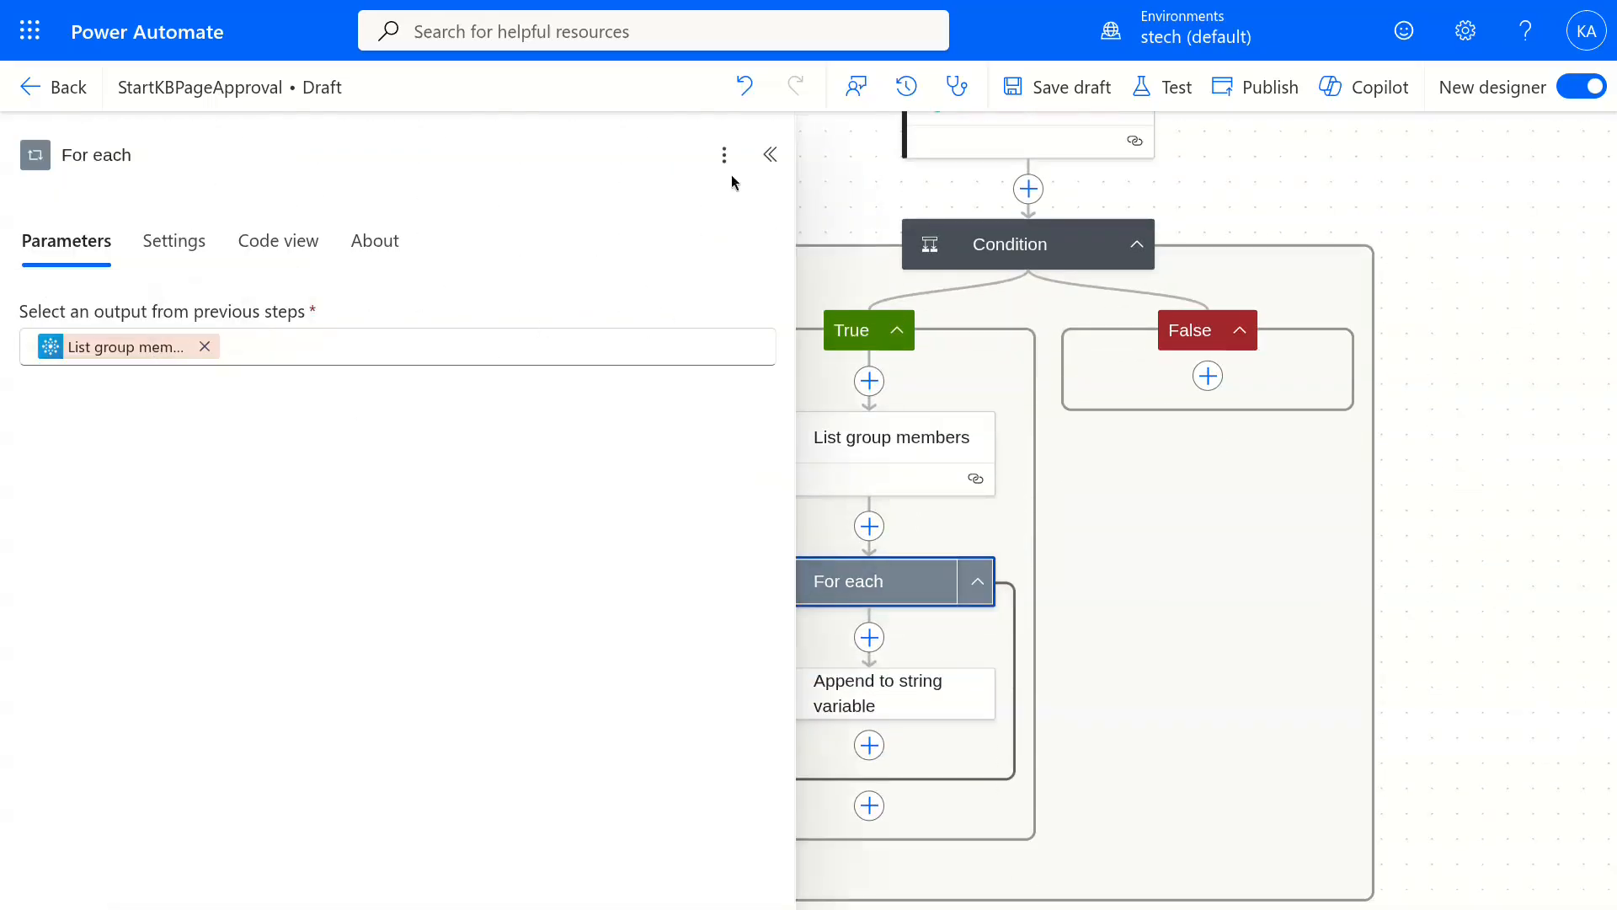
left_click(770, 154)
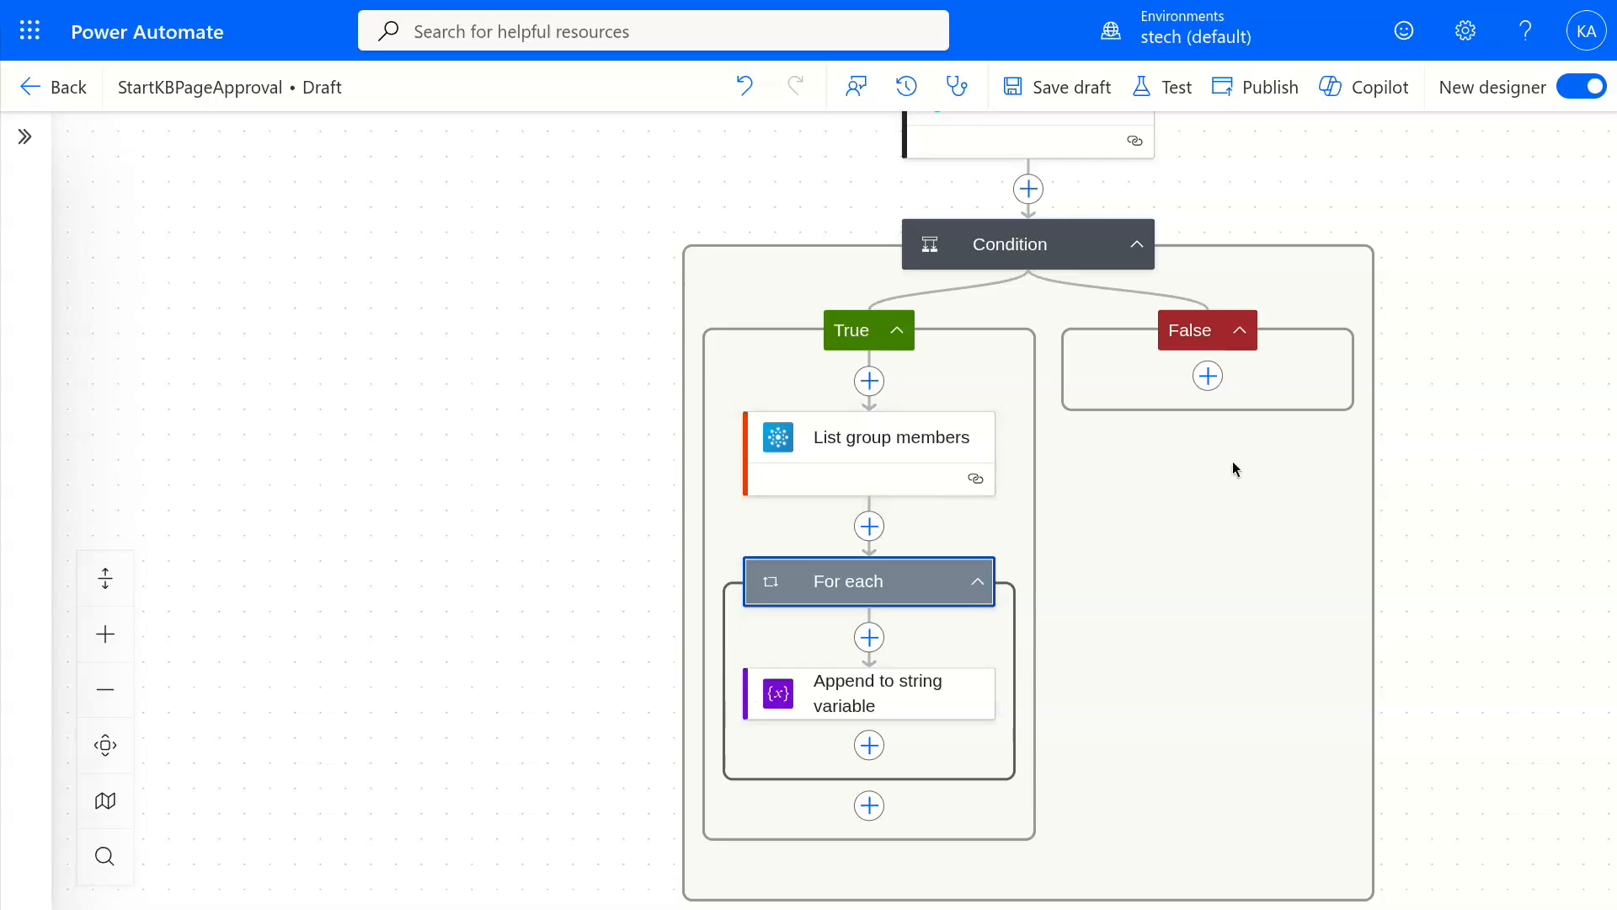
Add an Append to string variable action to the False branch and select the Get Approver Emails variable.
left_click(1208, 375)
type("append to st")
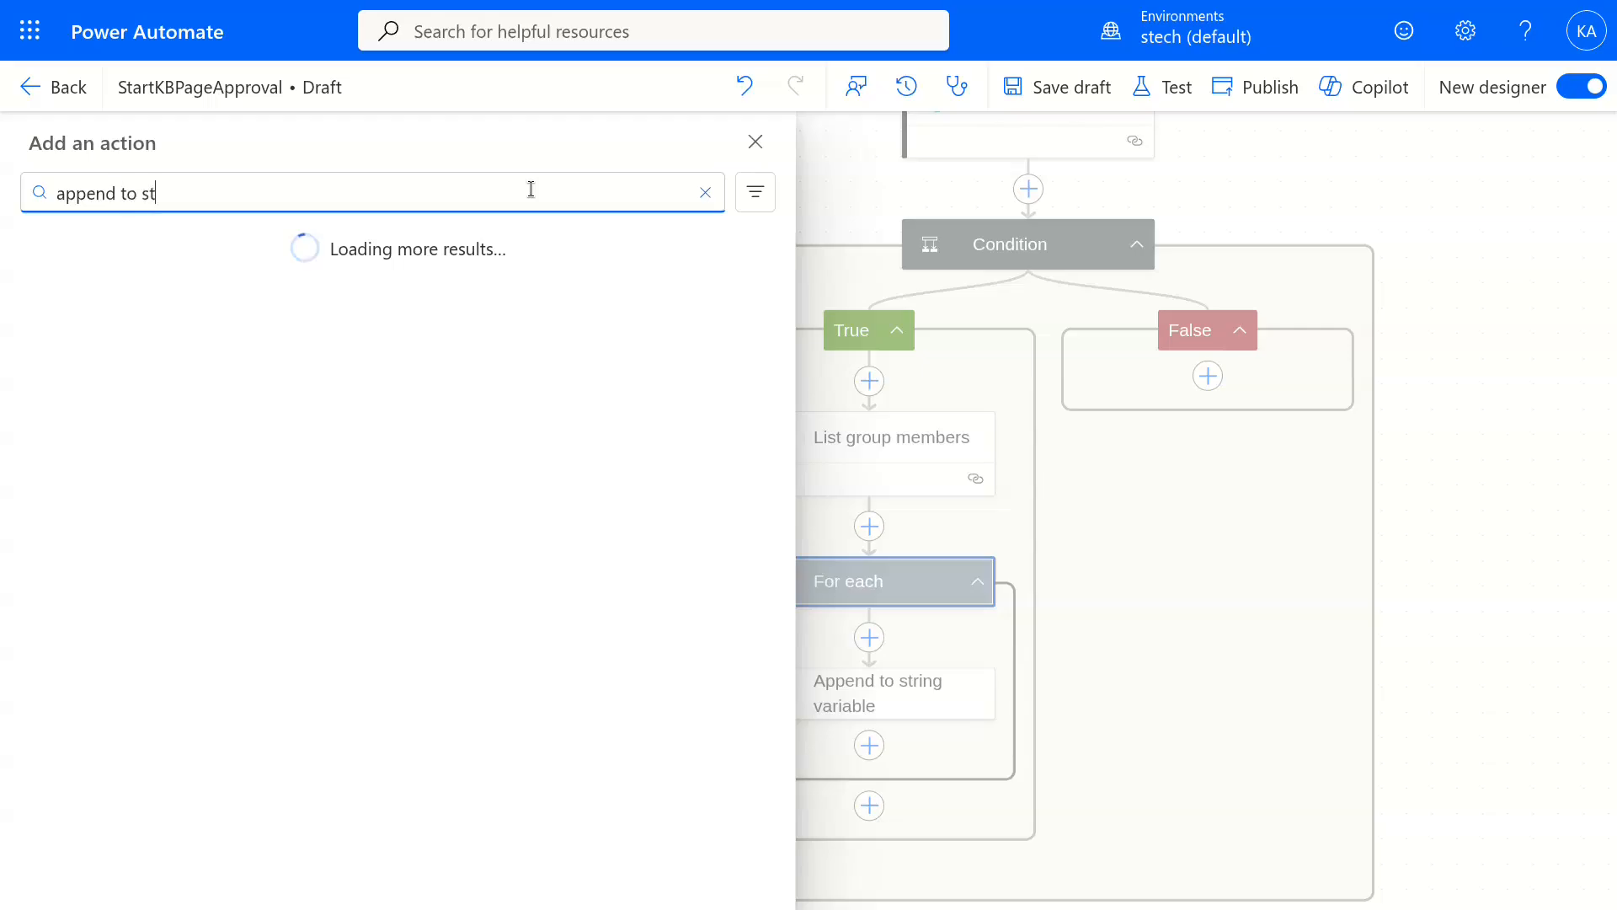
type("r")
left_click(180, 787)
left_click(677, 344)
left_click(643, 388)
Set the False branch's appended value to Approver Email from Get items and check the surrounding loop's input.
left_click(649, 425)
left_click(777, 405)
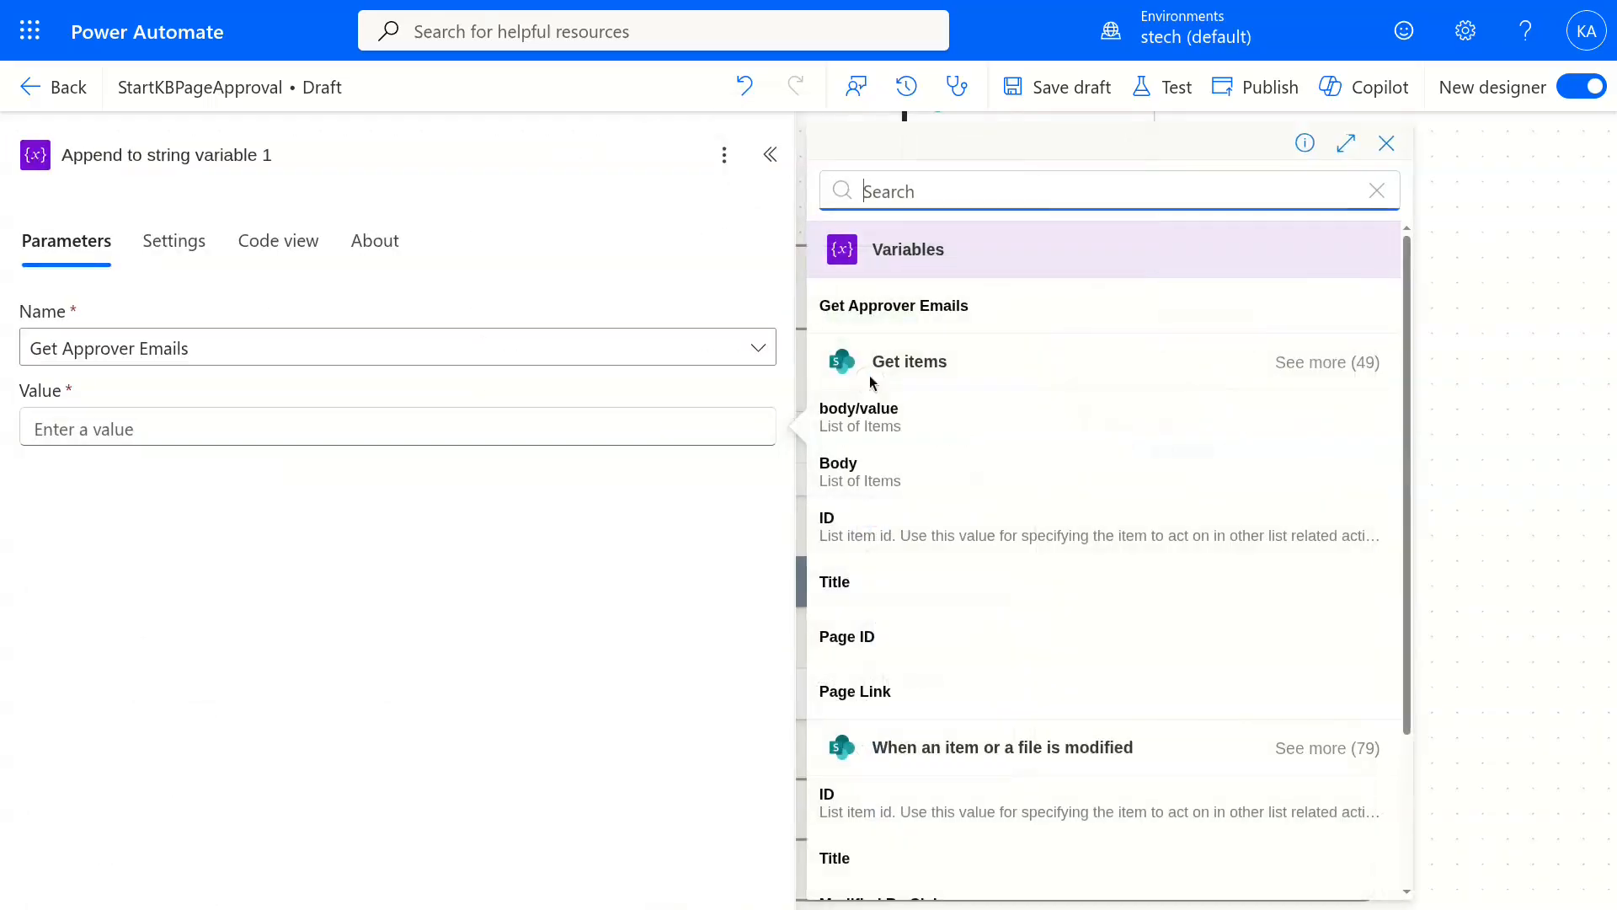
left_click(1315, 364)
scroll(1079, 663, "down", 3)
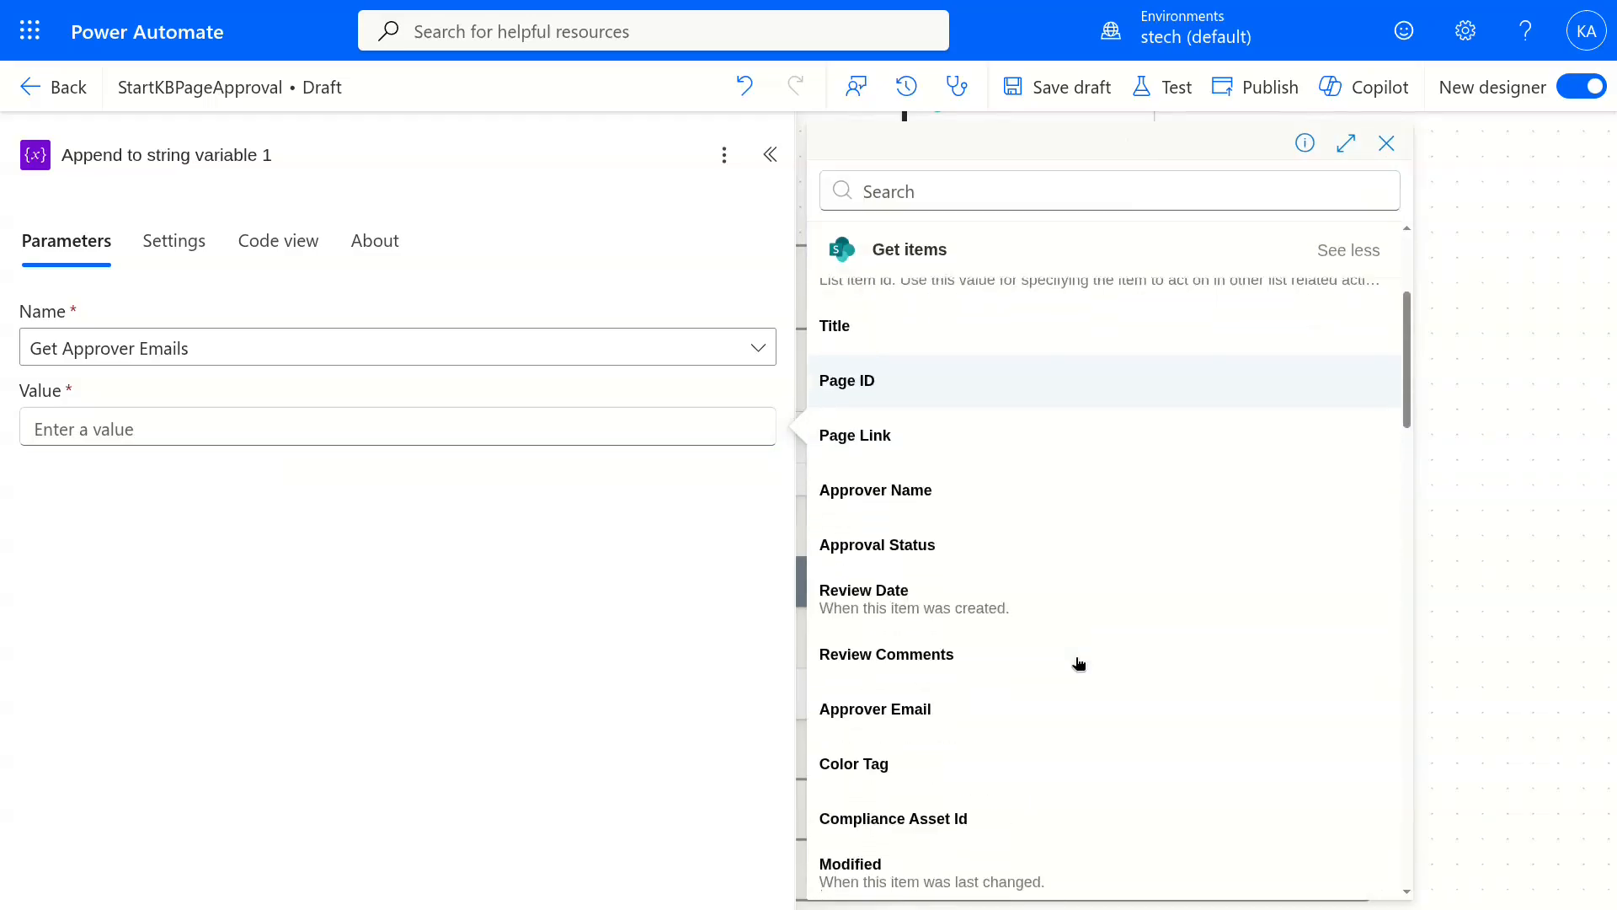
left_click(917, 649)
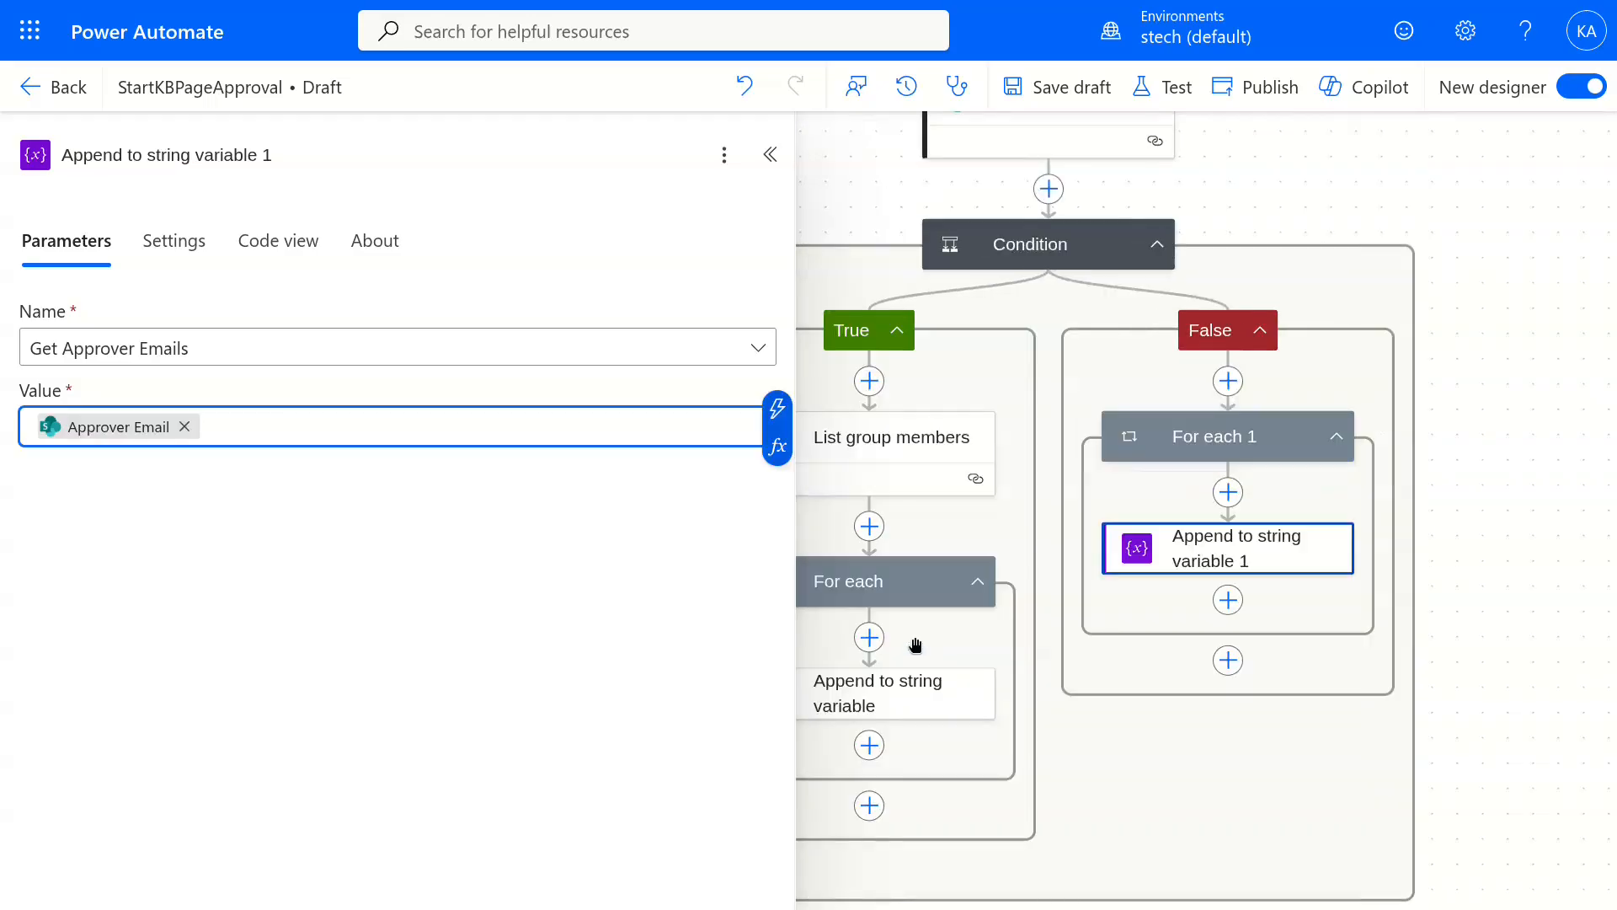
left_click(768, 155)
left_click(1203, 444)
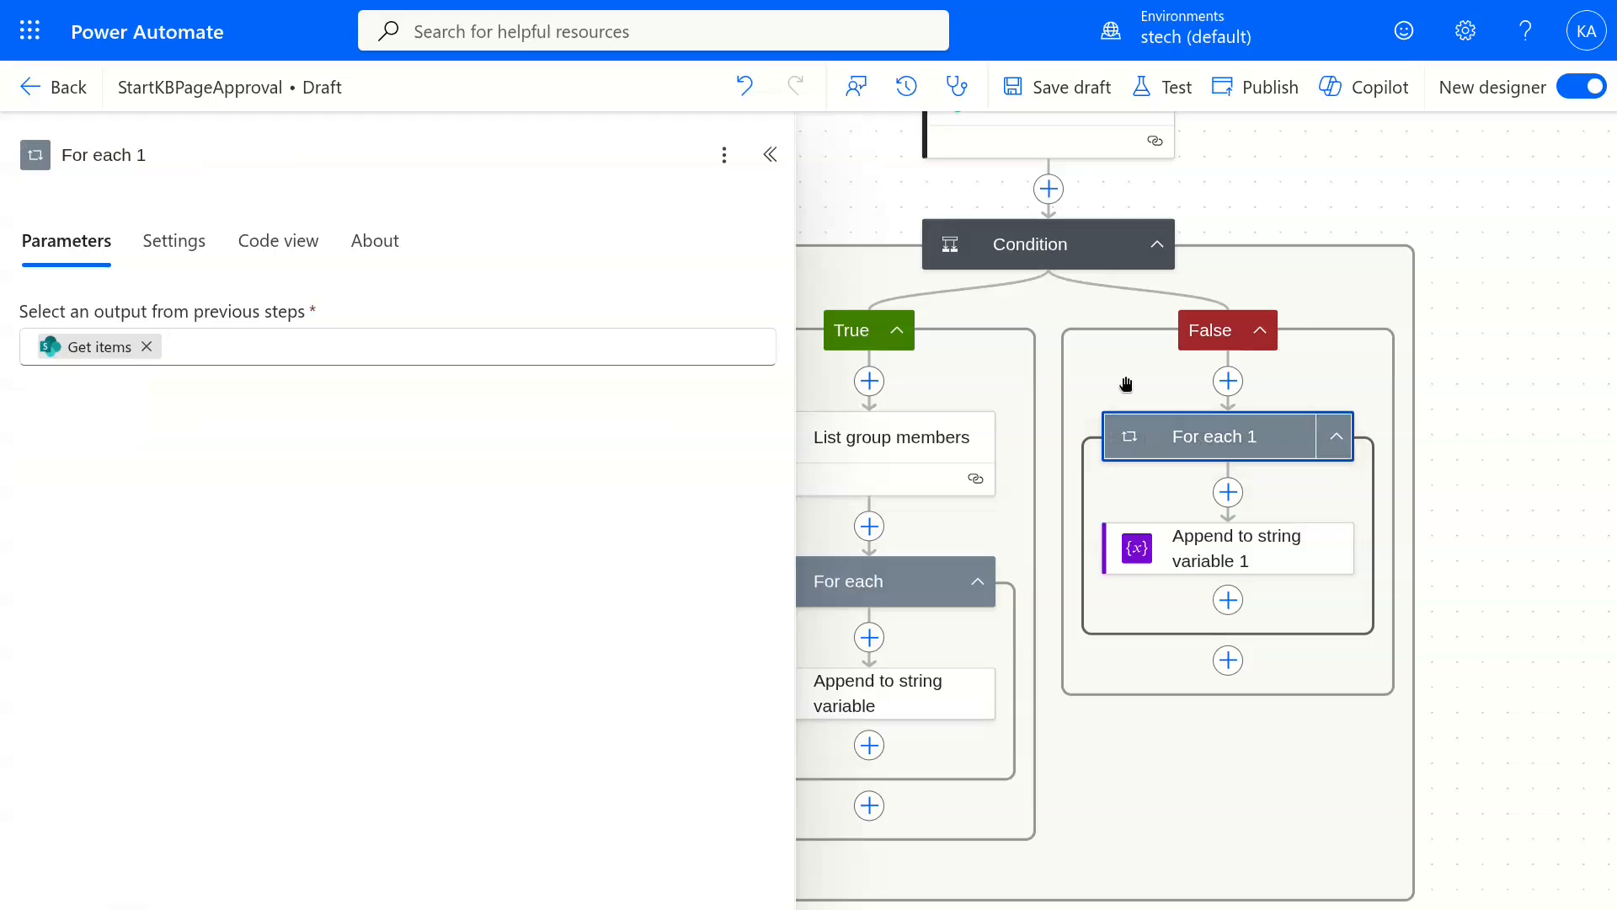
left_click(768, 156)
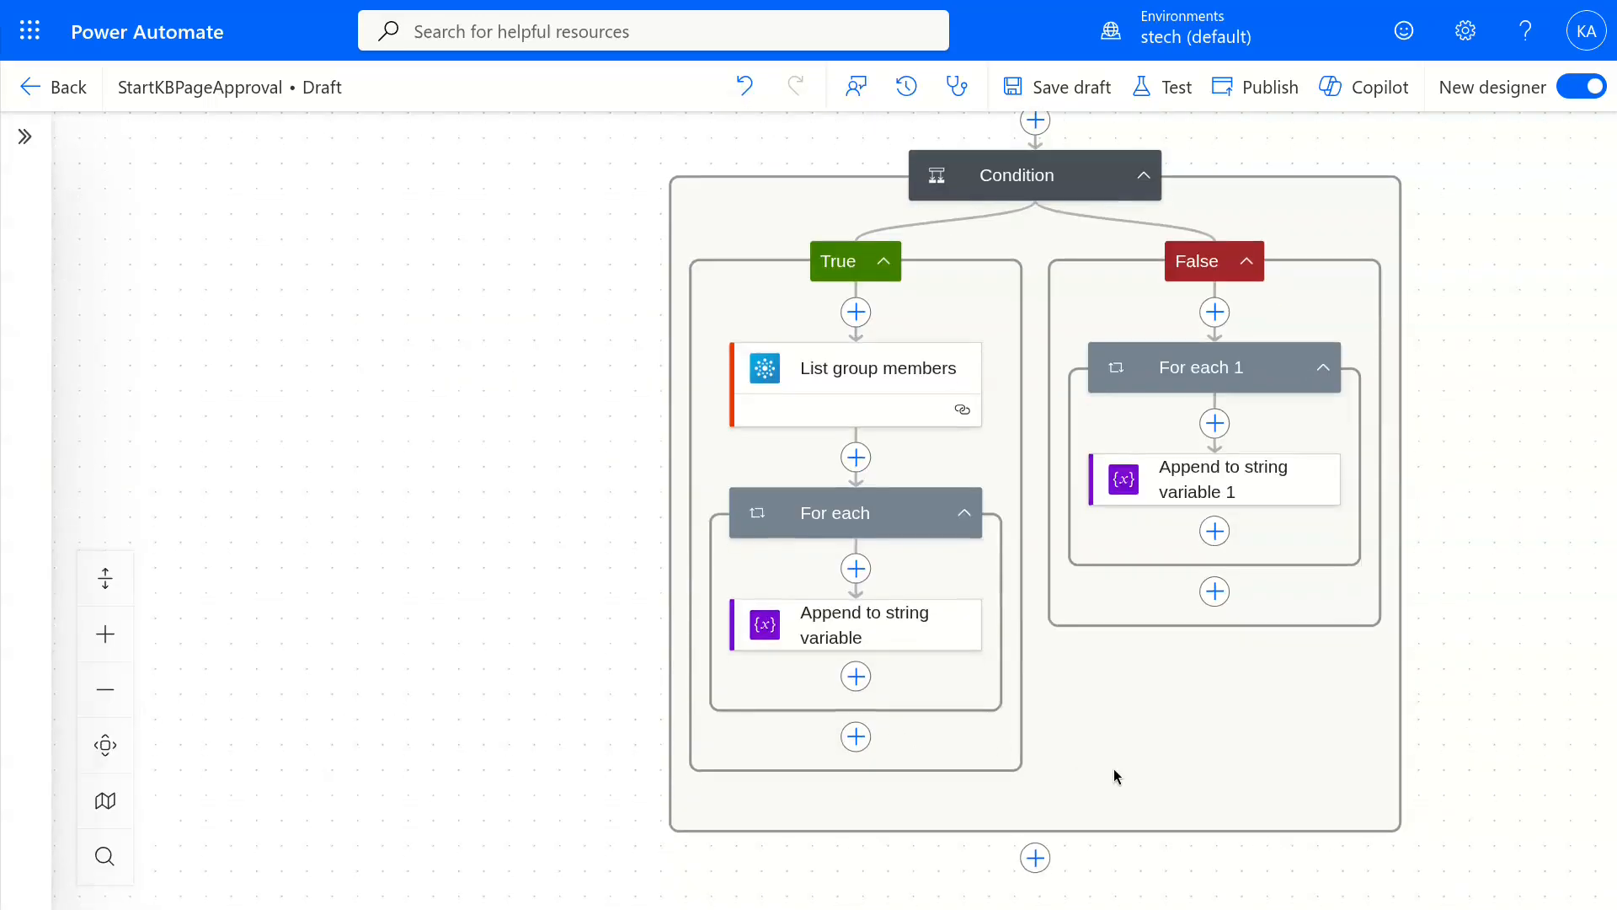
Add a Start and wait for an approval action below the Condition with approval type Custom Responses – Wait for all responses.
scroll(1114, 768, "down", 5)
left_click(1035, 442)
type("start and wait")
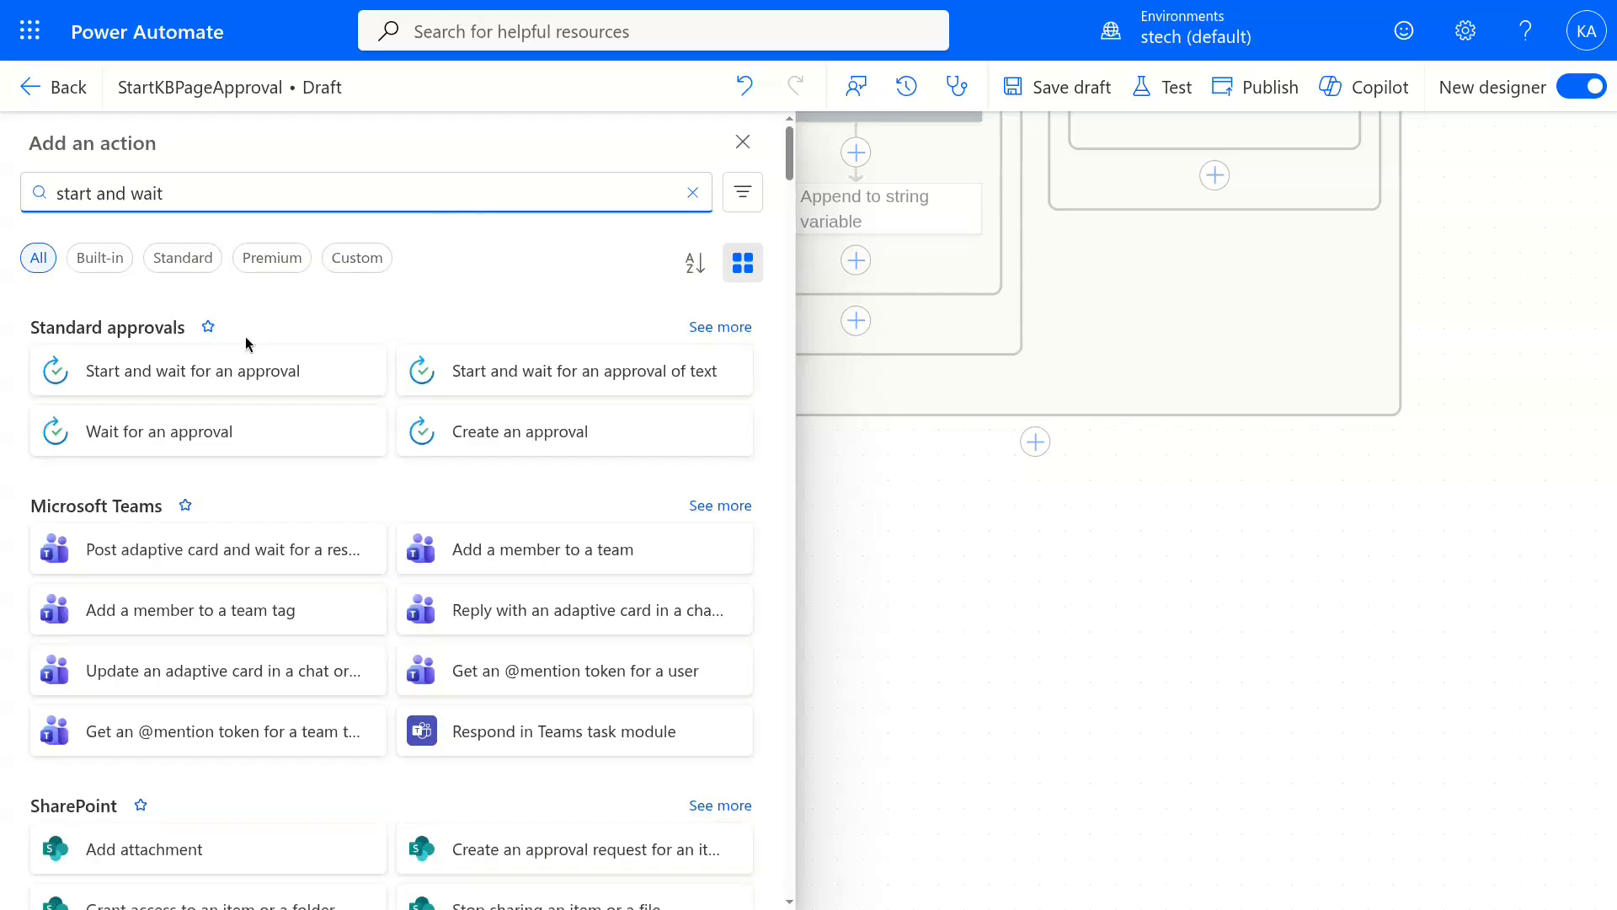
left_click(235, 367)
left_click(347, 360)
left_click(226, 477)
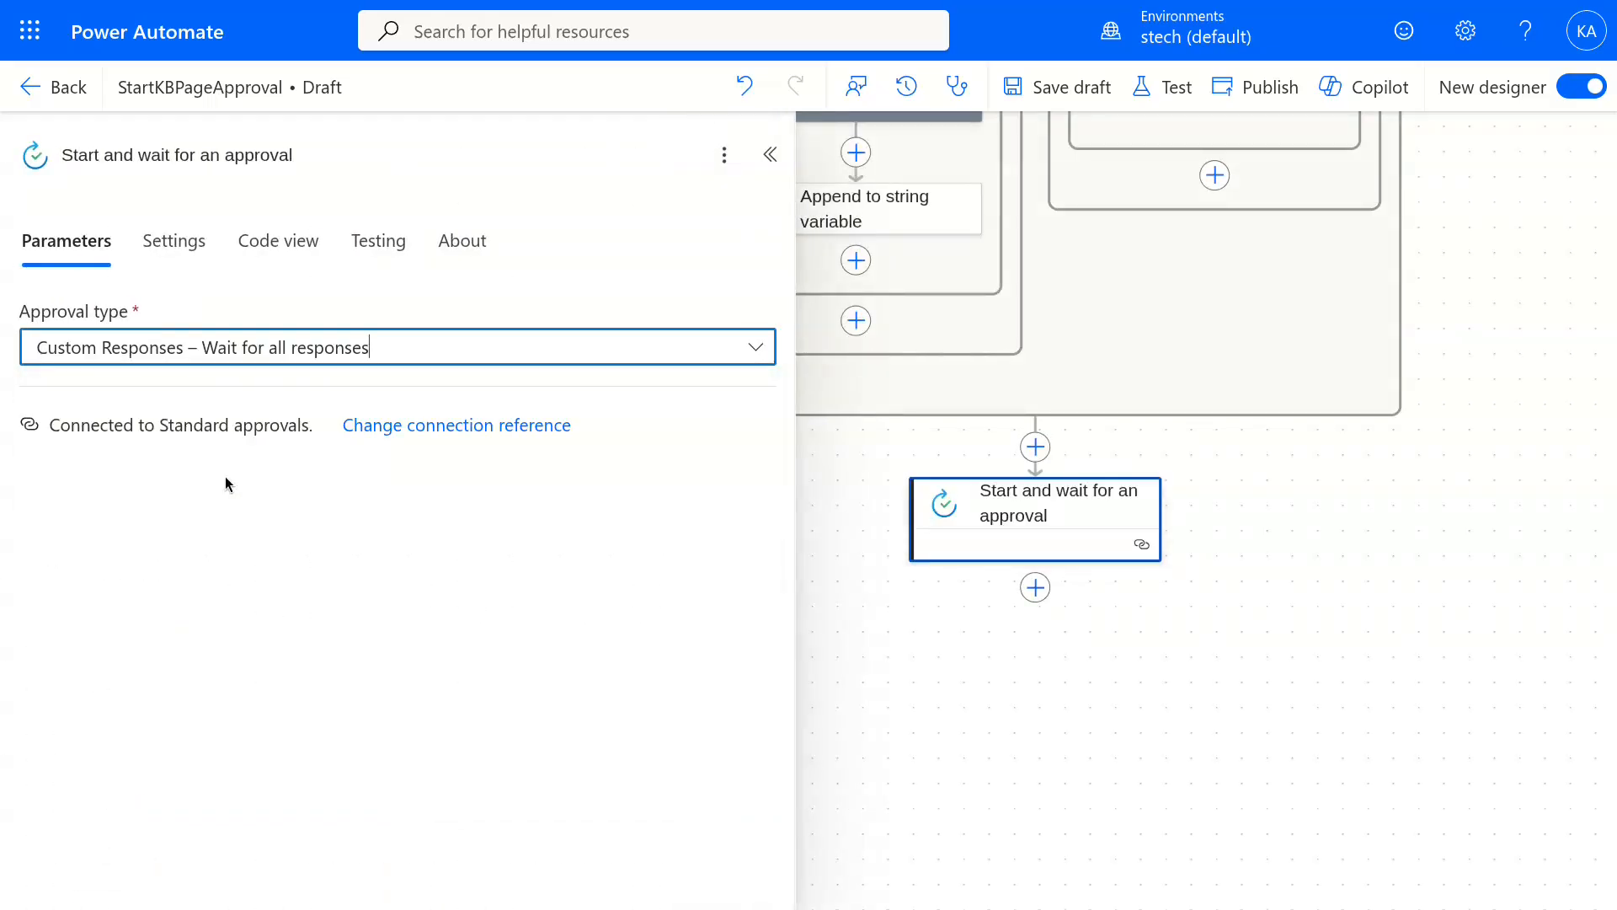
Define three response options for the approval: Approved, Rejected and Cancelled.
left_click(222, 477)
type("Approved")
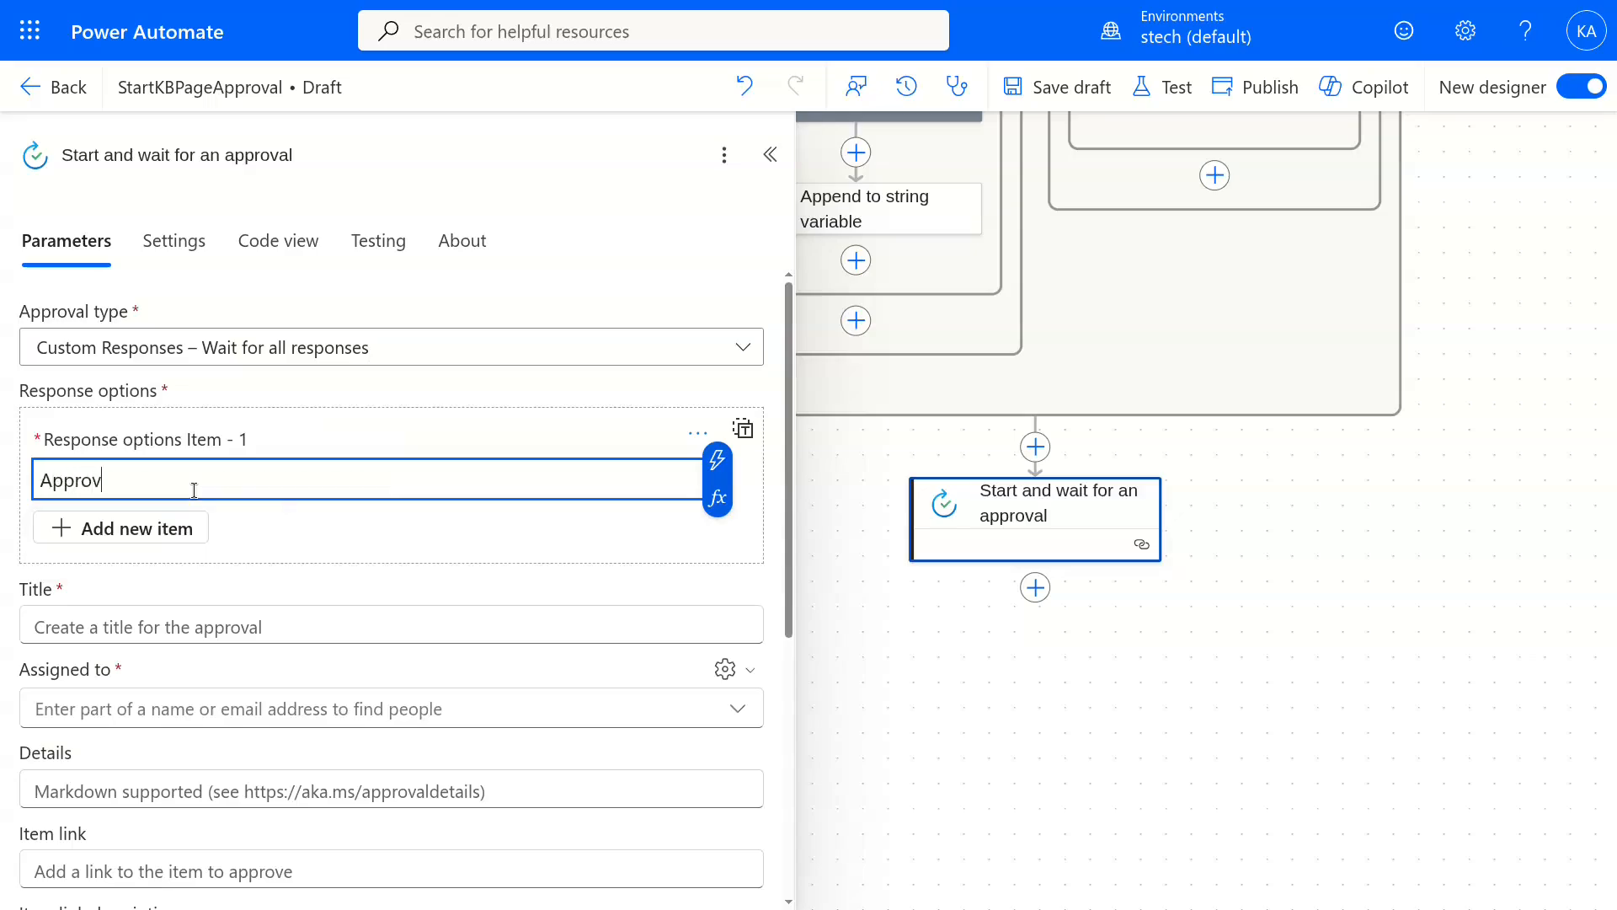
left_click(145, 529)
type("Rejected")
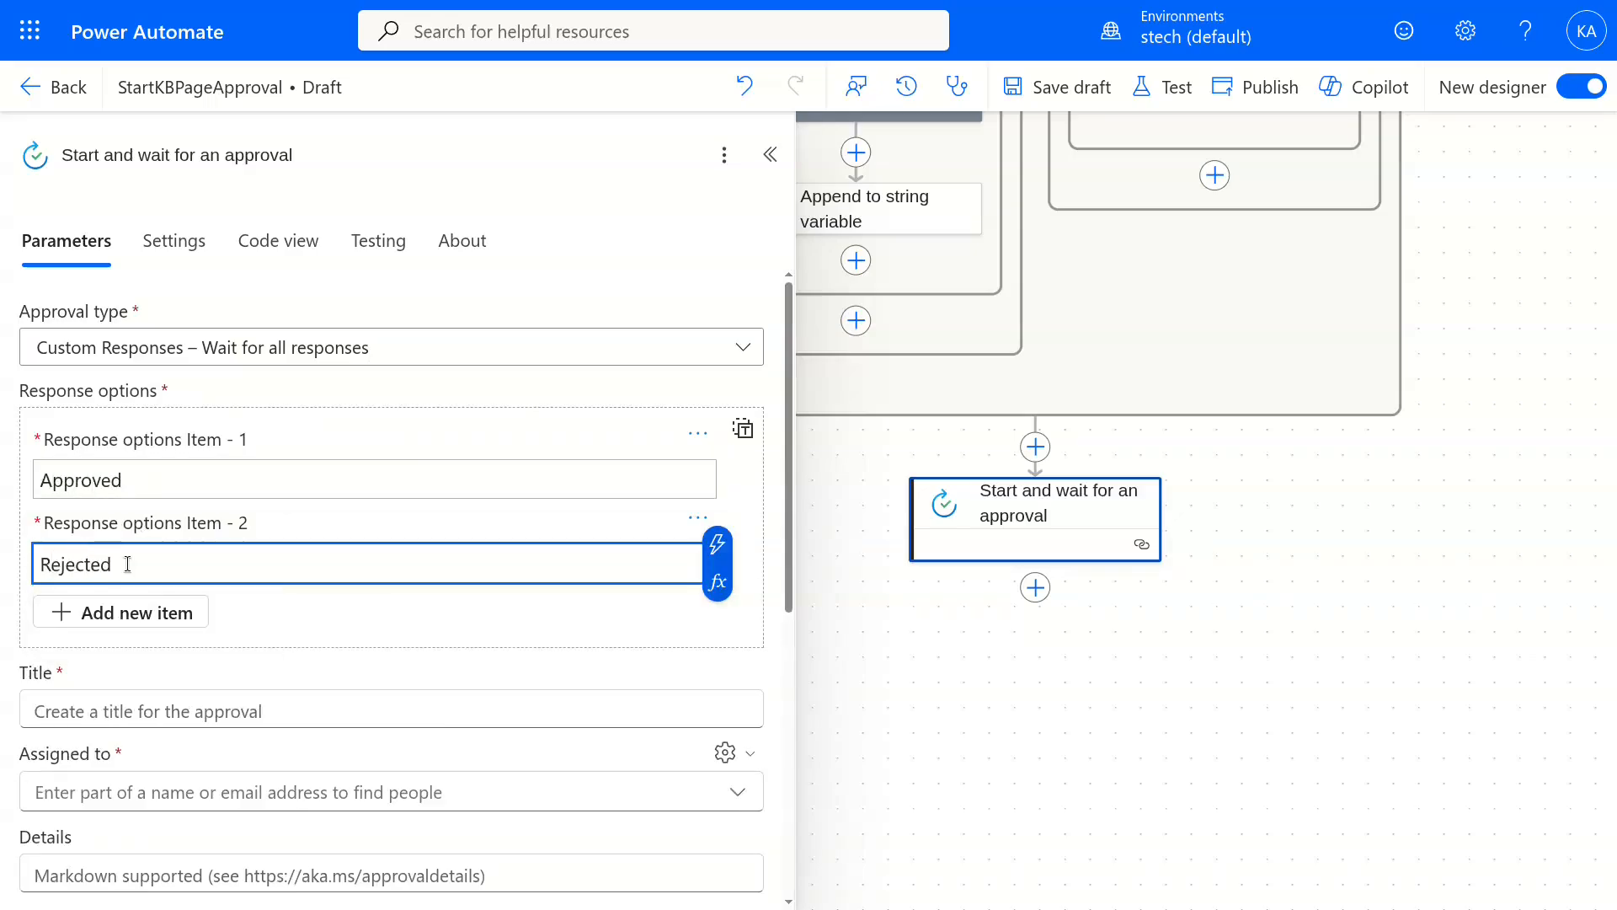
left_click(143, 614)
type("Cancelled")
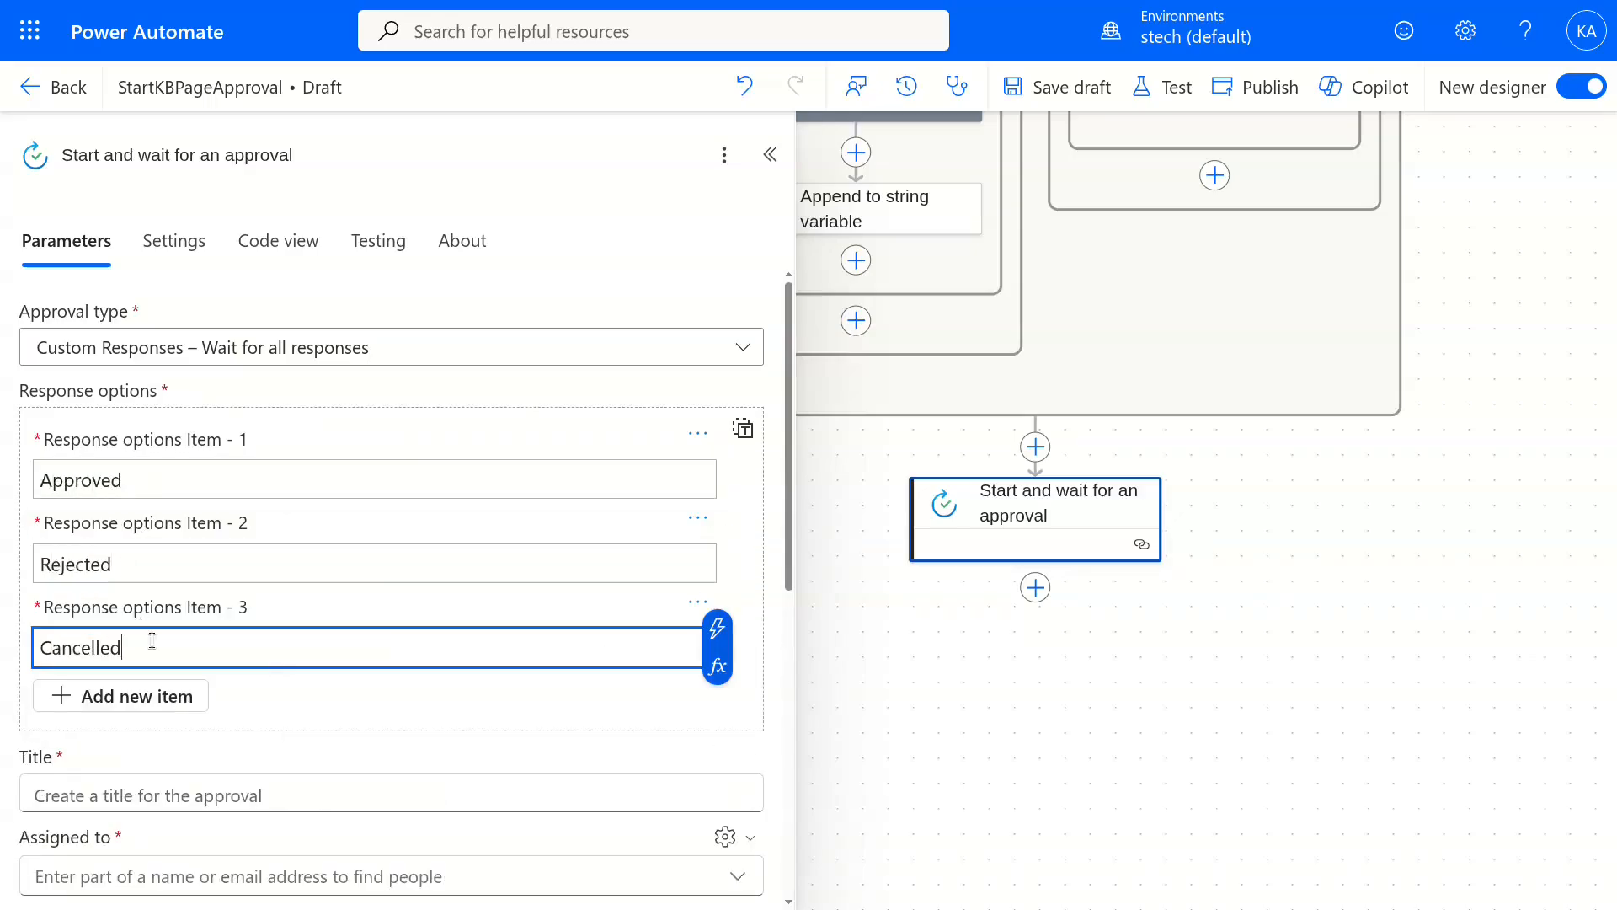
Title the approval "A new KB Page '' requires your approval" with the trigger's Title between the quotes, and assign it to Get Approver Emails.
left_click(173, 792)
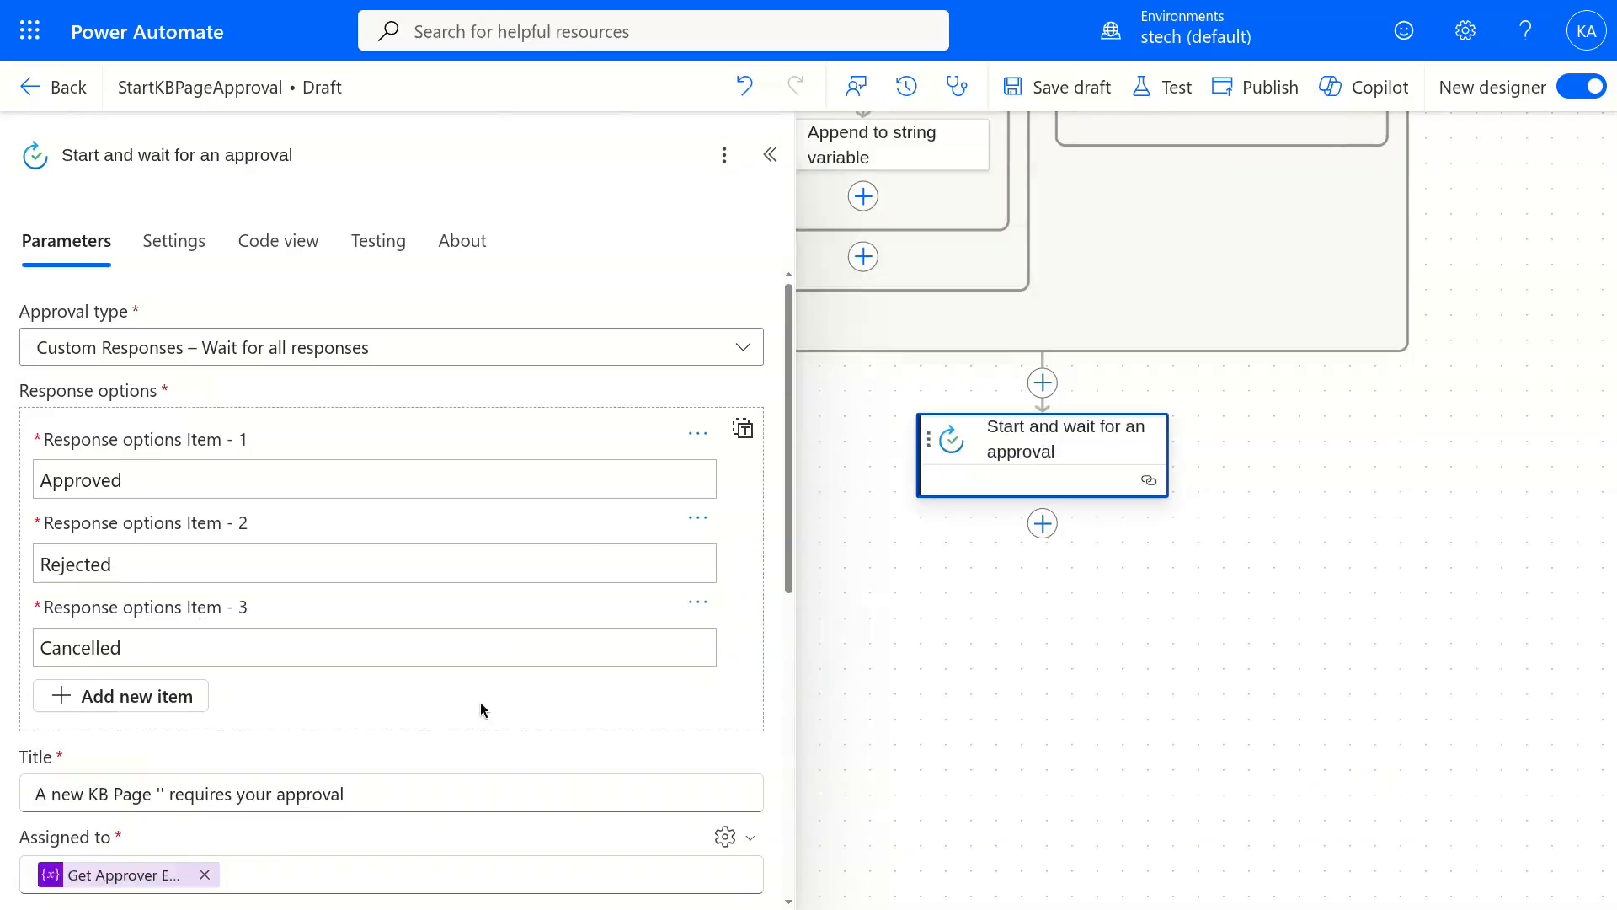
scroll(480, 704, "down", 5)
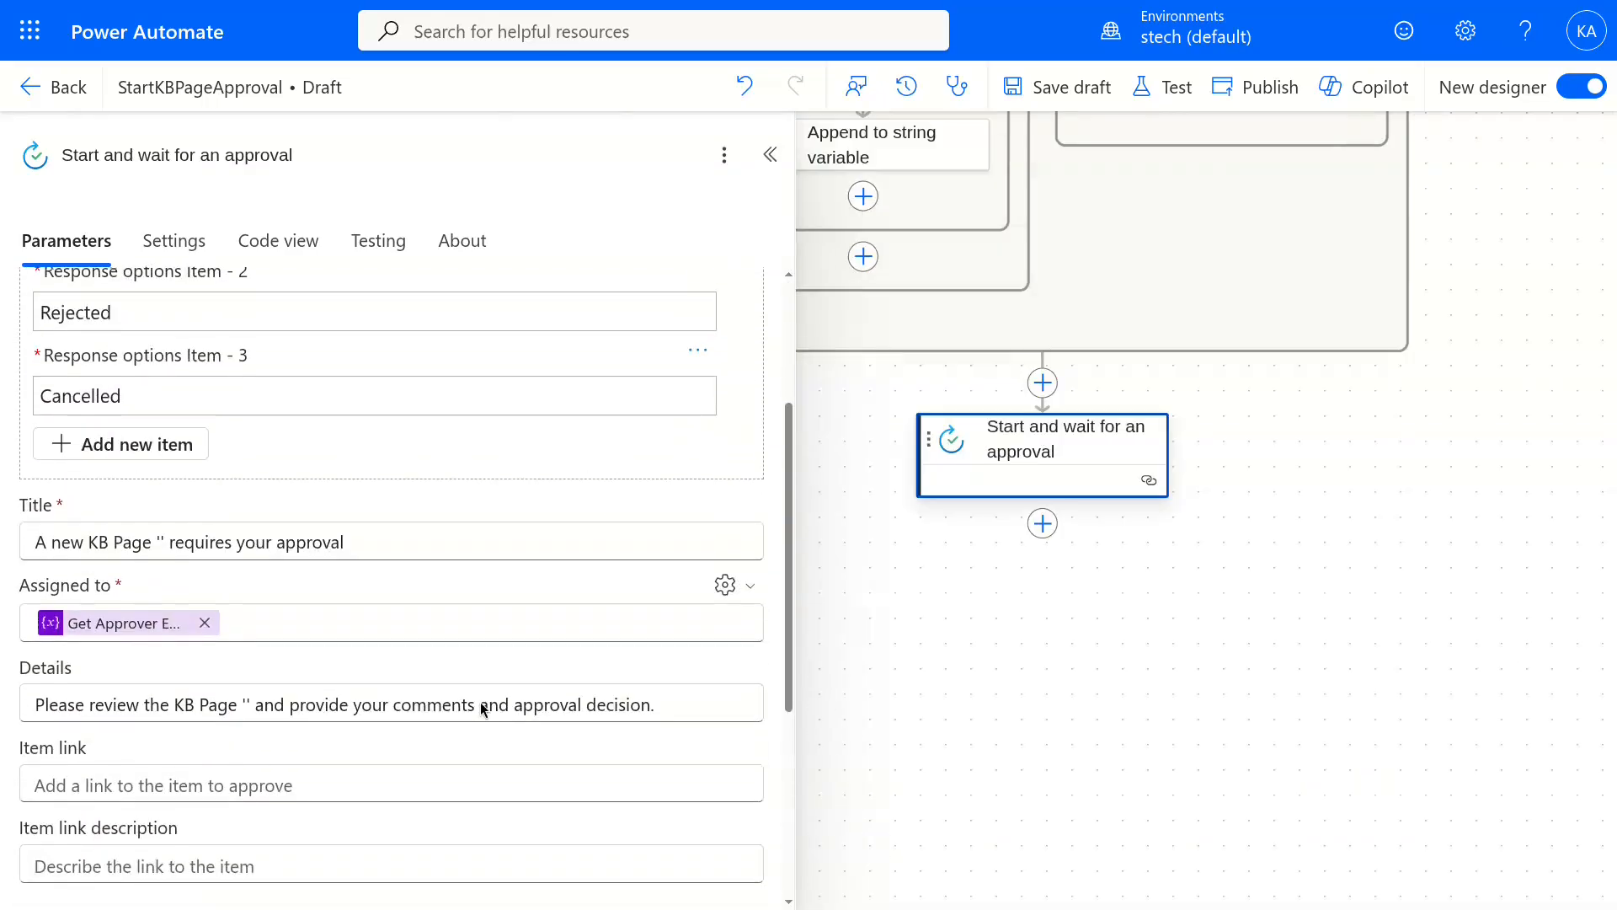
left_click(161, 404)
left_click(764, 384)
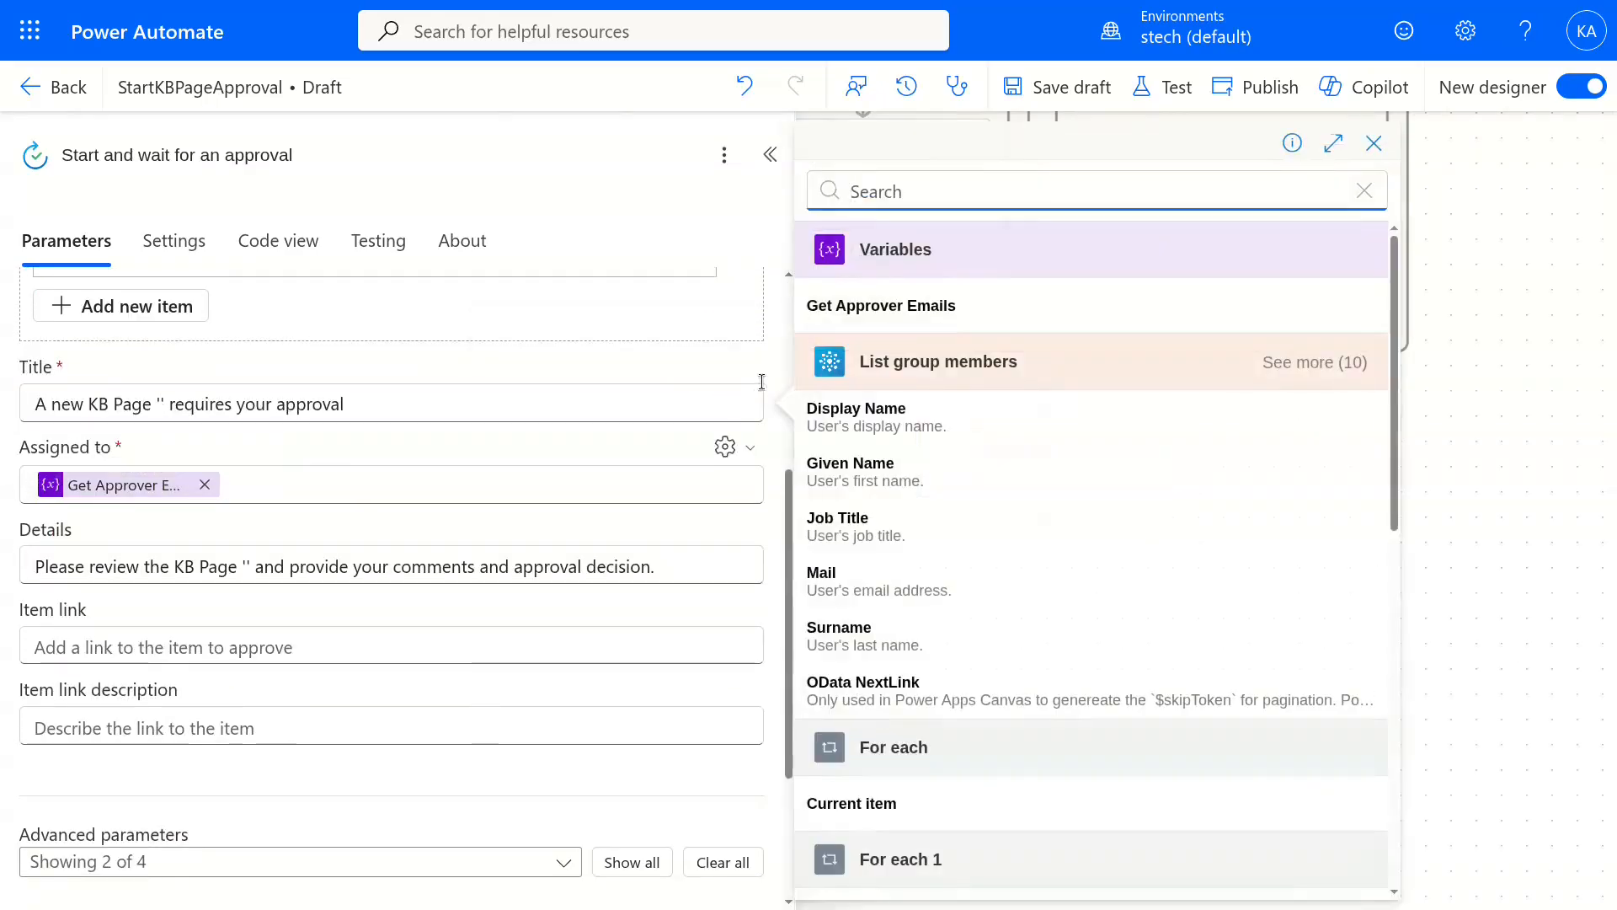
scroll(1116, 600, "down", 10)
left_click(927, 654)
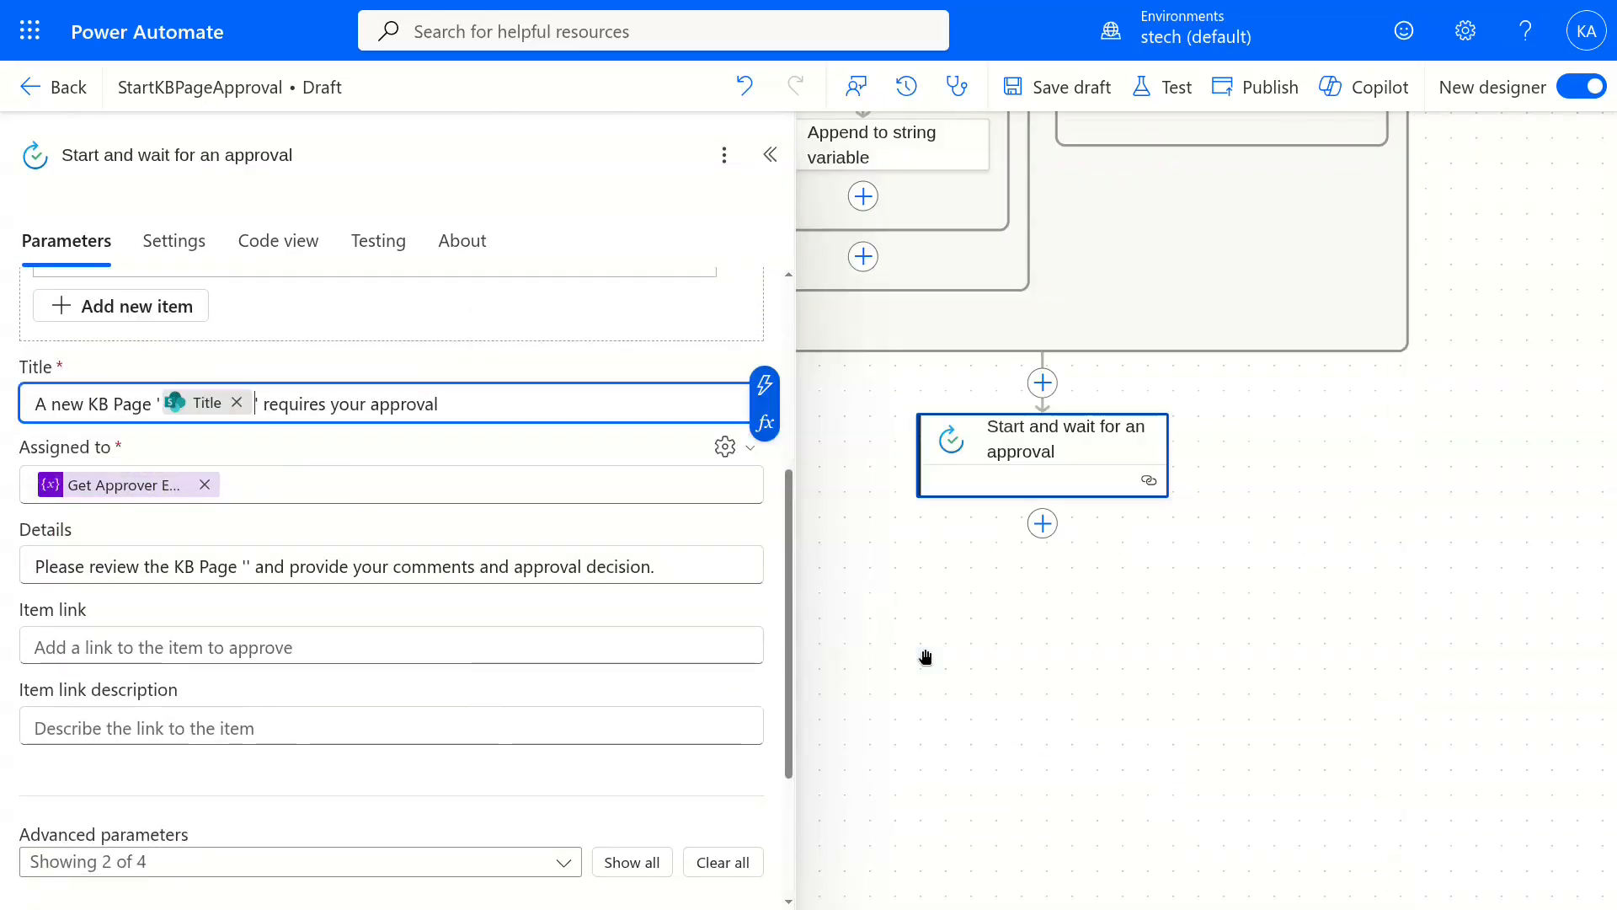
Insert the trigger's Title between the quotes in the Details text "Please review the KB Page '' and provide your comments and approval decision.".
left_click(274, 567)
left_click(764, 546)
scroll(982, 646, "down", 10)
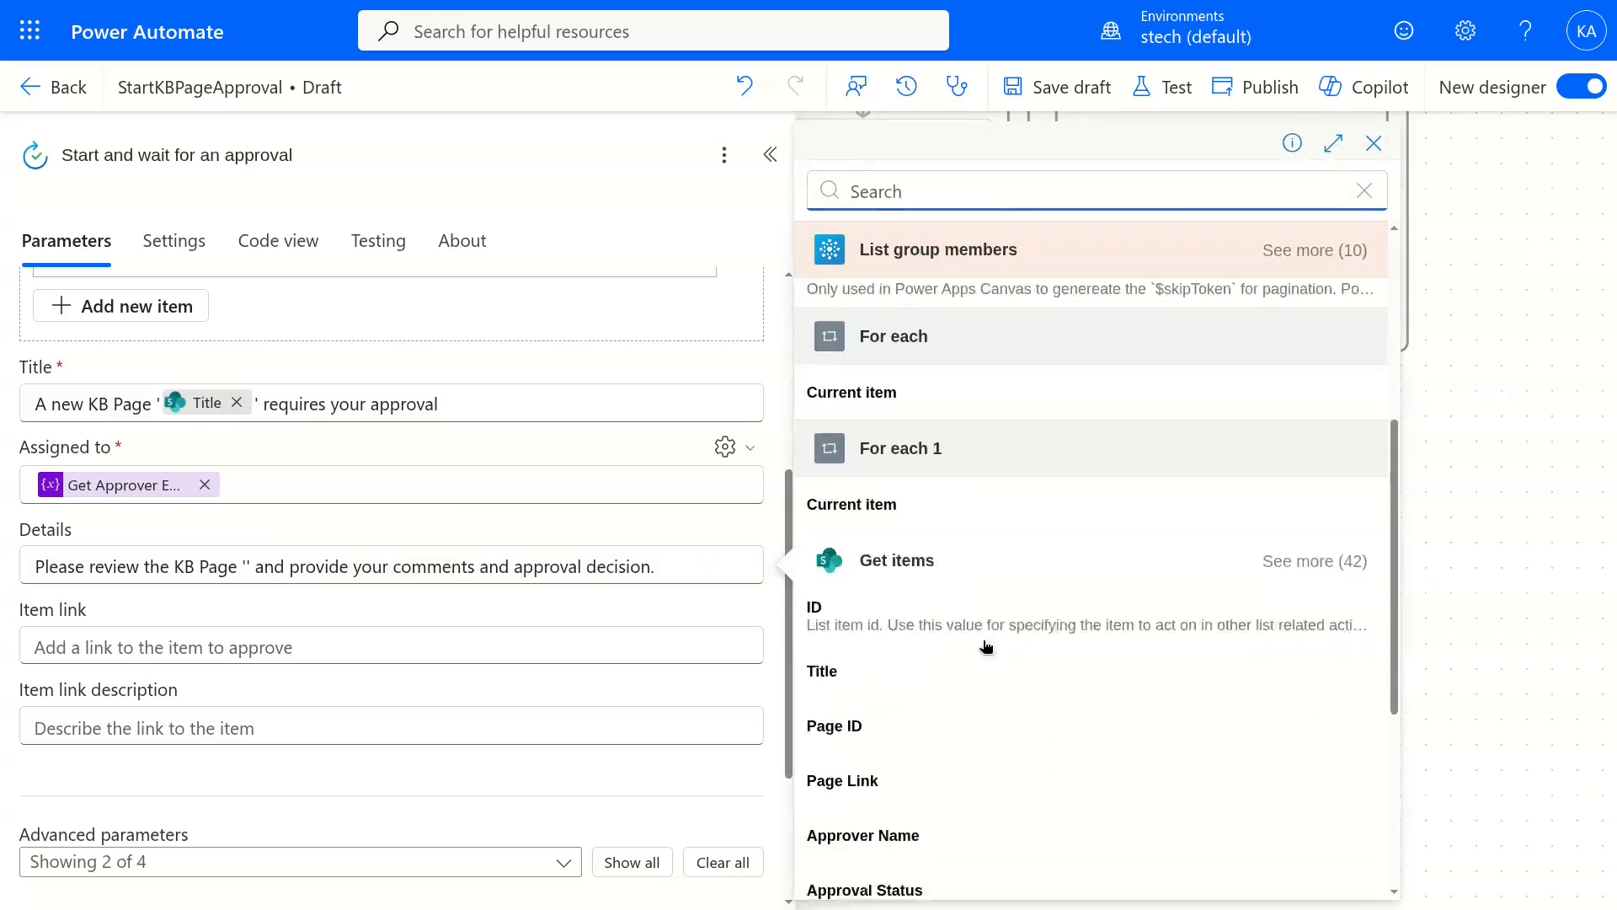
left_click(938, 655)
Set the approval's item link to Link to item from the When an item or a file is modified trigger.
left_click(351, 679)
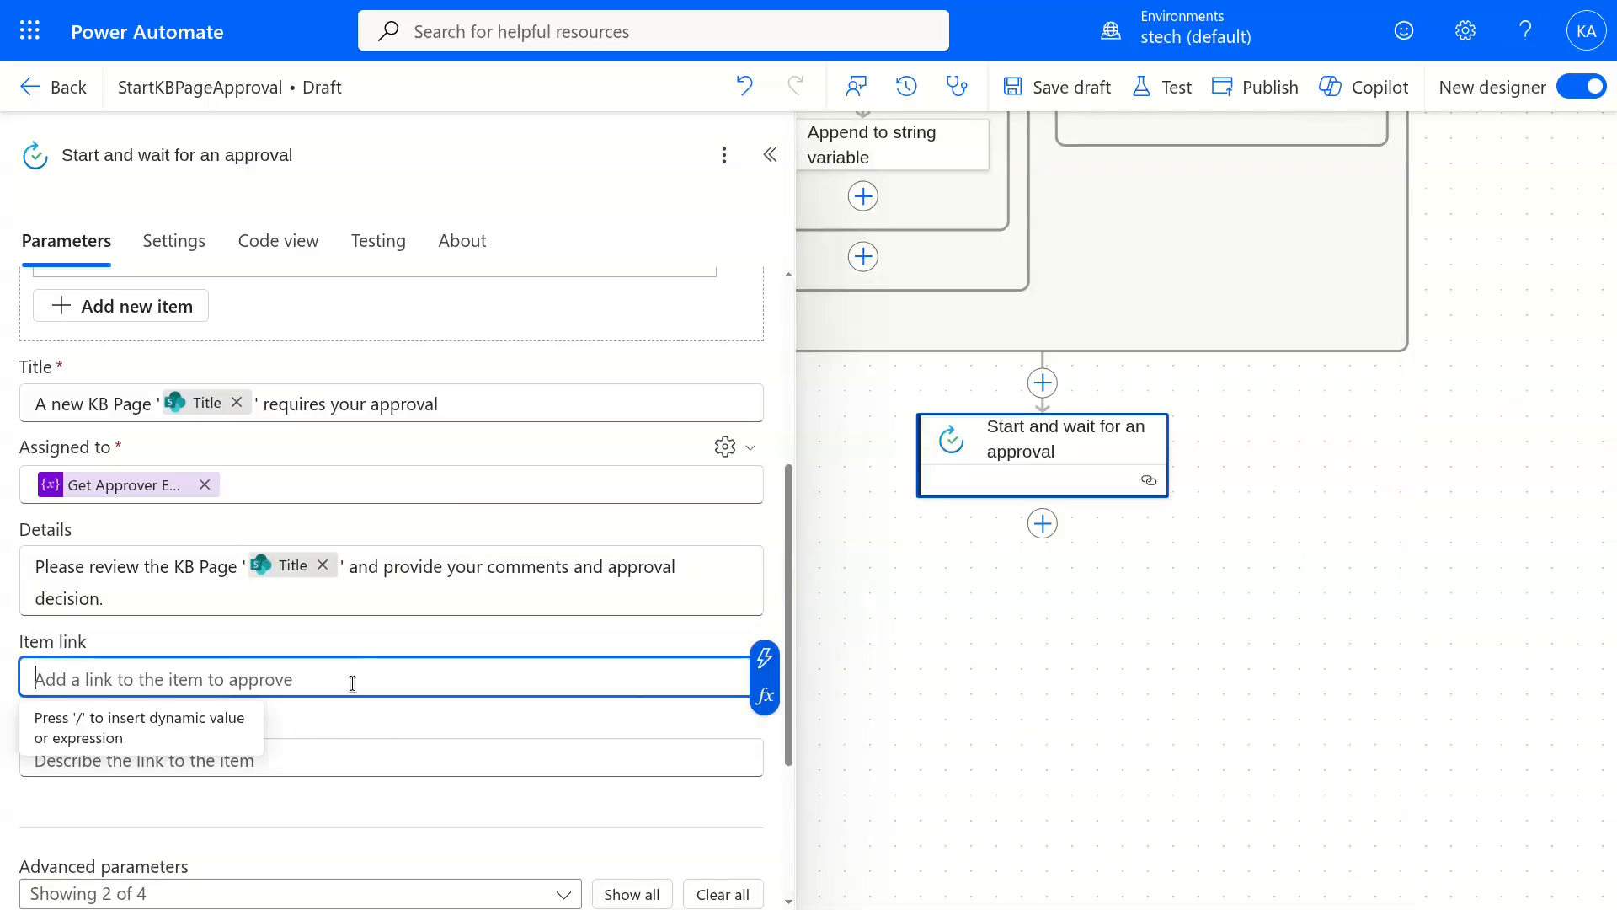
left_click(764, 659)
type("link")
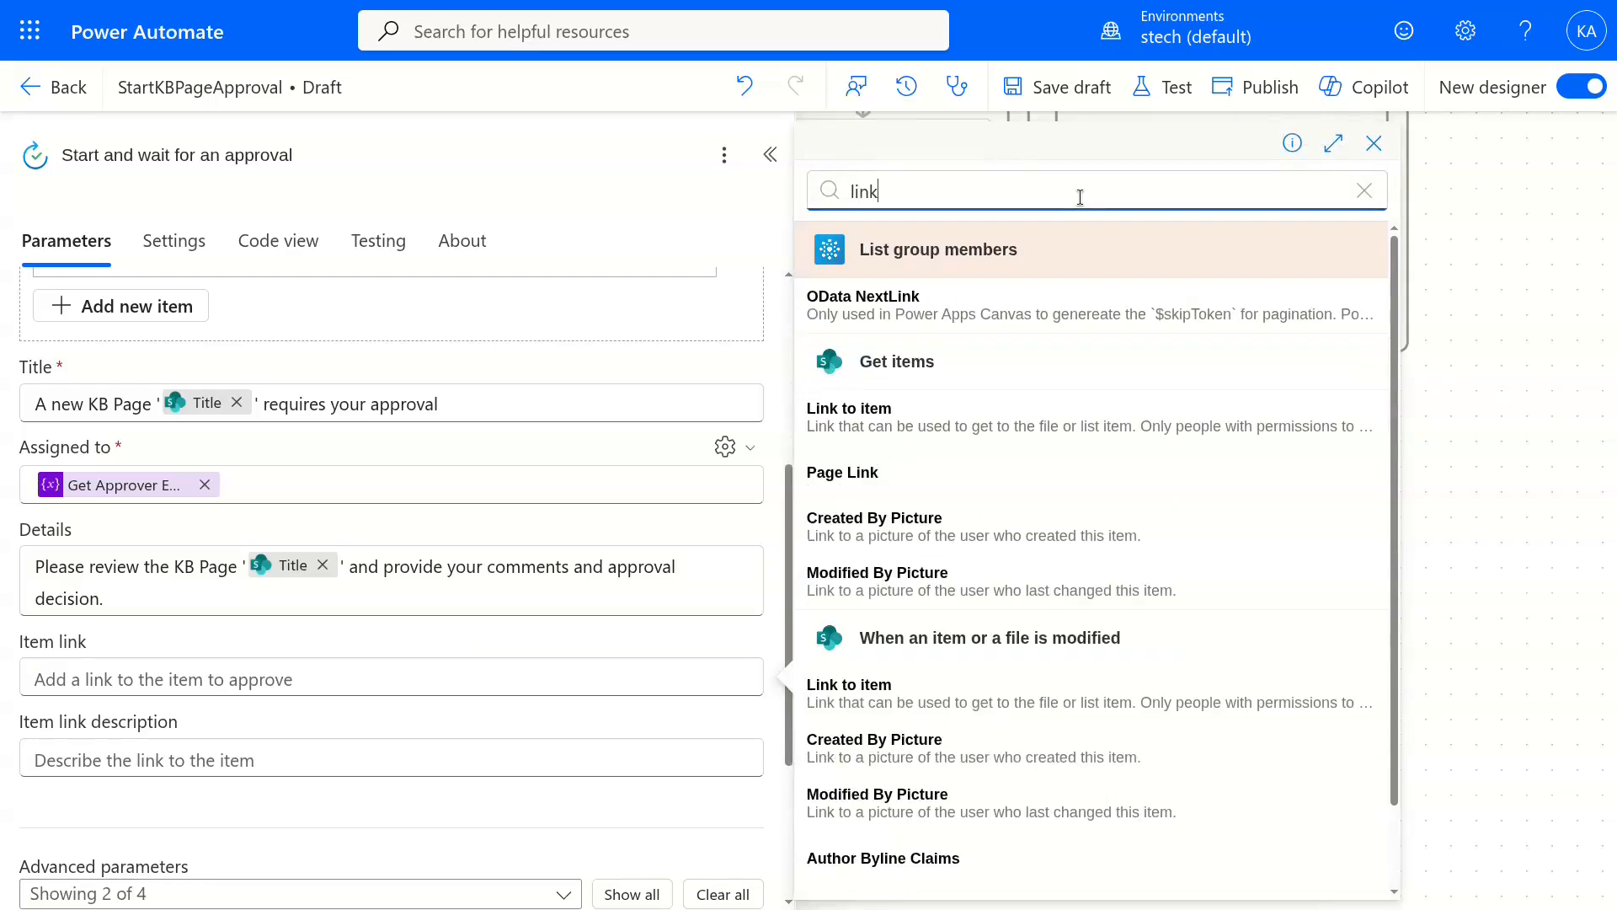
left_click(887, 690)
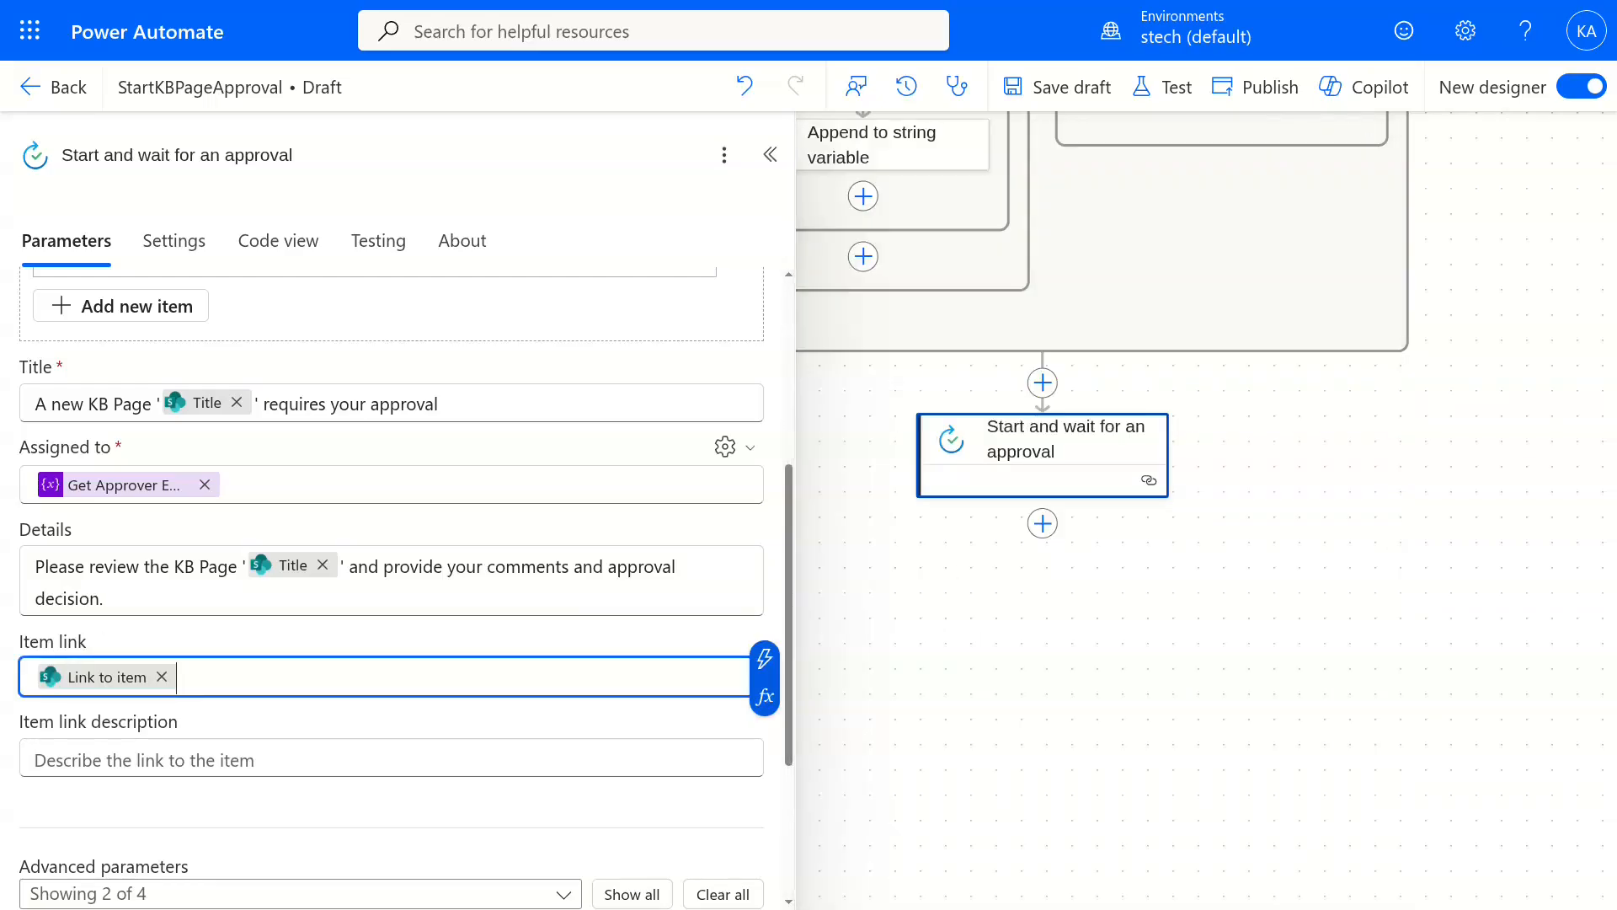
scroll(445, 769, "down", 3)
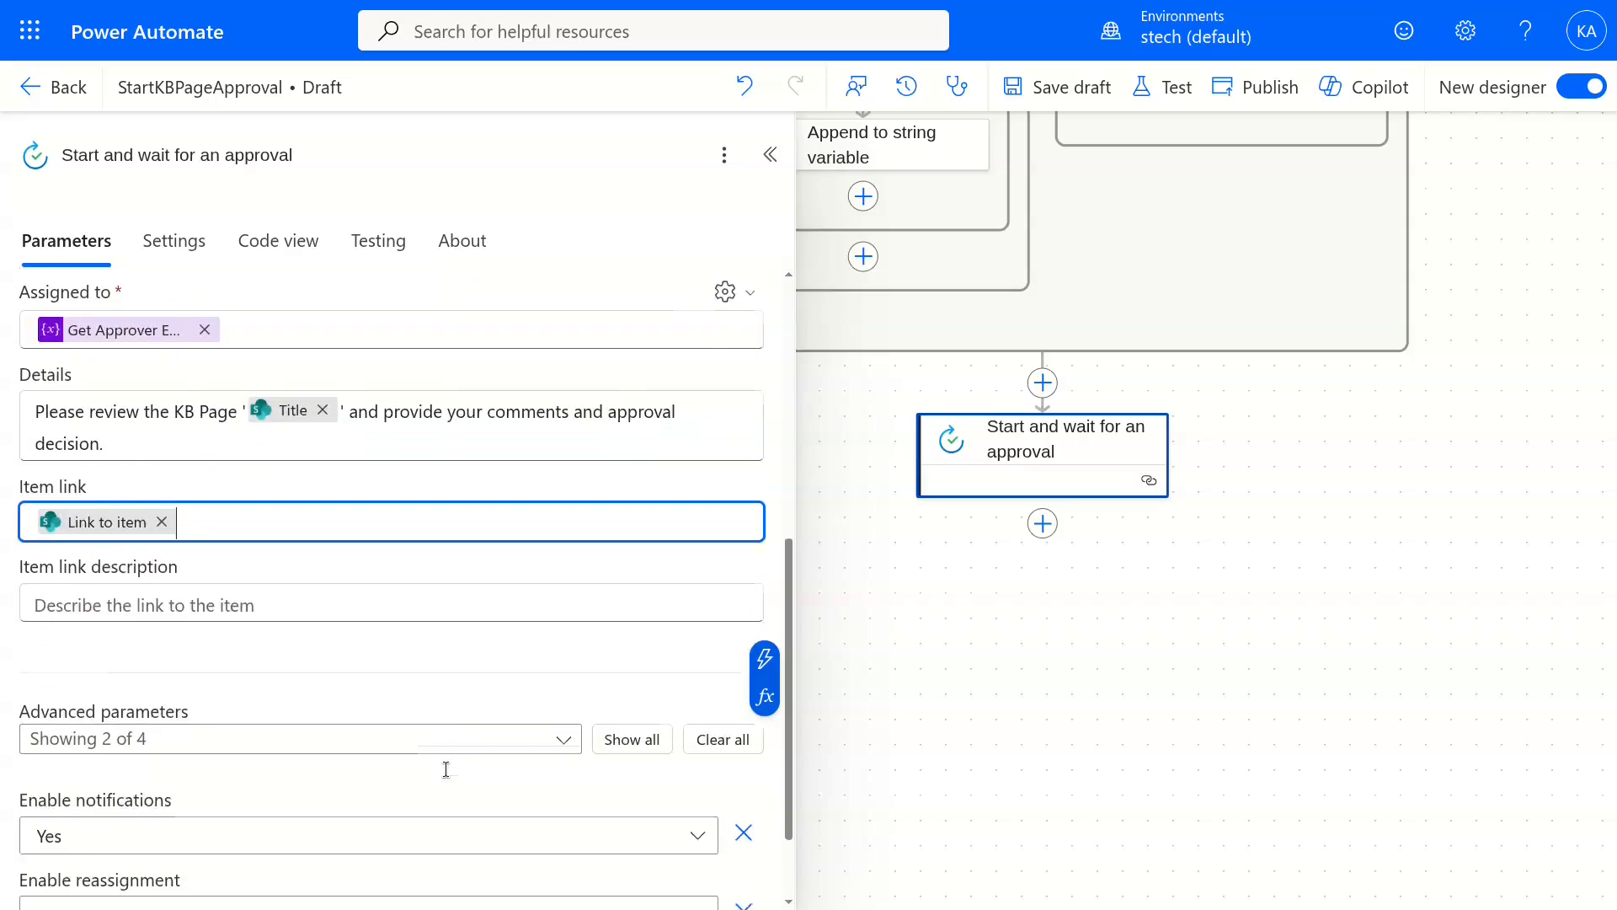
Remove the Enable reassignment parameter from the approval action and save the draft flow.
left_click(741, 813)
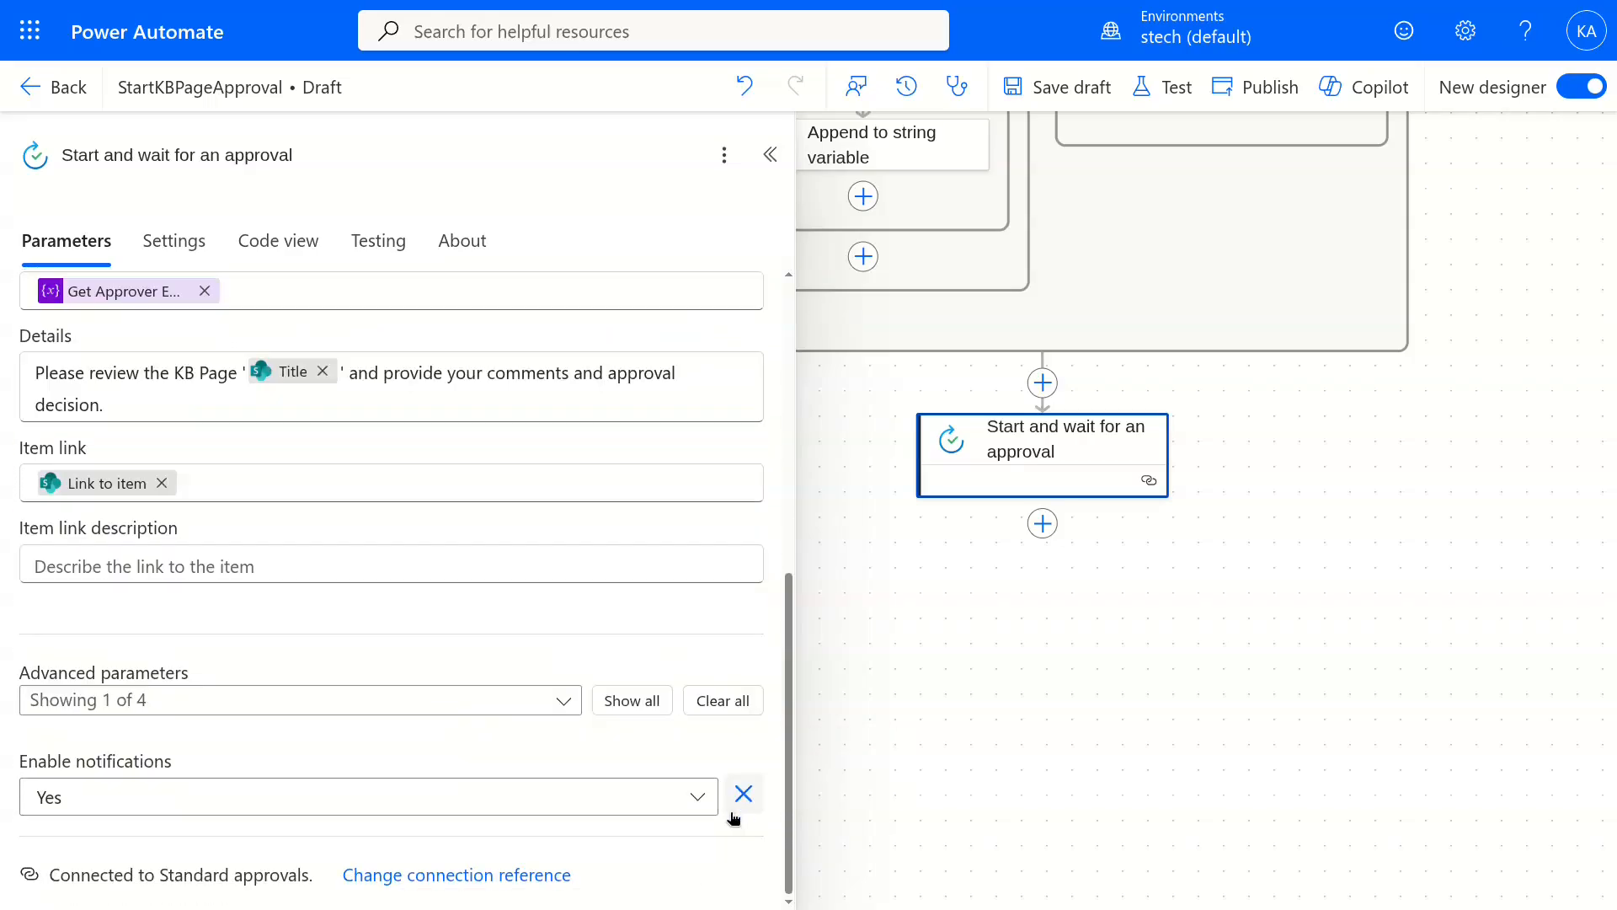
left_click(1070, 90)
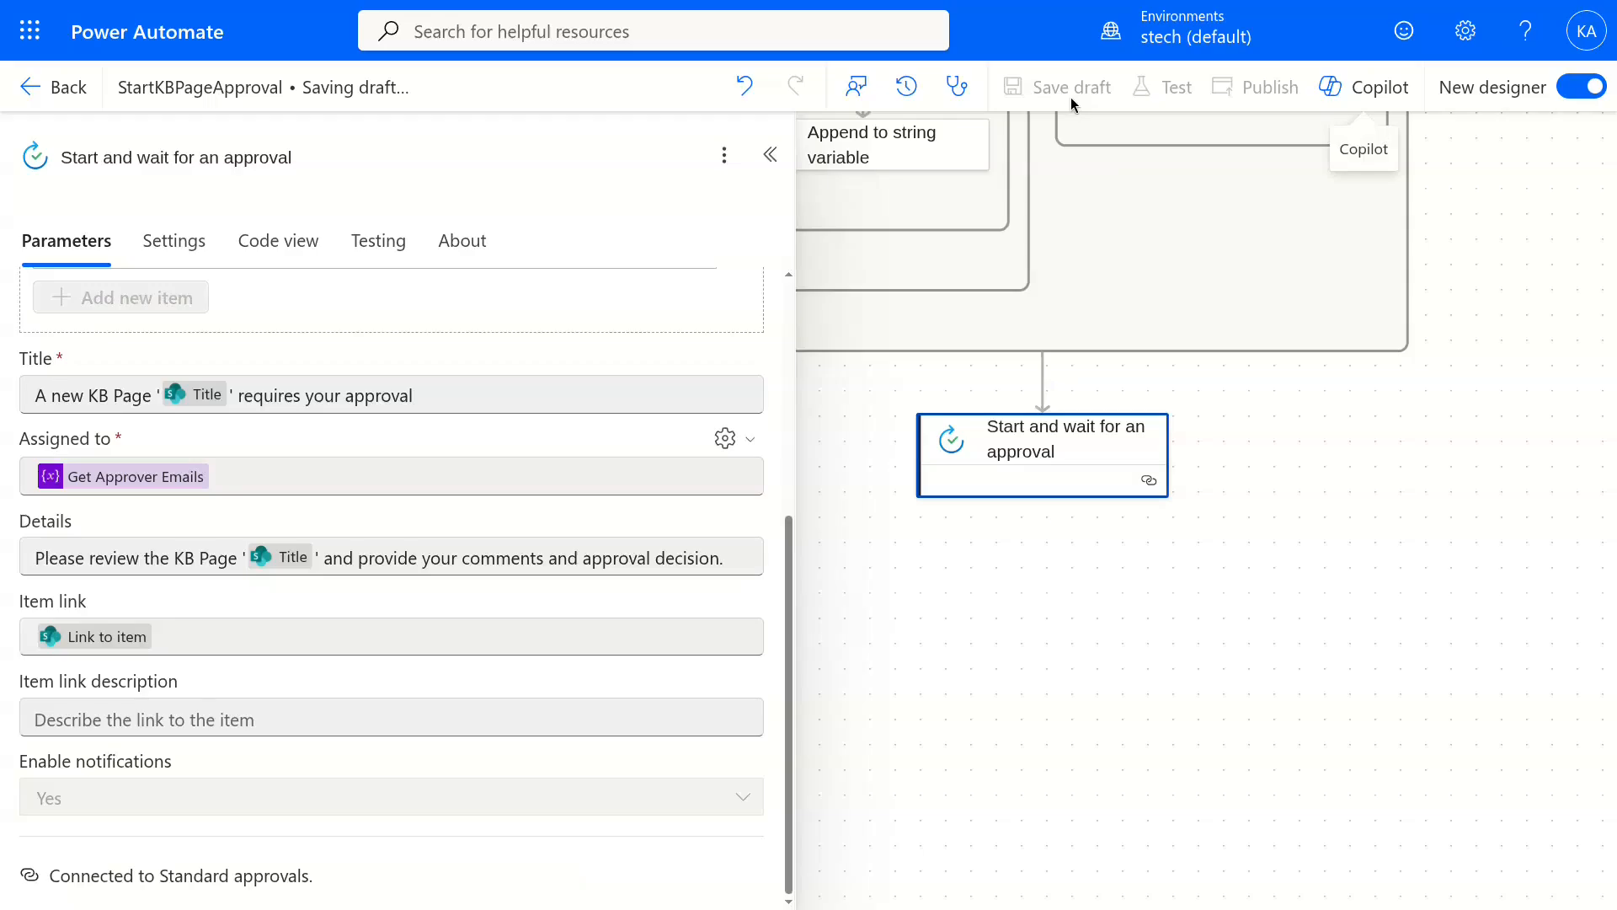
left_click(768, 200)
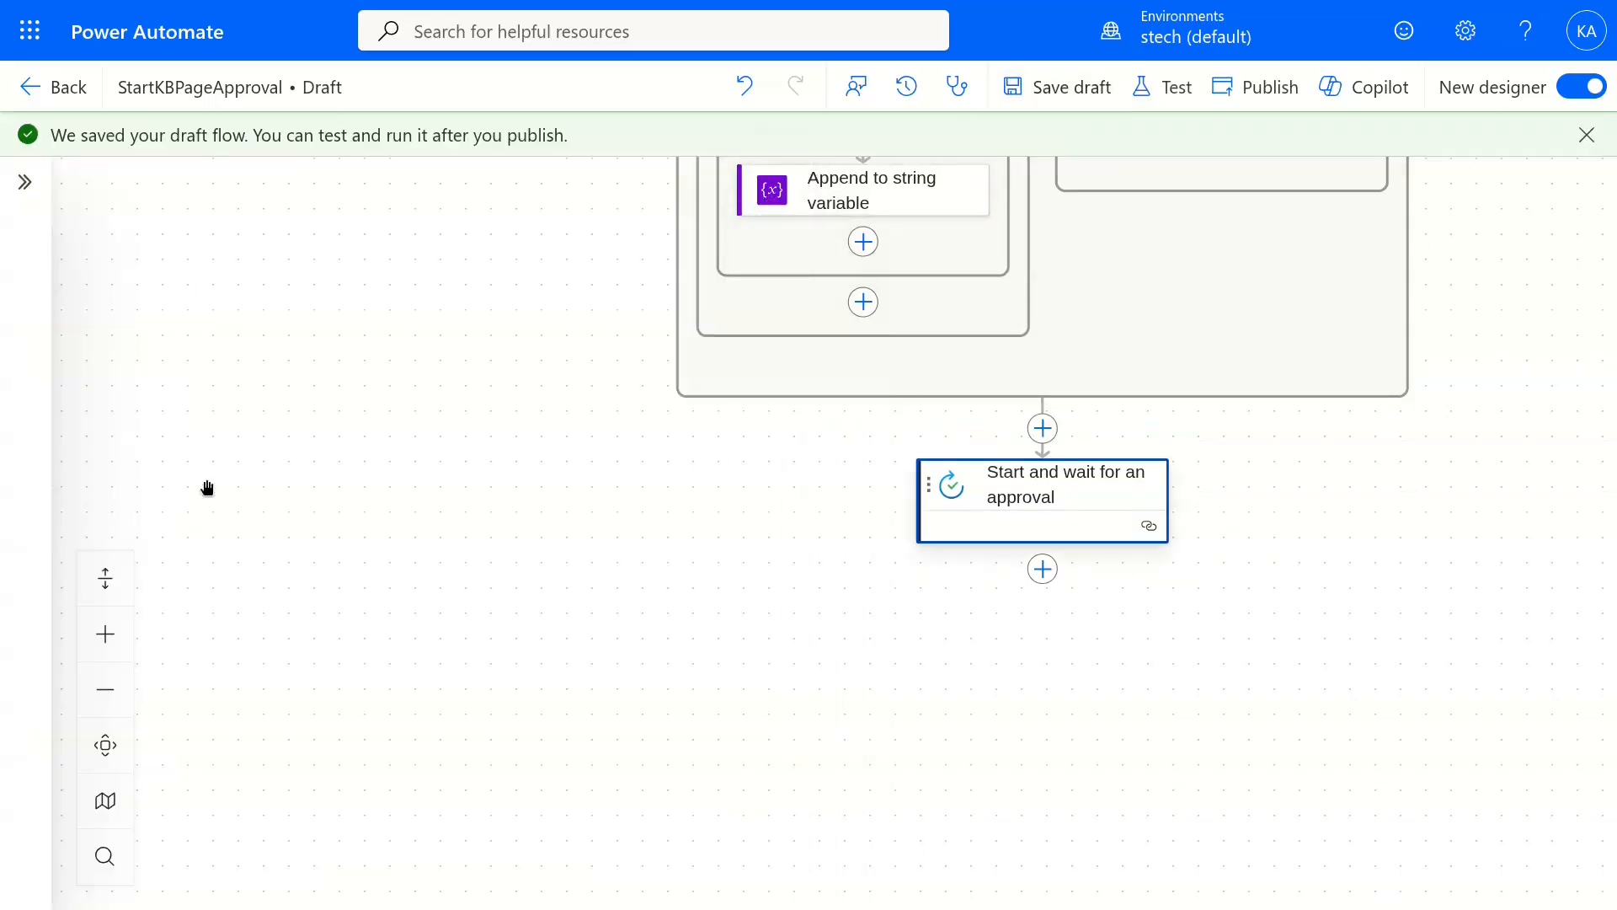
Add a SharePoint Create item action after the approval, using the KB site address and the KB Pages Approval Log list.
left_click(1043, 569)
type("create item")
left_click(188, 417)
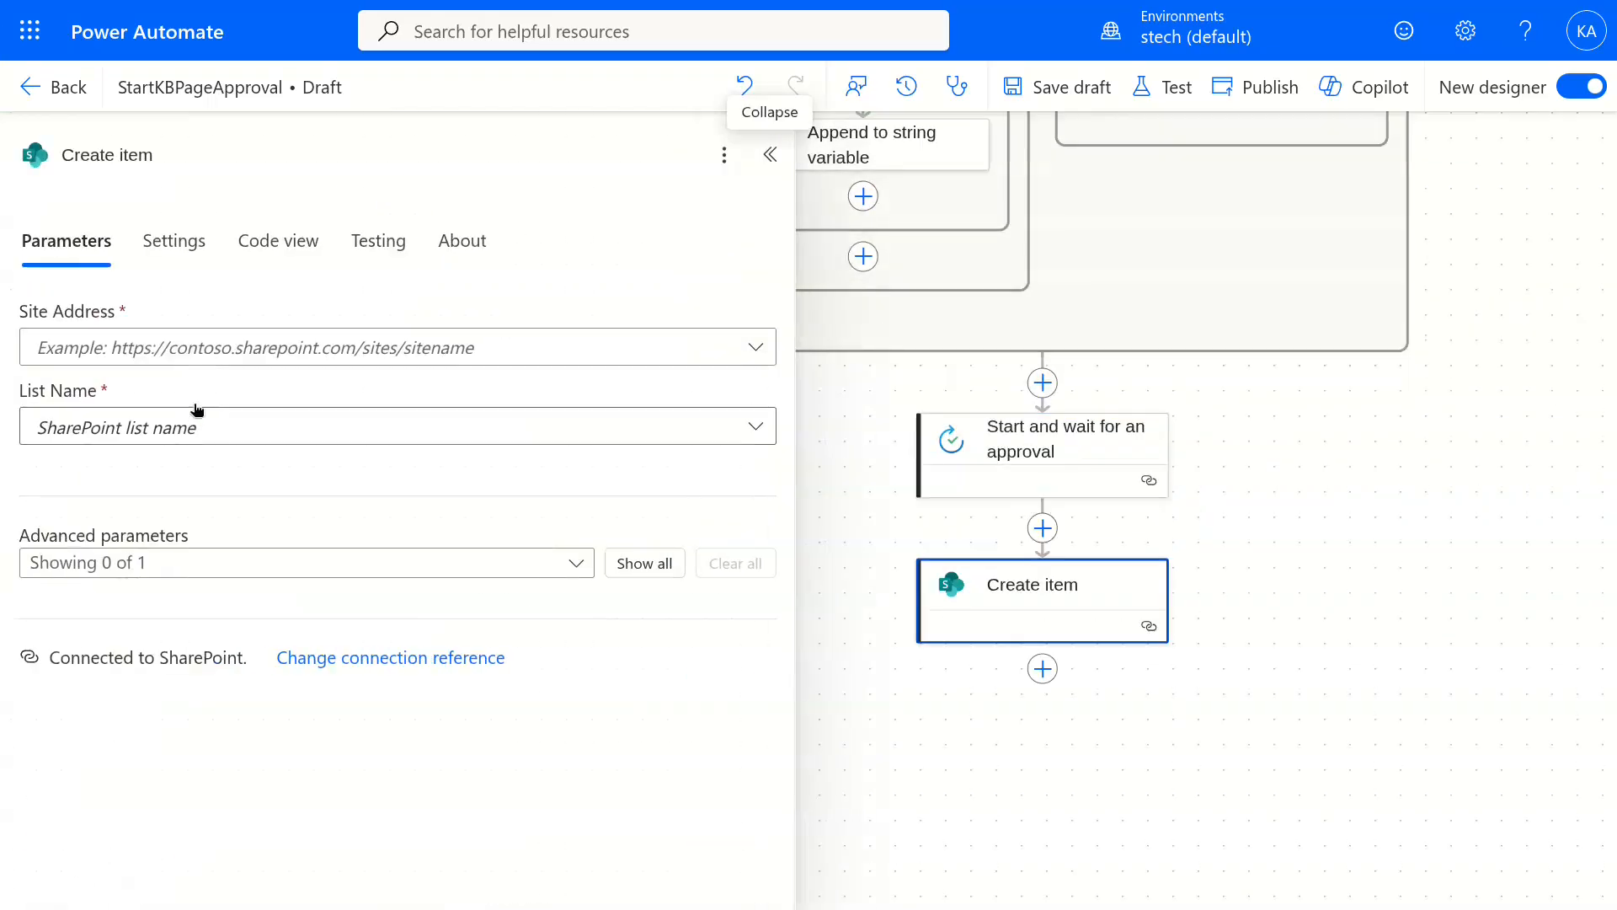
type("https://rajinderlab.sharepoint.com/sites/KB")
left_click(177, 431)
left_click(156, 464)
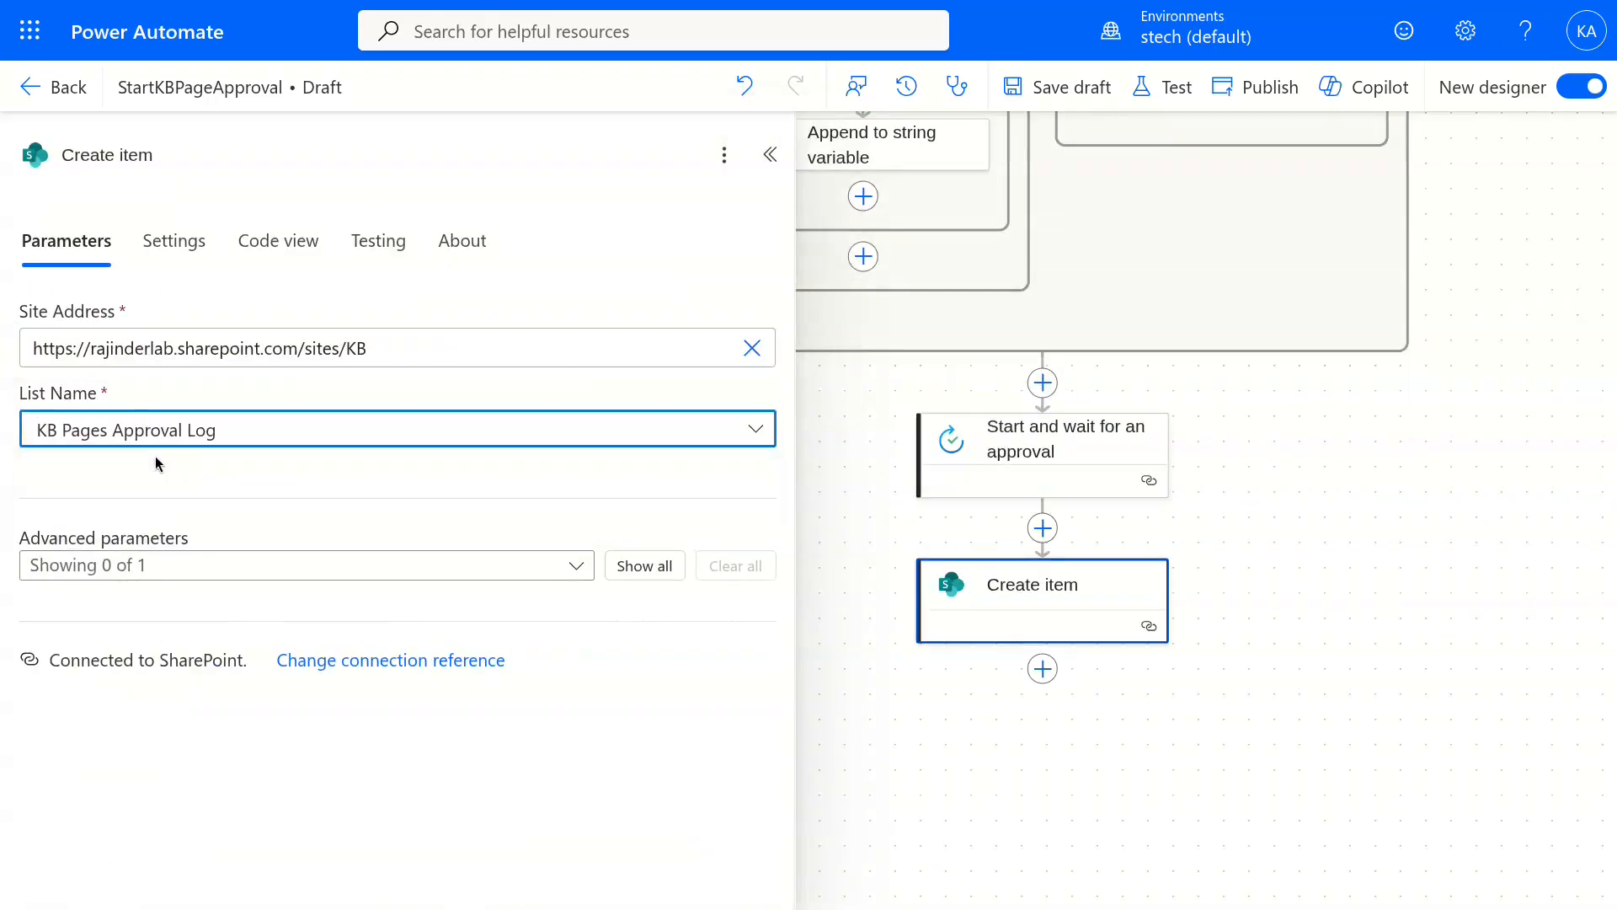
Show Create item's advanced parameters, keeping only Title, Page ID, Page Link, Approver Name, Approval Status, Review Comments and Approver Email.
left_click(645, 565)
left_click(744, 653)
scroll(756, 807, "down", 5)
left_click(744, 793)
scroll(502, 595, "up", 5)
Fill the new item's Title with the trigger's Title and its Page ID with the trigger's ID.
left_click(527, 470)
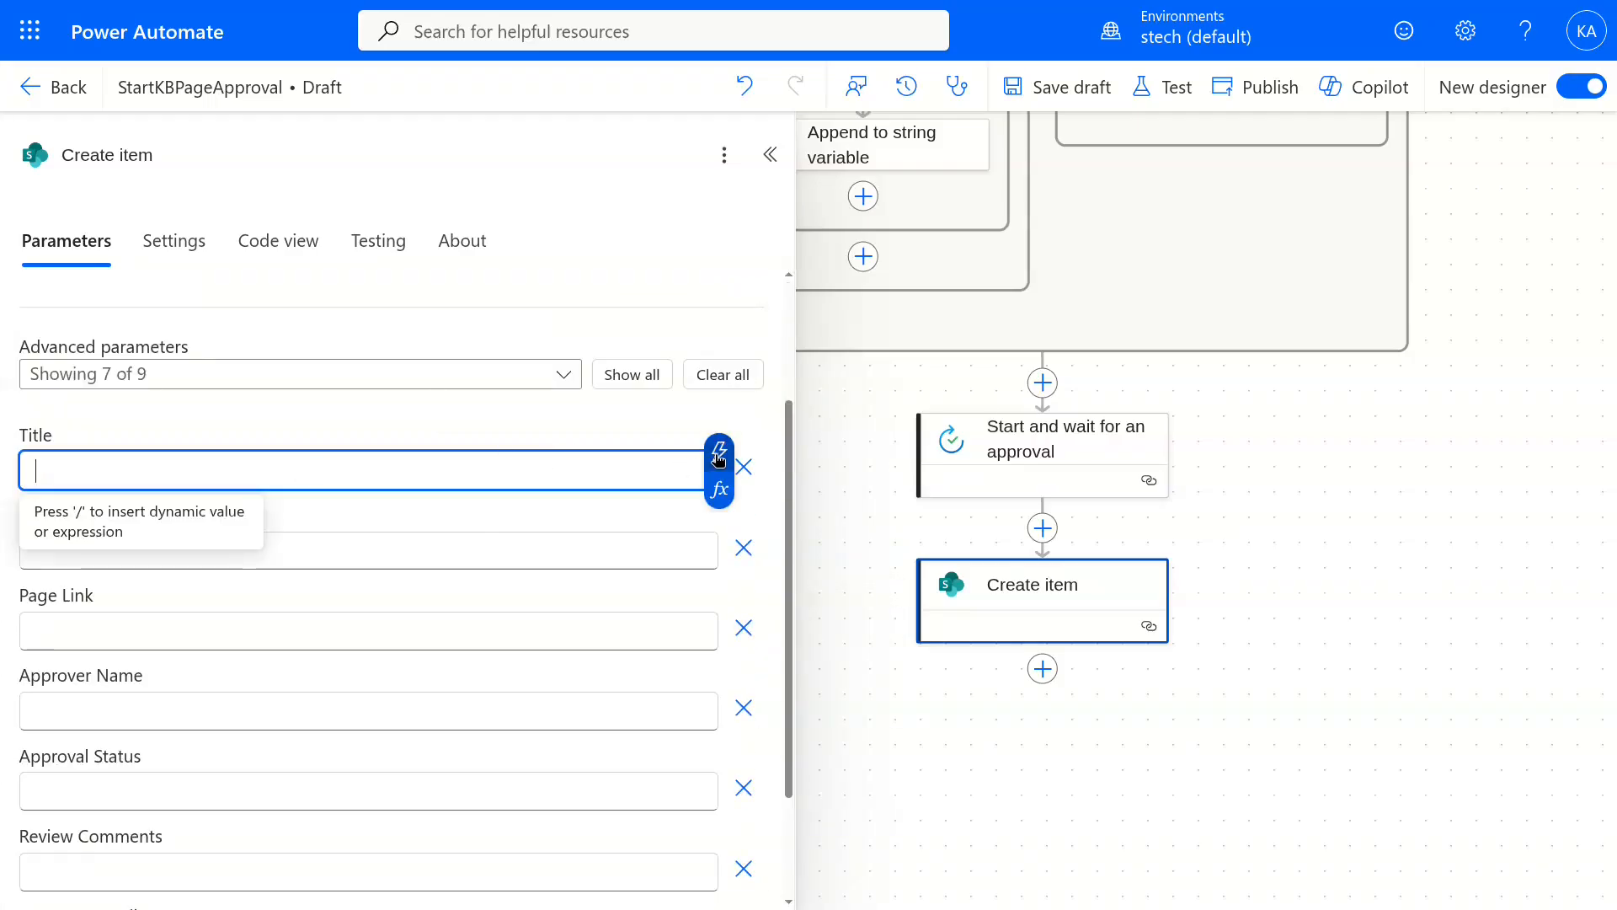
left_click(722, 460)
scroll(928, 693, "down", 5)
left_click(843, 653)
left_click(437, 548)
left_click(718, 533)
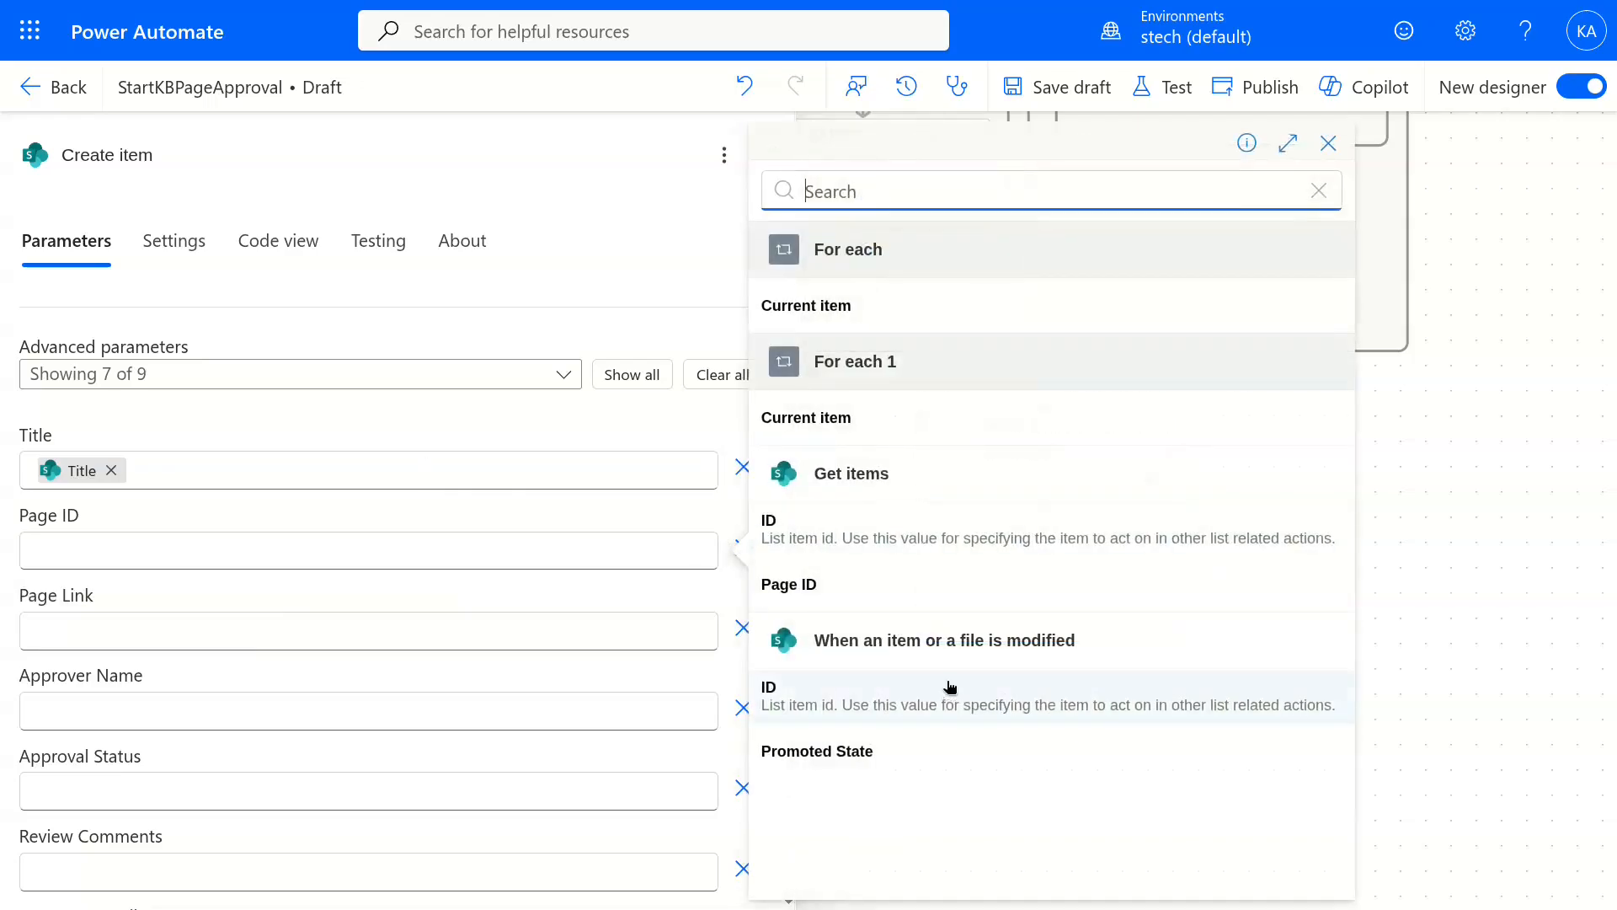
left_click(950, 686)
Fill the new item's Page Link with the Link to item dynamic value.
left_click(412, 636)
left_click(719, 614)
scroll(927, 609, "down", 5)
left_click(1004, 192)
type("link")
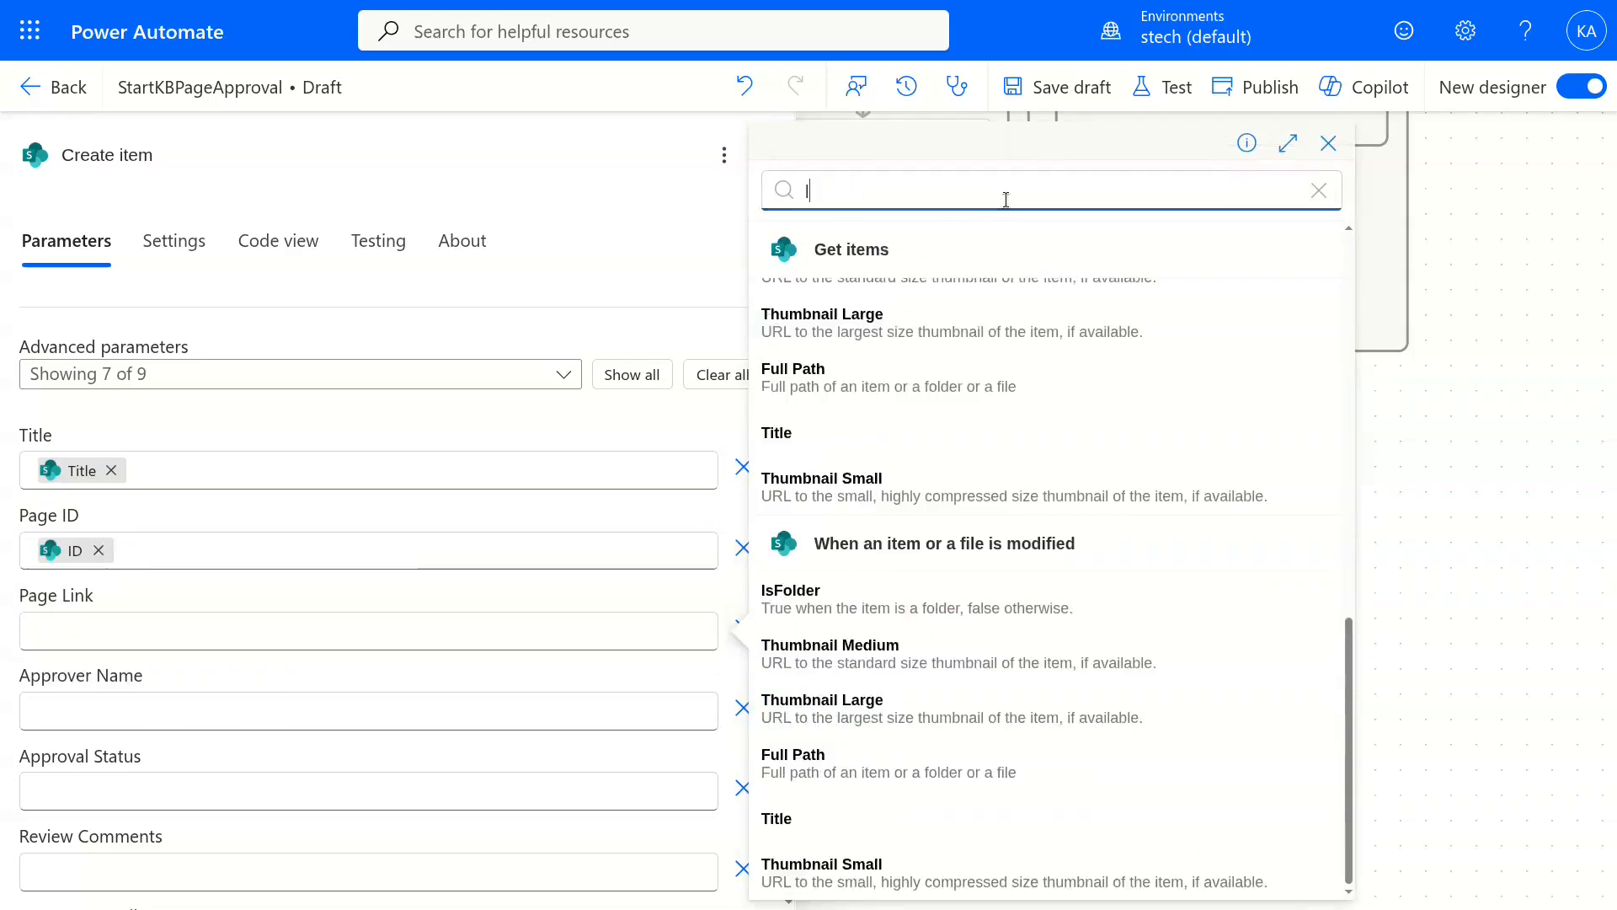
left_click(829, 597)
Fill Approver Name with Responses Approver name and Approval Status with Responses Approver response from the approval action.
left_click(251, 710)
left_click(718, 693)
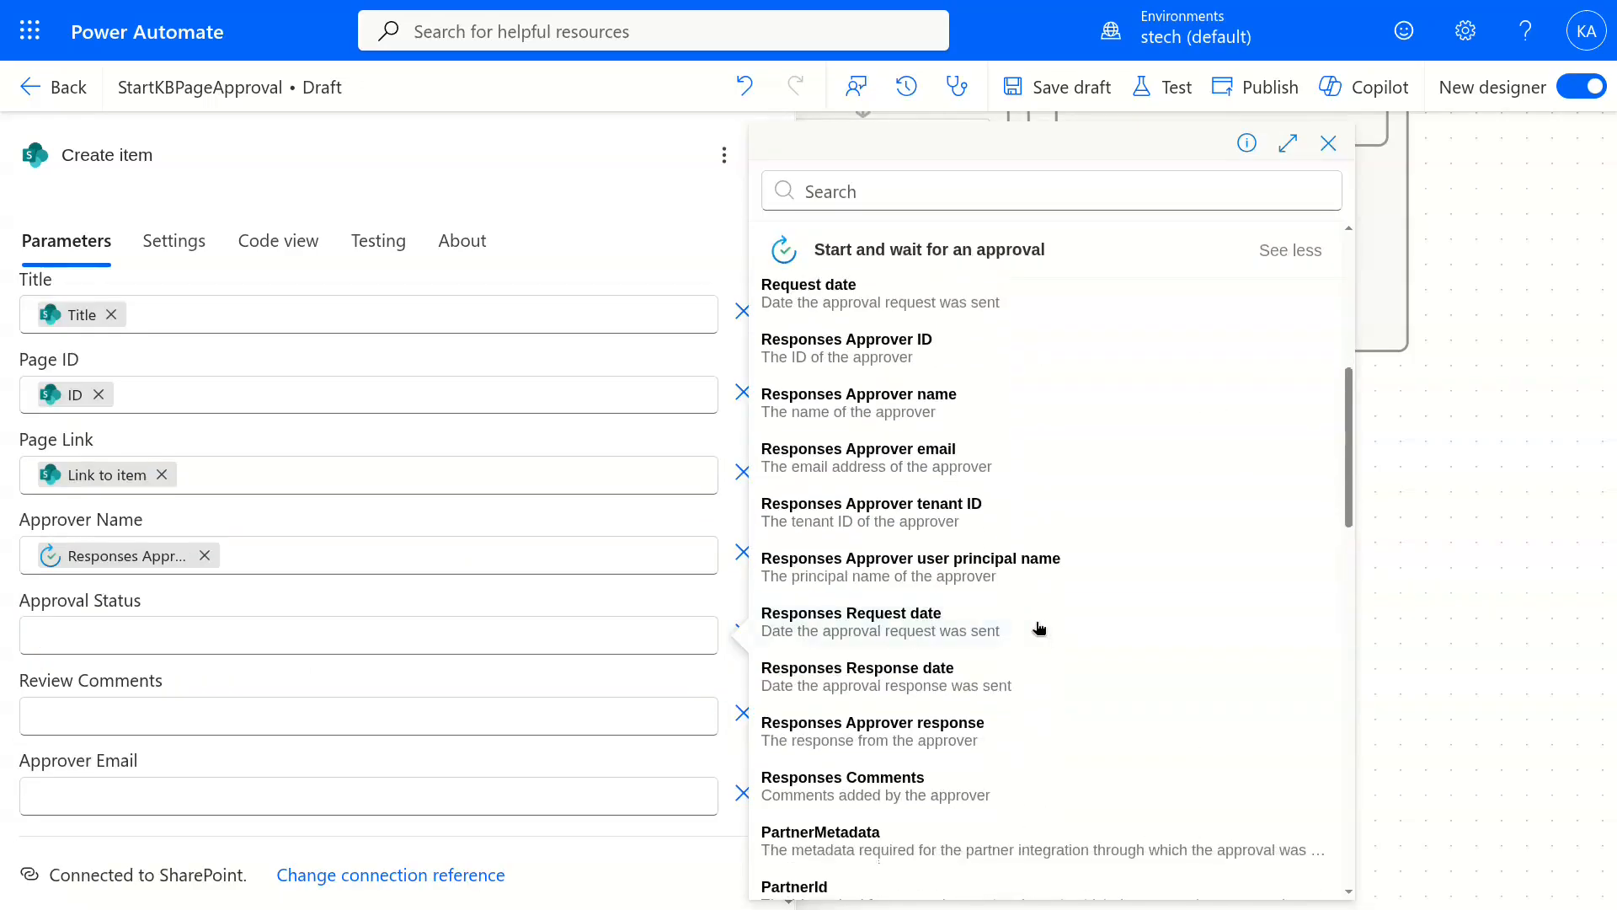
left_click(885, 730)
Fill Review Comments with Responses Comments and Approver Email with Responses Approver email from the approval action.
left_click(640, 716)
left_click(719, 698)
left_click(1269, 362)
scroll(1079, 589, "down", 8)
scroll(1058, 625, "up", 2)
left_click(952, 560)
left_click(607, 792)
left_click(719, 776)
scroll(1028, 640, "down", 5)
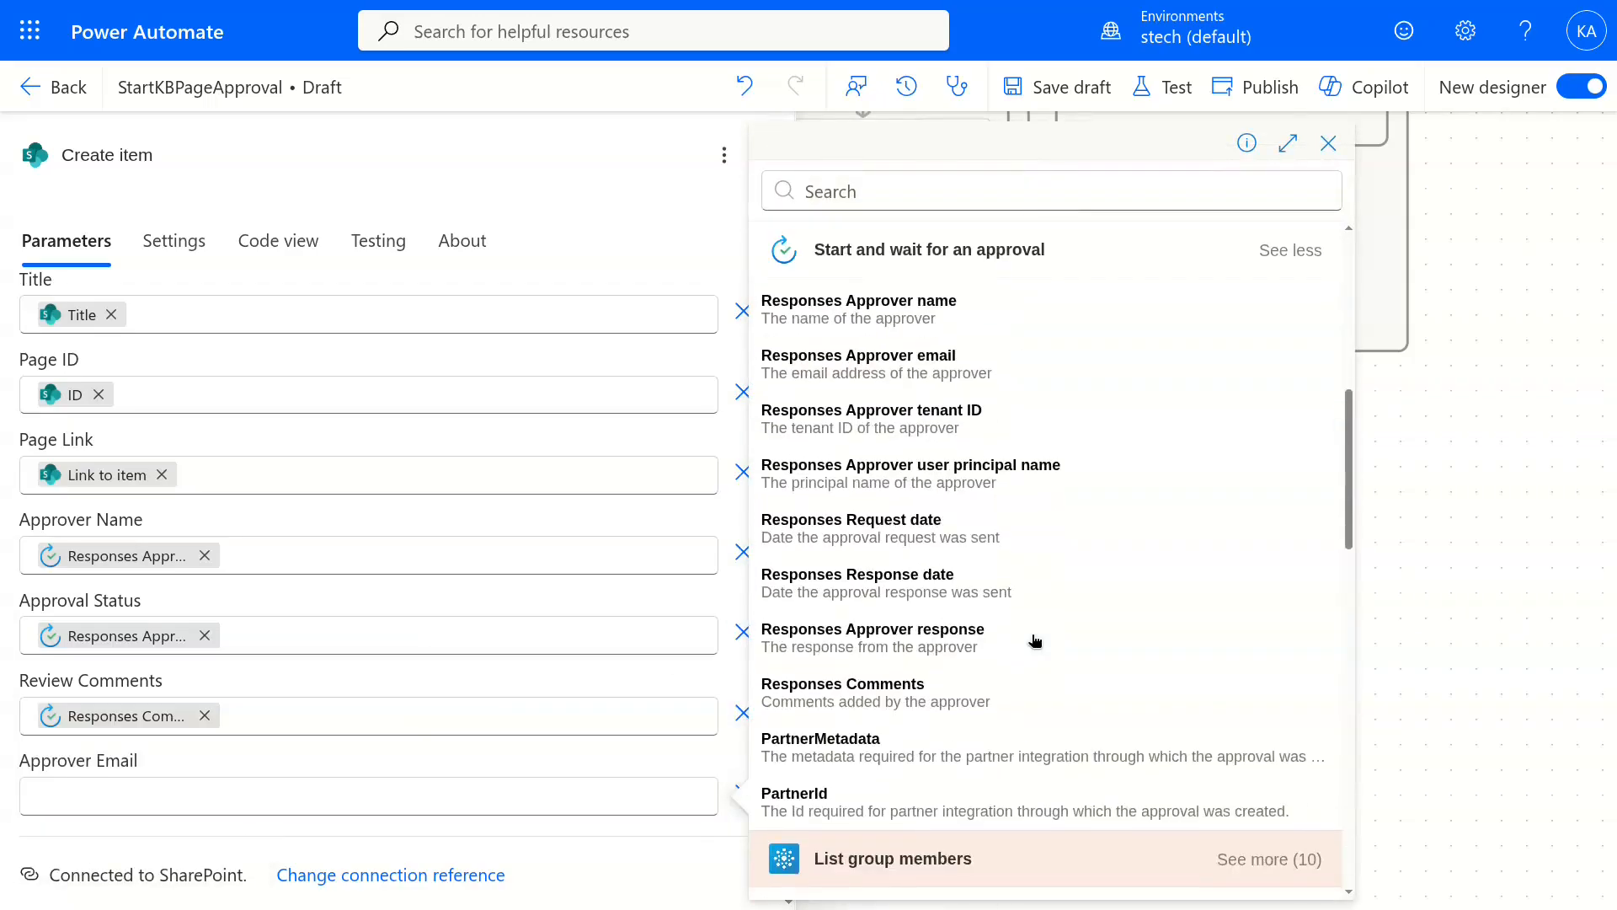
left_click(946, 364)
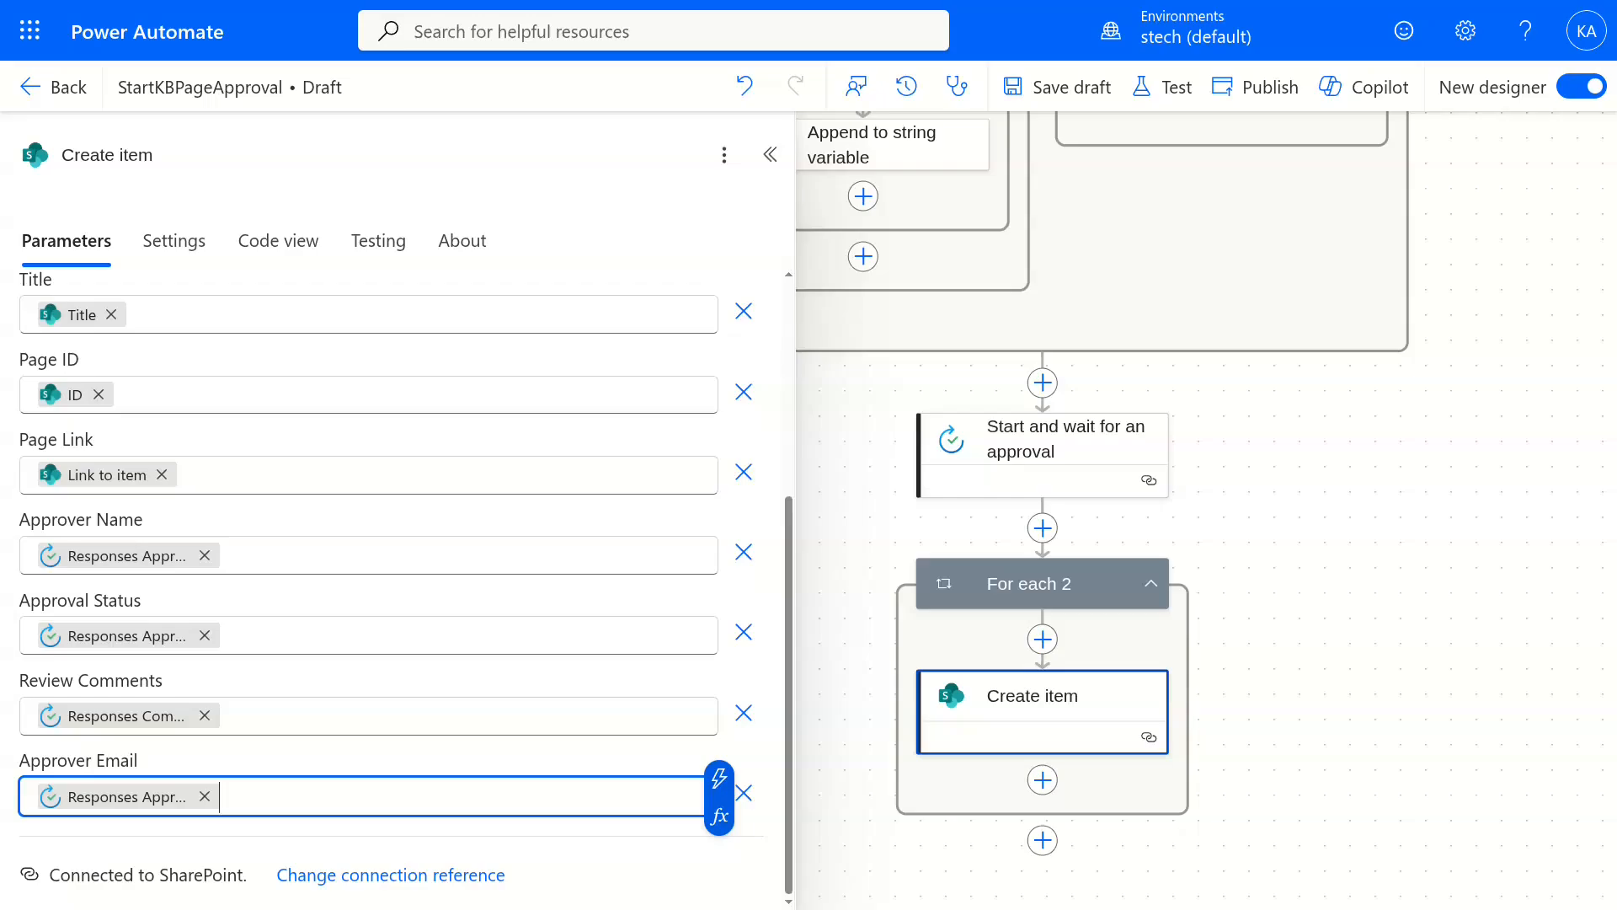
Save the draft flow and check the input of the For each 2 loop around Create item.
left_click(1074, 92)
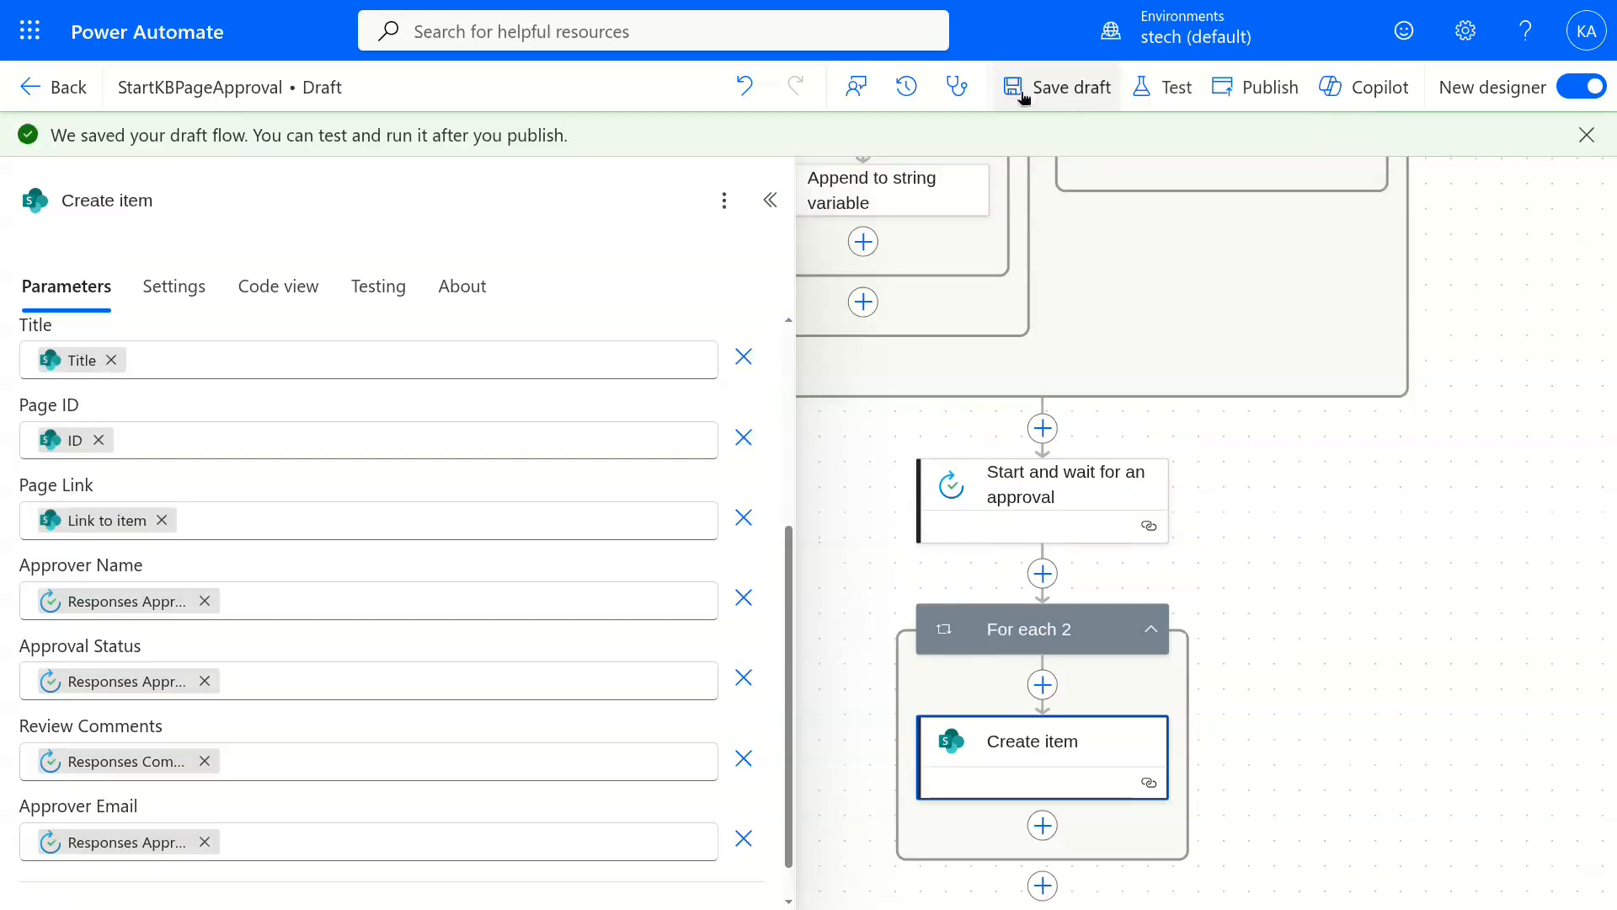
left_click(770, 199)
left_click(1036, 628)
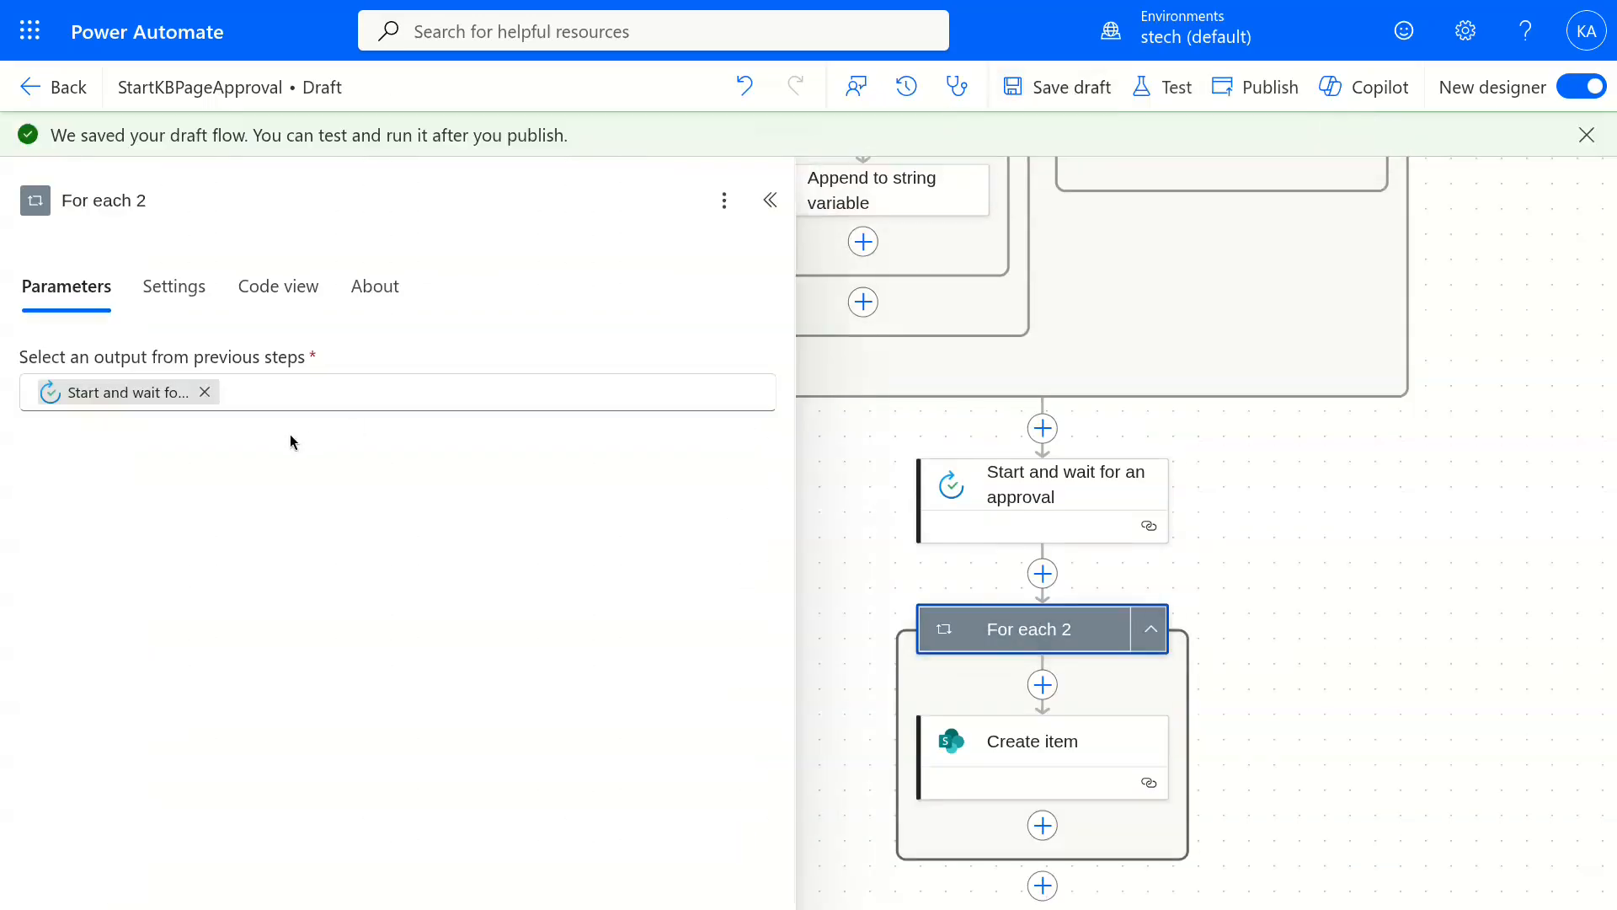
left_click(770, 199)
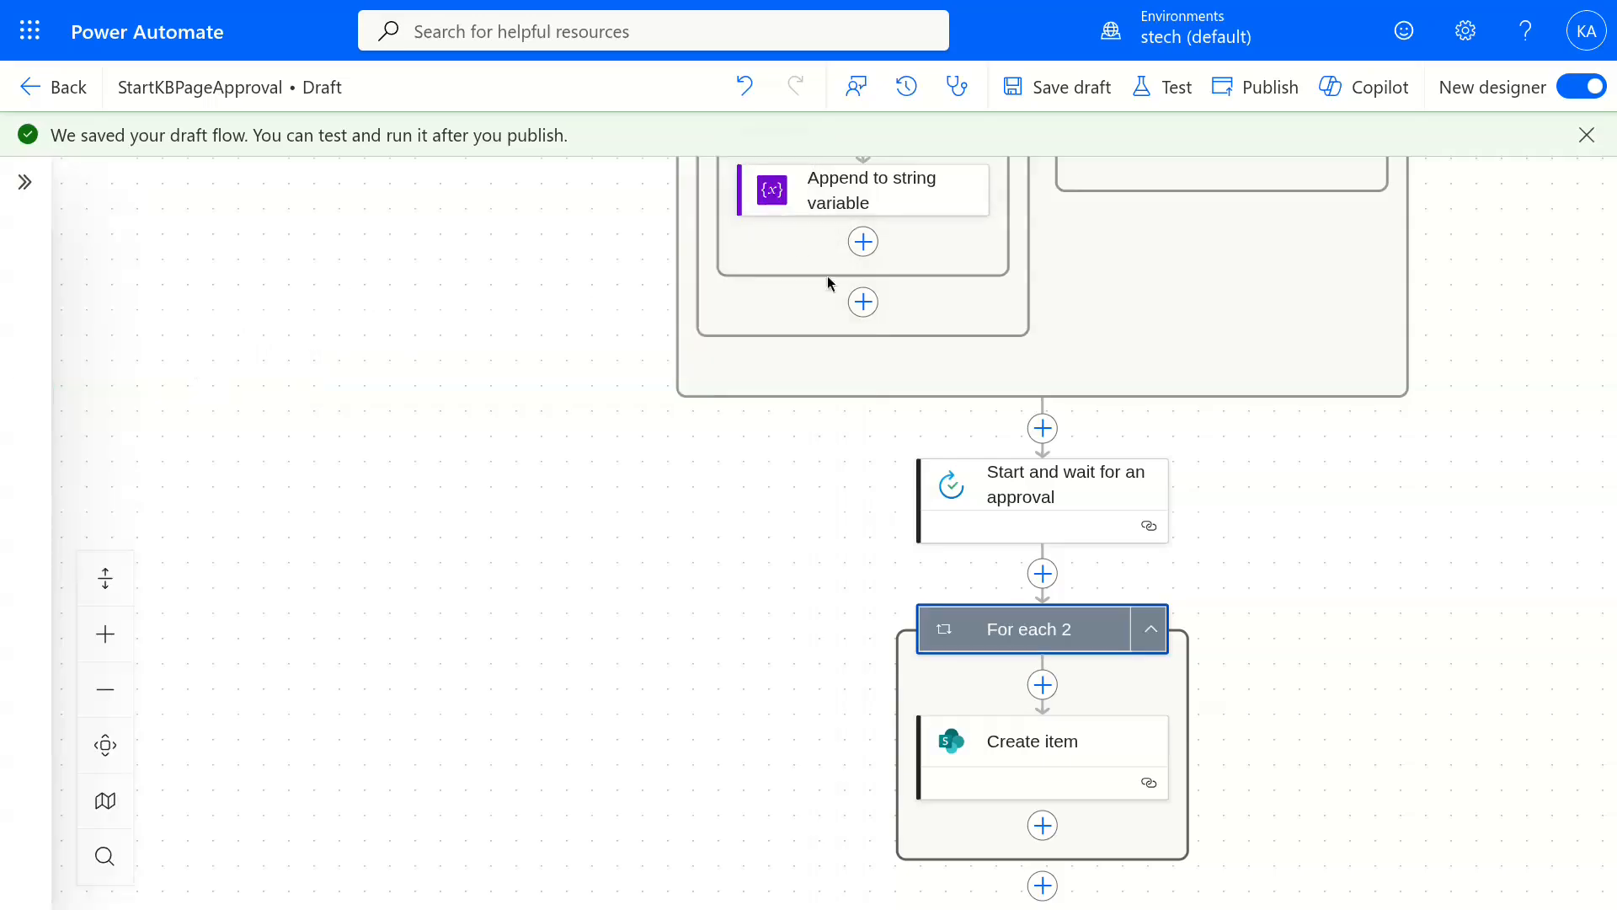
Add a SharePoint Update file properties action after For each 2, targeting the KB site's Site Pages library.
scroll(1239, 647, "down", 3)
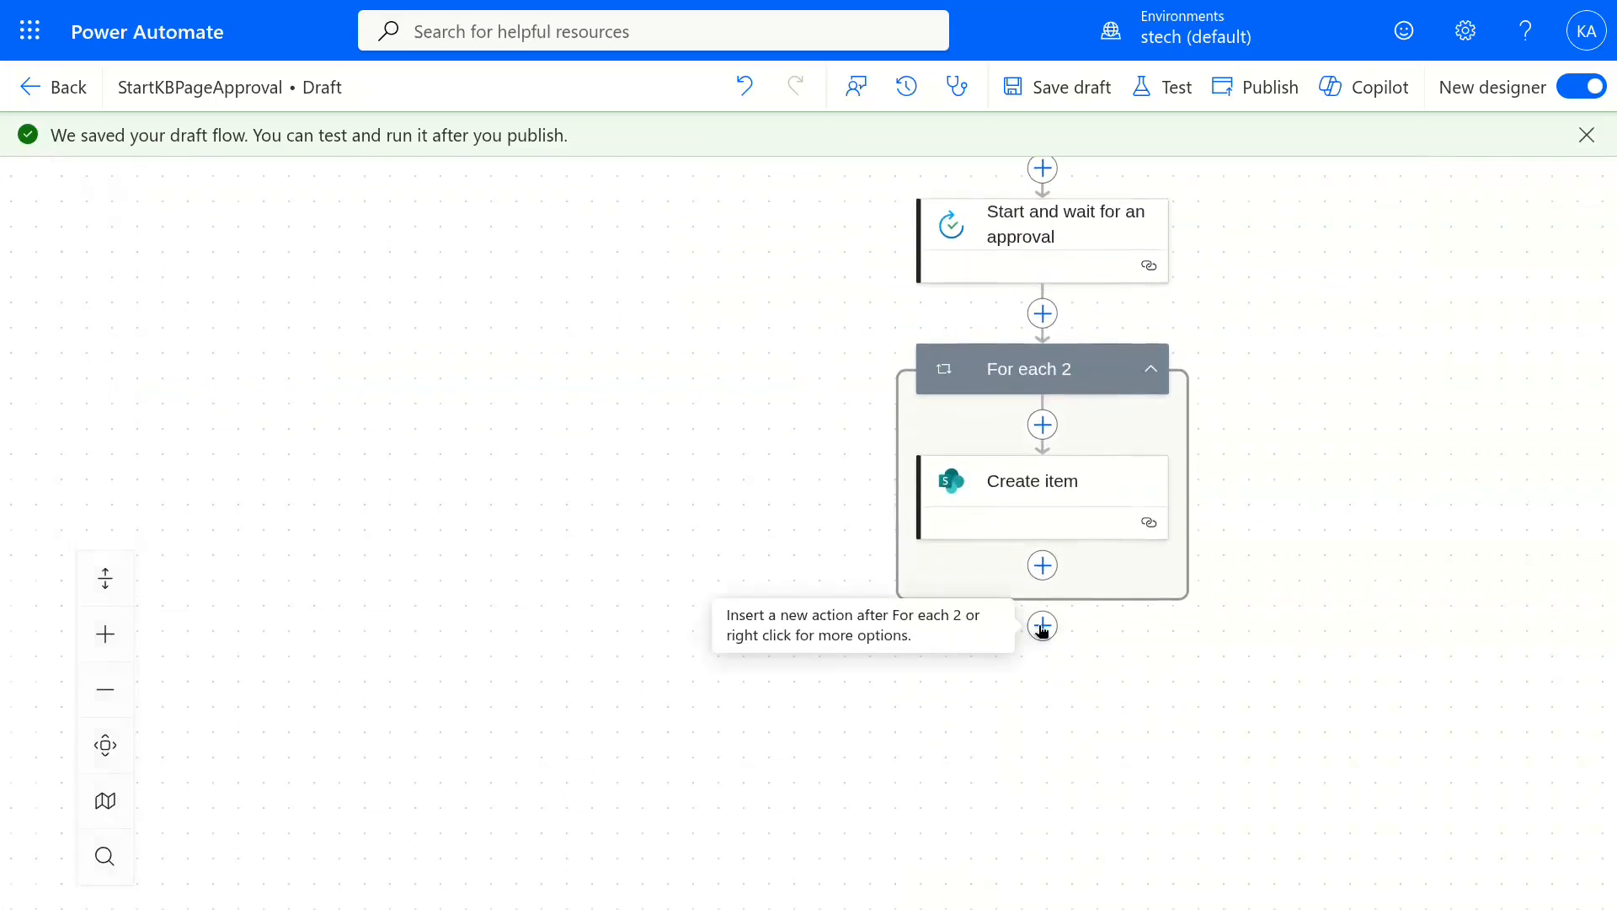
left_click(1043, 625)
type("sharepoint update file")
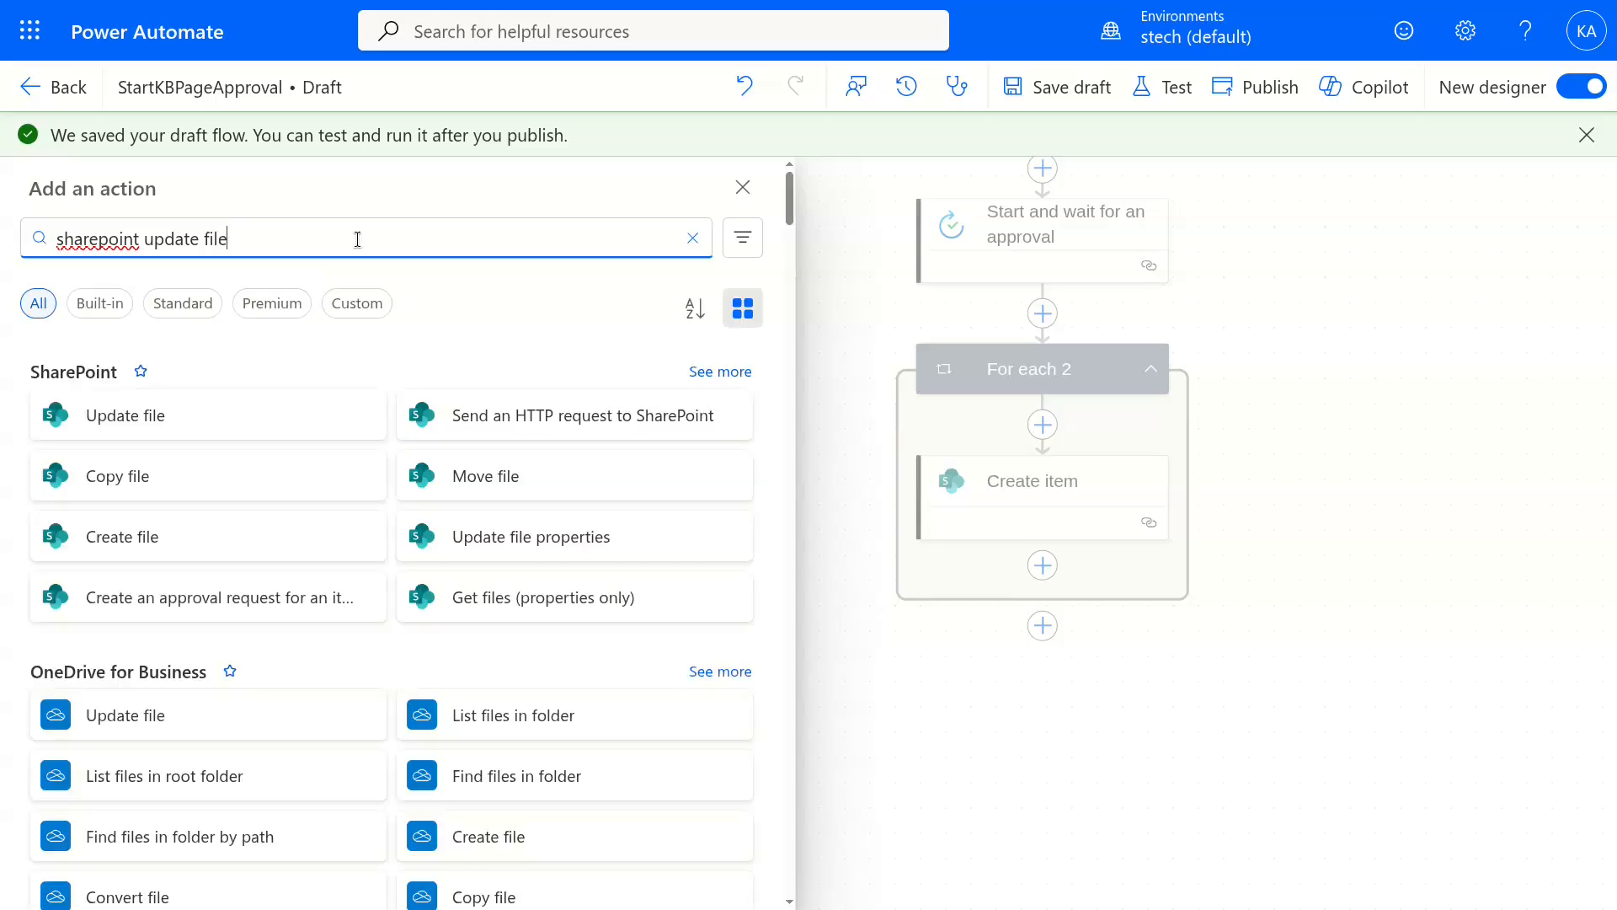
left_click(480, 539)
type("https://rajinderlab.sharepoint.com/sites/KB")
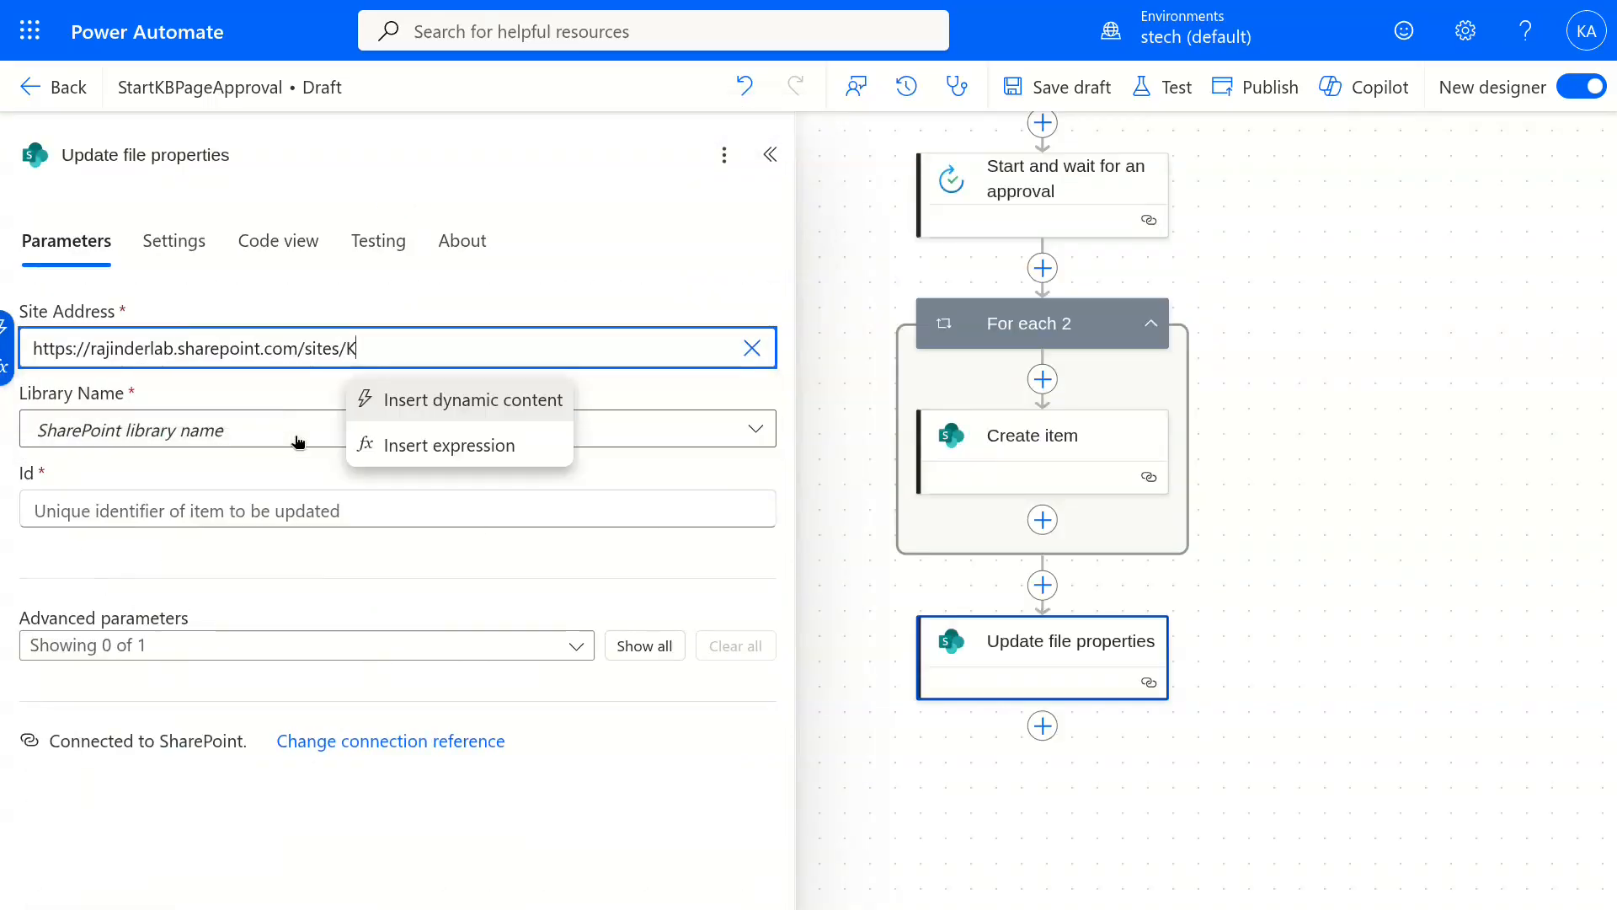
left_click(275, 434)
left_click(193, 522)
type("Site Pages")
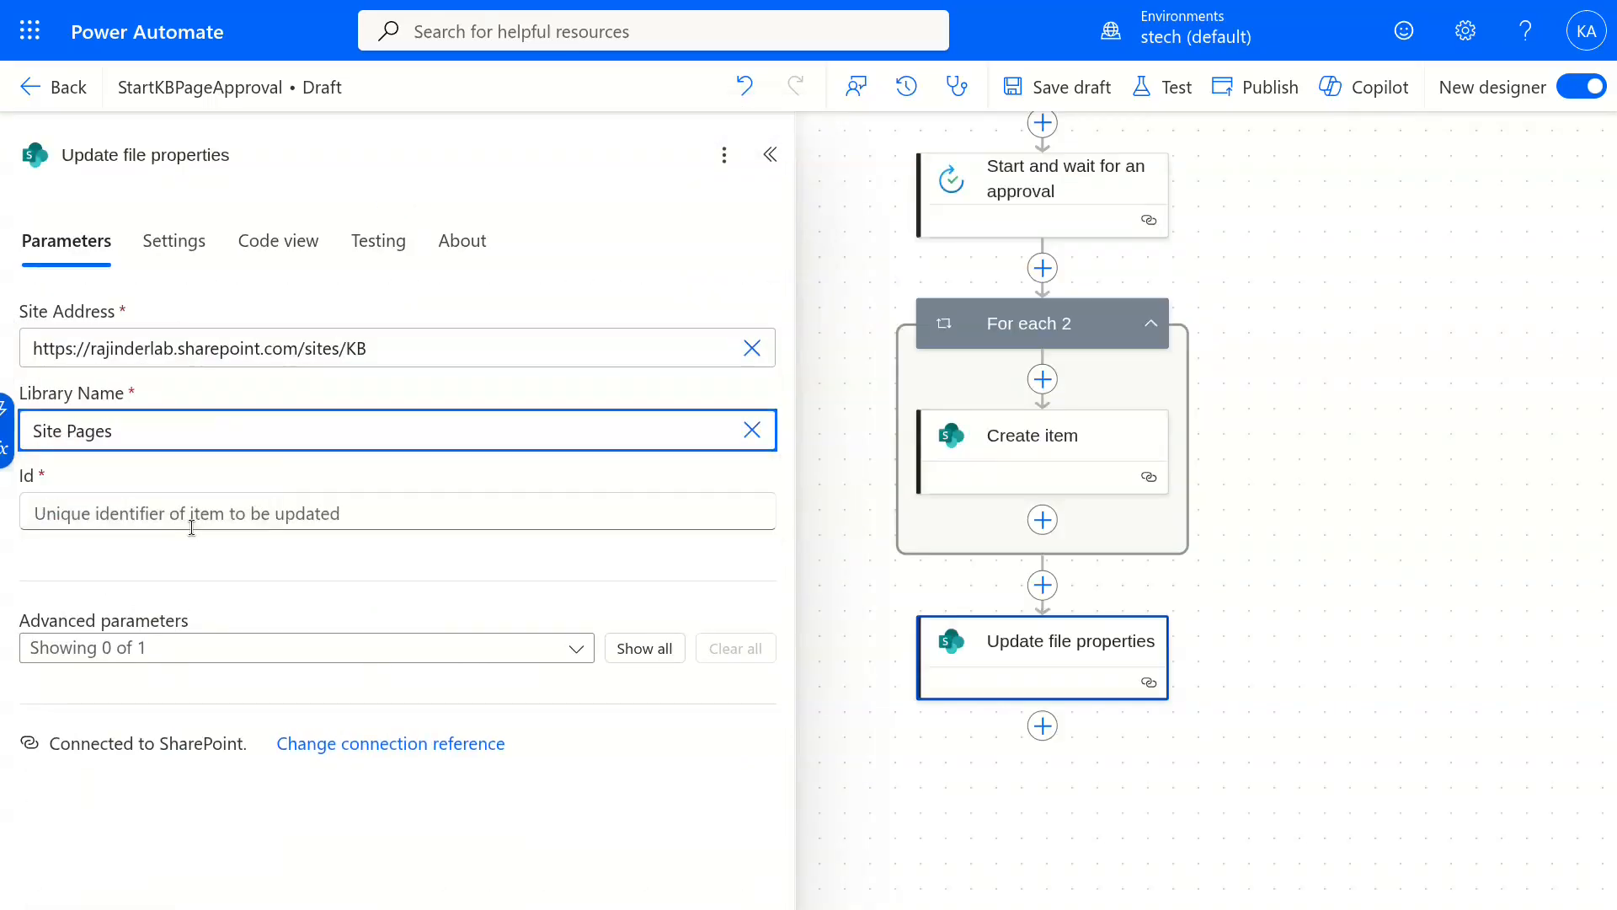
Set the Update file properties Id to the trigger's ID and keep only Approval Log among the advanced parameters.
left_click(192, 527)
left_click(764, 493)
left_click(873, 813)
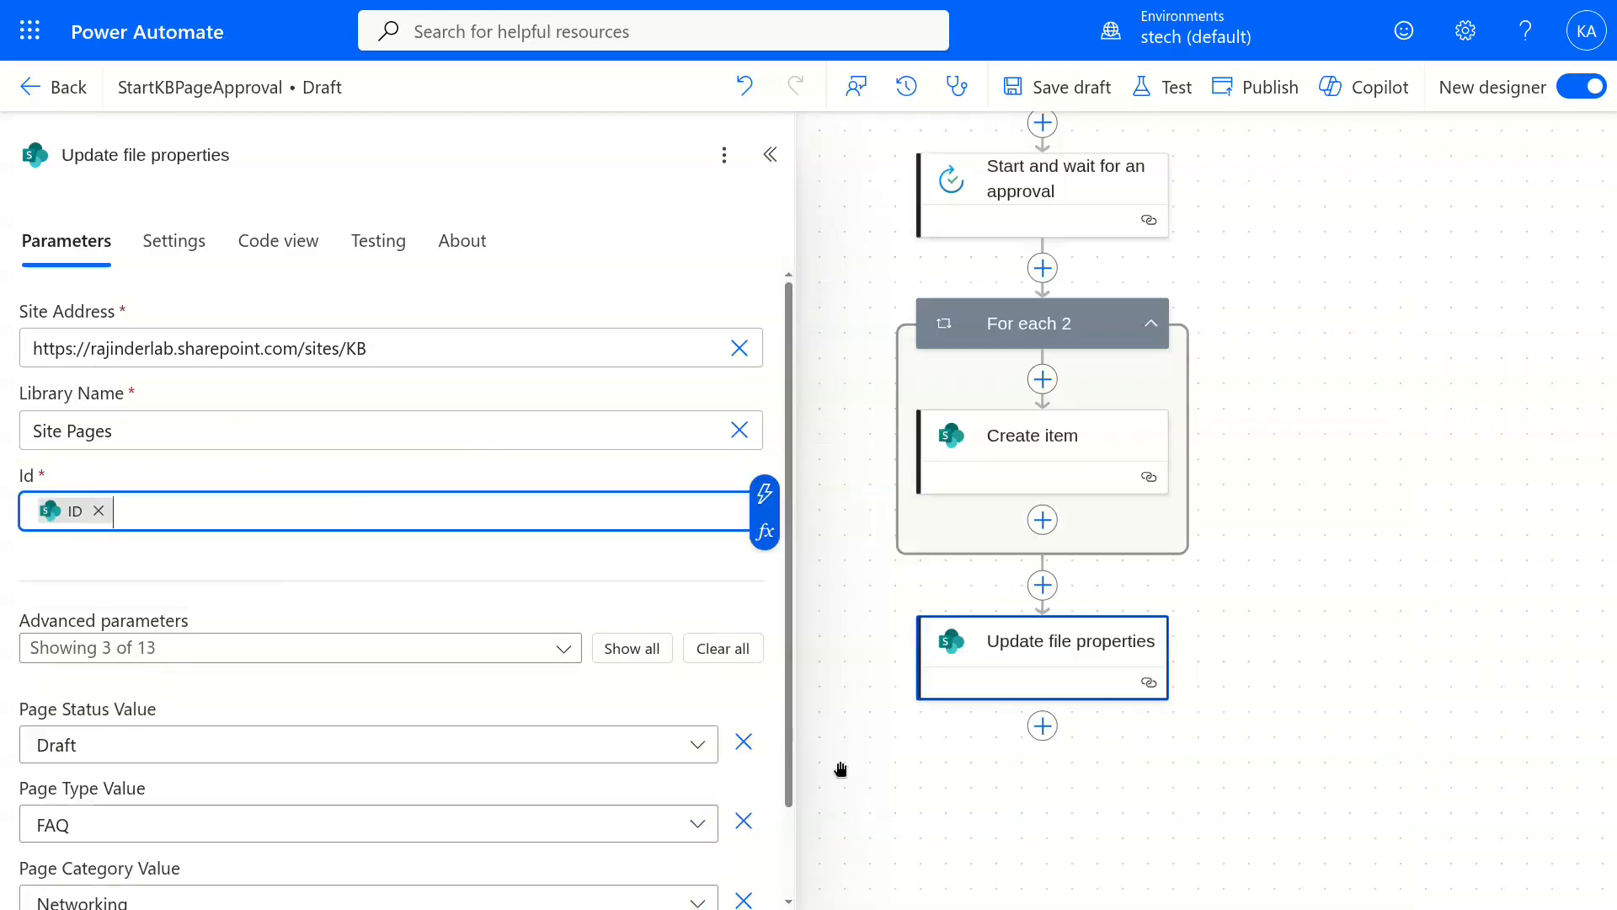
left_click(721, 647)
left_click(576, 649)
left_click(608, 828)
left_click(531, 748)
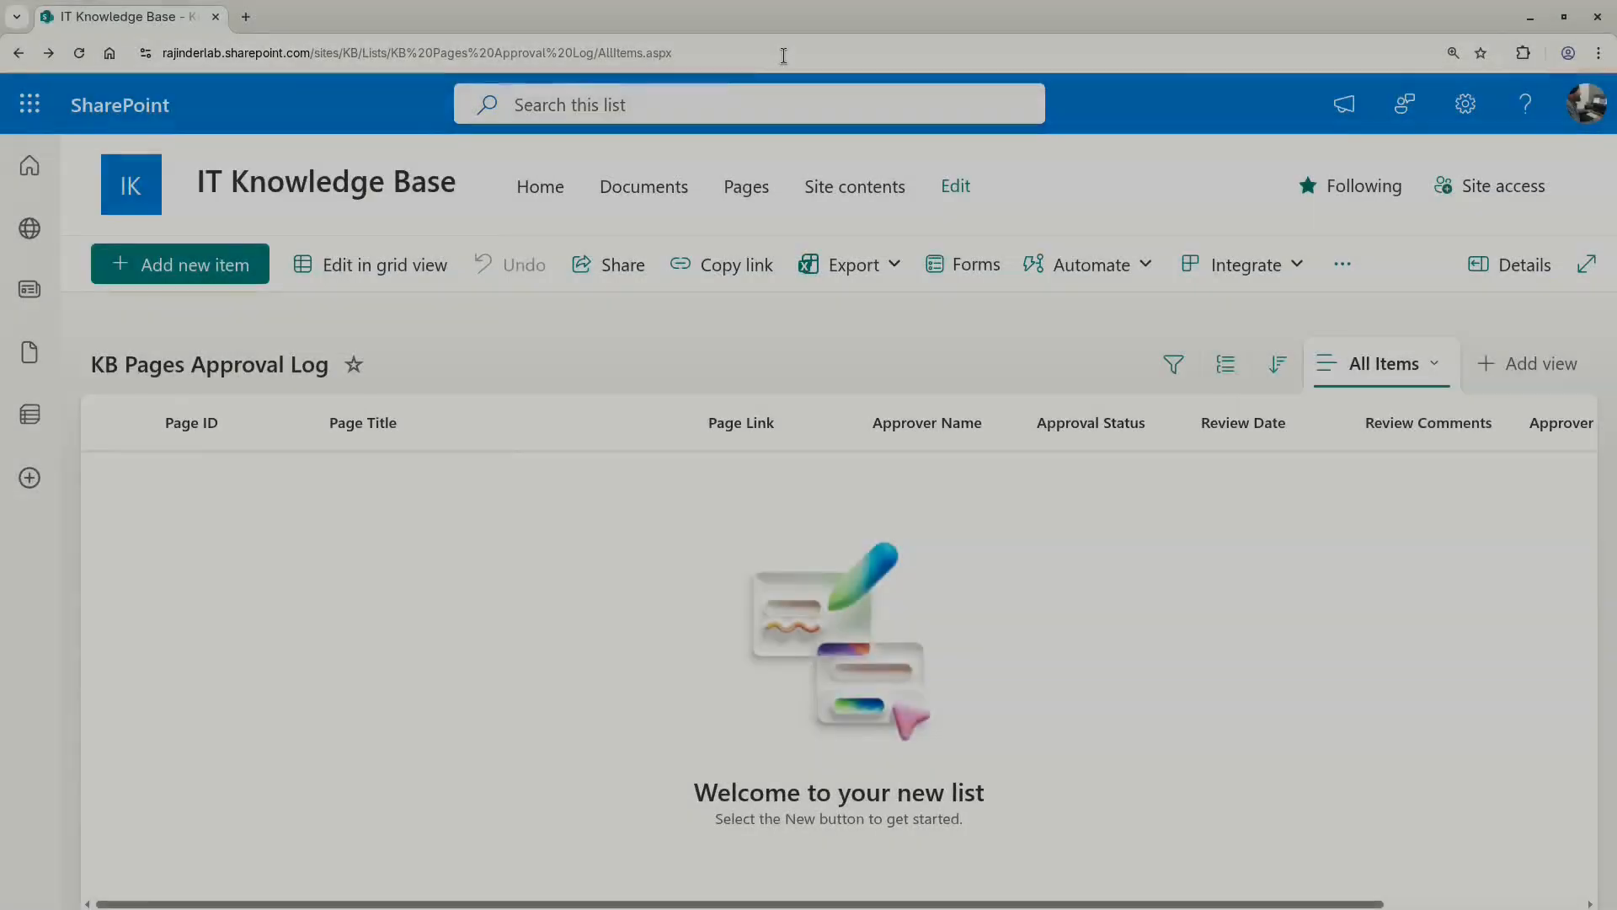
Set Approval Log to the KB Pages Approval Log list URL plus "?FilterField1=PageID&FilterValue1=" and the trigger's ID, and save the draft.
left_click(767, 53)
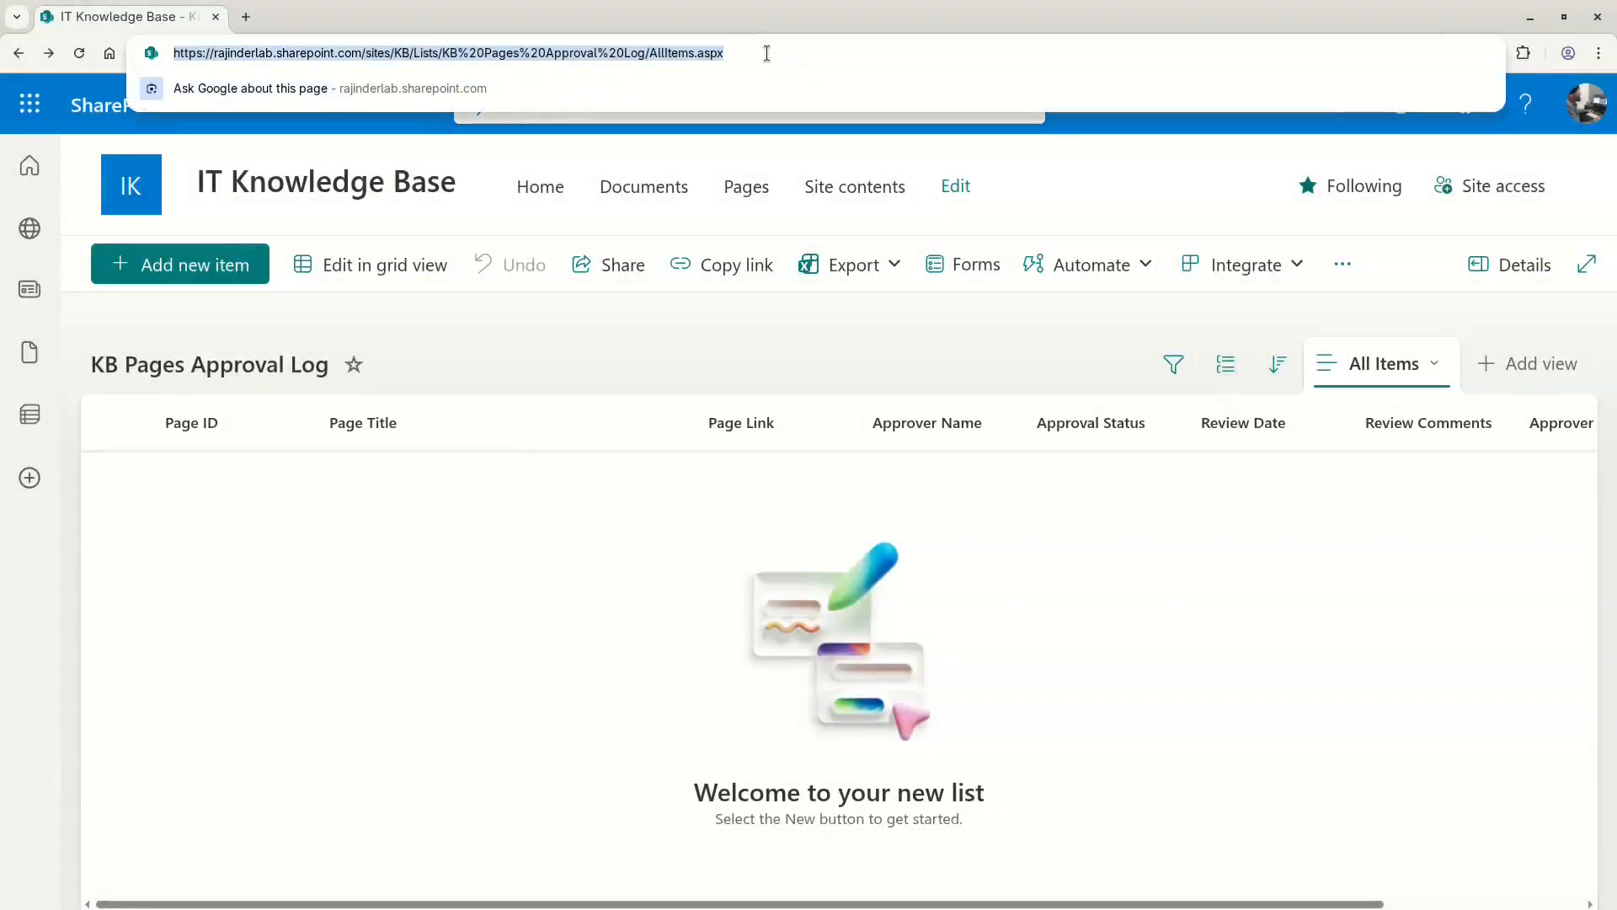
type("https://rajinderlab.sharepoint.com/sites/KB/Lists/KB%20Pages%20Approval%20Log/AllItems.aspx")
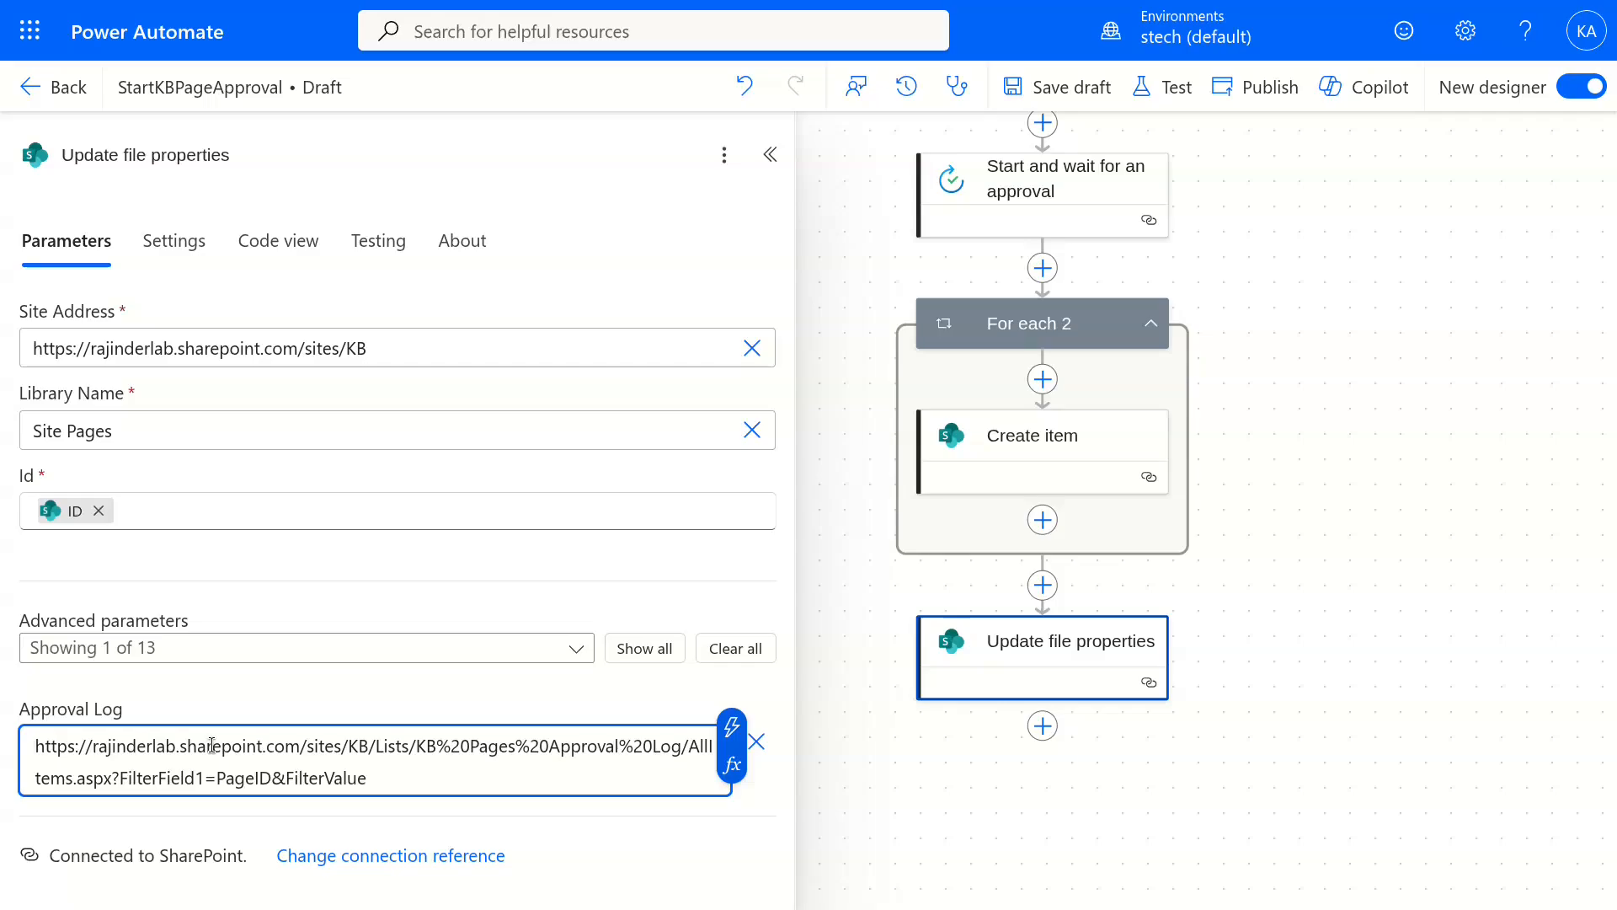
left_click(731, 727)
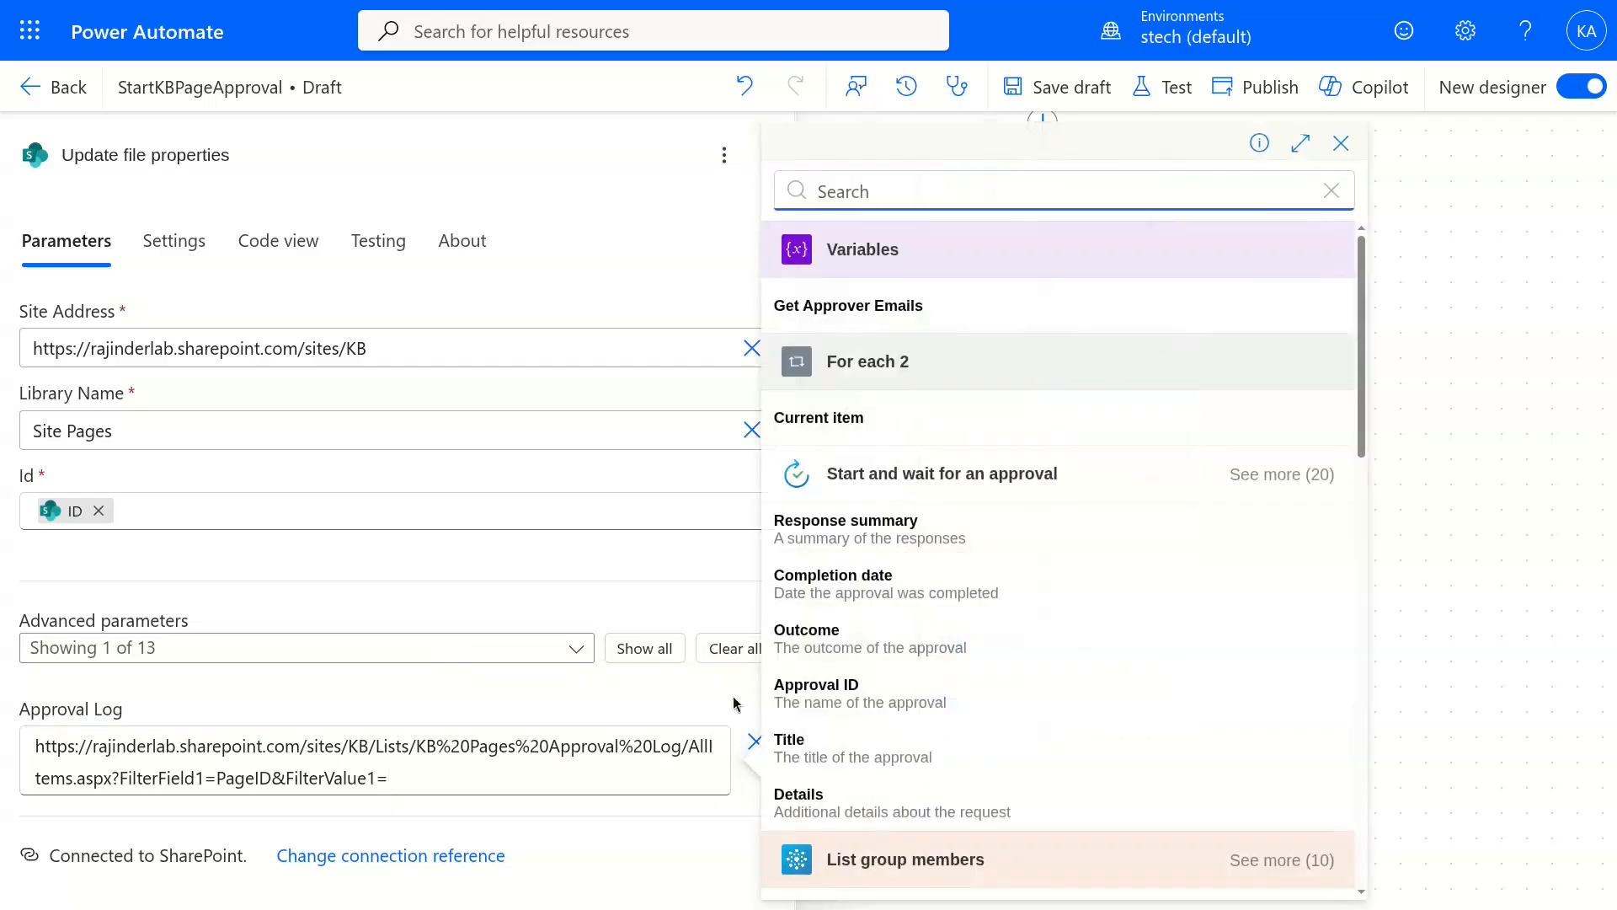
scroll(888, 589, "down", 5)
left_click(888, 603)
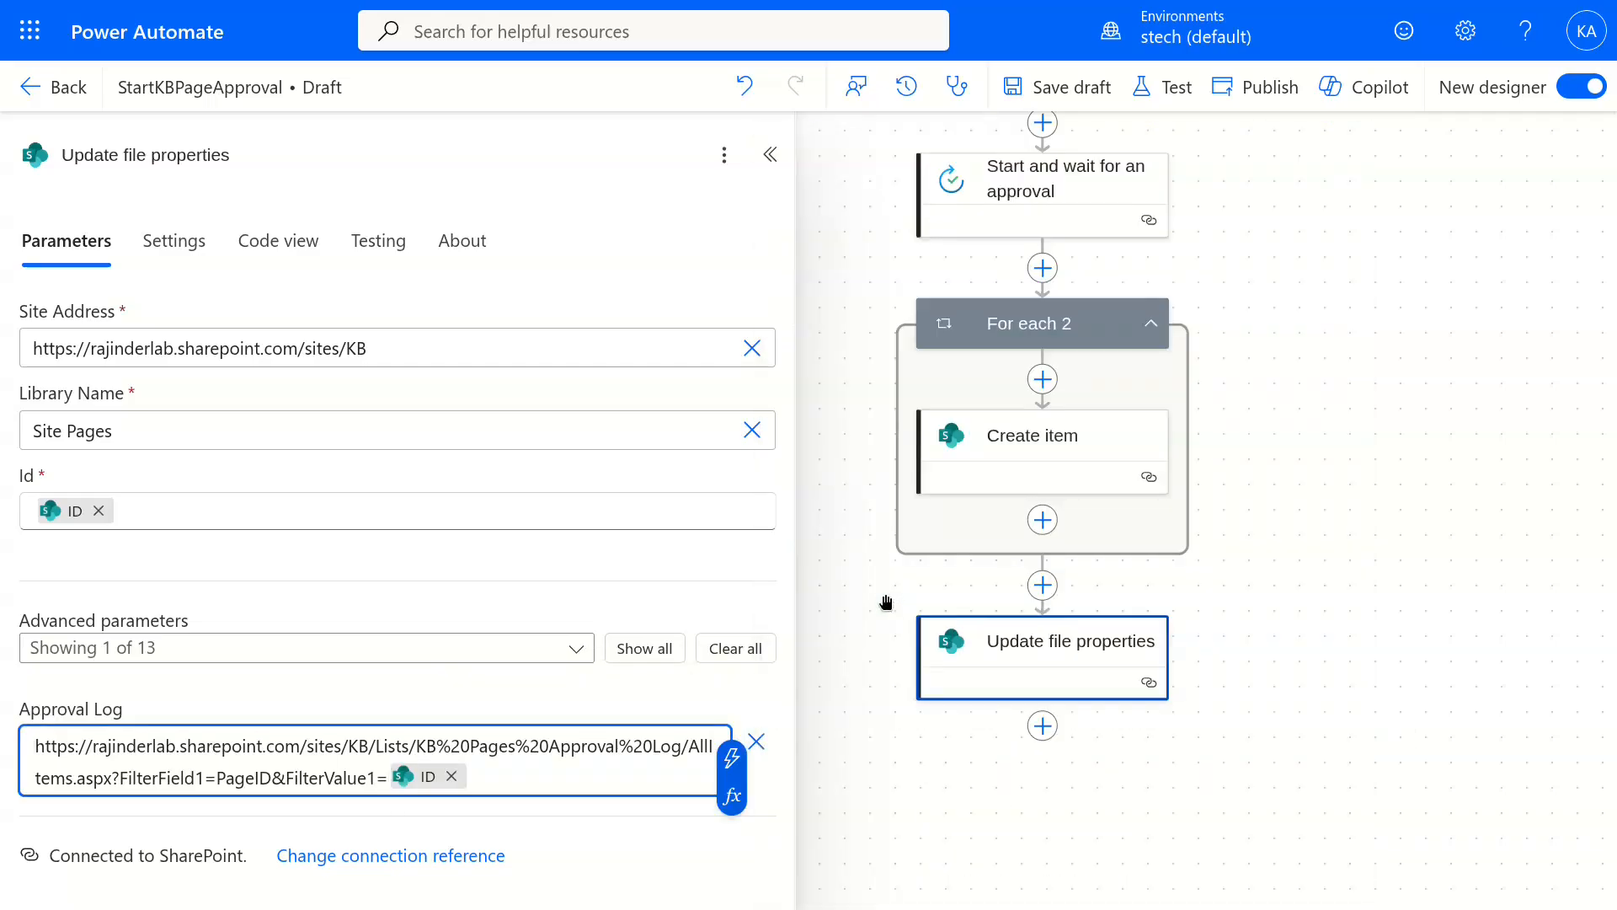
left_click(1063, 87)
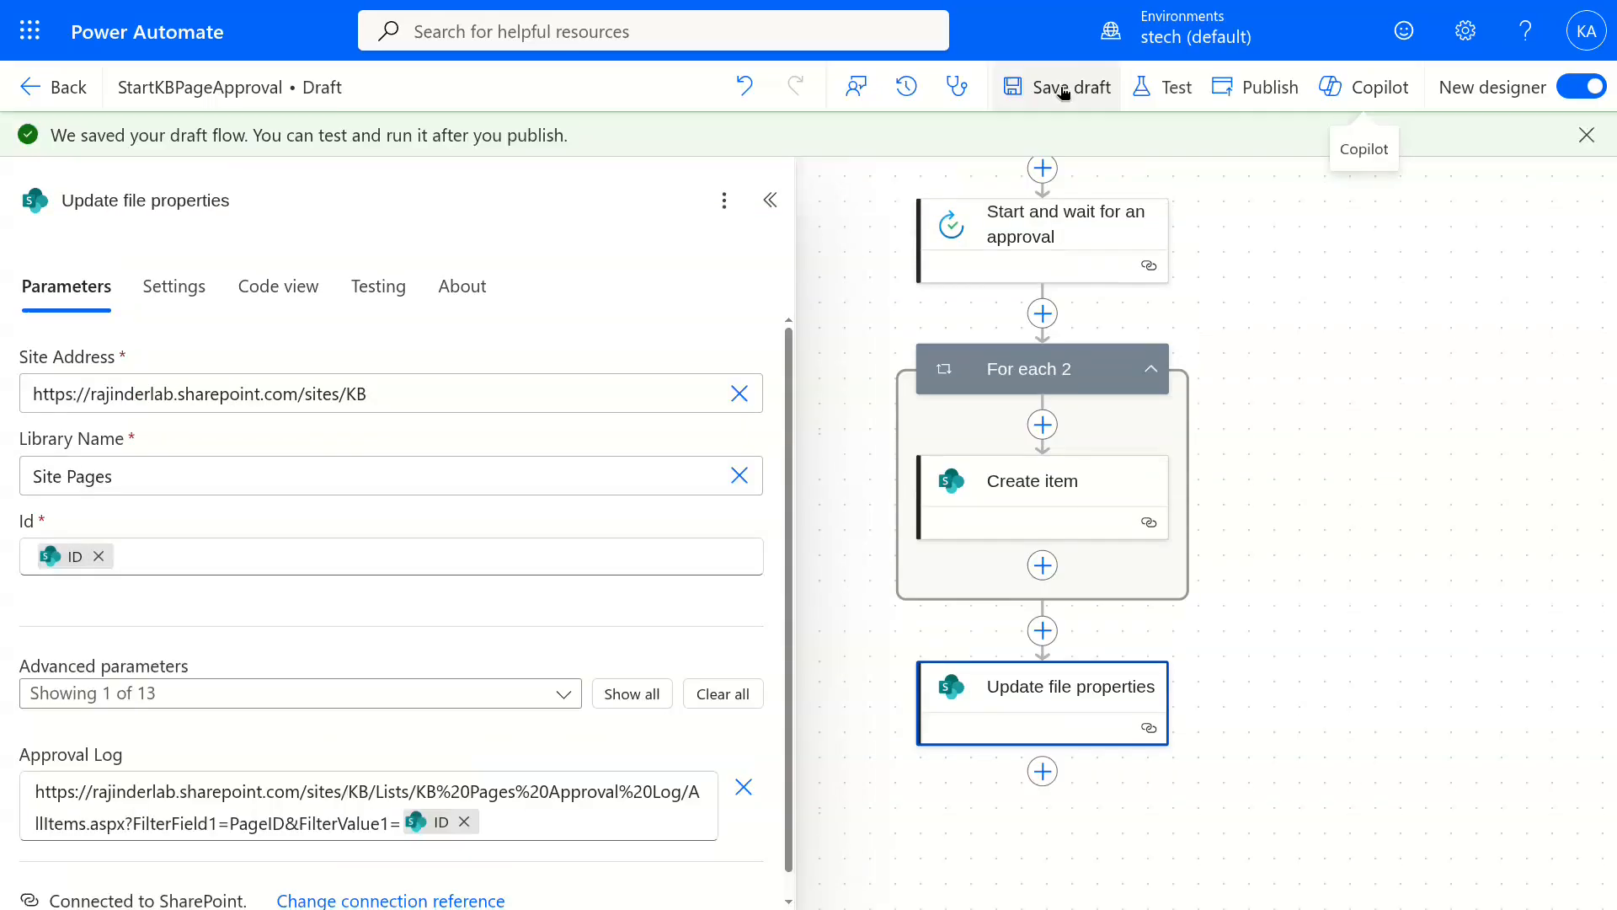
left_click(770, 199)
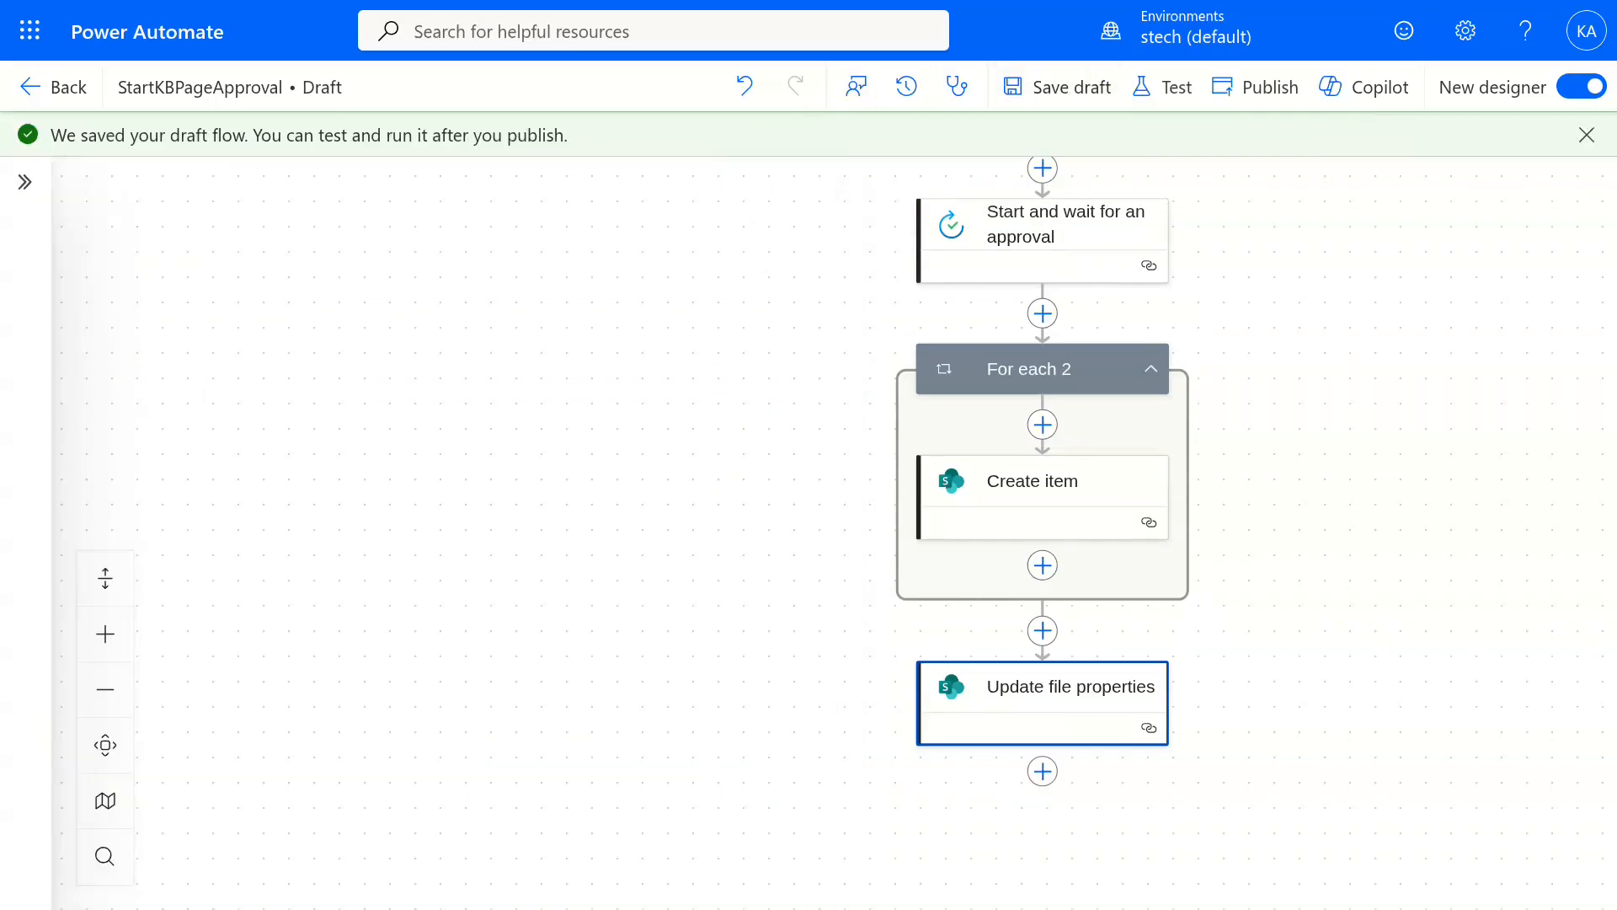
Add a Condition action after Update file properties.
scroll(1036, 516, "down", 3)
left_click(1036, 509)
left_click(160, 654)
left_click(170, 300)
Define the condition's first row as the approval Outcome does not contain Rejected.
left_click(224, 436)
left_click(65, 409)
scroll(542, 534, "down", 6)
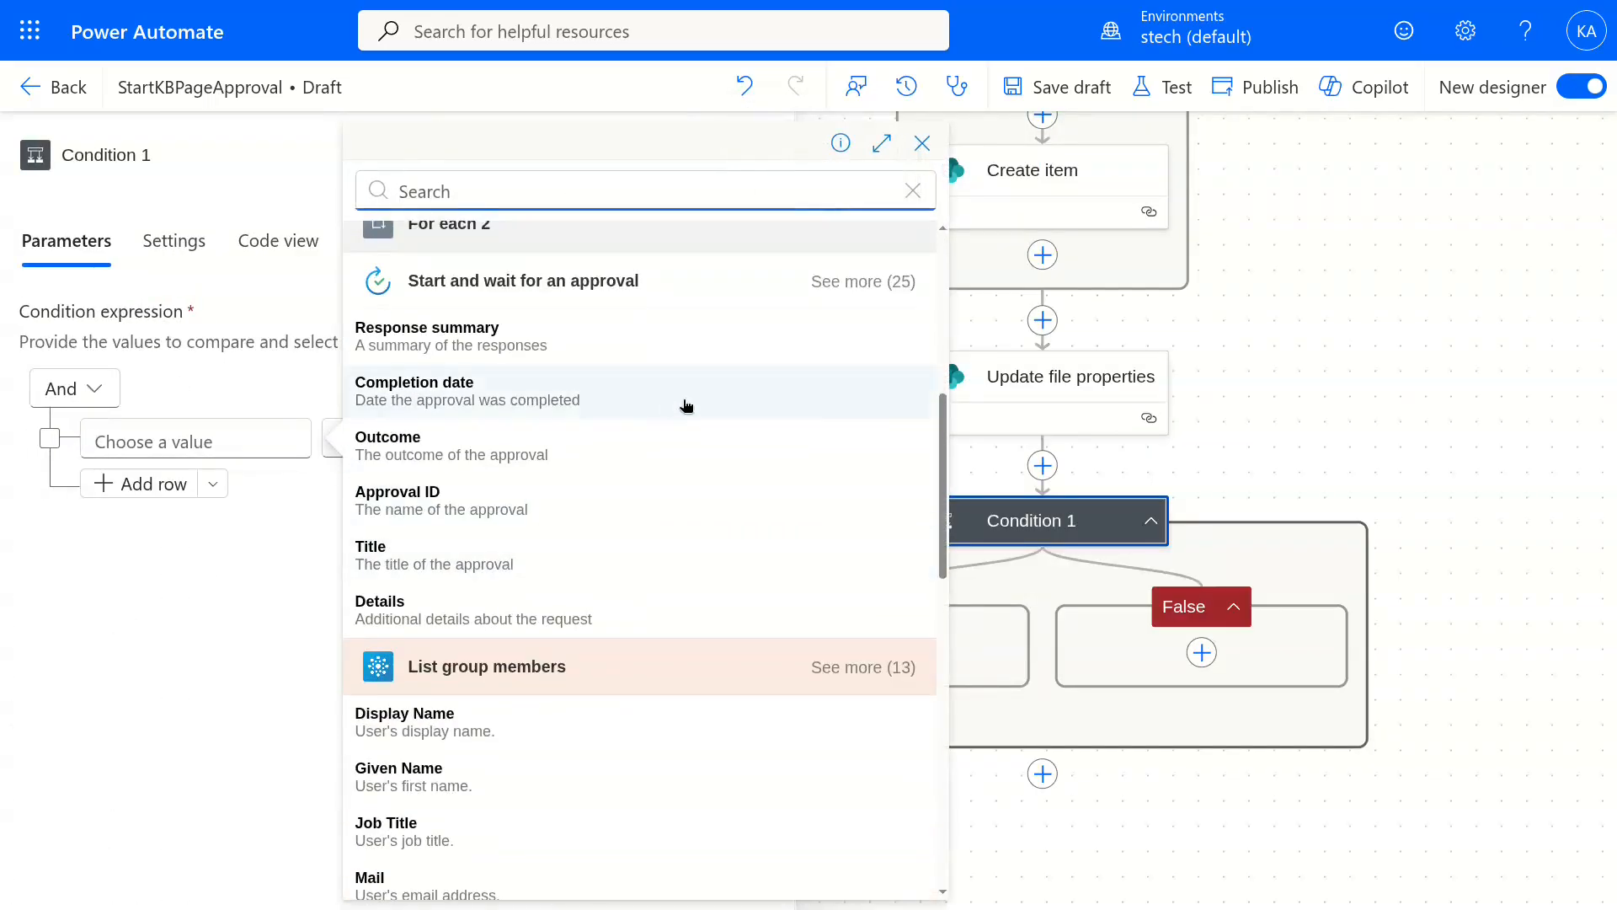
left_click(573, 447)
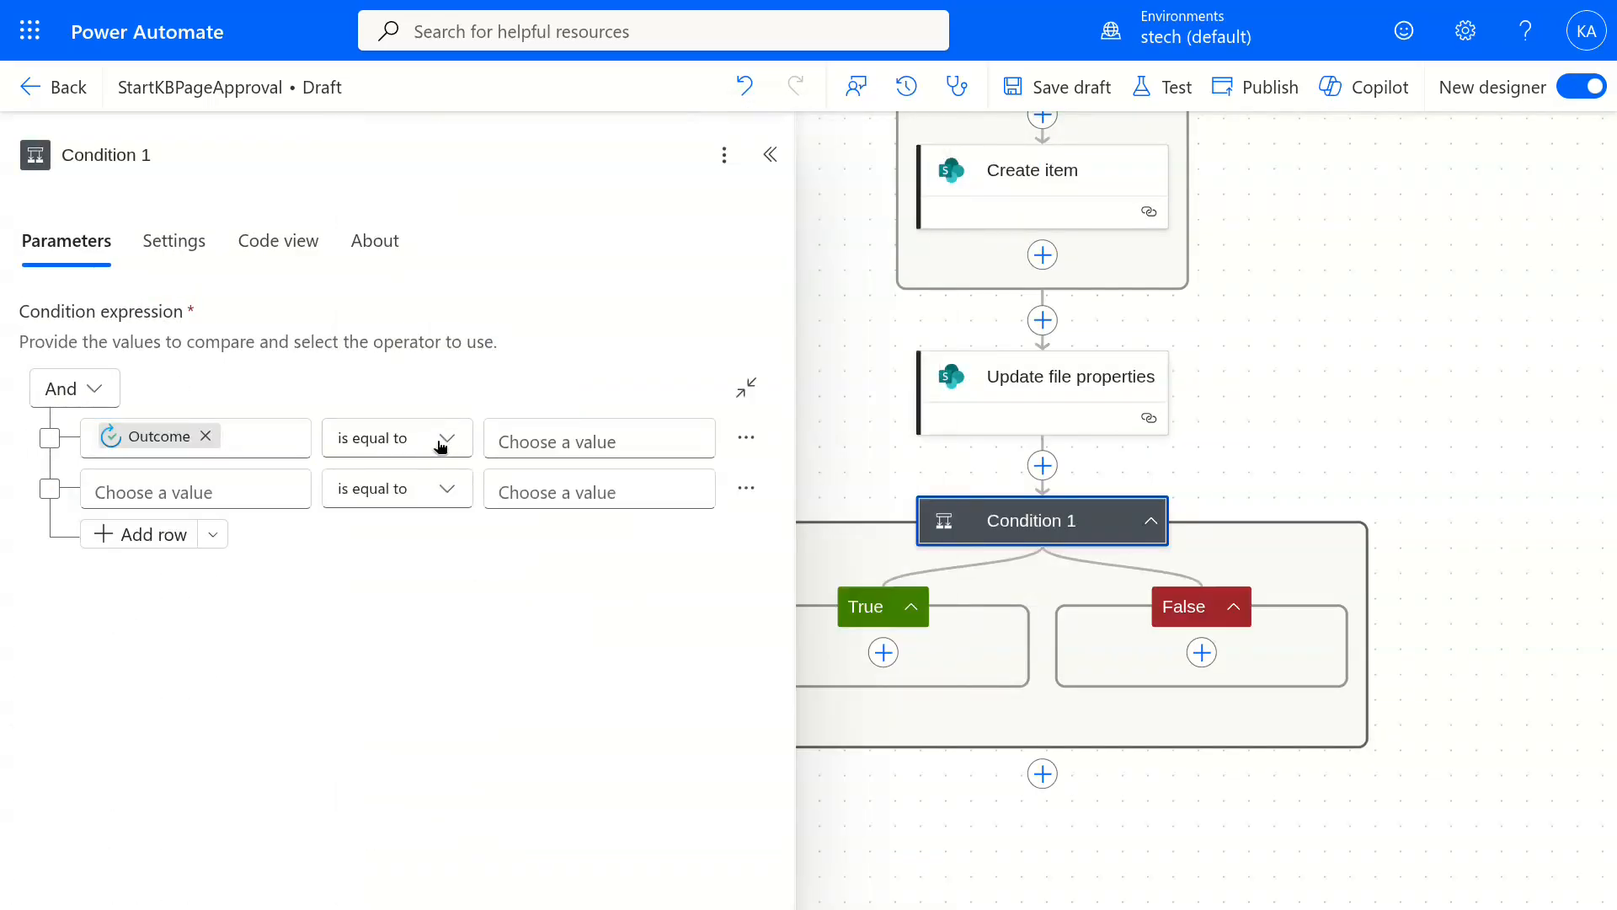
left_click(441, 439)
left_click(581, 220)
left_click(563, 439)
type("Rejected")
Define the condition's second row as the approval Outcome does not contain Cancelled.
left_click(257, 500)
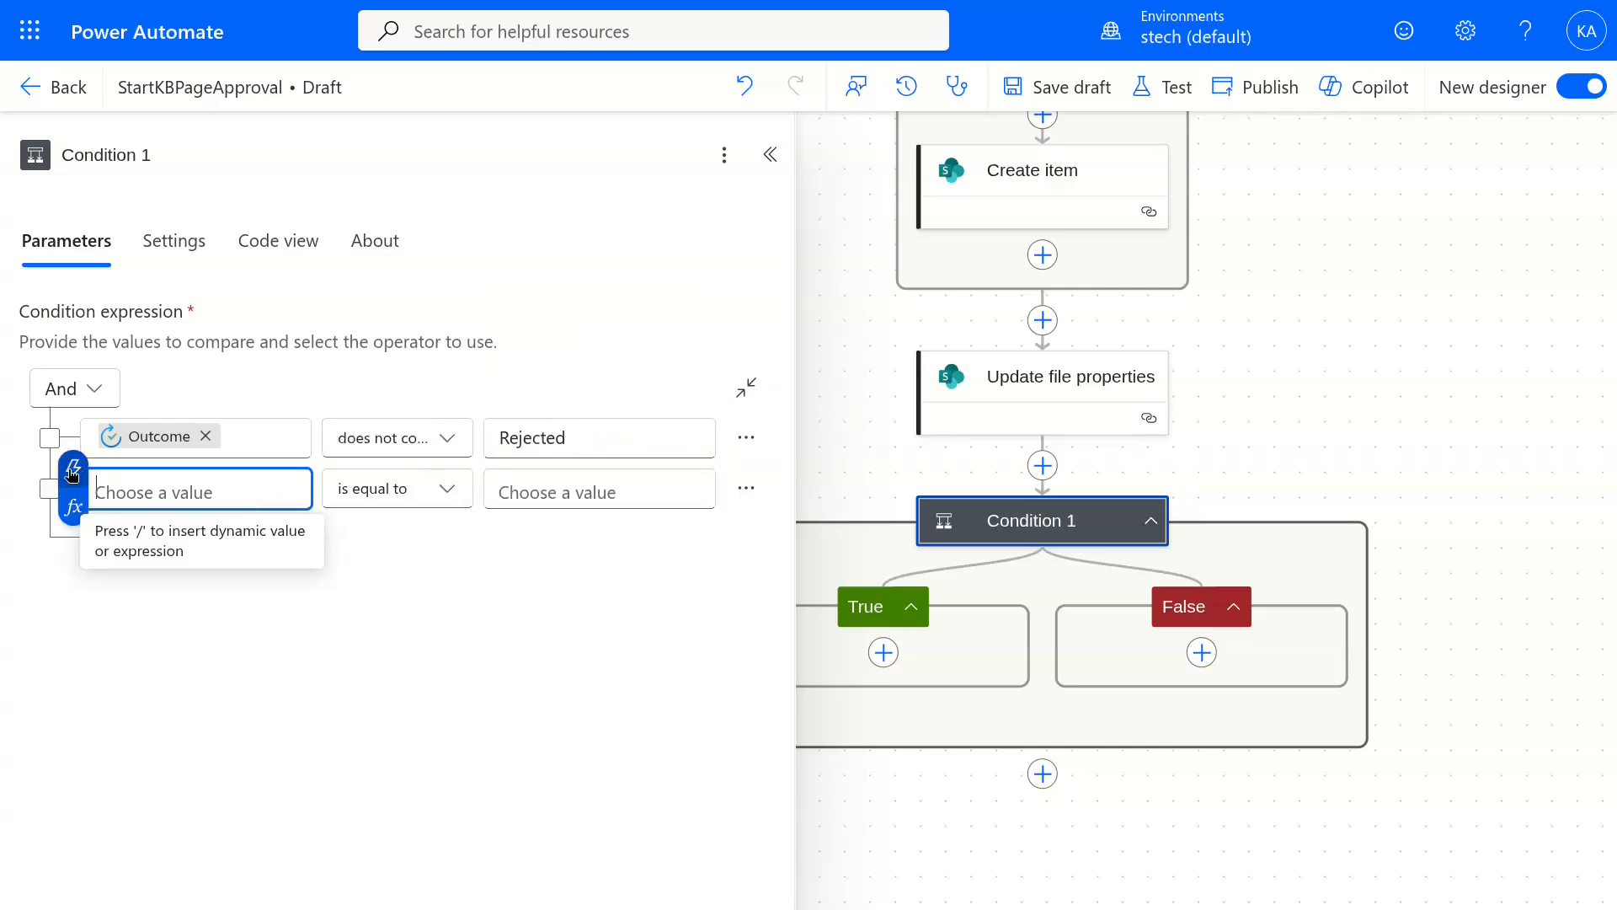
left_click(74, 475)
scroll(567, 607, "down", 4)
left_click(567, 628)
left_click(441, 491)
left_click(583, 269)
left_click(539, 492)
type("Cancelled")
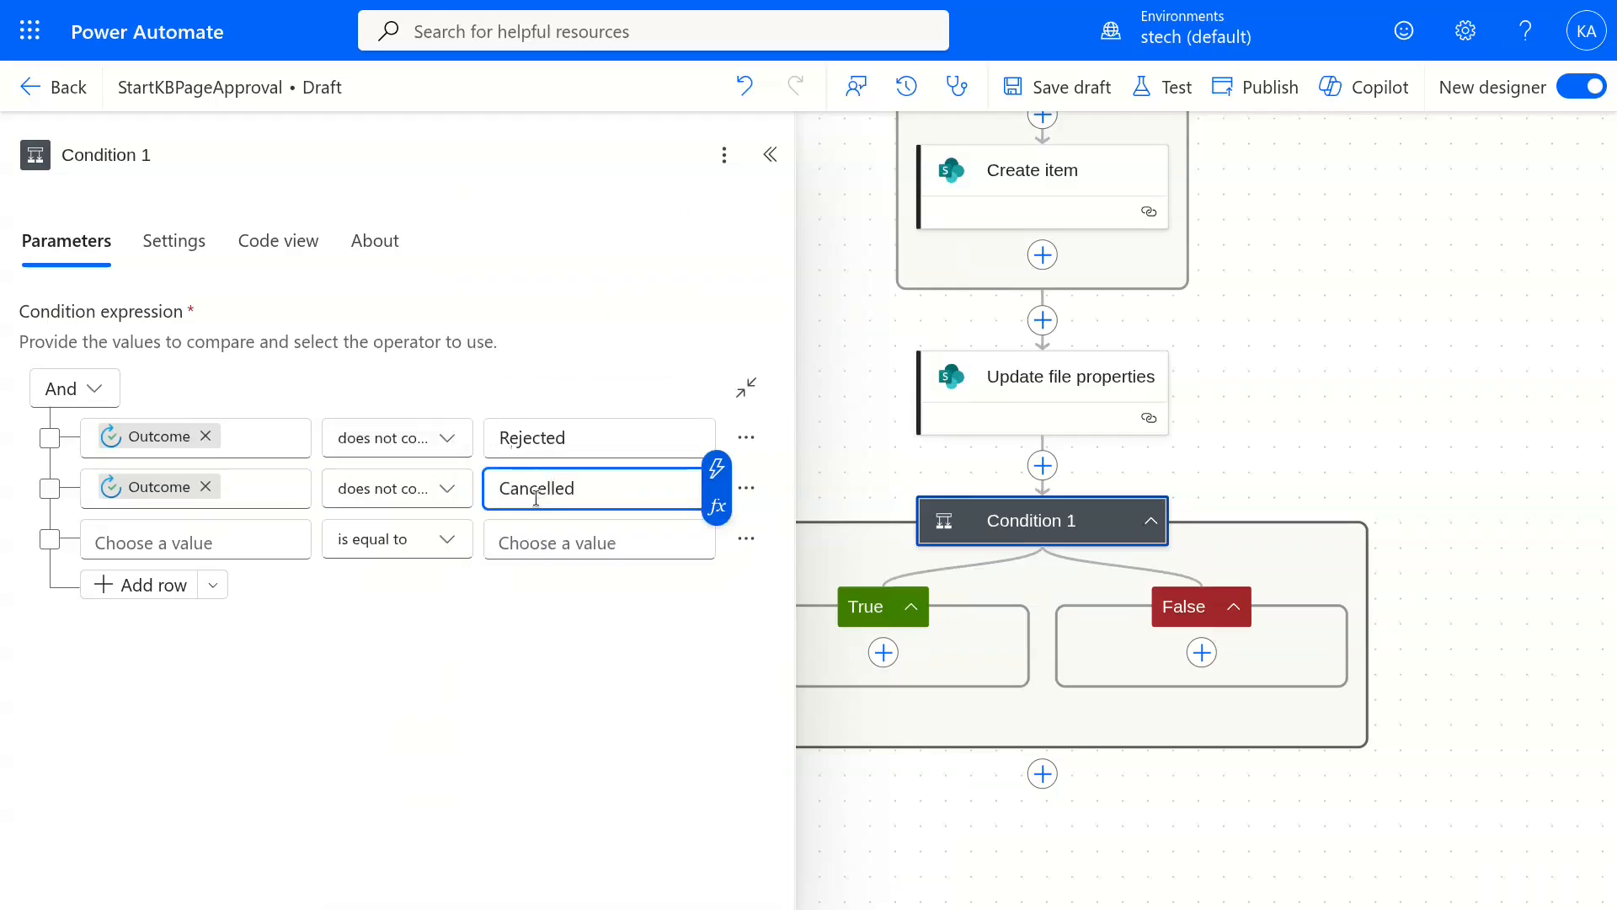
left_click(506, 715)
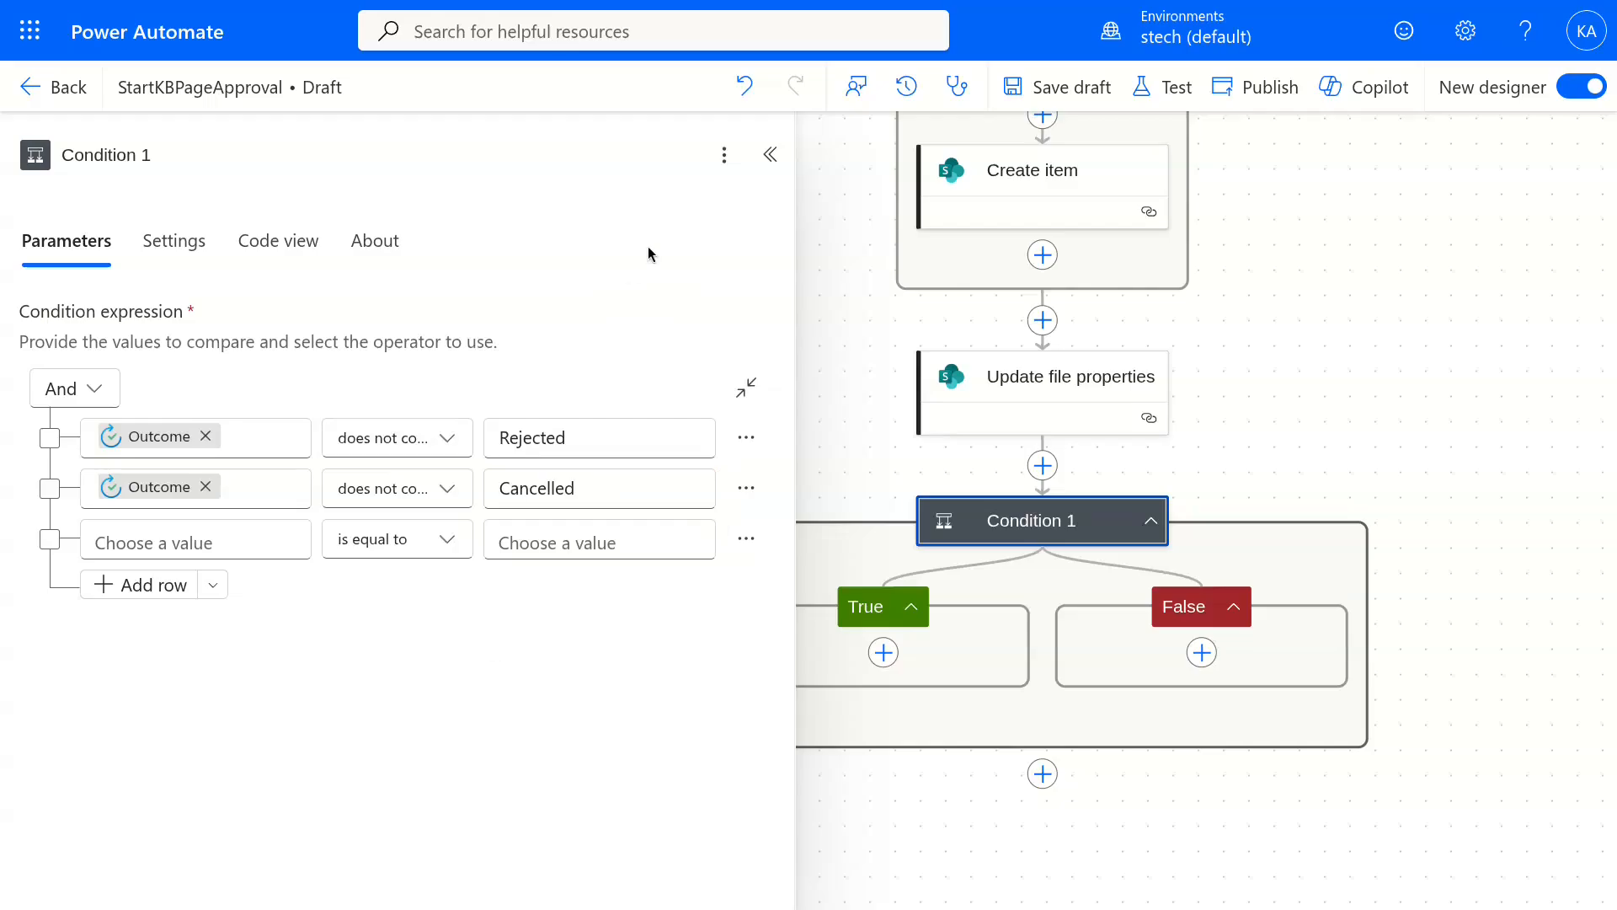
left_click(770, 155)
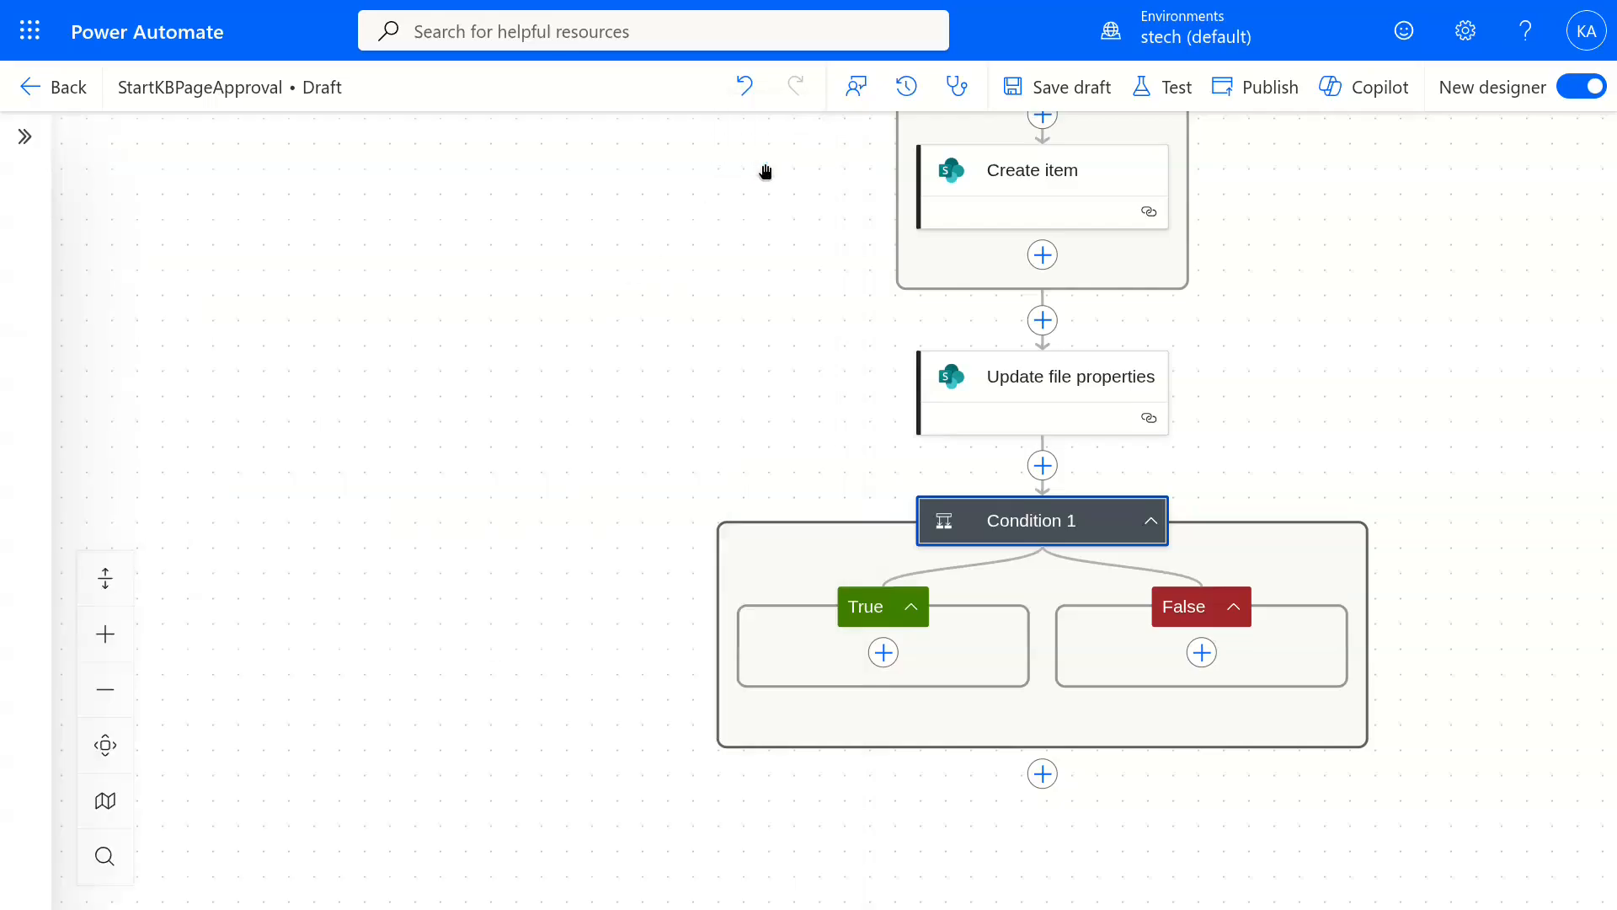
Add a SharePoint Update file properties action to Condition 1's True branch, targeting the KB site's Site Pages library.
left_click(883, 652)
type("share")
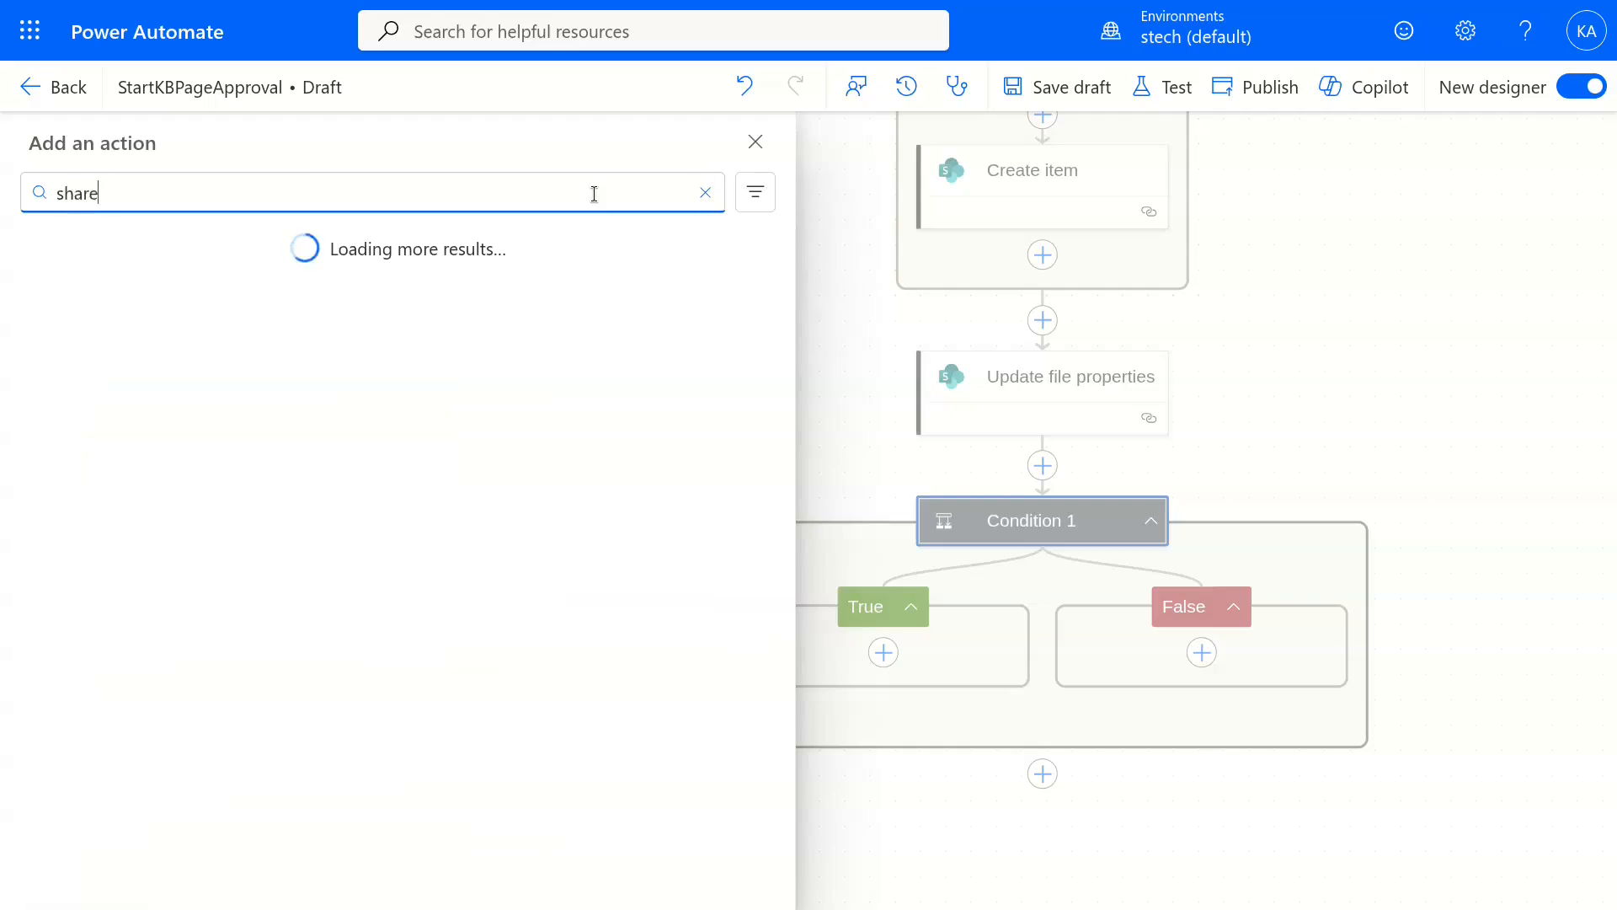
type("point update file")
left_click(477, 489)
left_click(538, 347)
left_click(317, 424)
type("https://rajinderlab.sharepoint.com/sites/KB")
left_click(278, 430)
left_click(190, 507)
type("Site Pages")
Set the Id of the True branch's Update file properties action to the trigger's ID.
left_click(238, 509)
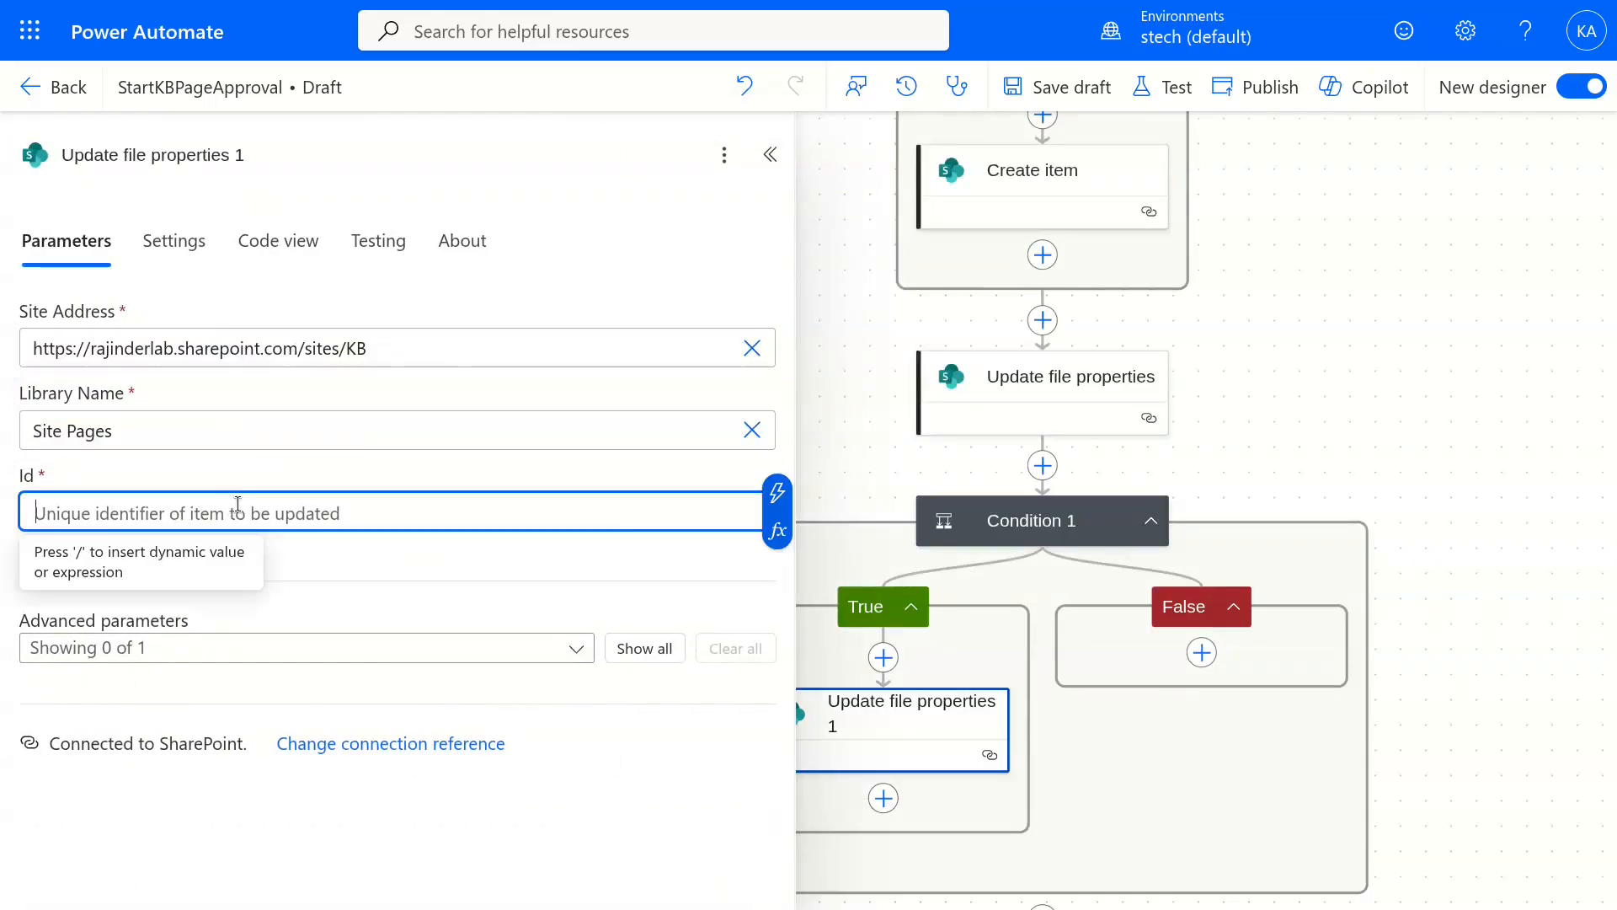
left_click(766, 489)
scroll(1036, 603, "down", 2)
left_click(872, 825)
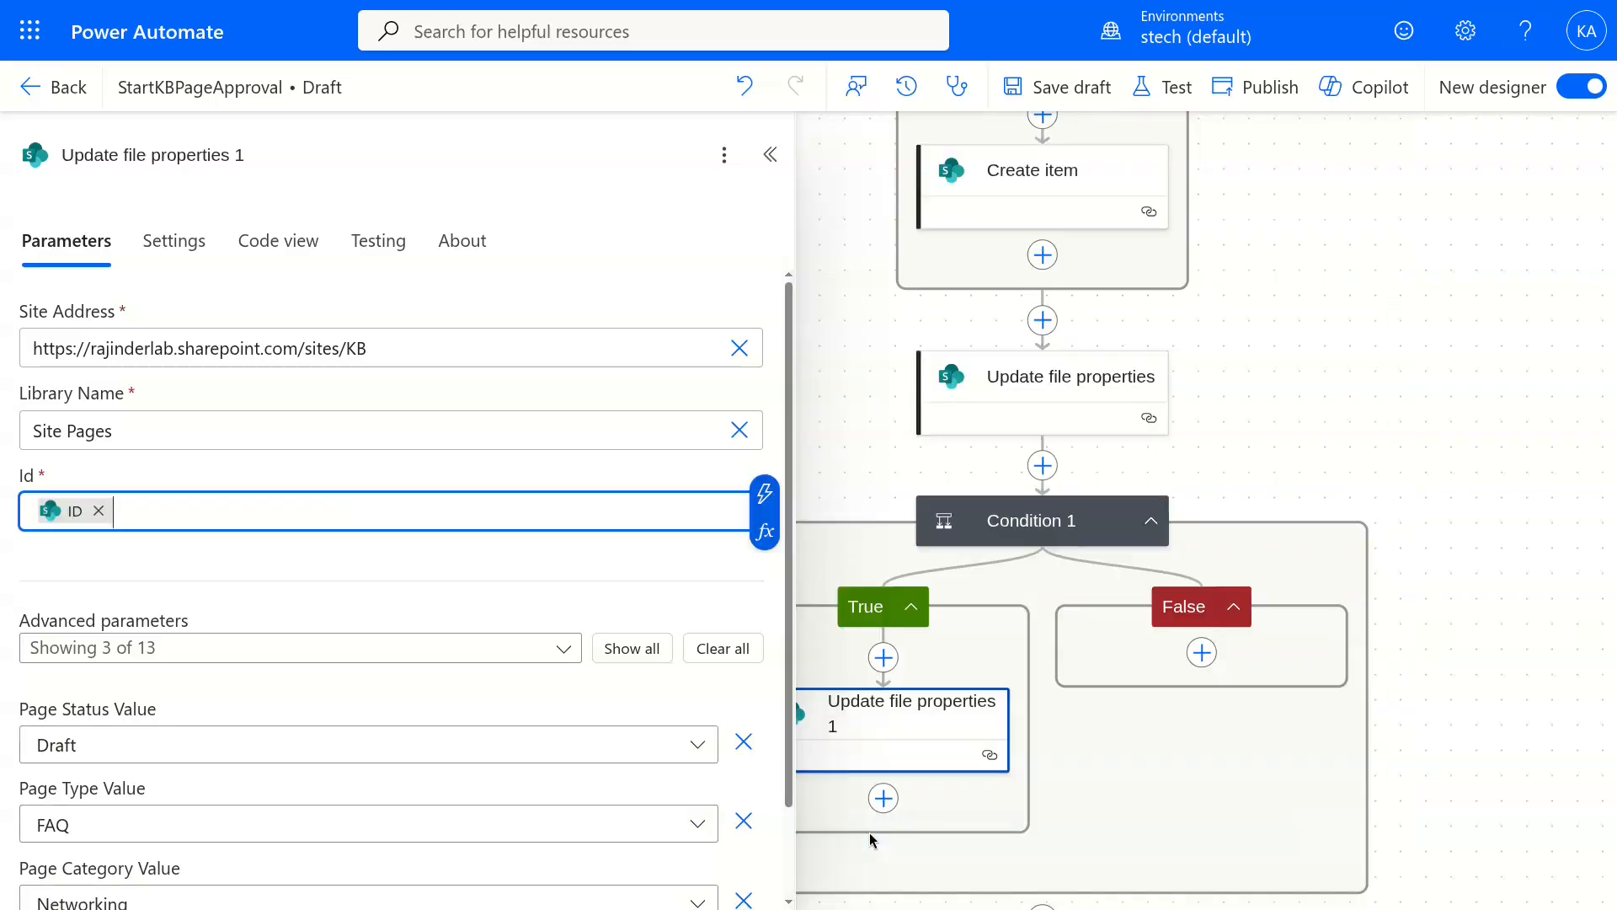
Replace the True branch update action's advanced parameters with only Page Status Value and Approval Date.
left_click(723, 648)
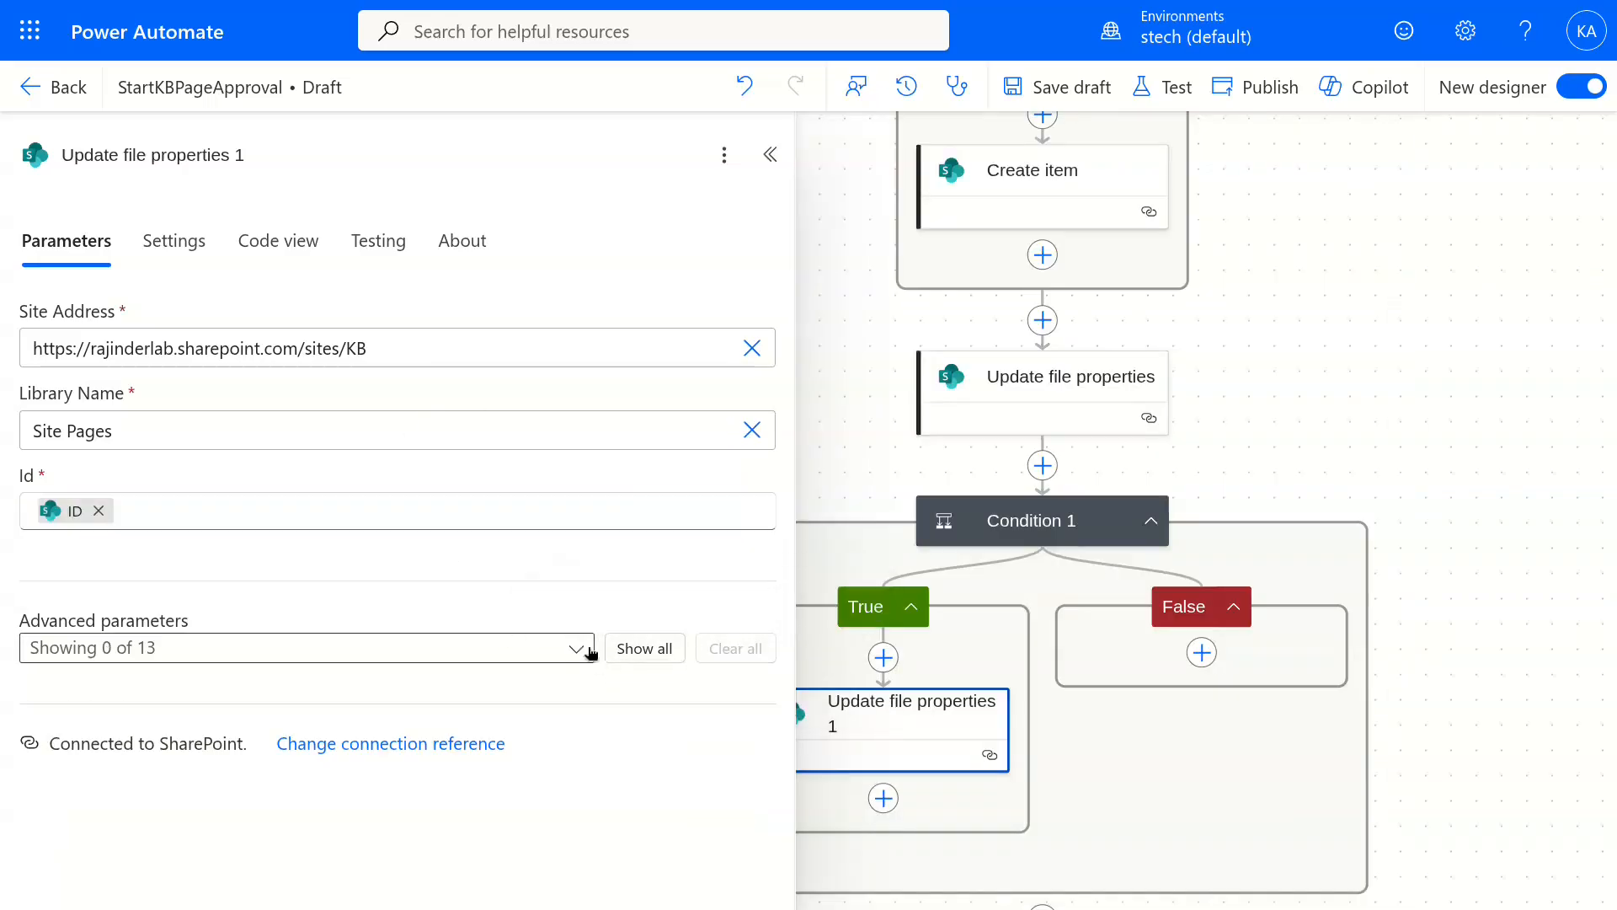
left_click(576, 647)
left_click(615, 658)
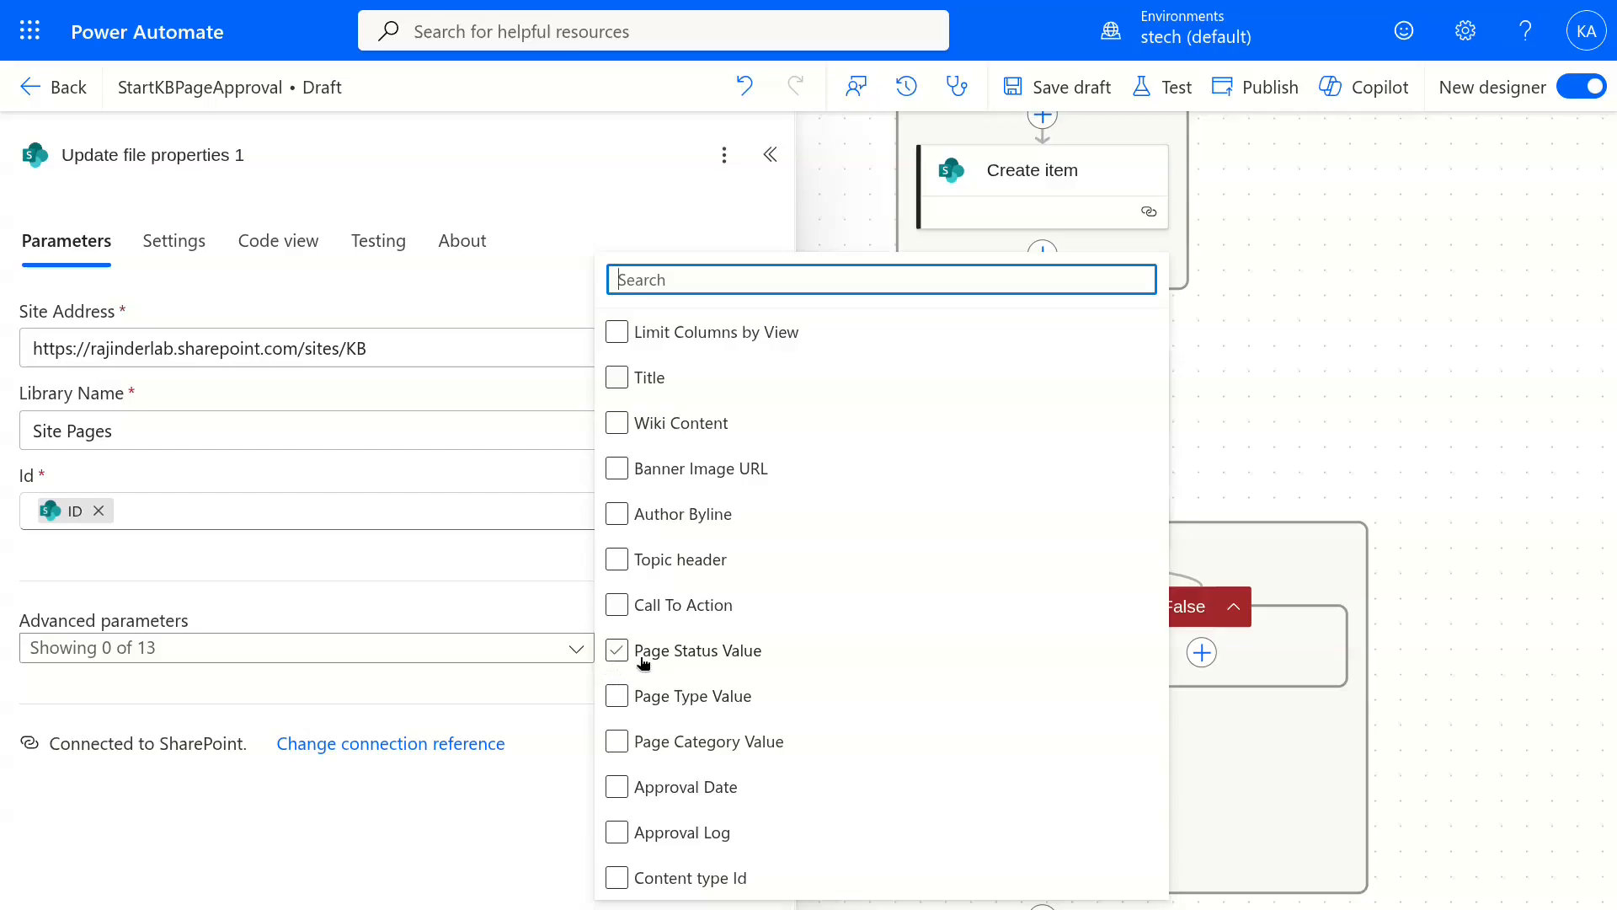
left_click(615, 800)
left_click(496, 819)
Set the action's Page Status Value to Approved and its Approval Date to the approval's Completion date.
left_click(523, 744)
left_click(316, 524)
left_click(314, 824)
left_click(718, 806)
scroll(912, 602, "down", 5)
left_click(913, 601)
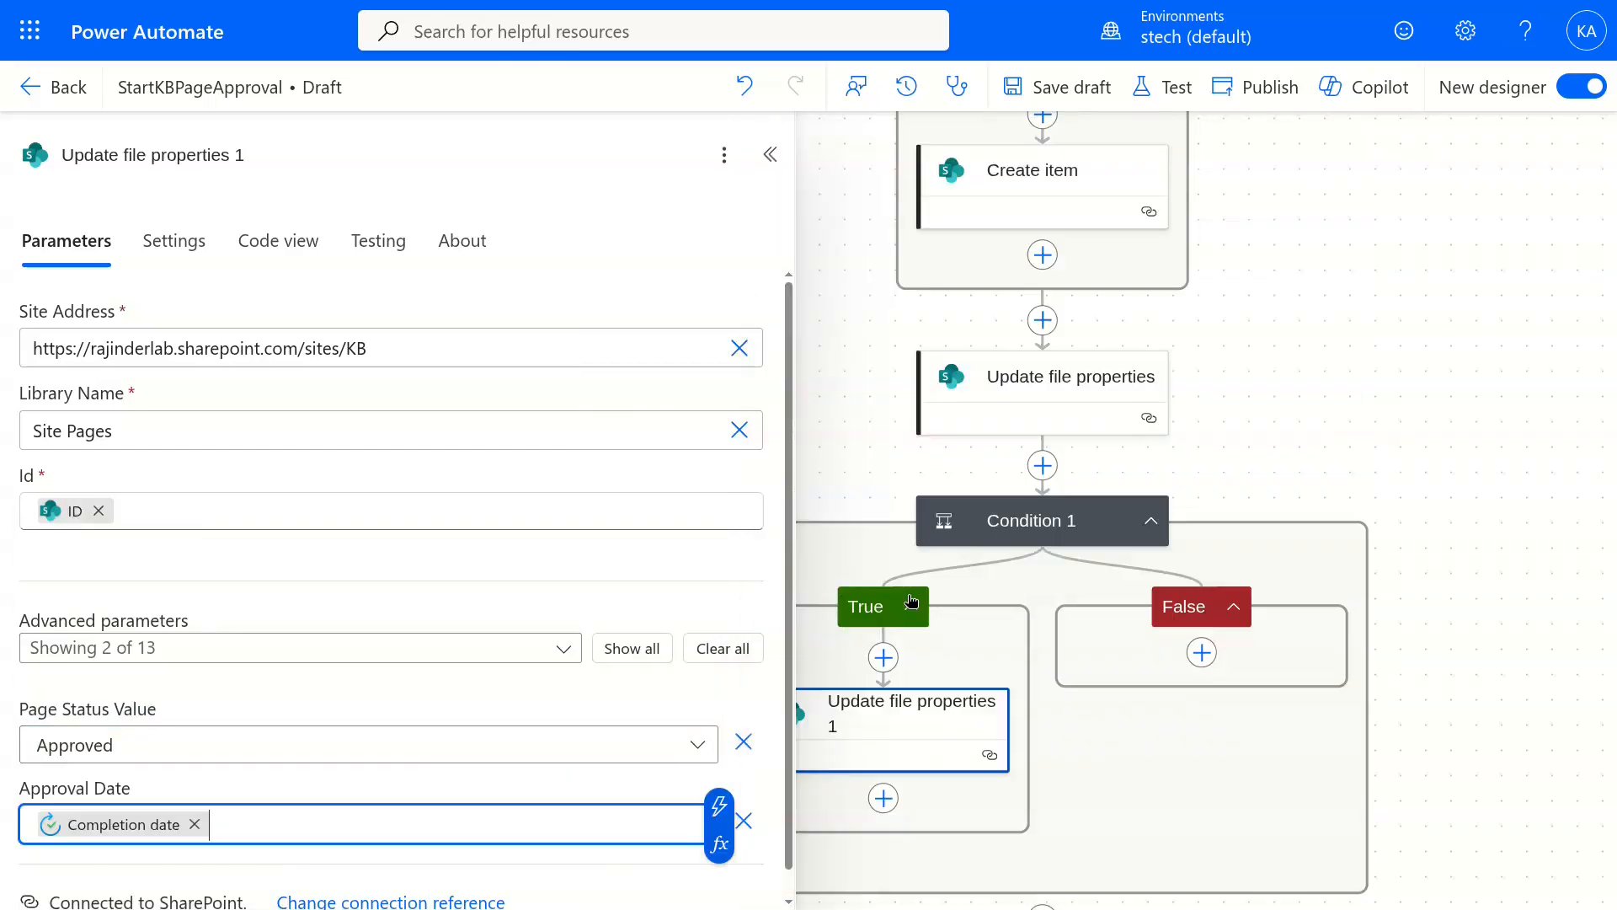
left_click(1314, 379)
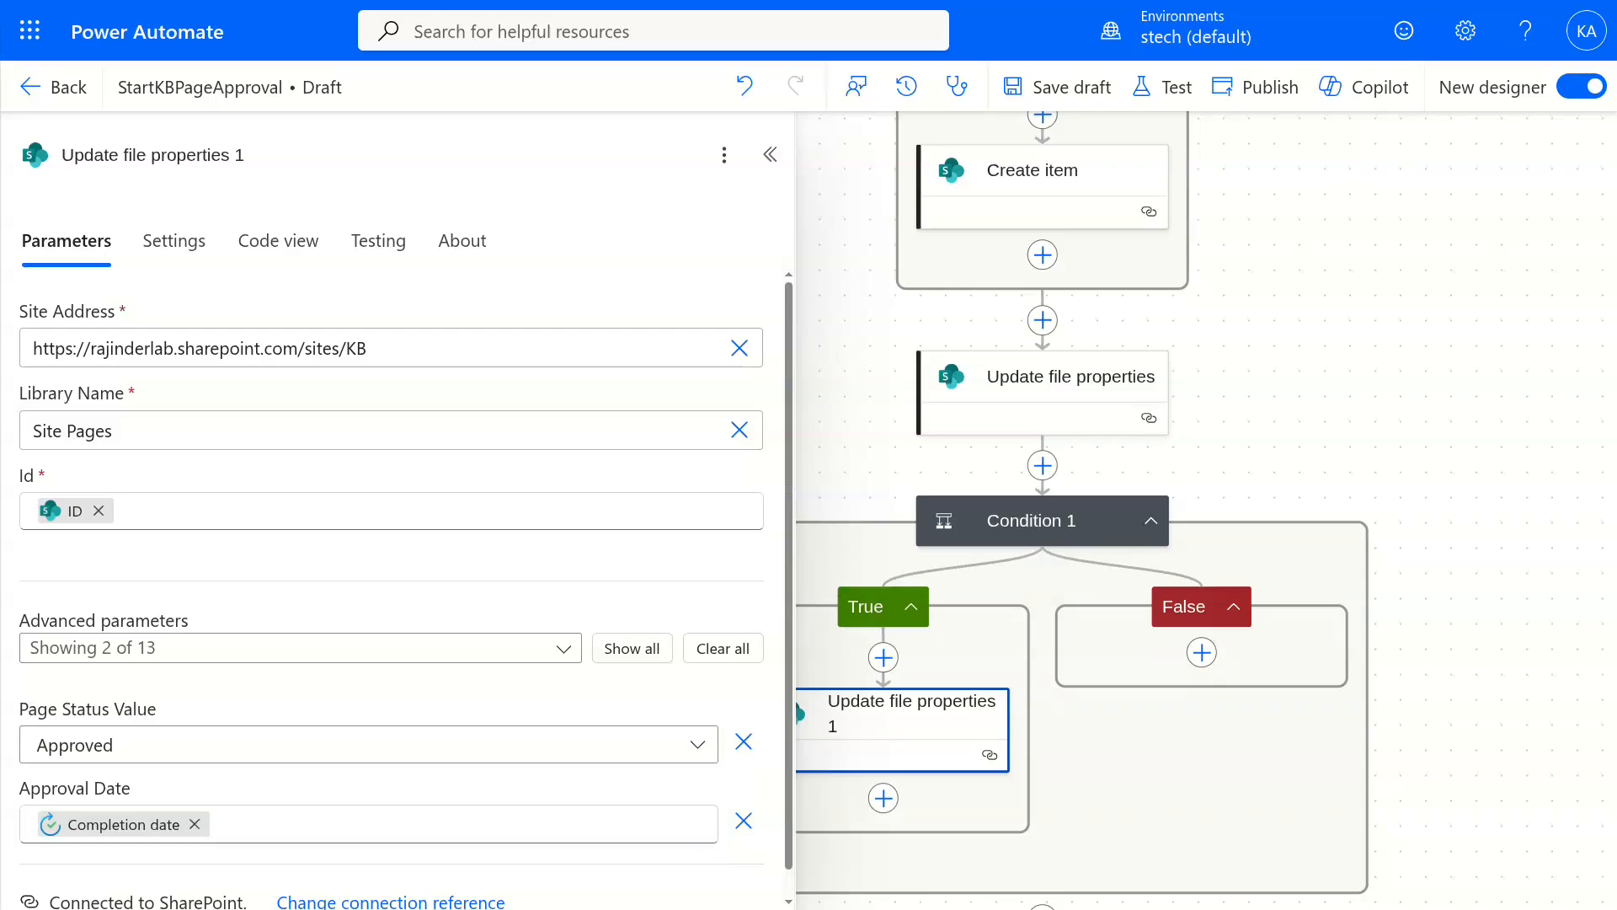
Add a nested Condition control to Condition 1's False branch.
left_click(1199, 694)
left_click(127, 654)
left_click(216, 297)
Define Condition 2's first row as the approval Outcome contains Rejected.
left_click(73, 418)
scroll(553, 607, "down", 5)
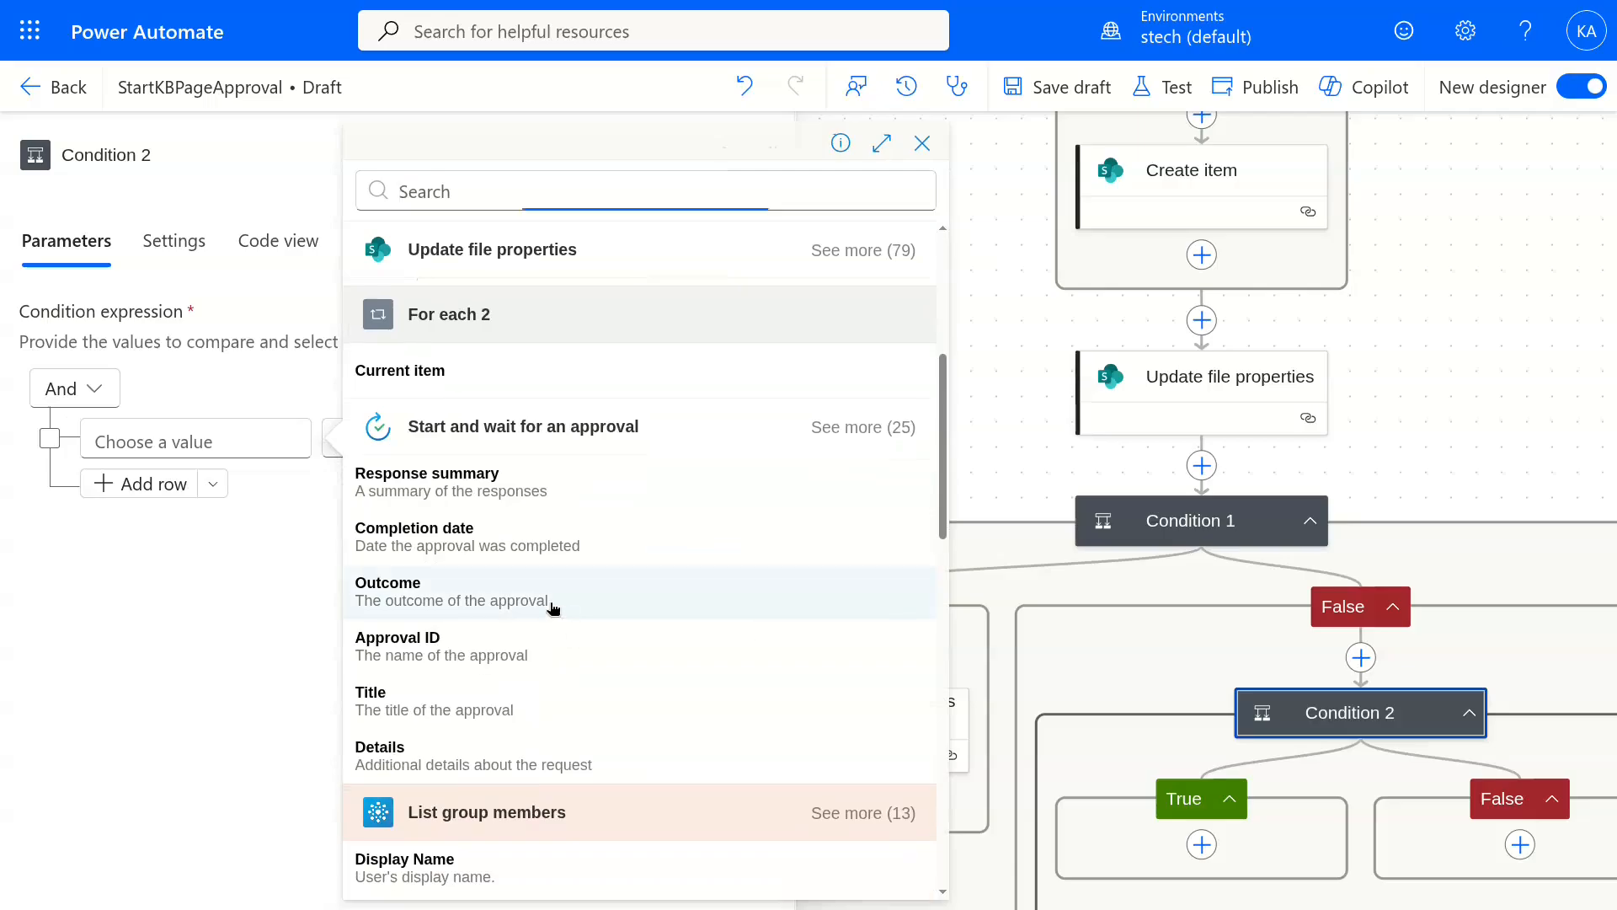
left_click(553, 607)
left_click(447, 437)
left_click(631, 194)
left_click(568, 440)
type("Rejected")
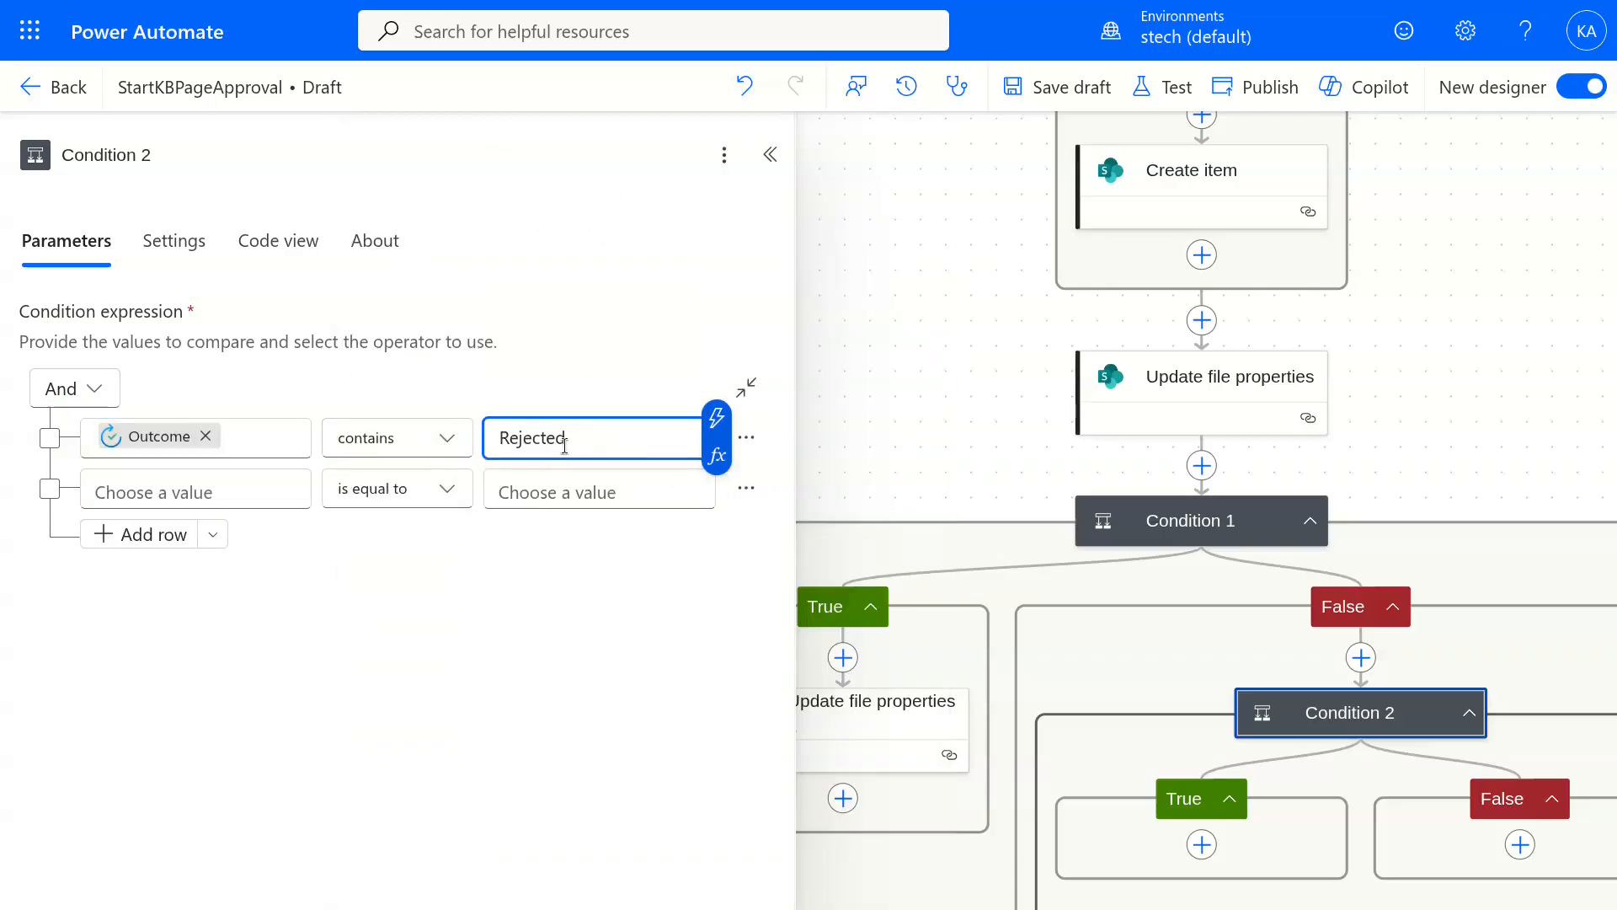
left_click(524, 633)
left_click(770, 154)
Copy the Update file properties 1 action into Condition 2's True branch.
right_click(505, 388)
left_click(540, 463)
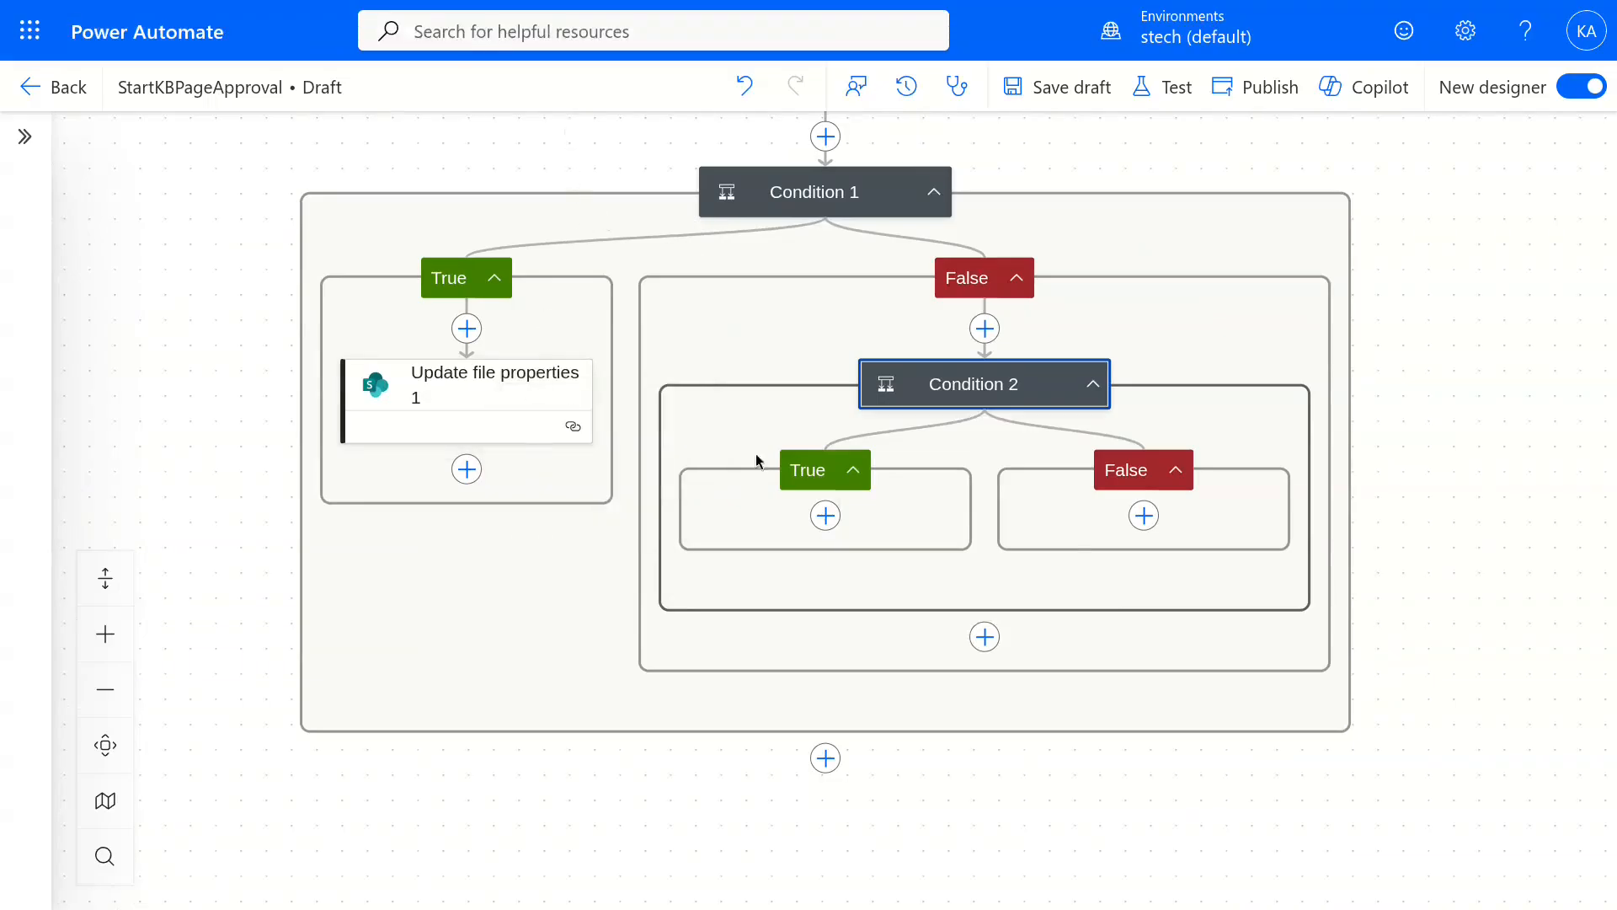
left_click(825, 515)
mouse_move(967, 488)
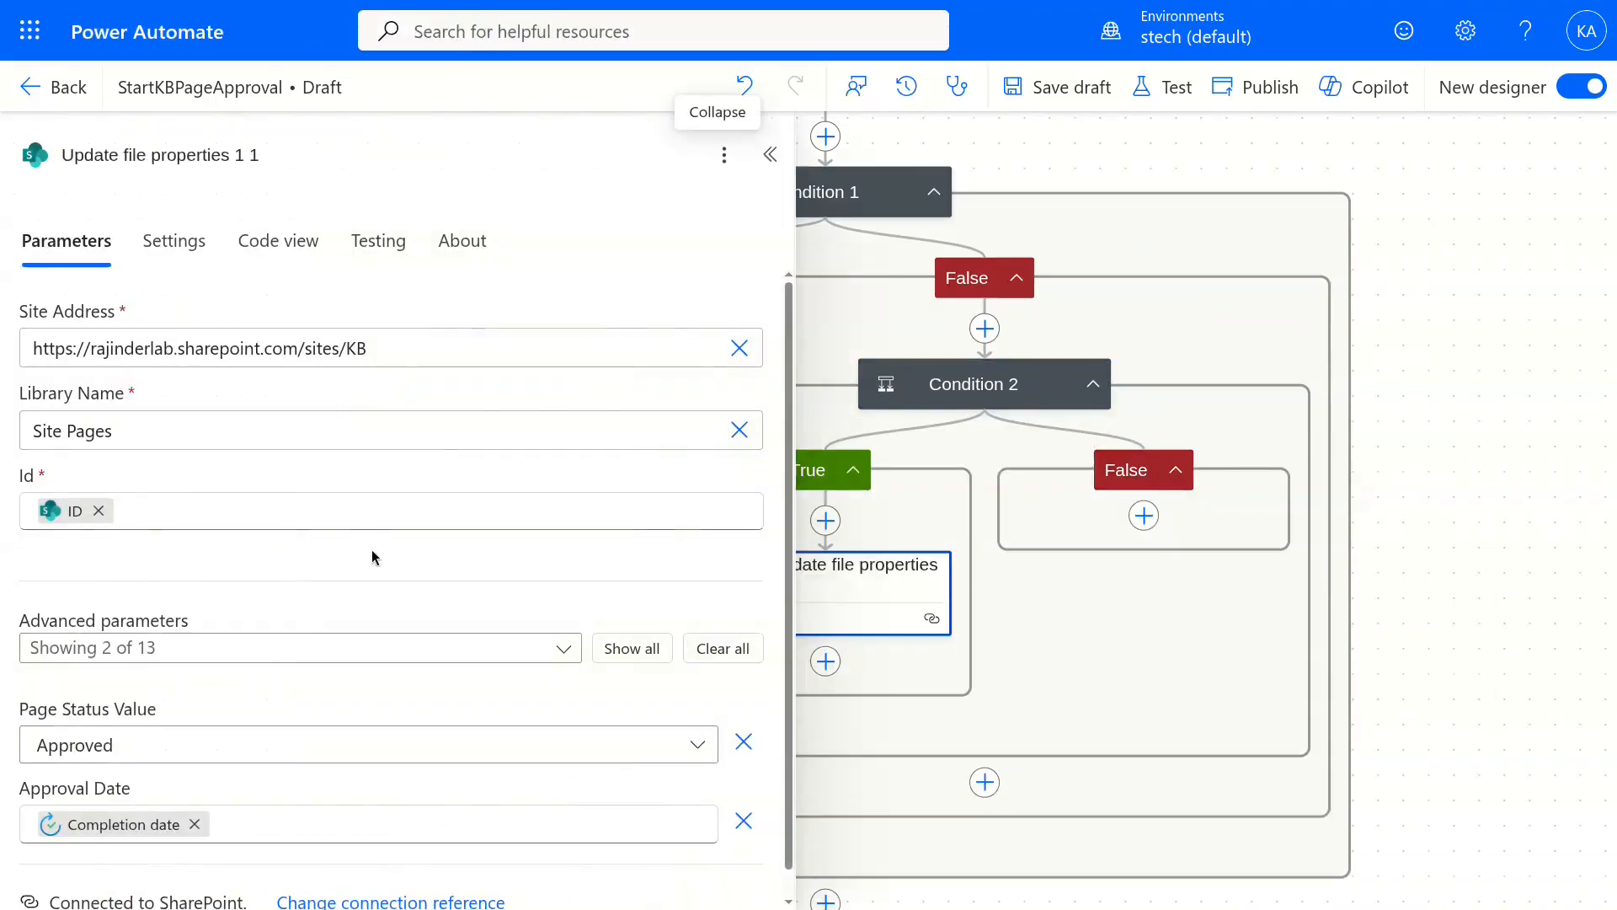
Remove Approval Date from the copy in Condition 2's True branch and set its Page Status Value to Draft.
left_click(744, 820)
left_click(420, 735)
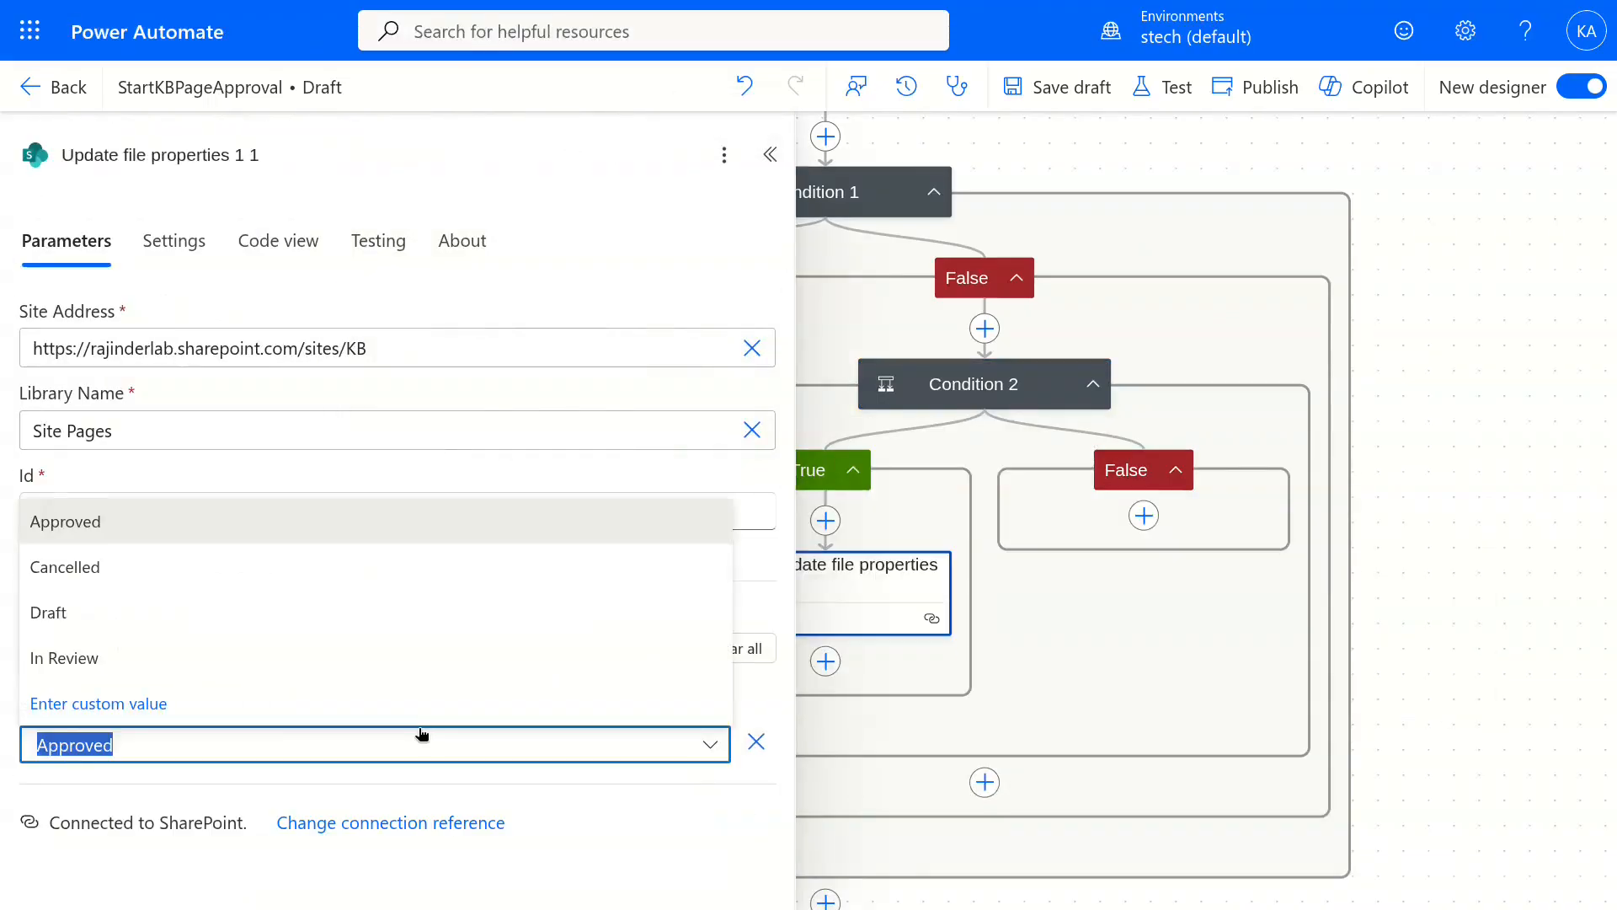
left_click(371, 613)
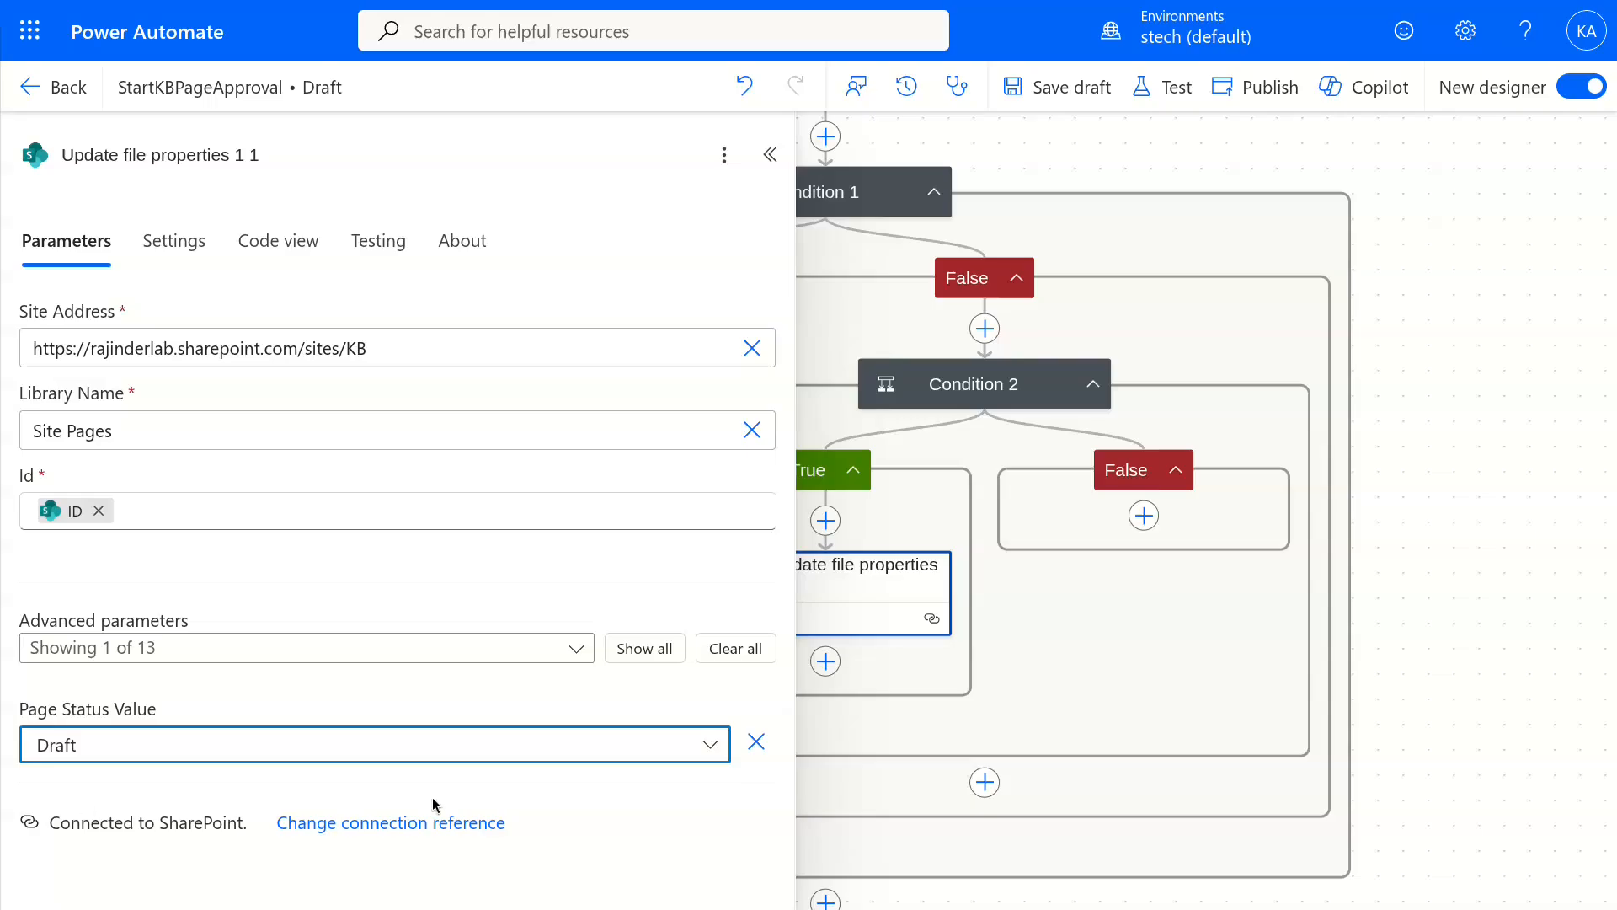
Paste the copied Update file properties action into Condition 2's False branch.
left_click(1141, 553)
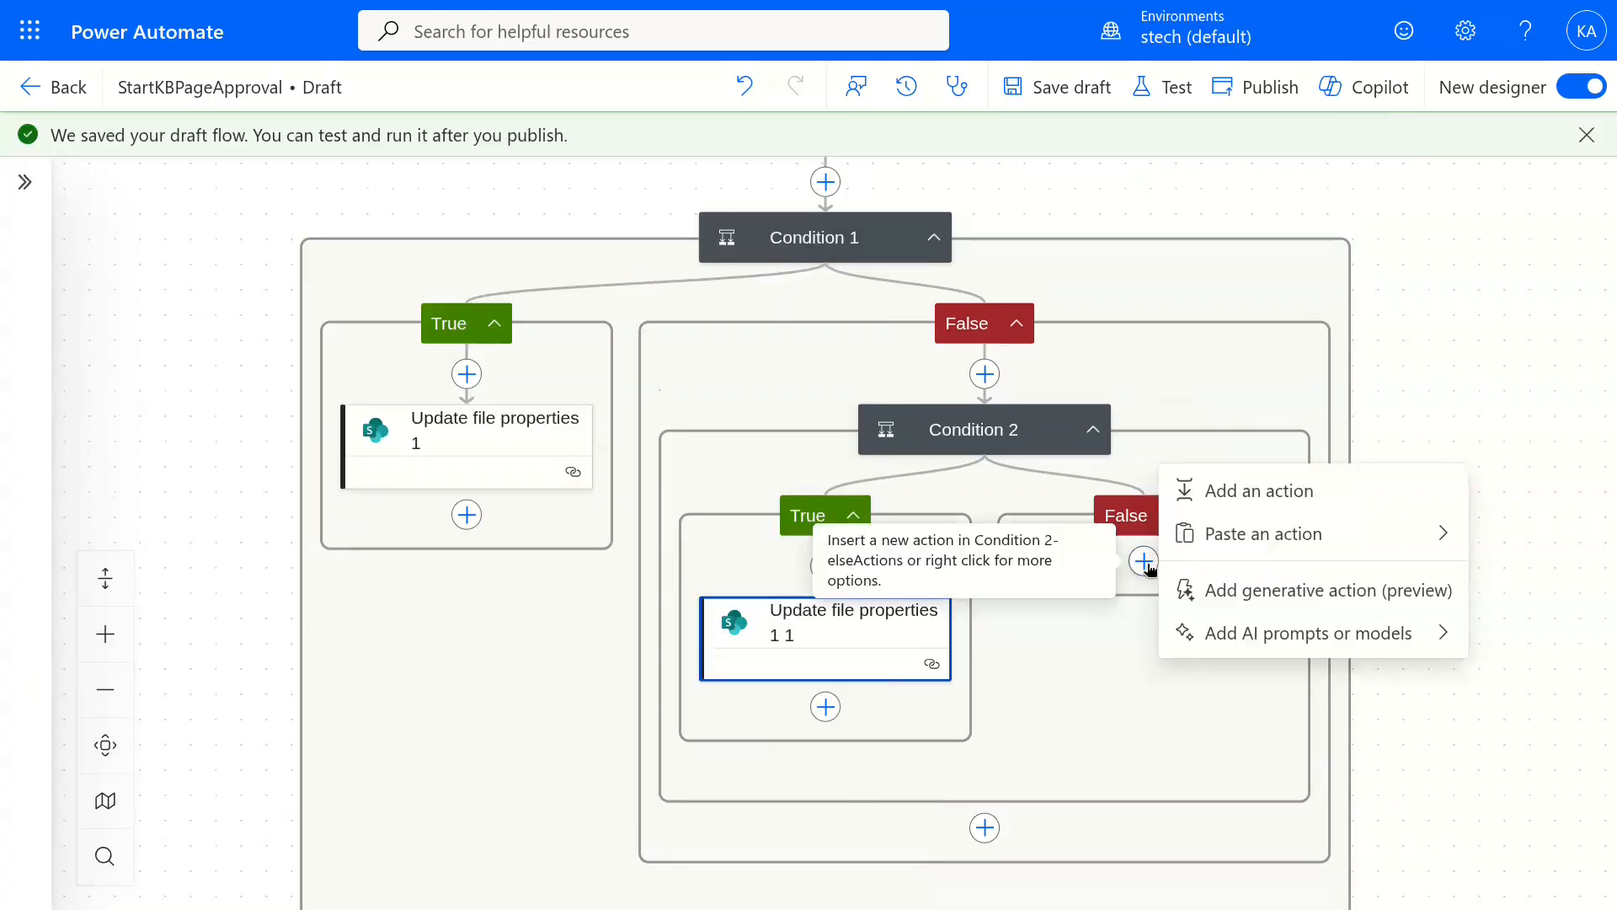
mouse_move(1263, 530)
left_click(1064, 534)
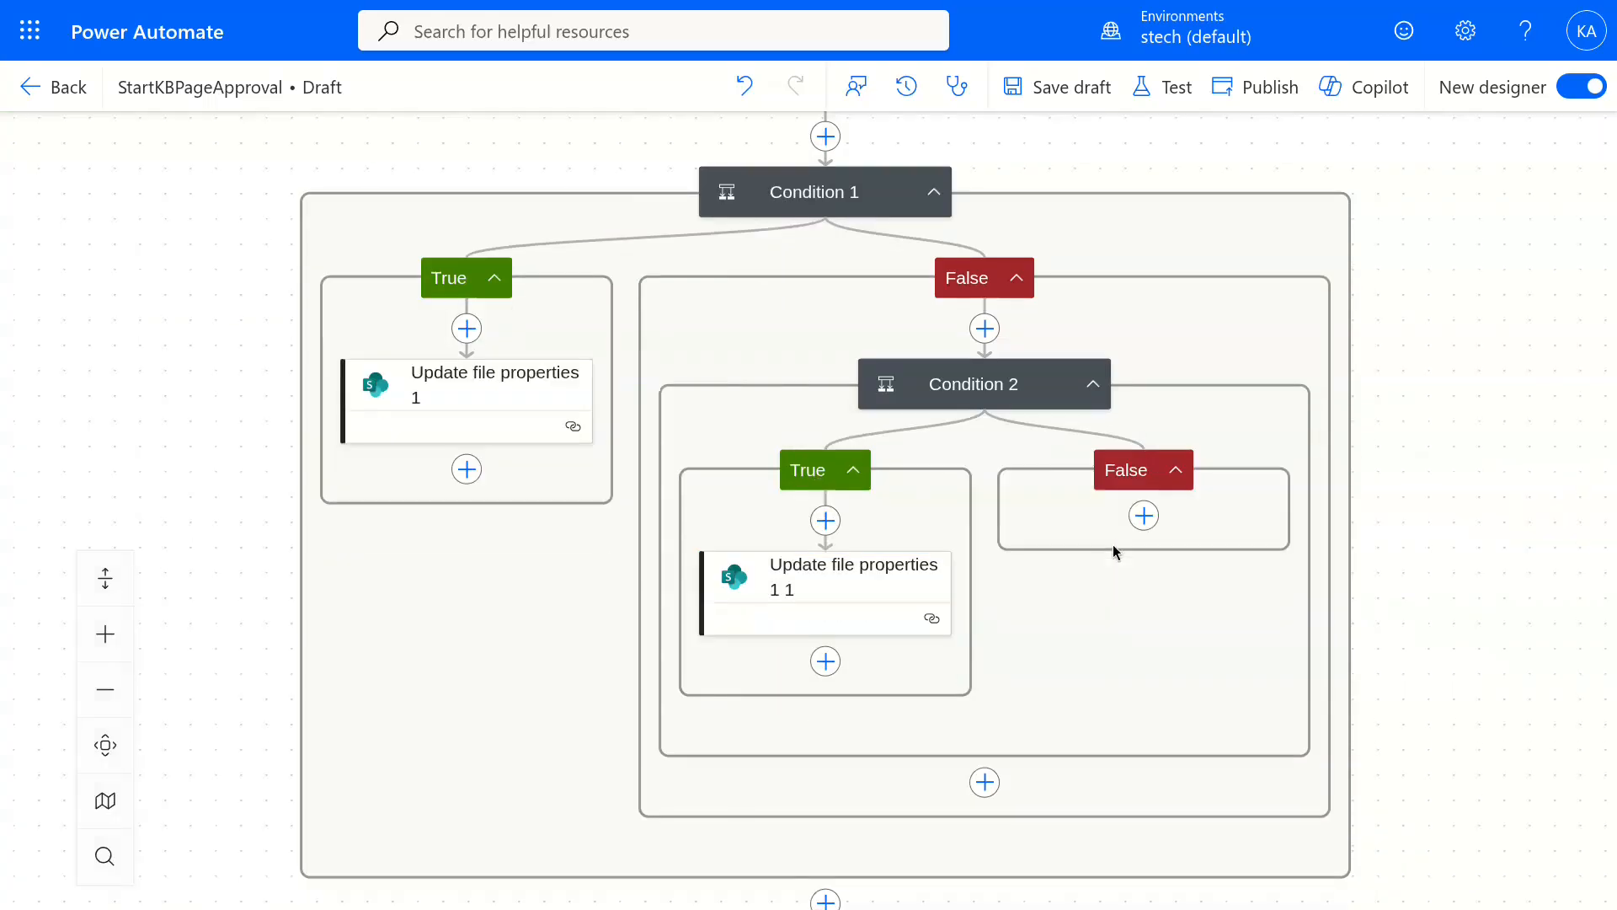
Remove Approval Date from the False branch copy, set its Page Status Value to Cancelled, and save the draft flow.
left_click(744, 821)
left_click(704, 744)
left_click(241, 579)
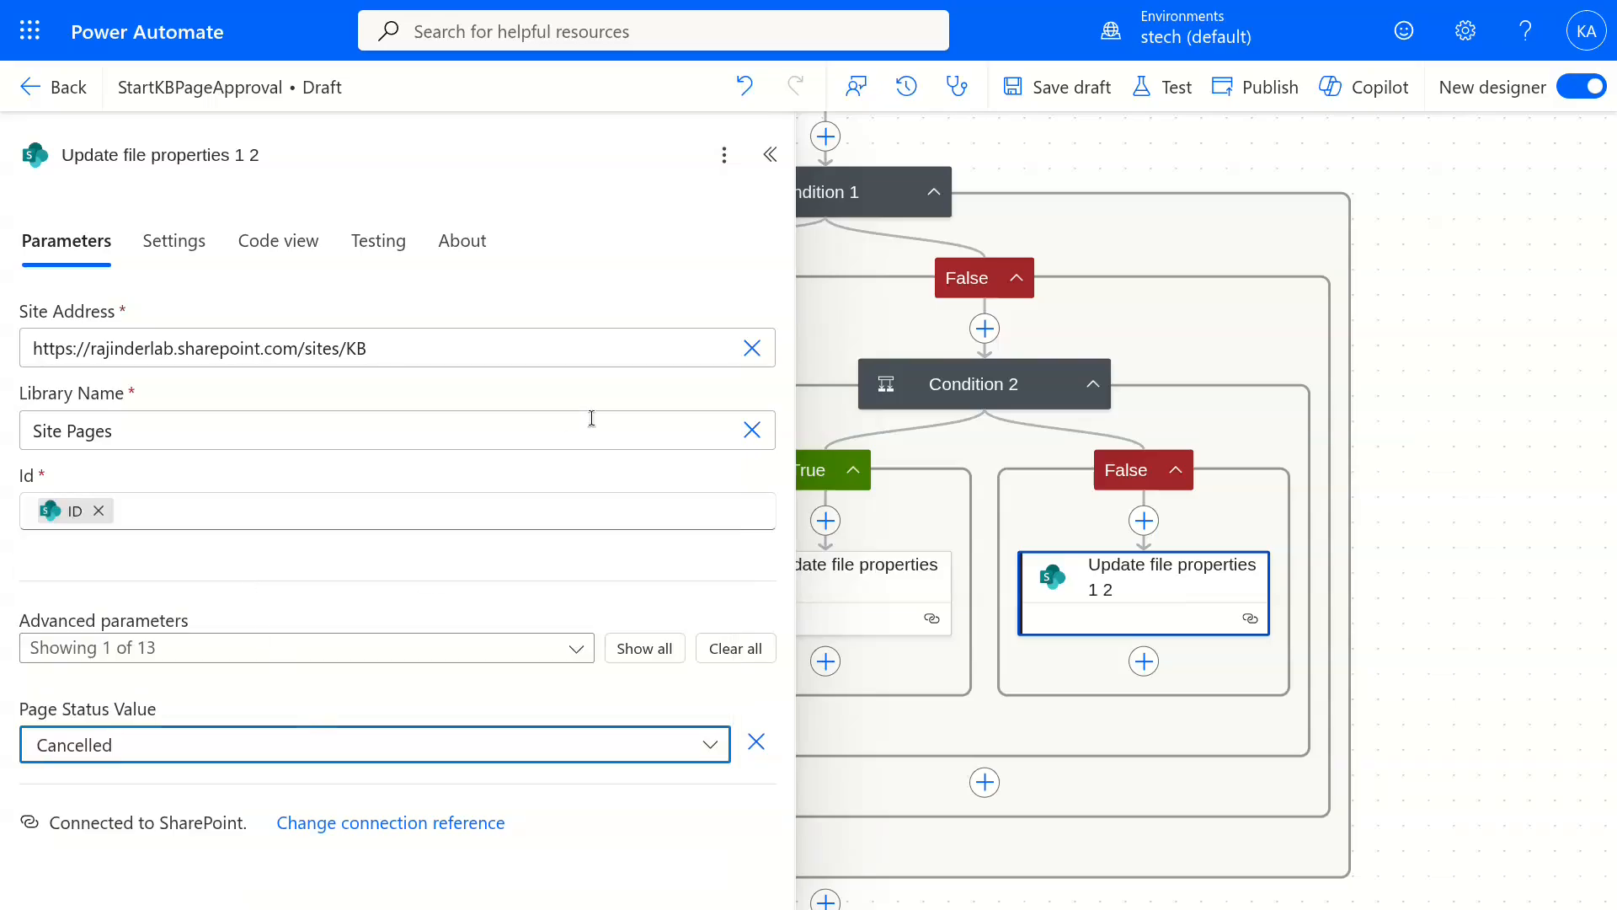
left_click(770, 155)
left_click(1095, 89)
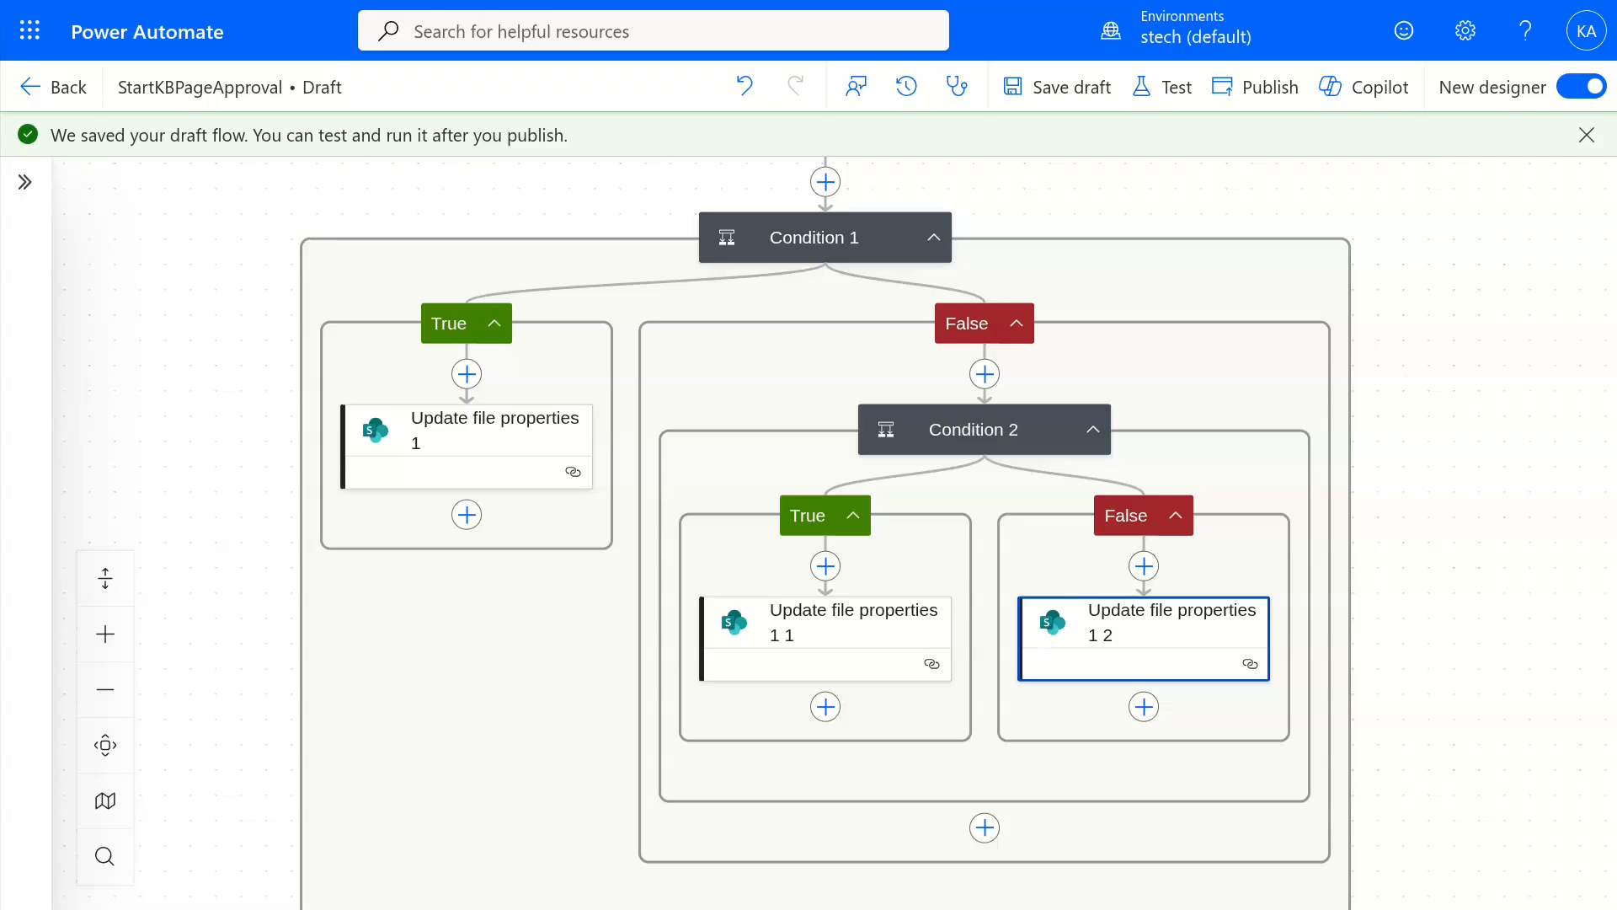
Rename the flow's trigger as "When KB Page is changed to In Review".
scroll(843, 396, "up", 5)
left_click(849, 384)
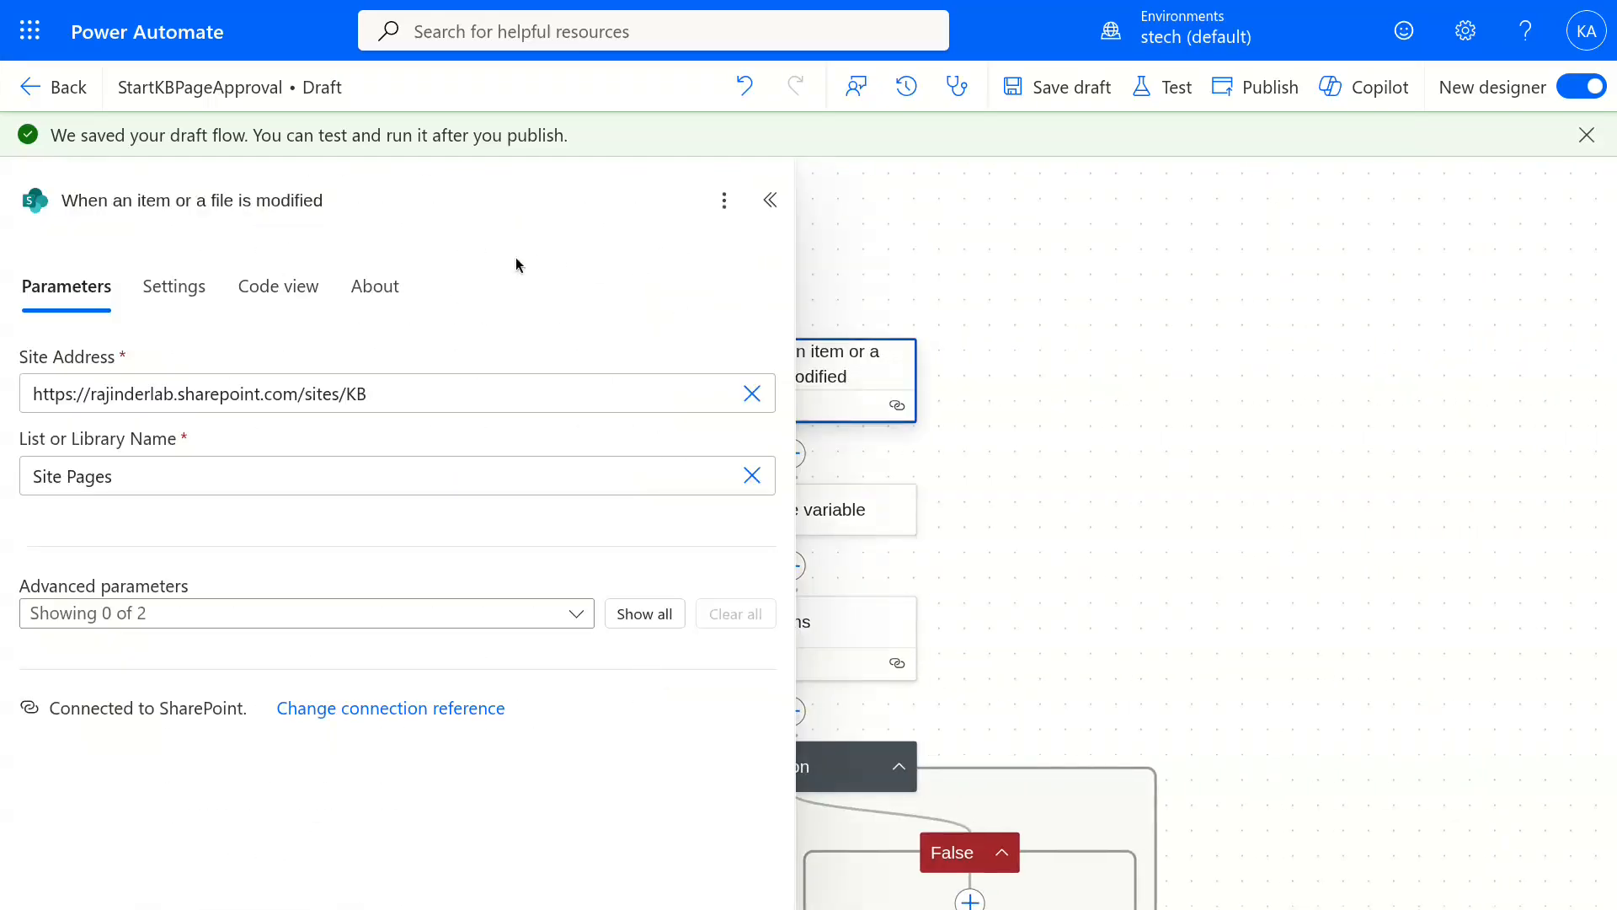
left_click(333, 203)
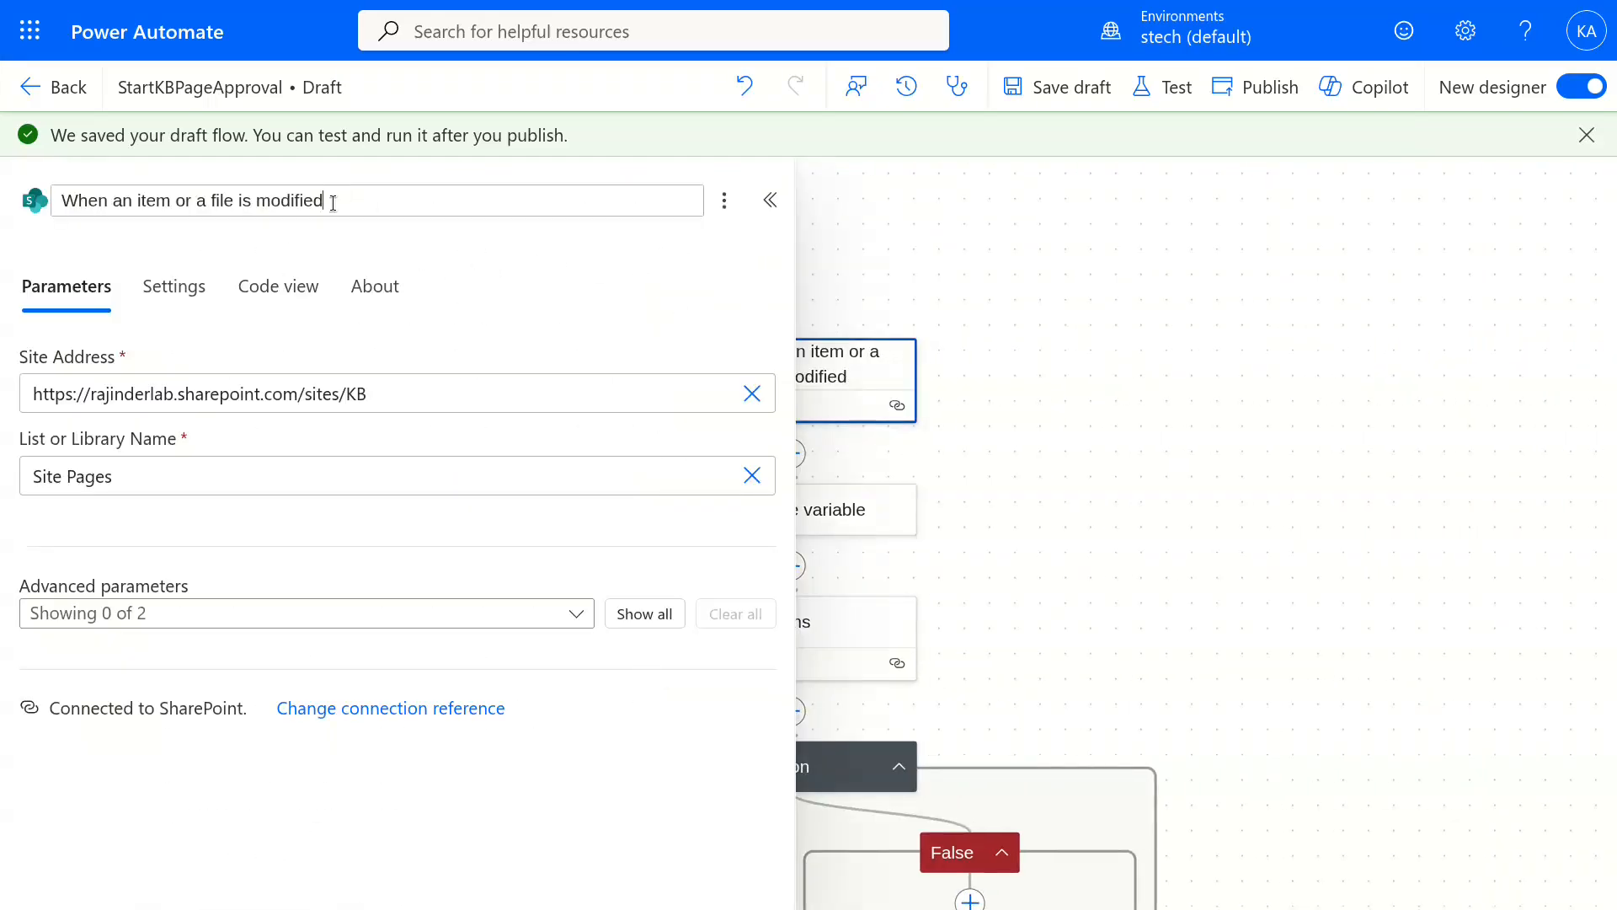
key("BackSpace")
key("BackSpace")
key("BackSpace")
key("BackSpace")
key("BackSpace")
key("BackSpace")
key("BackSpace")
key("BackSpace")
key("BackSpace")
key("BackSpace")
key("BackSpace")
key("BackSpace")
key("BackSpace")
key("BackSpace")
key("BackSpace")
key("BackSpace")
key("BackSpace")
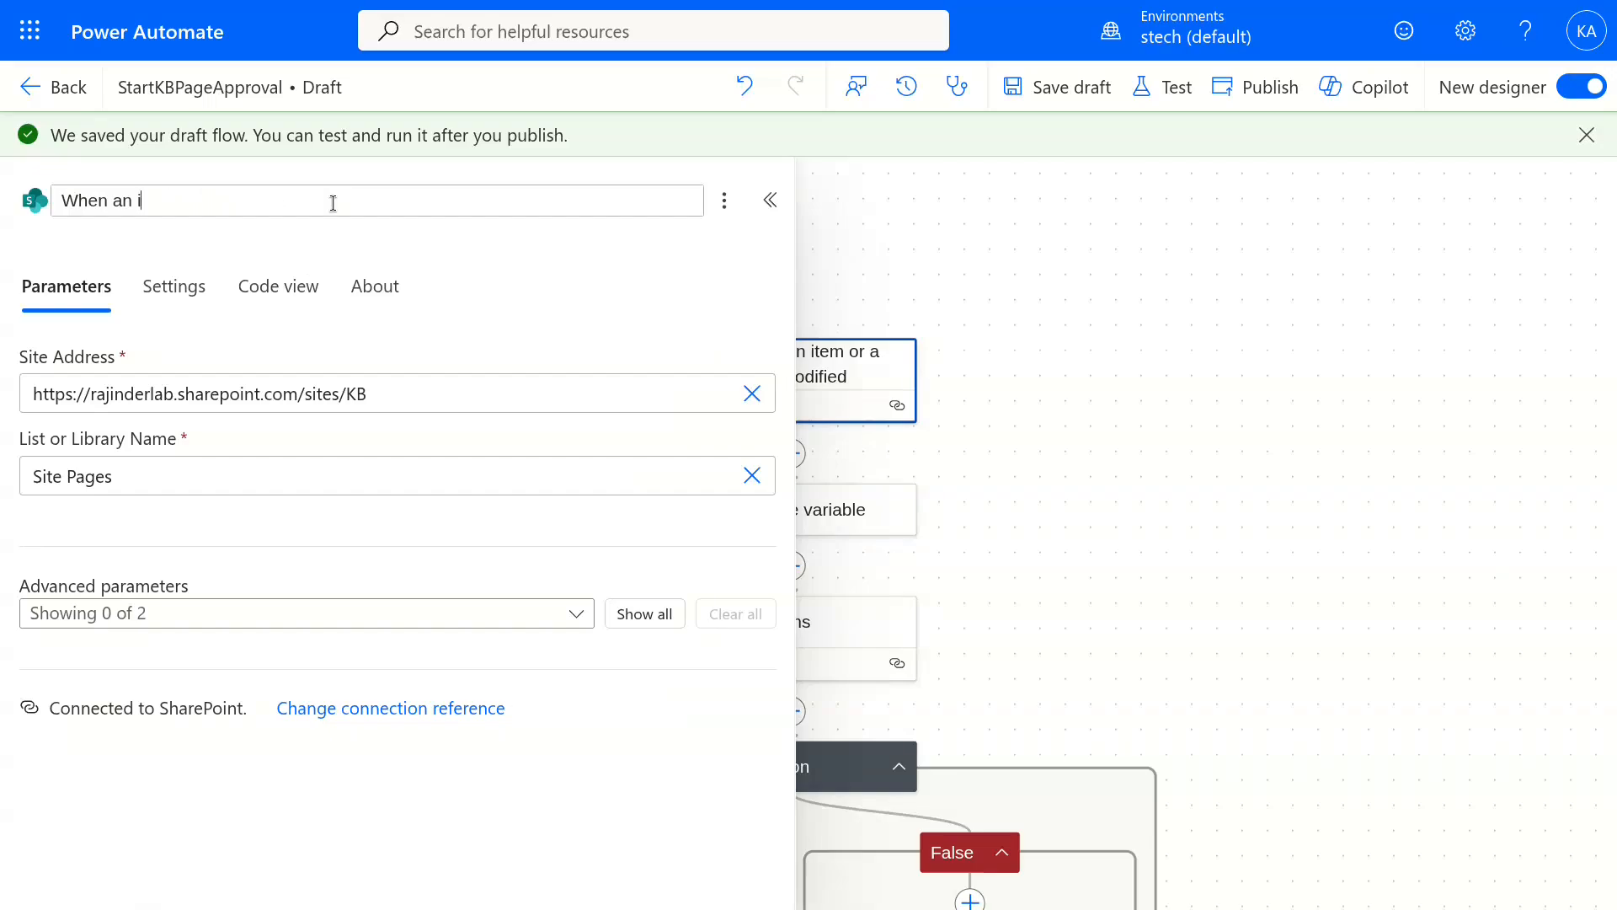
type("KB Page is changed")
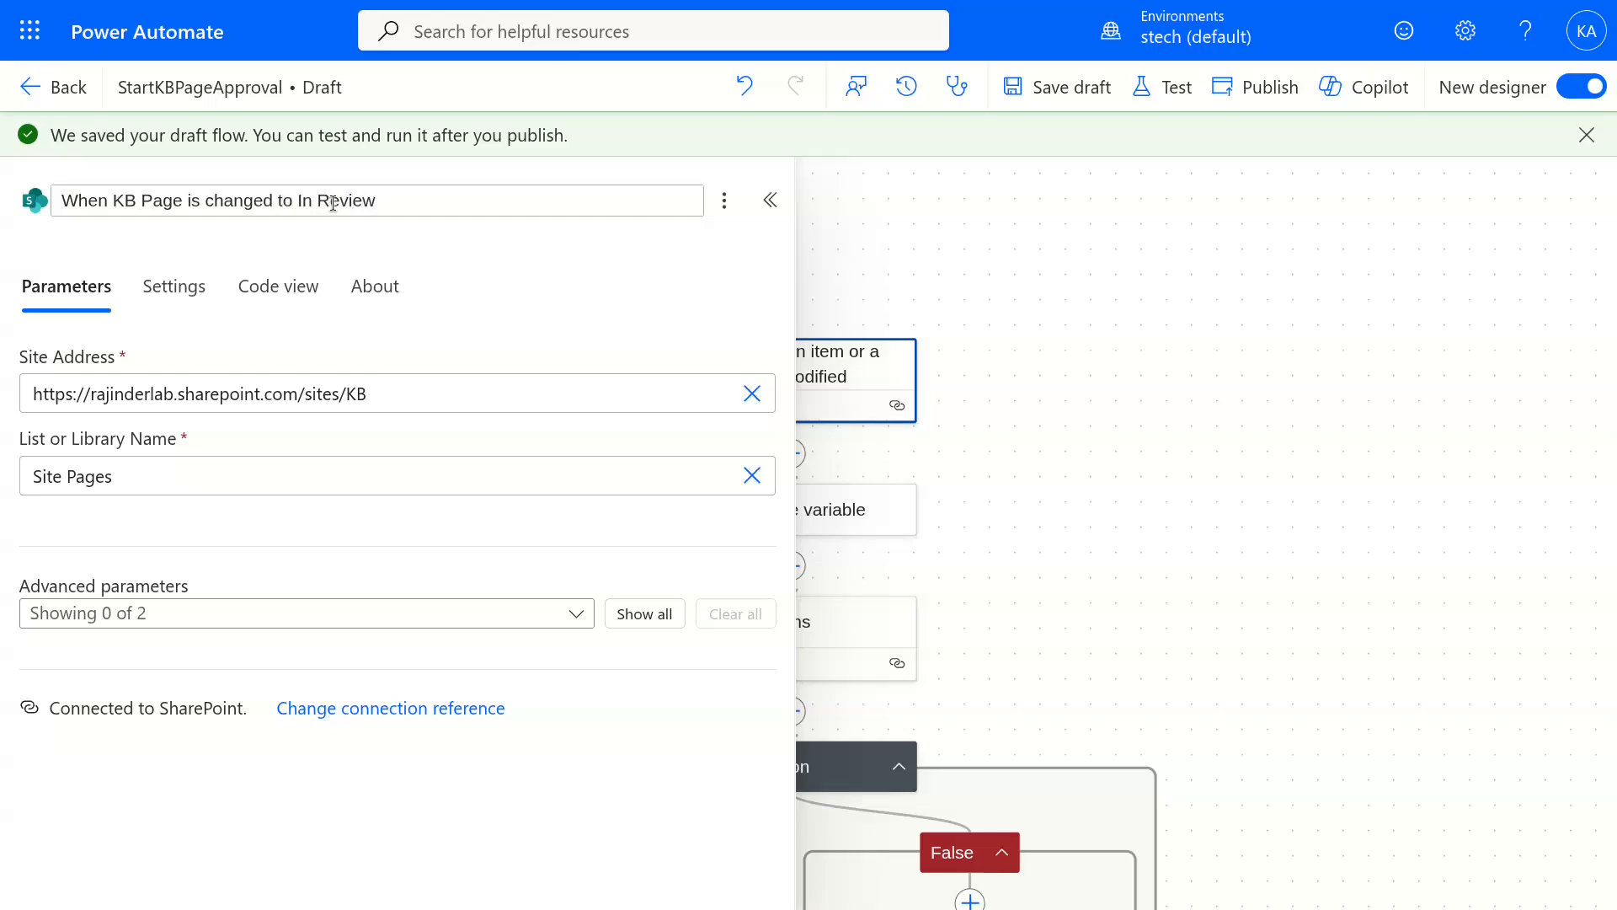
left_click(930, 251)
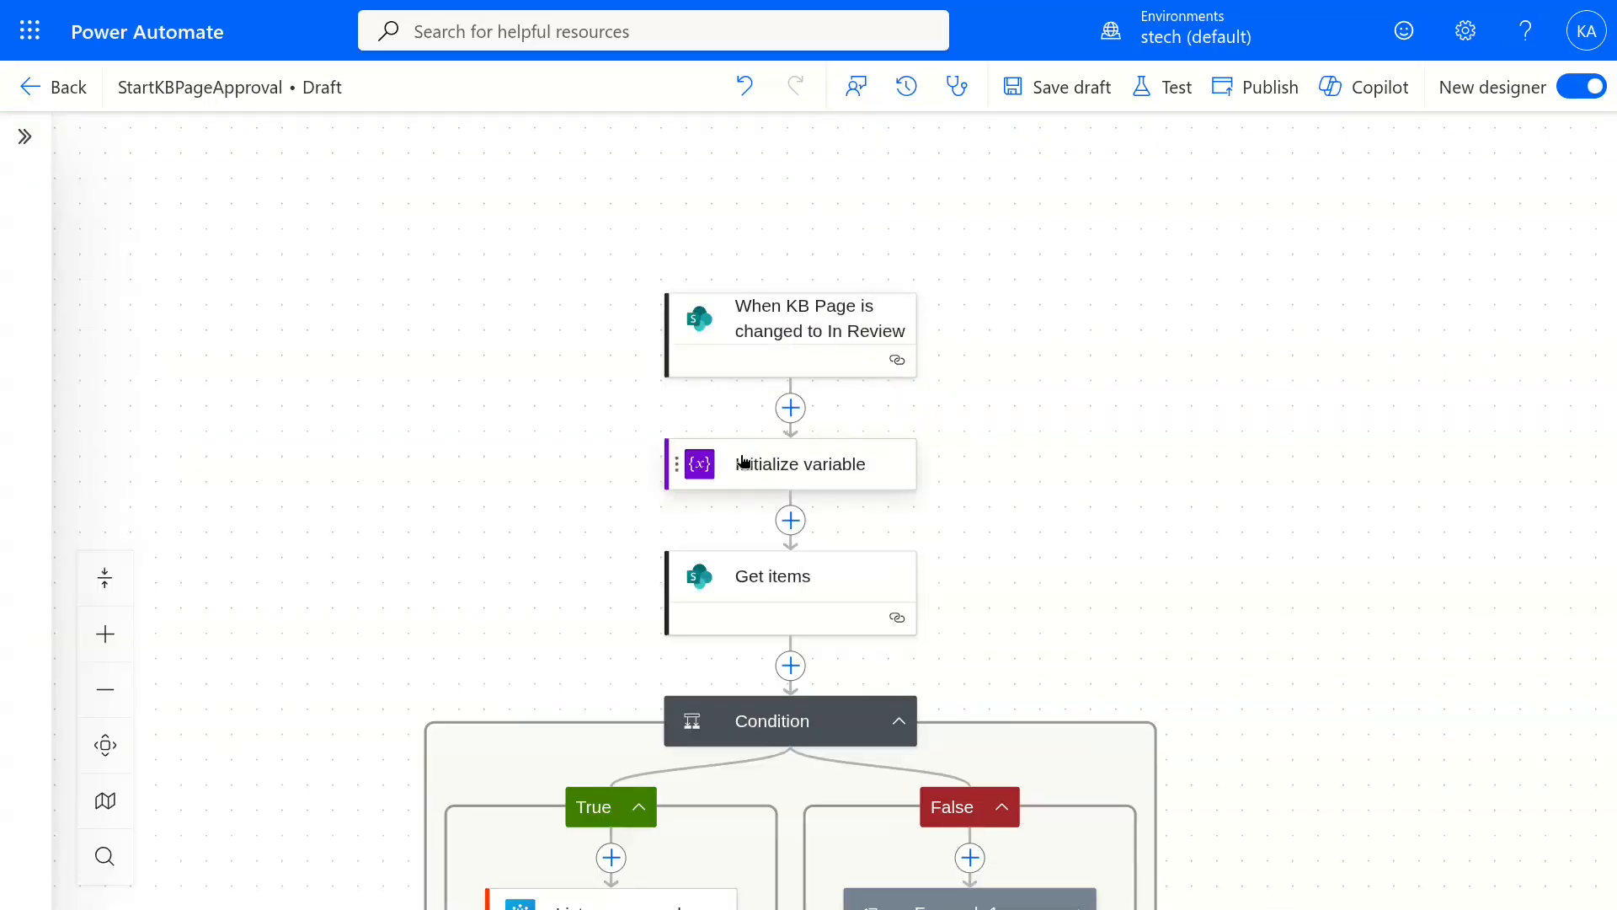
Rename the Initialize variable action as "Placeholder for email string".
left_click(745, 455)
key("BackSpace")
key("BackSpace")
key("BackSpace")
key("BackSpace")
key("BackSpace")
key("BackSpace")
key("BackSpace")
key("BackSpace")
key("BackSpace")
key("BackSpace")
key("BackSpace")
key("BackSpace")
key("BackSpace")
key("BackSpace")
key("BackSpace")
type("Ple")
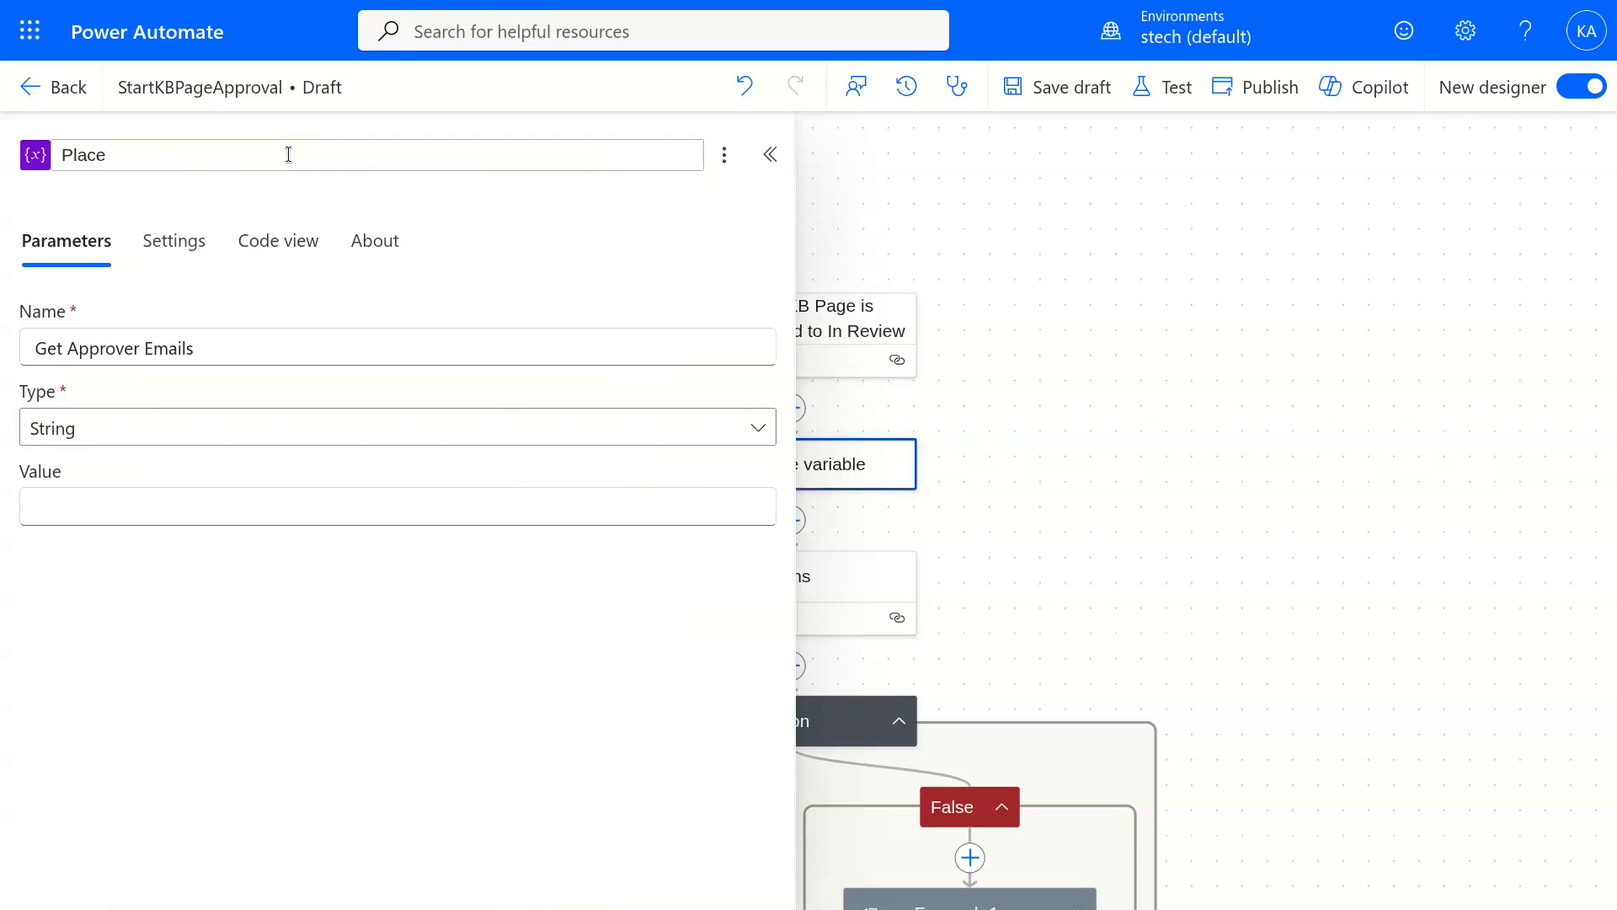
type("aceholder for email ")
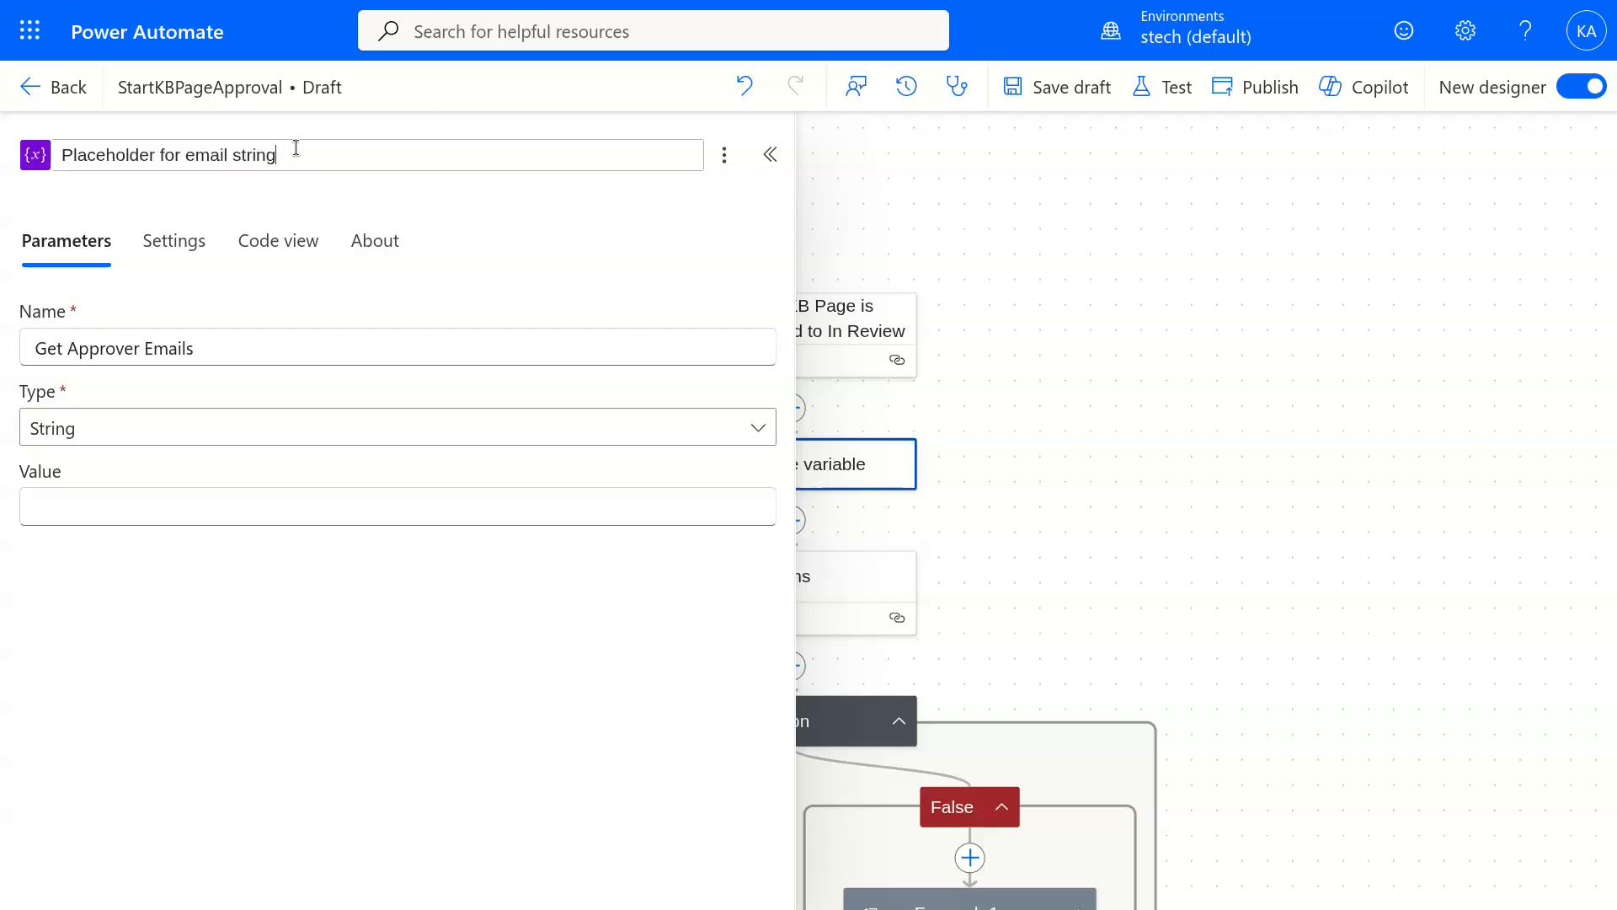
type("string")
left_click(1112, 426)
Rename the Get items action as "Get items from approval list that have been rejected".
left_click(741, 573)
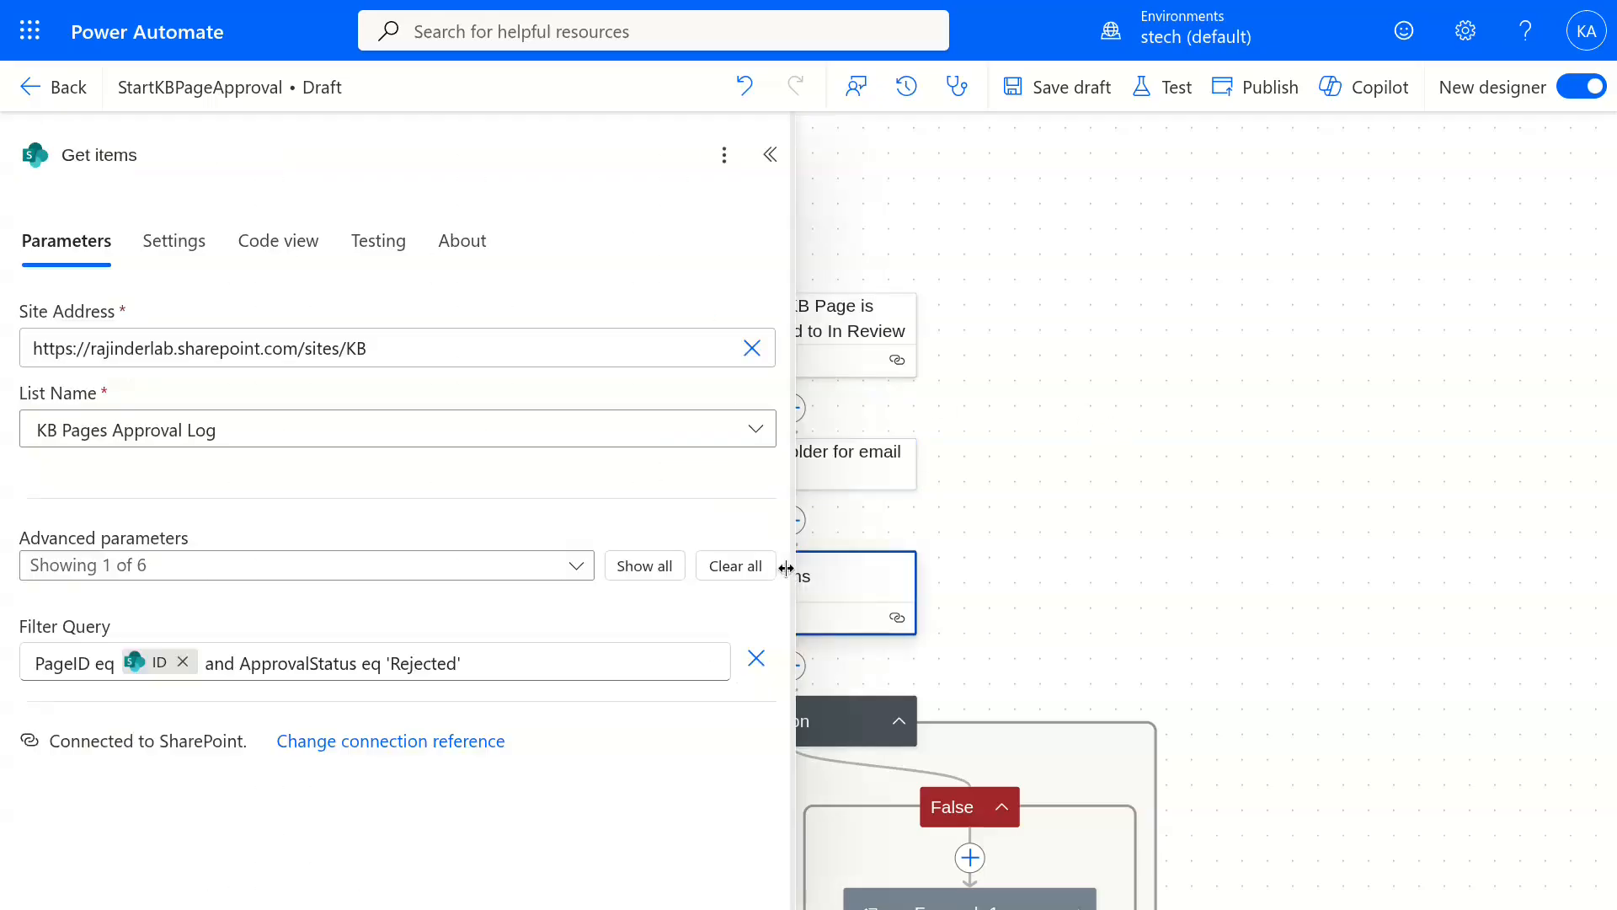
key("BackSpace")
key("BackSpace")
key("BackSpace")
type("Get items from approval list that have been rejected")
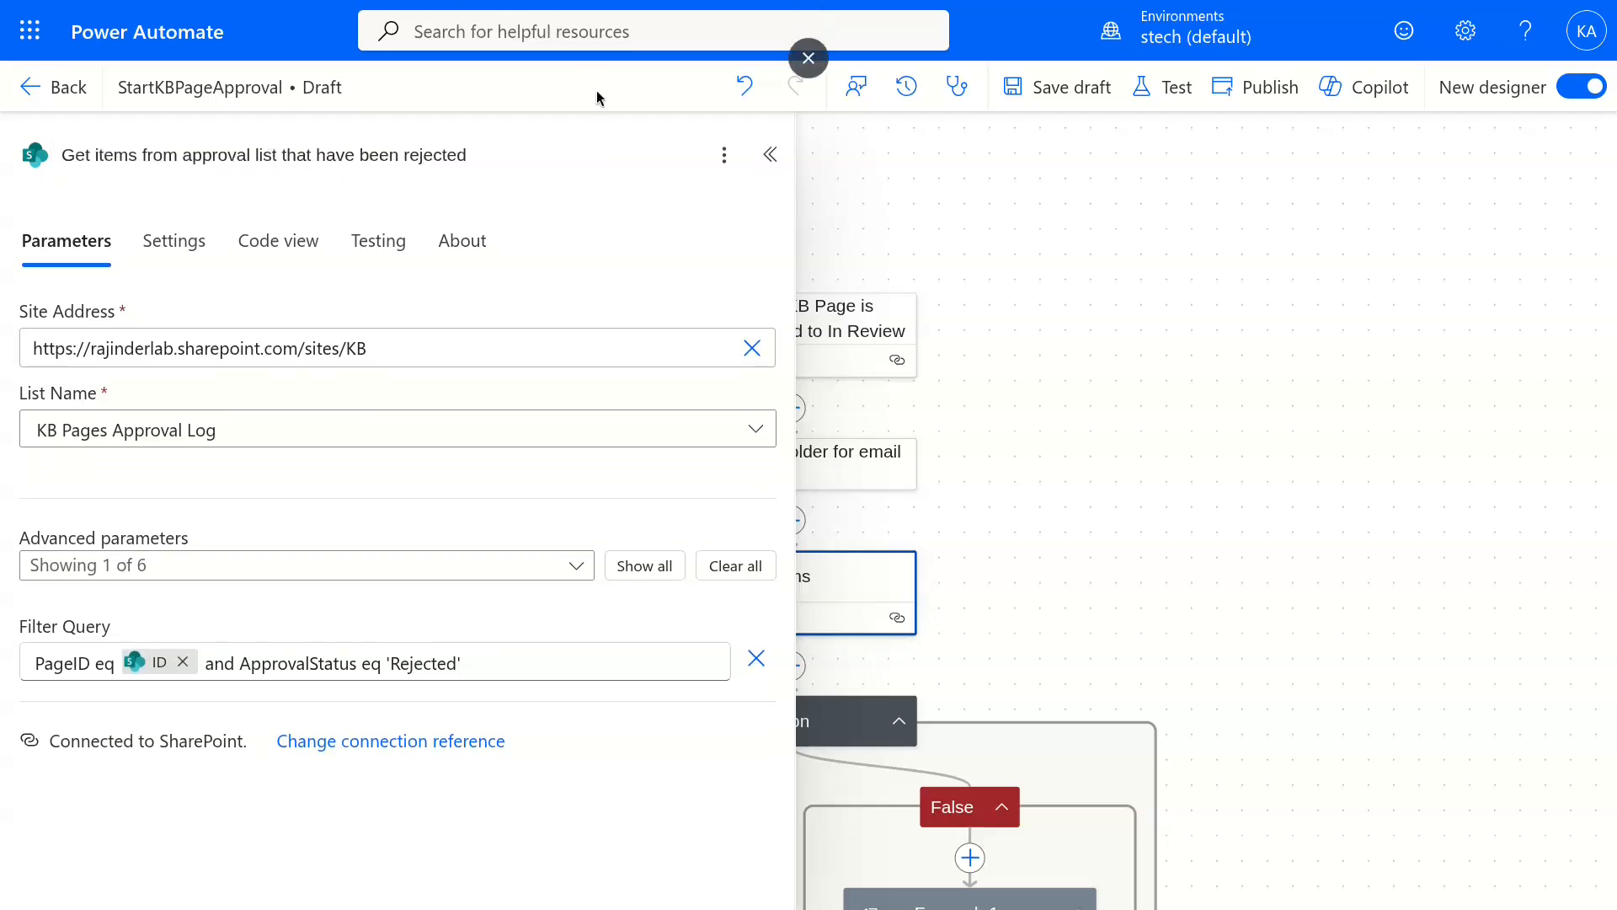
left_click(770, 154)
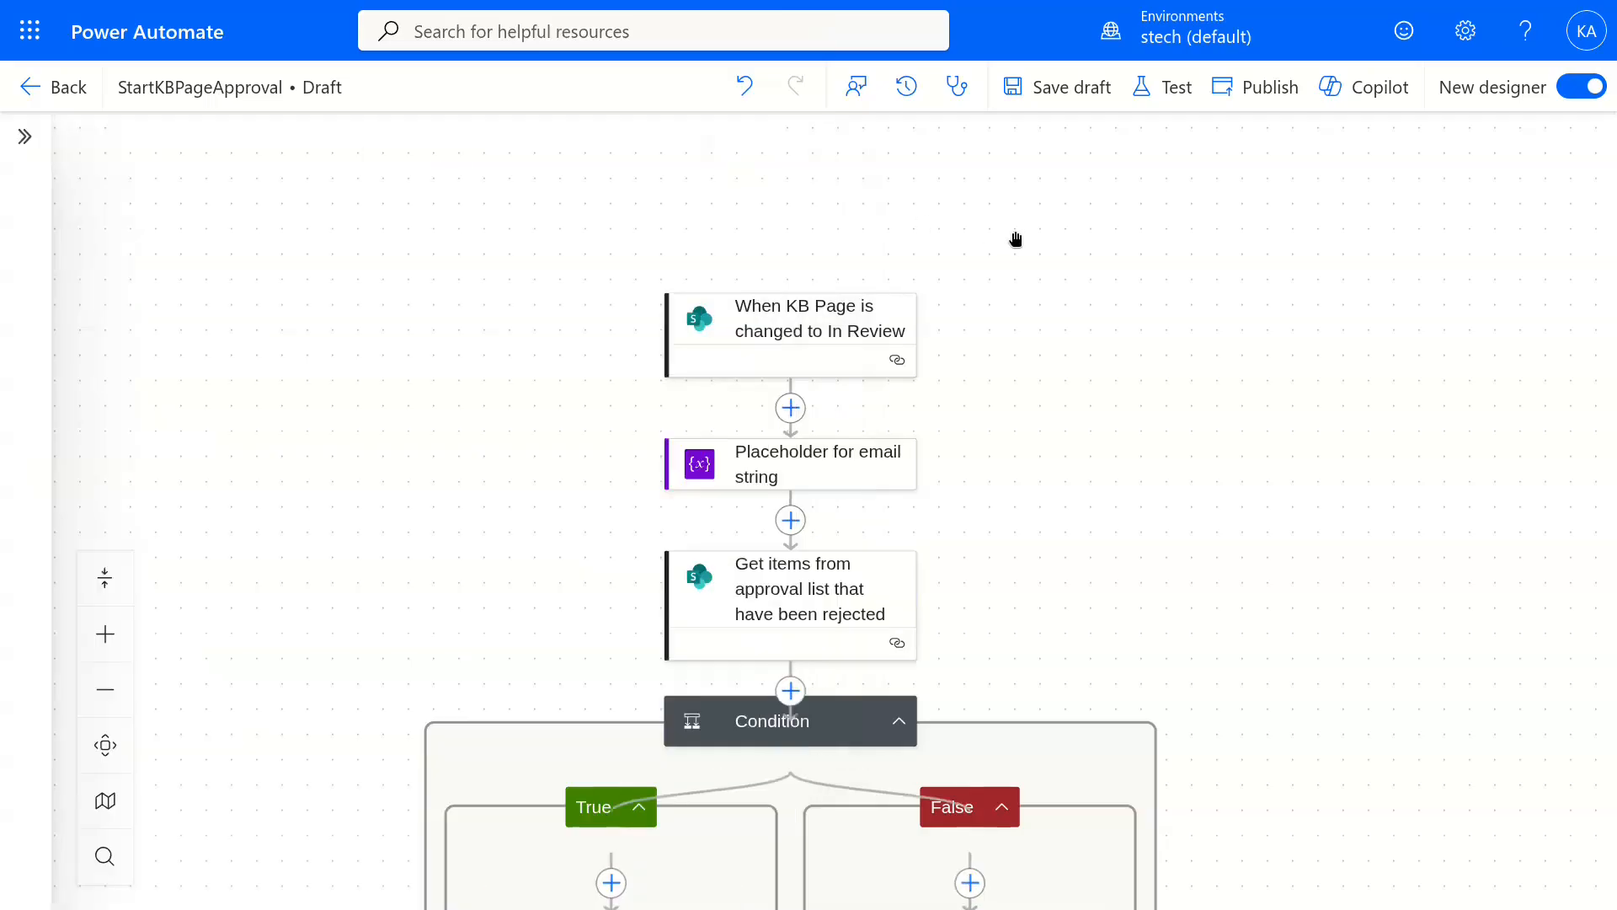
Rename the first Condition as "Check whether this is fresh approval submission".
scroll(996, 563, "down", 5)
left_click(772, 394)
double_click(430, 154)
type("Check whether this is fresh approval submission")
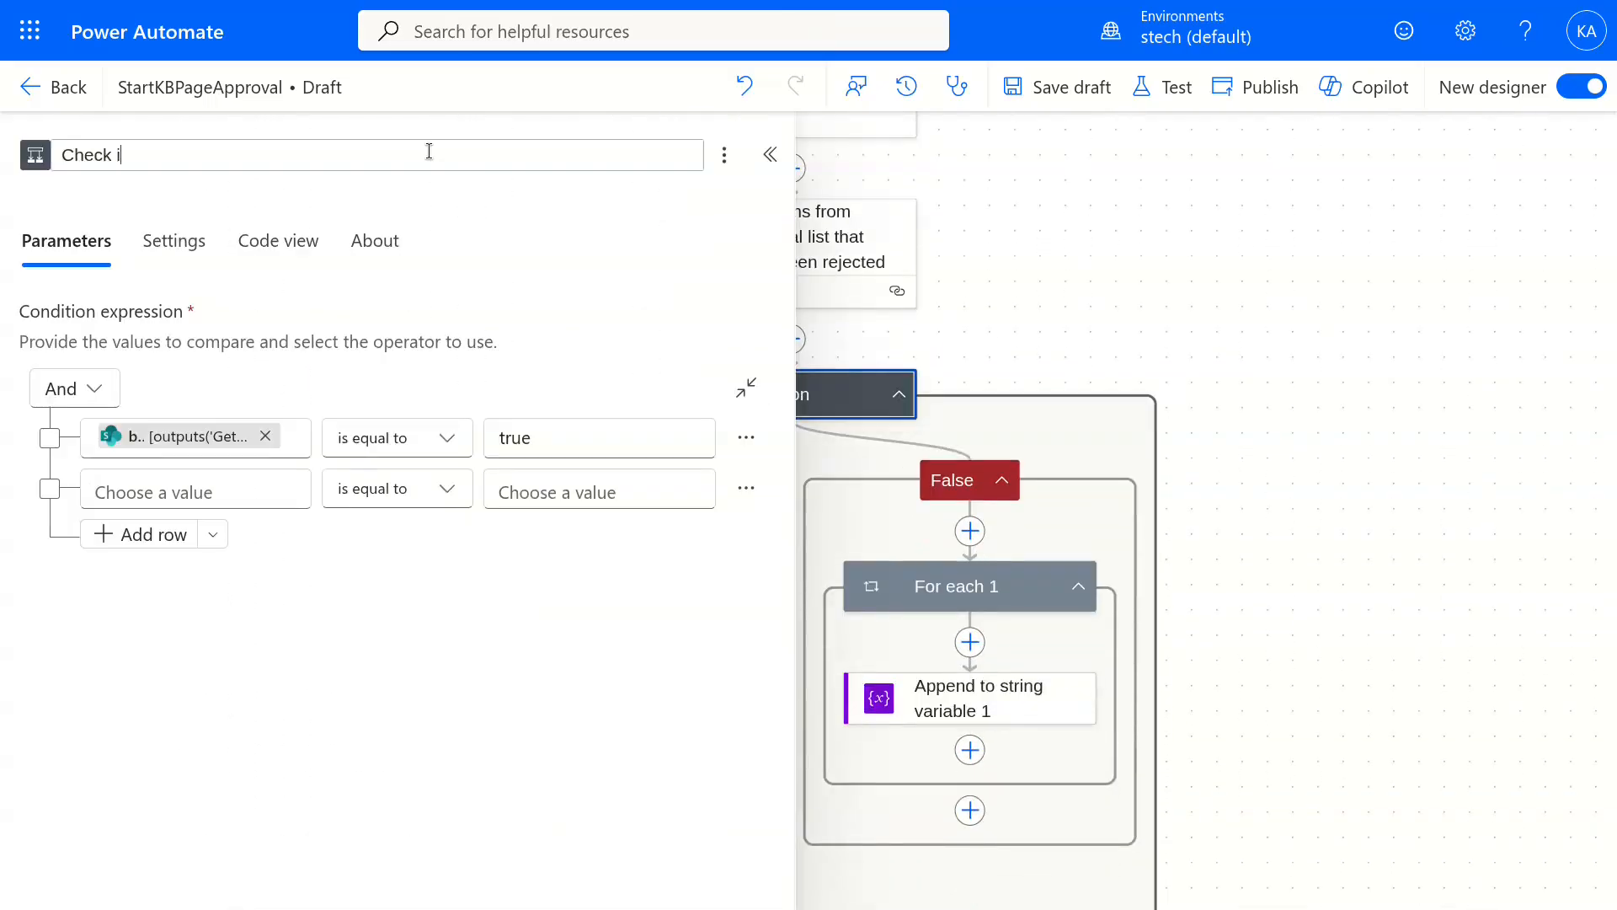
left_click(1084, 264)
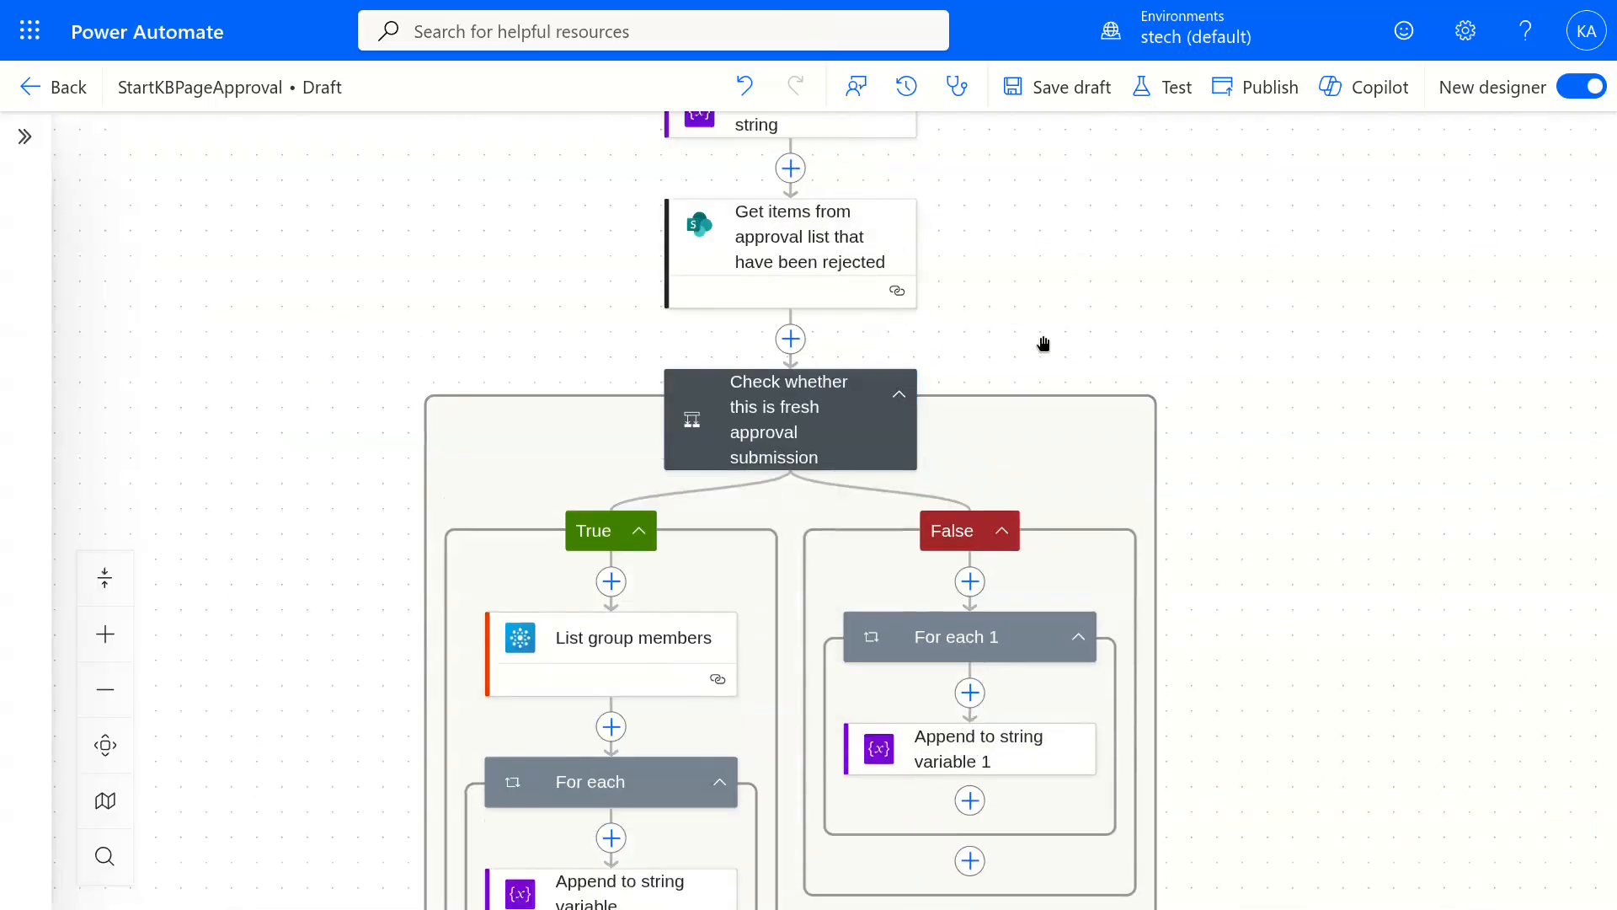
Rename the True branch's Append to string variable action as "Build email string (all approvers)".
scroll(1044, 343, "down", 4)
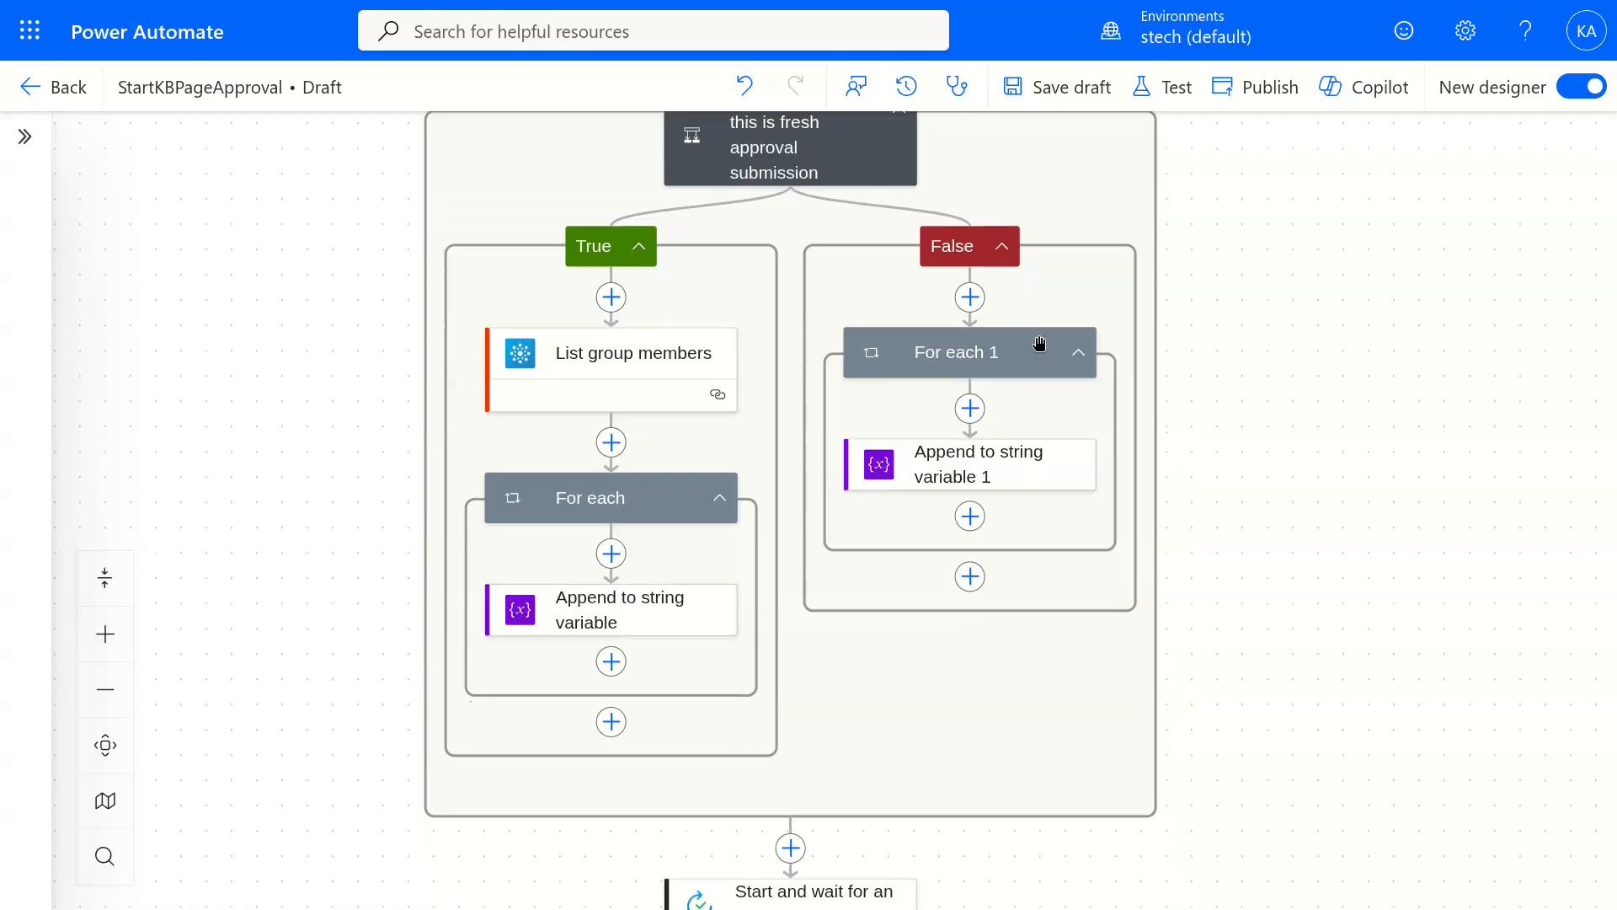
left_click(596, 619)
left_click(318, 155)
key("BackSpace")
key("BackSpace")
key("BackSpace")
key("BackSpace")
key("BackSpace")
key("BackSpace")
key("BackSpace")
key("BackSpace")
key("BackSpace")
key("BackSpace")
key("BackSpace")
key("BackSpace")
key("BackSpace")
key("BackSpace")
key("BackSpace")
key("BackSpace")
key("BackSpace")
key("BackSpace")
key("BackSpace")
key("BackSpace")
type("Build email string (all approvers)")
left_click(910, 455)
Rename Append to string variable 1 in the False branch as "Build email string (only approvers who rejected previously)".
left_click(865, 479)
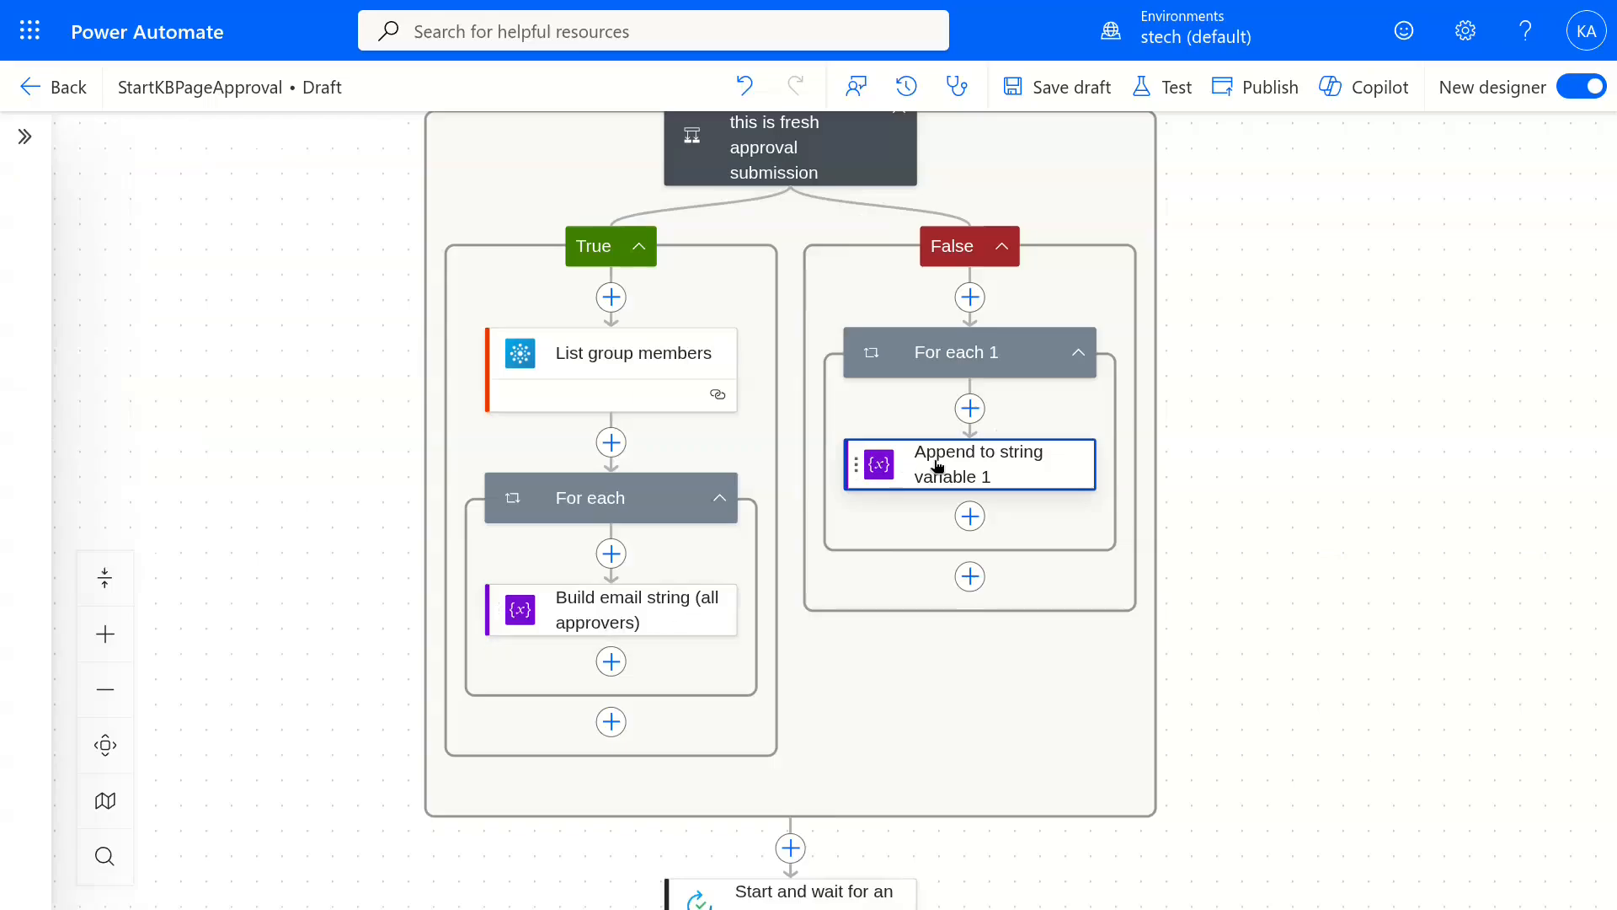
left_click(932, 469)
left_click(315, 156)
key("ctrl+a")
type("Build email string (all approvers)")
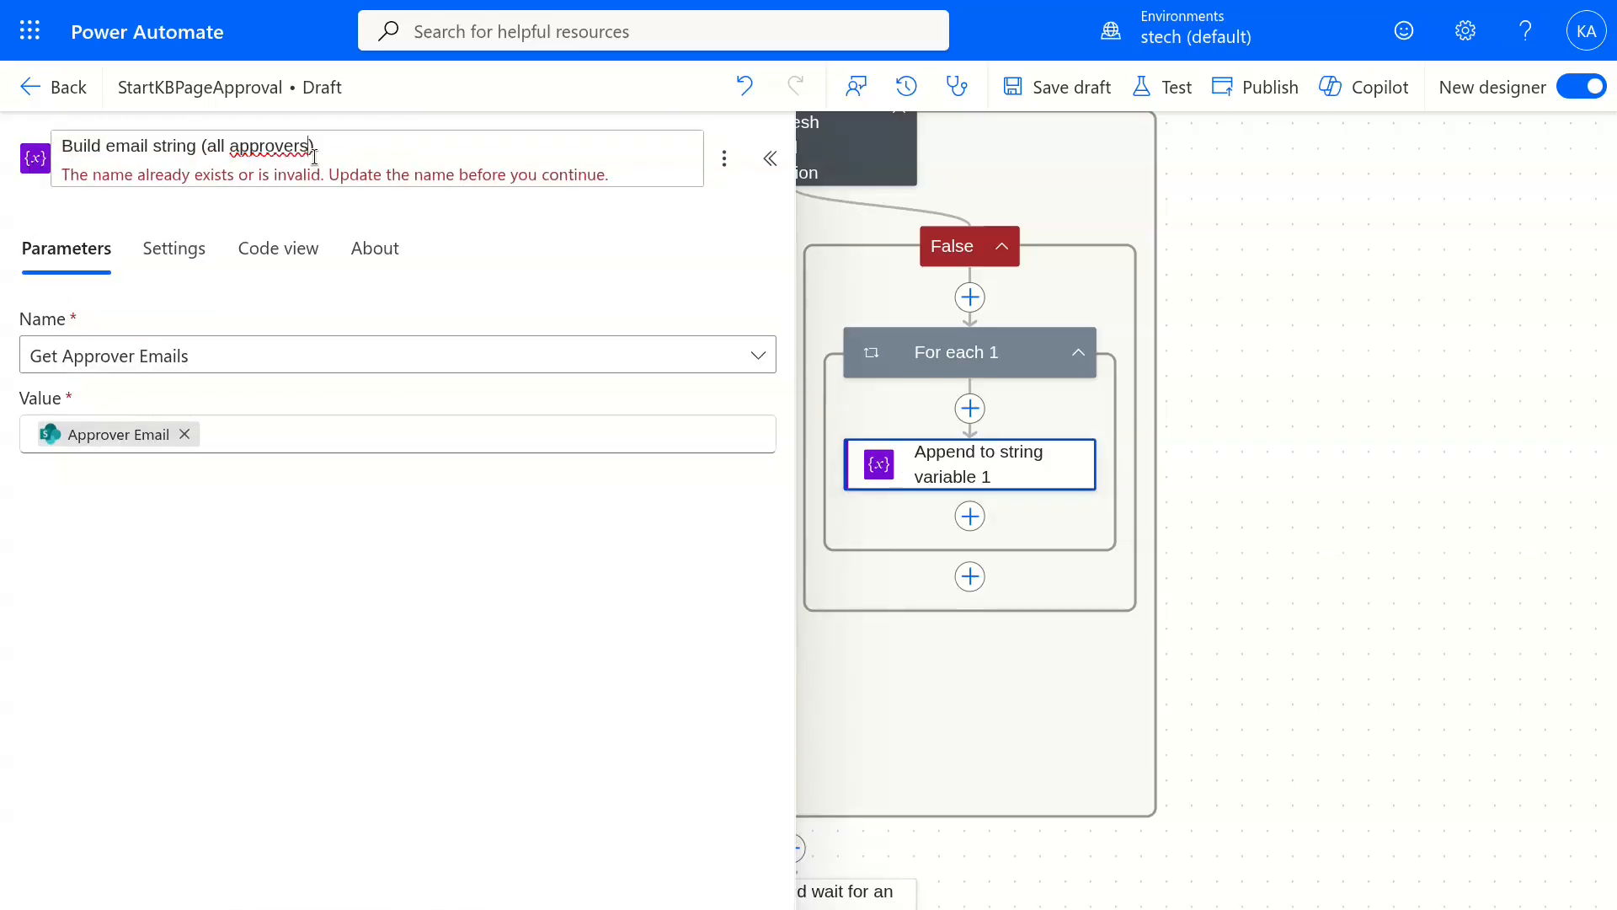
key("BackSpace")
key("BackSpace")
key("BackSpace")
type("only")
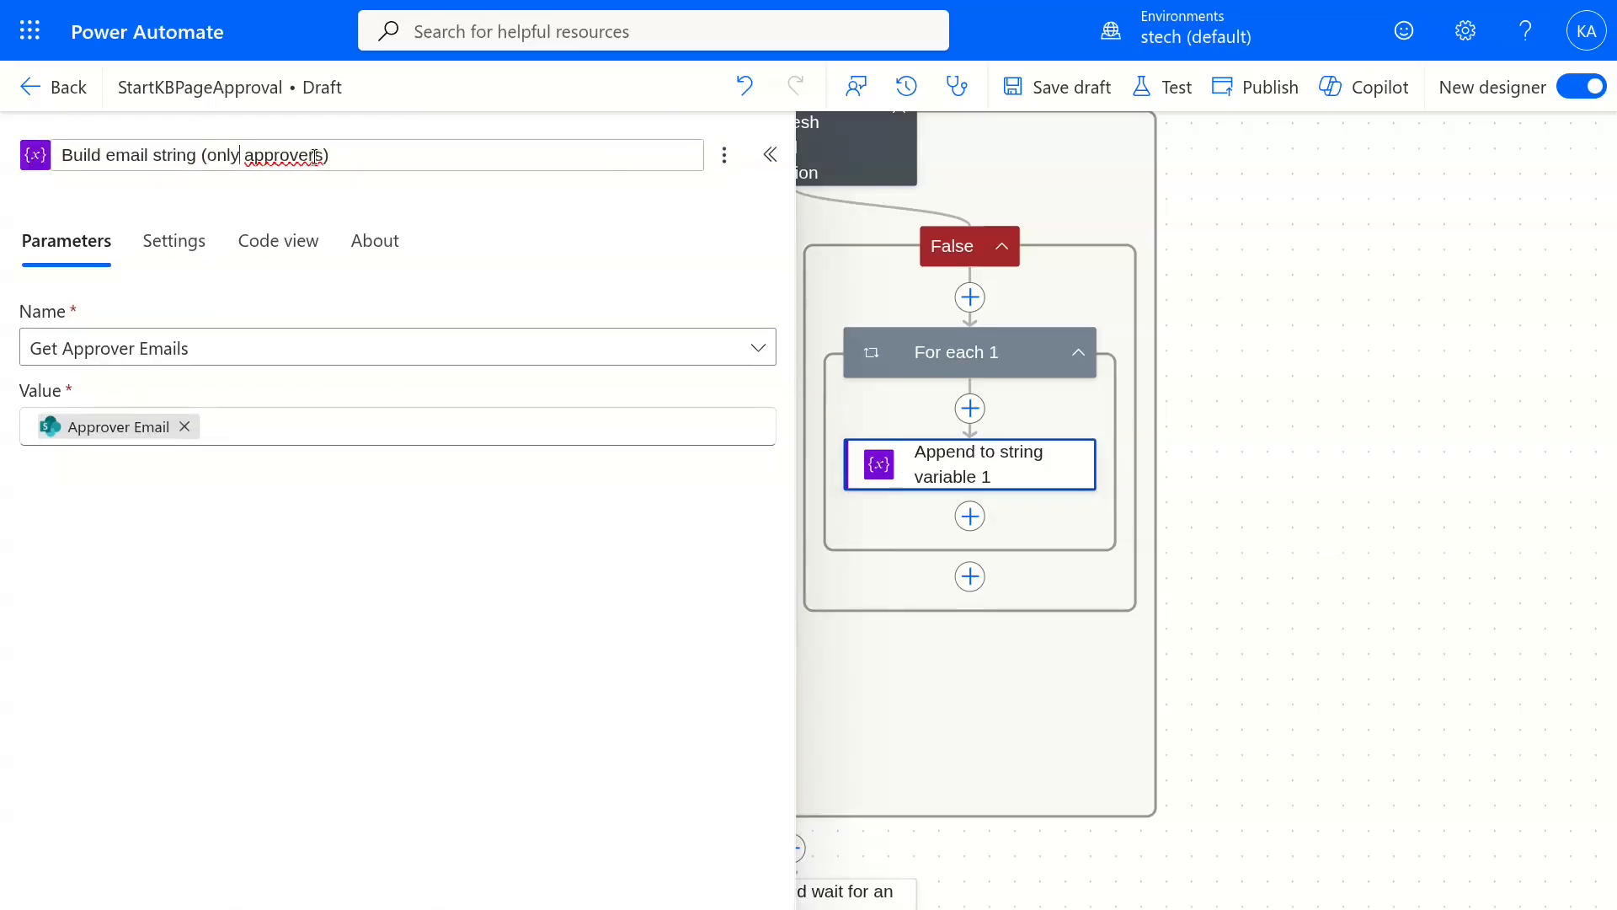
type(" approvers who rejected p")
key("ctrl+Left")
key("ctrl+Left")
key("ctrl+Left")
type("reviously")
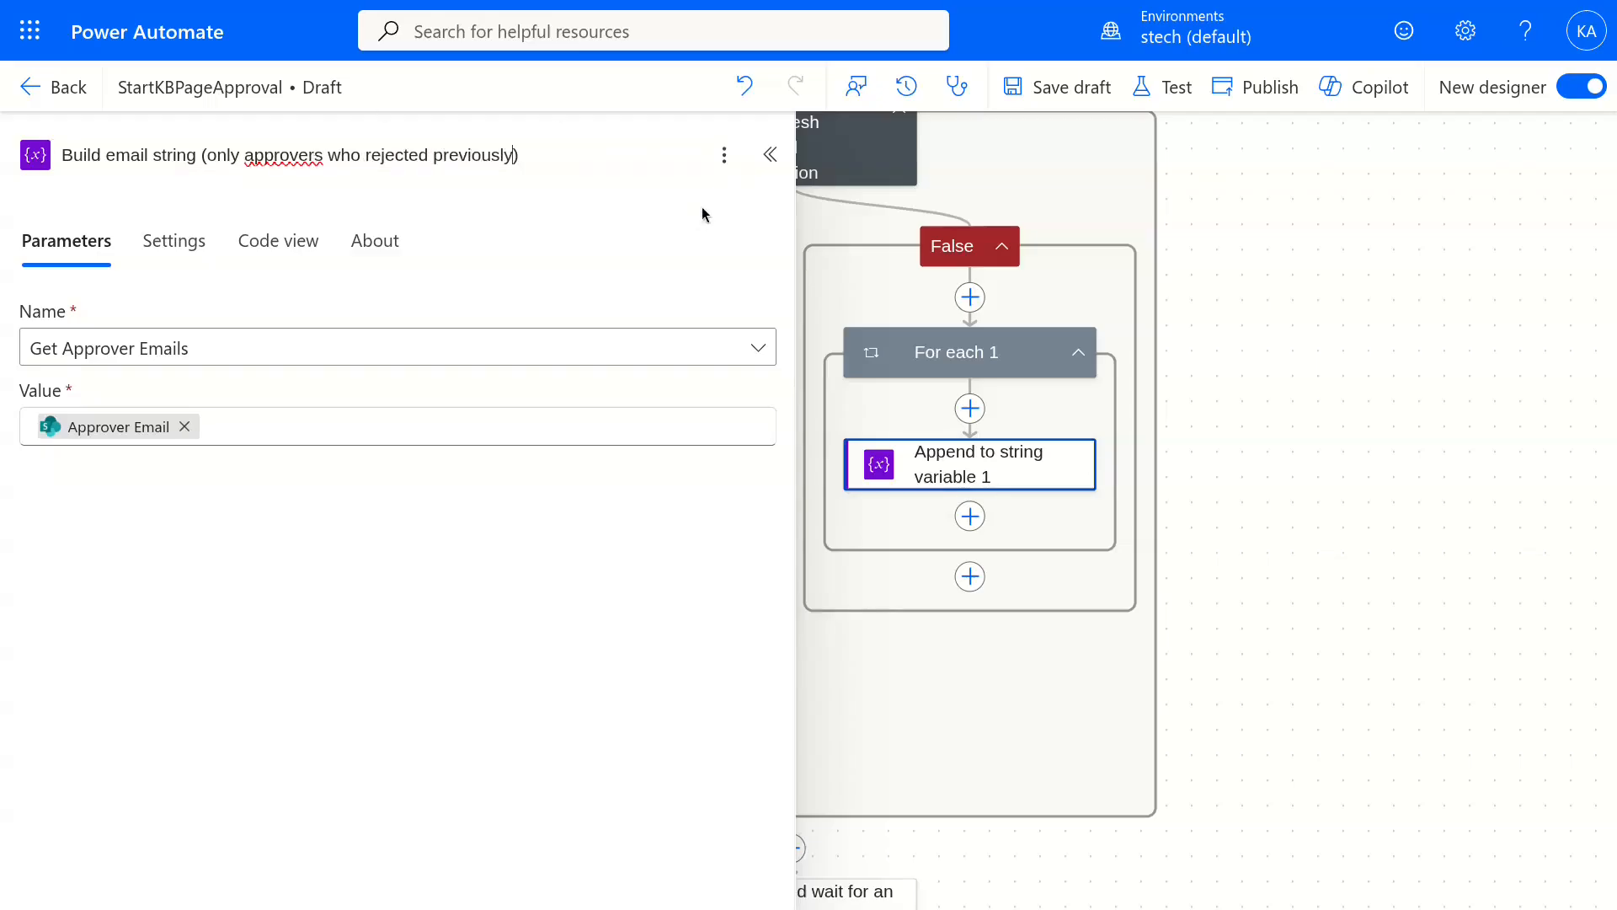
left_click(770, 154)
Rename the Create item action inside For each 2 as "Create approval items in approval log".
scroll(1261, 497, "down", 8)
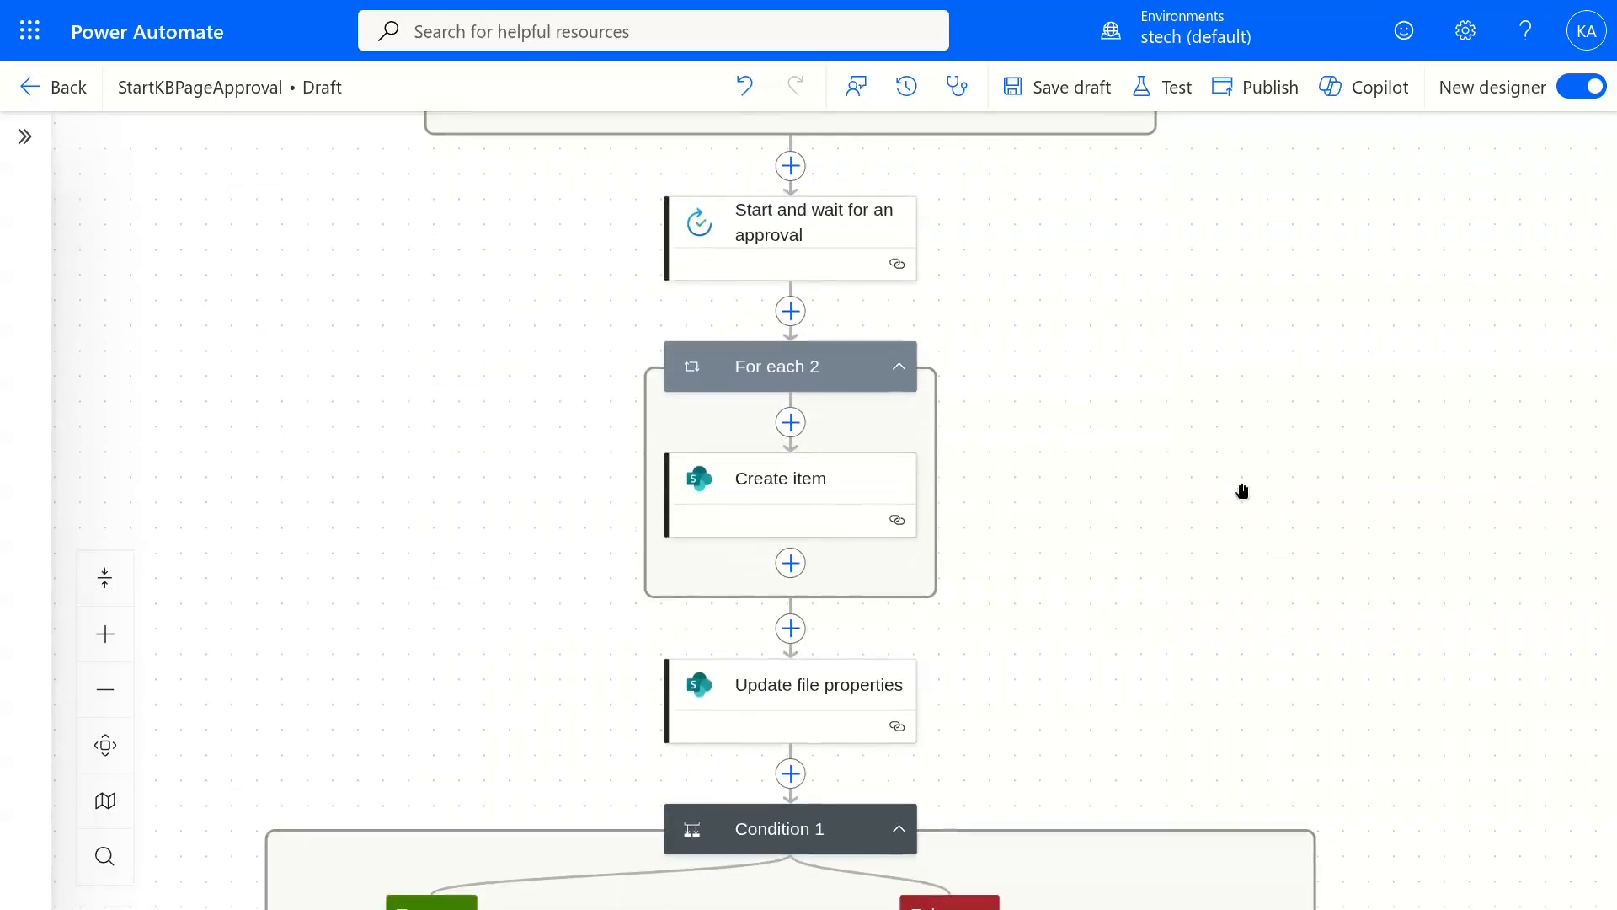
left_click(821, 489)
left_click(233, 154)
key("ctrl+Left")
type("approval items in approval log")
left_click(949, 300)
Rename the Update file properties action above Condition 1 as "Add filtered approval link to approval log".
left_click(819, 667)
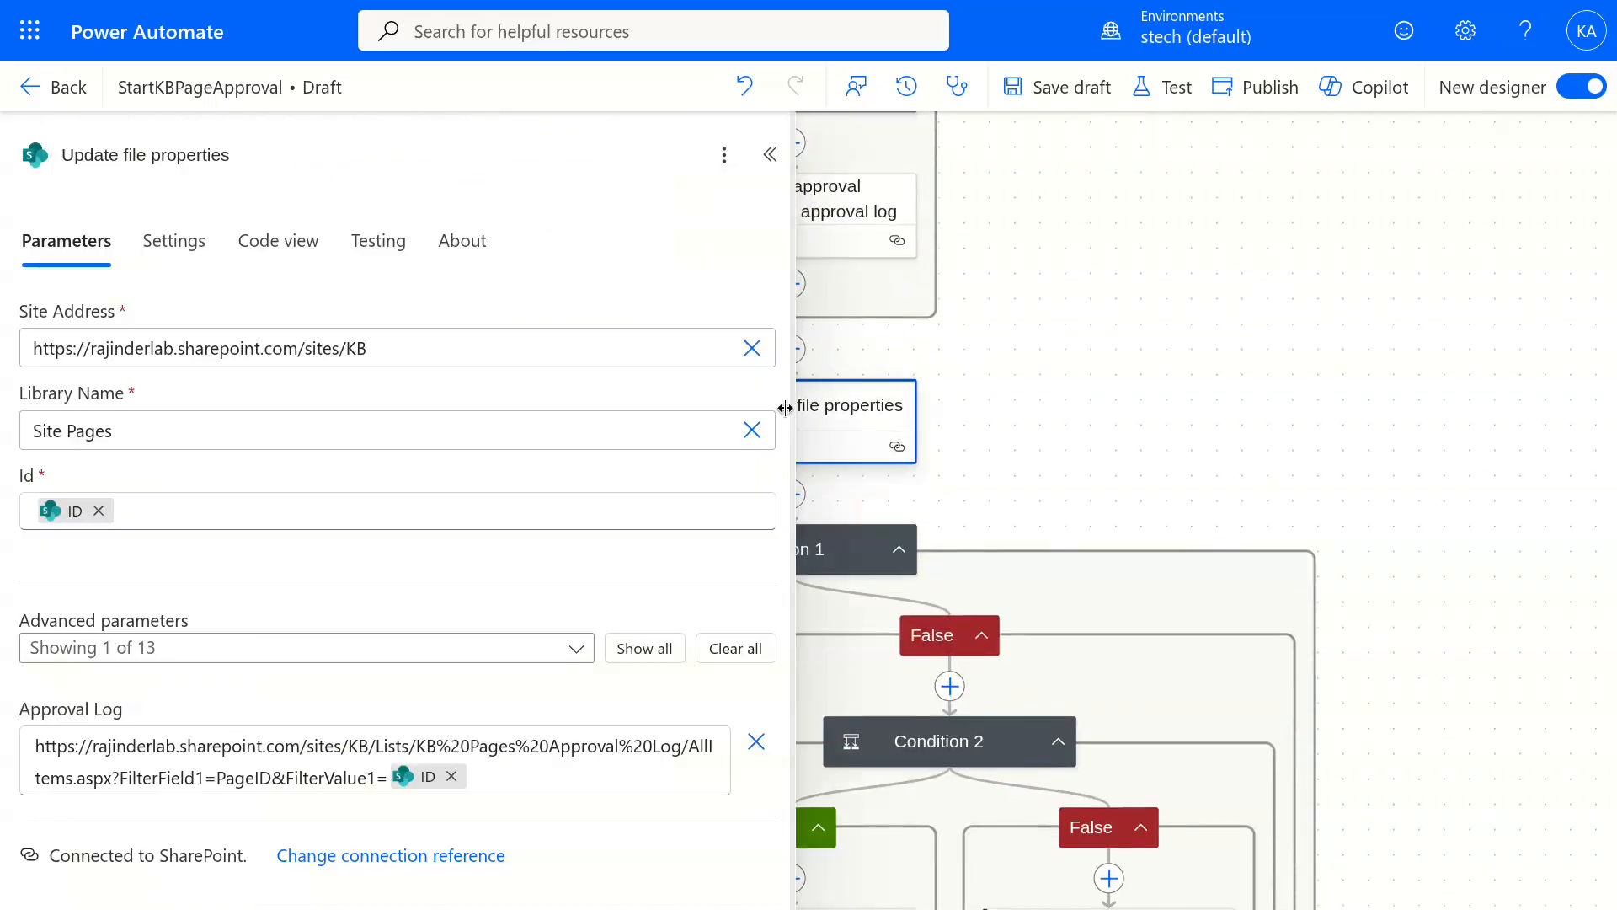
left_click(354, 159)
type("Add filtered approval link to approval log")
left_click(770, 154)
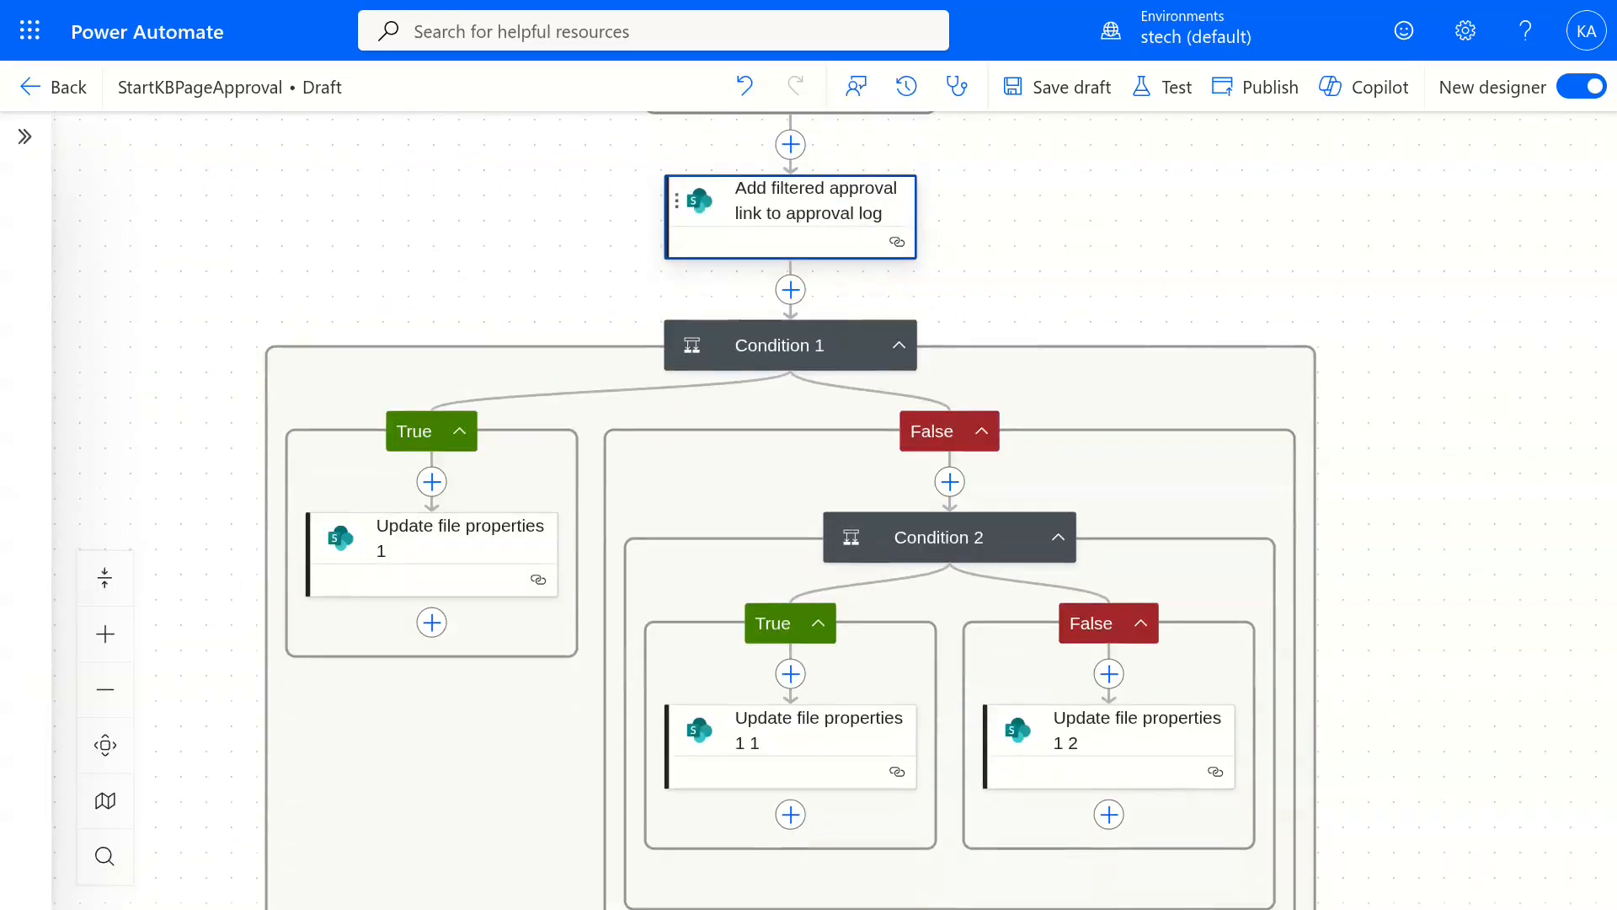
Rename Condition 1 as "Check if outcome was approved".
left_click(747, 349)
left_click(198, 159)
type("Check if outcome was approved")
left_click(205, 183)
left_click(867, 173)
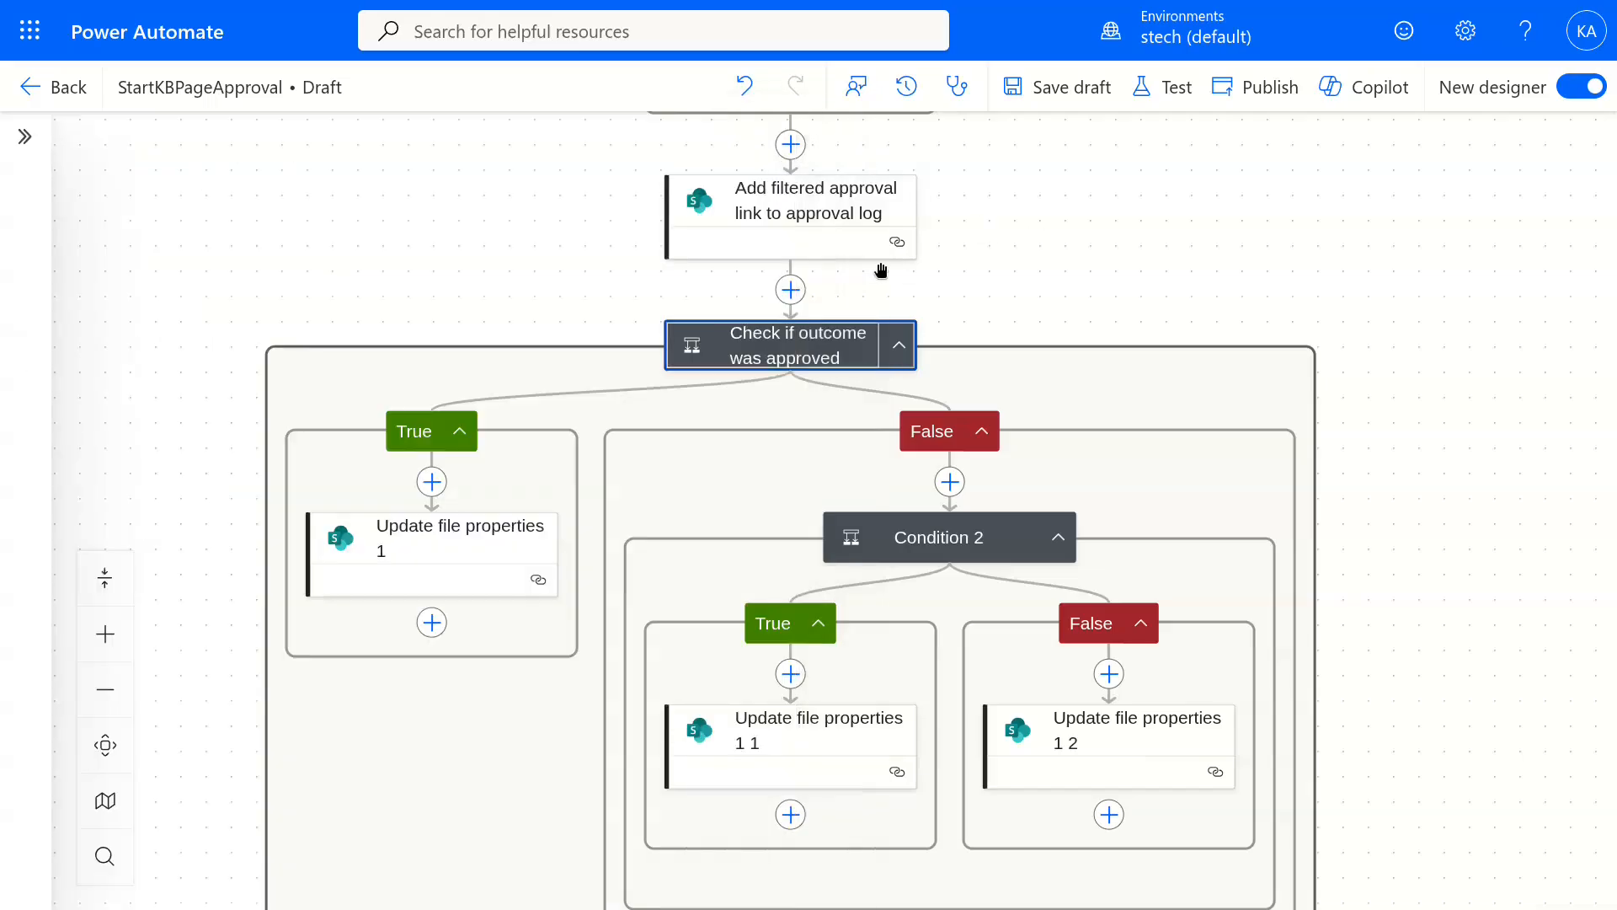
Rename Update file properties 1 in the outer True branch as "Update page status to approved and approval date".
left_click(383, 518)
key("BackSpace")
key("BackSpace")
key("BackSpace")
key("BackSpace")
key("BackSpace")
key("BackSpace")
key("BackSpace")
key("BackSpace")
key("BackSpace")
key("BackSpace")
key("BackSpace")
type("page status to approved and approval date")
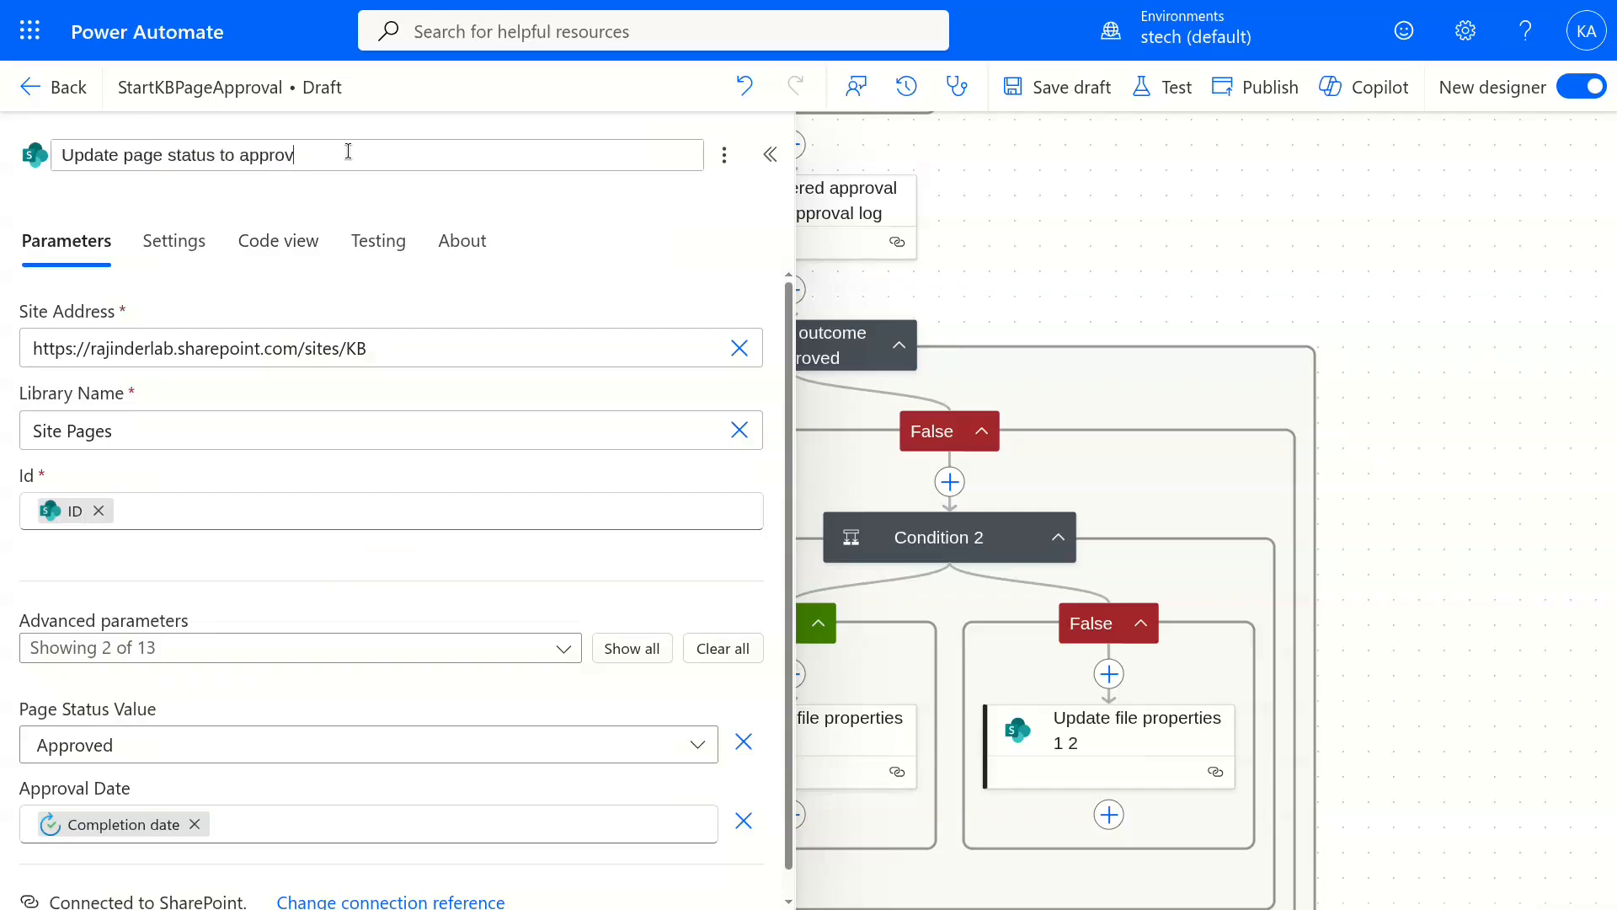
left_click(770, 154)
Rename Update file properties 1 1 in Condition 2's True branch as "Update page status to draft".
left_click(748, 765)
left_click(312, 154)
key("BackSpace")
key("BackSpace")
key("BackSpace")
key("BackSpace")
key("BackSpace")
key("BackSpace")
key("BackSpace")
key("BackSpace")
key("BackSpace")
key("BackSpace")
key("BackSpace")
key("BackSpace")
key("BackSpace")
key("BackSpace")
key("BackSpace")
key("BackSpace")
key("BackSpace")
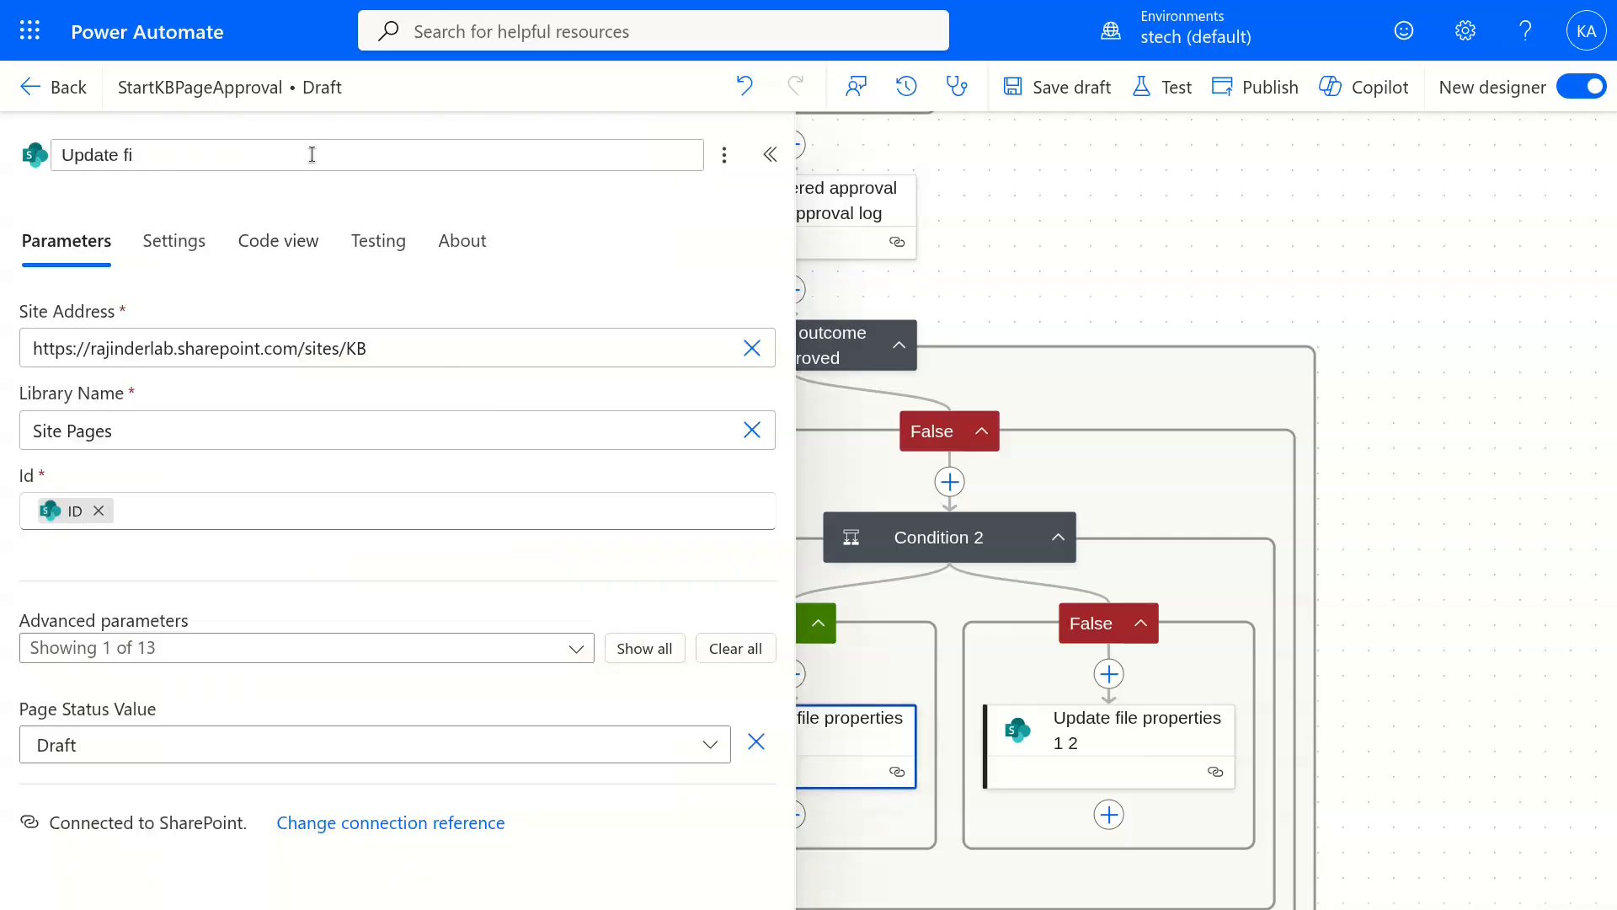
type("page status")
left_click(770, 154)
Rename Update file properties 1 2 in Condition 2's False branch as "Update page status to cancelled".
left_click(1112, 741)
left_click(328, 148)
key("BackSpace")
key("BackSpace")
key("BackSpace")
key("BackSpace")
key("BackSpace")
key("BackSpace")
key("BackSpace")
key("BackSpace")
key("BackSpace")
key("BackSpace")
key("BackSpace")
key("BackSpace")
key("BackSpace")
key("BackSpace")
key("BackSpace")
key("BackSpace")
key("BackSpace")
key("BackSpace")
key("BackSpace")
type("poae status to cancelled")
left_click(770, 154)
Rename Condition 2 as "Check if outcome was rejected".
left_click(949, 536)
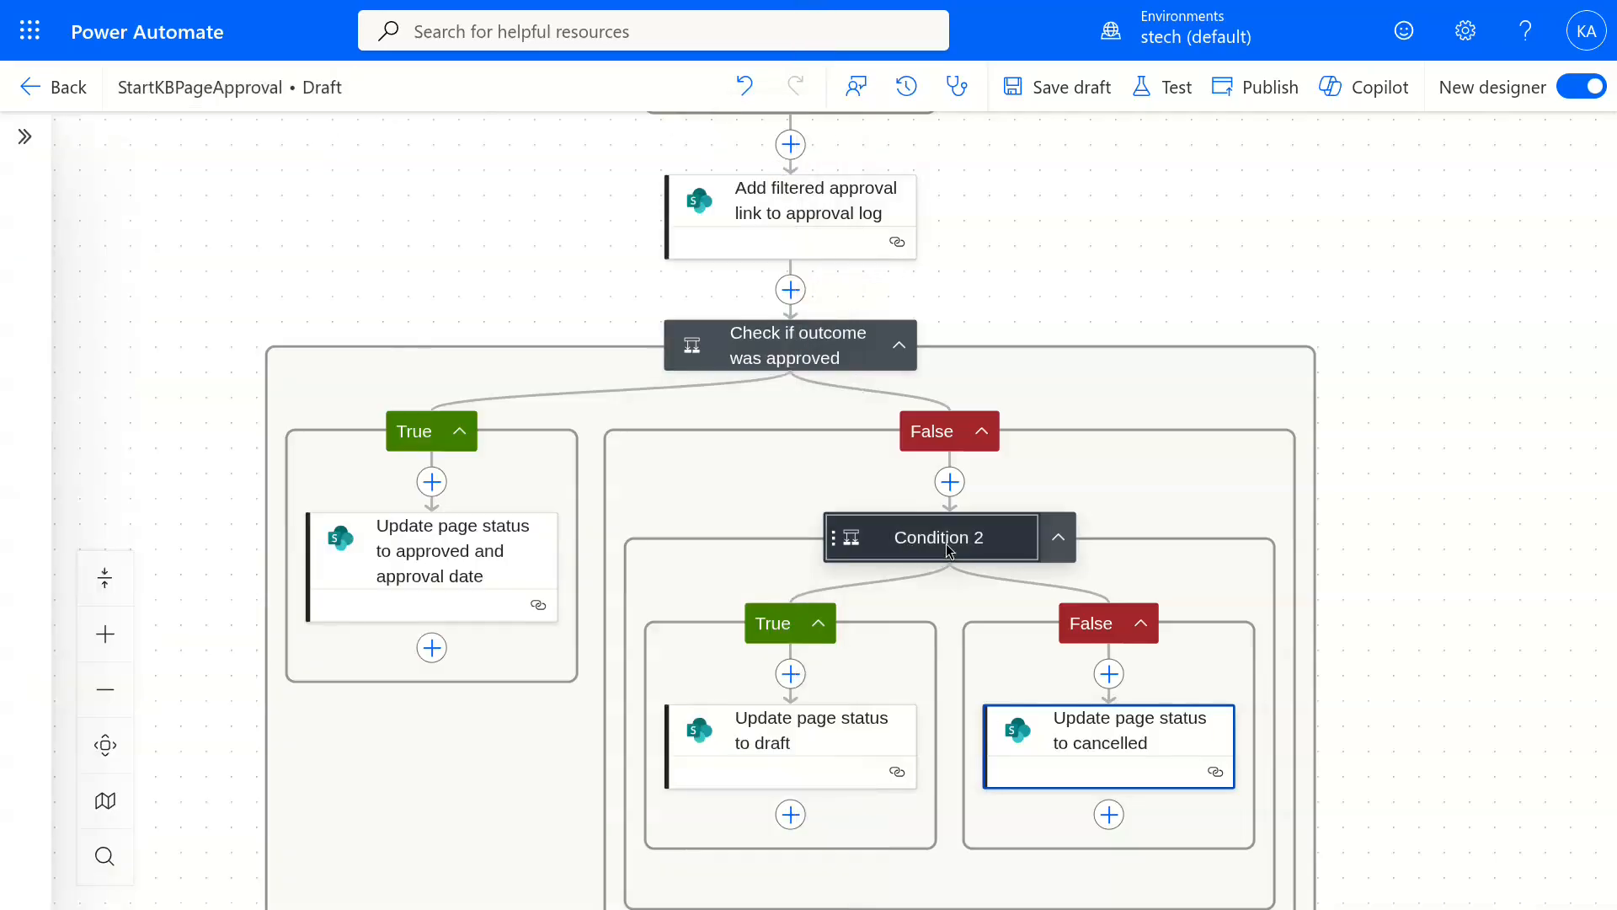
key("BackSpace")
key("BackSpace")
key("BackSpace")
key("BackSpace")
key("BackSpace")
key("BackSpace")
key("BackSpace")
type("tcome was rejected")
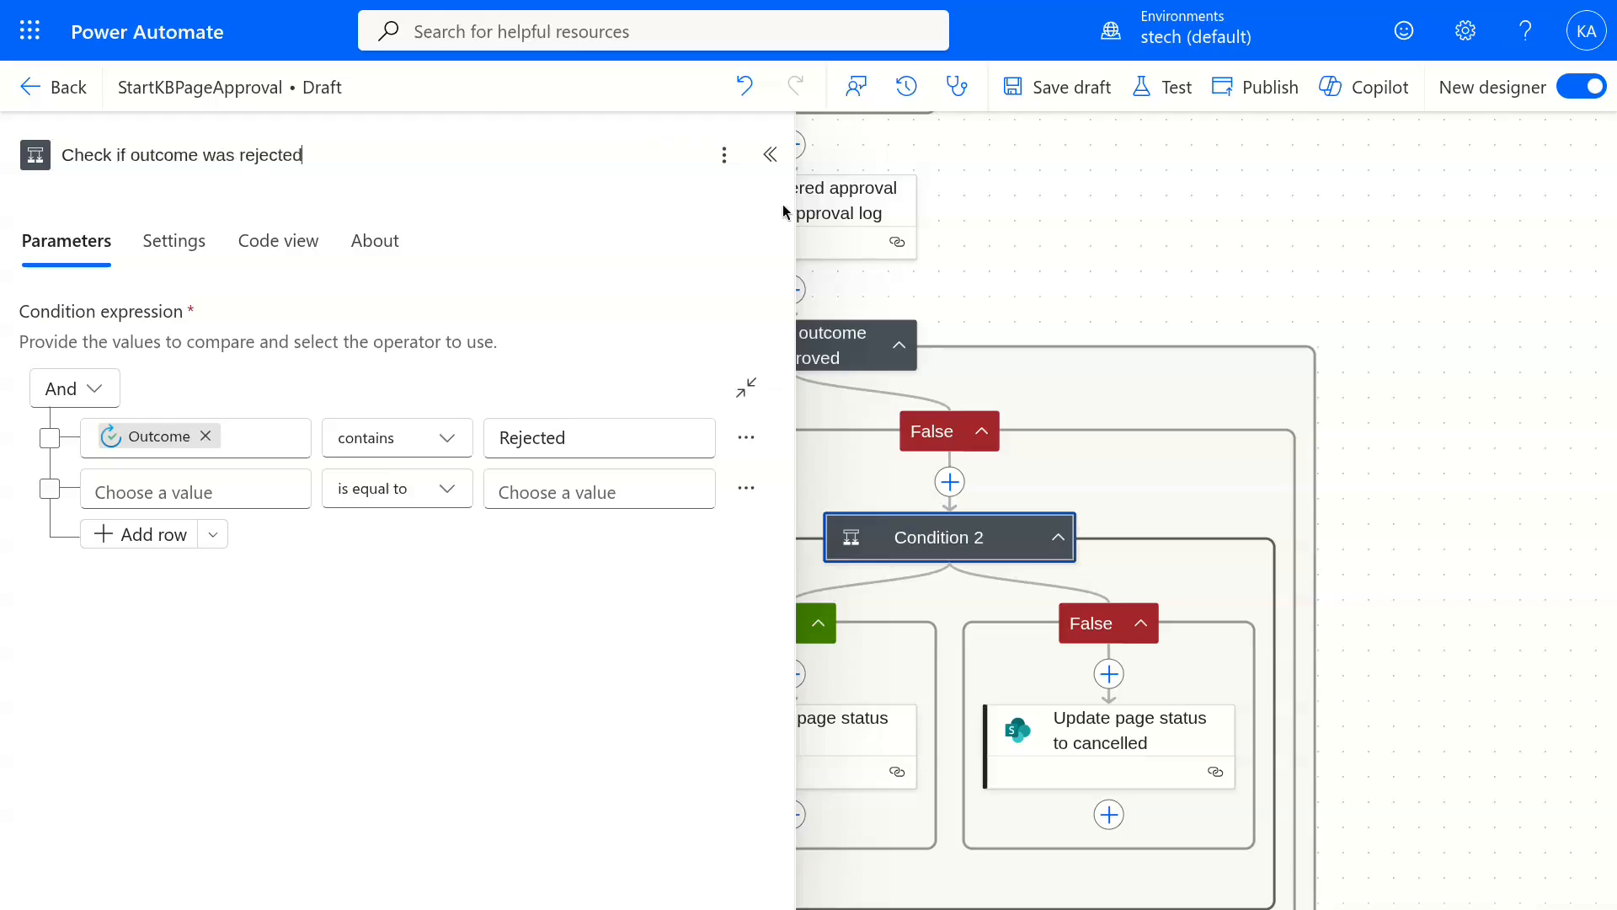
left_click(770, 154)
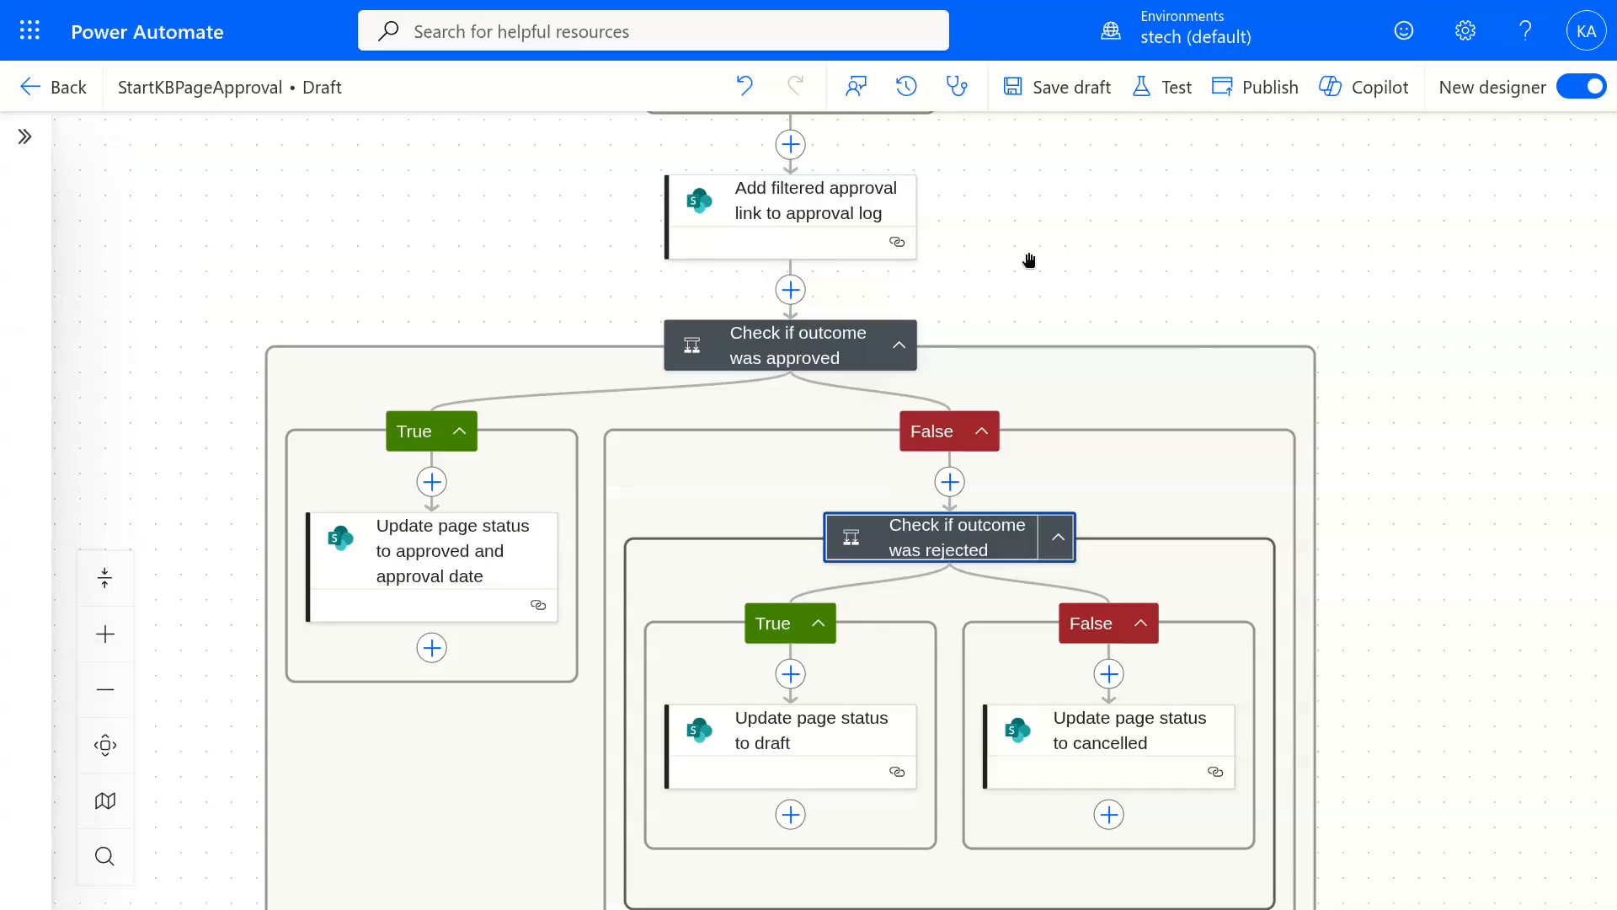
Save the StartKBPageApproval flow as a draft.
scroll(1397, 506, "up", 8)
scroll(1399, 506, "up", 10)
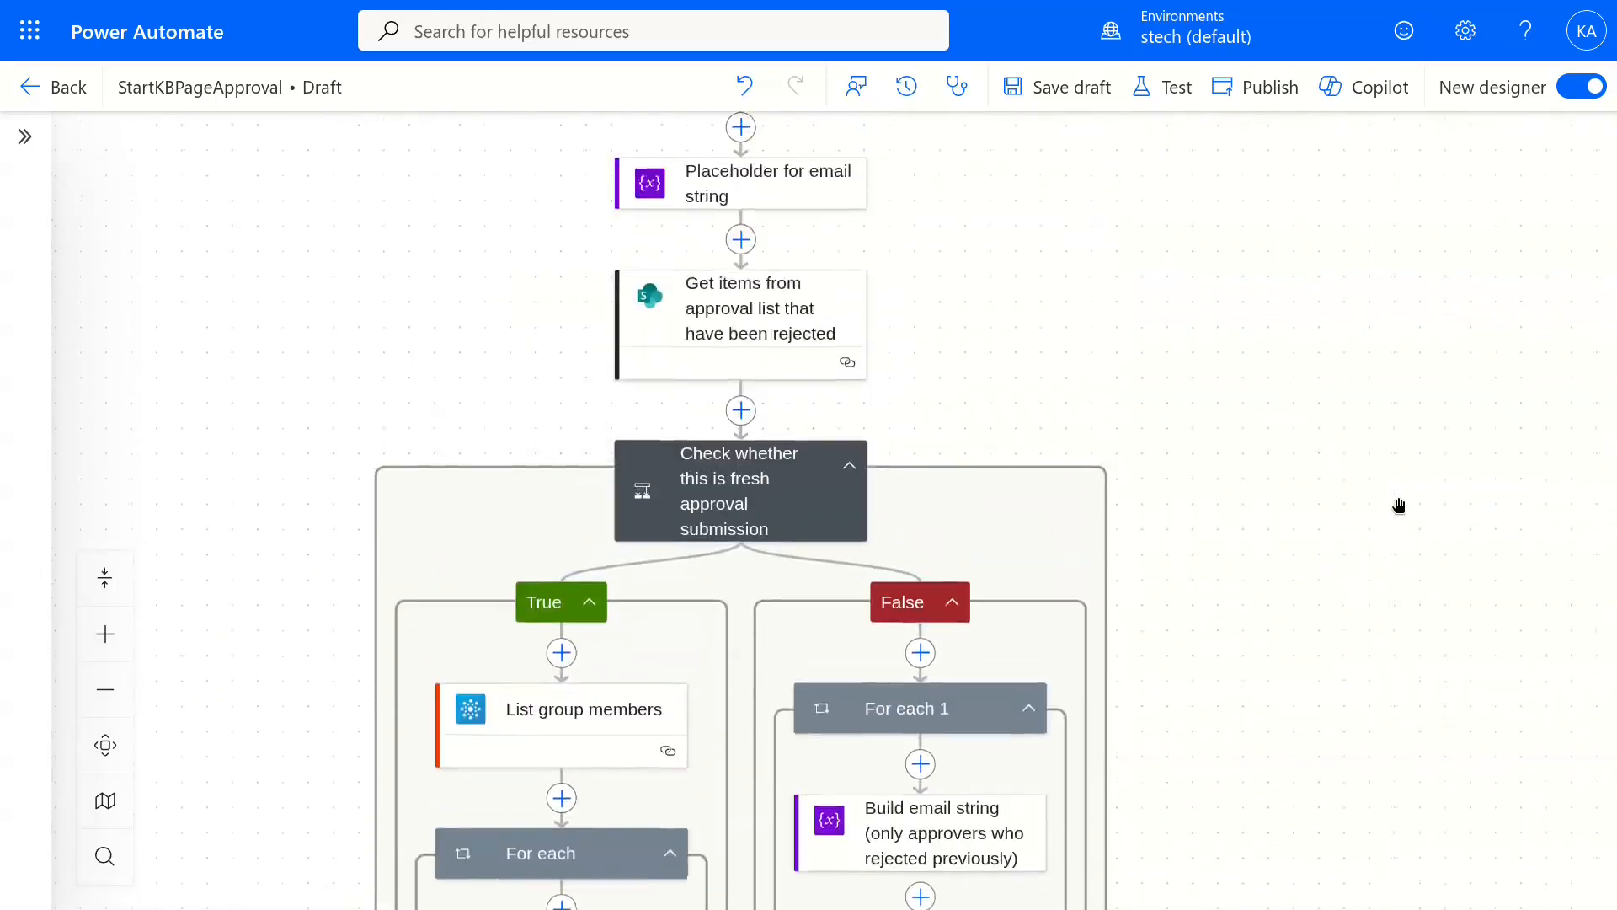
left_click(1077, 100)
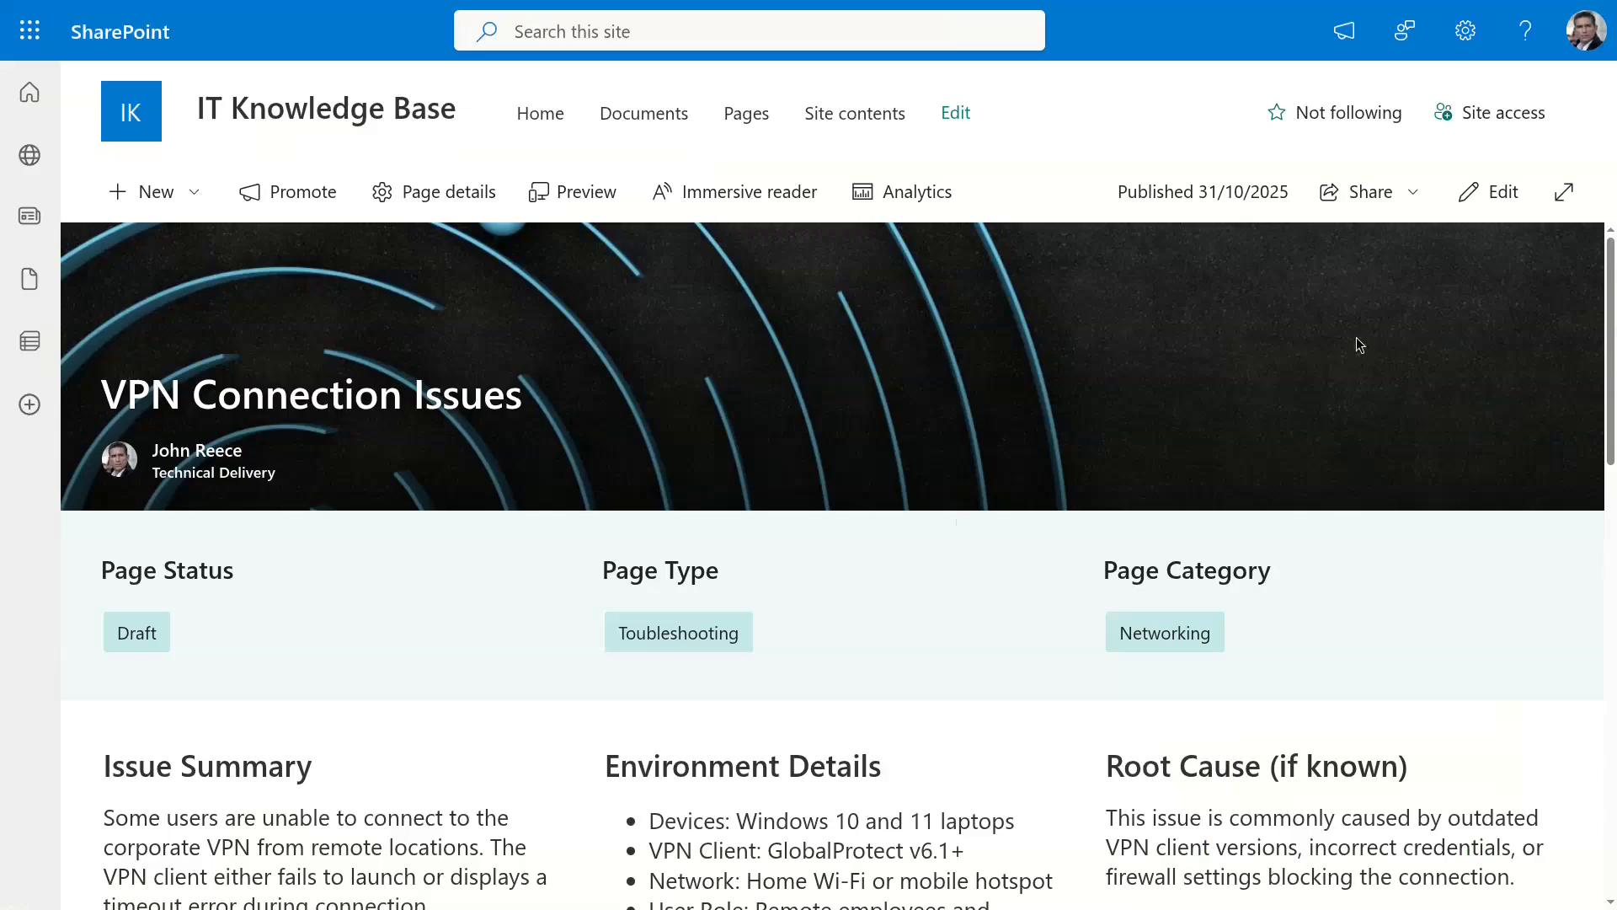
In SharePoint, set the VPN Connection Issues page's Page Status to In Review and republish the page.
left_click(1488, 197)
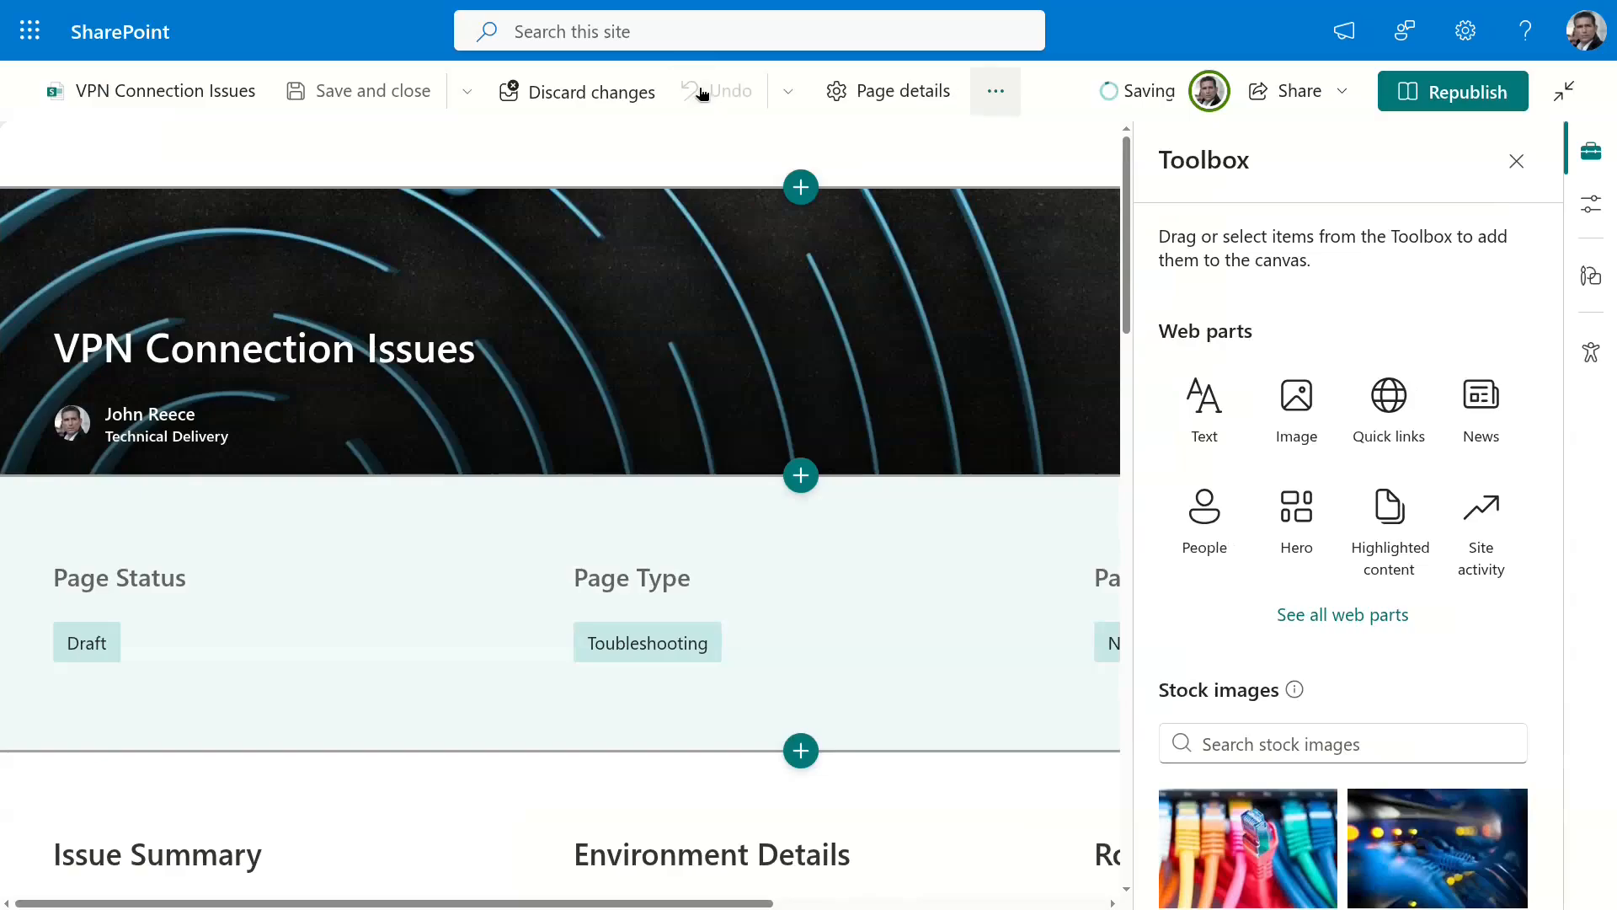
left_click(902, 95)
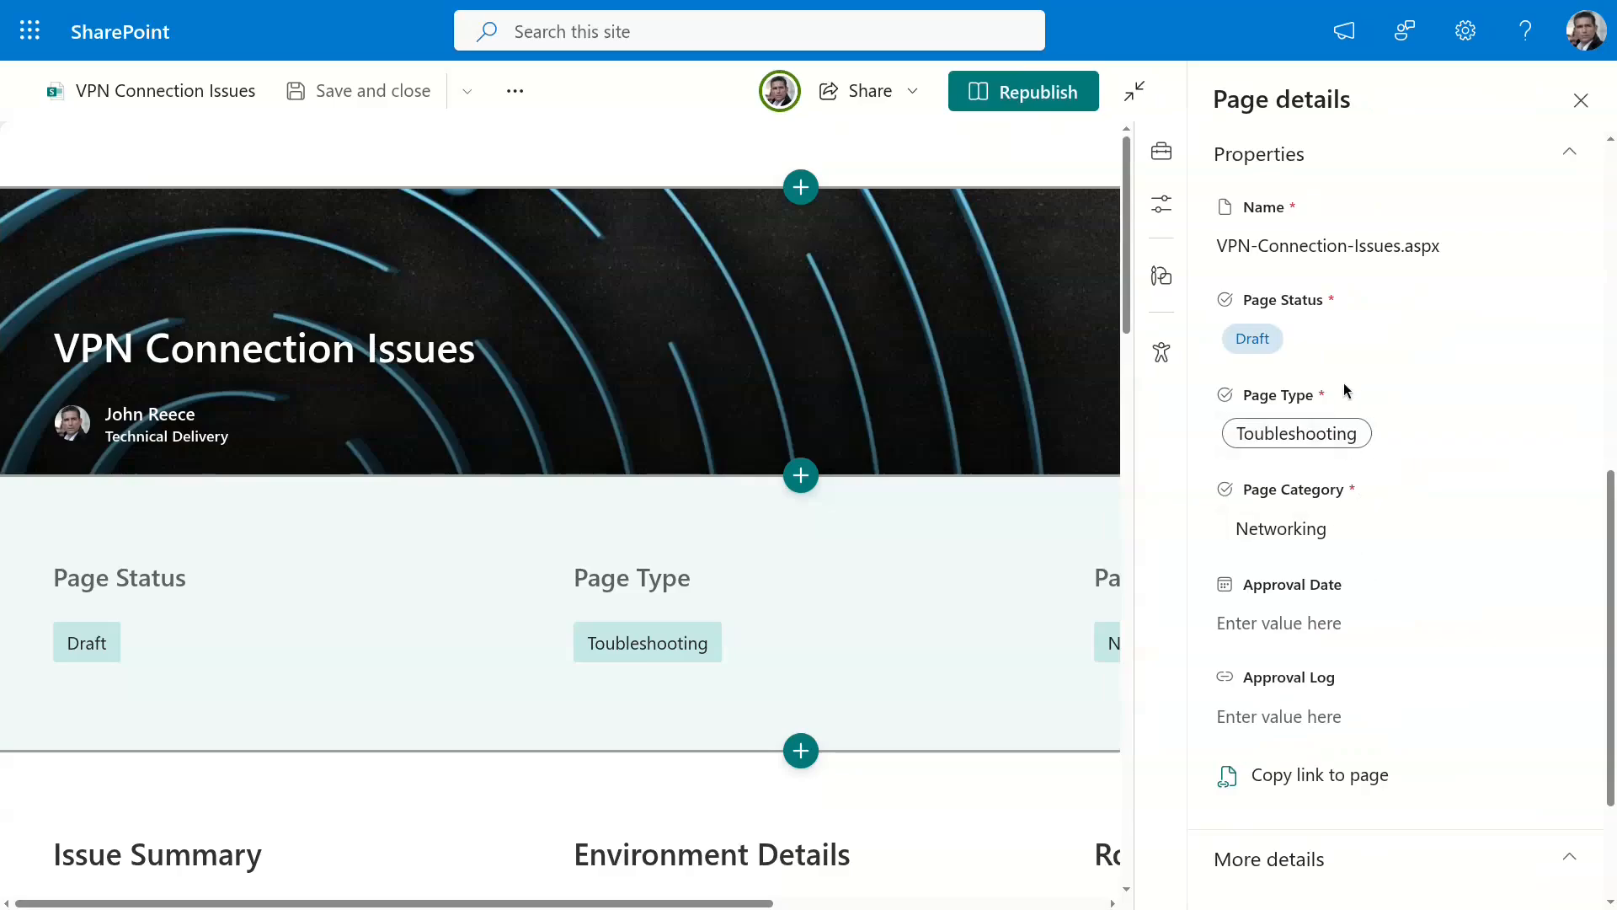
left_click(1357, 354)
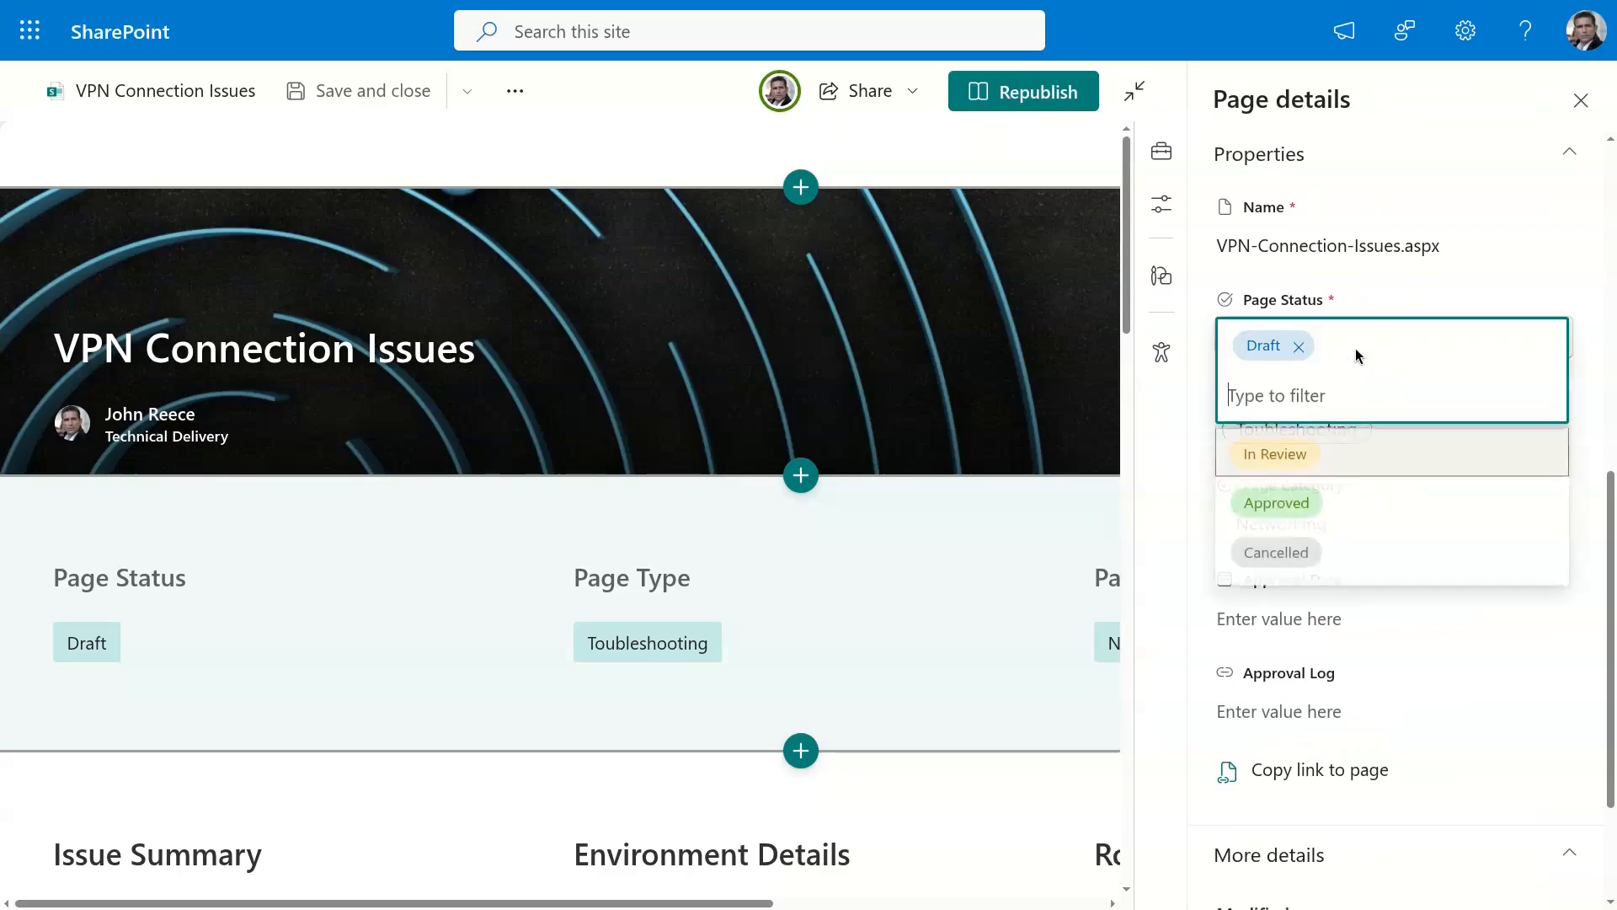
left_click(1291, 446)
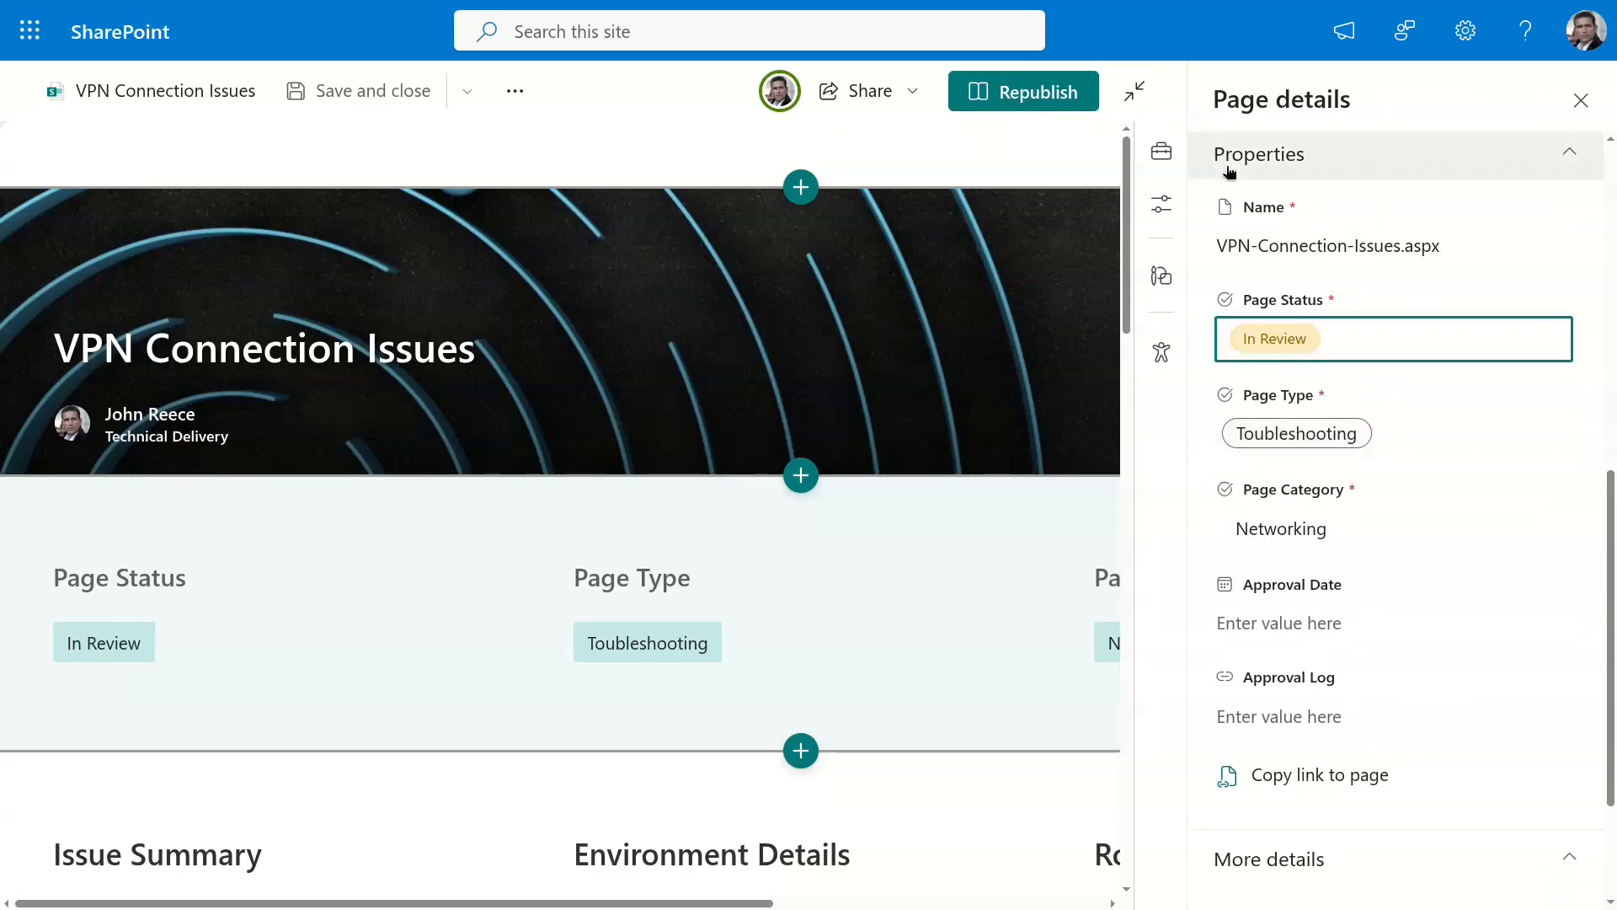
left_click(1039, 97)
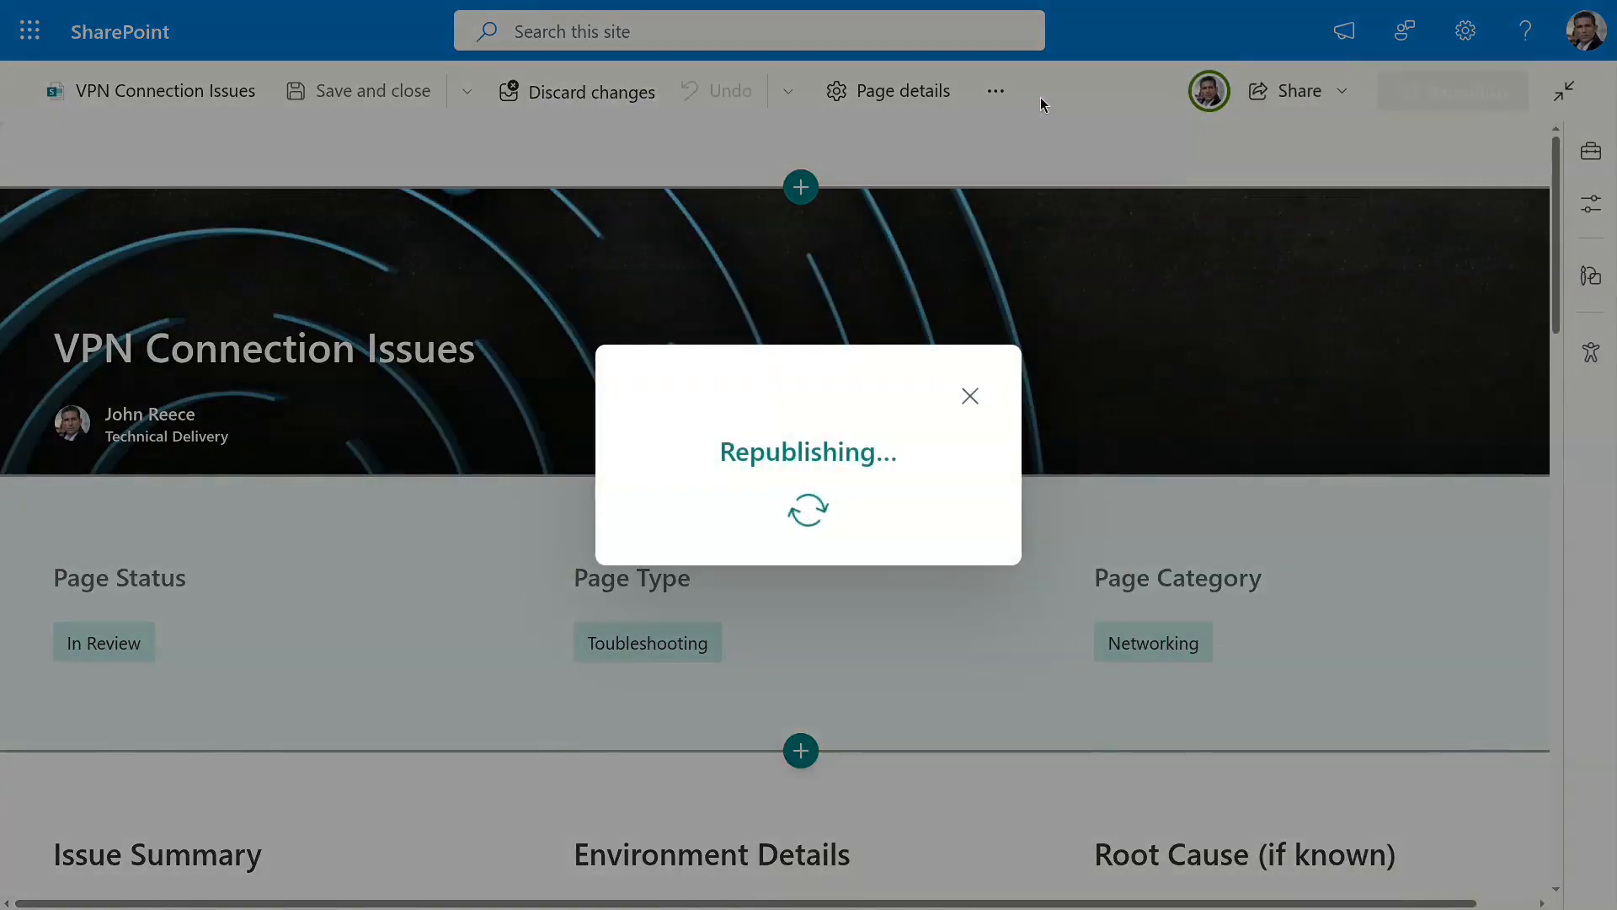
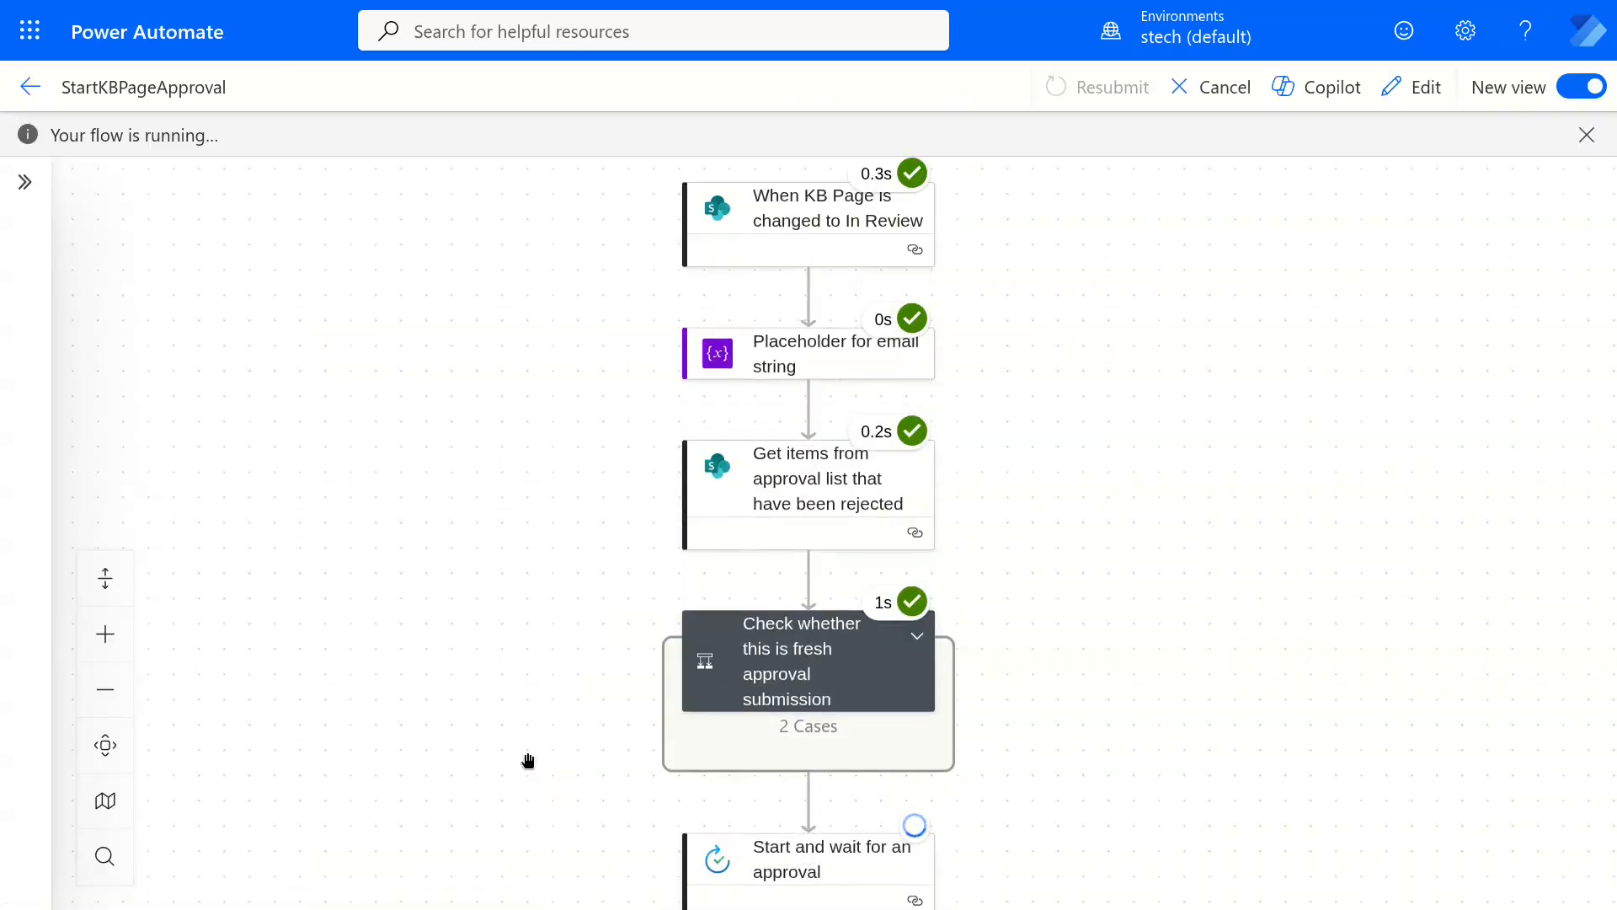
In the StartKBPageApproval run, check the status of the Start and wait for an approval action.
scroll(528, 760, "down", 5)
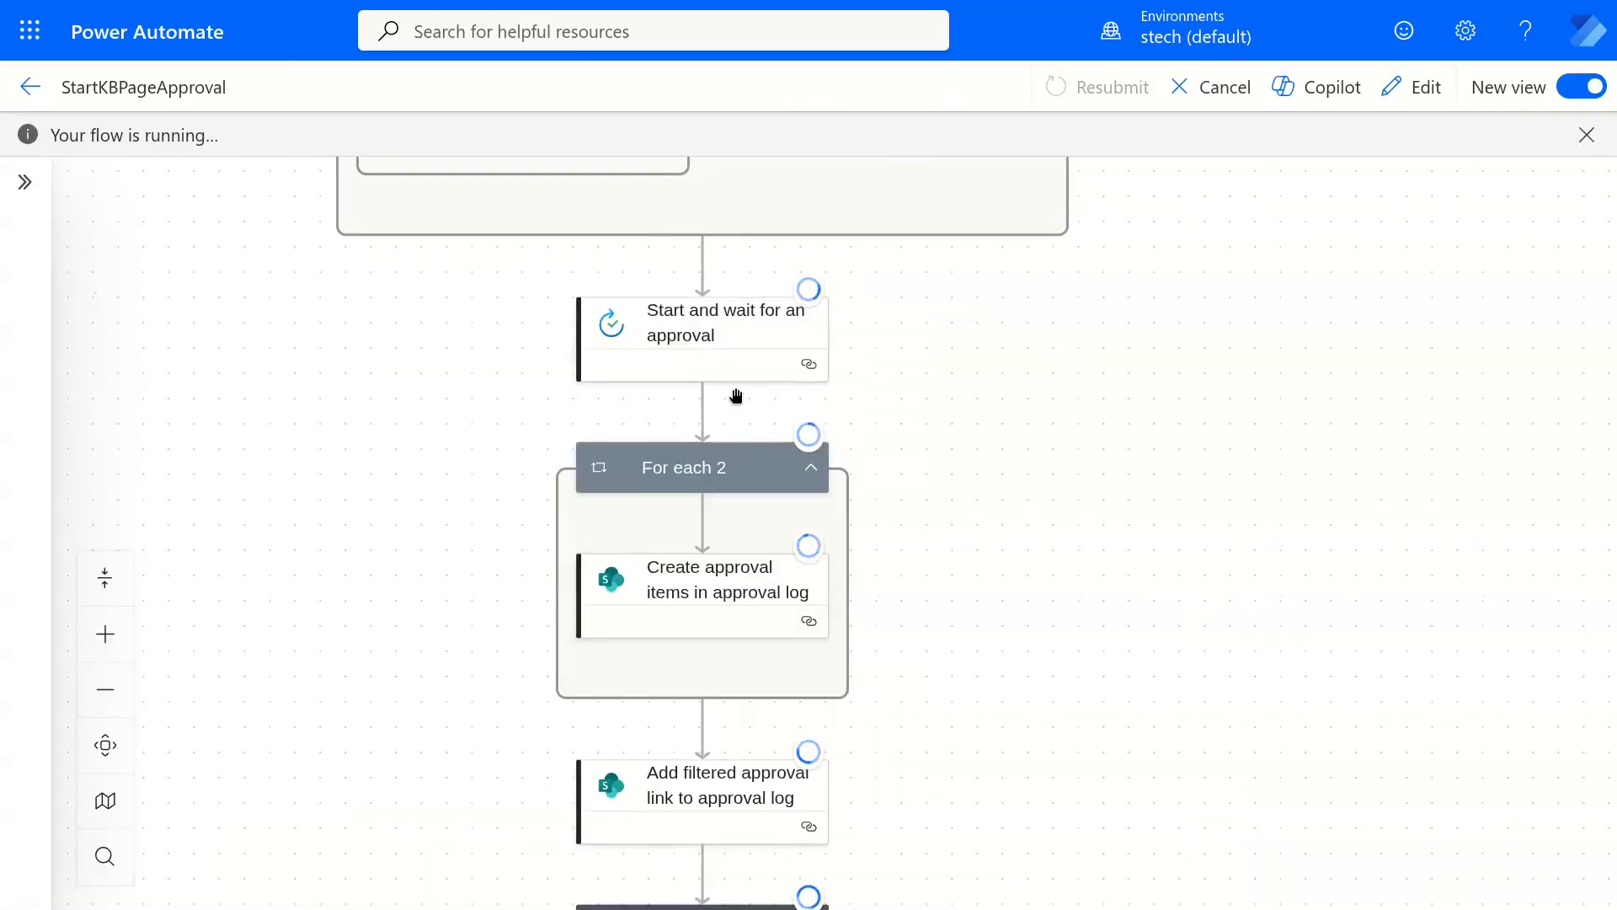
left_click(737, 327)
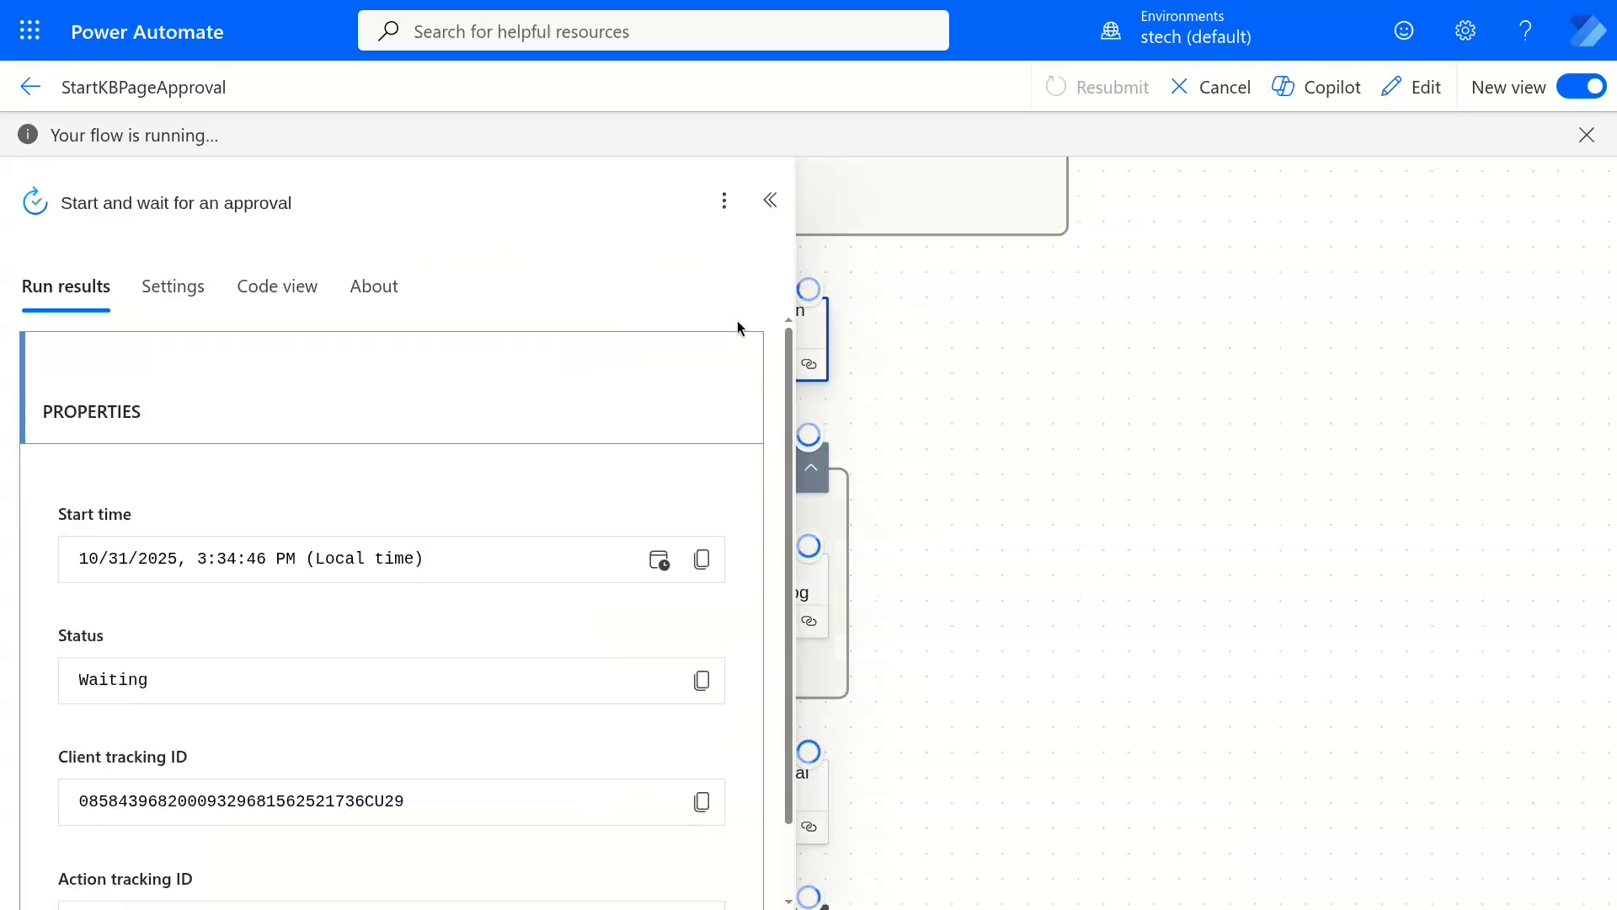
double_click(131, 679)
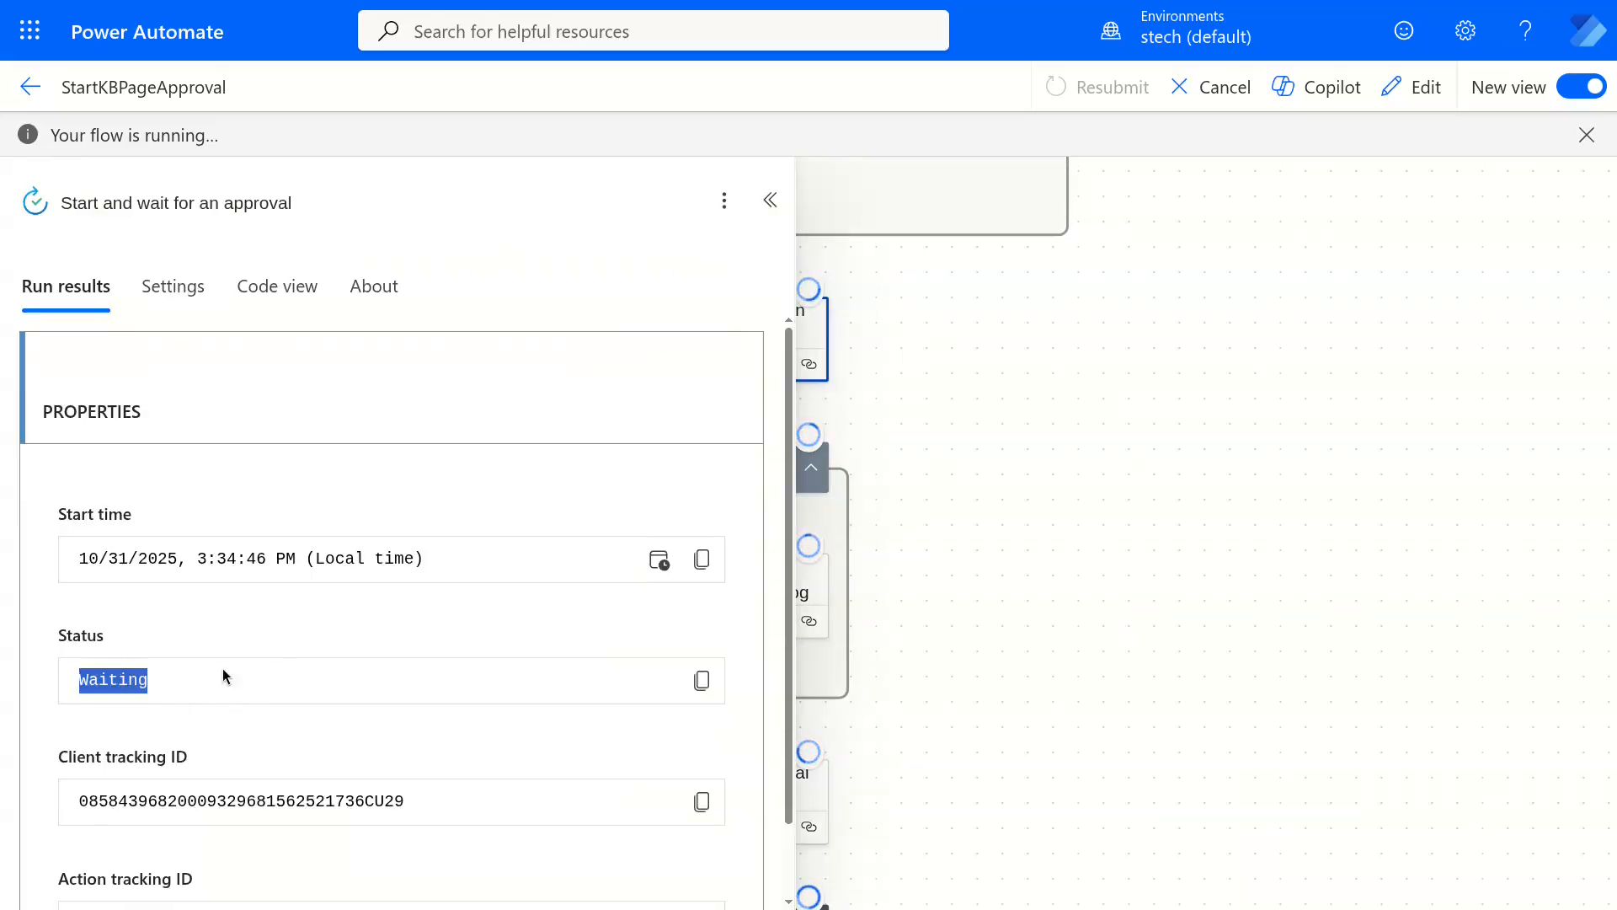
left_click(770, 200)
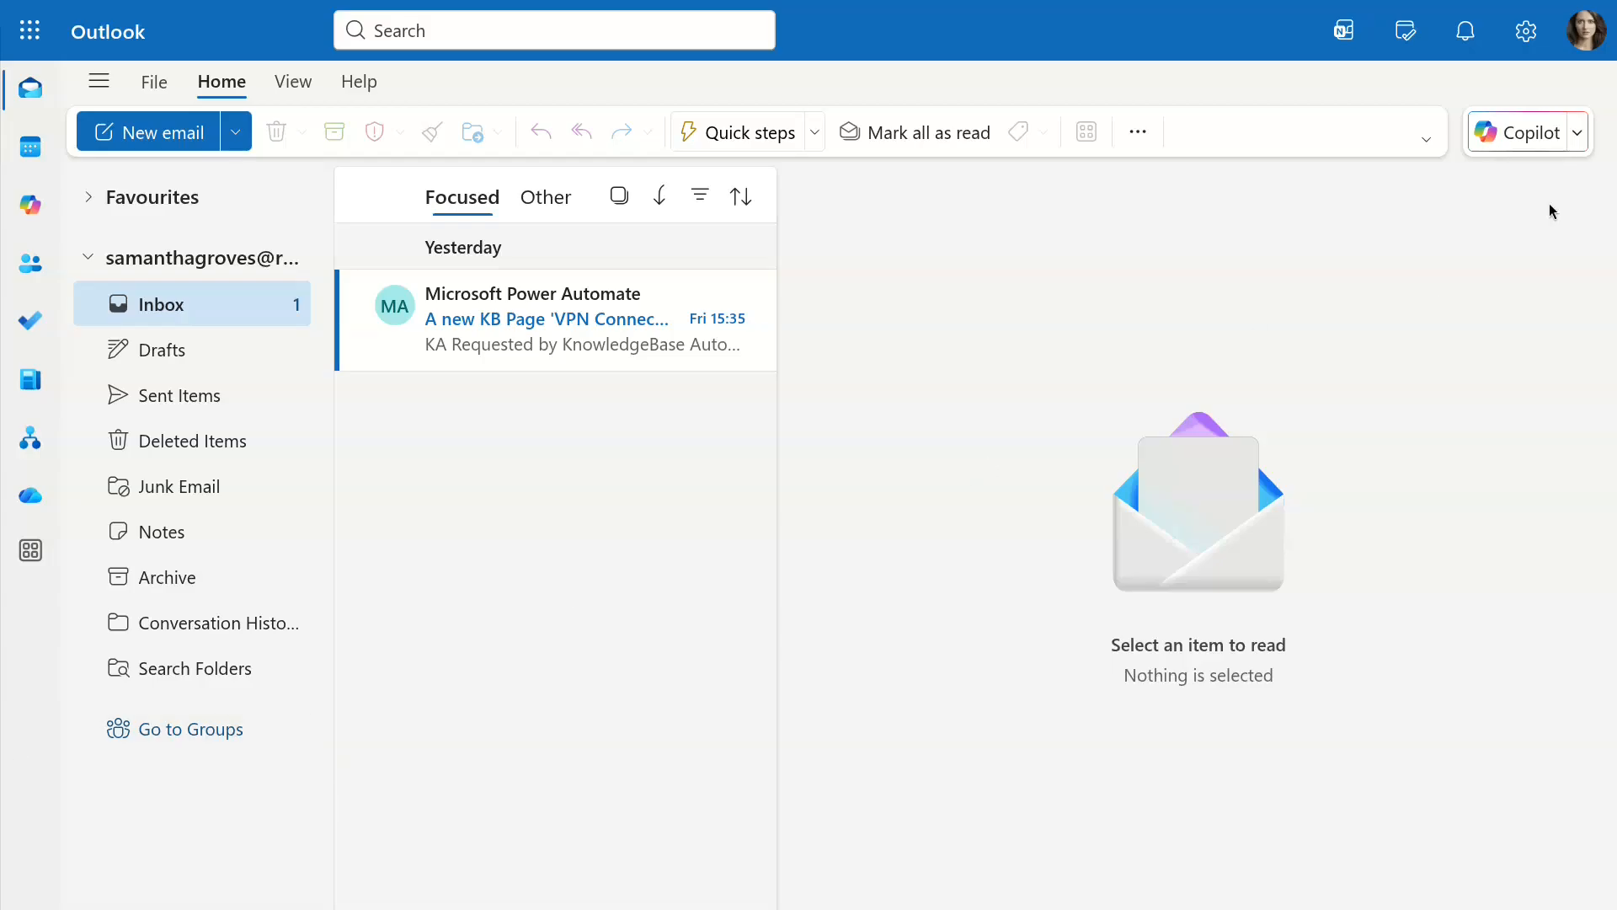
In the first approver's Outlook inbox, submit an Approved response to the VPN Connection Issues request with the comment "I have reviewed and am happy to approve.".
left_click(1586, 31)
left_click(1076, 282)
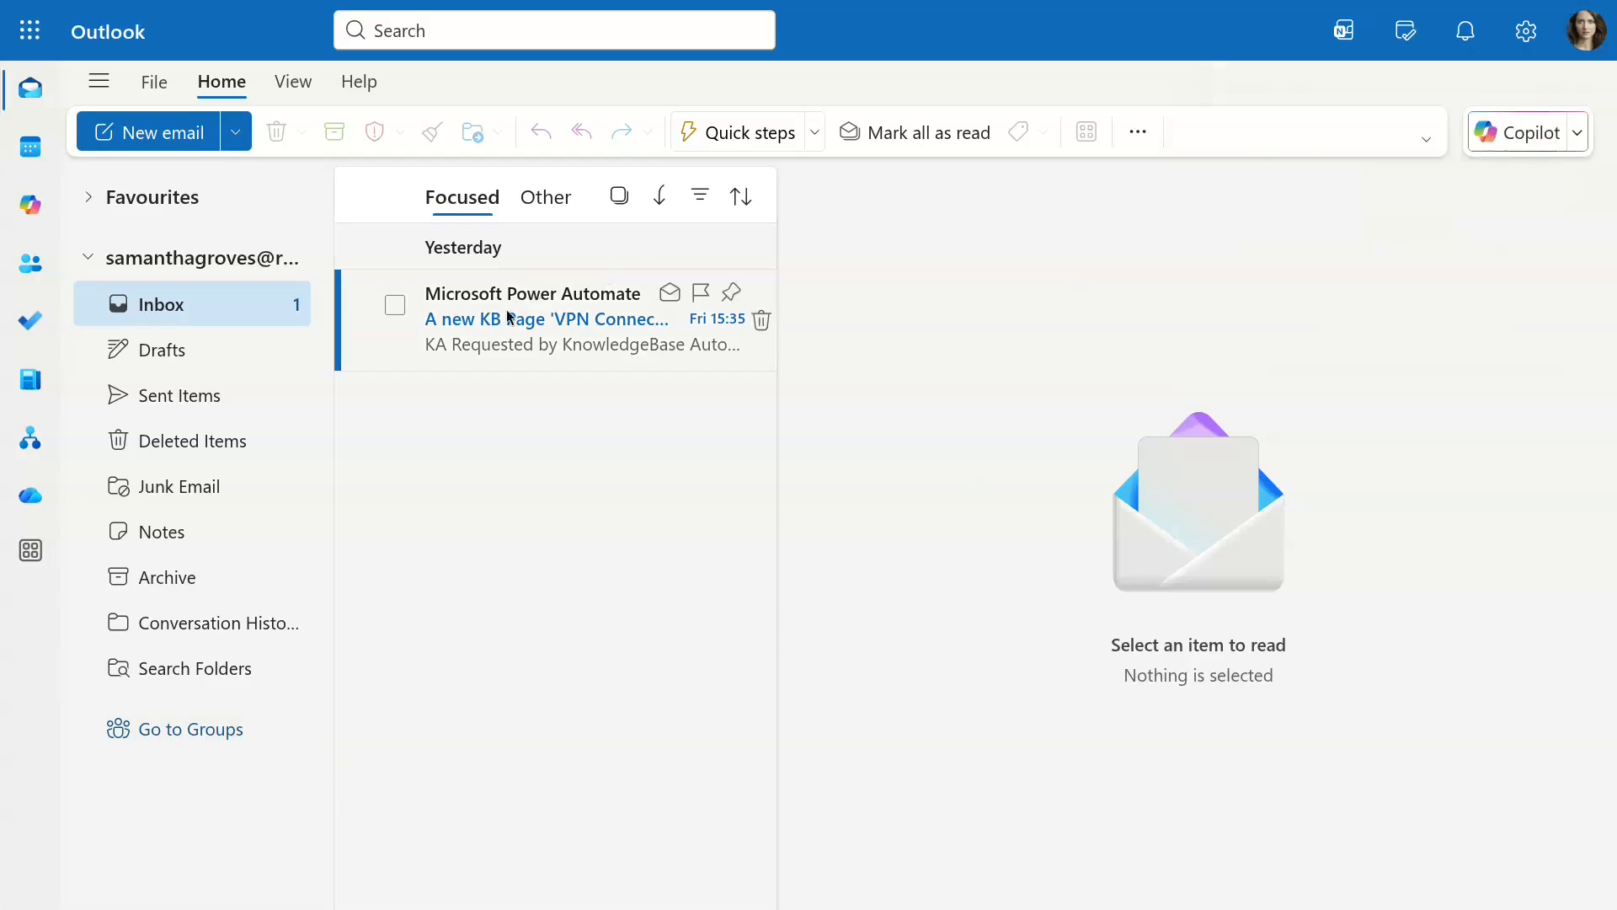
left_click(532, 294)
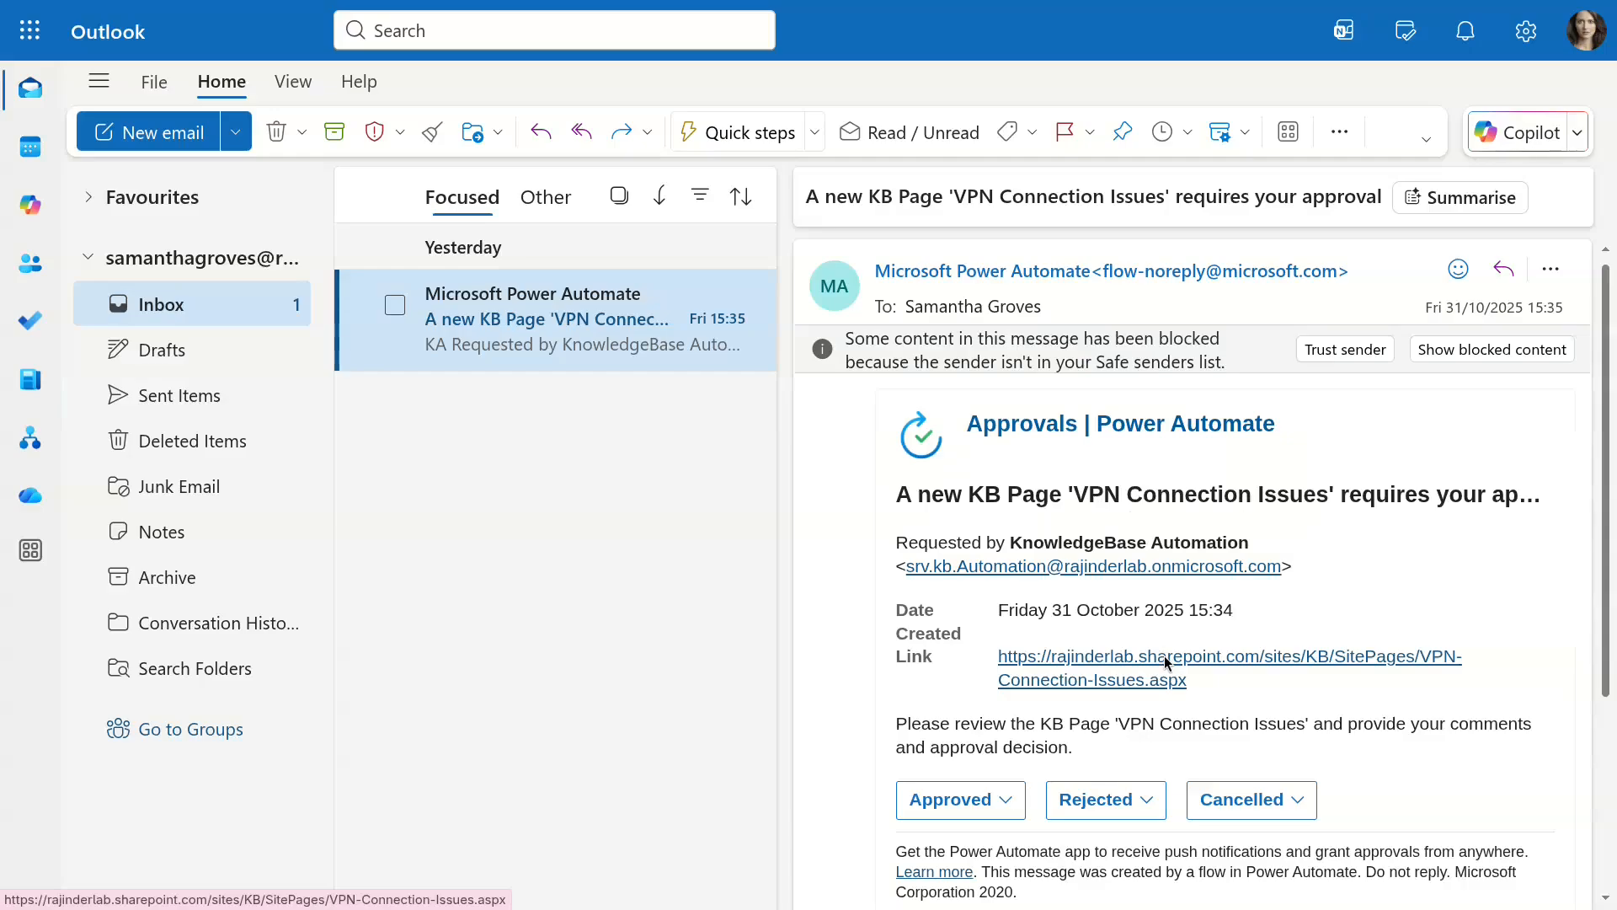
scroll(1328, 606, "down", 3)
left_click(1019, 537)
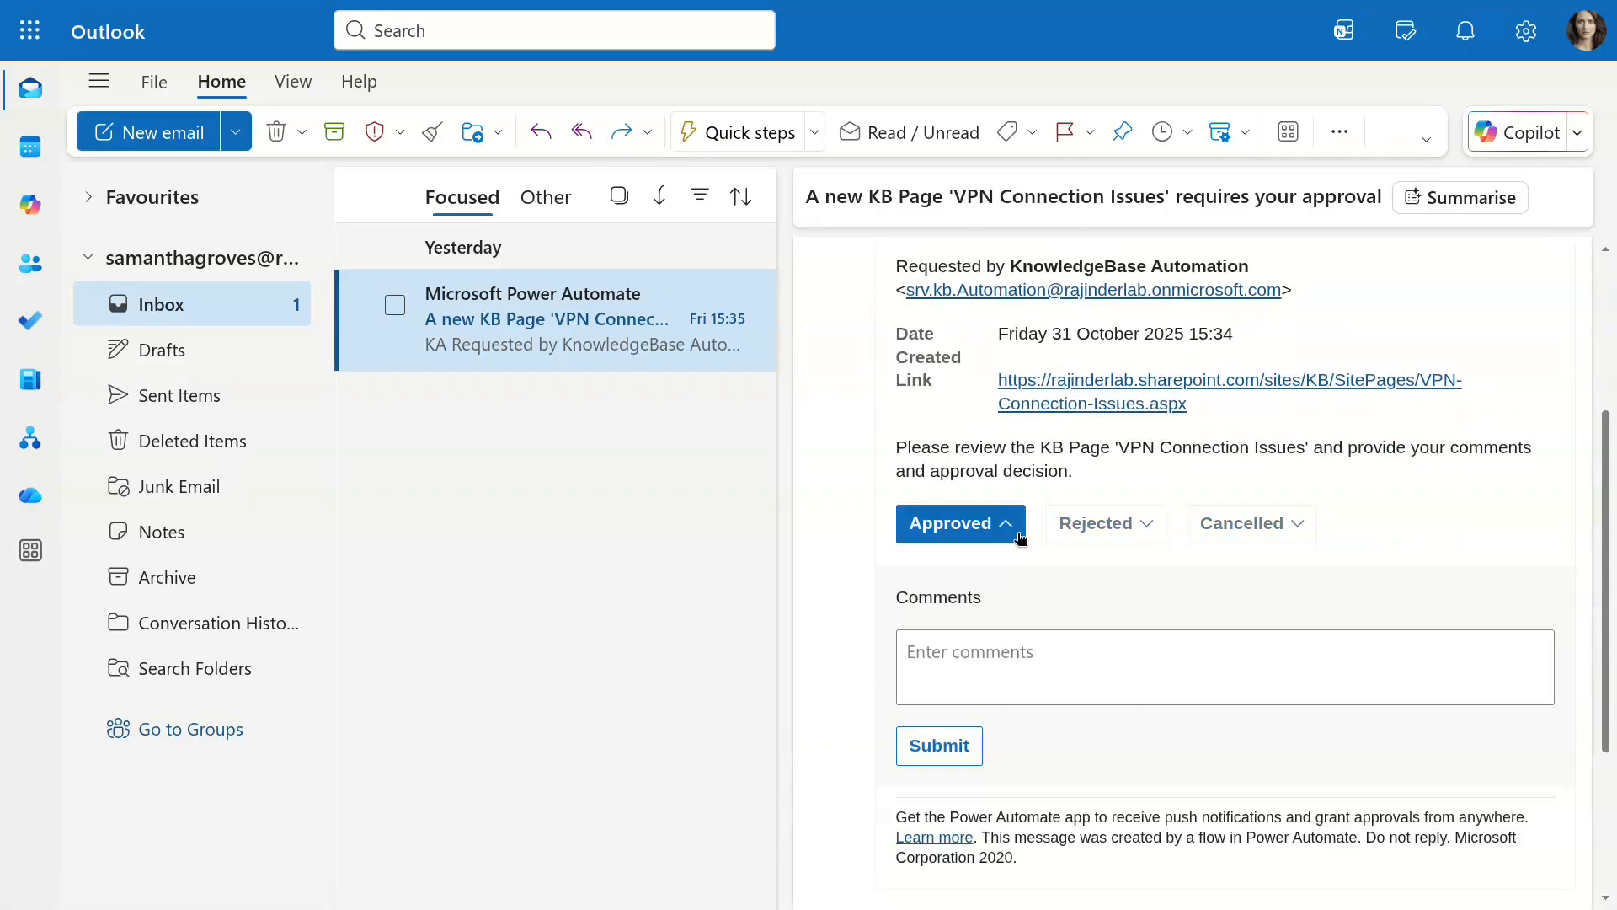
left_click(961, 650)
type("I have reviewed and am happy to approve.")
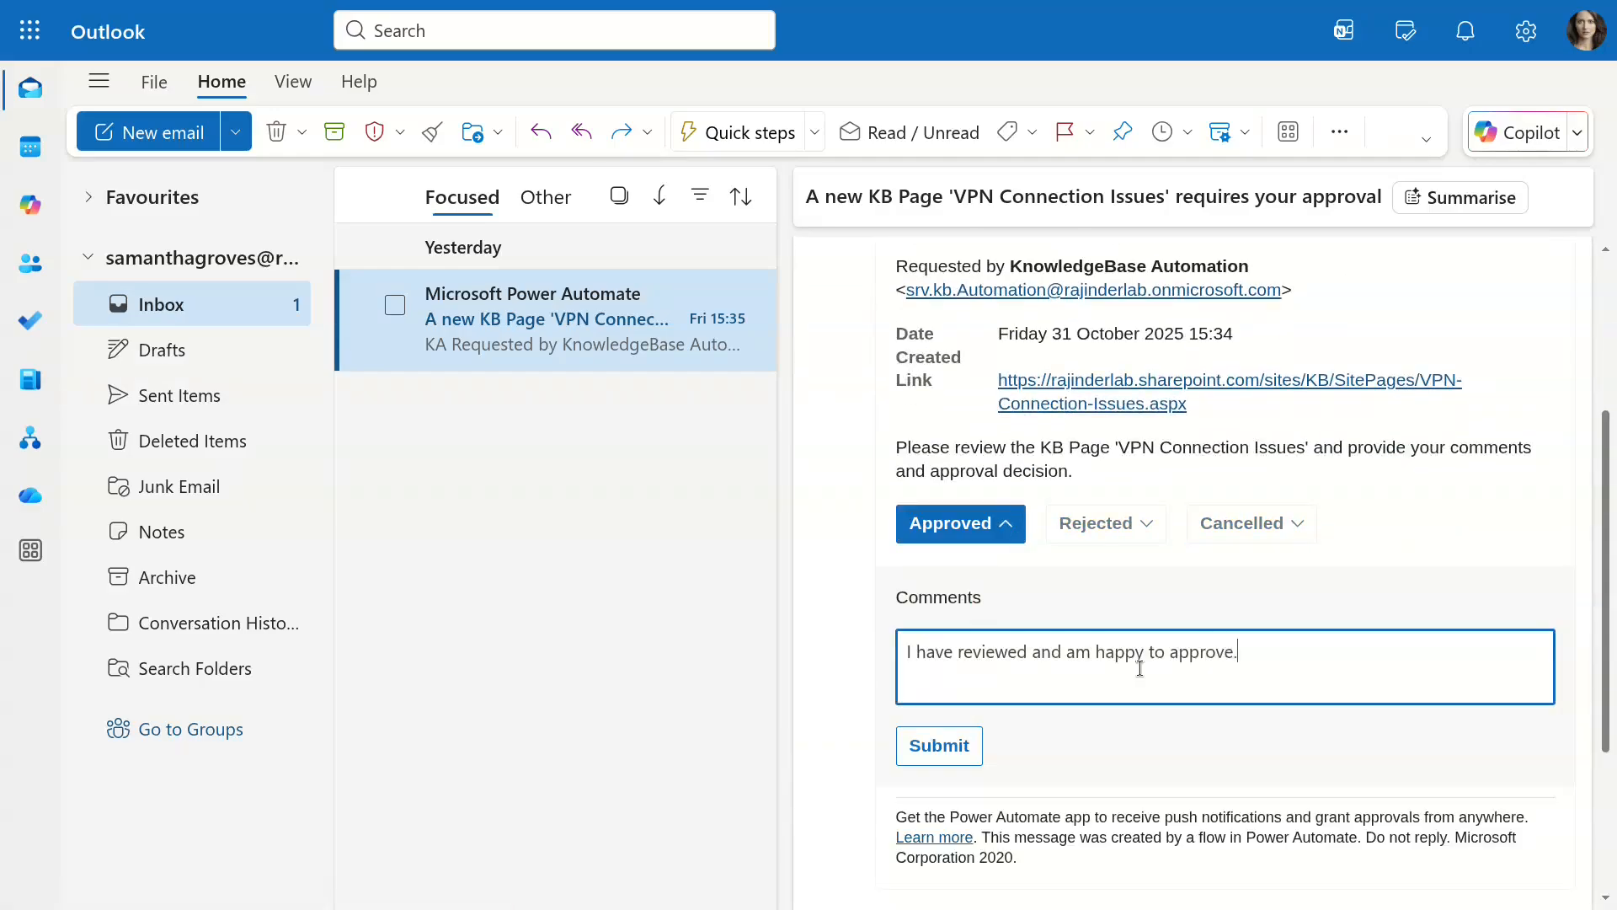
left_click(941, 745)
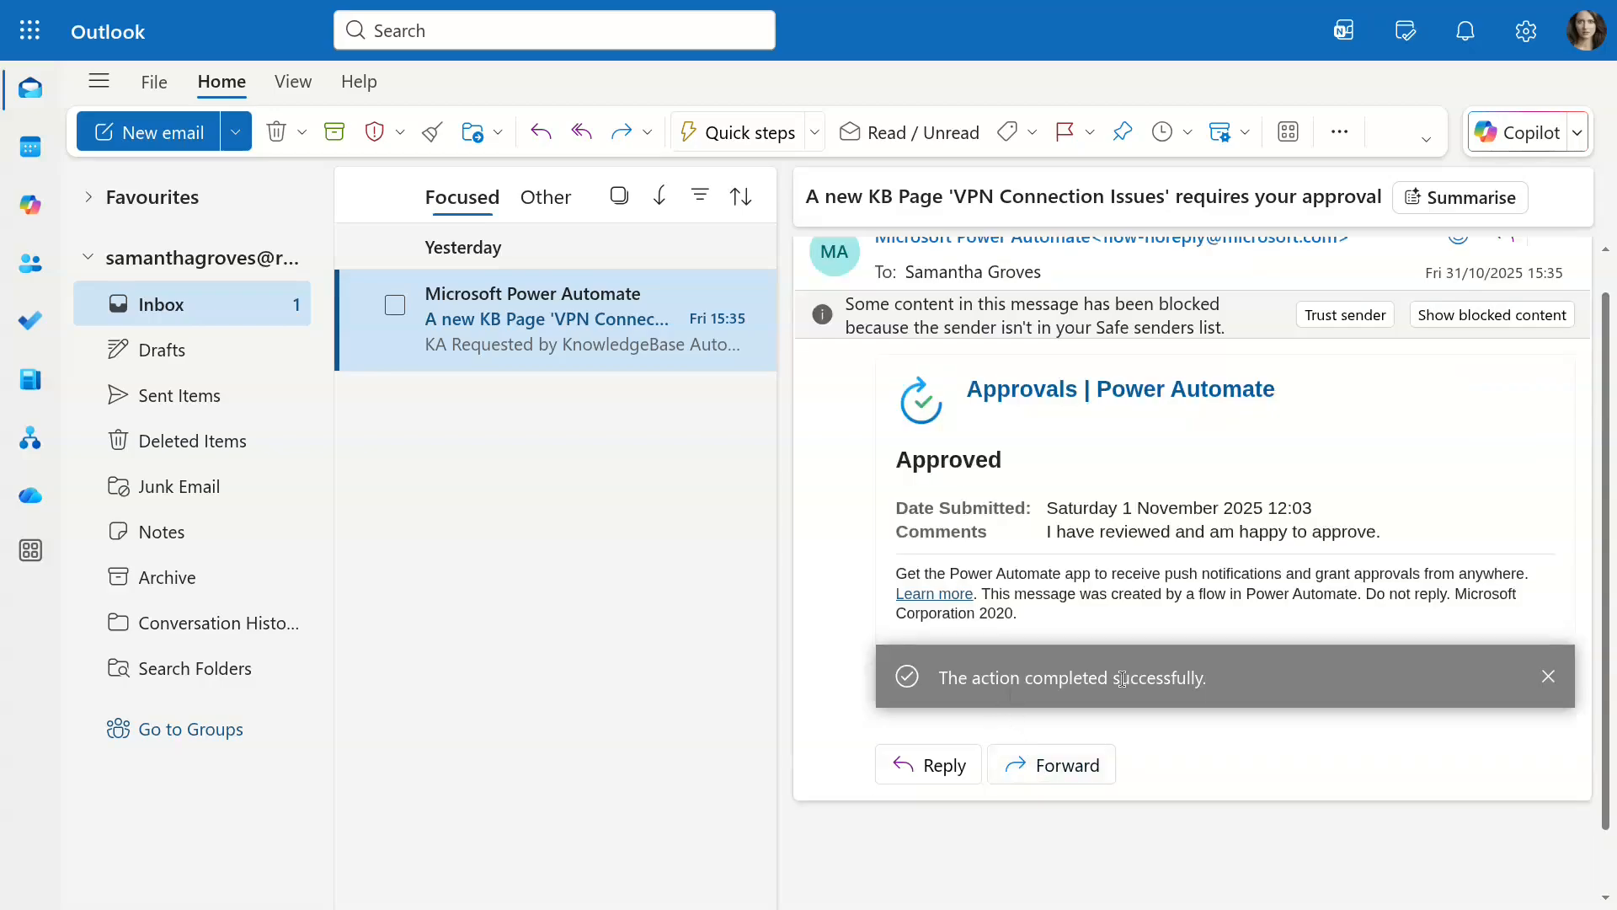
triple_click(1420, 524)
left_click(1401, 541)
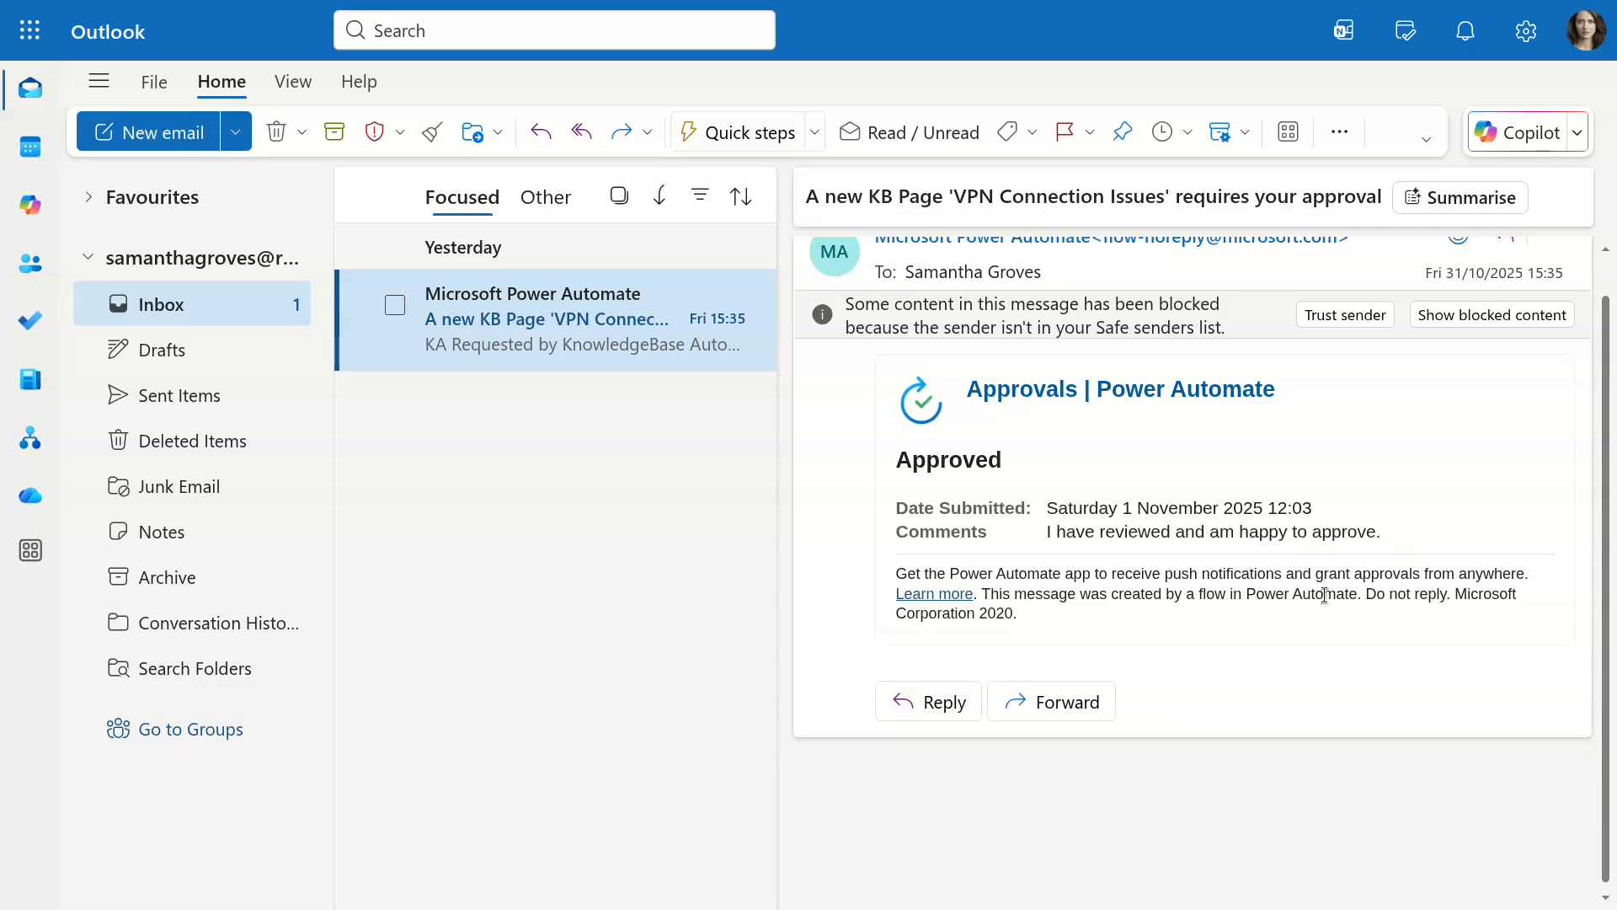
left_click(1483, 317)
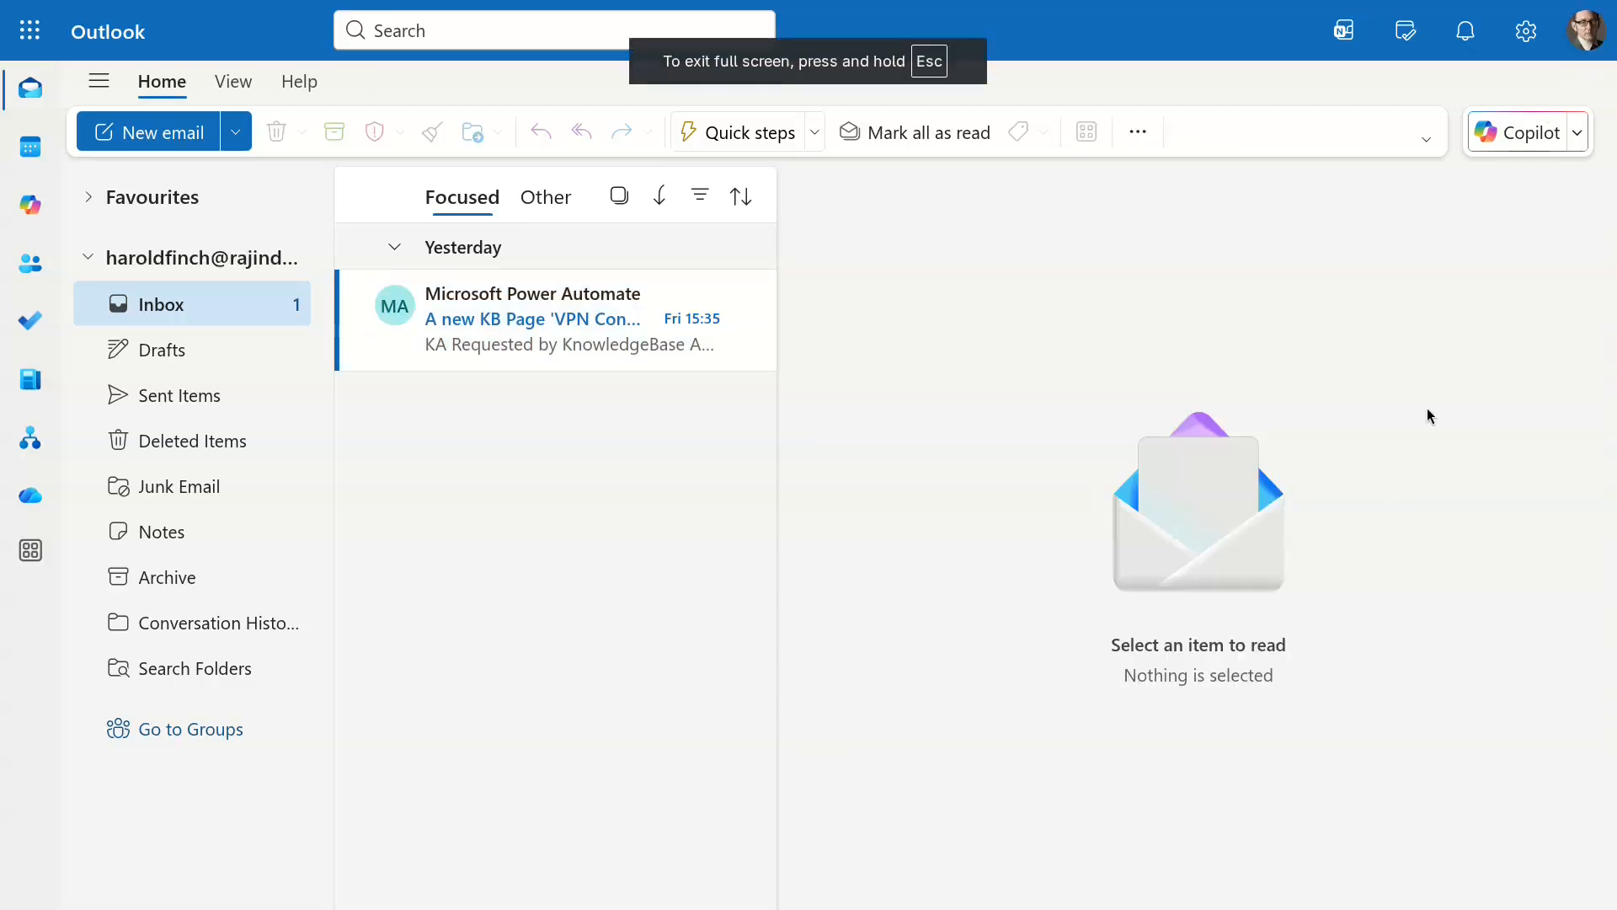
In the second approver's Outlook inbox, submit an Approved response to the VPN Connection Issues request with a brief approval comment.
left_click(1587, 31)
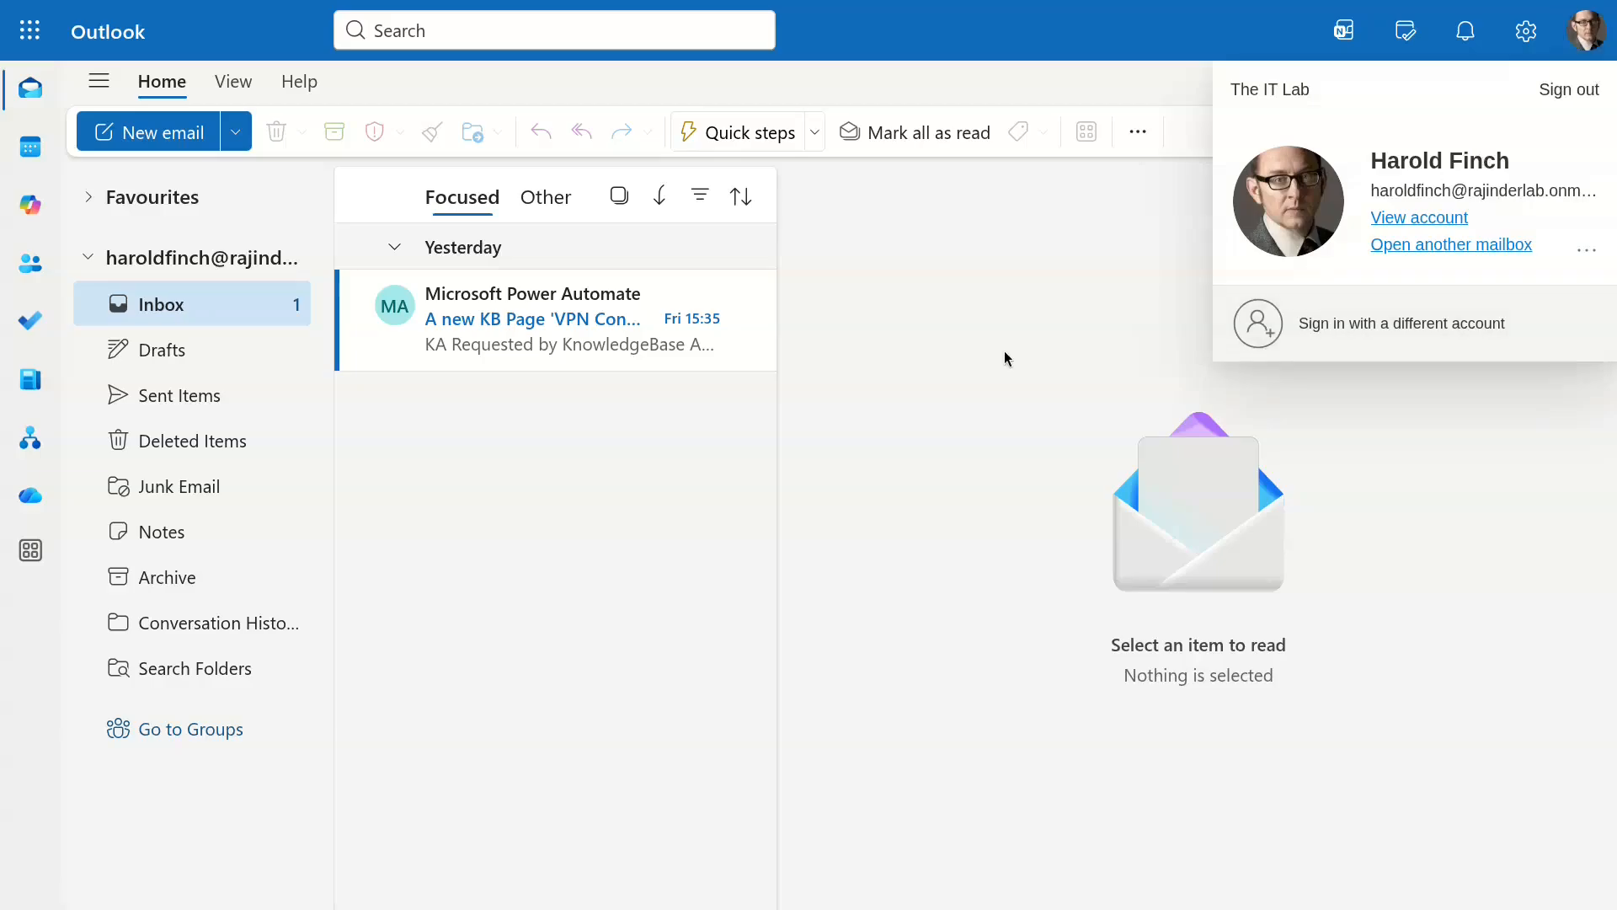
left_click(510, 319)
left_click(961, 799)
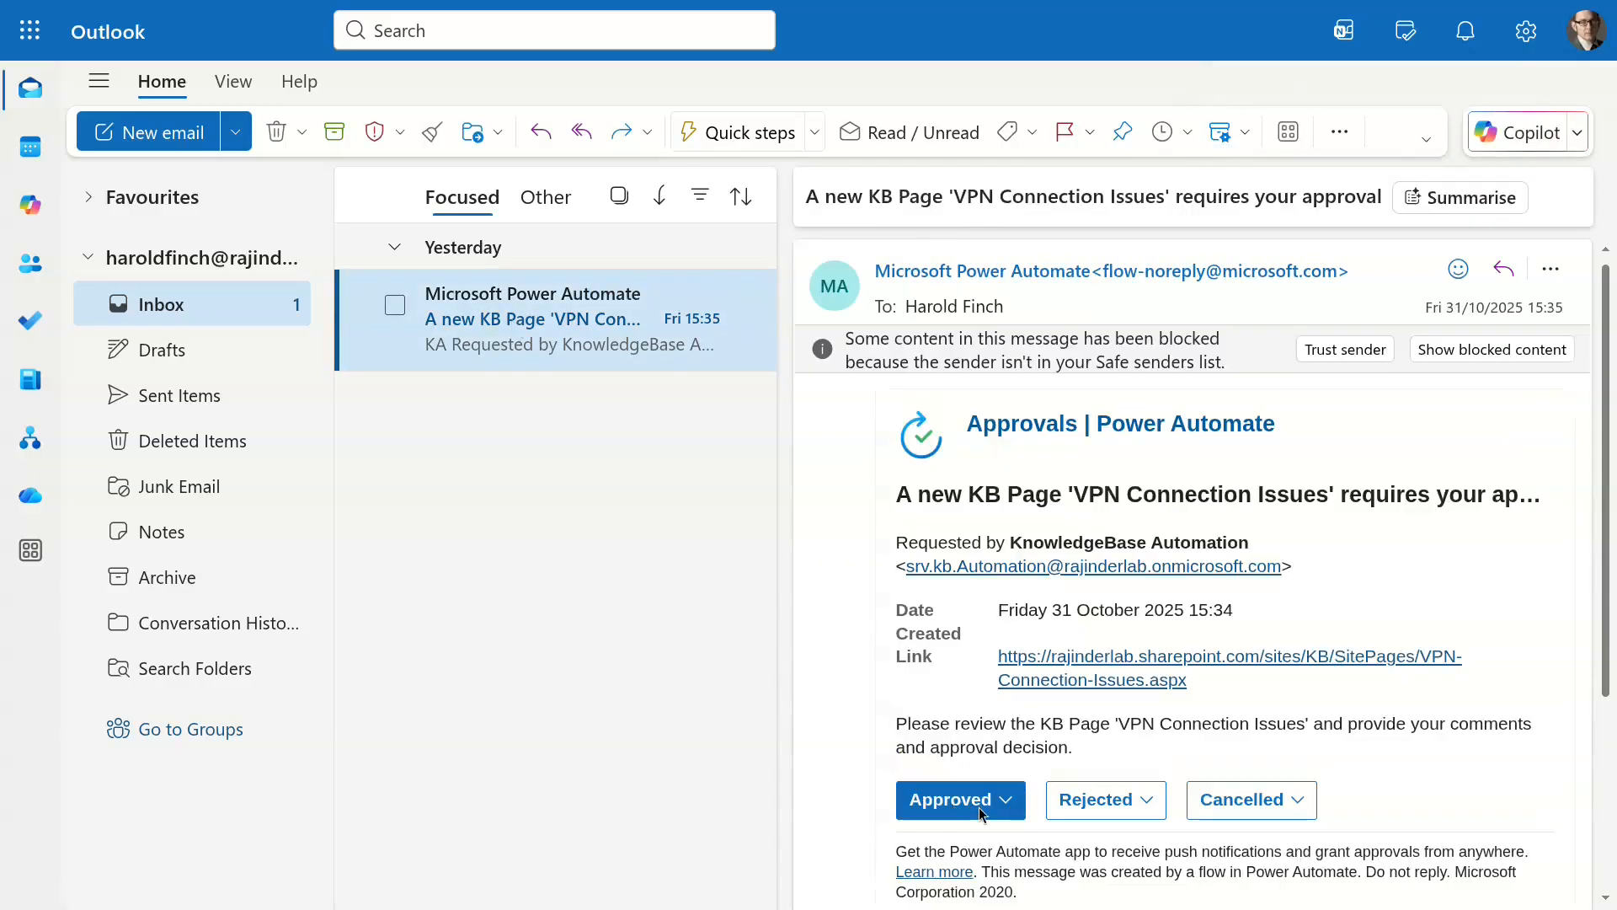
left_click(985, 846)
type("Approved, Harold.")
scroll(945, 734, "down", 2)
left_click(944, 733)
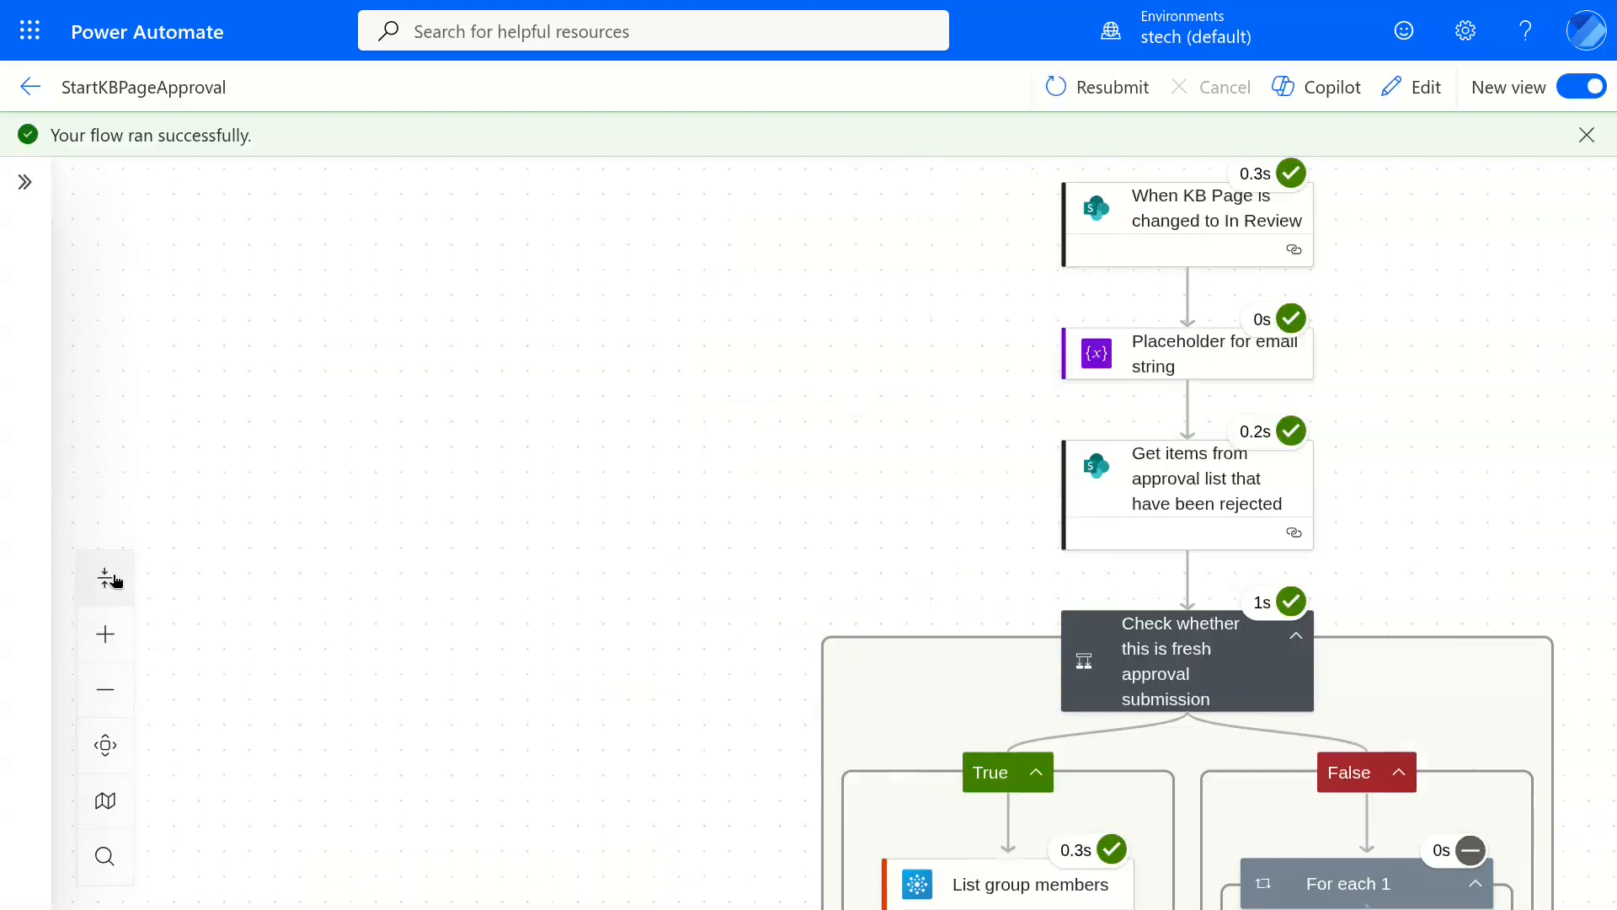
In the Power Automate run, examine the inputs and outputs of Create approval items in approval log.
scroll(552, 657, "down", 10)
scroll(555, 758, "down", 2)
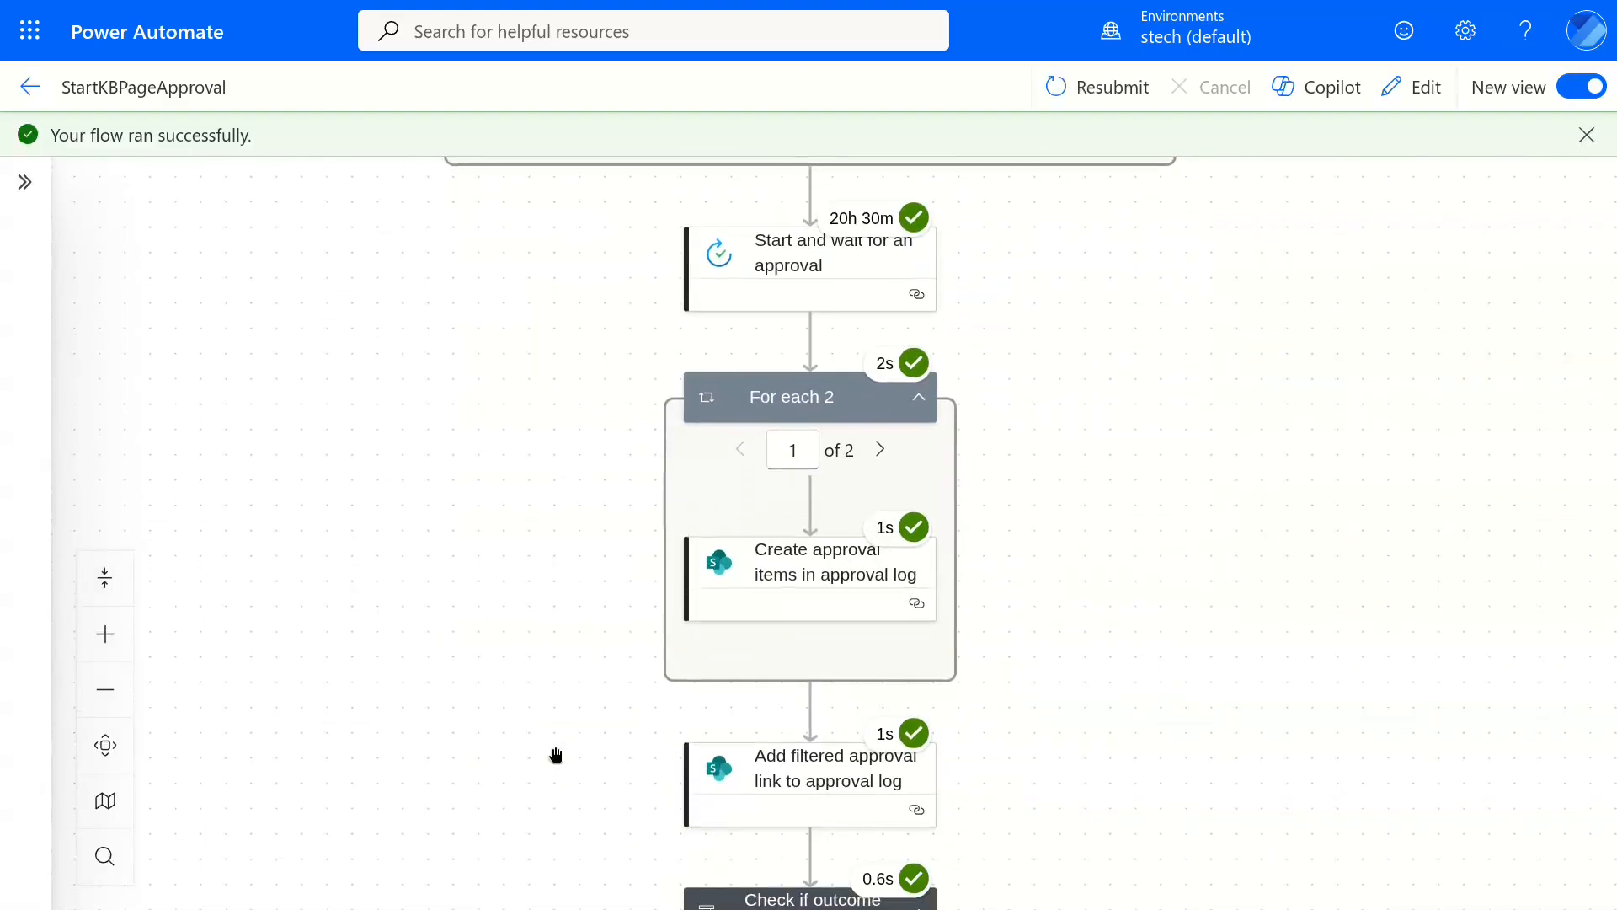
left_click(830, 577)
scroll(486, 698, "down", 12)
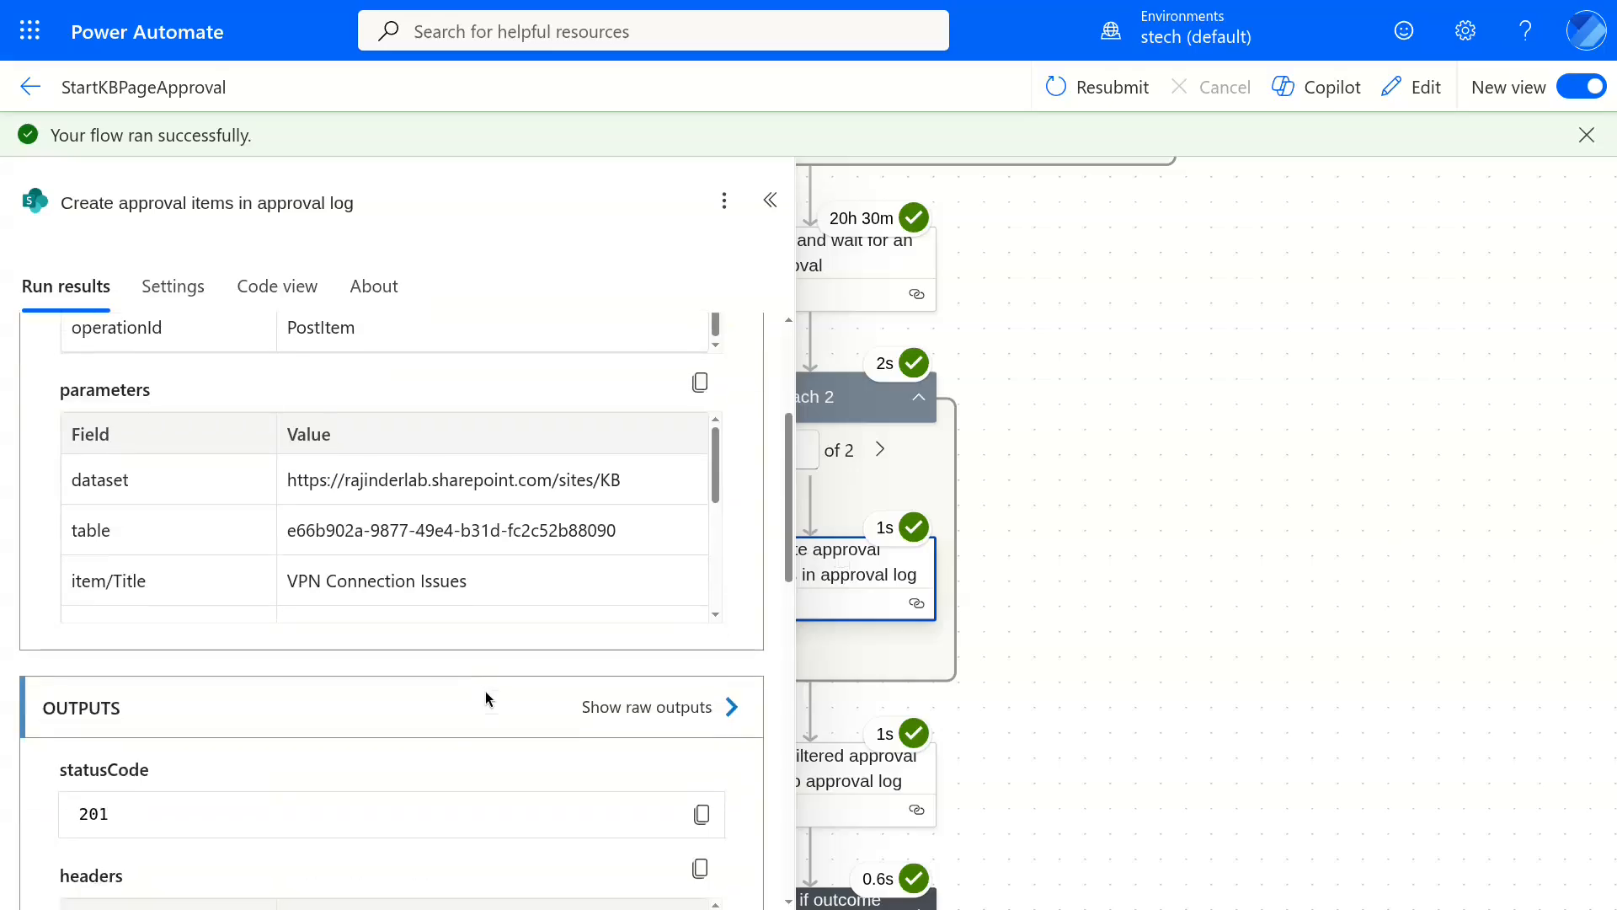
scroll(469, 741, "up", 3)
scroll(469, 740, "down", 6)
scroll(468, 733, "down", 3)
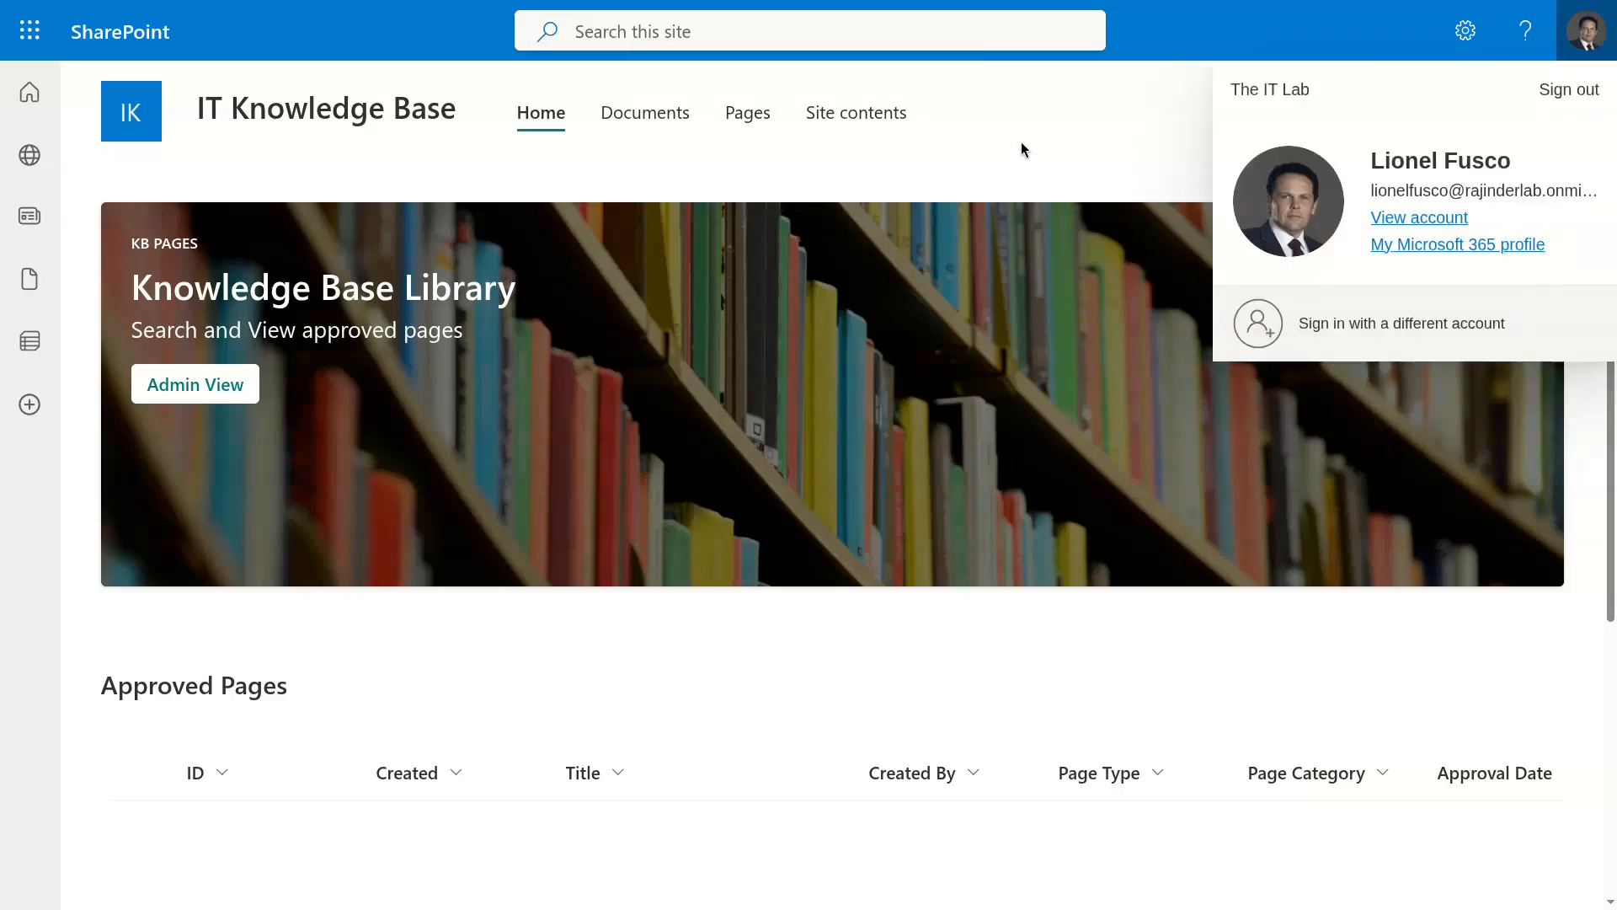
Refresh the IT Knowledge Base home page in SharePoint and open VPN Connection Issues from Approved Pages.
left_click(1021, 142)
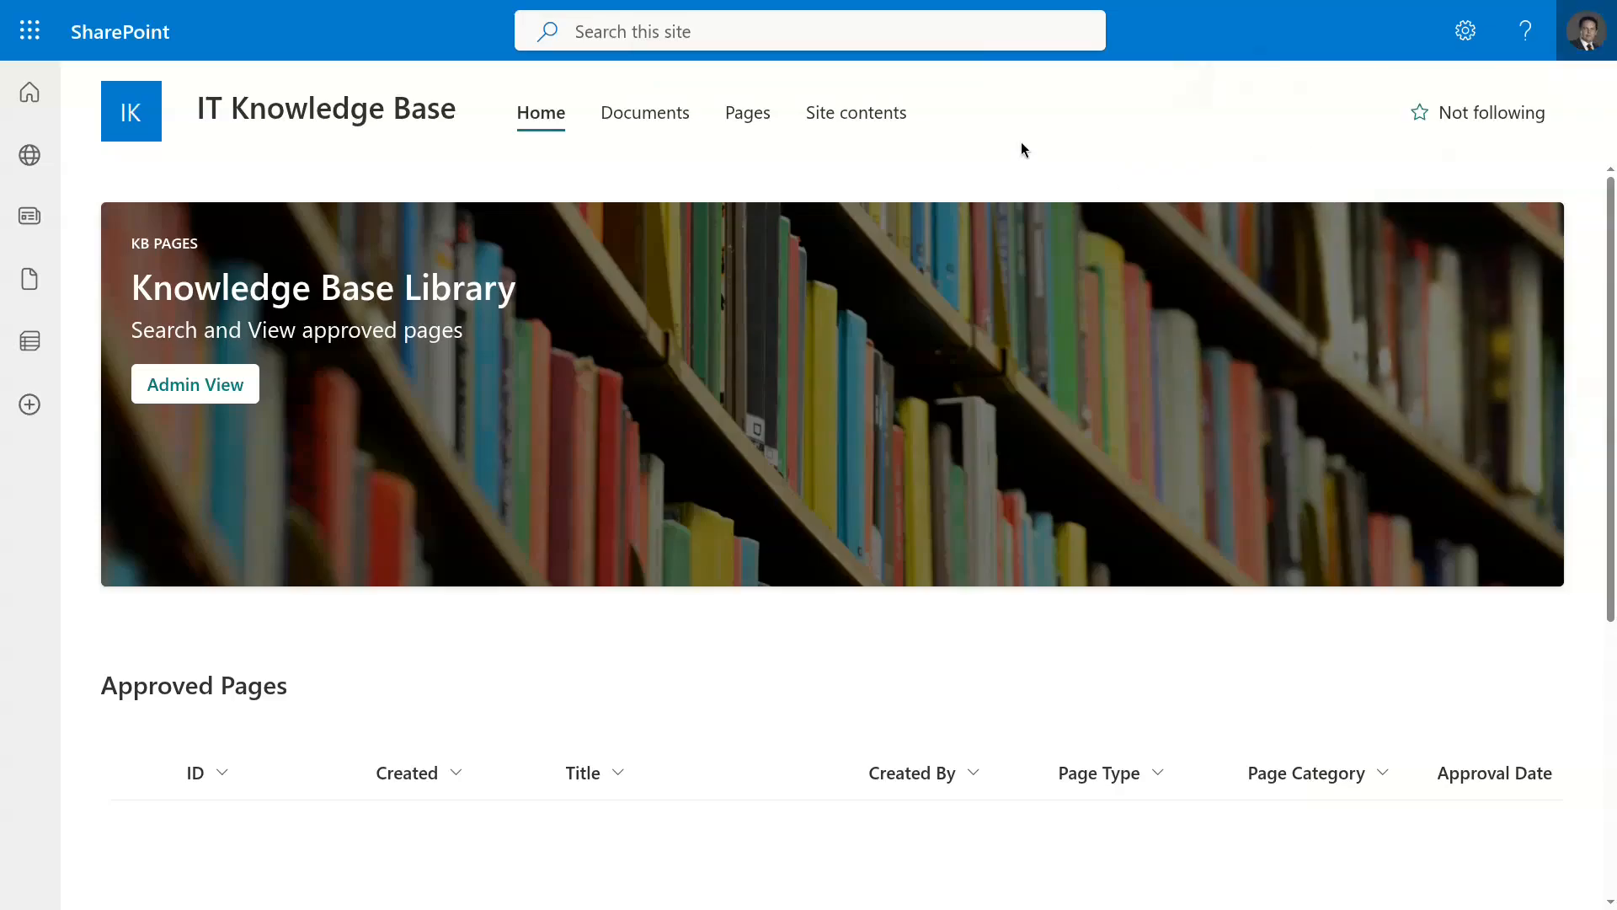
key("F5")
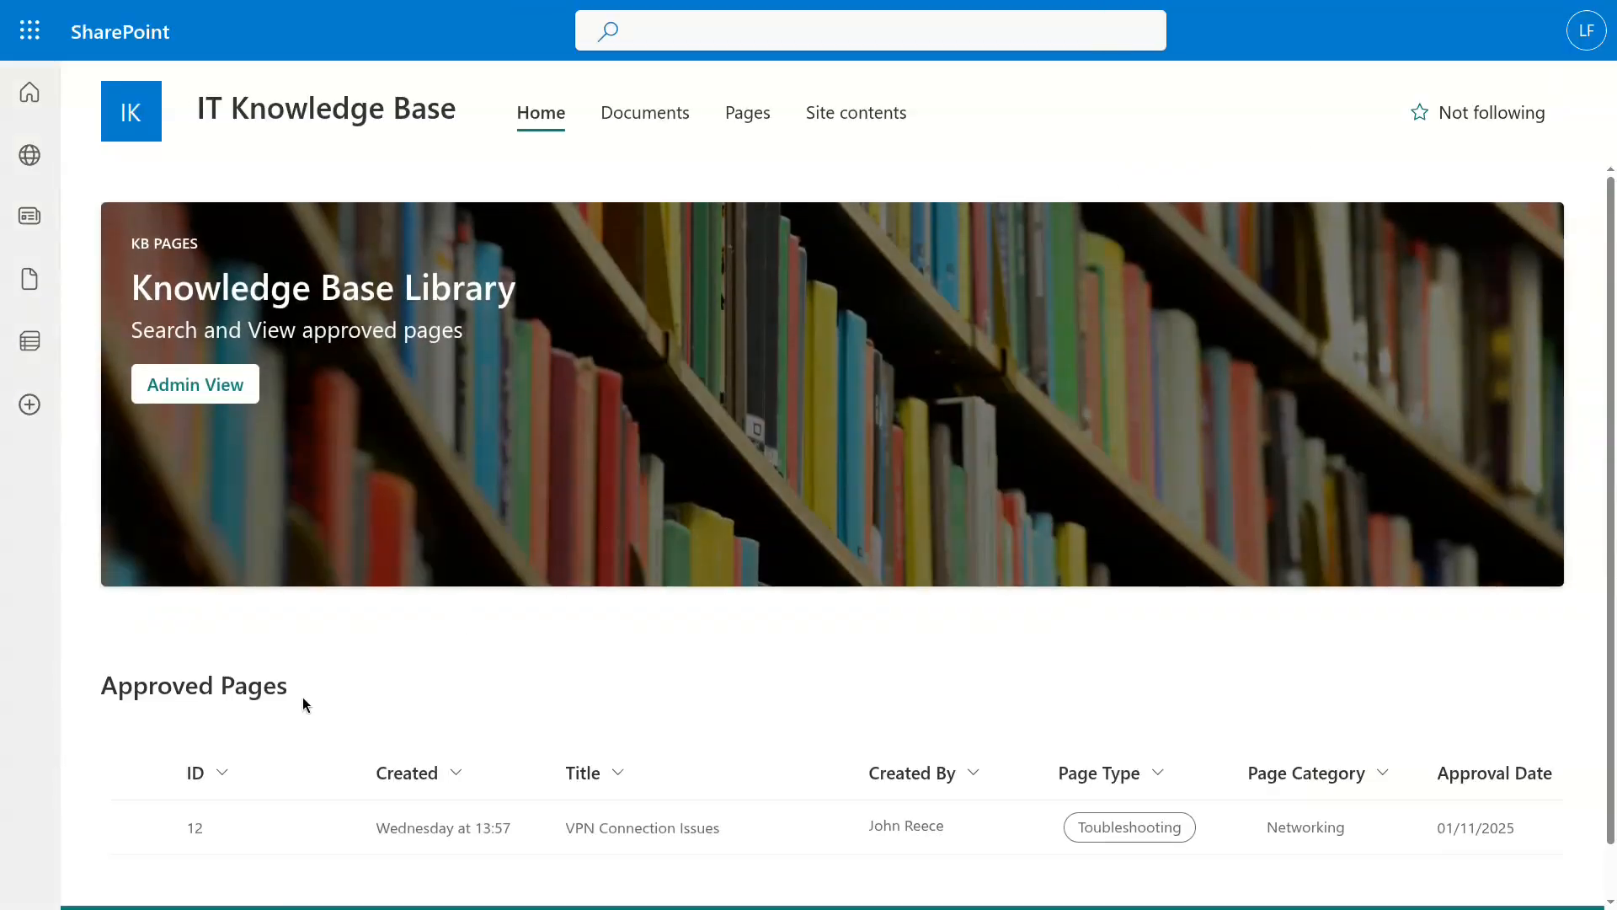
scroll(603, 847, "right", 3)
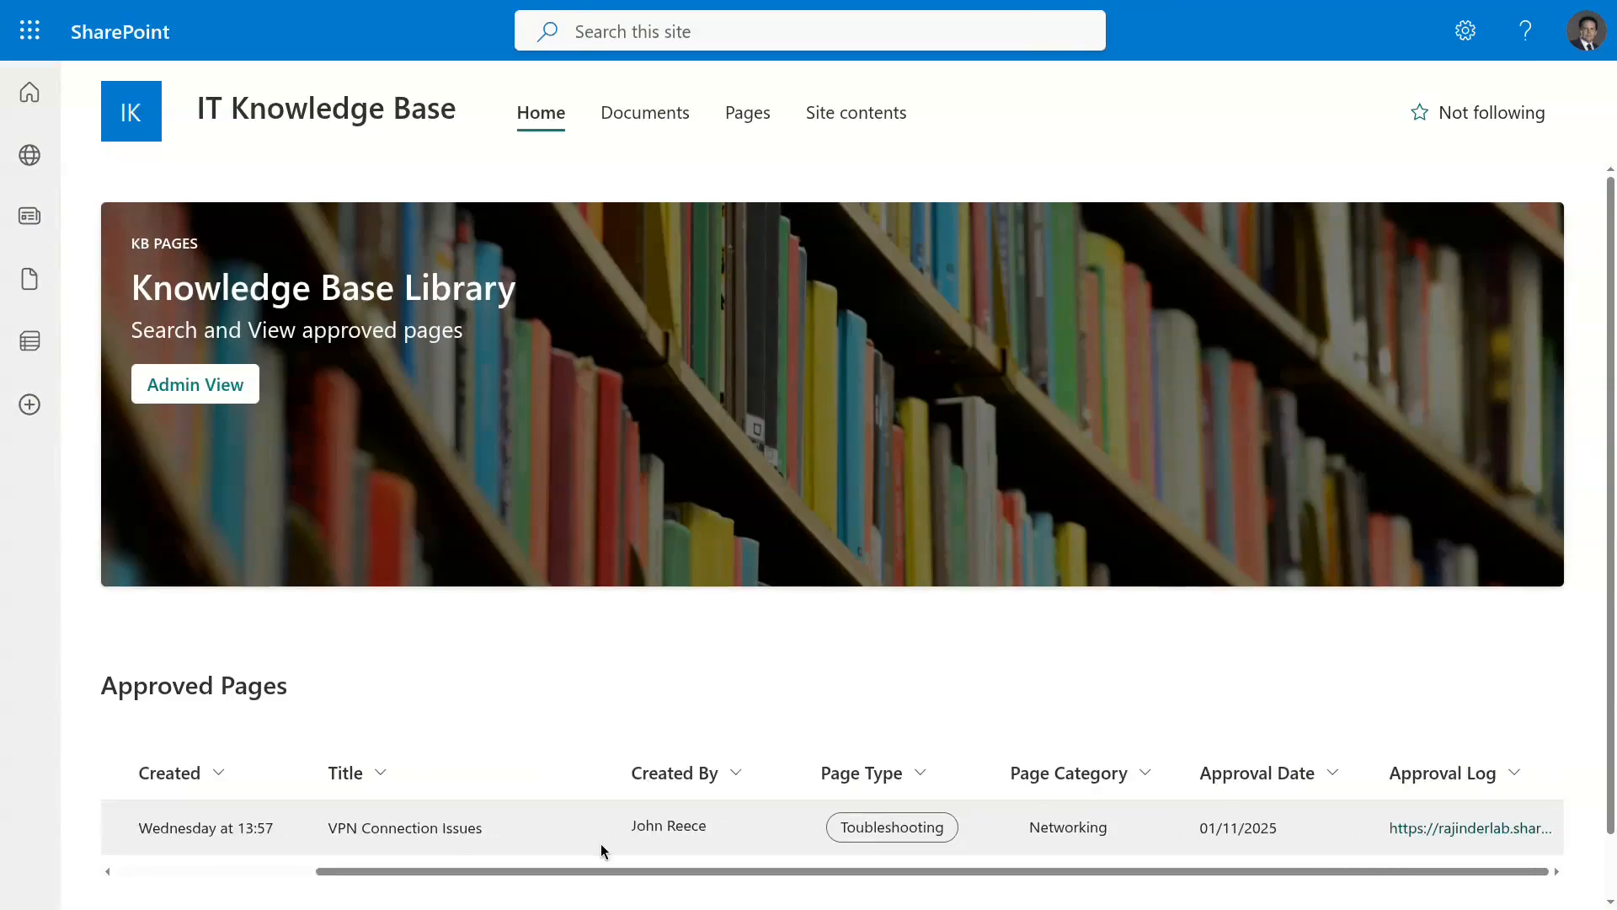
scroll(604, 846, "left", 3)
left_click(603, 847)
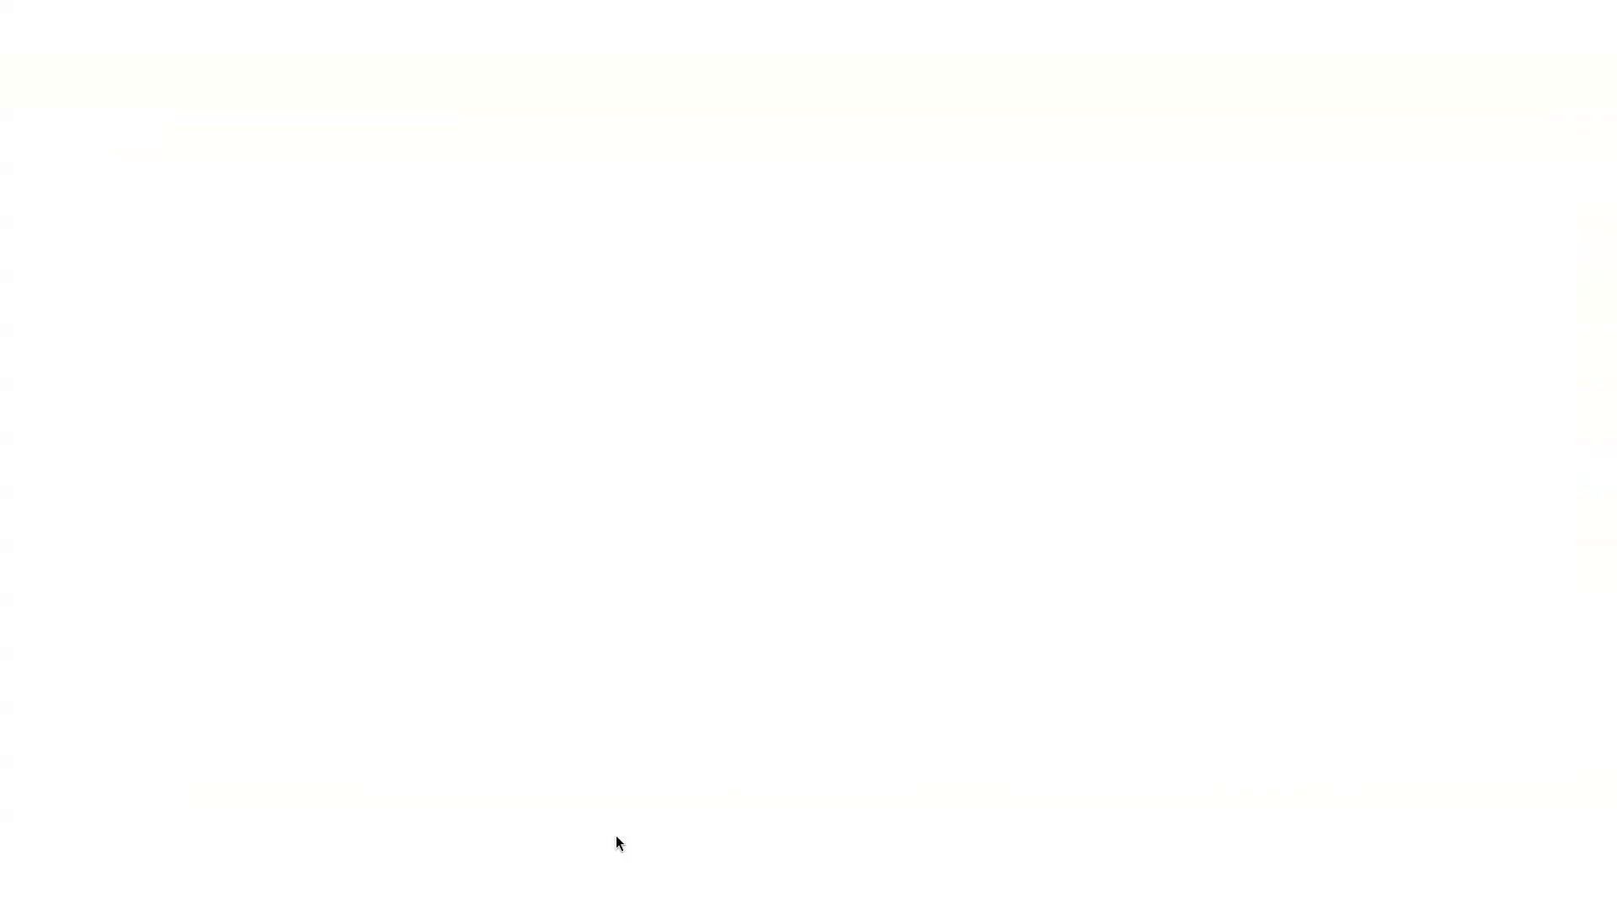
scroll(250, 605, "down", 12)
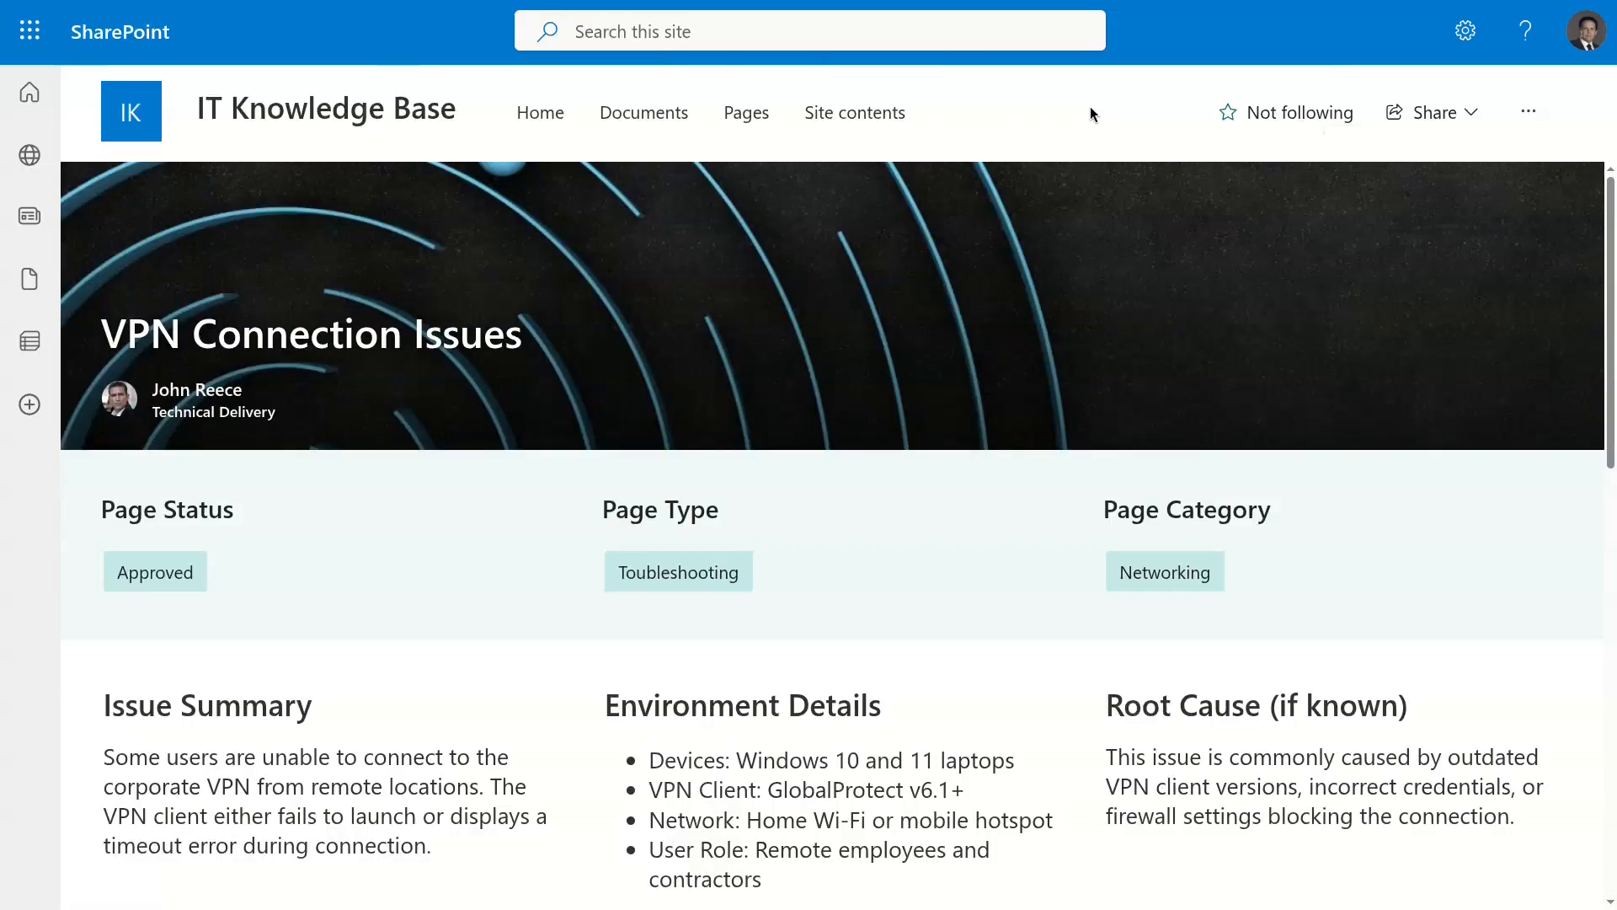
Review the approval properties in the VPN Connection Issues page details and open its Approval Log link to examine the responses.
key("alt+Left")
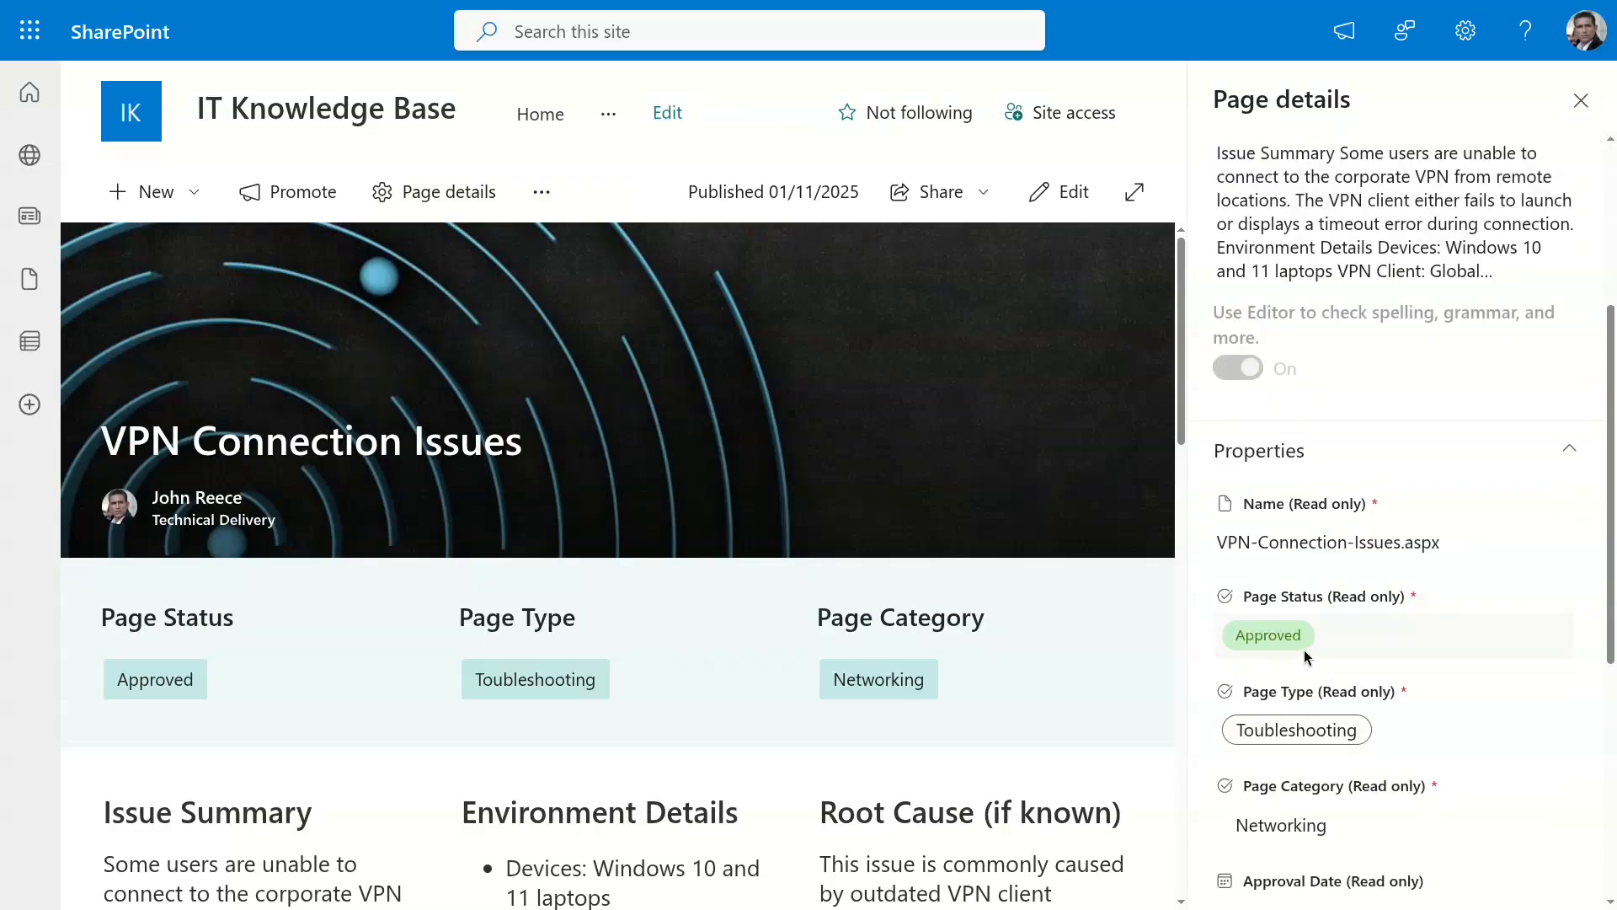
scroll(1395, 654, "down", 2)
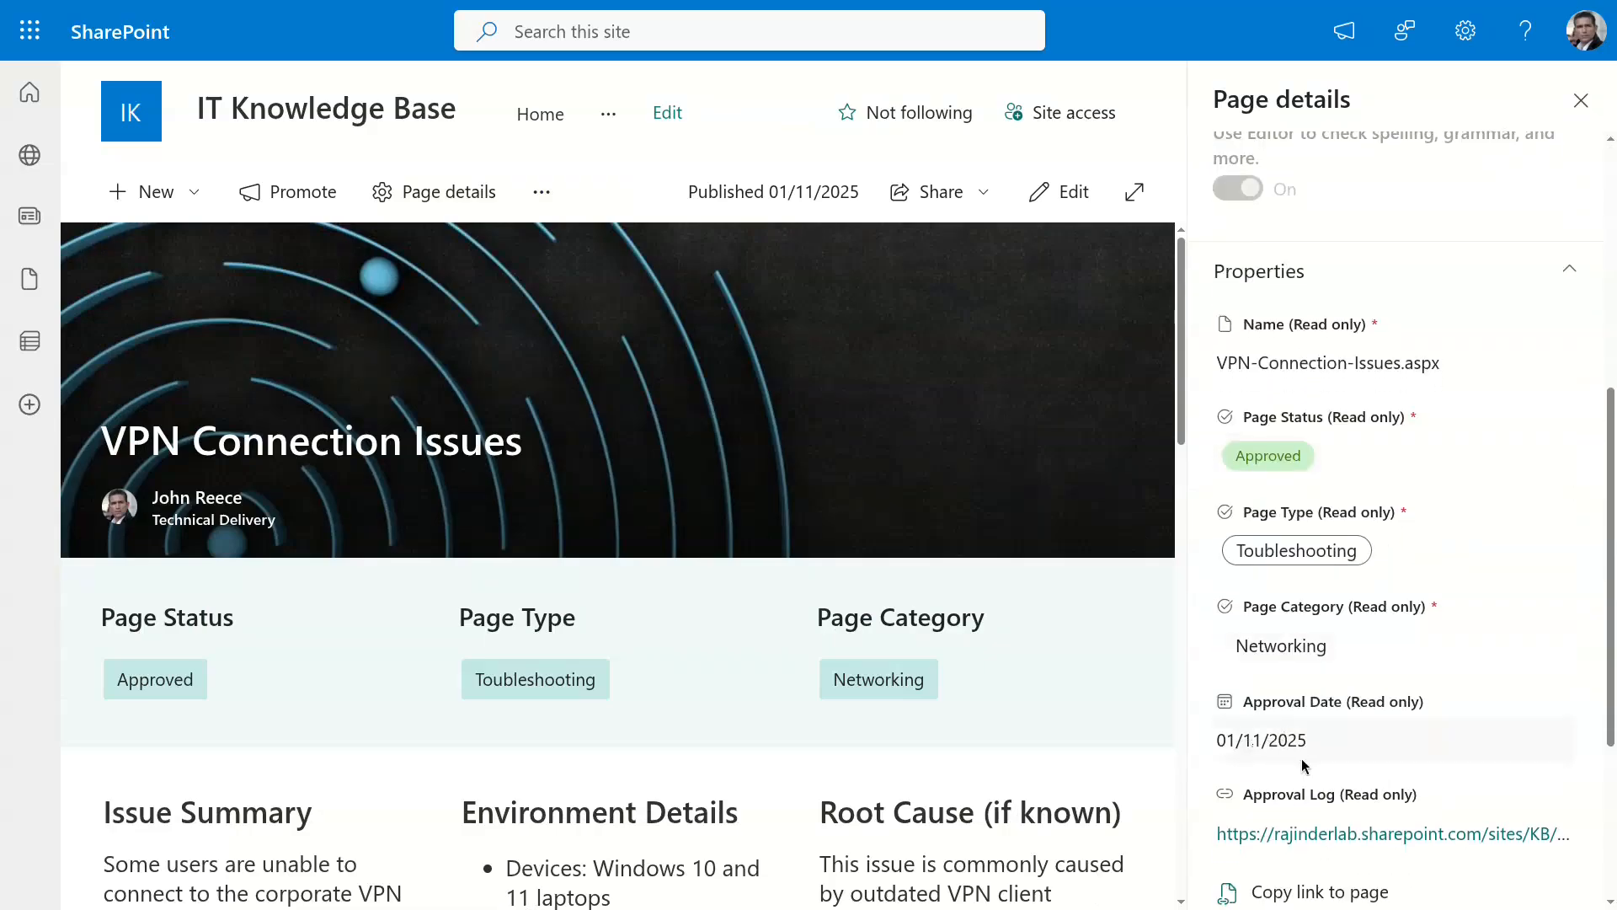
left_click(1339, 834)
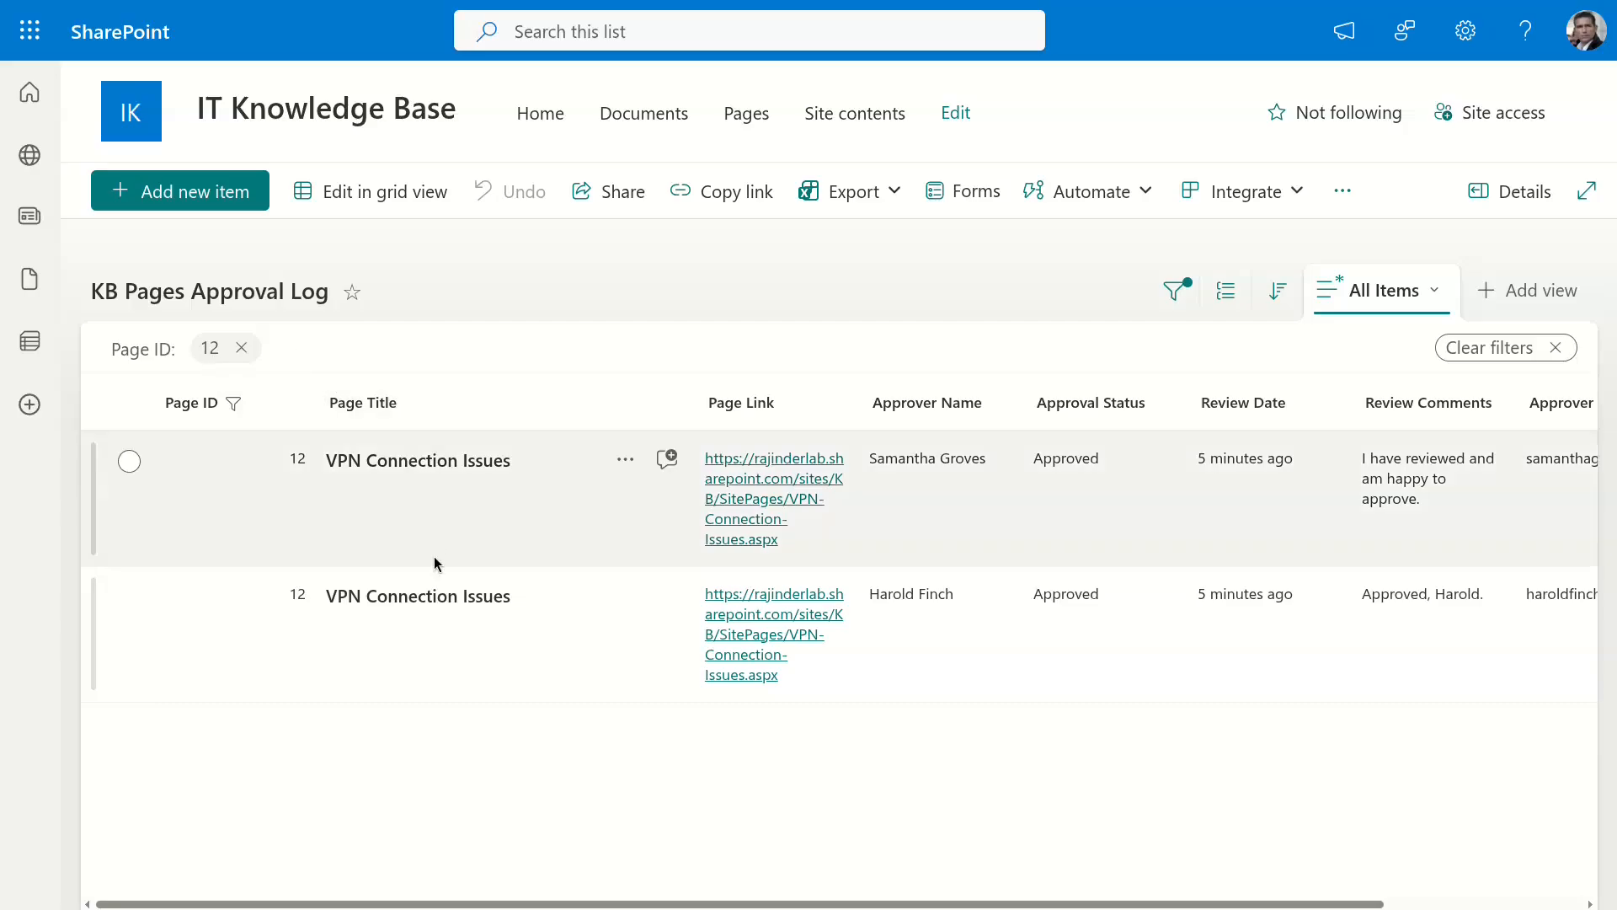
scroll(1019, 516, "right", 3)
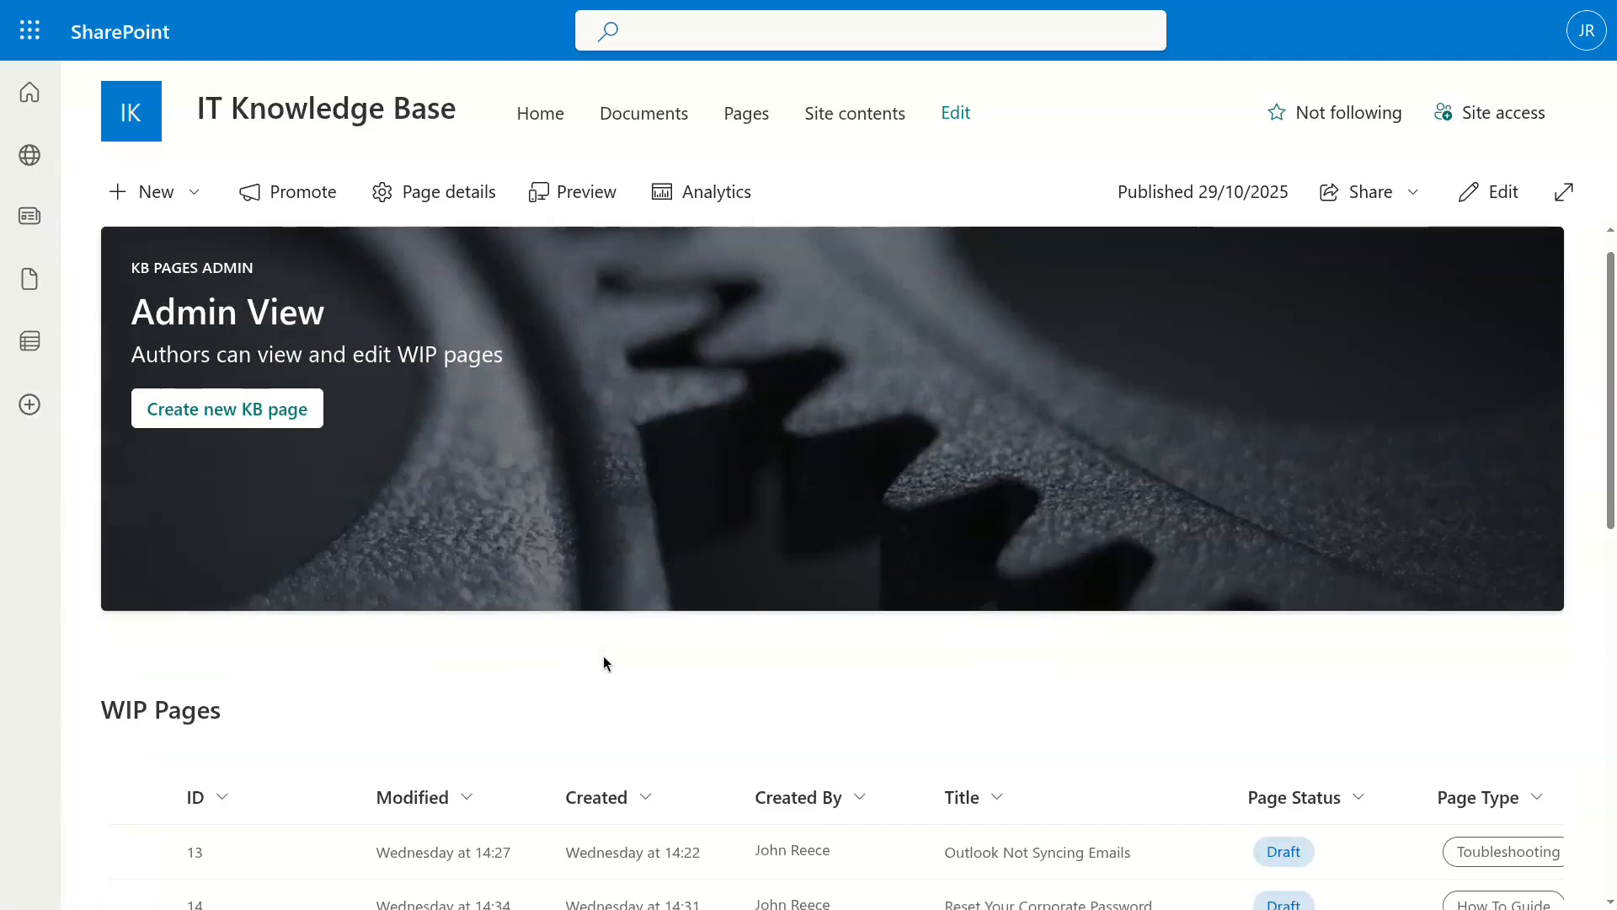
Open Microsoft Teams Access and Setup from the Admin View's WIP Pages, set its Page Status to In Review and republish it.
scroll(603, 655, "down", 5)
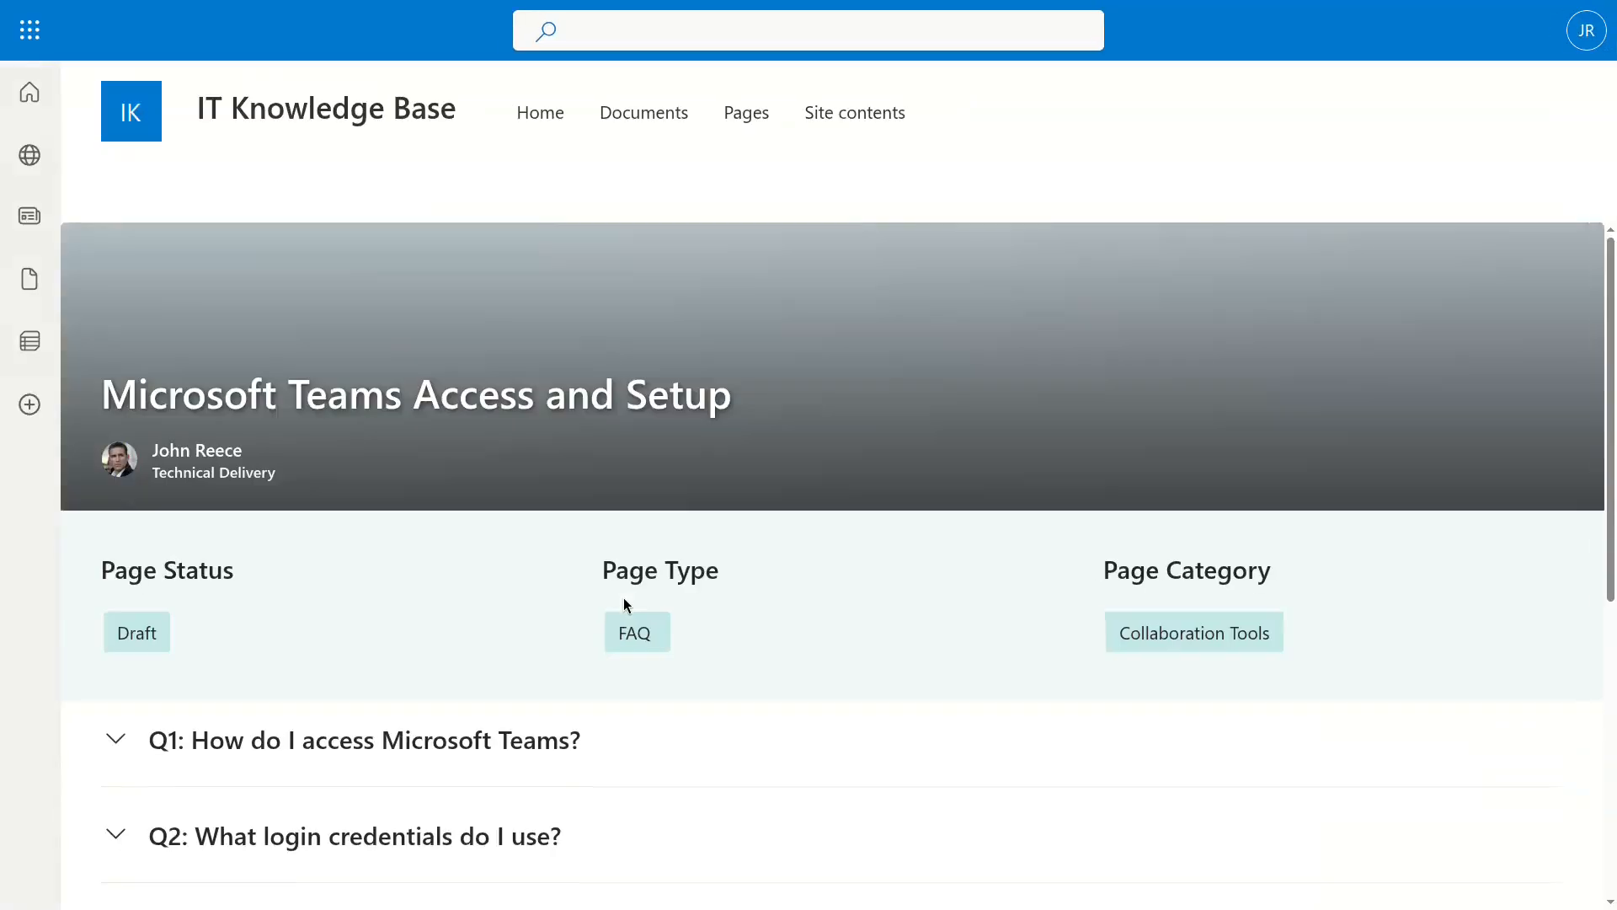
triple_click(207, 401)
left_click(1481, 193)
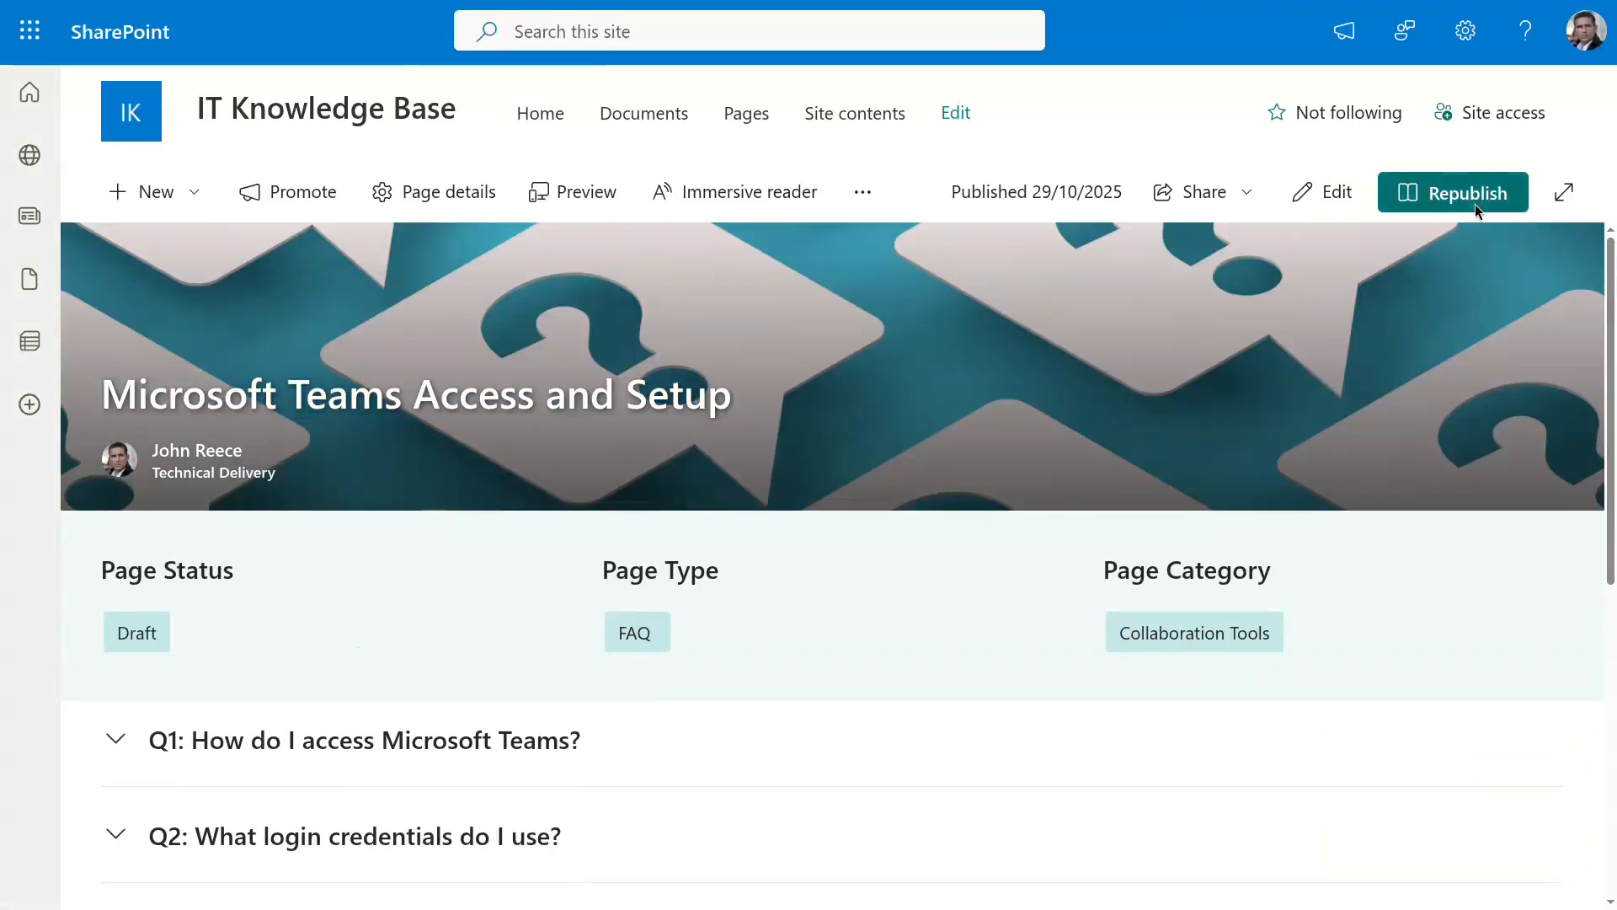
scroll(1387, 817, "down", 6)
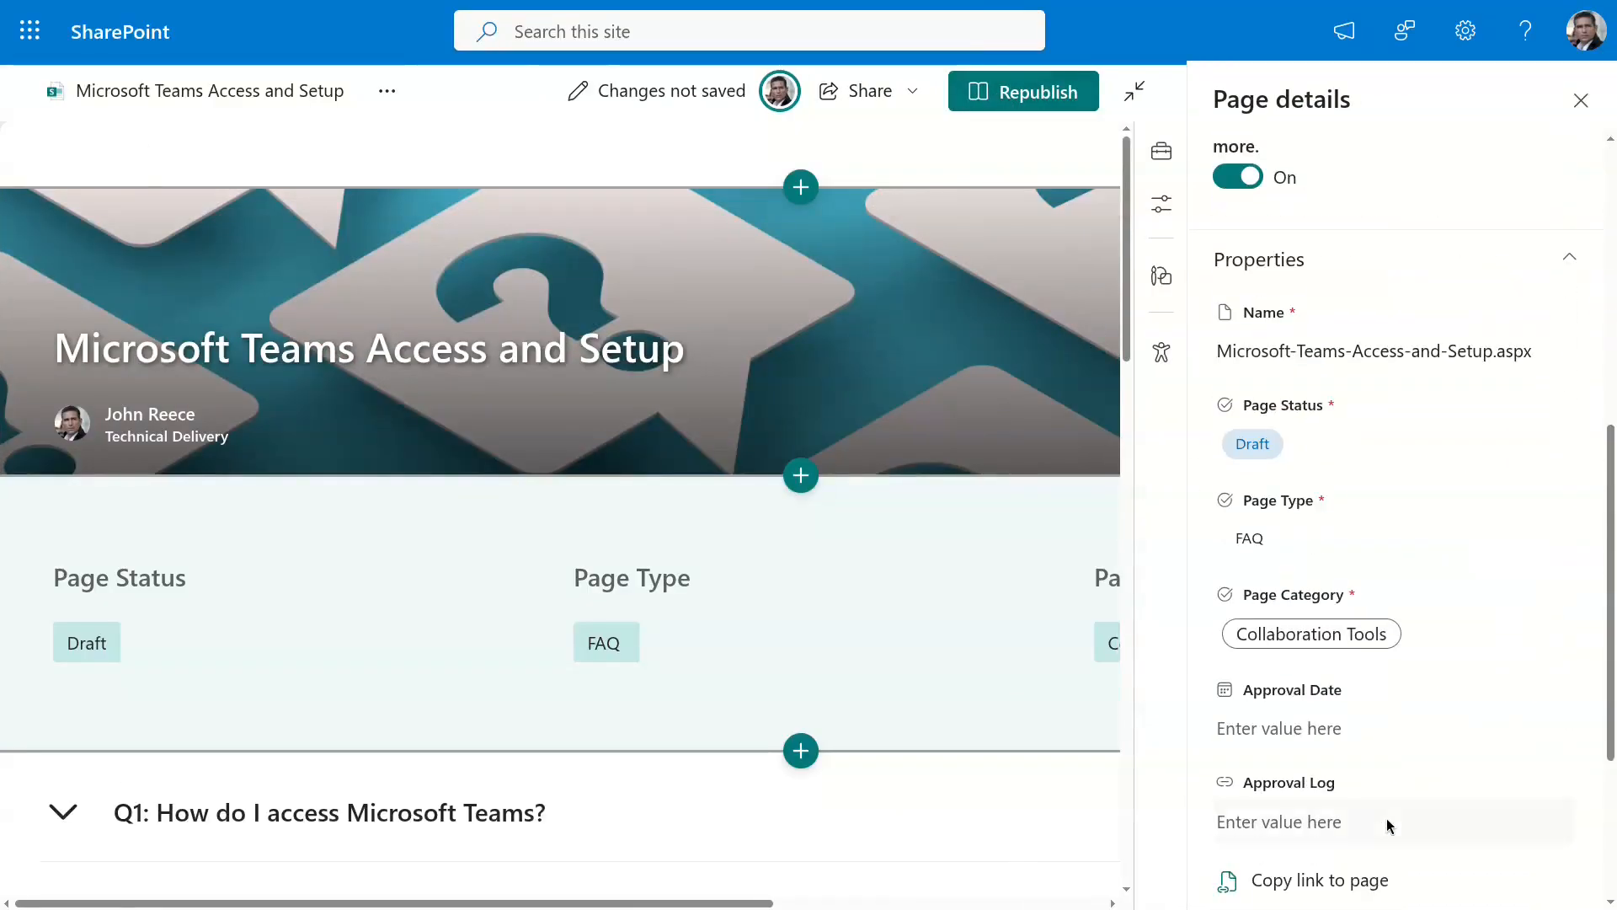
left_click(1402, 447)
left_click(1292, 556)
left_click(1029, 94)
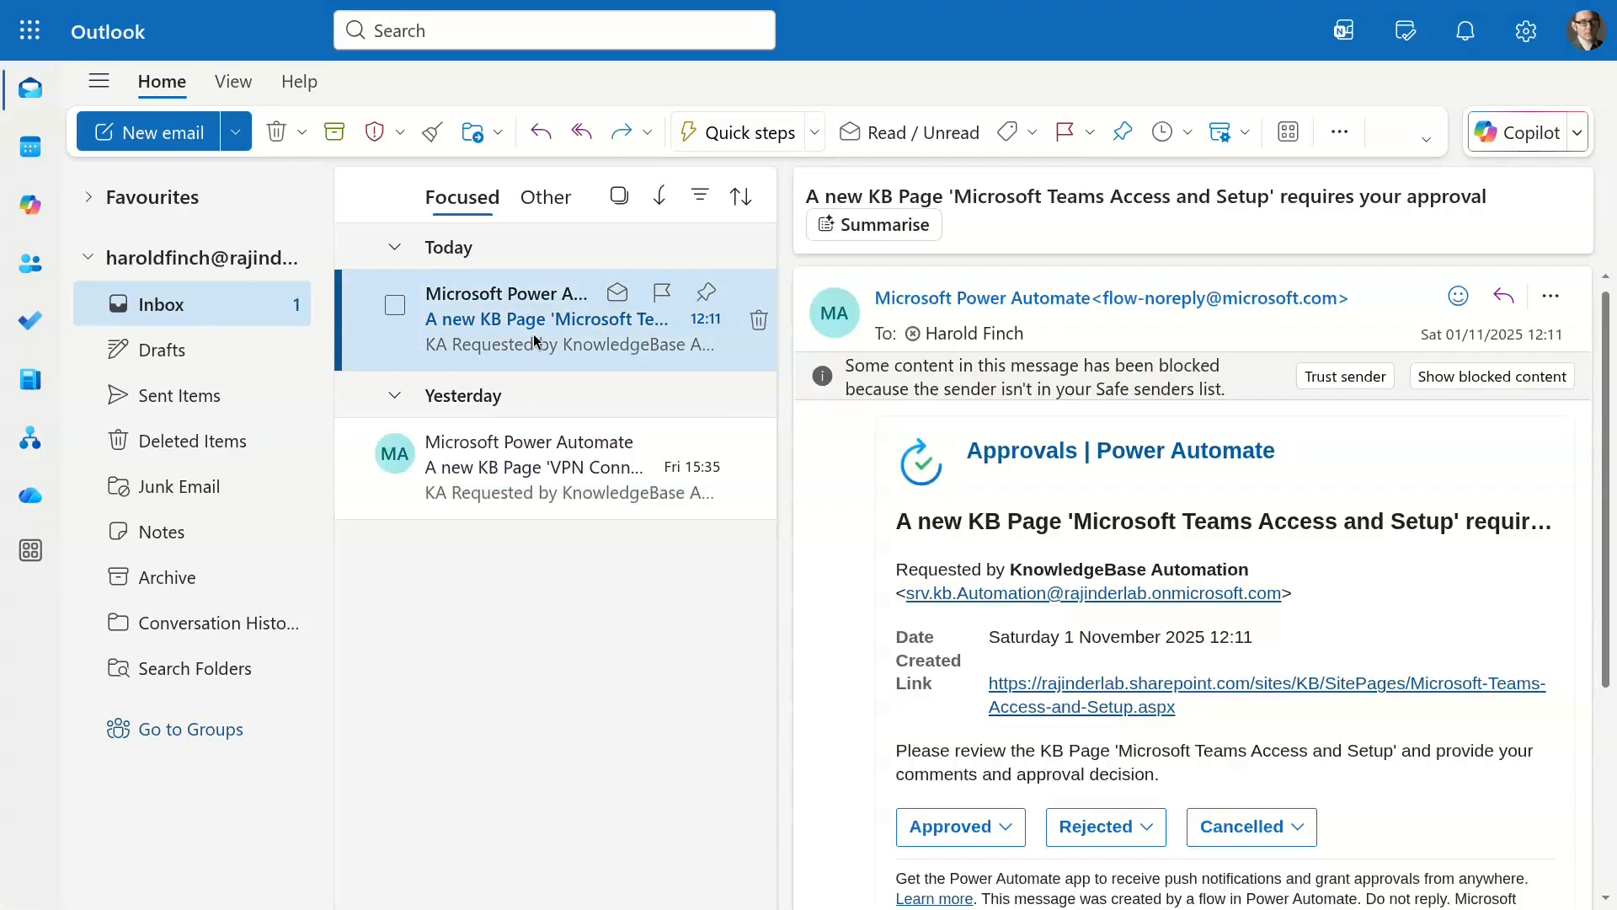
From the second approver's Outlook request email, open the Microsoft Teams Access and Setup page and look through the Q1 and Q3 sections.
left_click(1039, 687)
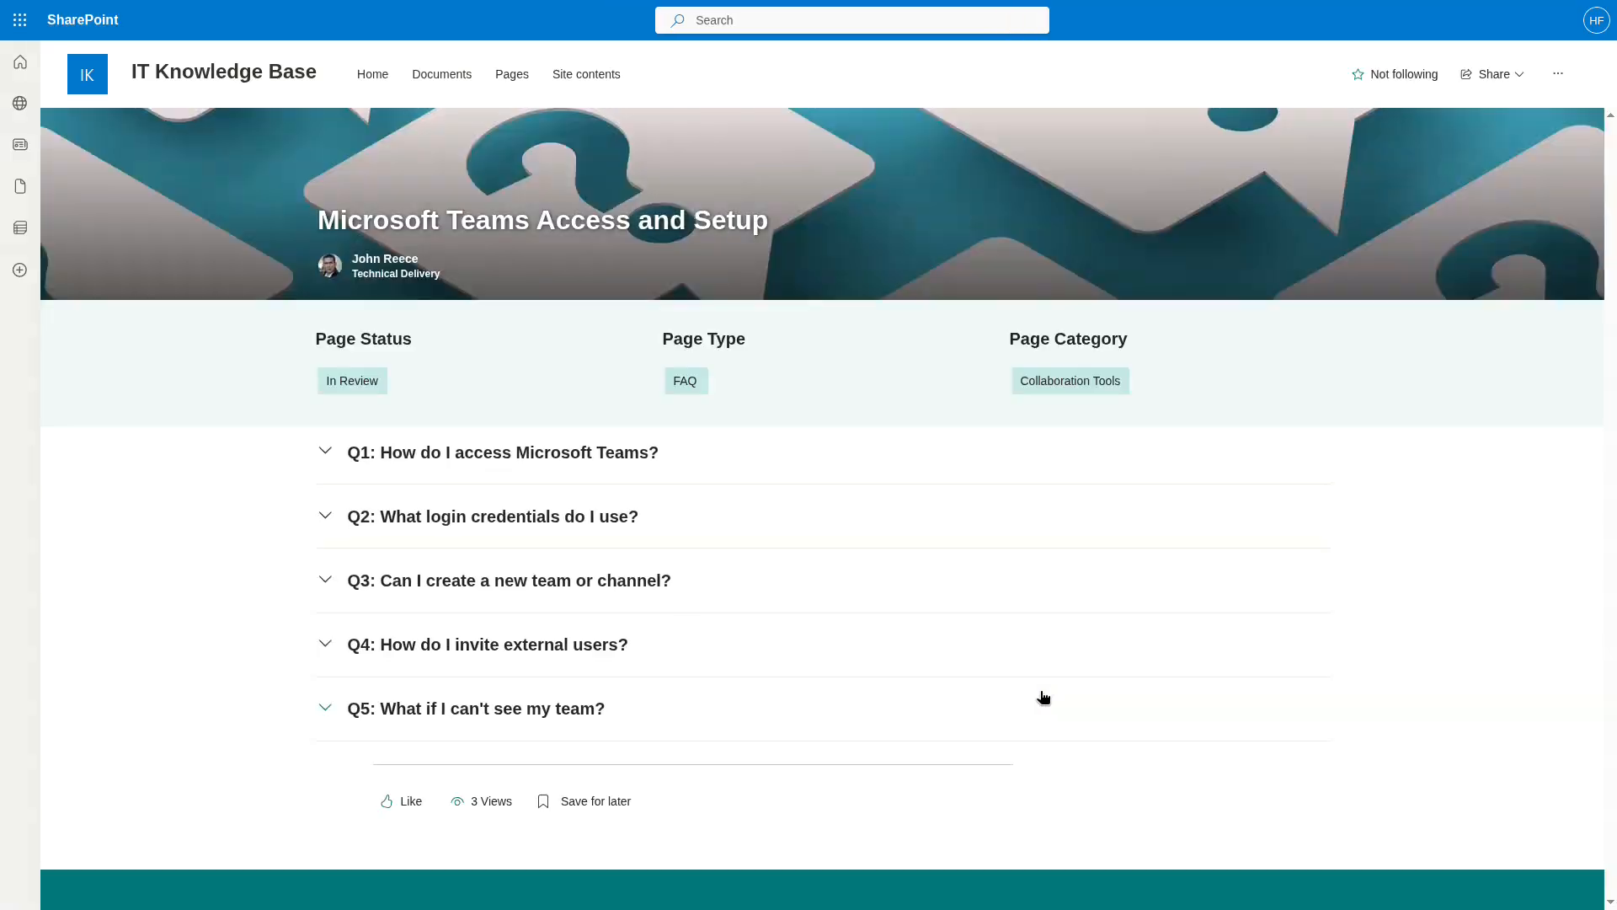
left_click(643, 452)
left_click(643, 452)
left_click(550, 580)
left_click(550, 580)
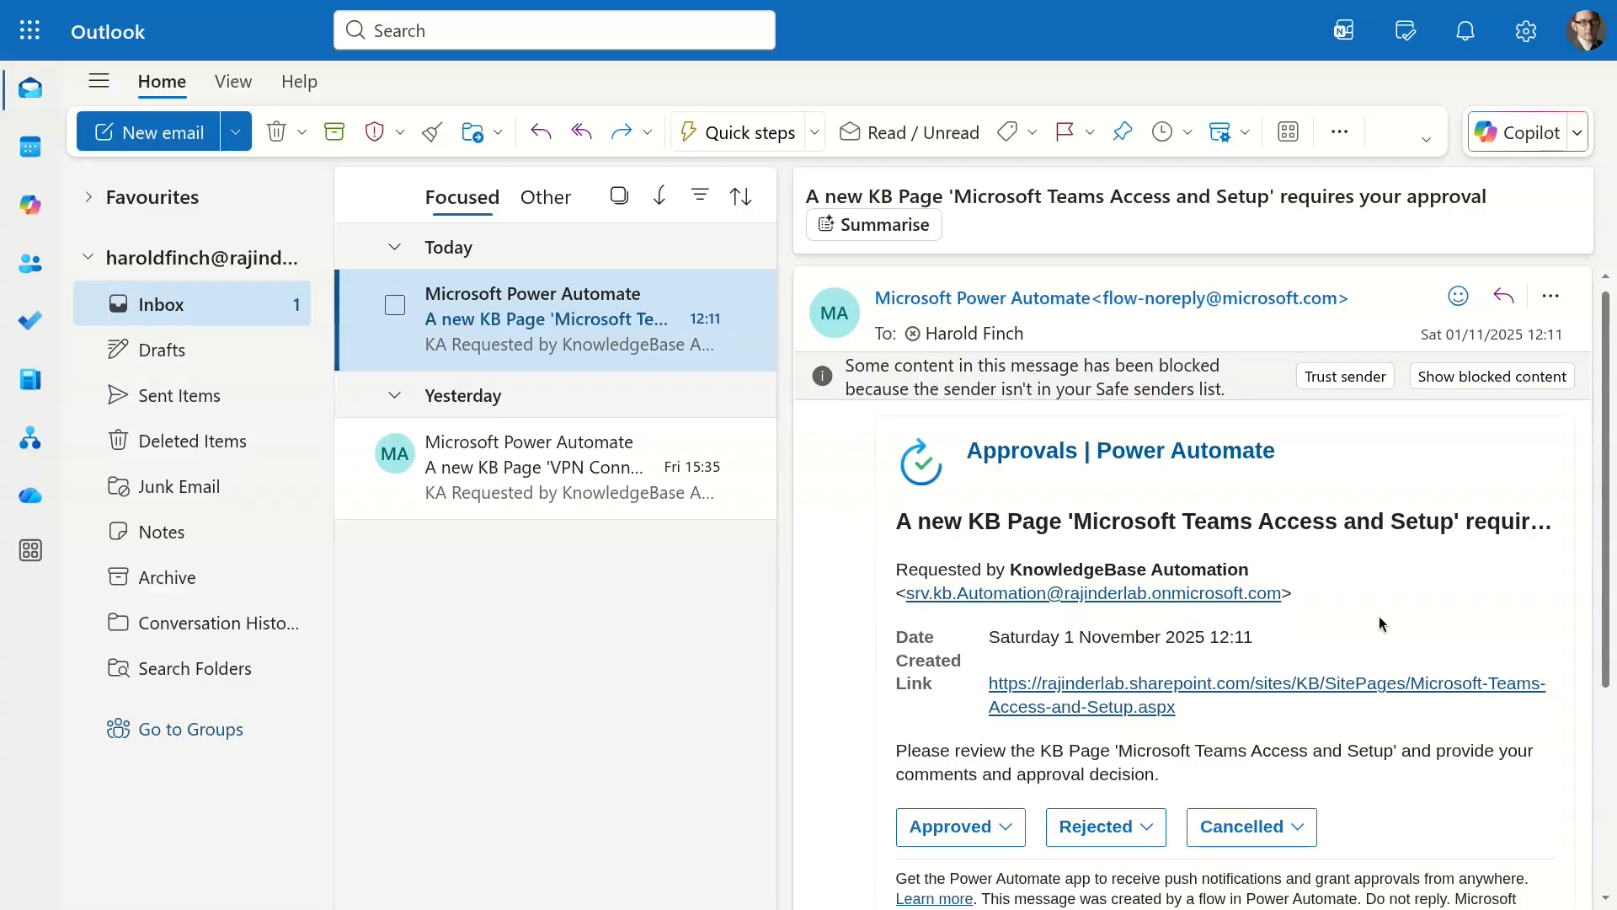
In the second approver's Outlook inbox, submit an Approved response with the comment "Approved, this covers all questions that are relevant.".
scroll(1382, 624, "down", 2)
left_click(960, 655)
left_click(959, 800)
type("Approved, this covers all questions that are releva")
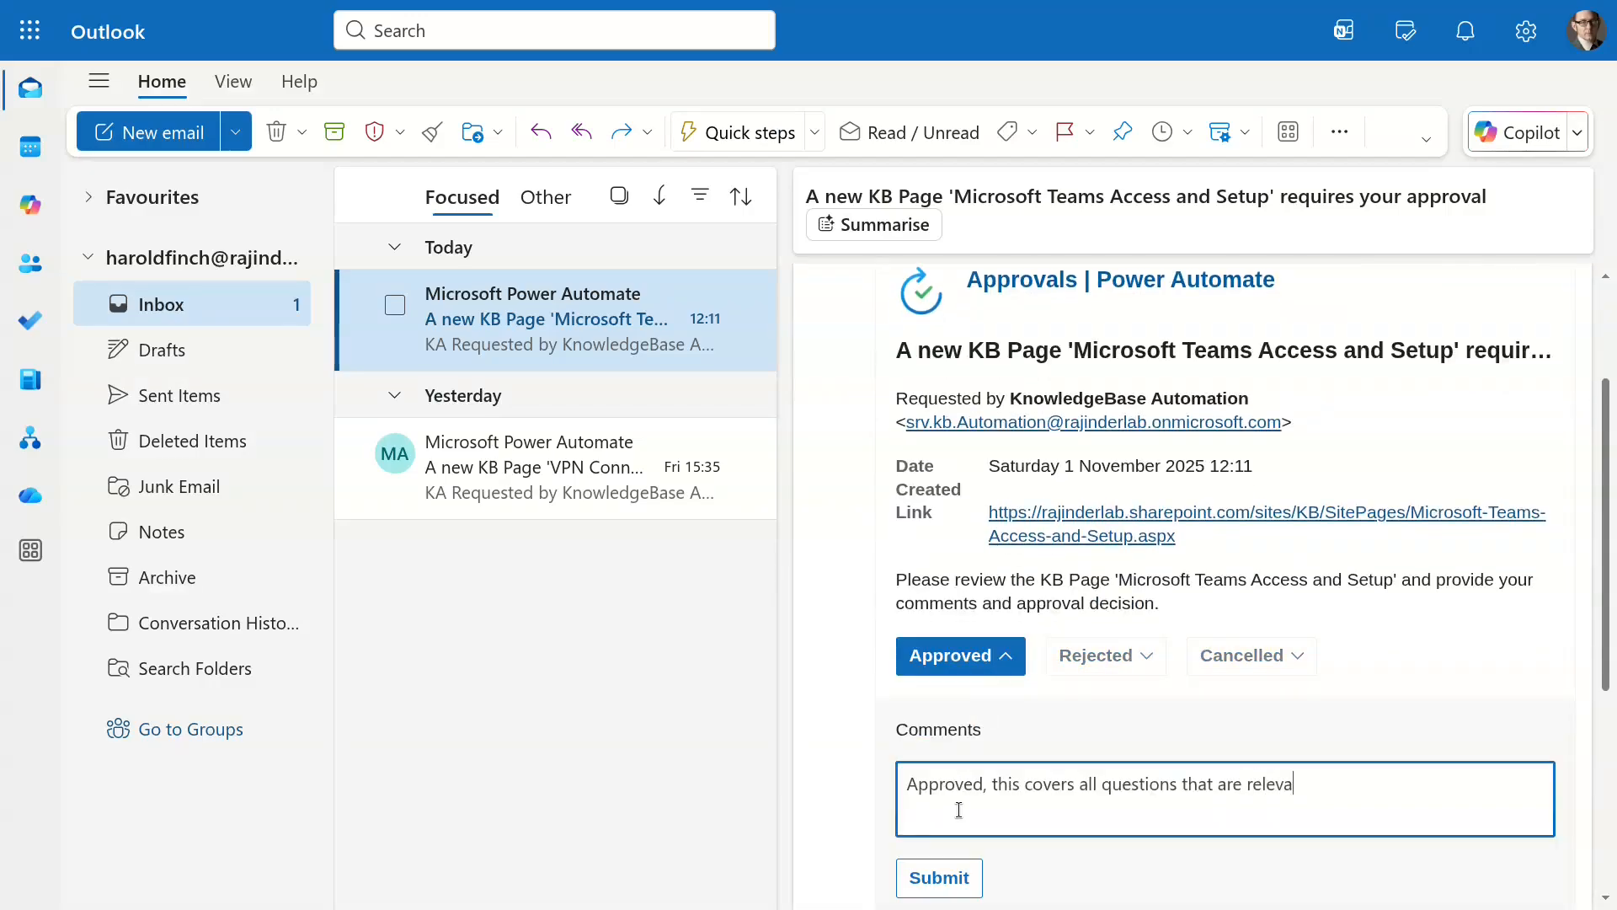
left_click(938, 877)
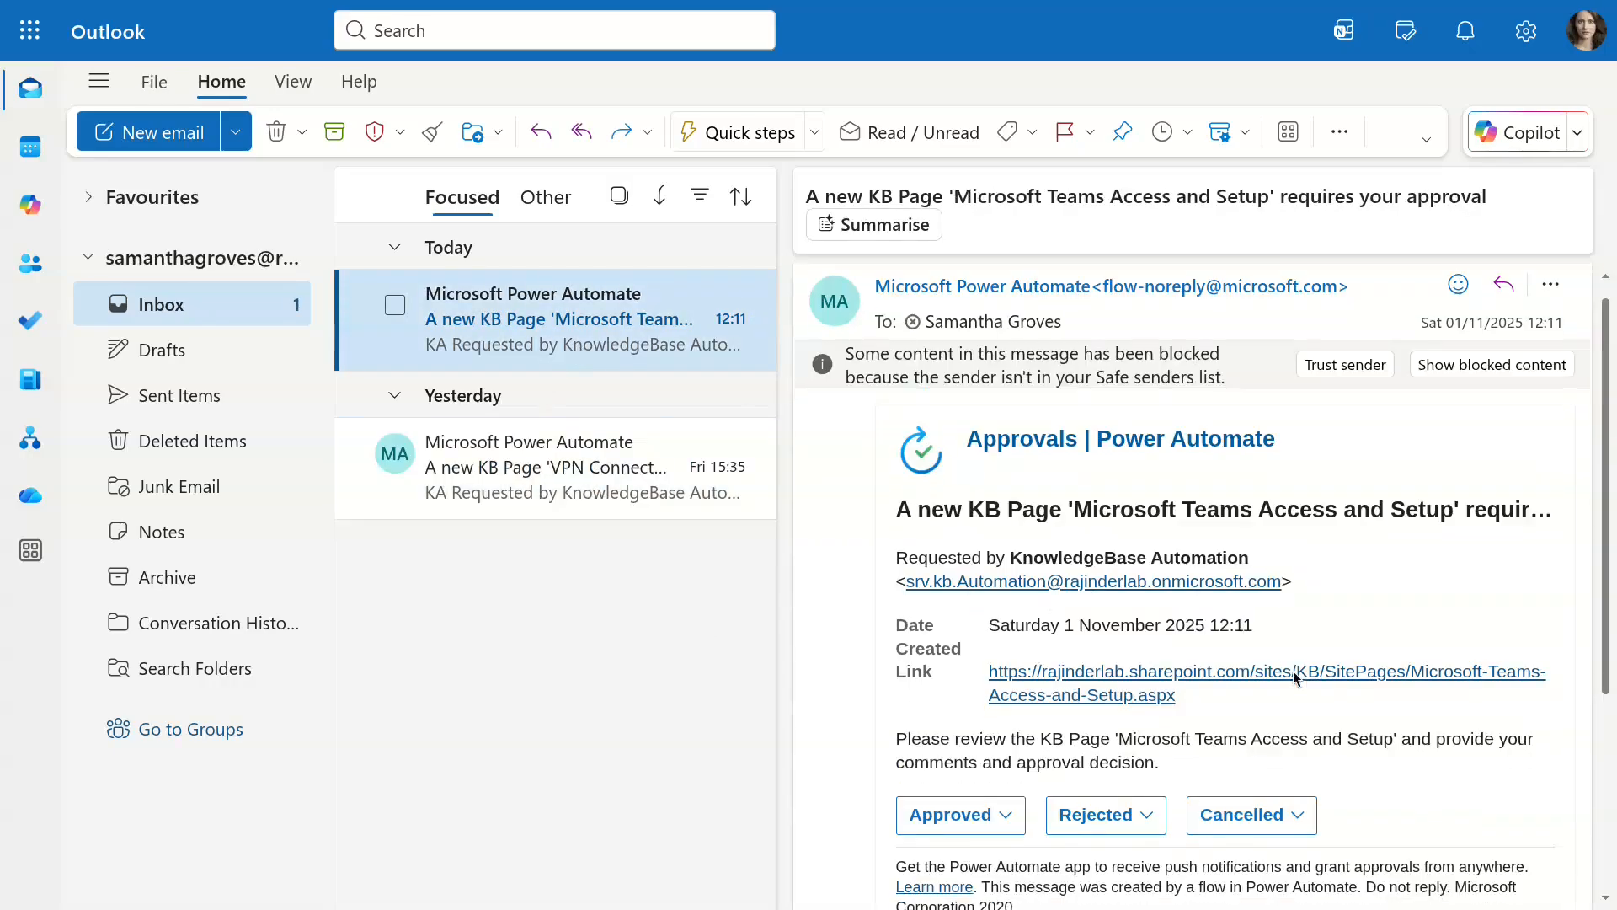
In the first approver's Outlook inbox, submit a Rejected response with the comment "Include more questions that cover the config of Teams.".
scroll(1292, 675, "down", 3)
left_click(1106, 626)
left_click(977, 760)
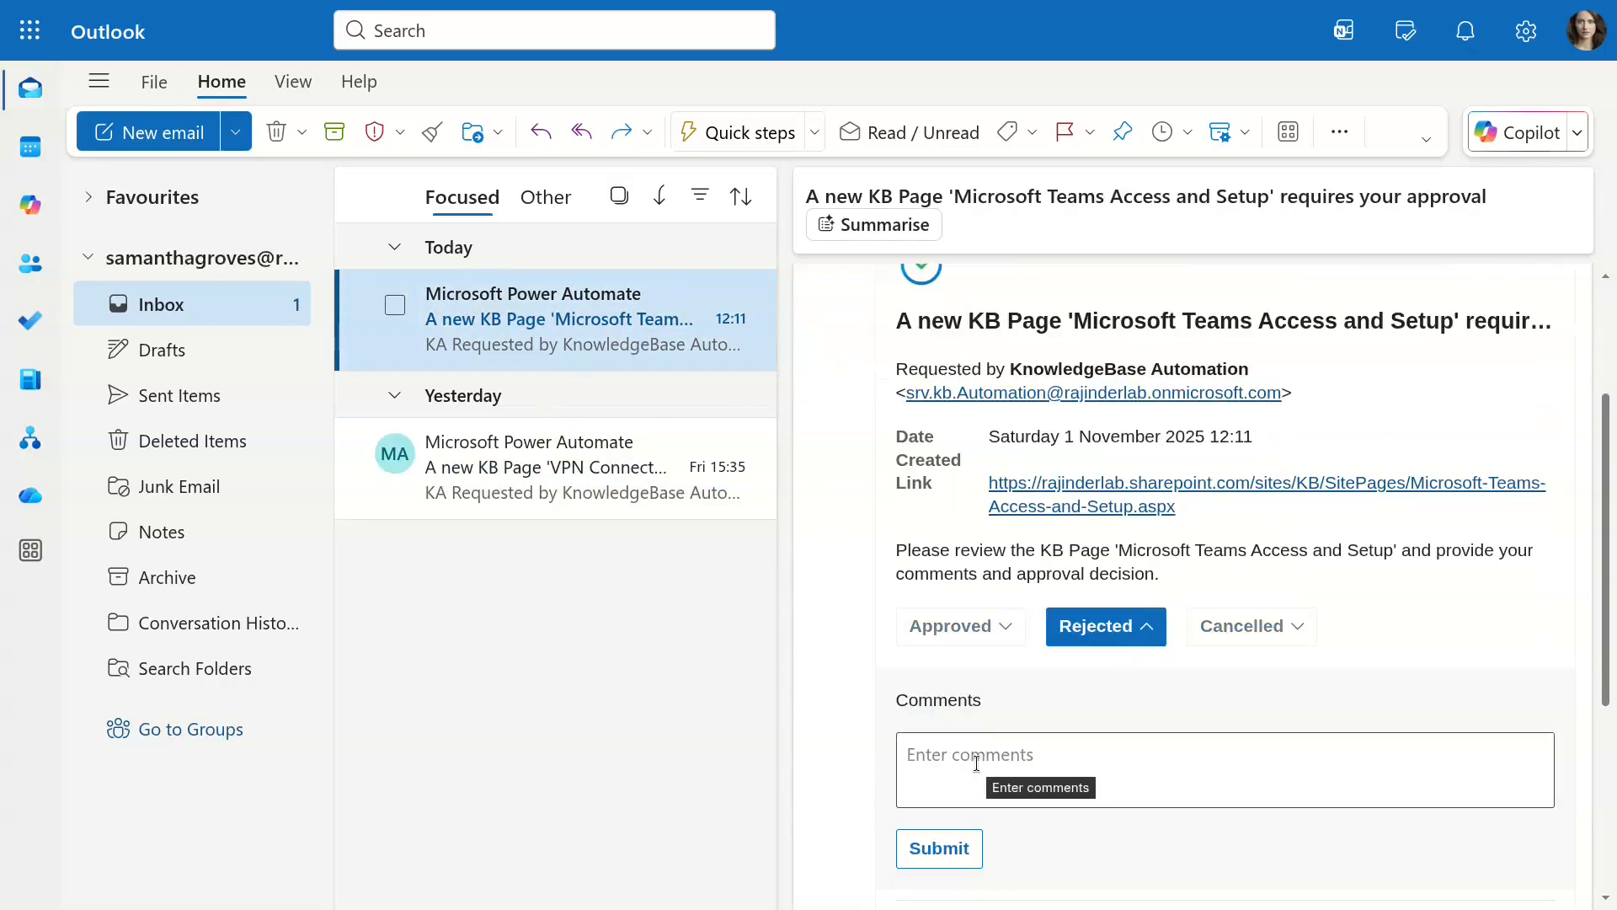
type("Include more questions that cover the config of Teams.")
left_click(913, 844)
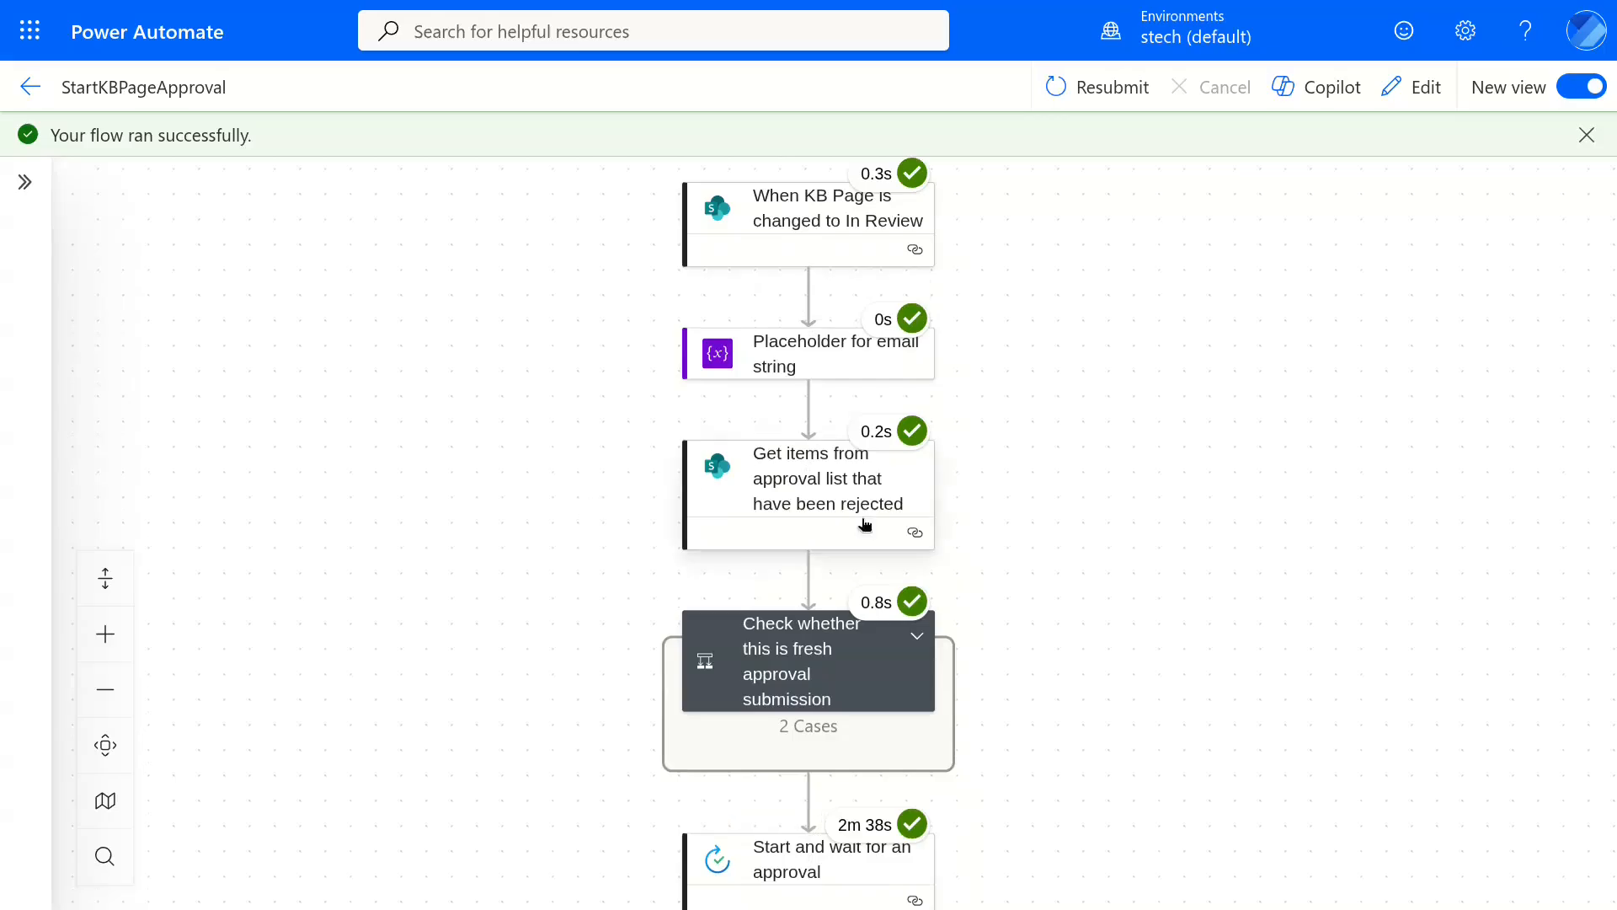
In Power Automate, follow the StartKBPageApproval run down to the outcome conditions and examine which page status update was executed.
scroll(867, 523, "down", 10)
scroll(1001, 698, "down", 9)
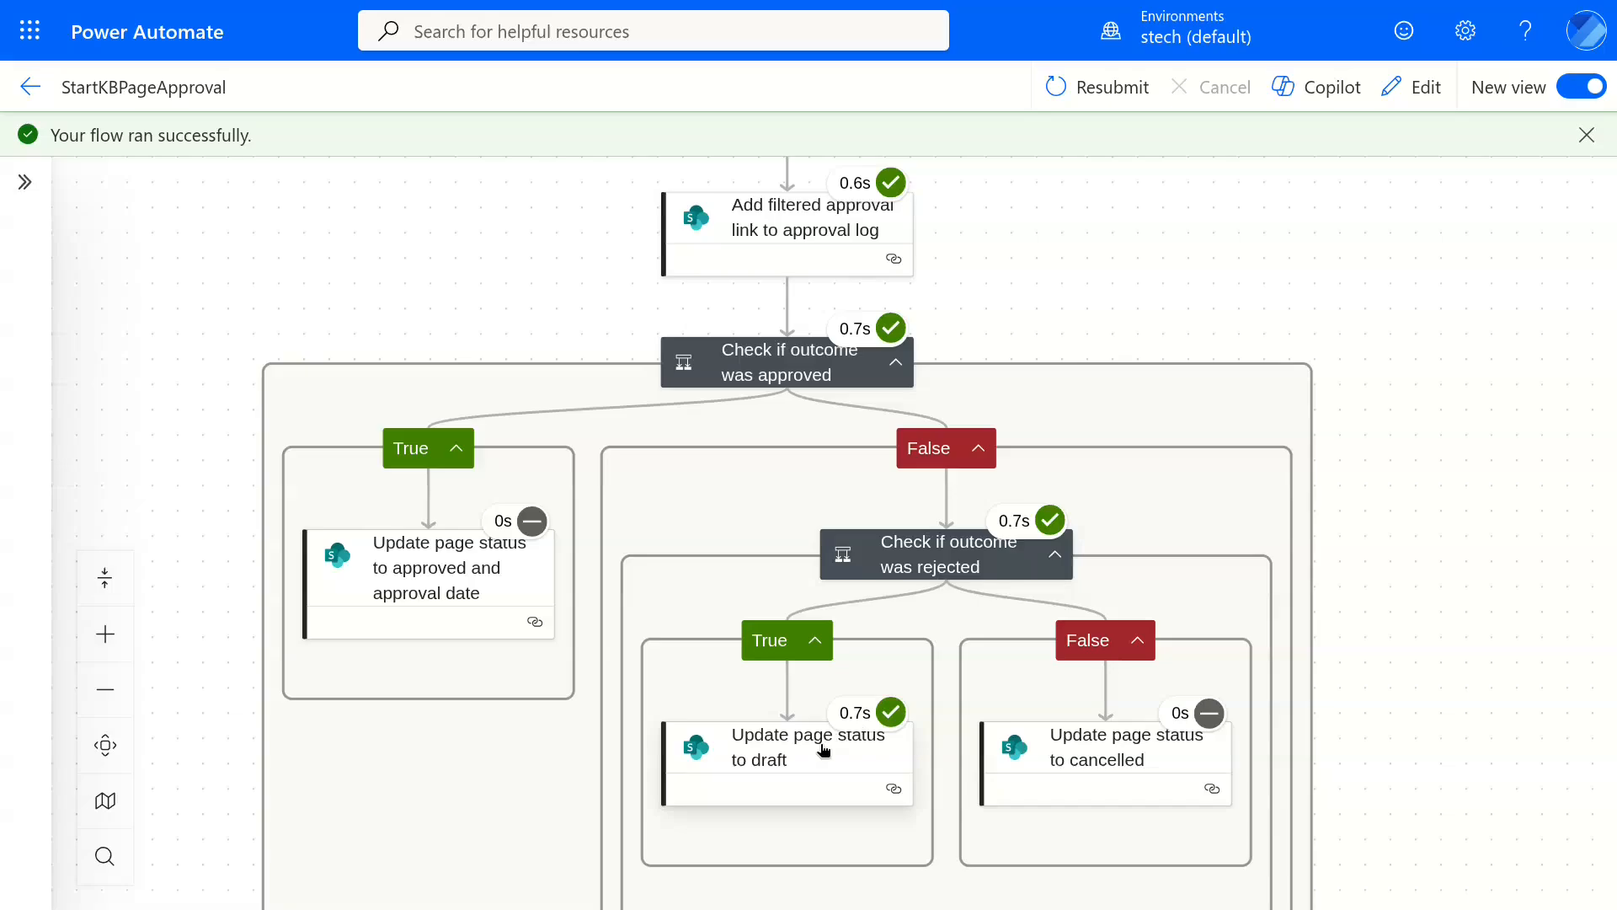
scroll(809, 704, "right", 7)
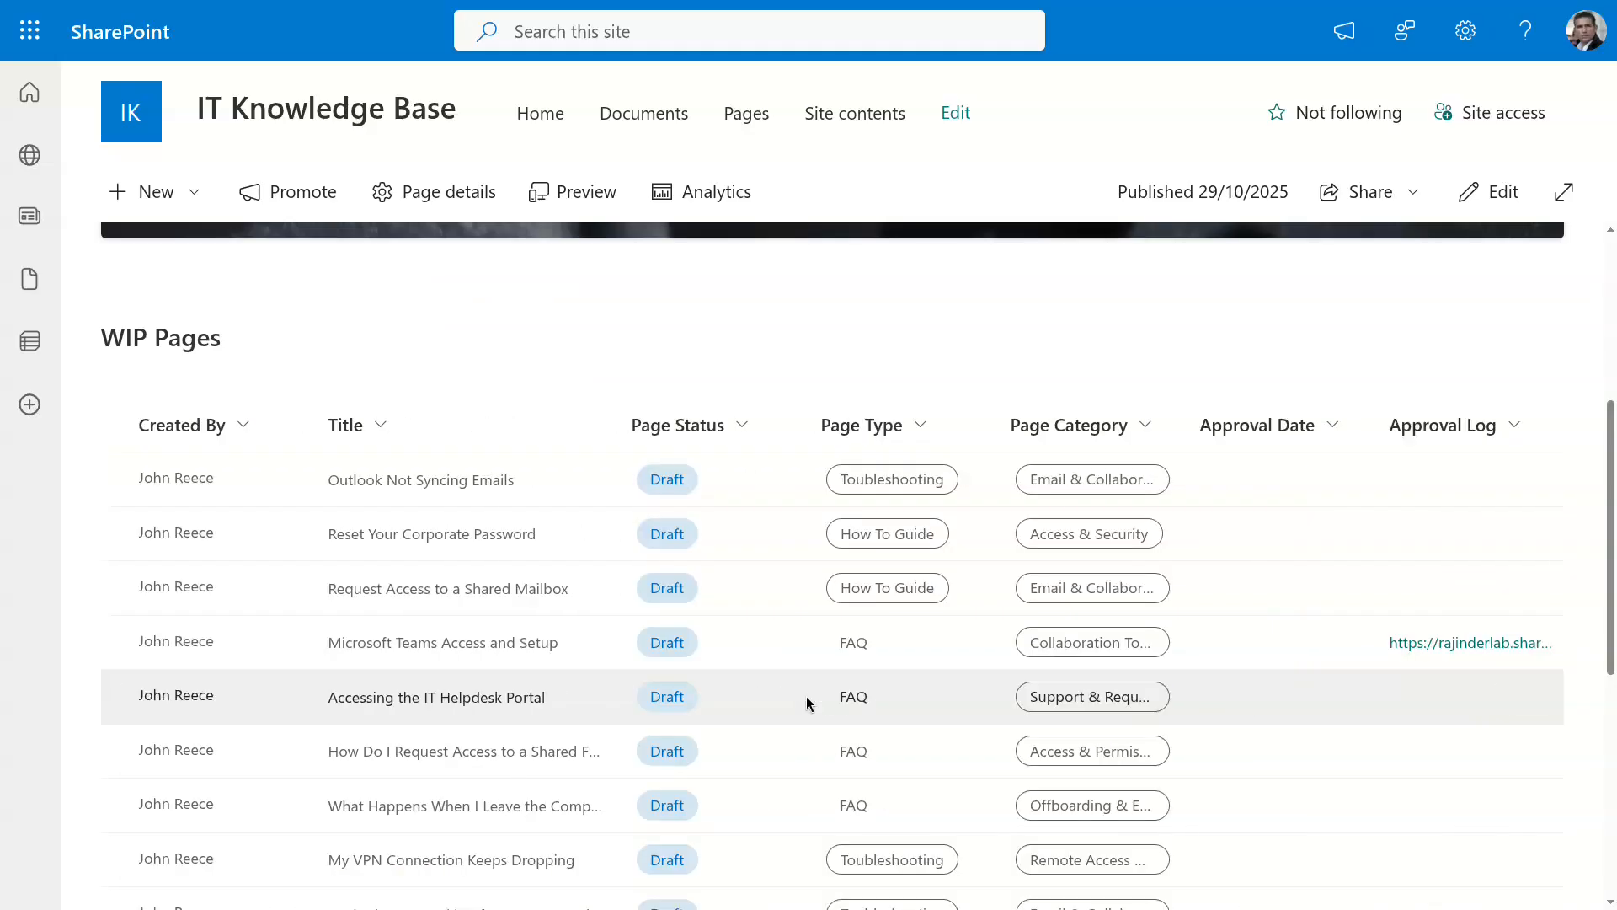
In SharePoint's WIP Pages list, open the Approval Log link for Microsoft Teams Access and Setup and examine the reviewers' responses.
scroll(809, 704, "left", 2)
scroll(809, 705, "right", 2)
left_click(1442, 646)
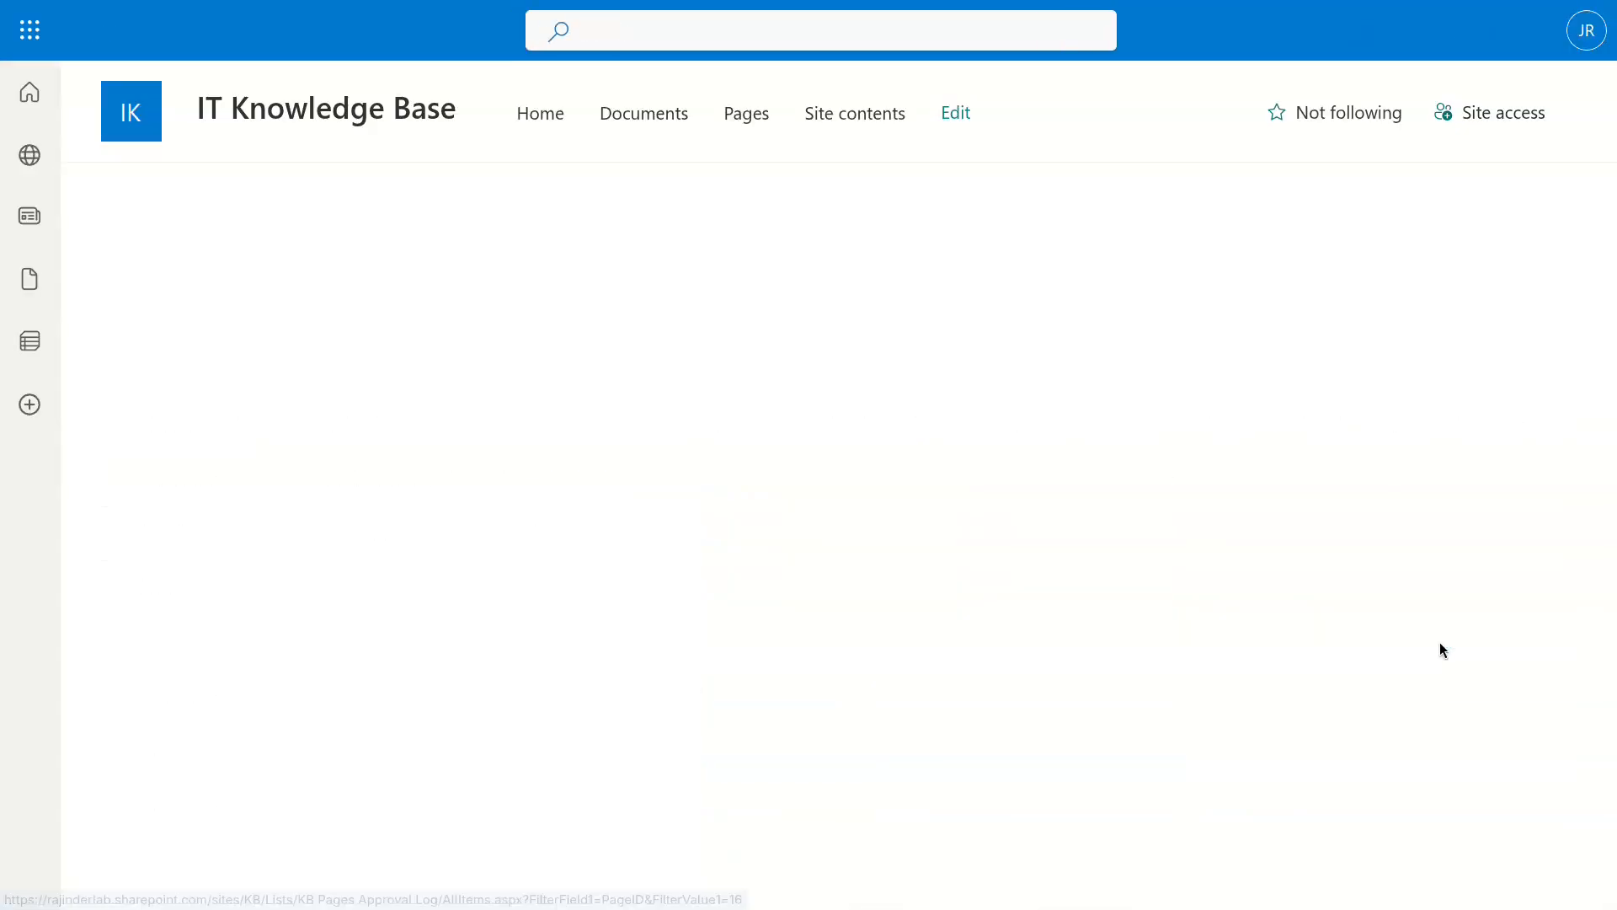
scroll(1163, 685, "right", 3)
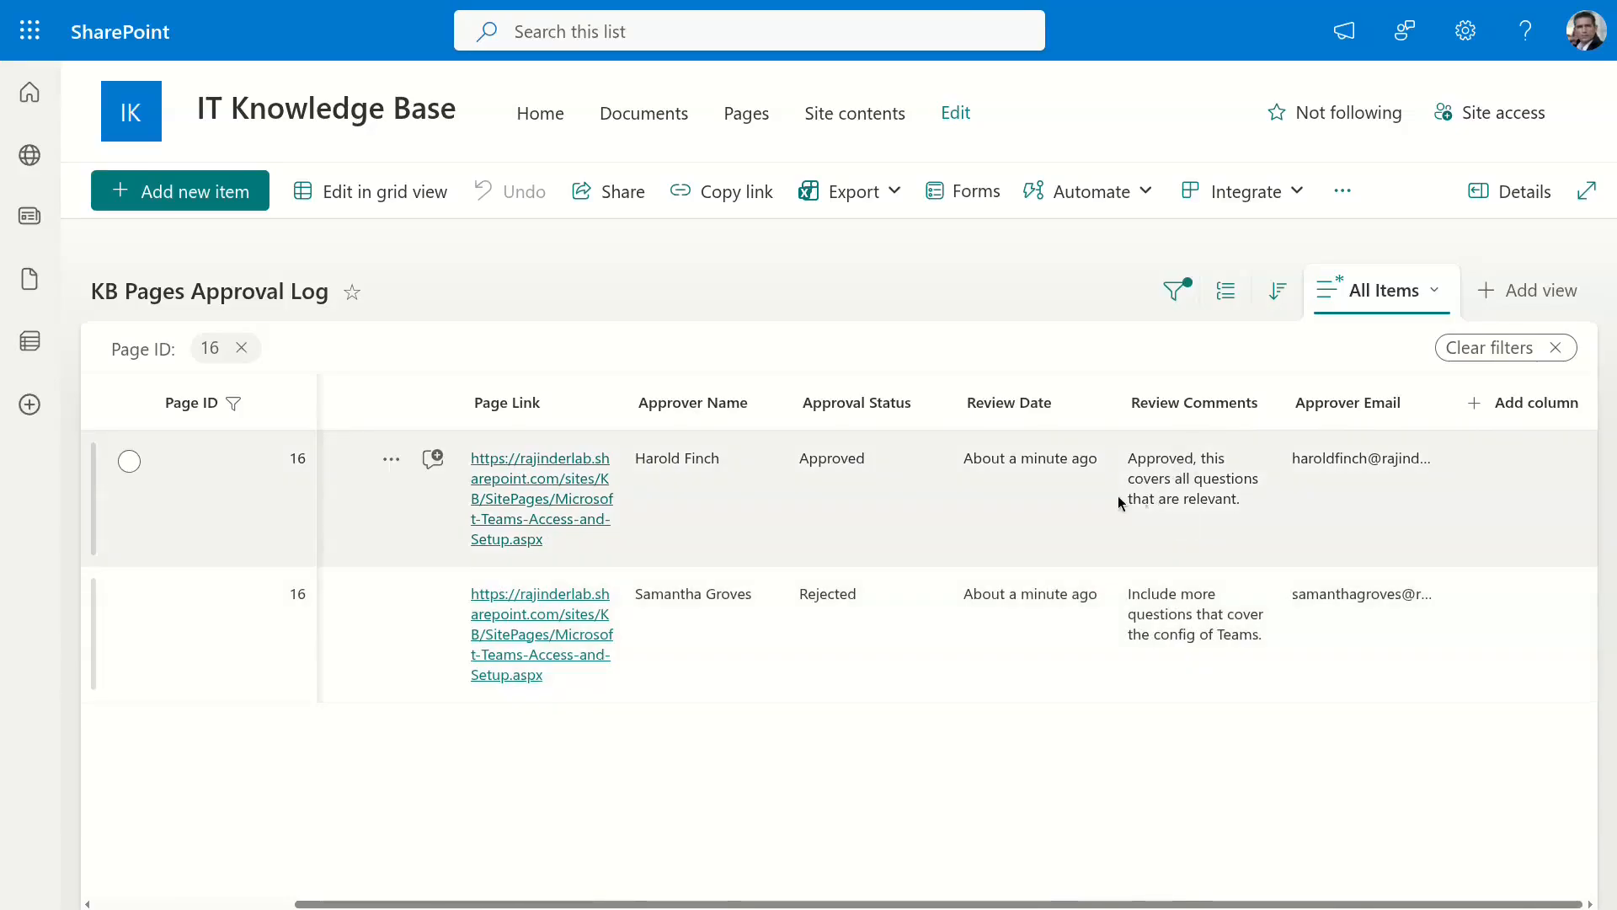
Open the conditional formatting rules for the KB Pages Approval Log view and delete the default "Show all values as" rule.
left_click(895, 407)
mouse_move(902, 655)
left_click(1155, 561)
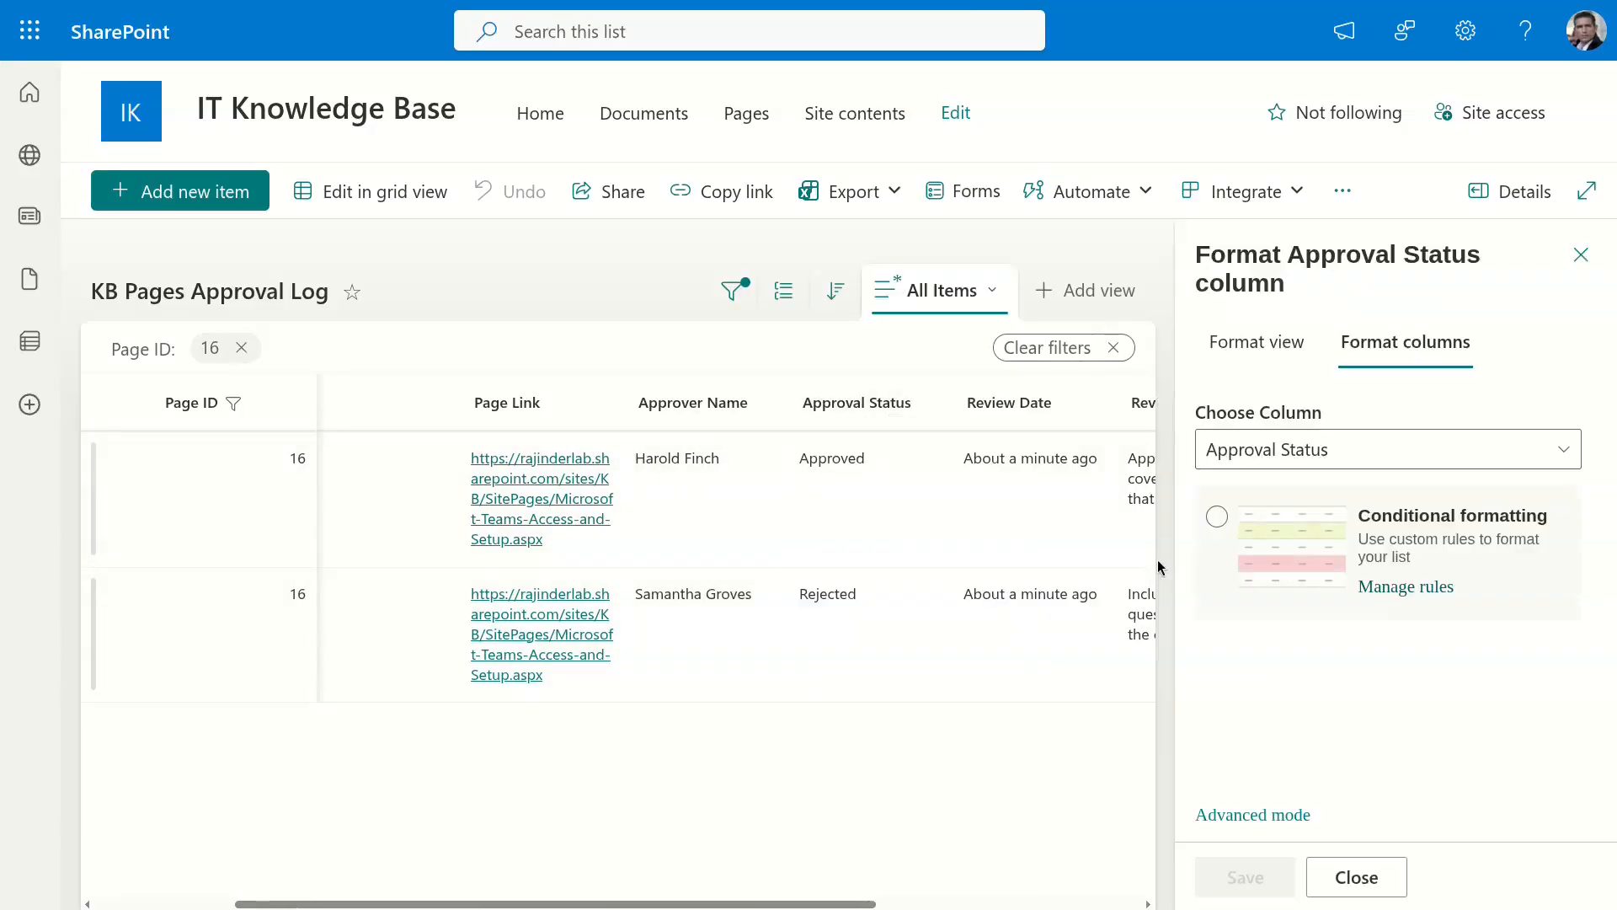
left_click(1302, 353)
left_click(1406, 645)
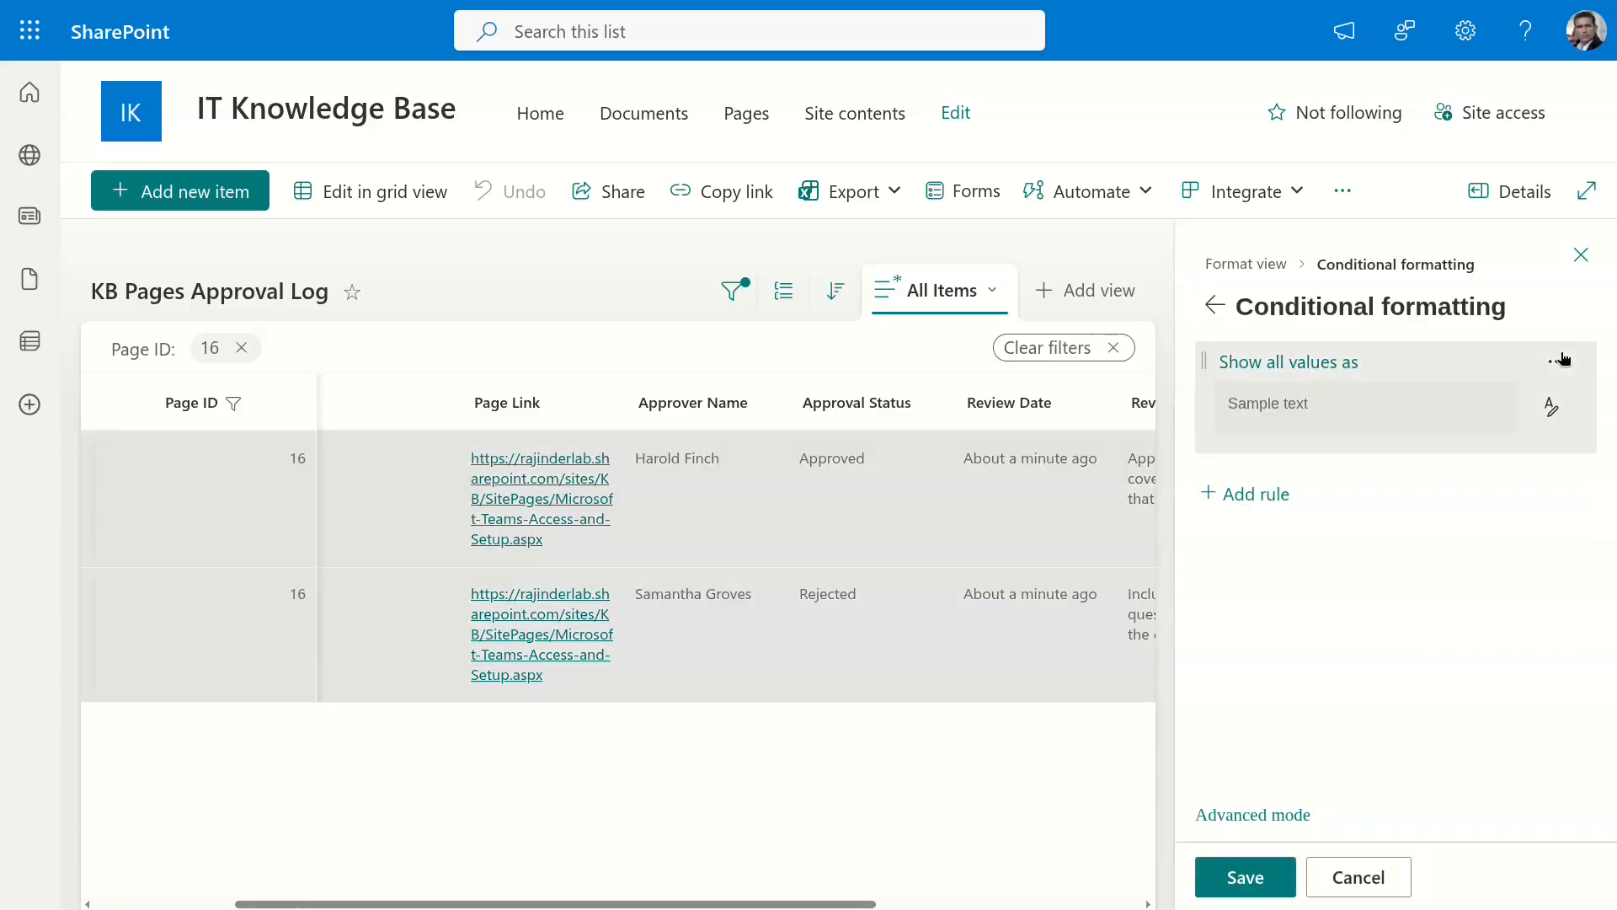
left_click(1560, 360)
left_click(1472, 450)
Add a view formatting rule that shows list items in green when Approval Status is equal to Approved, and save it.
left_click(1255, 361)
left_click(1264, 394)
left_click(1226, 570)
left_click(1316, 445)
left_click(1293, 504)
type("Approved")
left_click(1557, 682)
left_click(1464, 546)
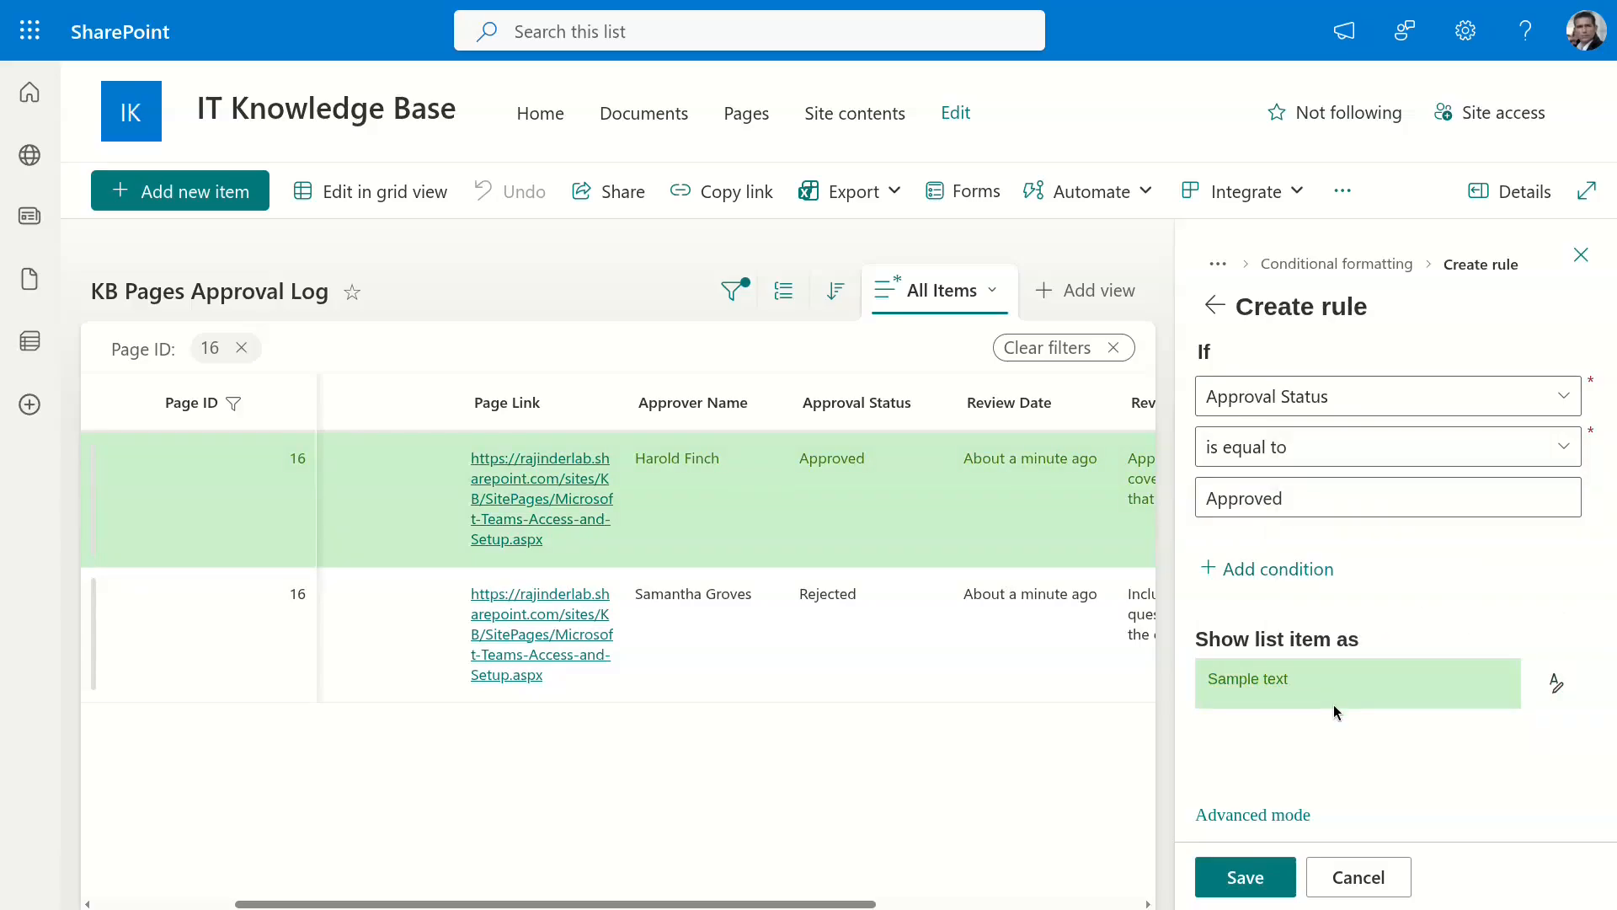
left_click(1245, 877)
Add a view formatting rule that shows list items in red when Approval Status is equal to Rejected, and save it.
left_click(1237, 410)
left_click(1264, 394)
left_click(1260, 576)
left_click(1278, 447)
left_click(1256, 493)
type("Rejected")
left_click(1557, 683)
left_click(1309, 545)
left_click(1245, 877)
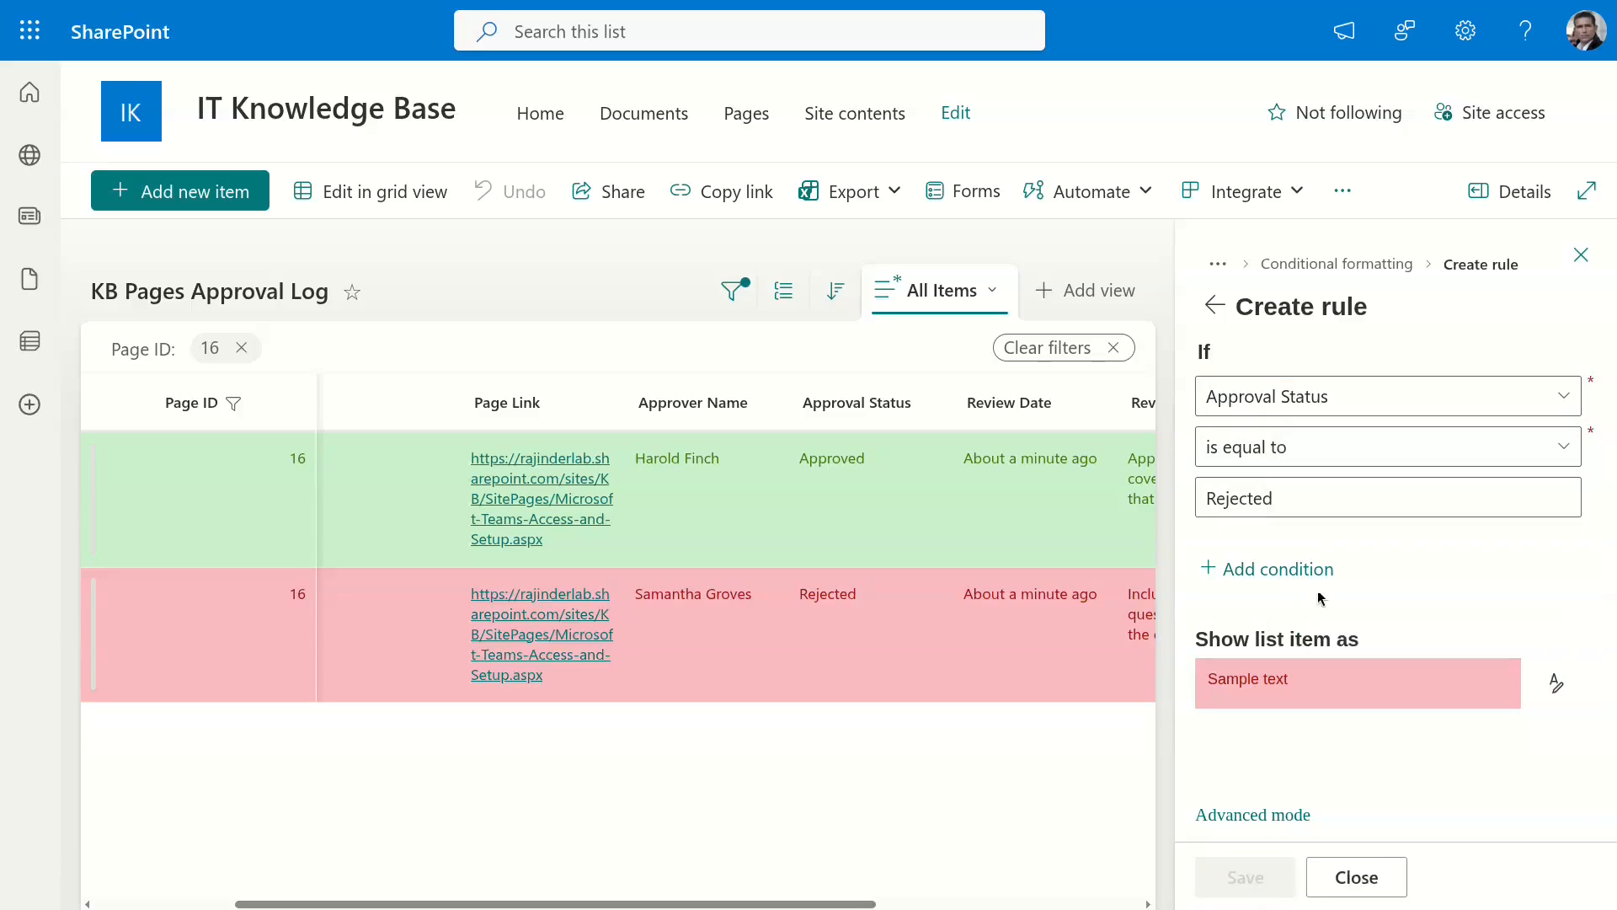
Add a formatting rule with its own highlight style for Approval Status equal to Cancelled, save it and close the formatting settings.
left_click(1240, 607)
left_click(1331, 403)
left_click(1264, 574)
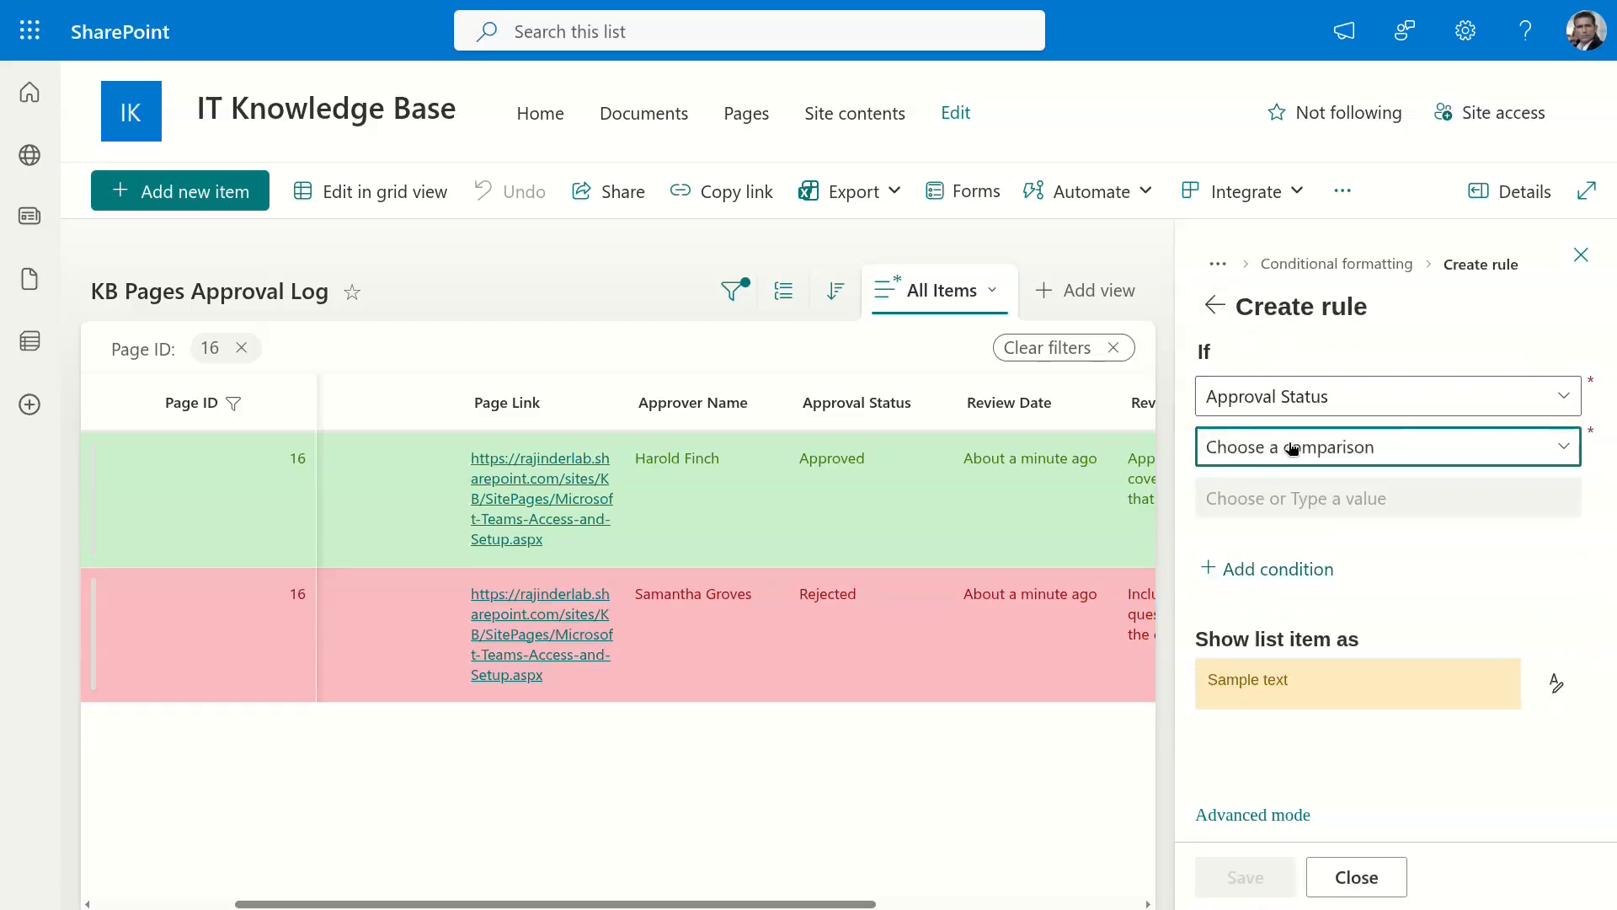
left_click(1300, 446)
left_click(1321, 494)
type("Can")
left_click(1557, 684)
left_click(1547, 594)
left_click(1243, 877)
left_click(1356, 877)
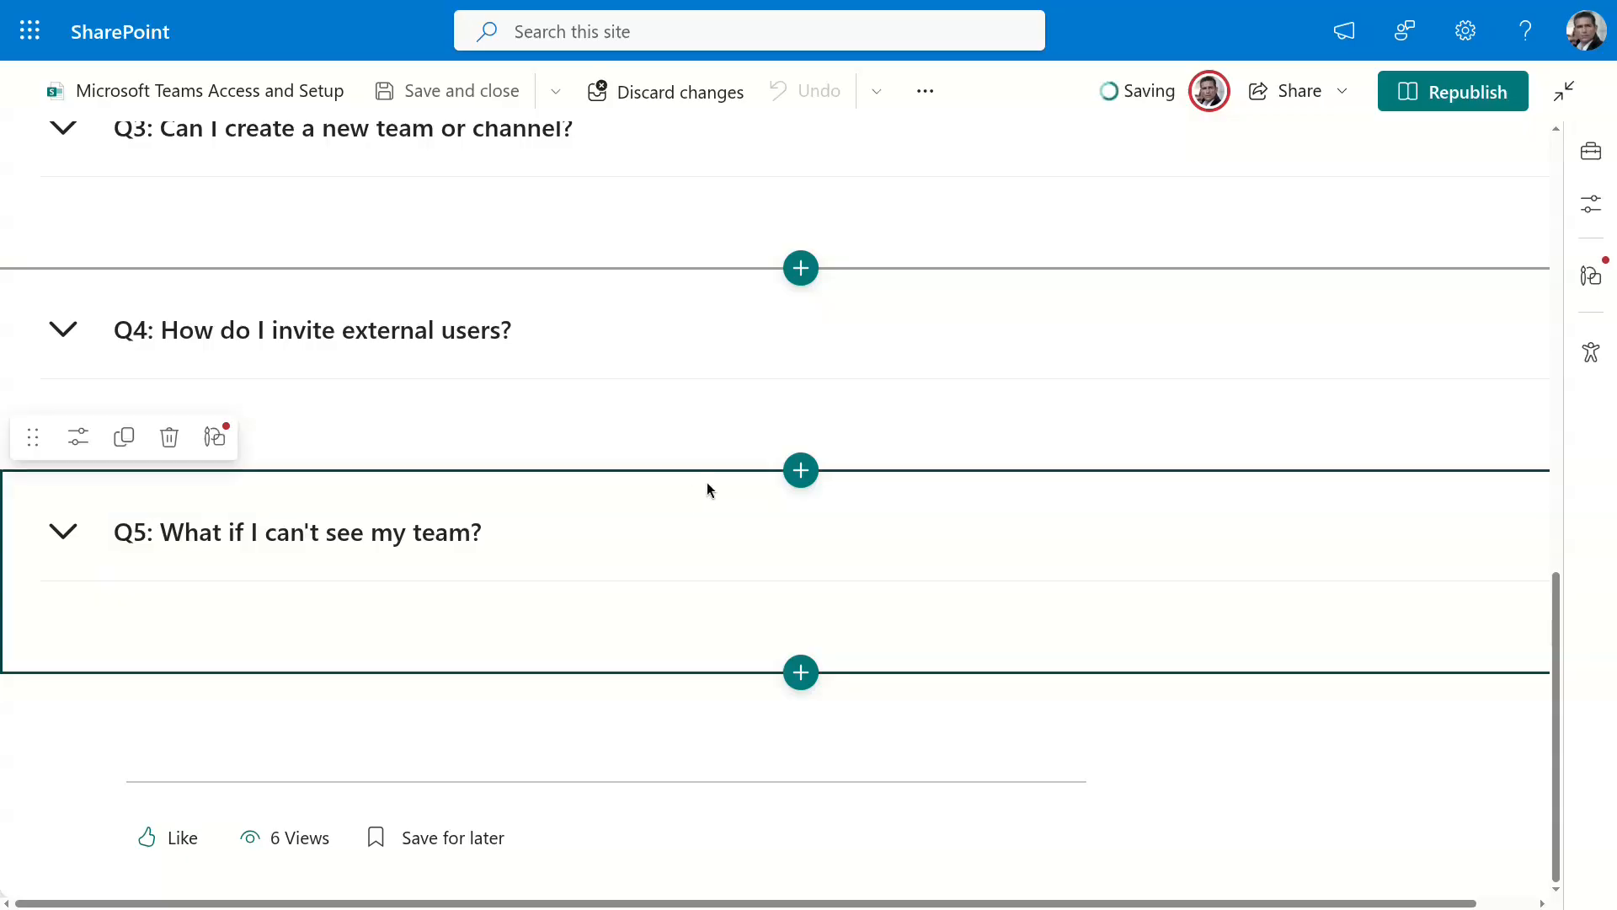
On the Microsoft Teams Access and Setup page, duplicate the Q5 section and retitle the copy "Q6: What if I can't see my config?".
left_click(124, 436)
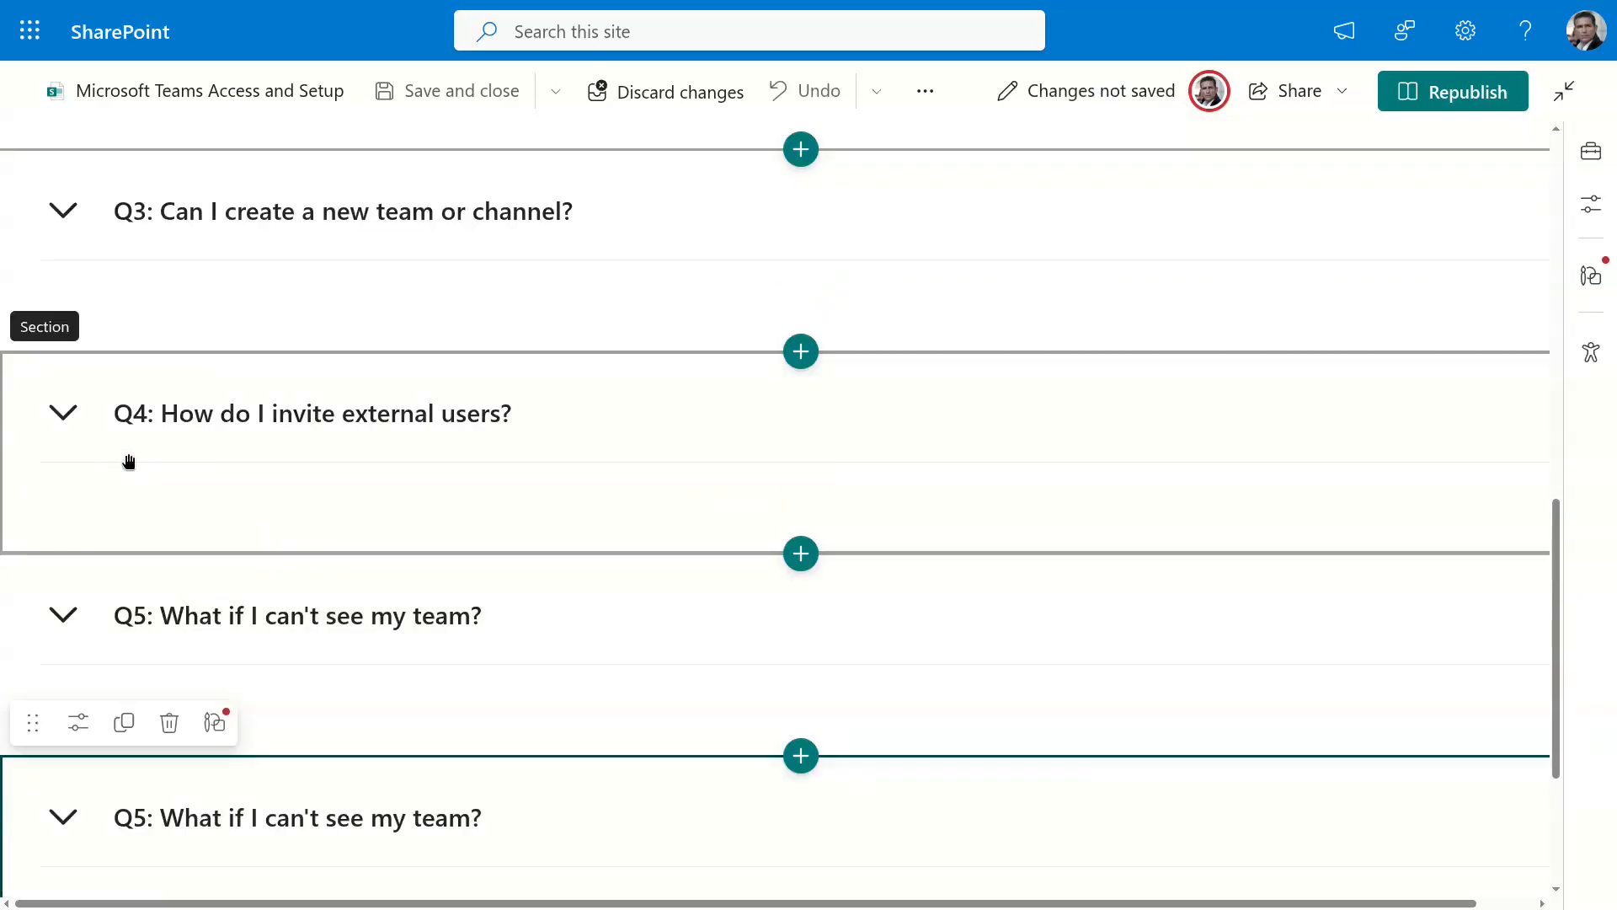
left_click(139, 707)
key("BackSpace")
type("6")
double_click(440, 706)
type("config")
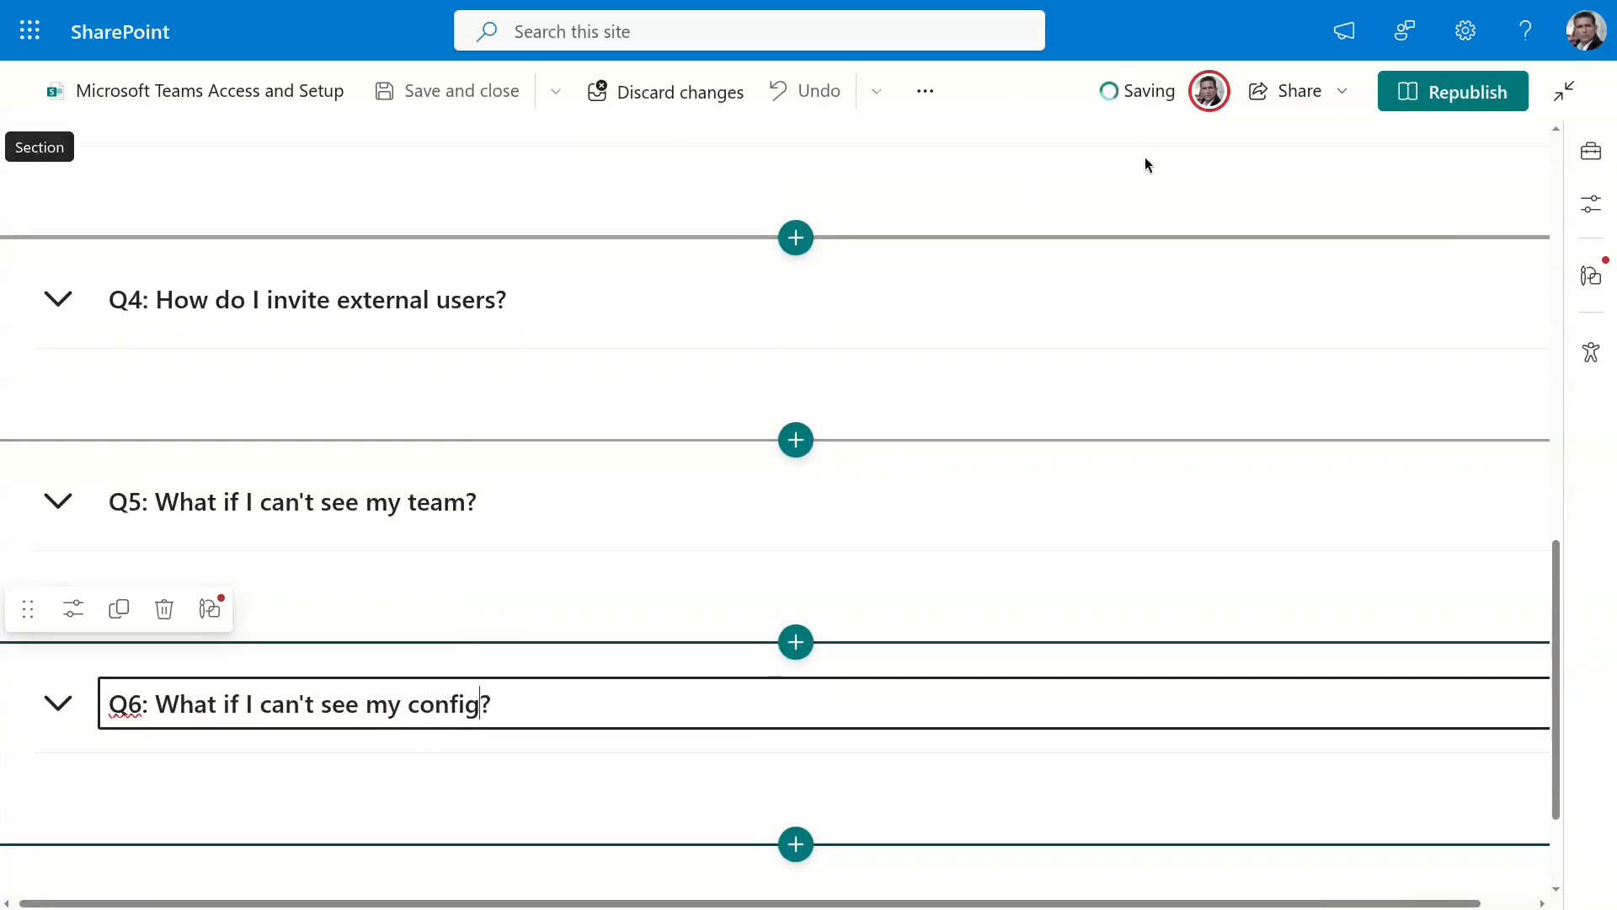
Set the edited Microsoft Teams page's Page Status to In Review in its page details and republish it.
left_click(927, 91)
left_click(950, 152)
scroll(1388, 779, "down", 4)
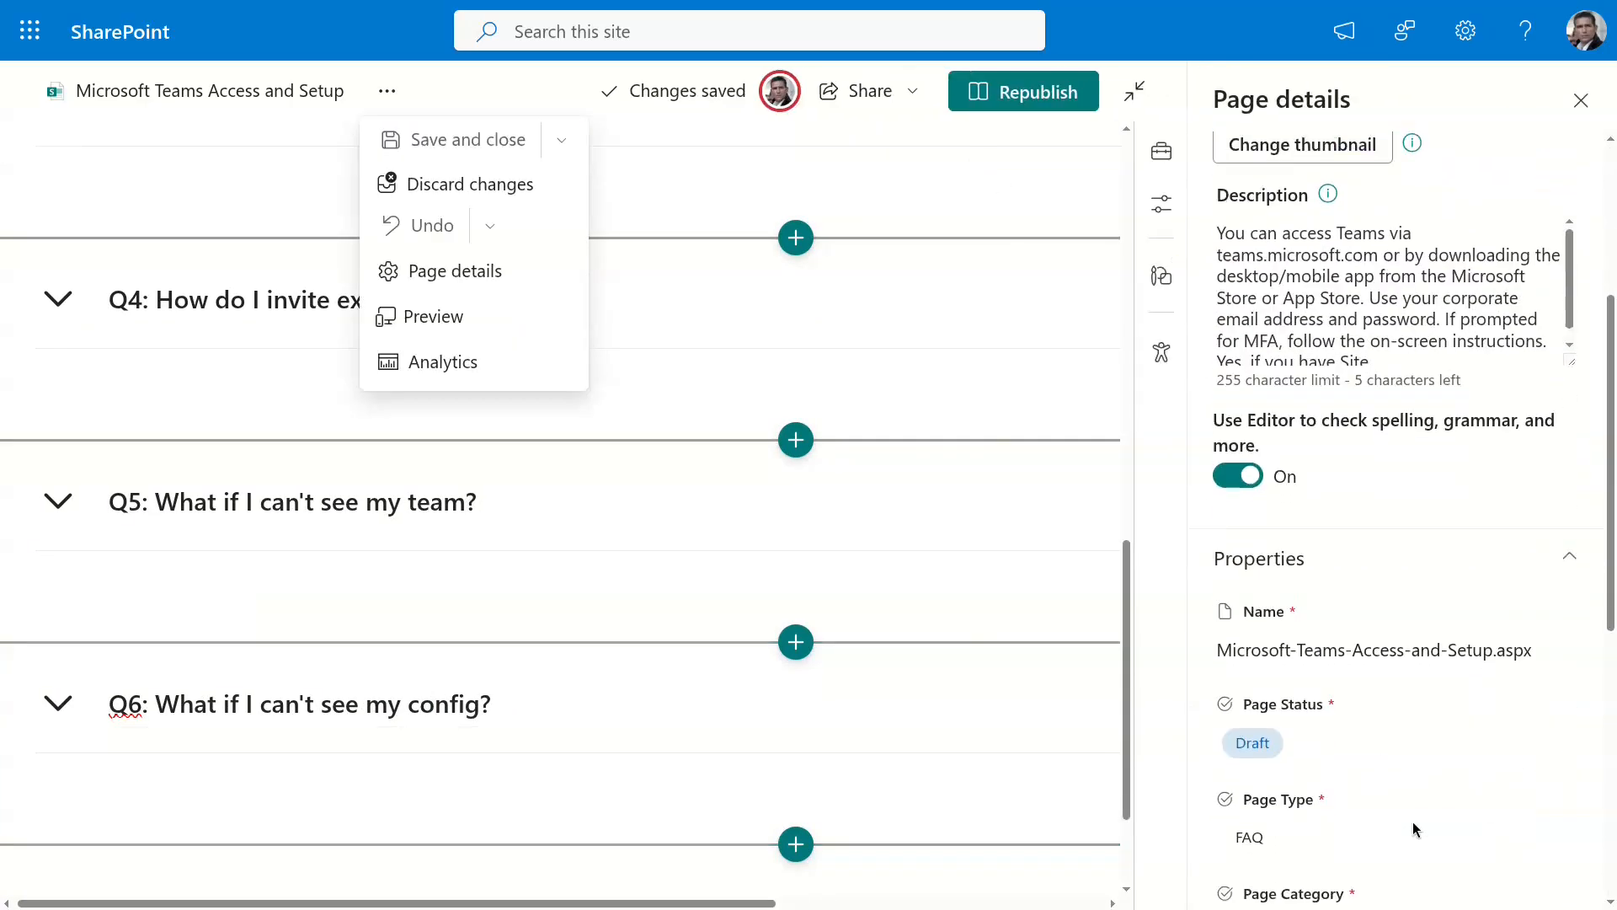
left_click(1348, 776)
left_click(1336, 564)
left_click(1050, 84)
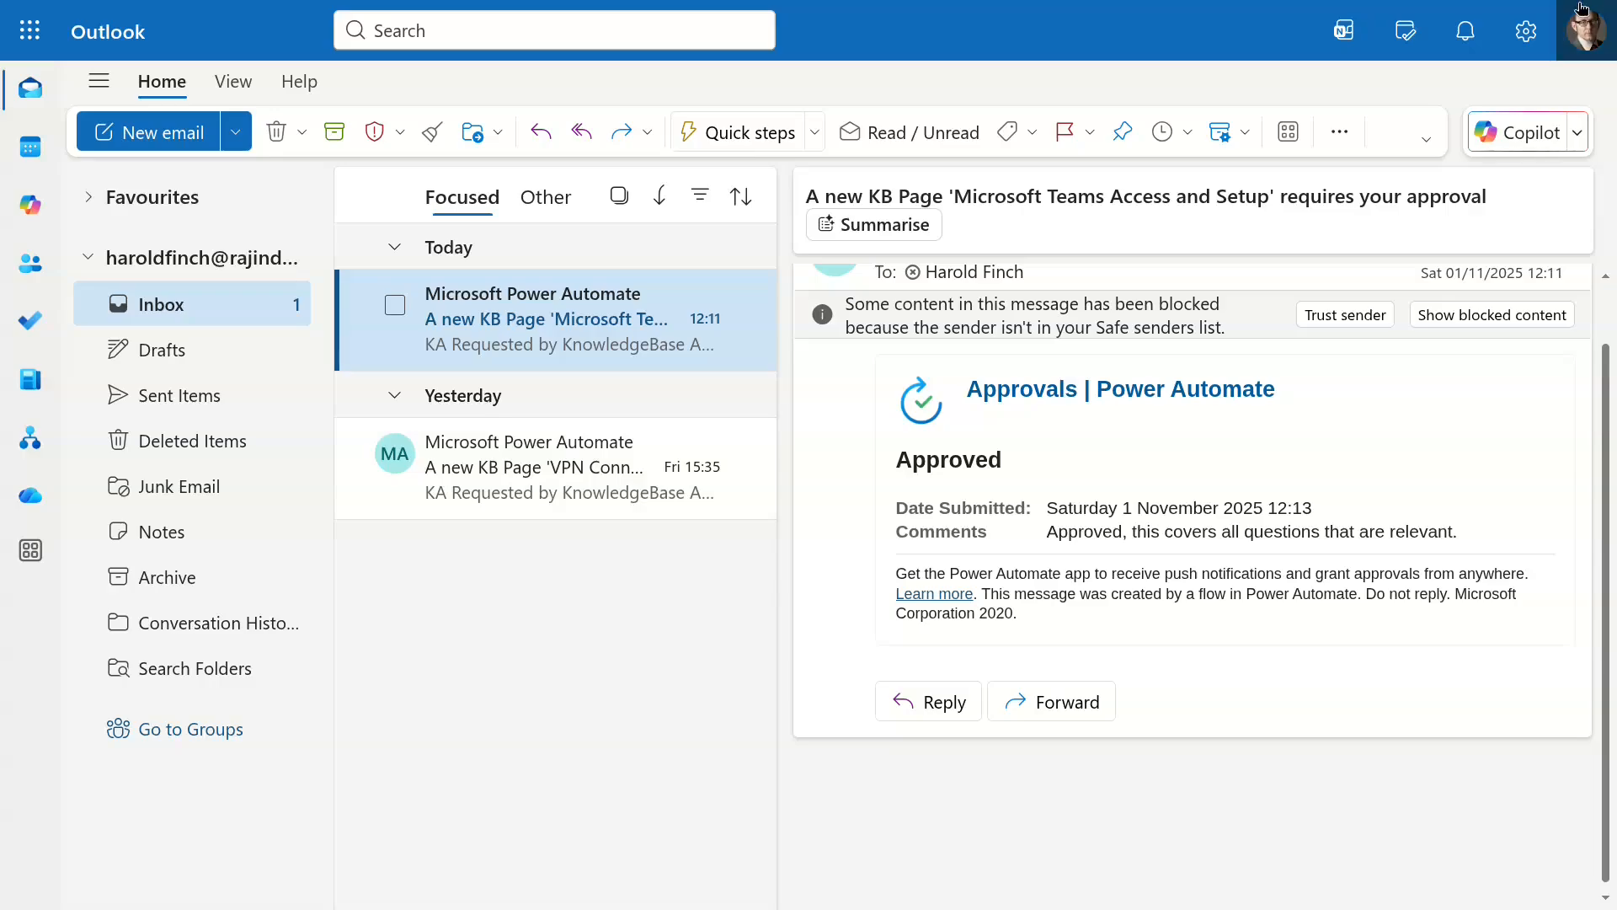
Check the signed-in account in each approver's Outlook mailbox.
left_click(1587, 32)
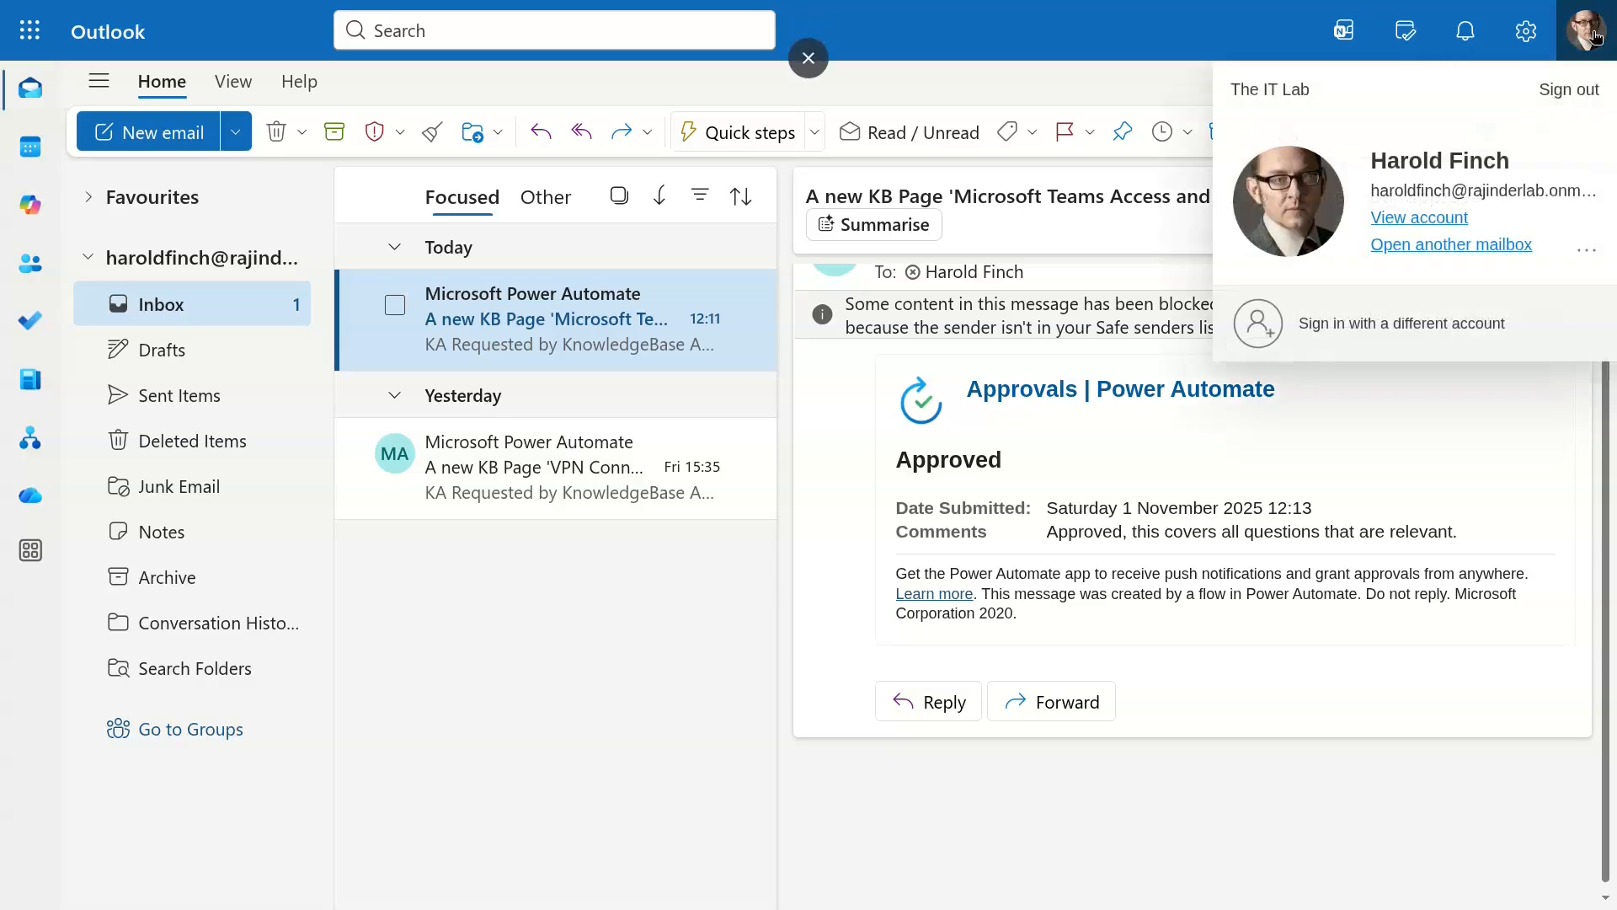
left_click(1400, 461)
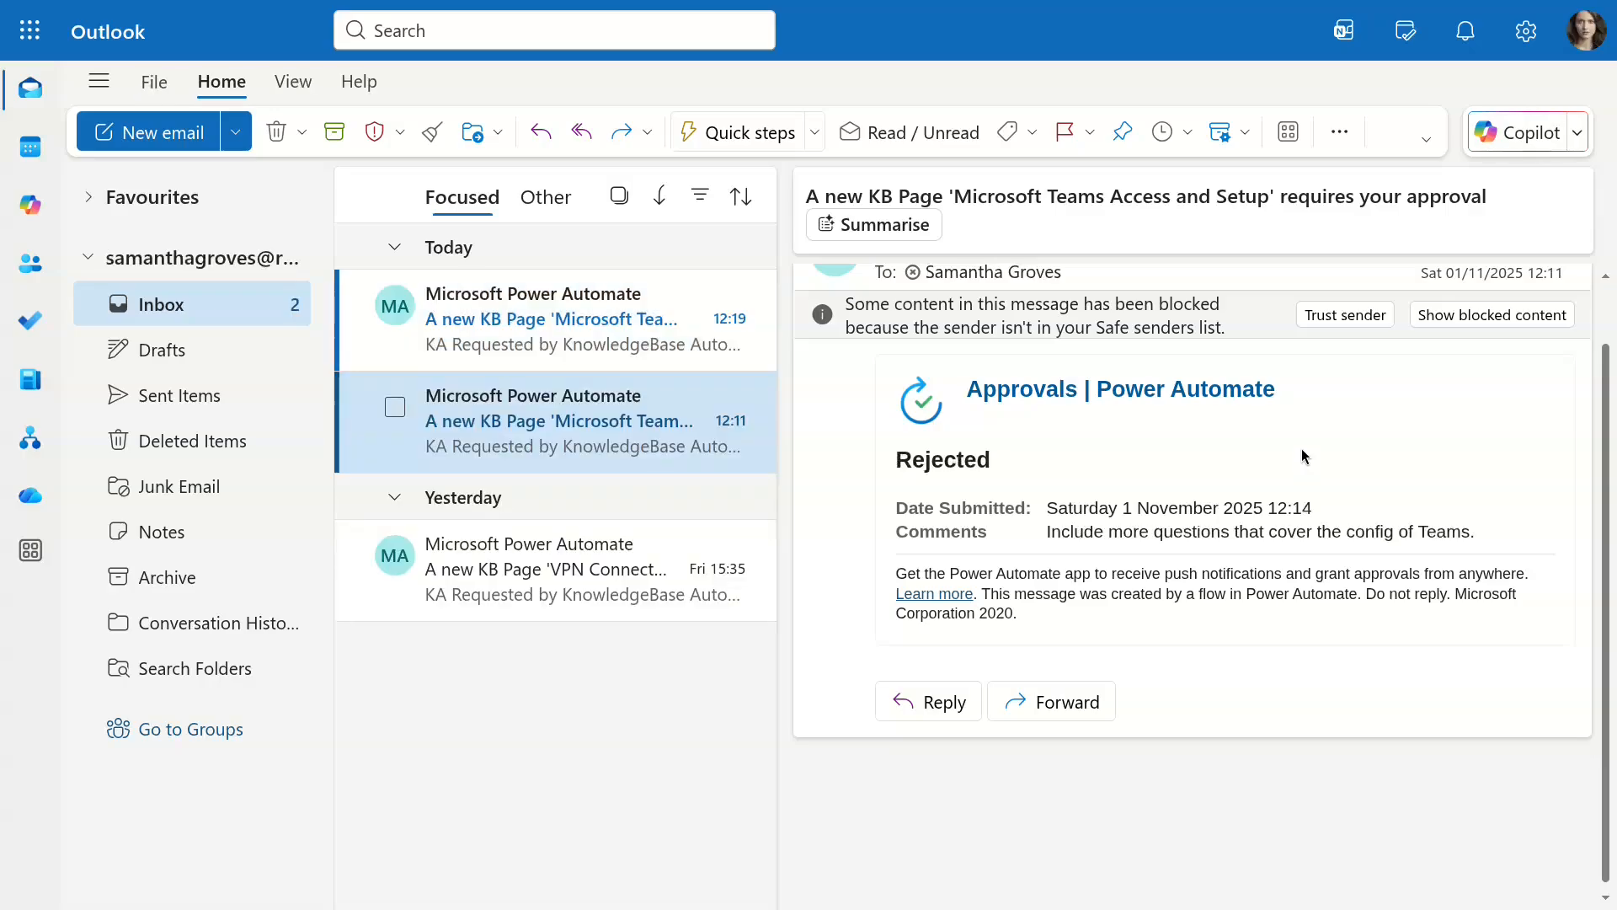
left_click(1567, 44)
left_click(1567, 44)
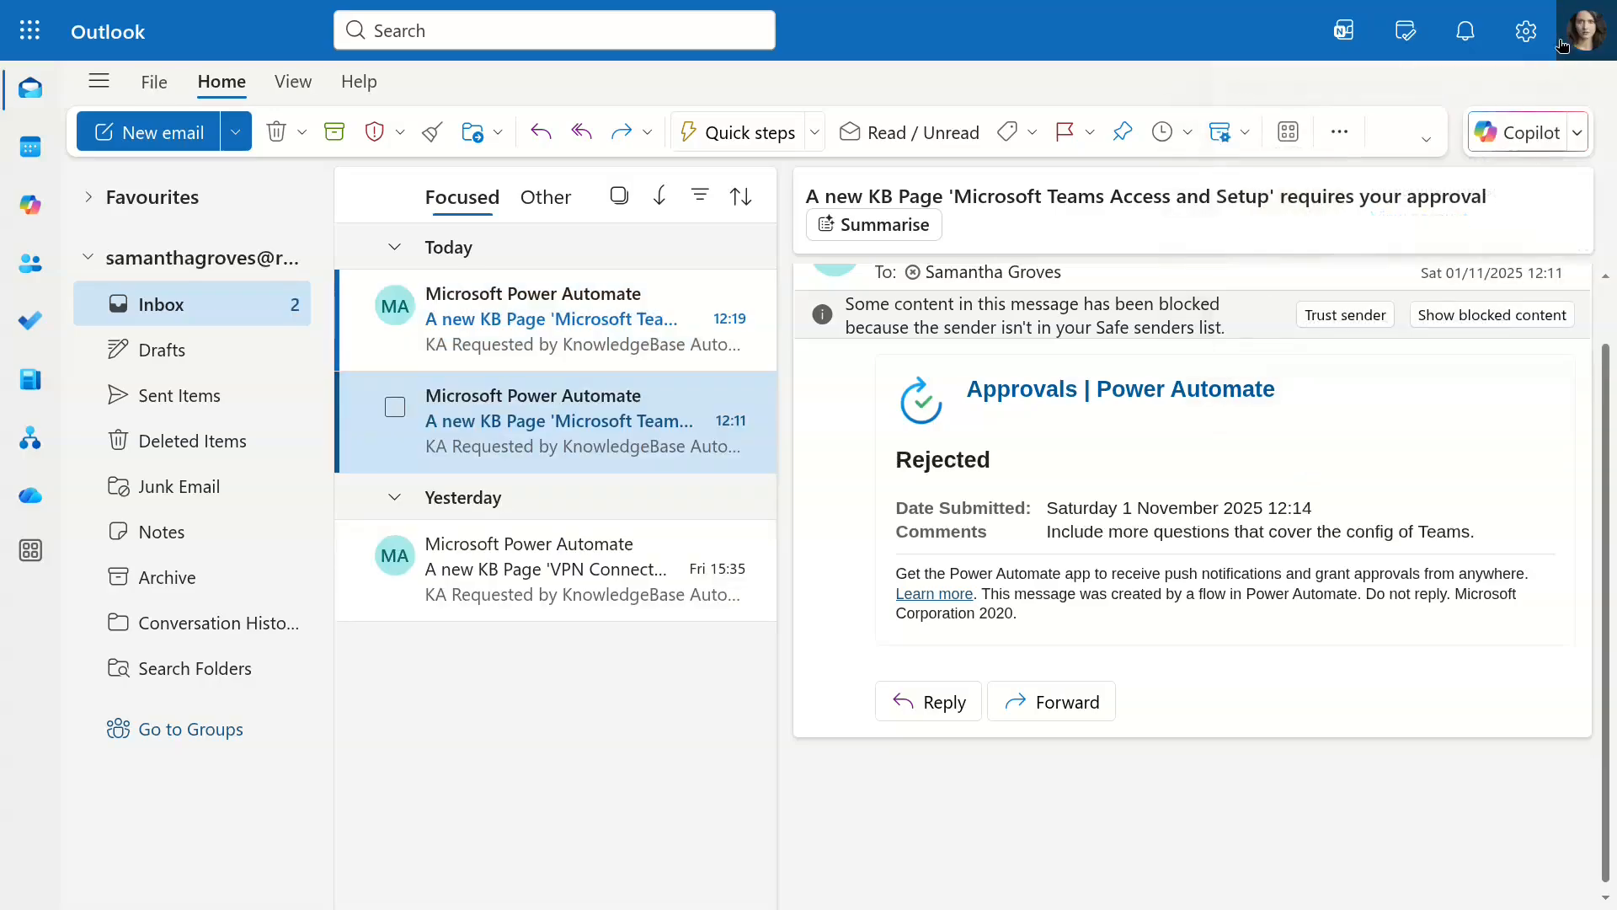
In the first approver's inbox, submit an Approved response to the new Microsoft Teams Access and Setup request with the comment "Good to go!".
left_click(588, 325)
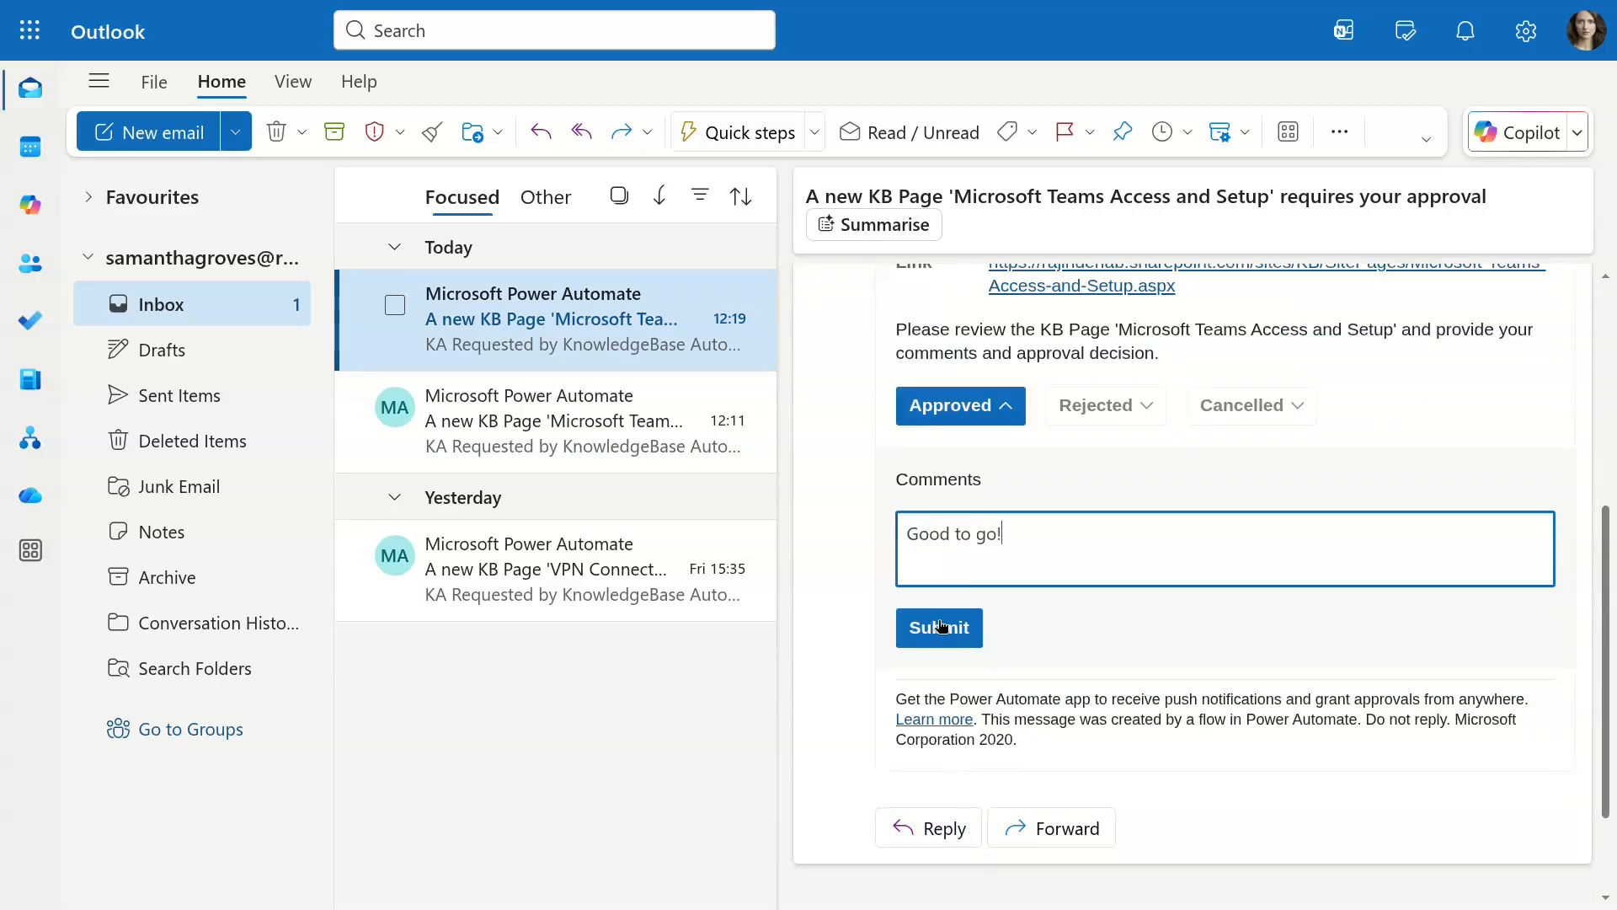
left_click(941, 628)
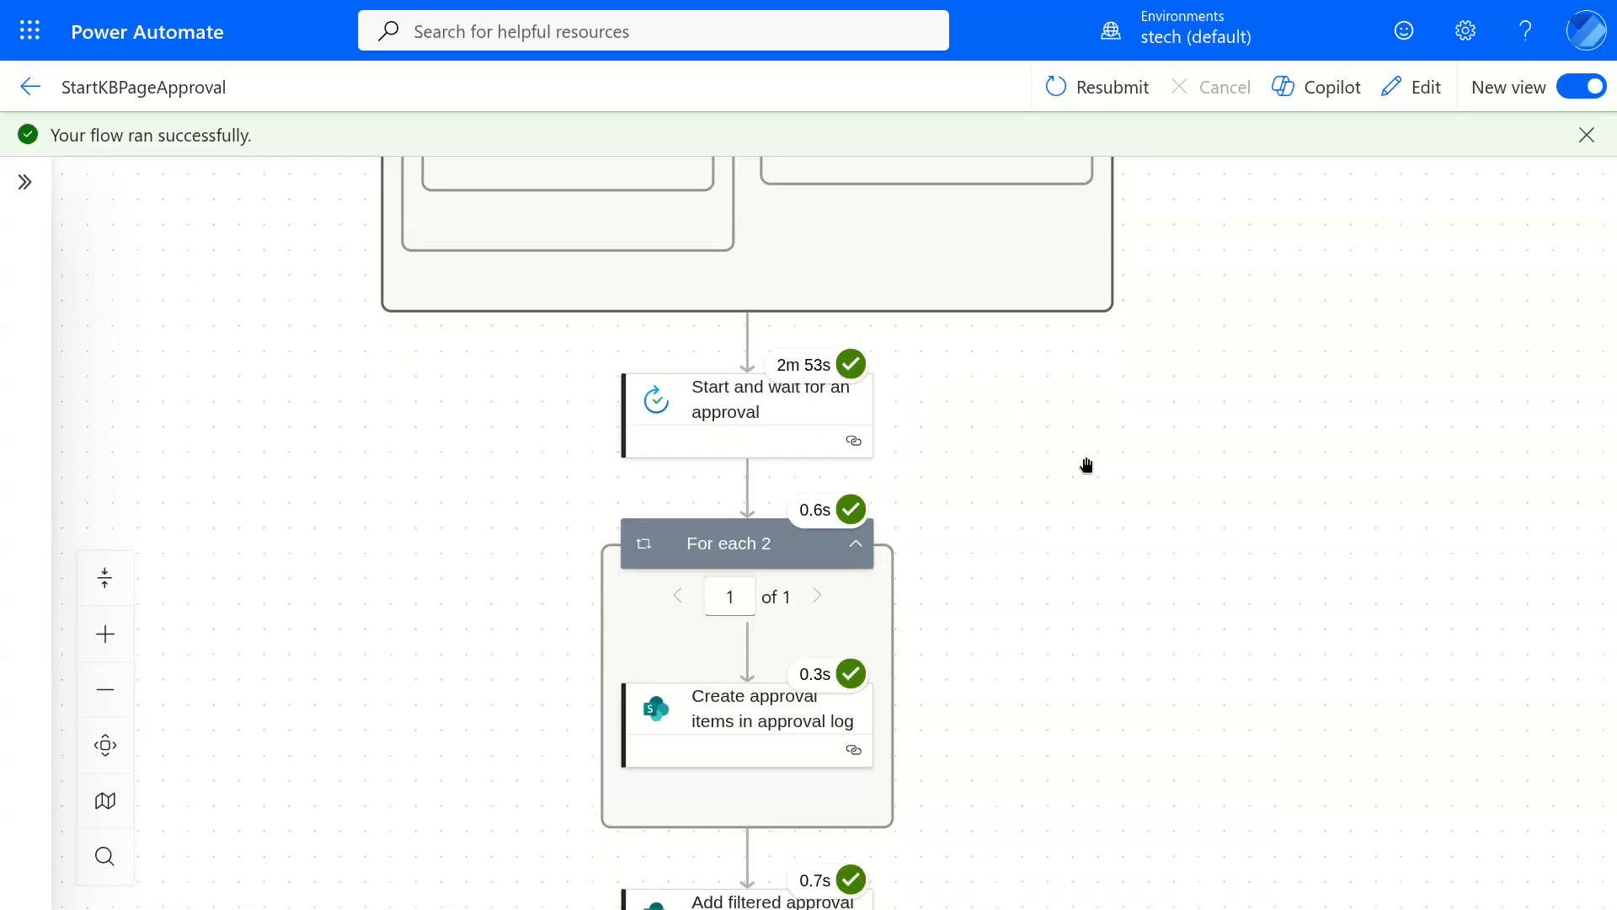
Examine the new StartKBPageApproval run in Power Automate and check Approved Pages on the SharePoint IT Knowledge Base home page.
scroll(587, 409, "down", 5)
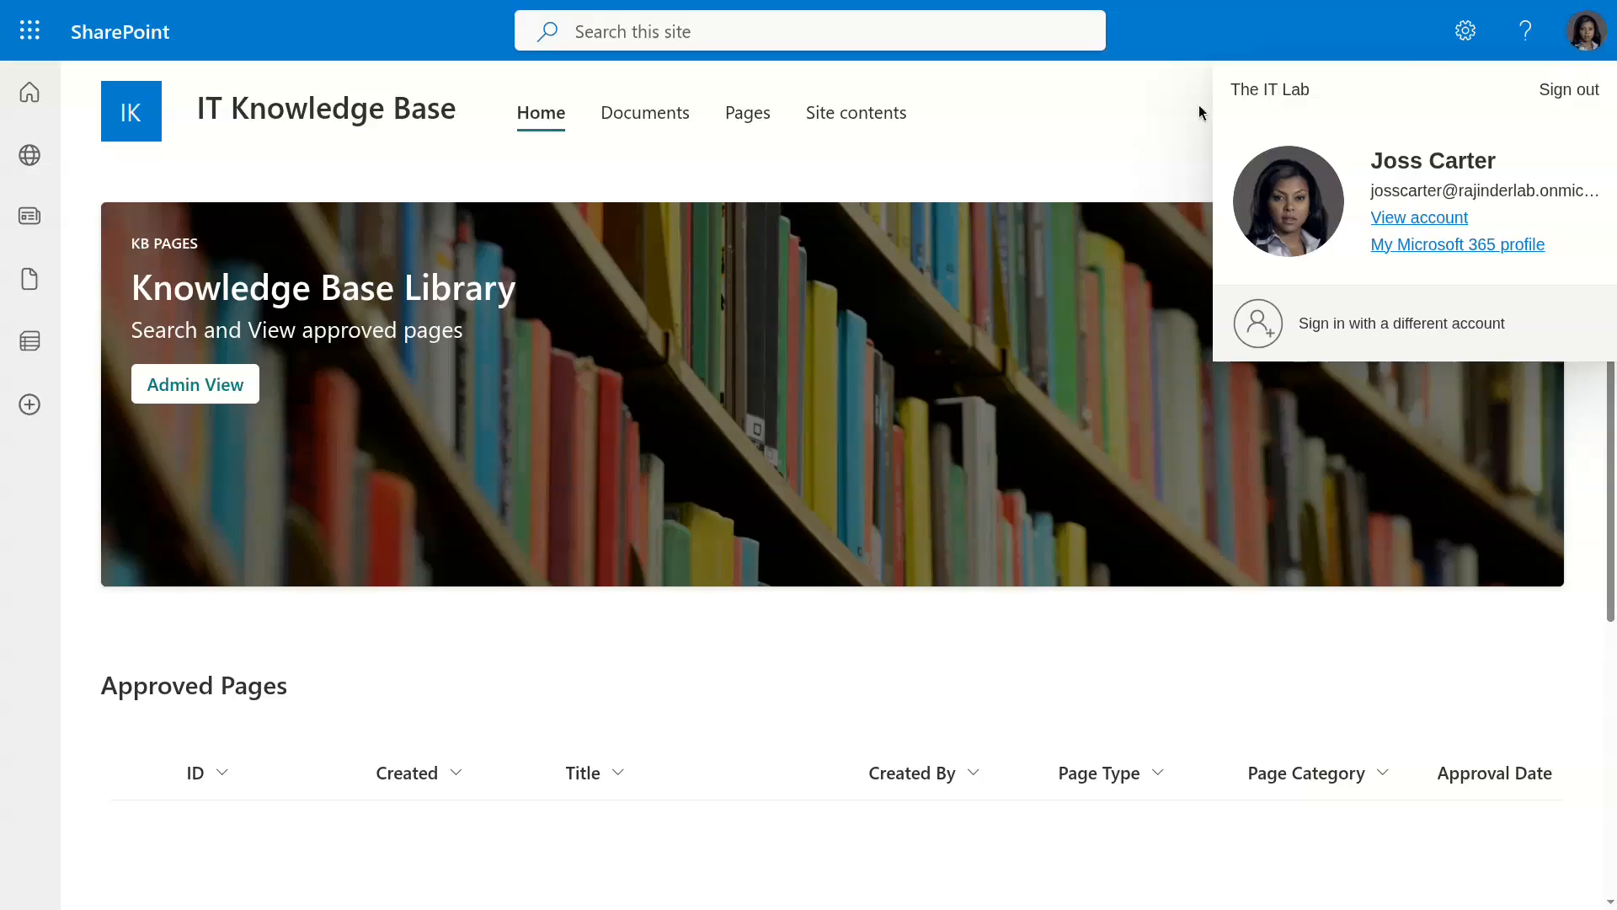
left_click(1080, 133)
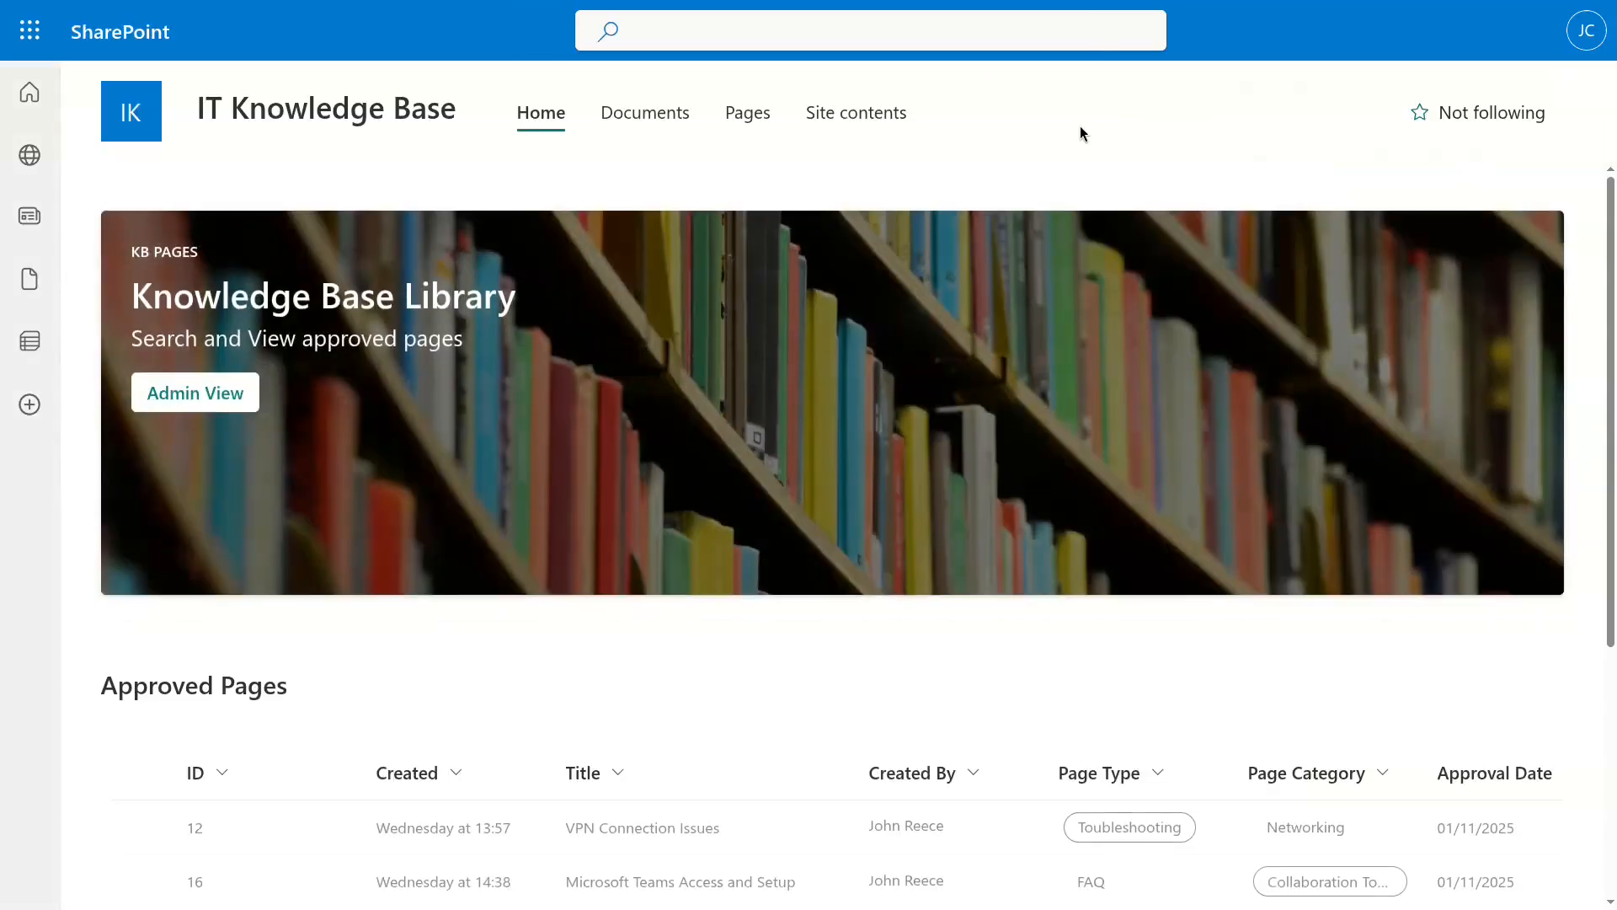
Open the Approval Log link for Microsoft Teams Access and Setup under Approved Pages and examine its filtered approval entries.
scroll(902, 545, "down", 3)
scroll(896, 771, "right", 2)
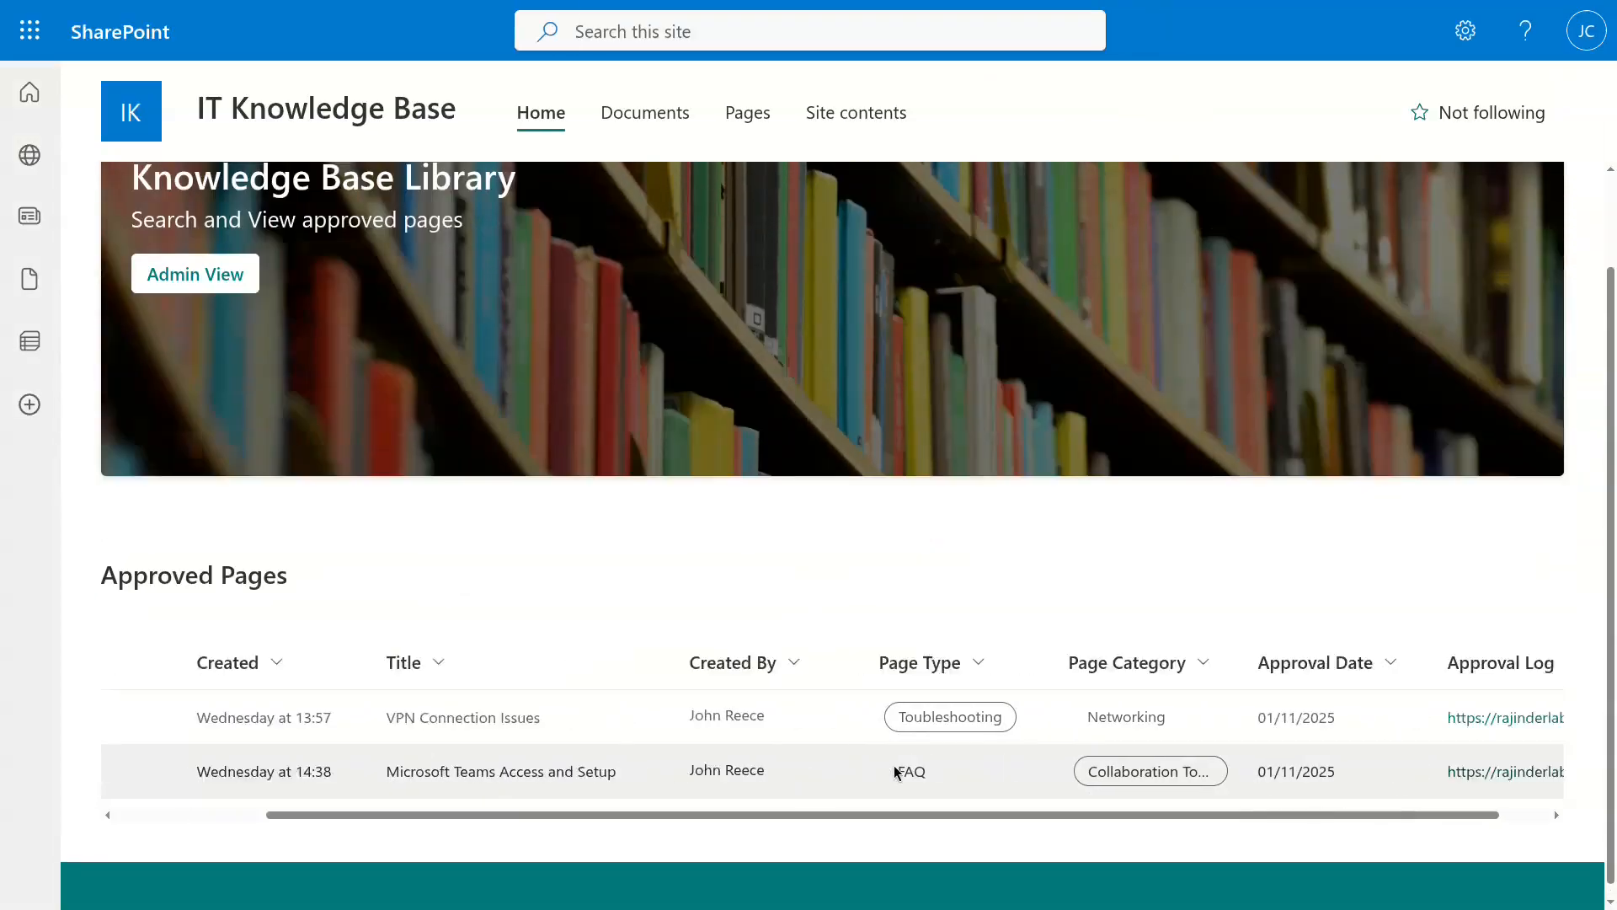
scroll(881, 795, "right", 2)
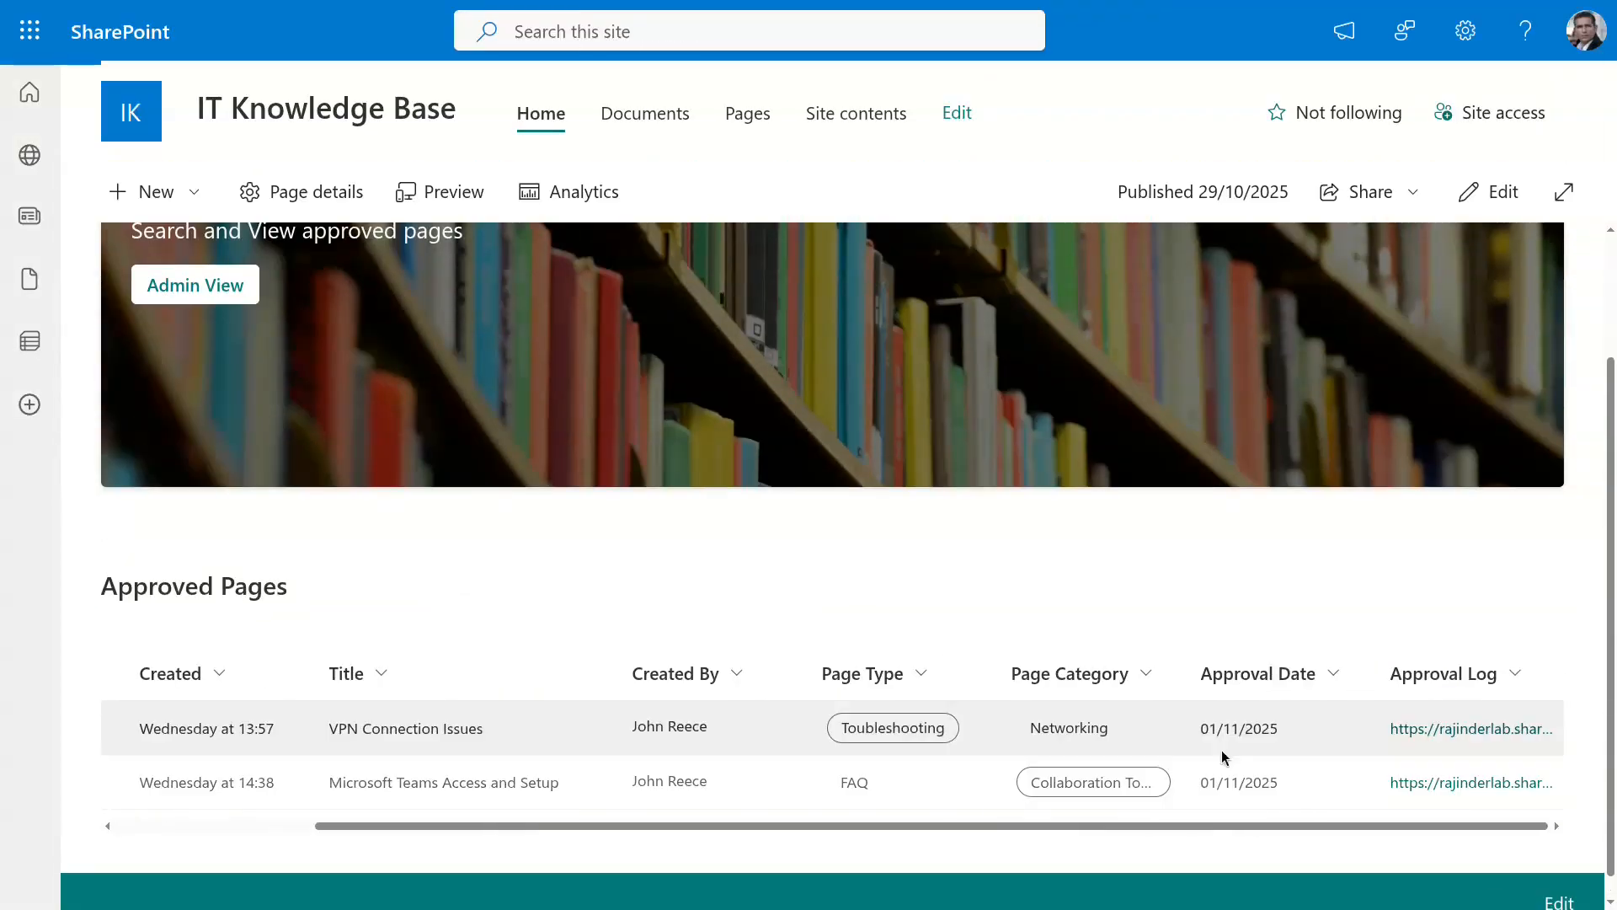
left_click(1415, 782)
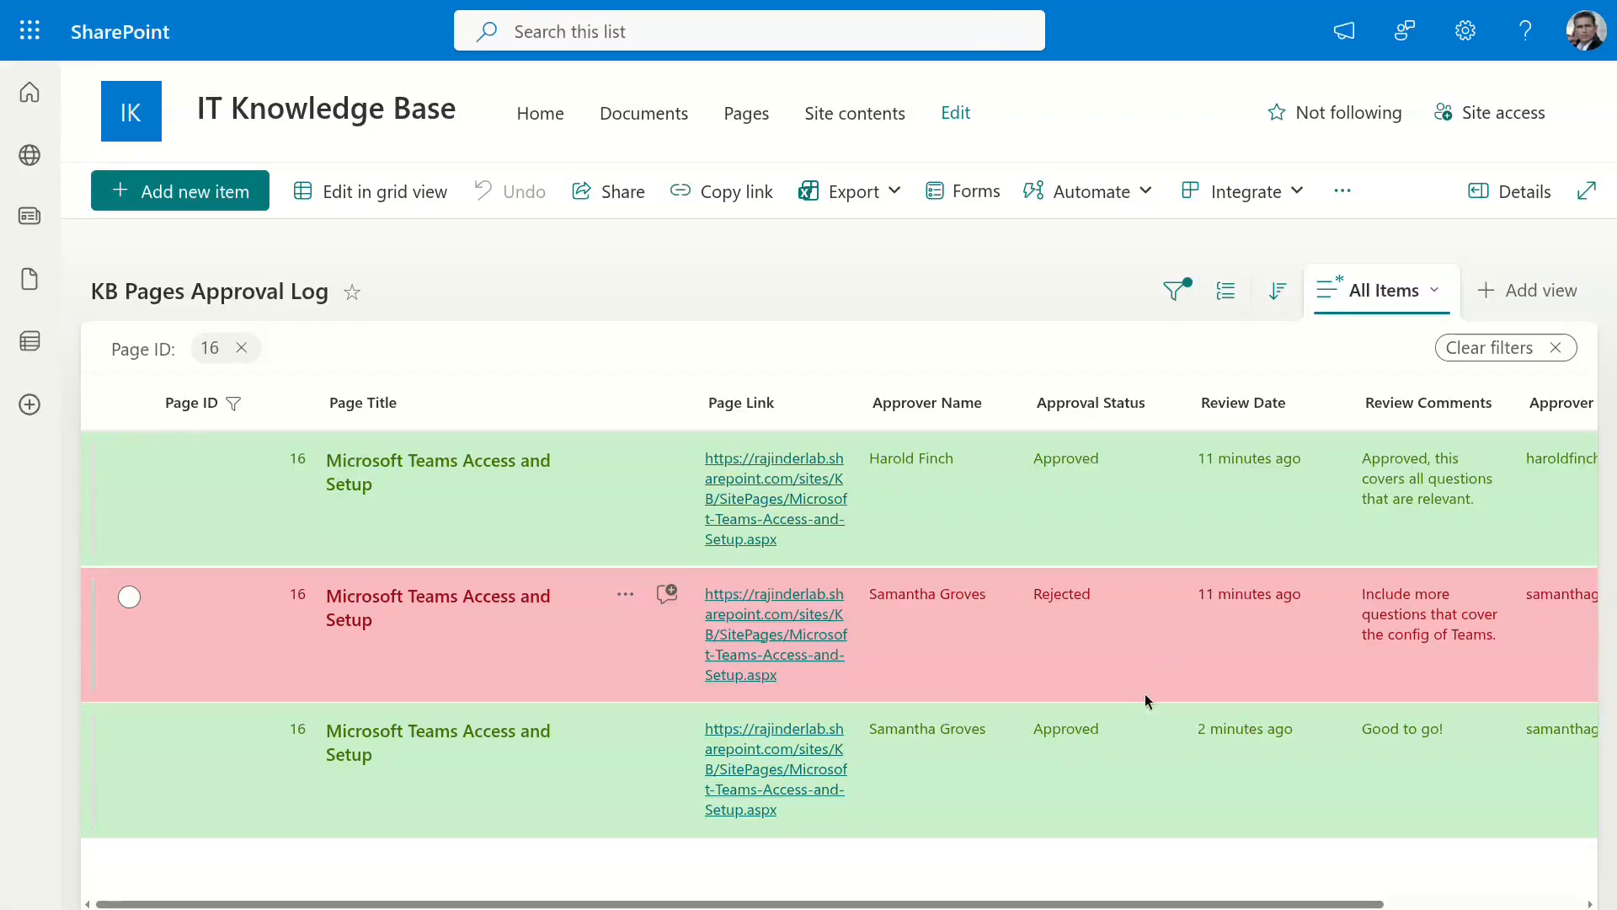
scroll(1154, 716, "right", 3)
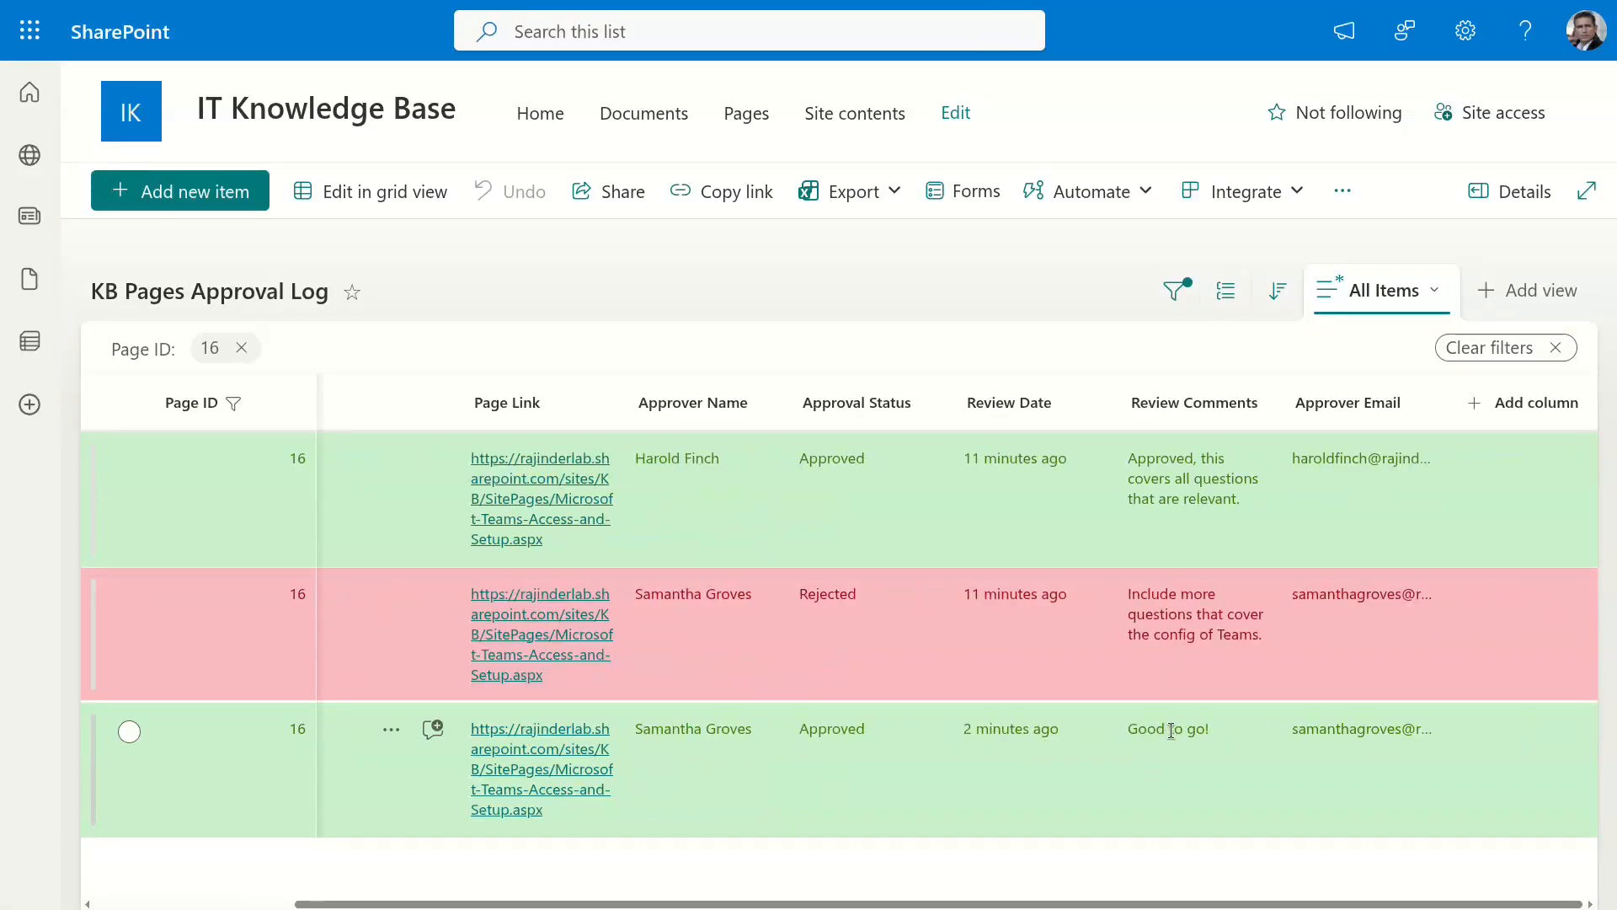
scroll(1171, 730, "left", 1)
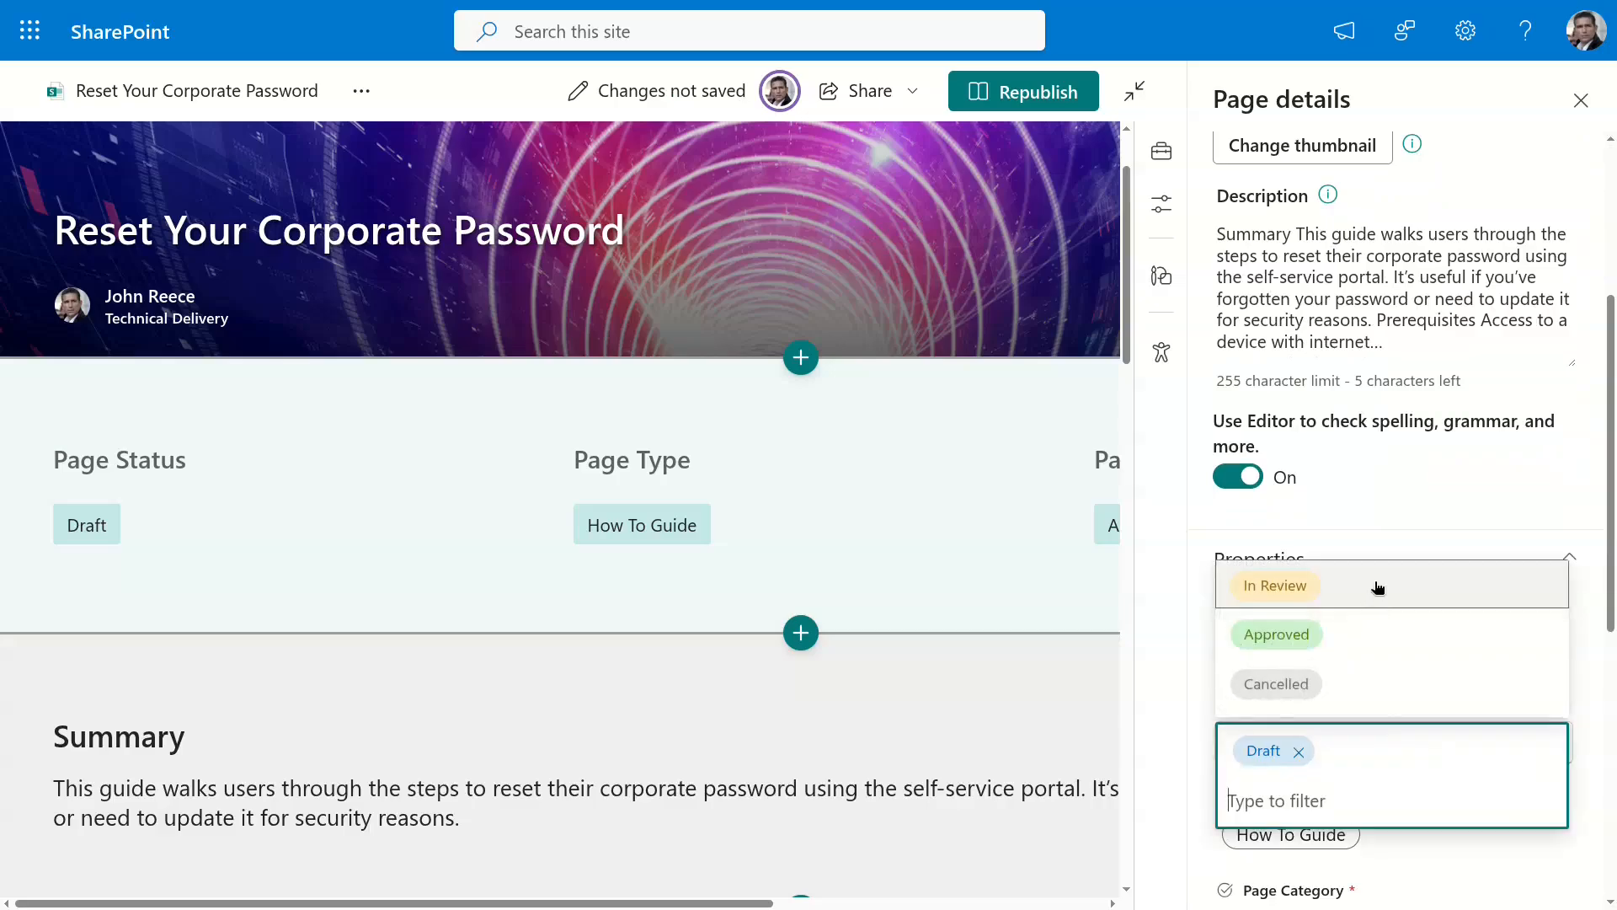
Set the Reset Your Corporate Password page's Page Status to In Review and republish the page.
left_click(1376, 583)
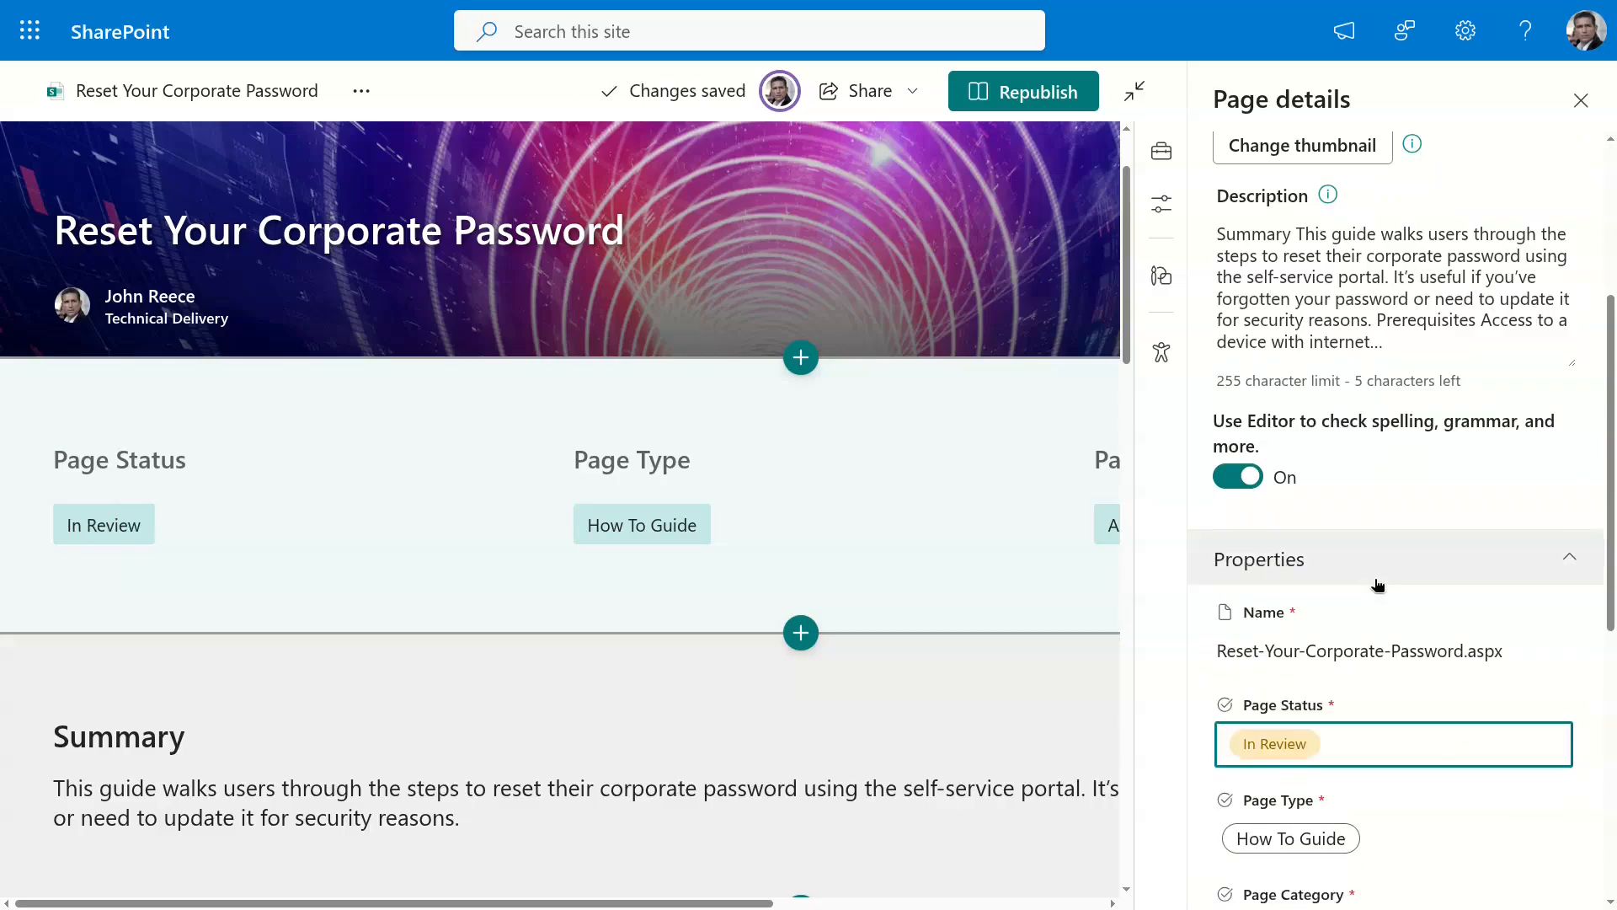
left_click(1063, 100)
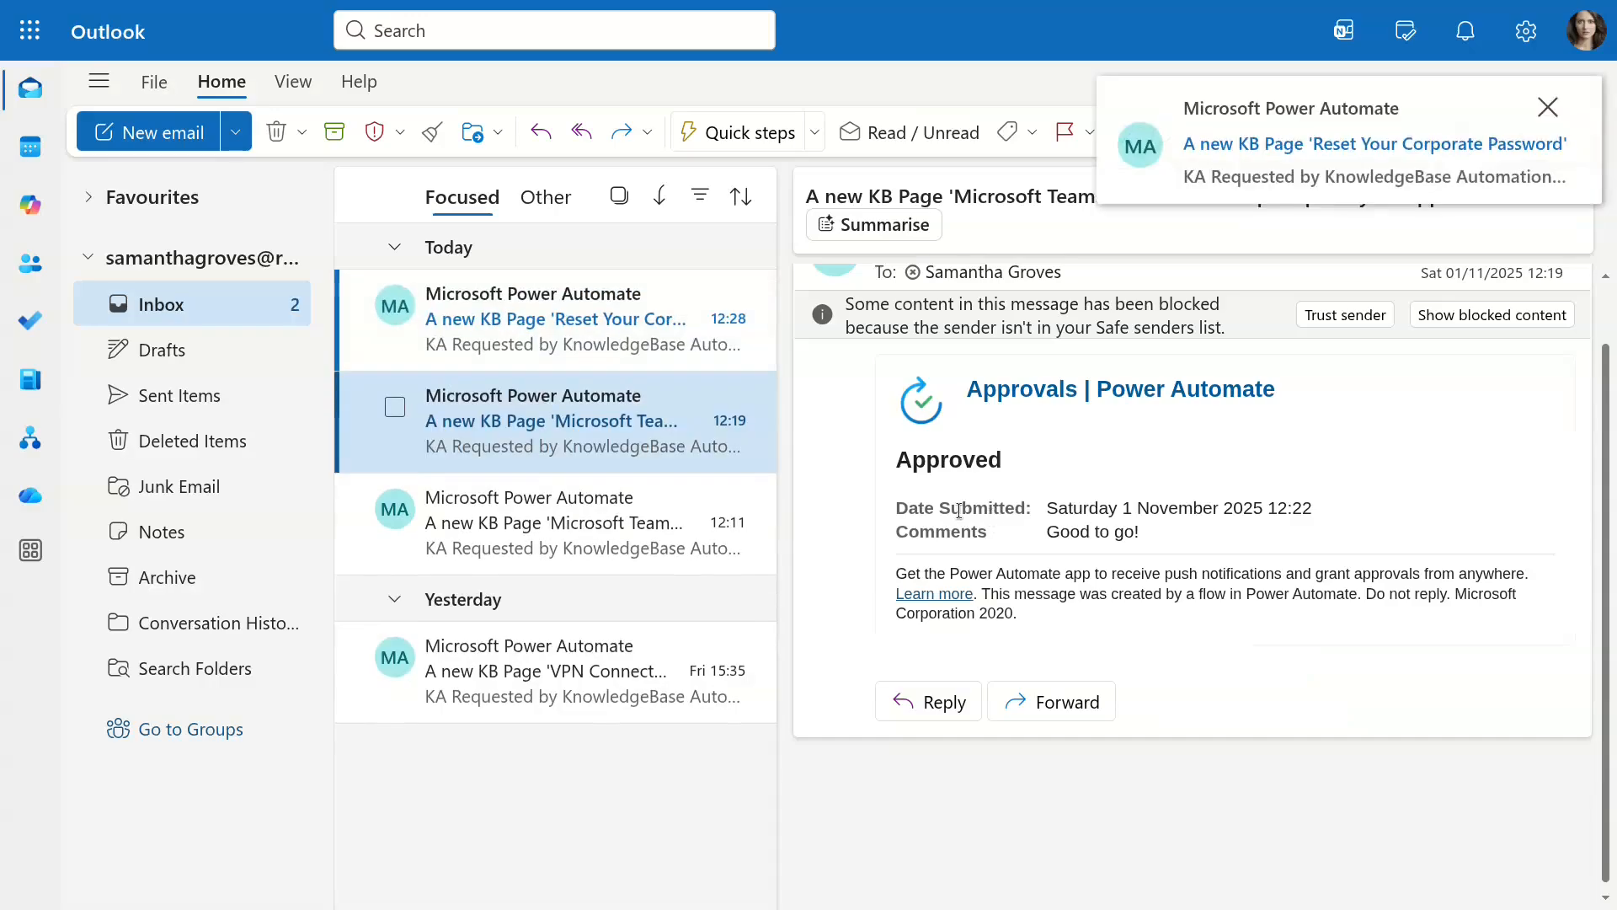
In the first approver's inbox, submit an Approved response to the Reset Your Corporate Password request, commenting "This looks great, I'm happy to approve, thanks.".
left_click(599, 322)
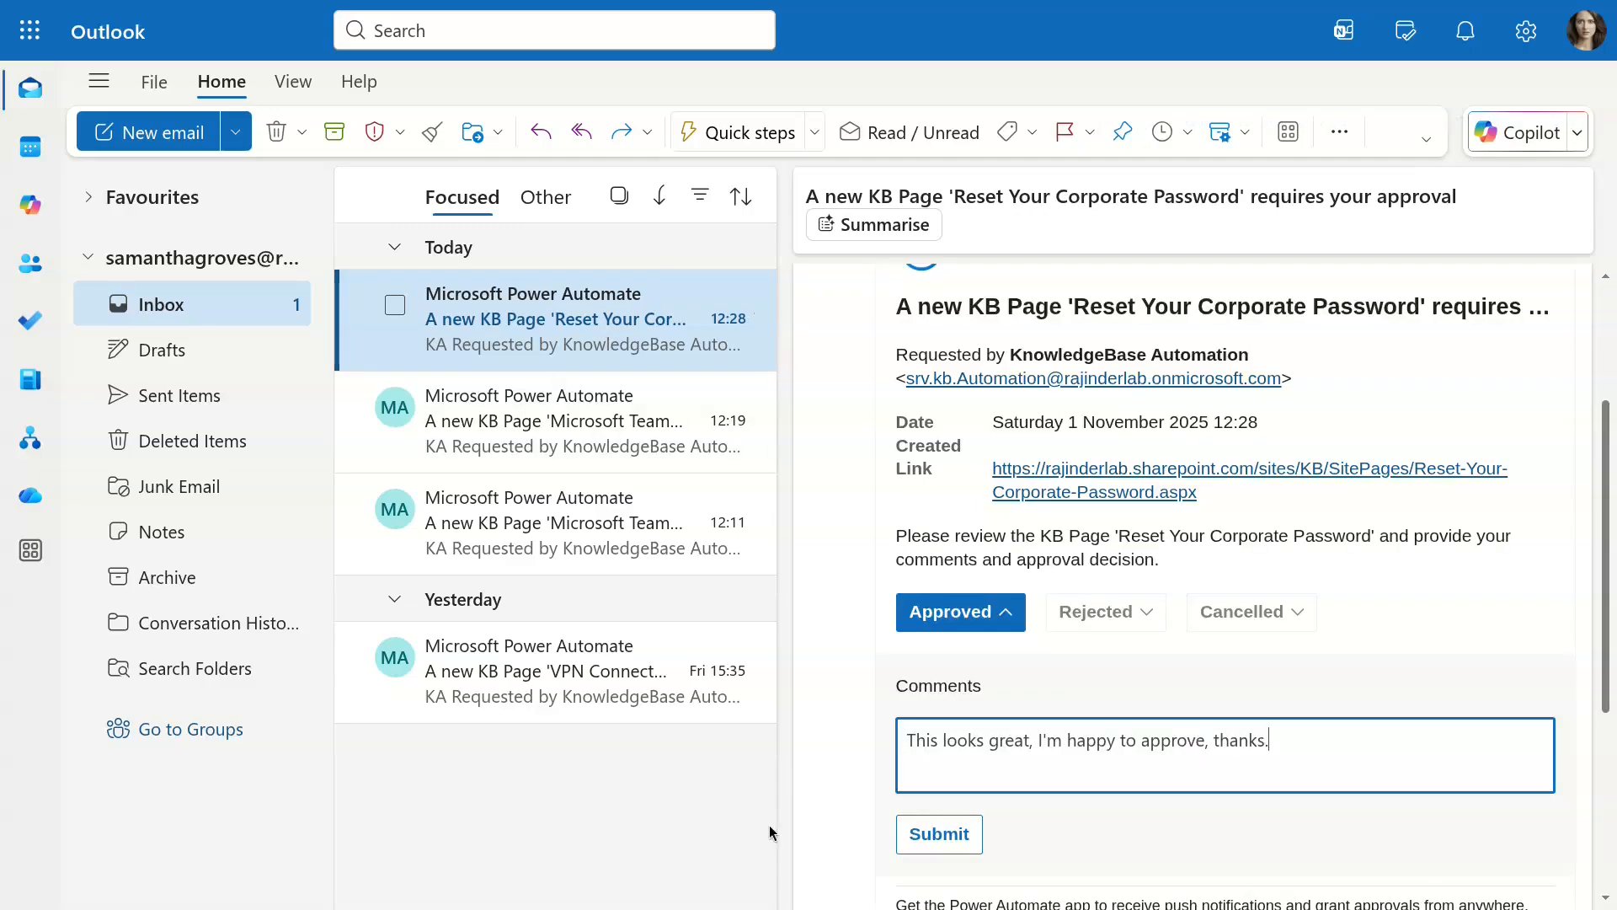
left_click(941, 834)
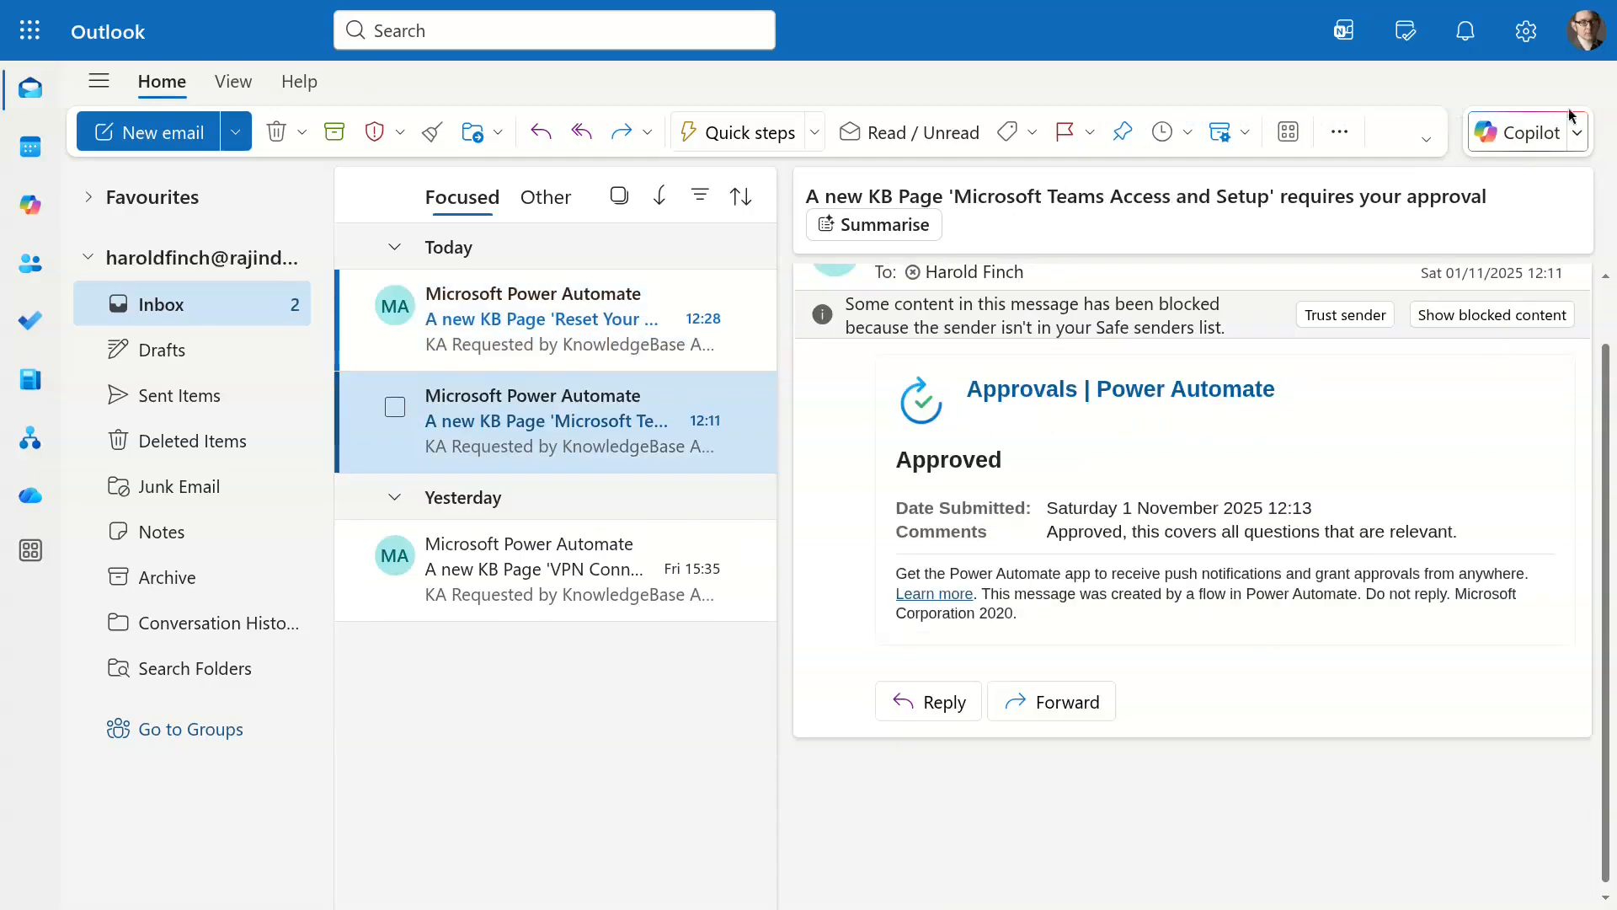
As the second approver, submit Cancelled for Reset Your Corporate Password with the comment "I don't think we need a document for something so simple, cancelled, sorry!".
left_click(1587, 31)
left_click(558, 335)
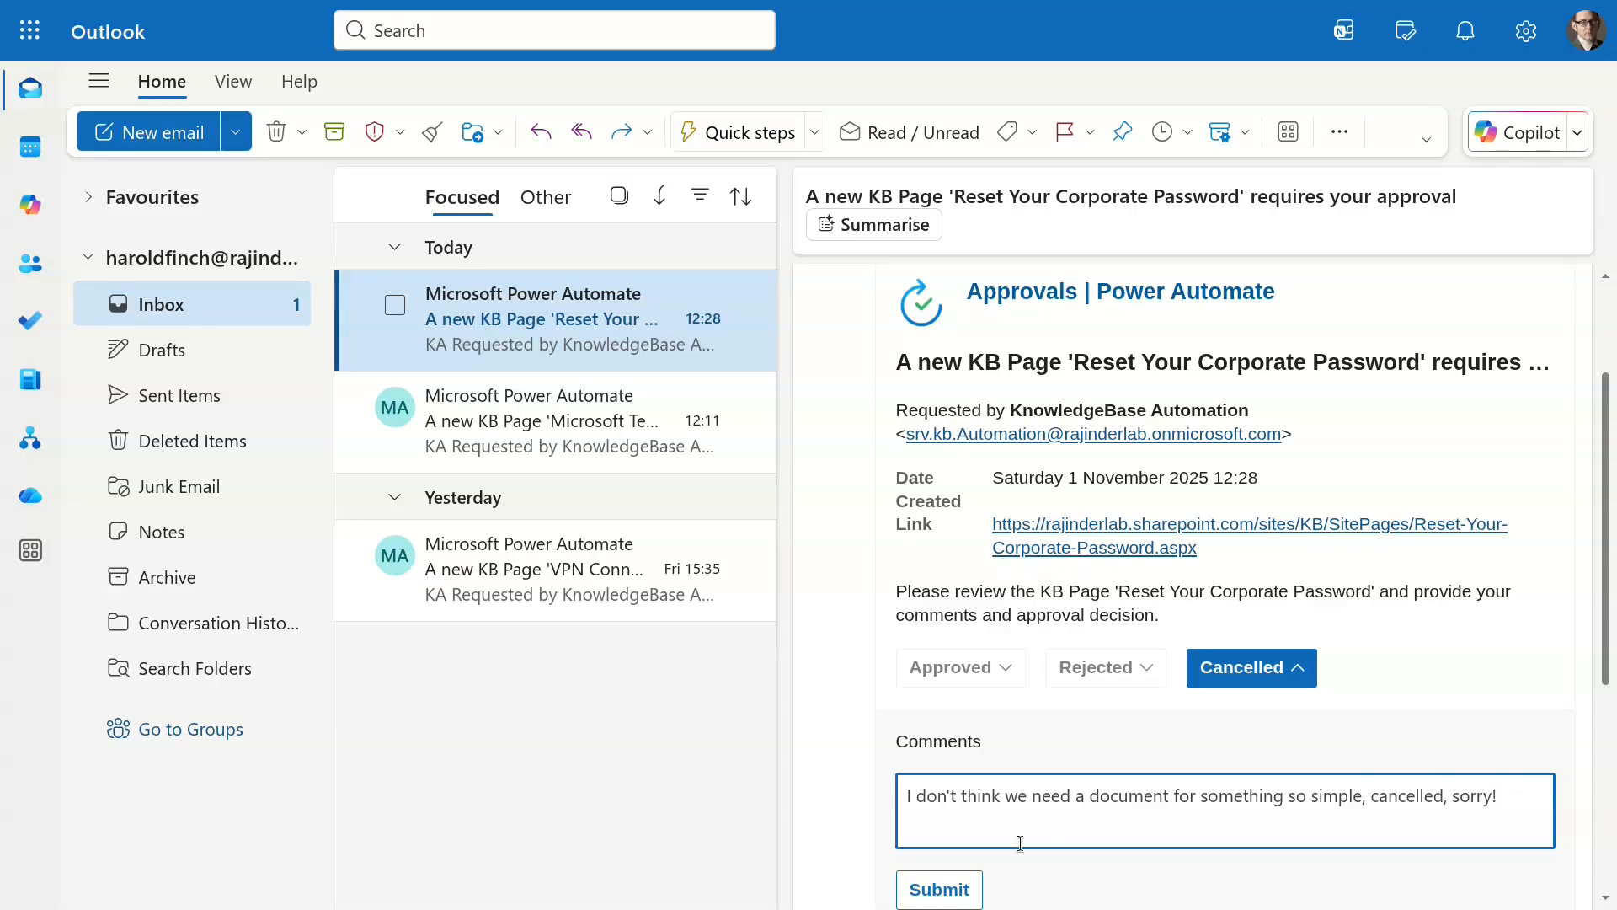
left_click(937, 889)
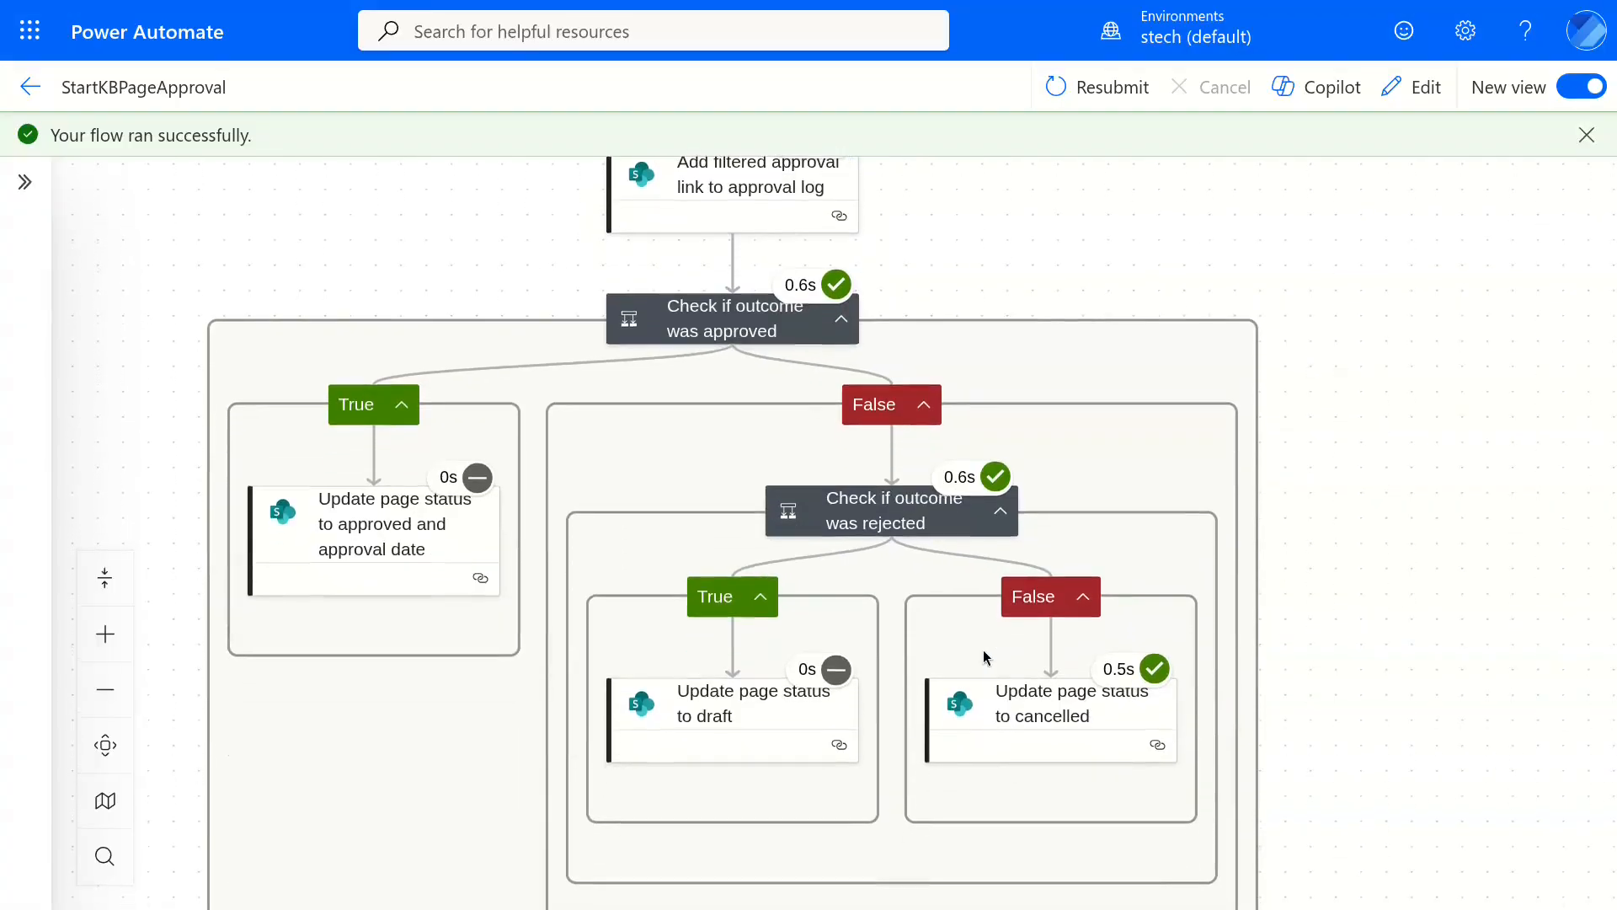
Examine the StartKBPageApproval run's cancelled branch and the input parameters of its Update page status to cancelled action.
scroll(986, 656, "down", 1)
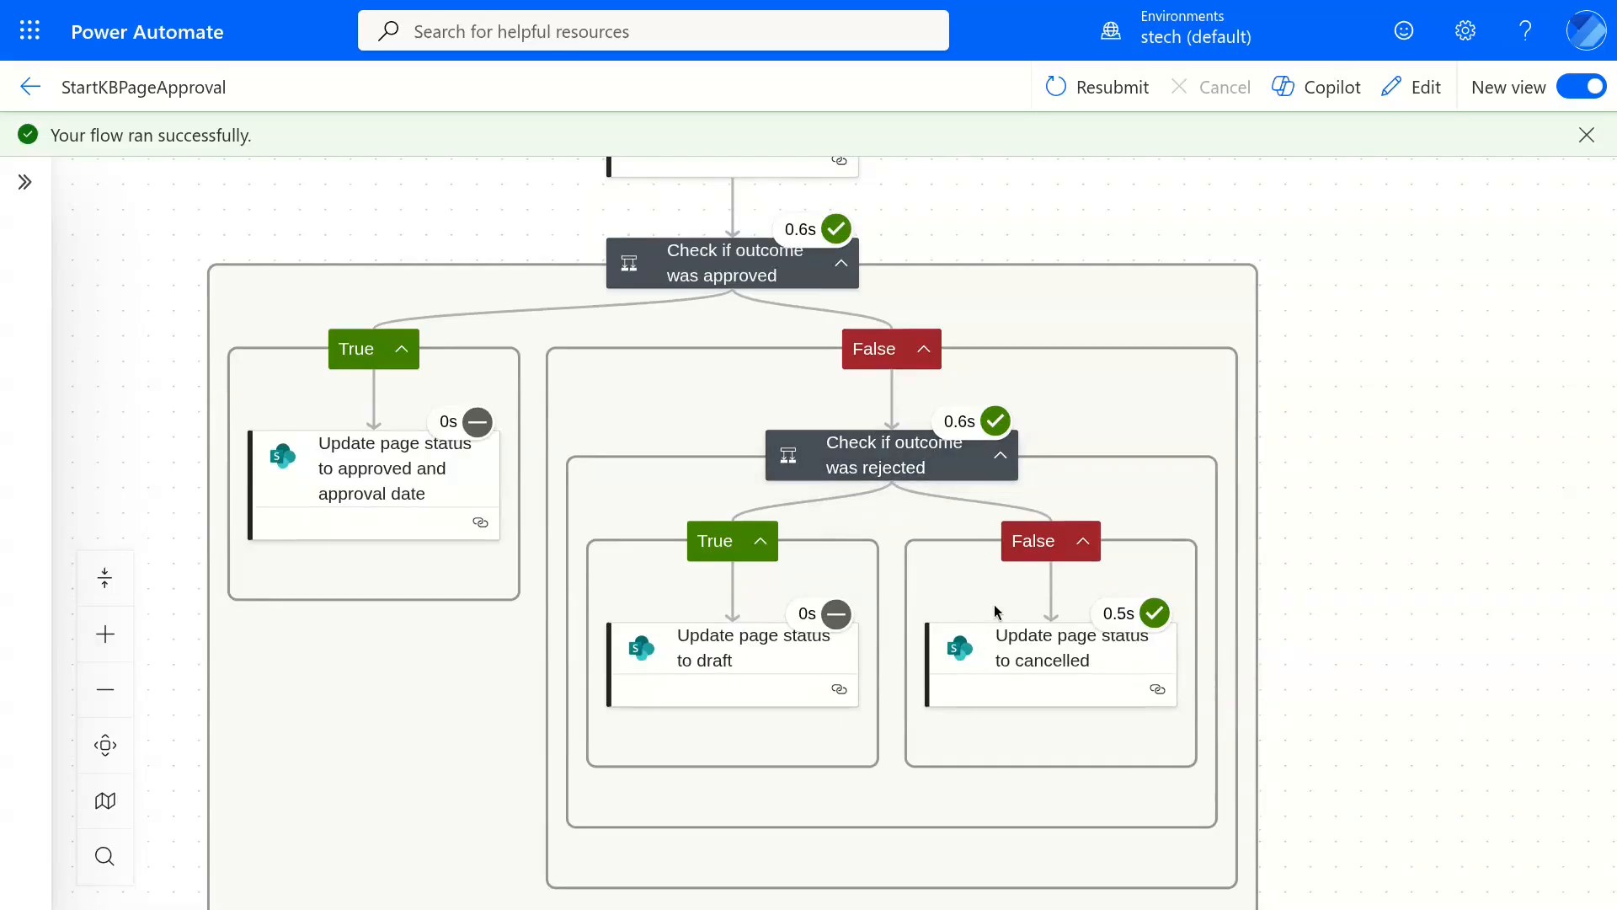
left_click(1060, 665)
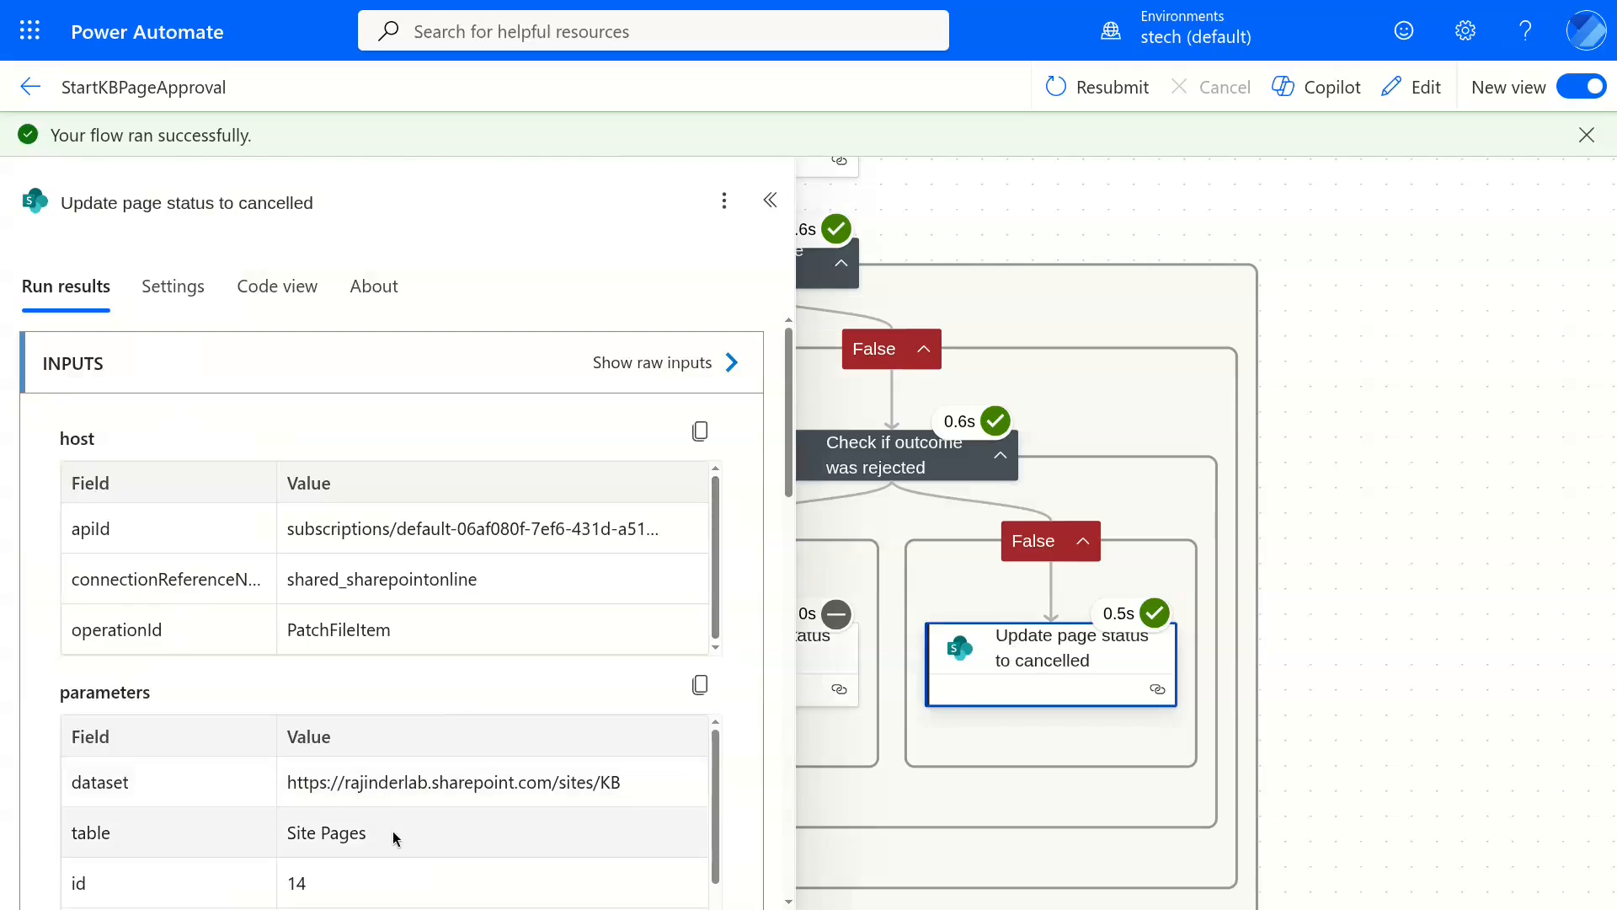
scroll(395, 836, "down", 2)
scroll(395, 836, "down", 2)
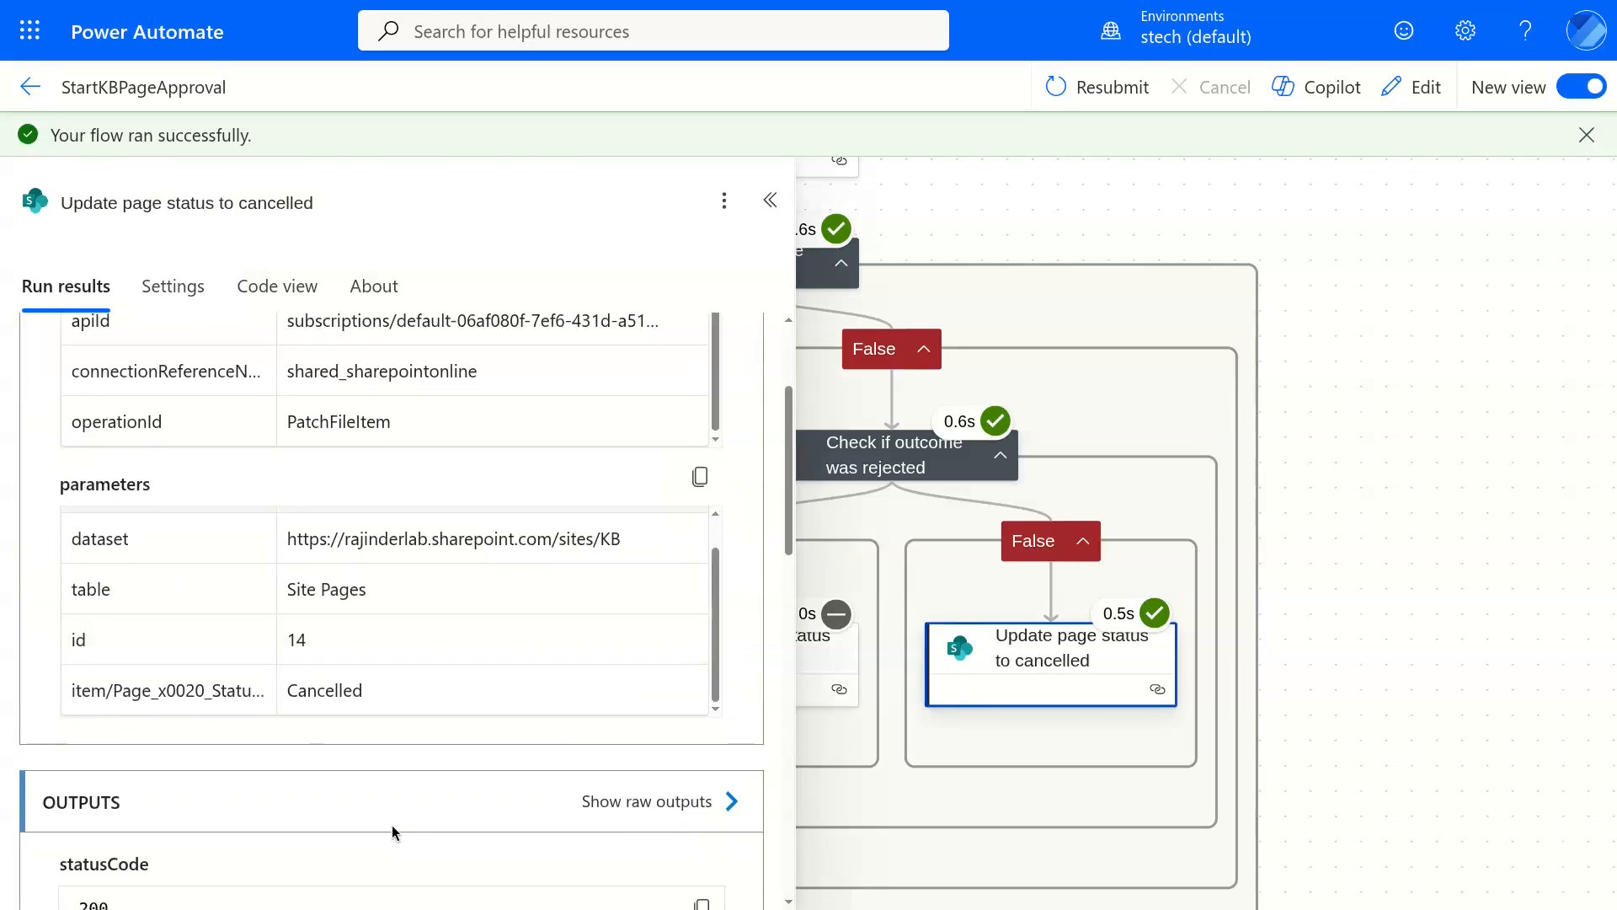
double_click(329, 689)
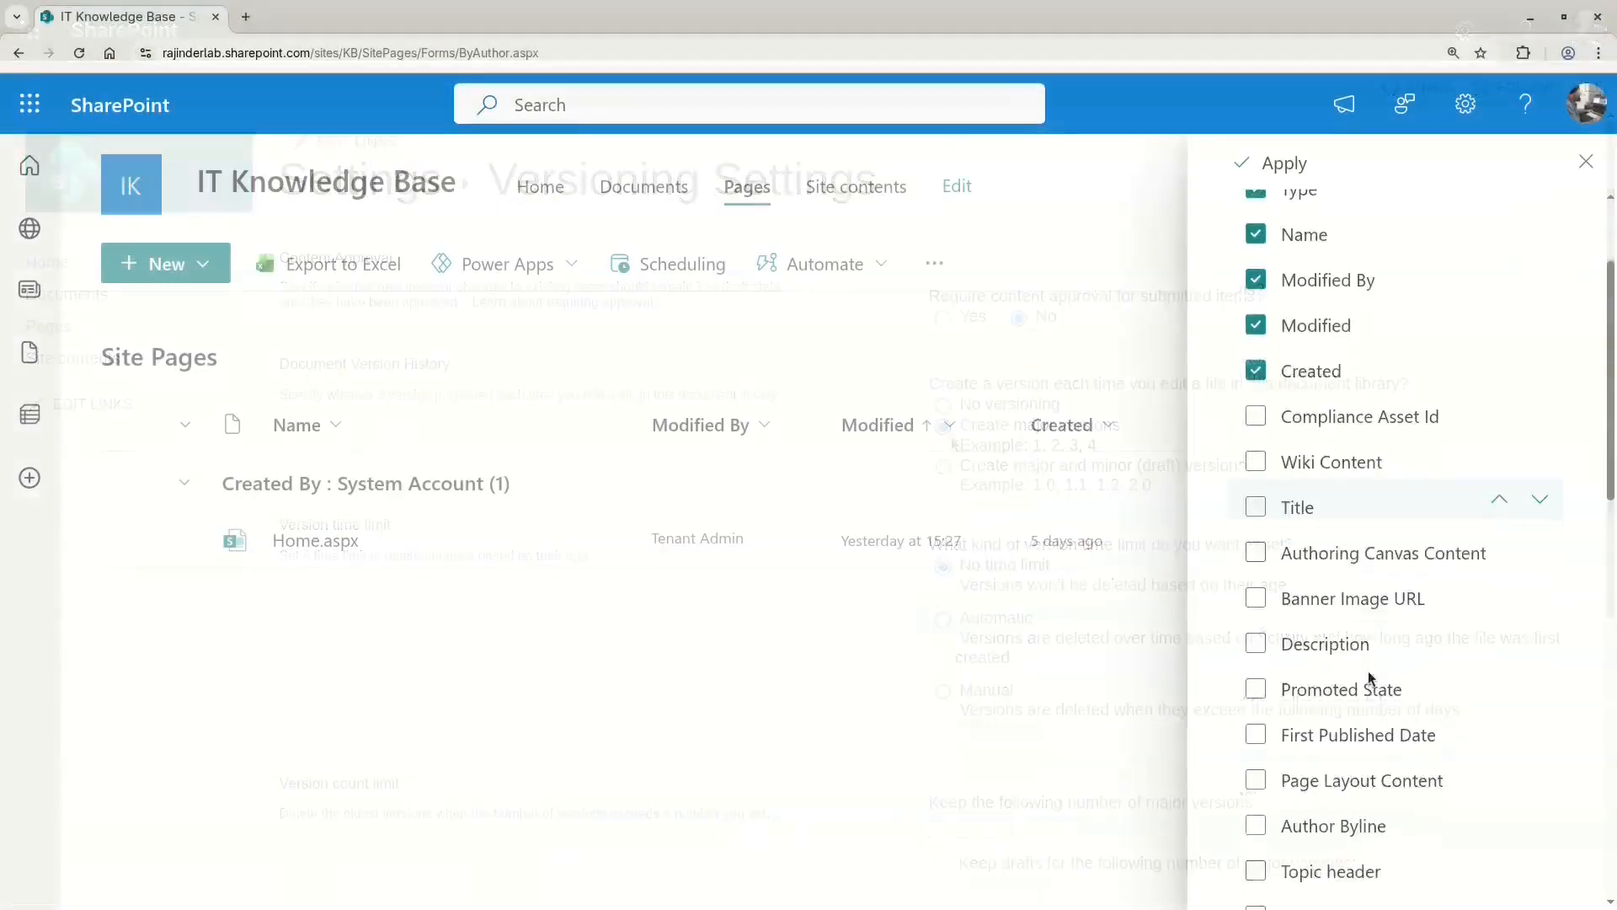
scroll(1368, 671, "down", 5)
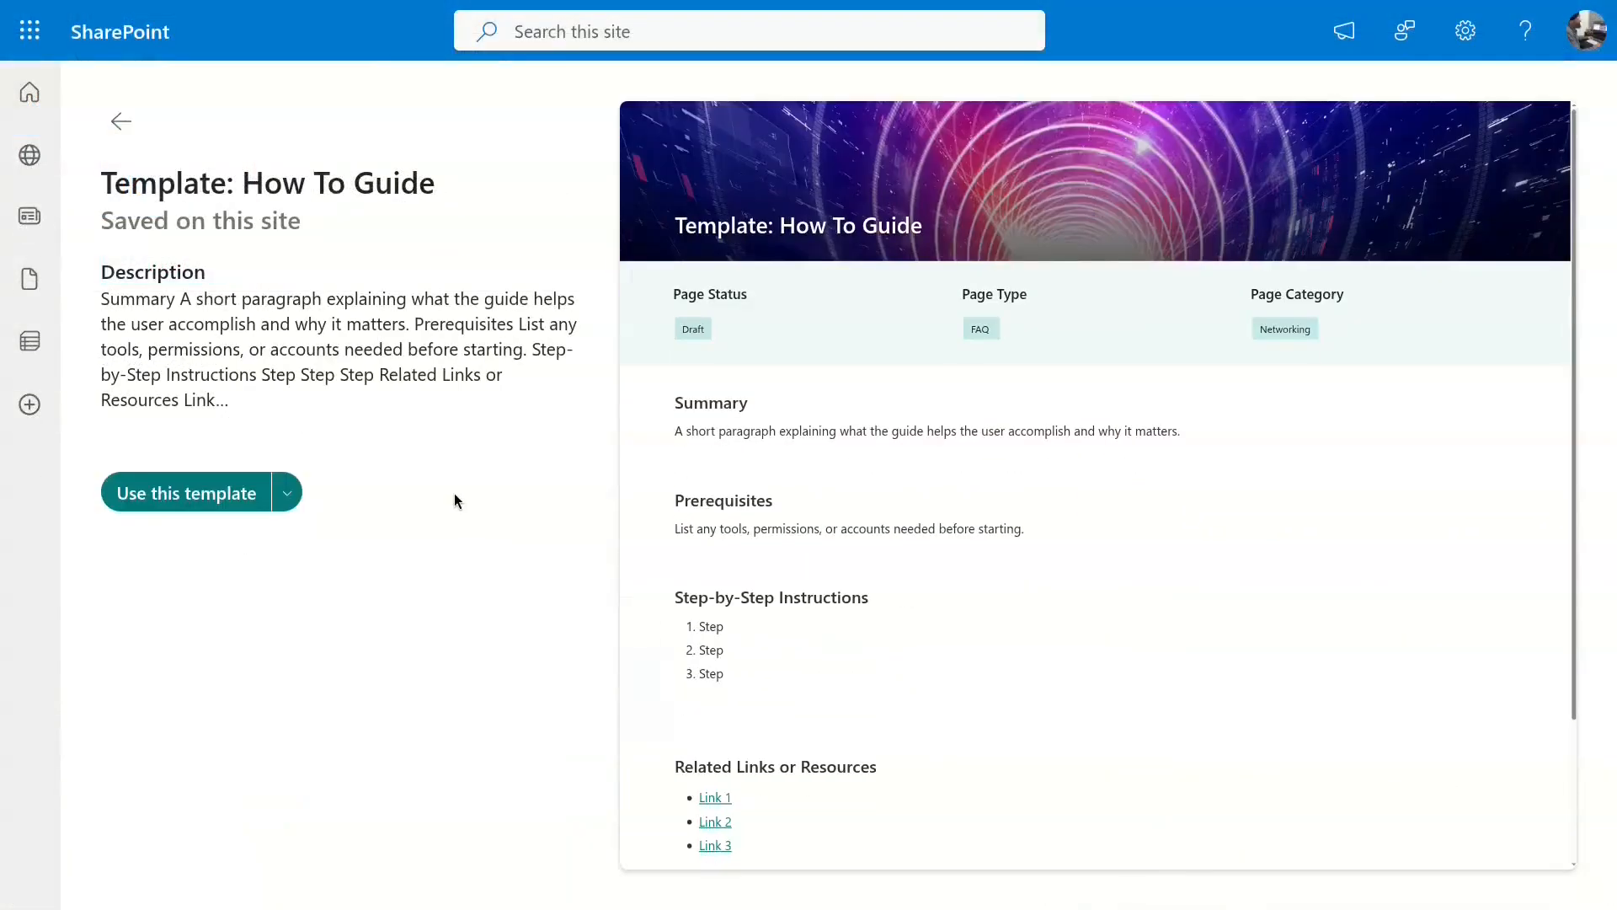
left_click(120, 122)
left_click(713, 484)
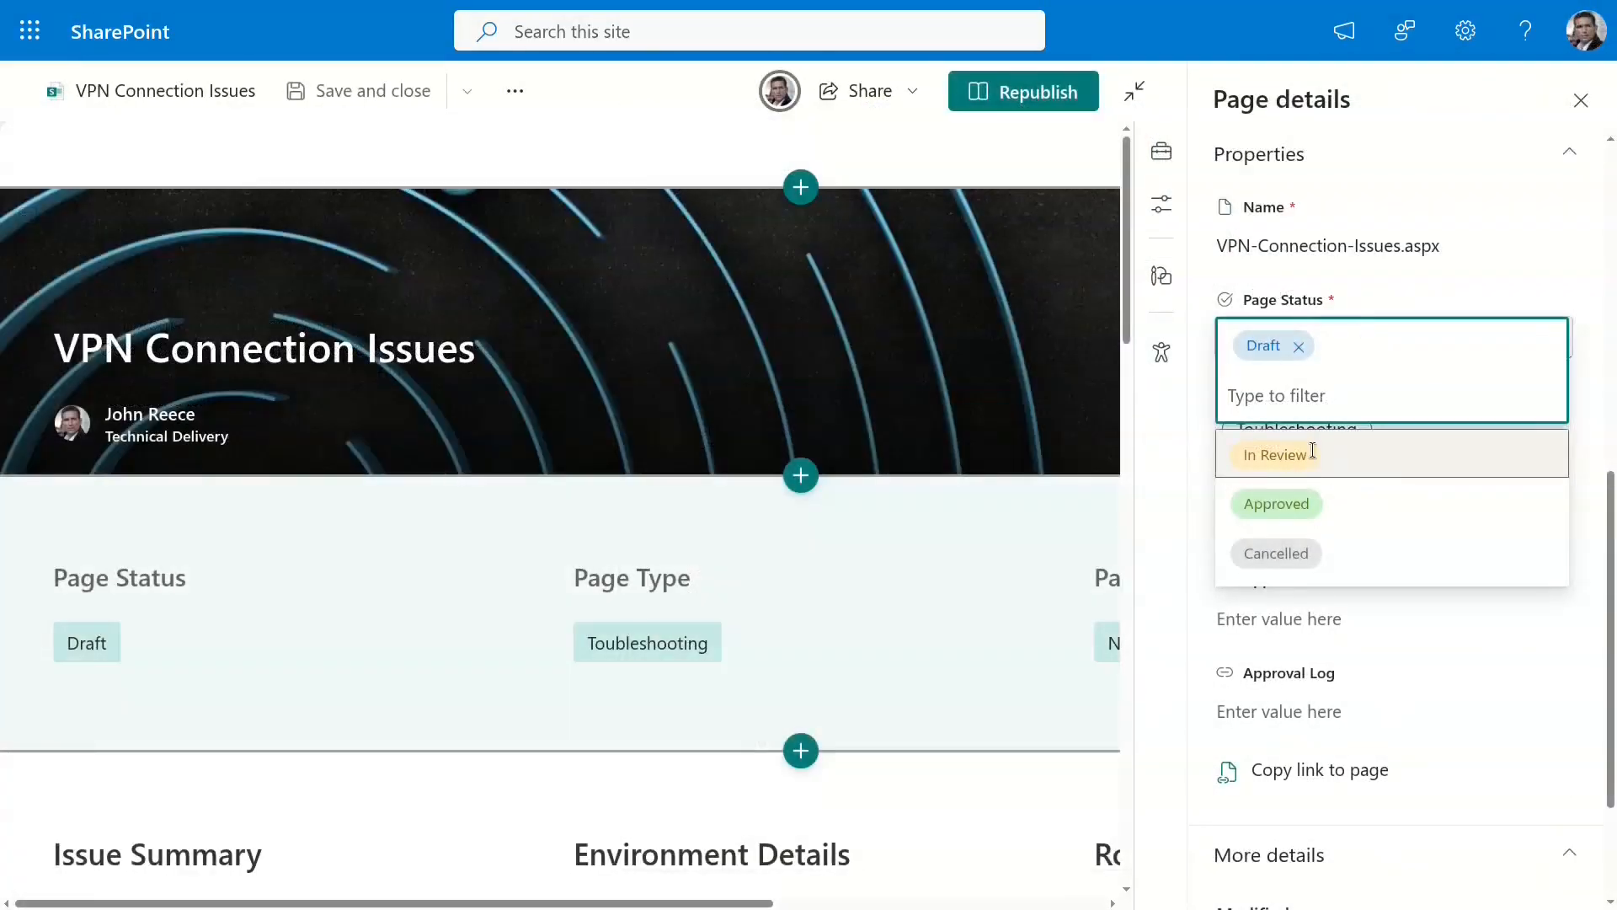
left_click(1317, 454)
left_click(1023, 91)
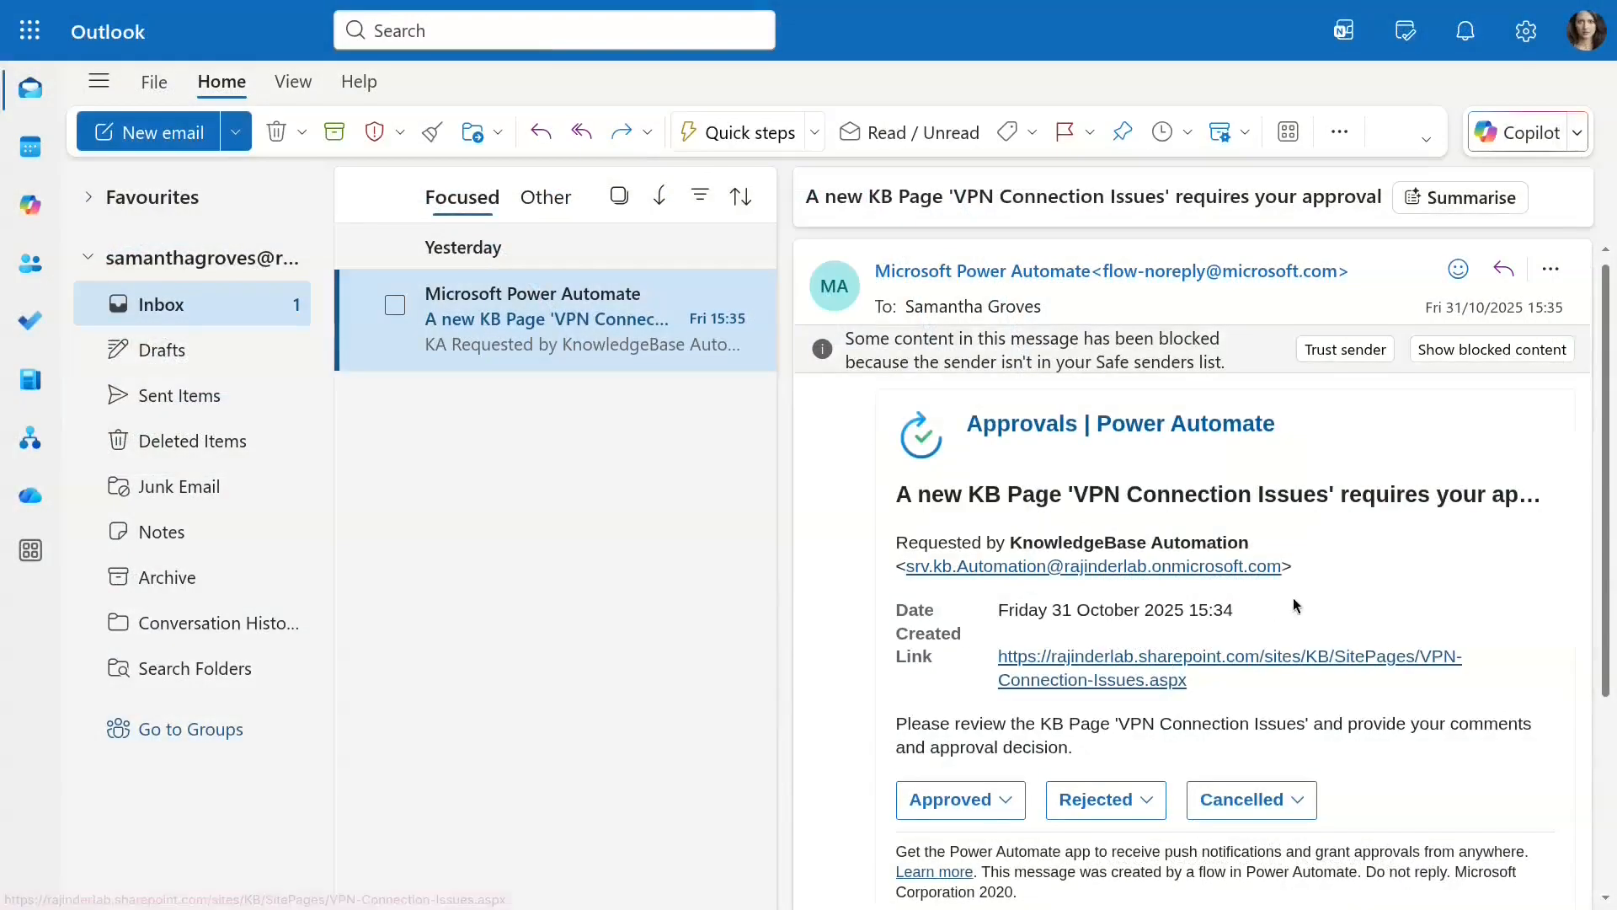
scroll(1292, 599, "down", 3)
left_click(1019, 531)
left_click(984, 649)
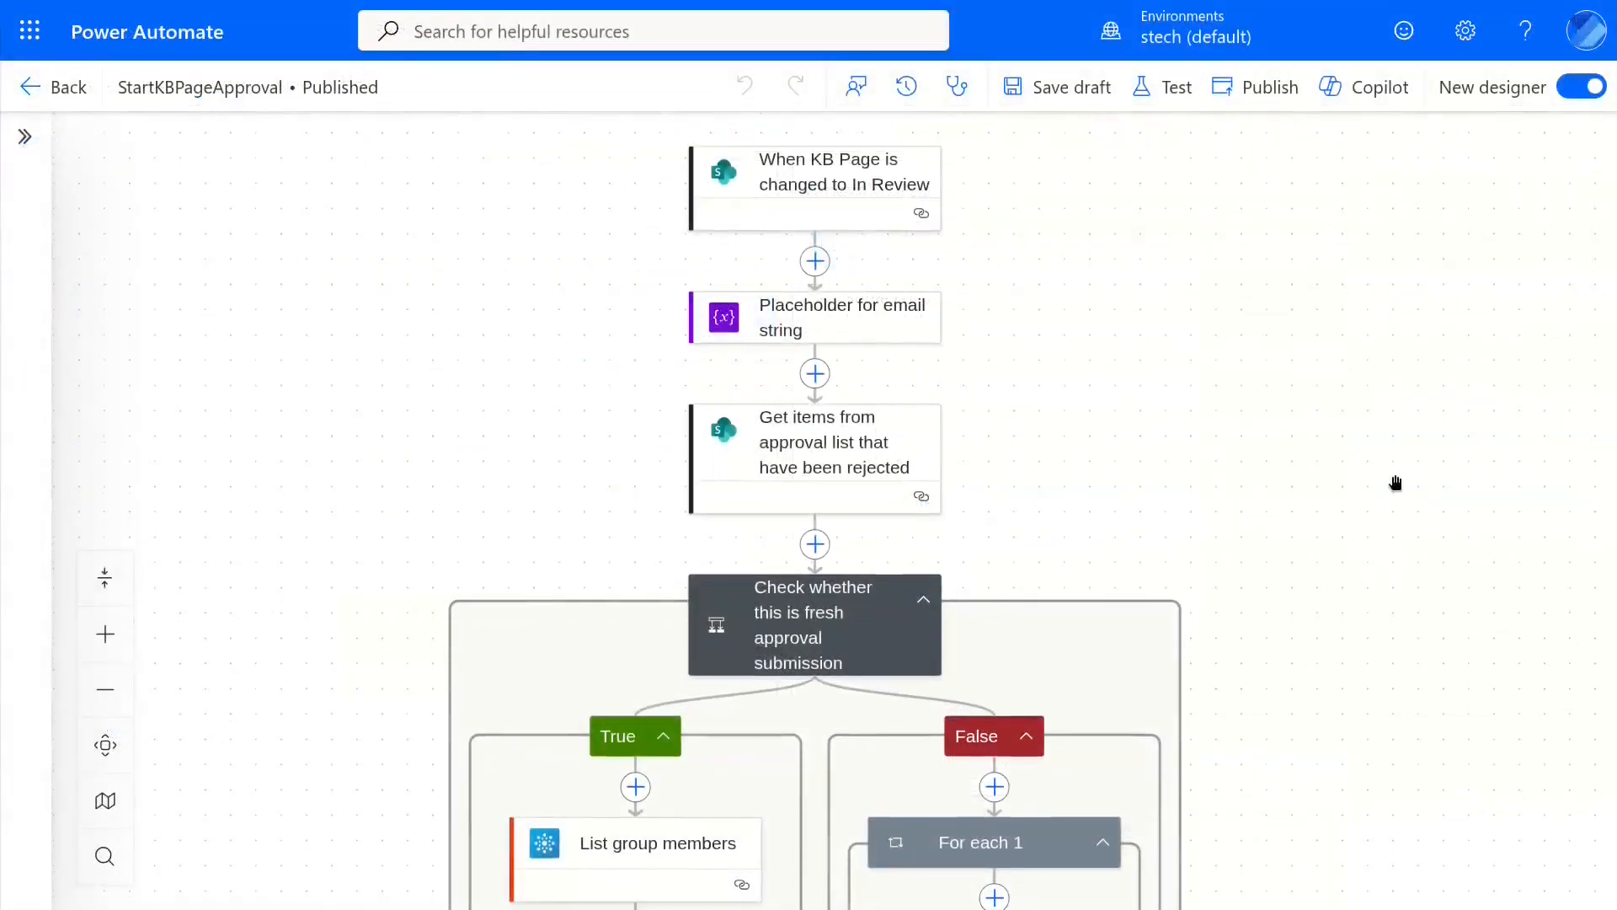
scroll(1396, 483, "down", 10)
scroll(1396, 483, "down", 10)
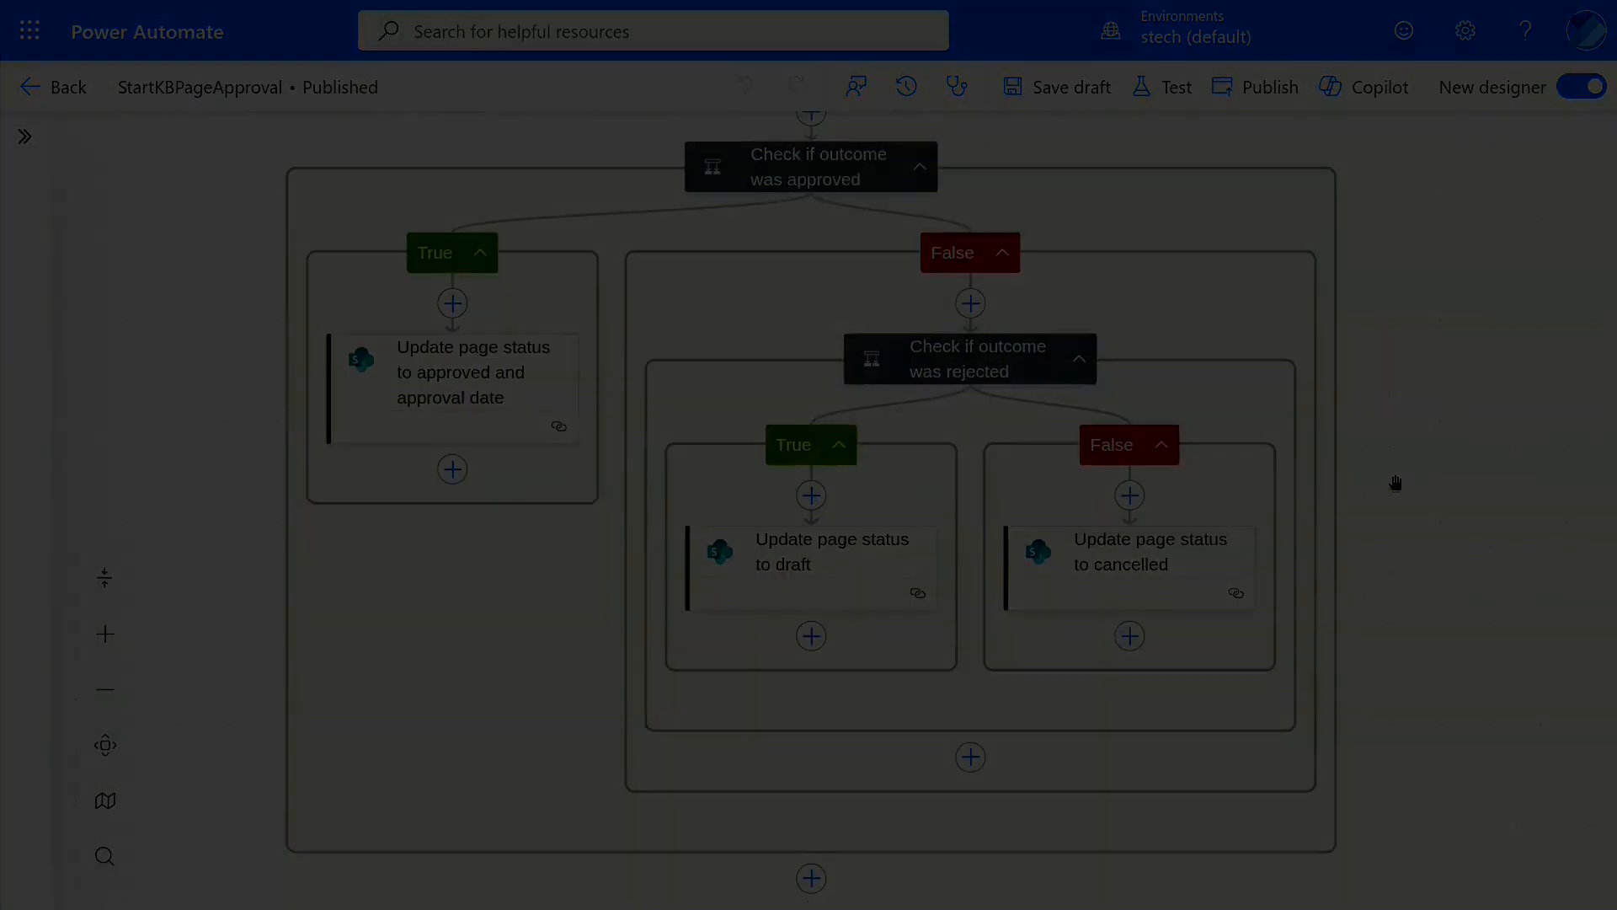